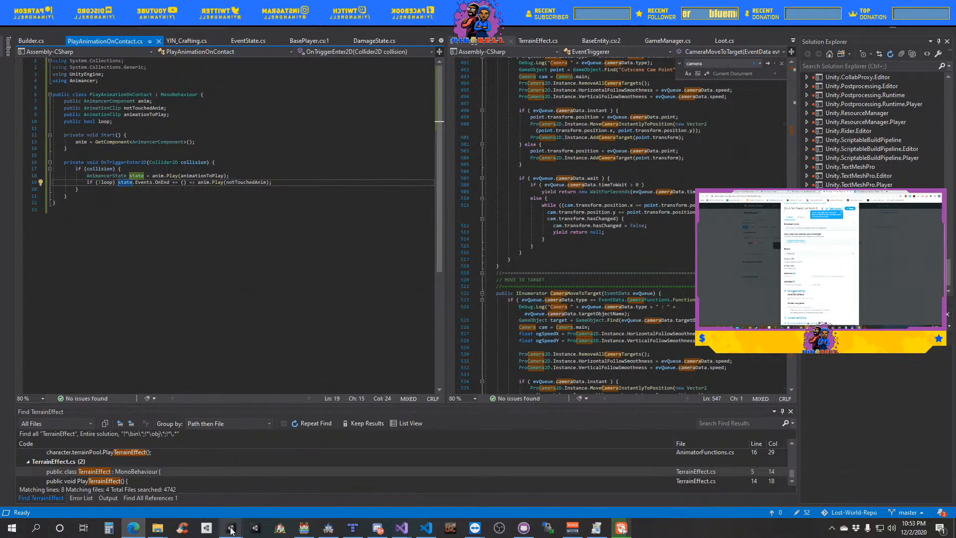
# - Switch to the Lost-World-Repo project in Unity and select the Hair (20) object to inspect its placement near the skeleton
pyautogui.moveTo(230, 527)
pyautogui.click(178, 506)
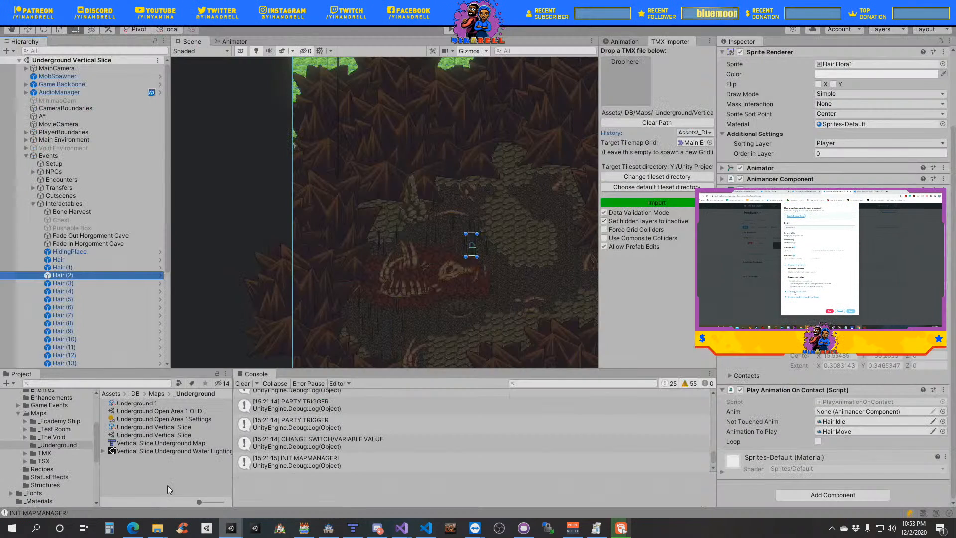
pyautogui.moveTo(453, 335); pyautogui.dragTo(427, 177, button='middle')
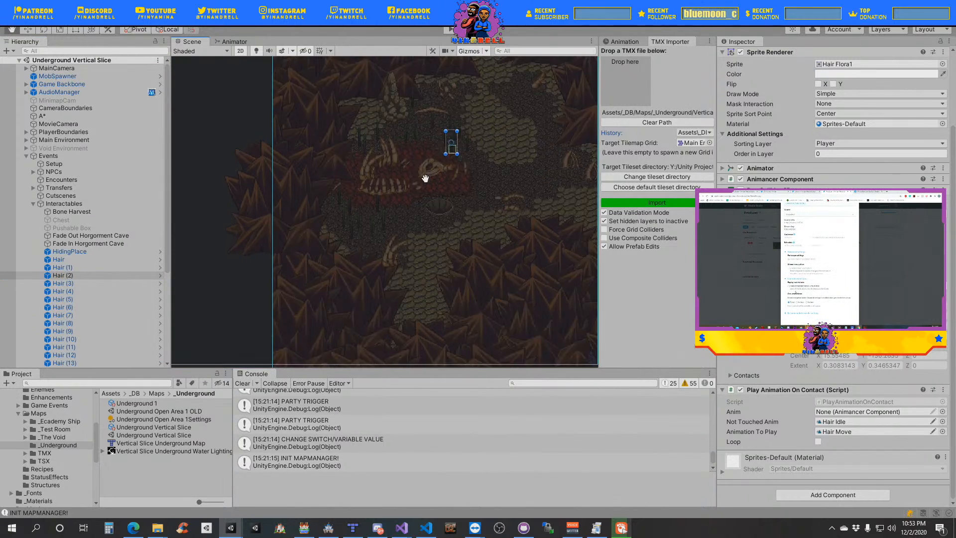
pyautogui.moveTo(363, 185); pyautogui.dragTo(412, 282, button='middle')
pyautogui.scroll(-5, 132, 325)
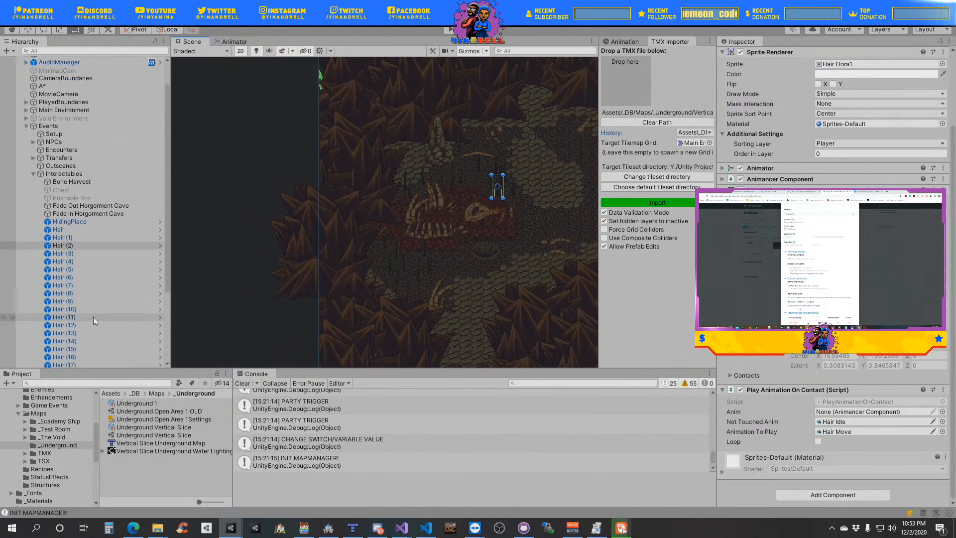
pyautogui.click(70, 284)
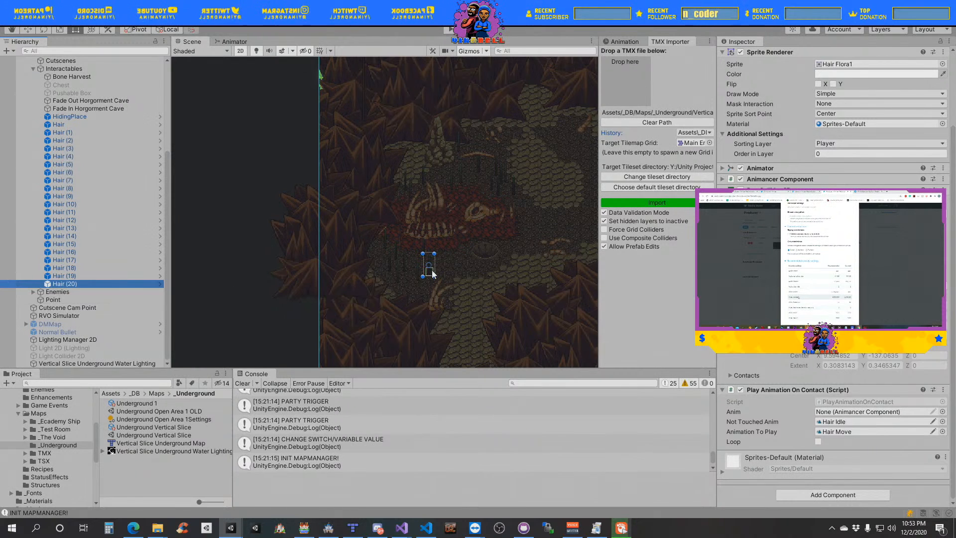
pyautogui.moveTo(449, 286); pyautogui.dragTo(416, 317, button='middle')
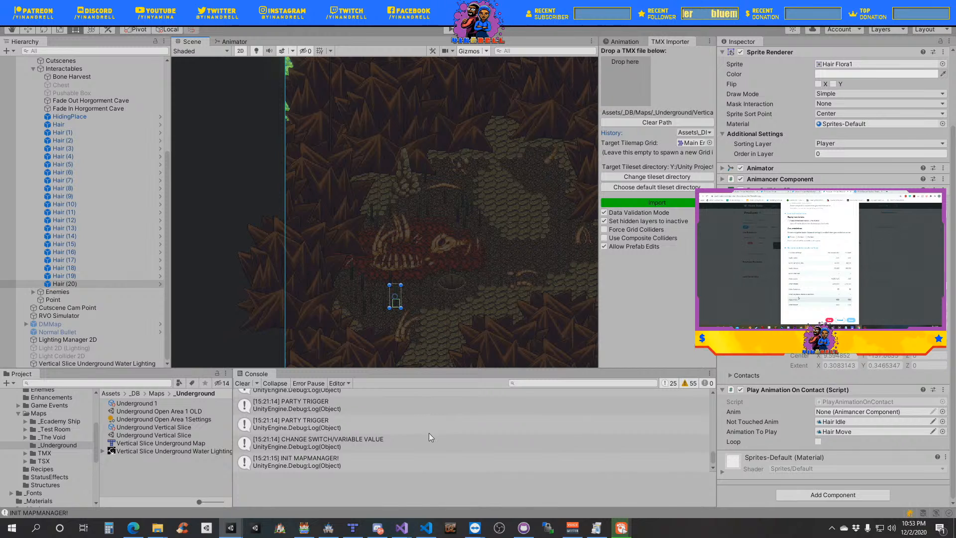
# - Switch to the Lost-World-Repo code in Visual Studio and highlight the collision condition in OnTriggerEnter2D of PlayAnimationOnContact.cs
pyautogui.click(405, 527)
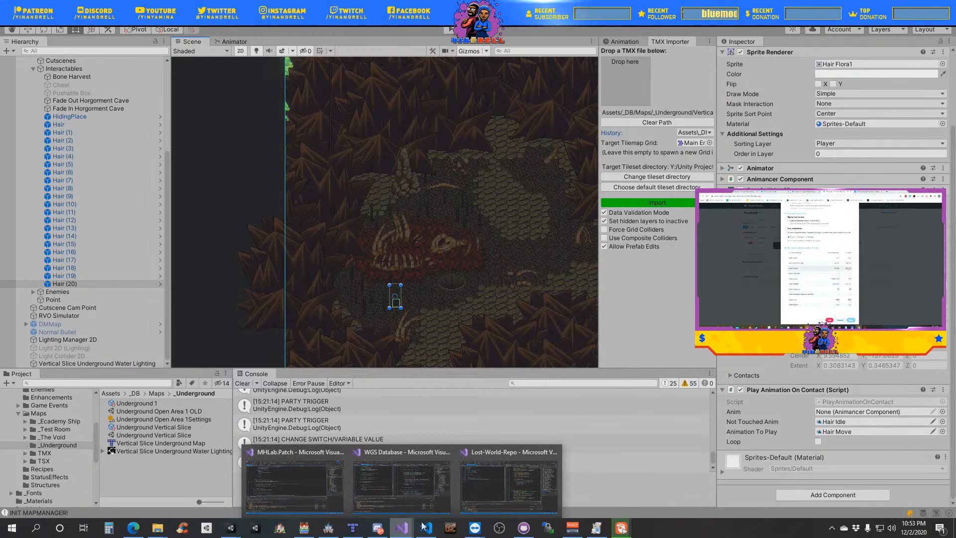
pyautogui.click(494, 488)
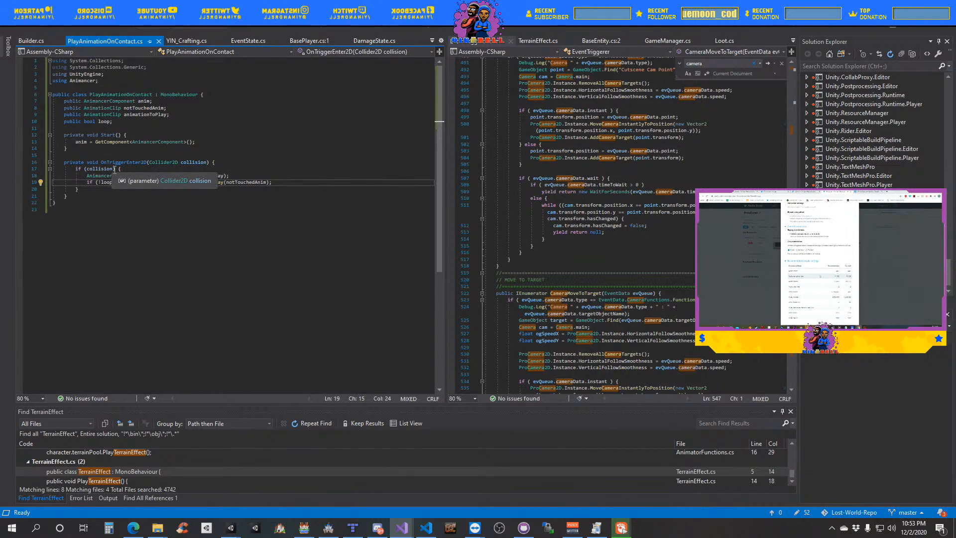
pyautogui.moveTo(114, 170); pyautogui.dragTo(83, 167)
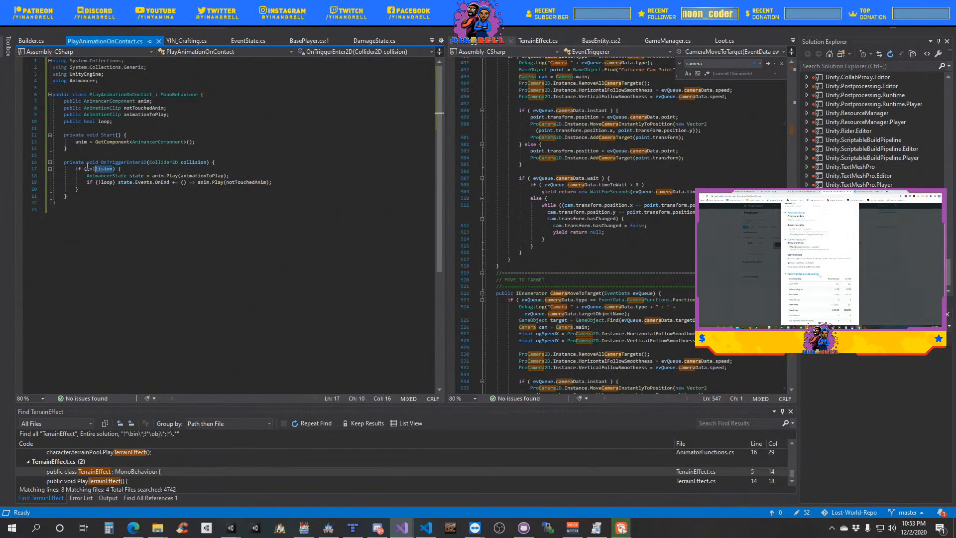
pyautogui.hotkey('shift', 'Right')
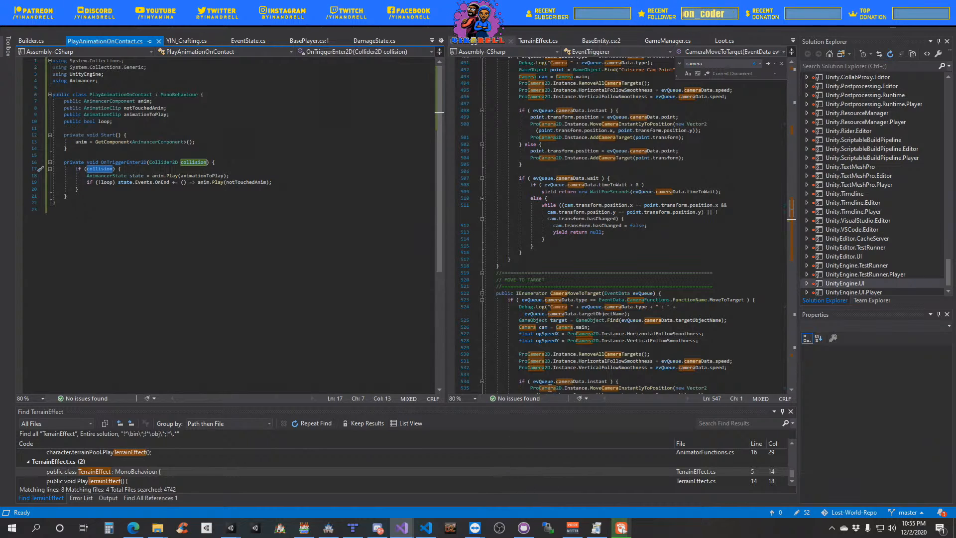
# - Return to the Lost-World-Repo project in Unity and run the Underground Vertical Slice scene in play mode
pyautogui.moveTo(231, 528)
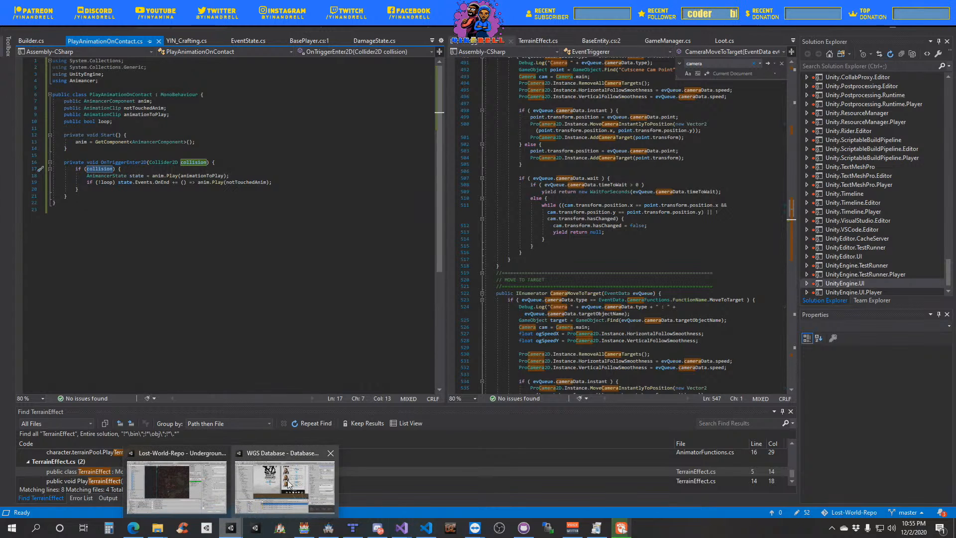
pyautogui.click(188, 482)
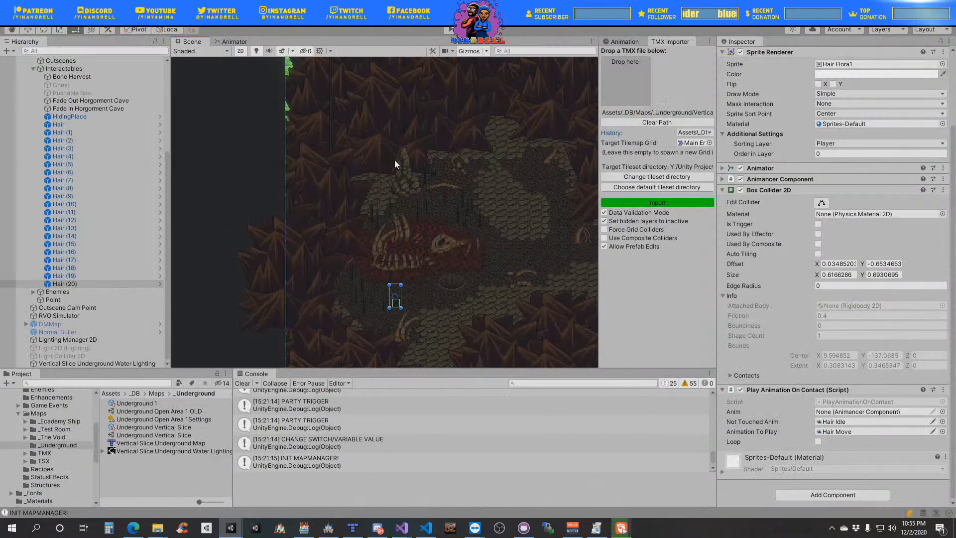
pyautogui.click(450, 31)
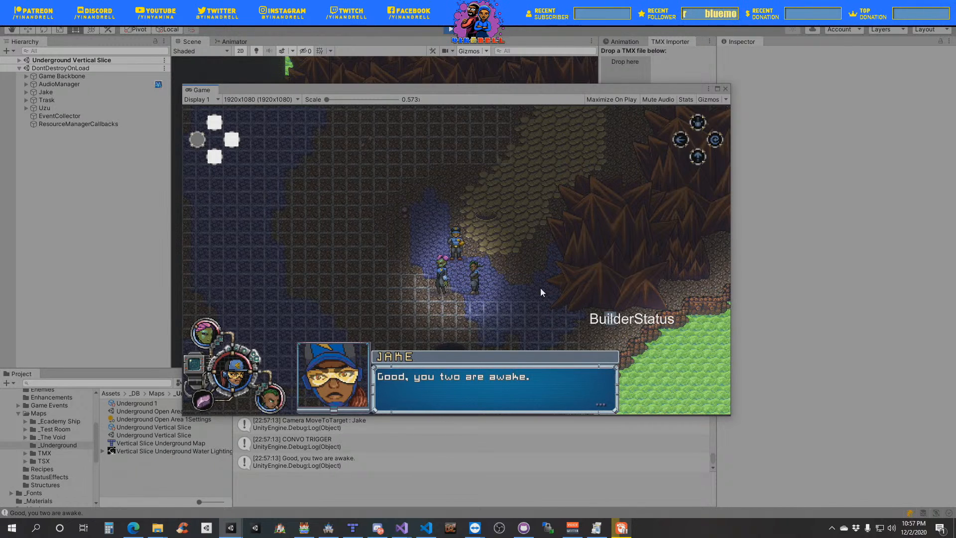
# - Advance the opening cutscene dialogue through Jake's and Uzu's lines until Trask answers about trust
pyautogui.press('space')
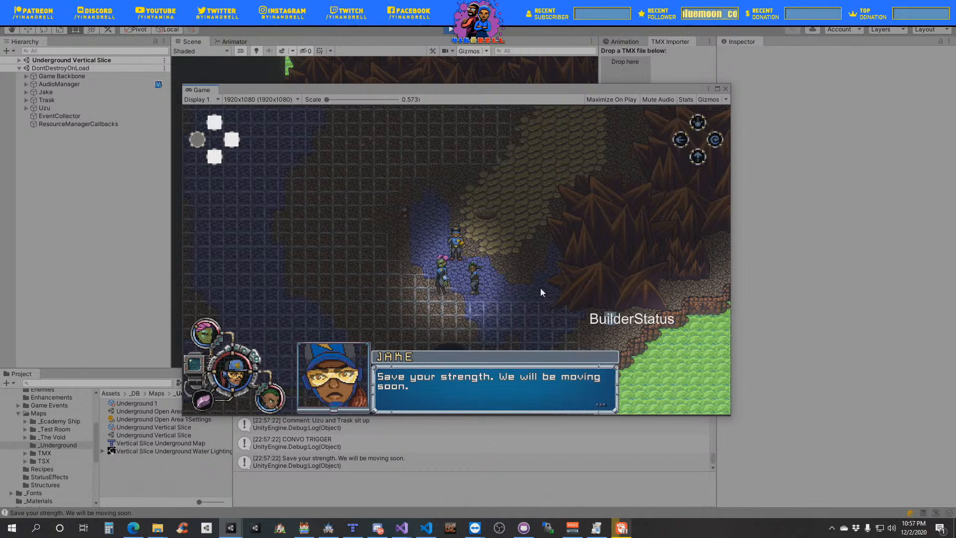
pyautogui.press('space')
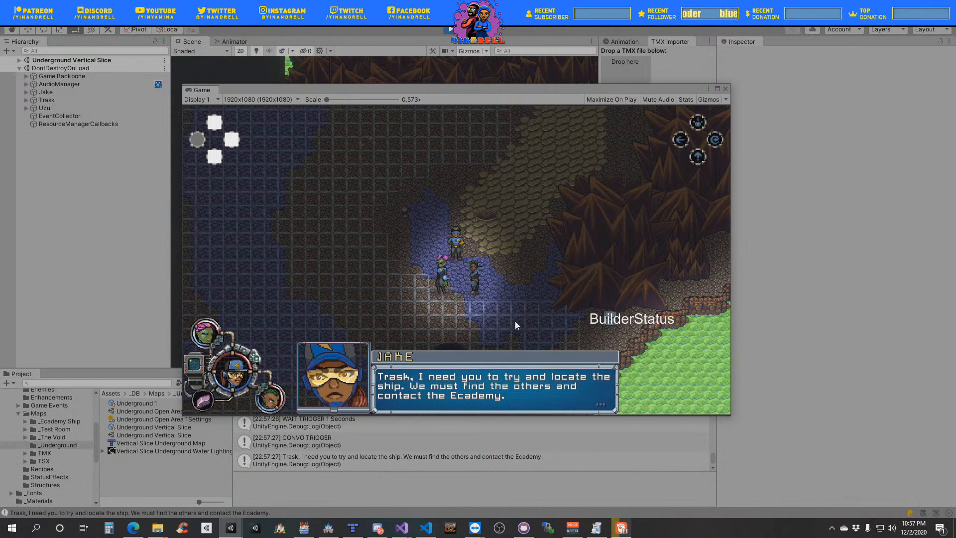
pyautogui.click(514, 339)
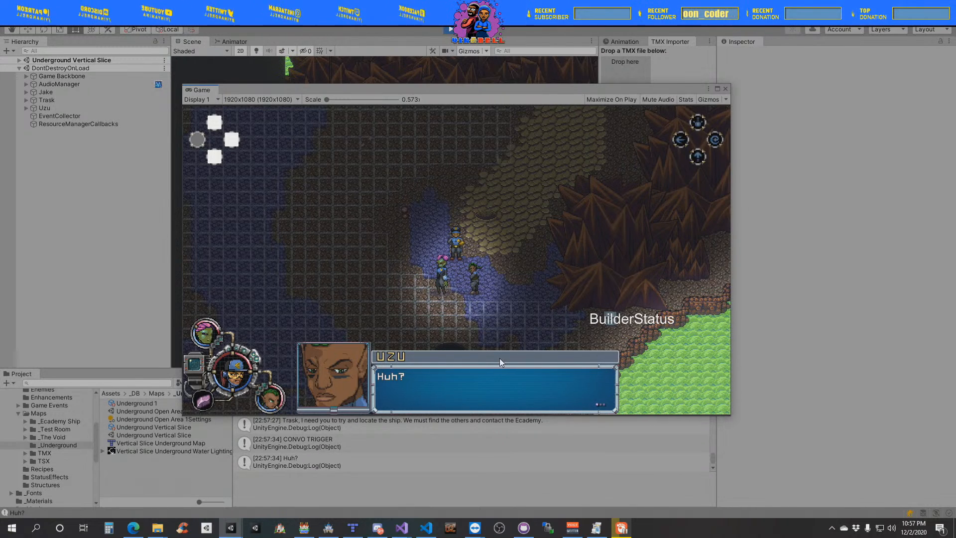
pyautogui.click(476, 353)
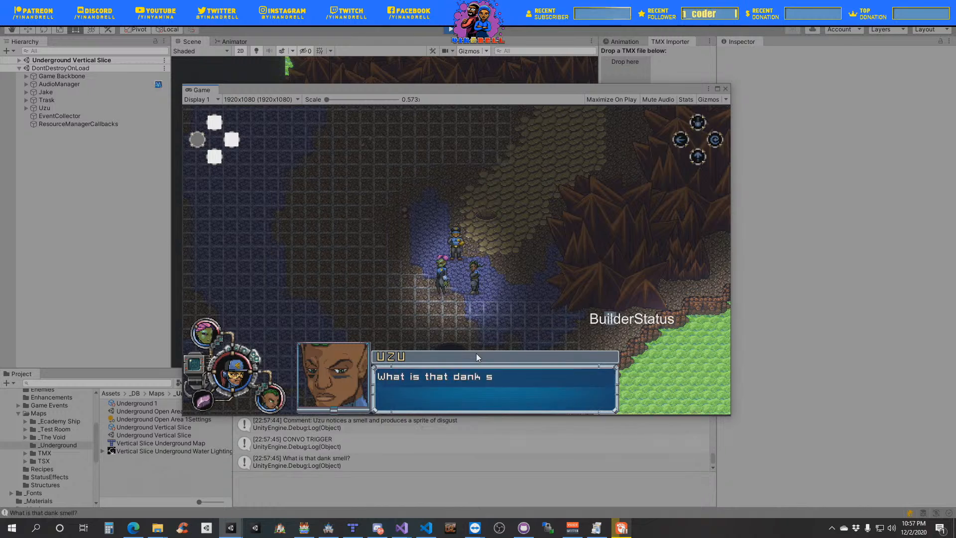
pyautogui.click(476, 353)
pyautogui.click(476, 354)
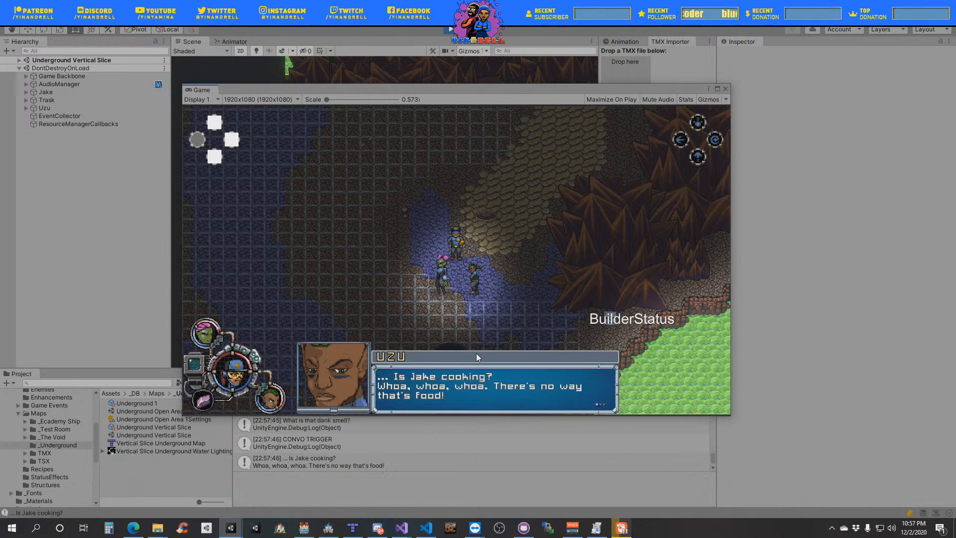
pyautogui.click(476, 354)
pyautogui.click(474, 354)
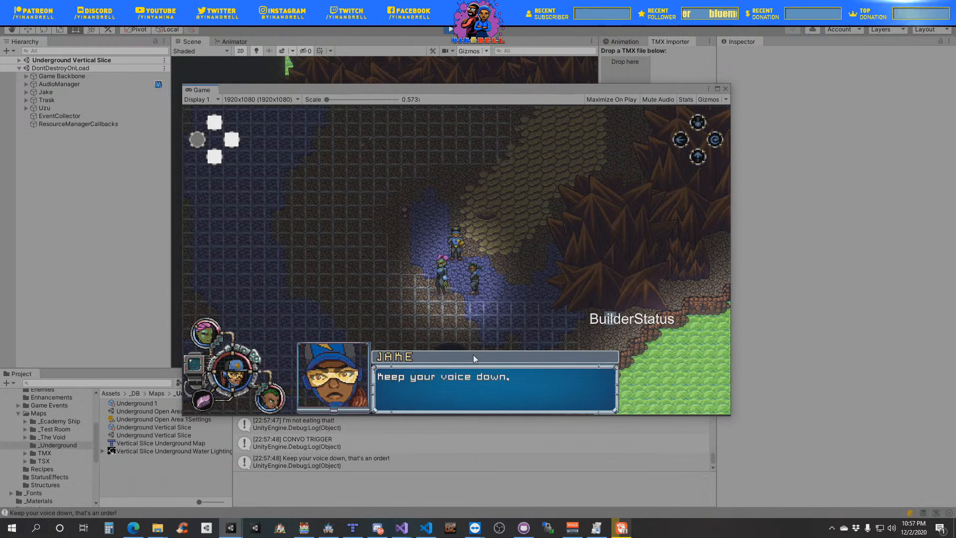
pyautogui.click(473, 354)
pyautogui.click(473, 354)
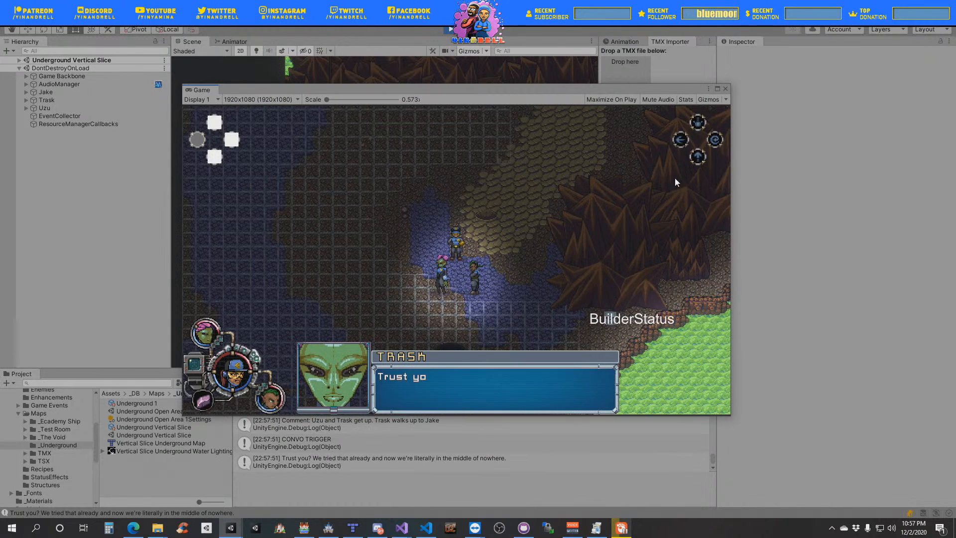
# - Dock the floating Game view with the Animation and TMX Importer views beside the Scene view, and widen it
pyautogui.moveTo(471, 91); pyautogui.dragTo(580, 122)
pyautogui.moveTo(308, 121); pyautogui.dragTo(629, 95)
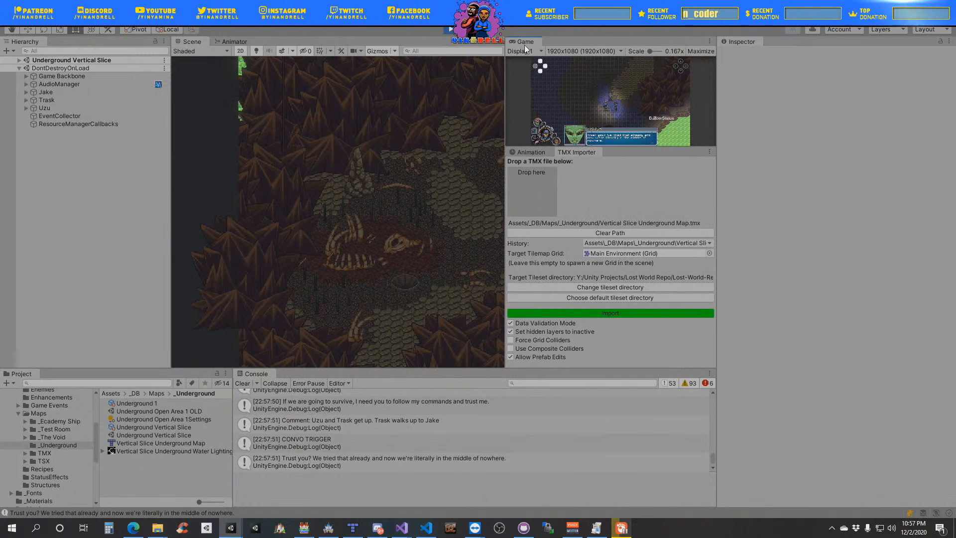
pyautogui.moveTo(525, 42); pyautogui.dragTo(541, 158)
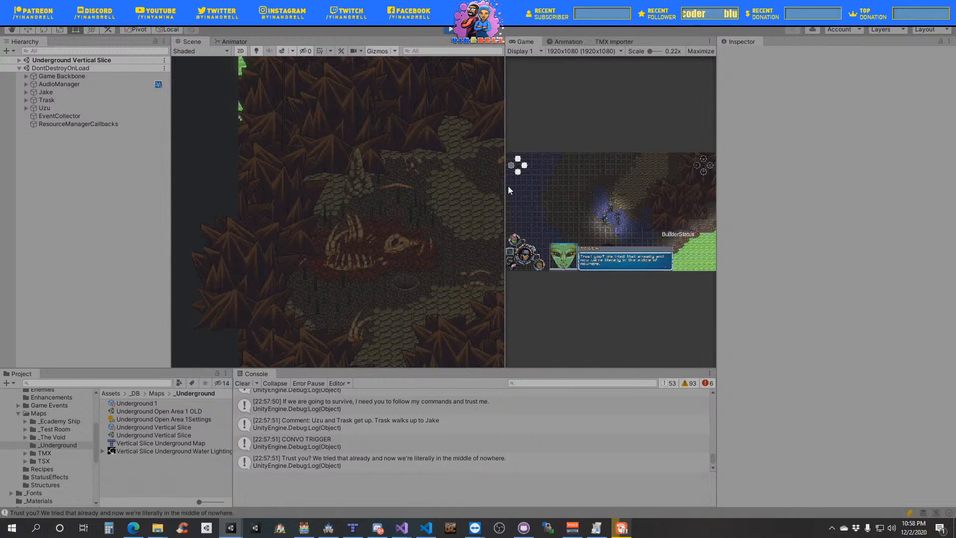
pyautogui.moveTo(505, 213); pyautogui.dragTo(385, 212)
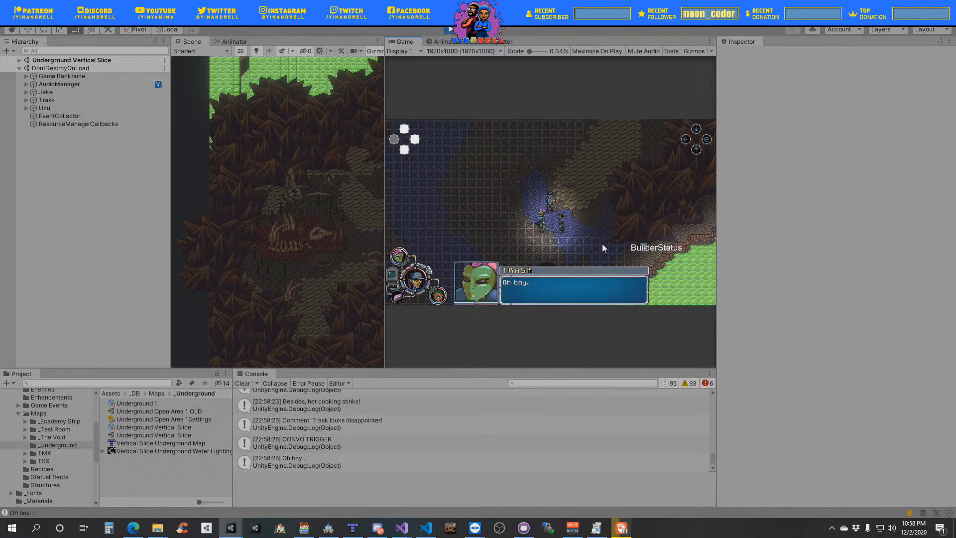
# - Advance the rest of the cutscene dialogue from Trask's "Oh boy" line until the party can be controlled
pyautogui.press('space')
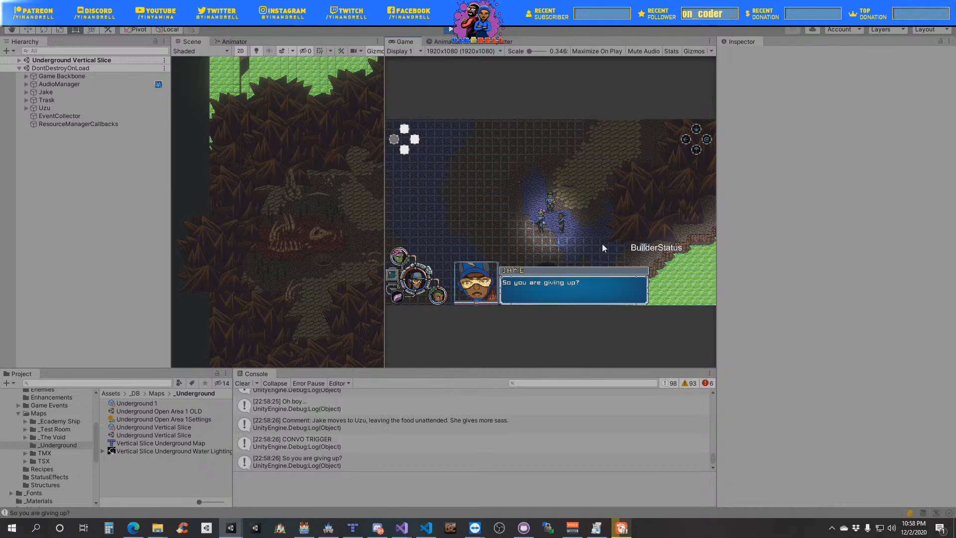
pyautogui.press('space')
pyautogui.press('space')
pyautogui.press('space')
pyautogui.press('space')
pyautogui.press('space')
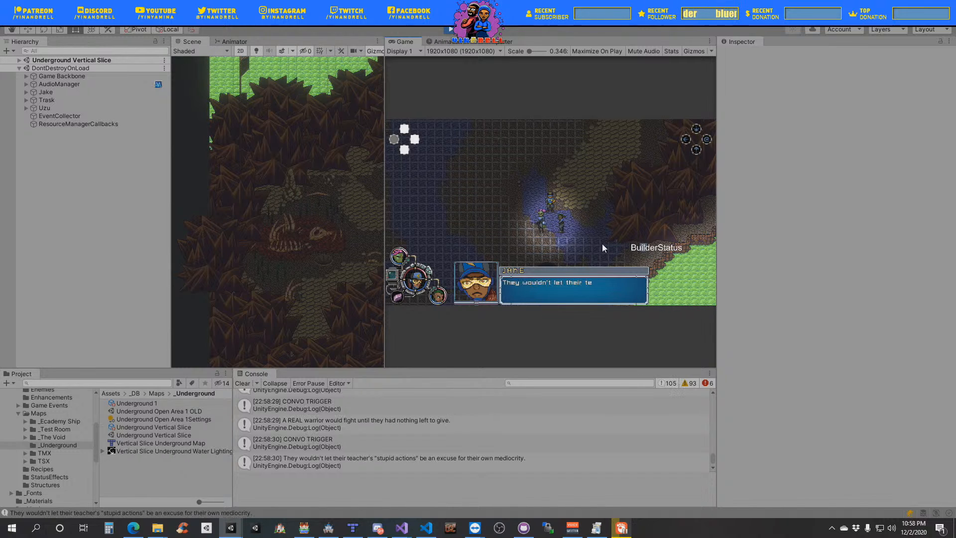
pyautogui.press('space')
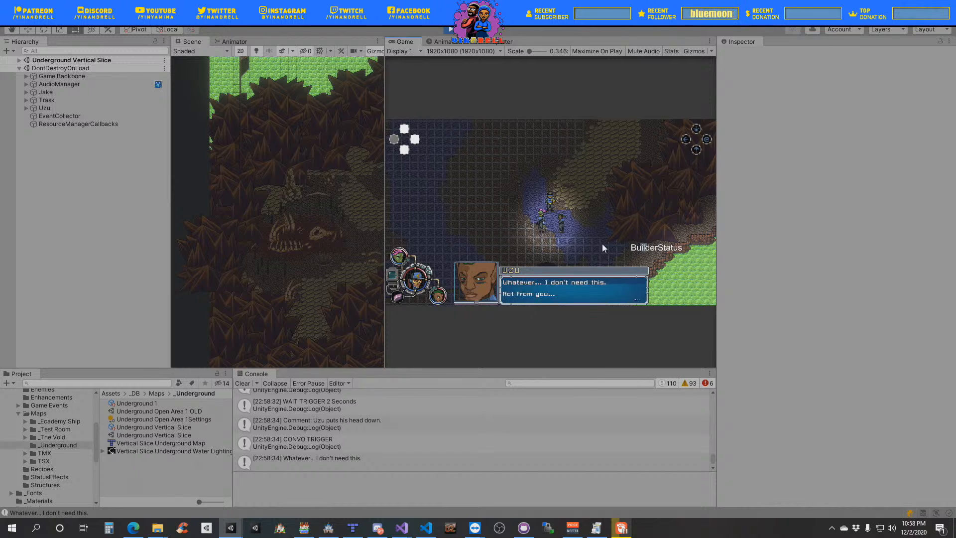
pyautogui.press('space')
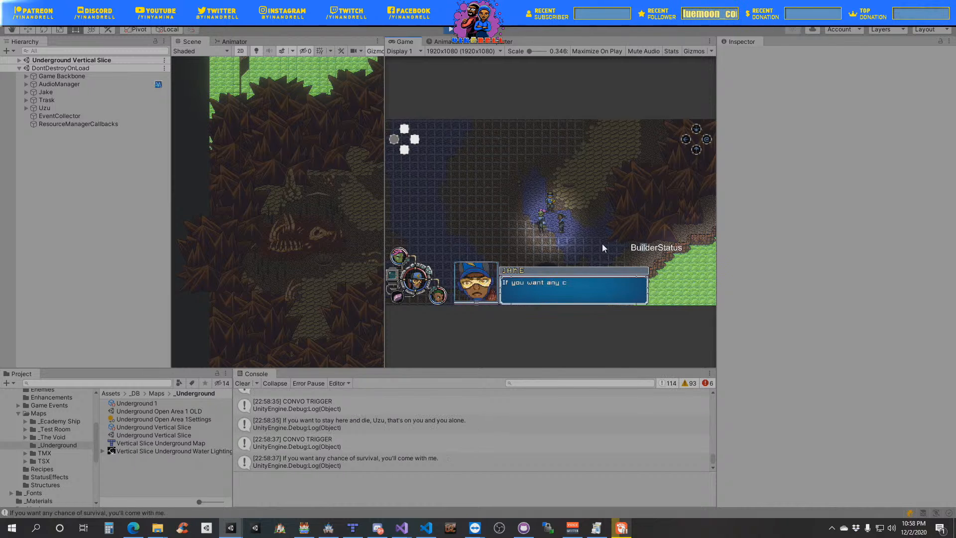
pyautogui.press('space')
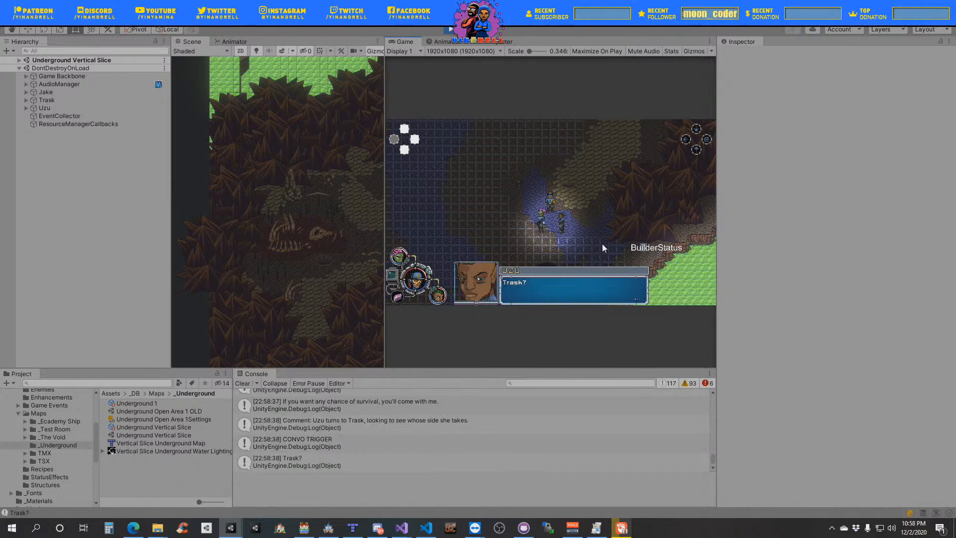
pyautogui.press('space')
pyautogui.press('space')
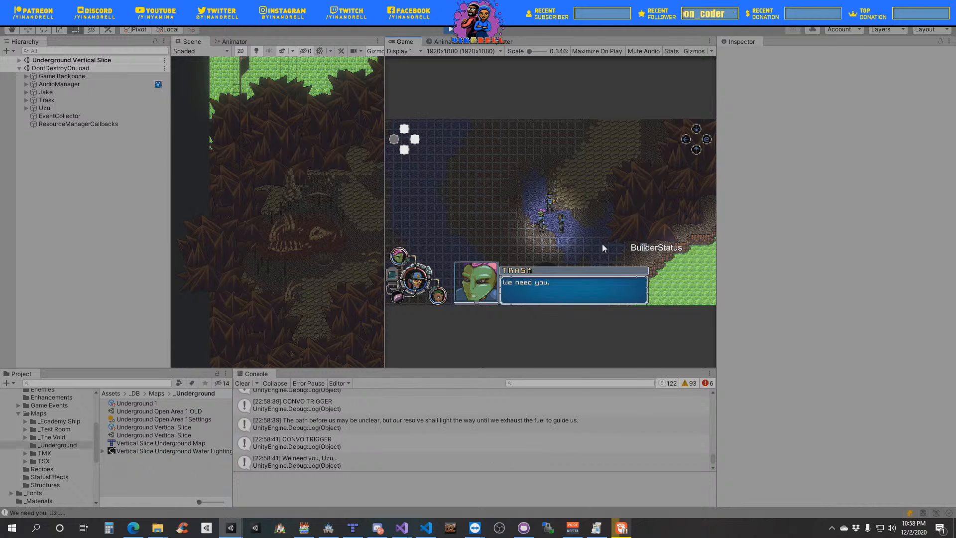
pyautogui.press('space')
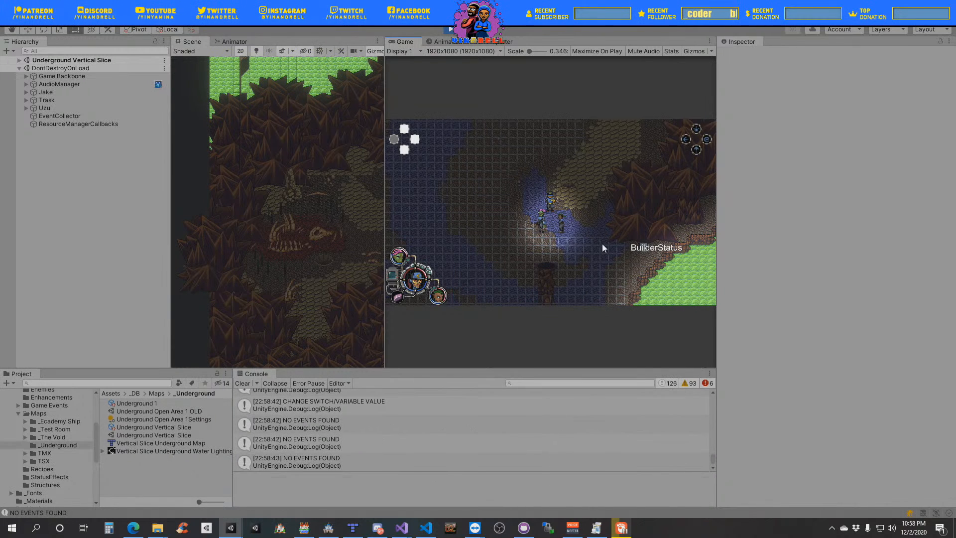
# - Walk the party from the starting area along the cave path to the clearing with the large skeleton
pyautogui.press('Up')
pyautogui.press('Right')
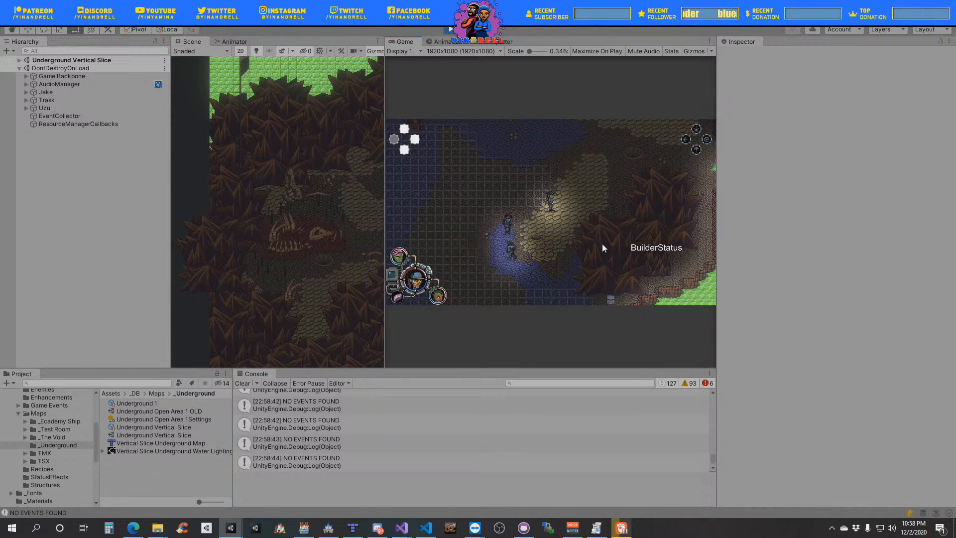
pyautogui.press('Up')
pyautogui.press('Right')
pyautogui.press('Right')
pyautogui.press('Up')
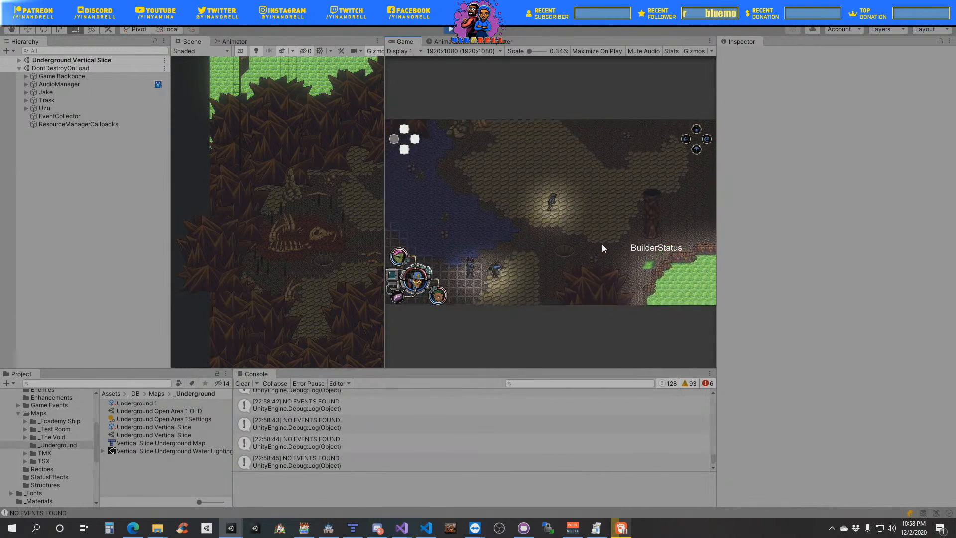
pyautogui.press('Left')
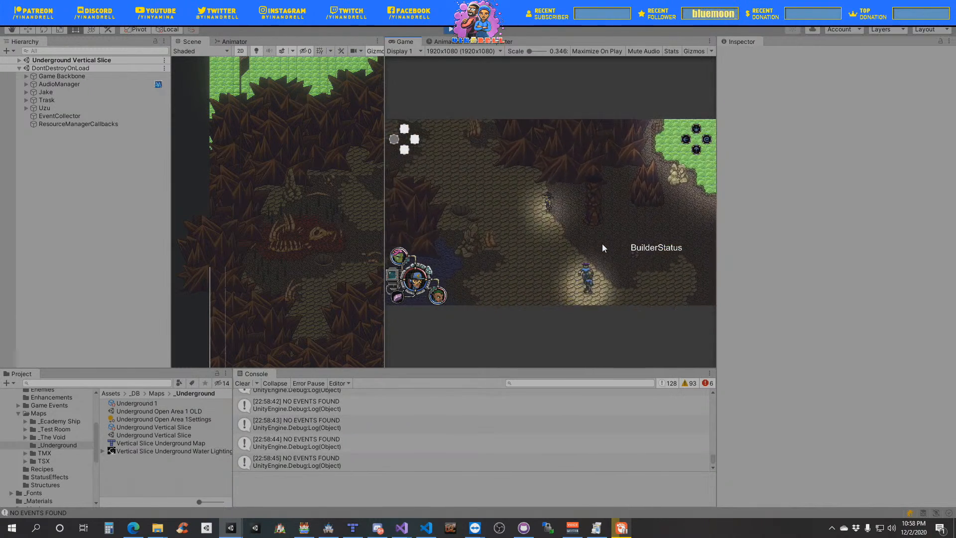
pyautogui.press('Left')
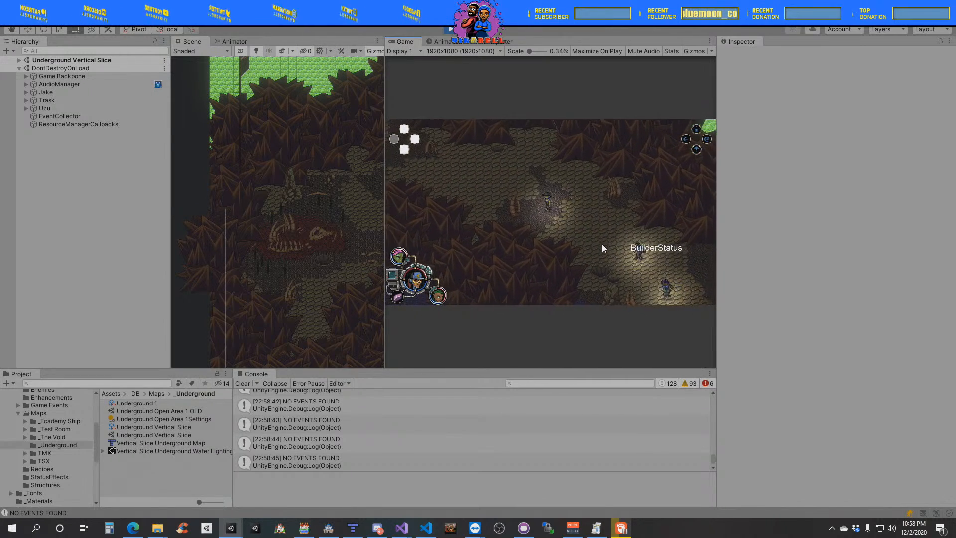
pyautogui.press('Up')
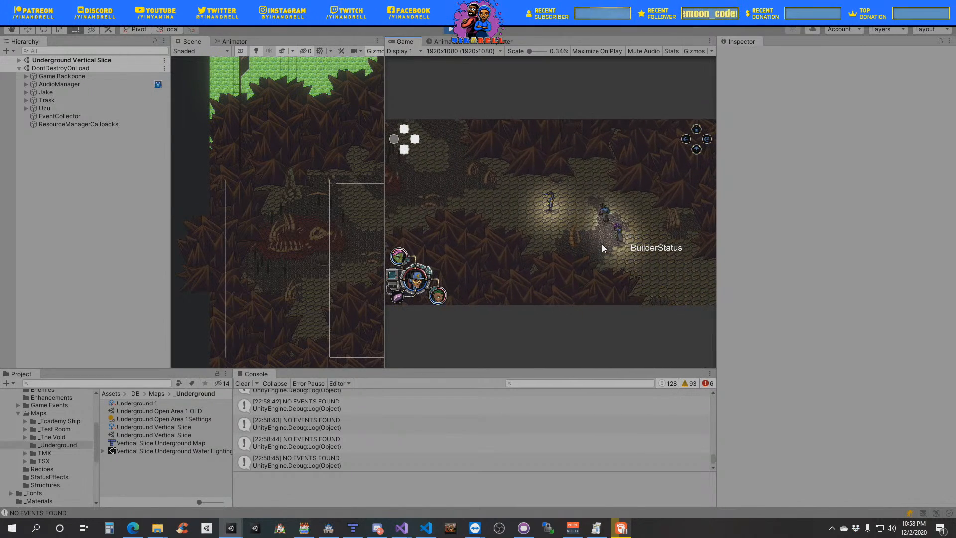
pyautogui.press('Left')
pyautogui.press('Up')
pyautogui.press('Left')
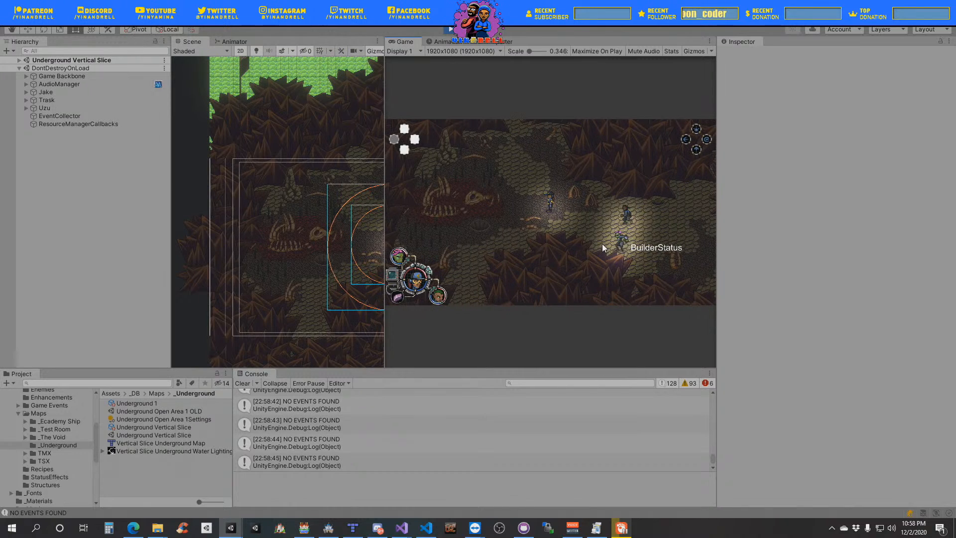
# - Walk the party up from the cave path into the flora patch above the large skeleton
pyautogui.press('Up')
pyautogui.press('Left')
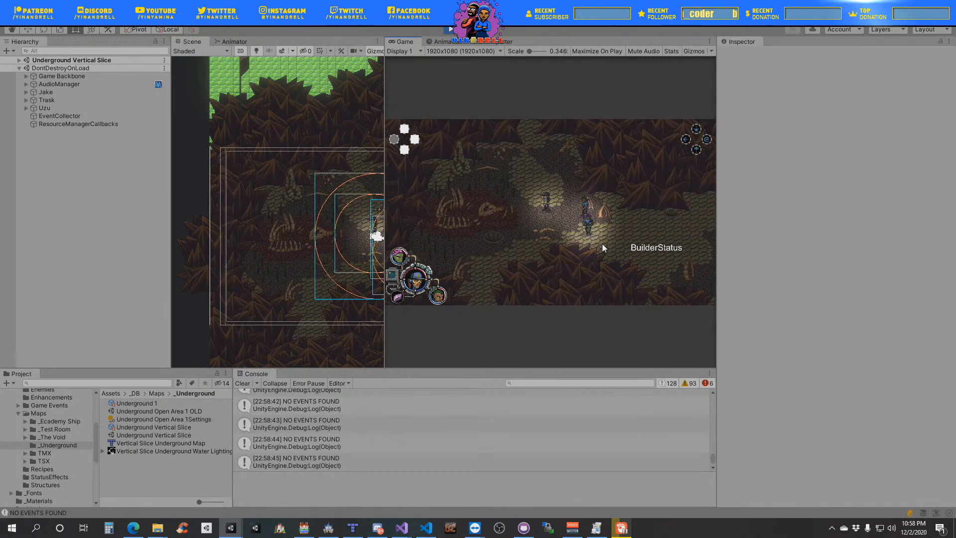
pyautogui.press('Up')
pyautogui.press('Up')
pyautogui.press('Left')
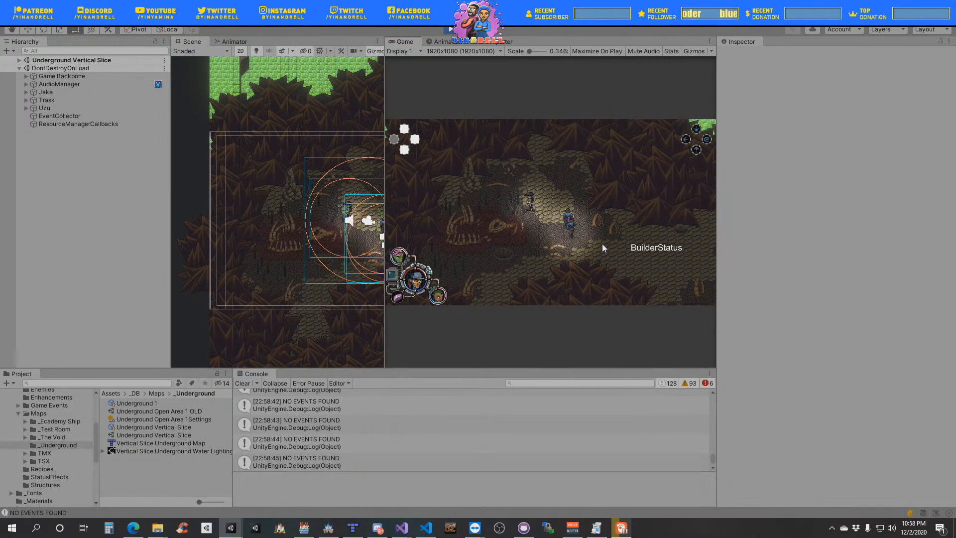
pyautogui.press('Down')
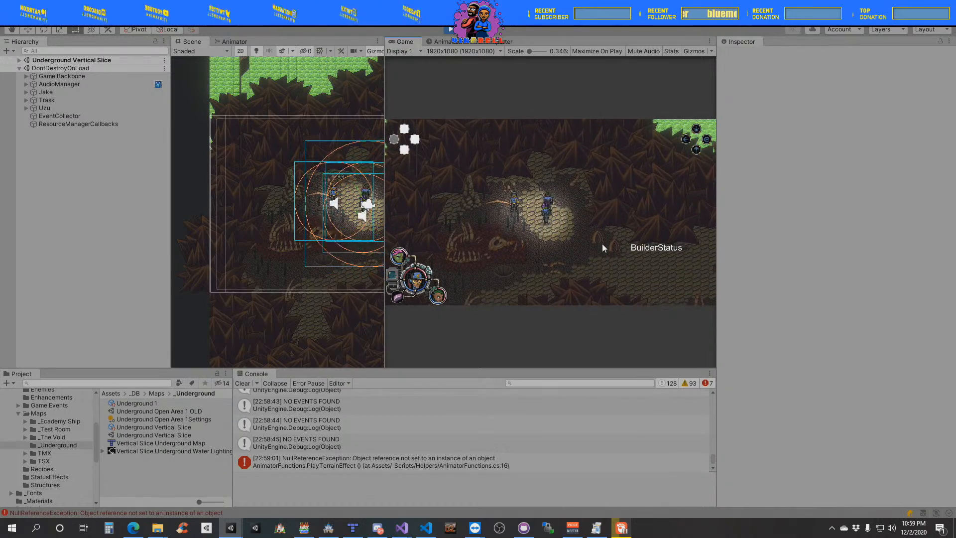
# - Walk the party back down through the upper clearing to the path below the skeleton's skull
pyautogui.press('Right')
pyautogui.press('Down')
pyautogui.press('Down')
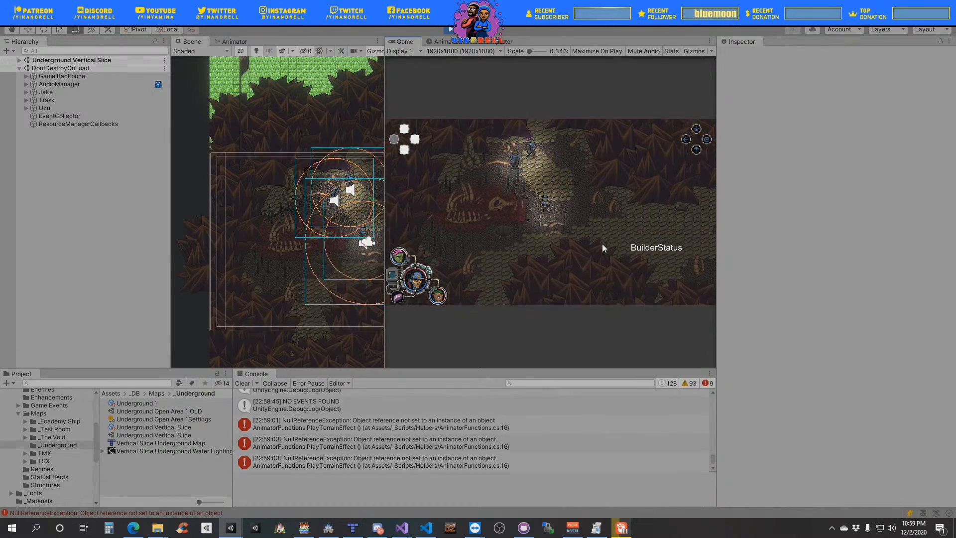
pyautogui.press('Up')
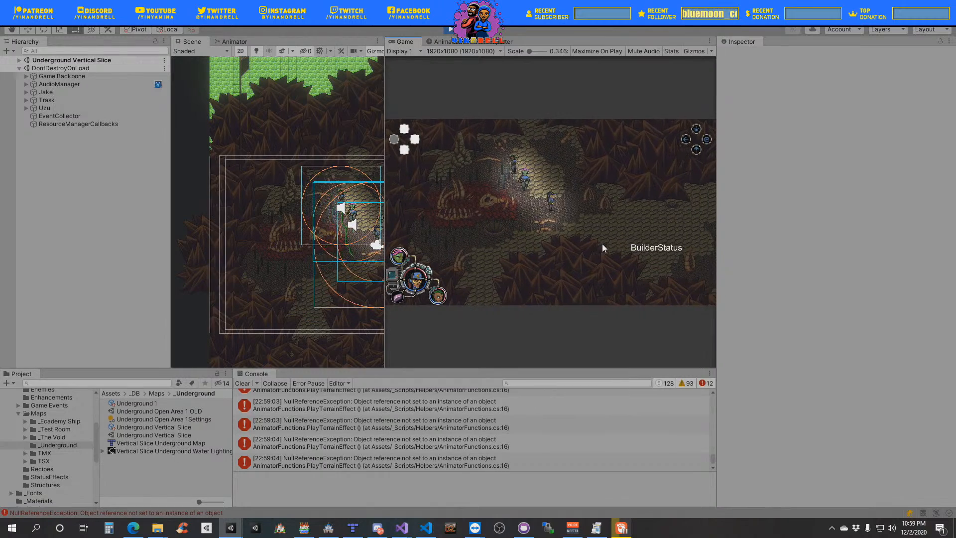
pyautogui.press('Down')
pyautogui.press('Down')
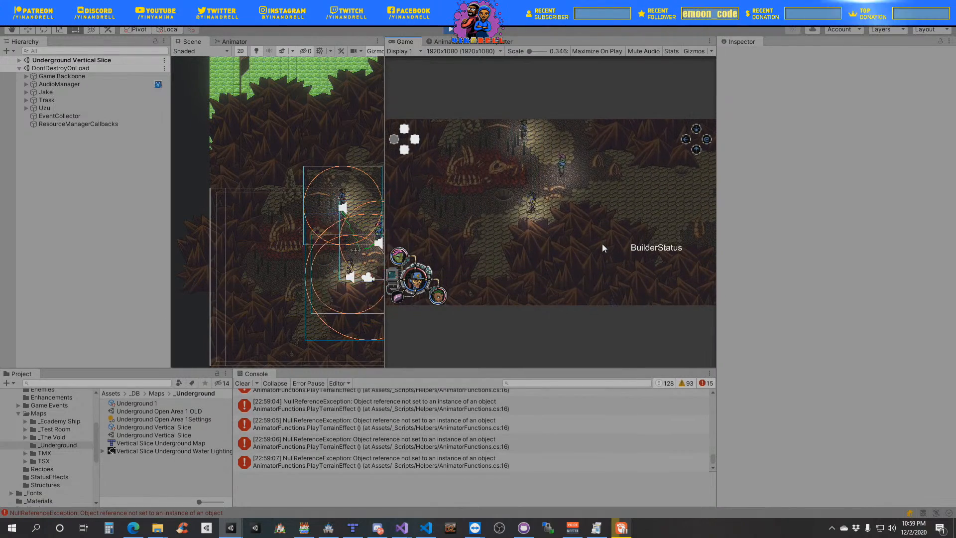
# - Move the party around in the hair flora directly below the skeleton's ribcage to test the contact animation
pyautogui.press('Left')
pyautogui.press('Up')
pyautogui.press('Right')
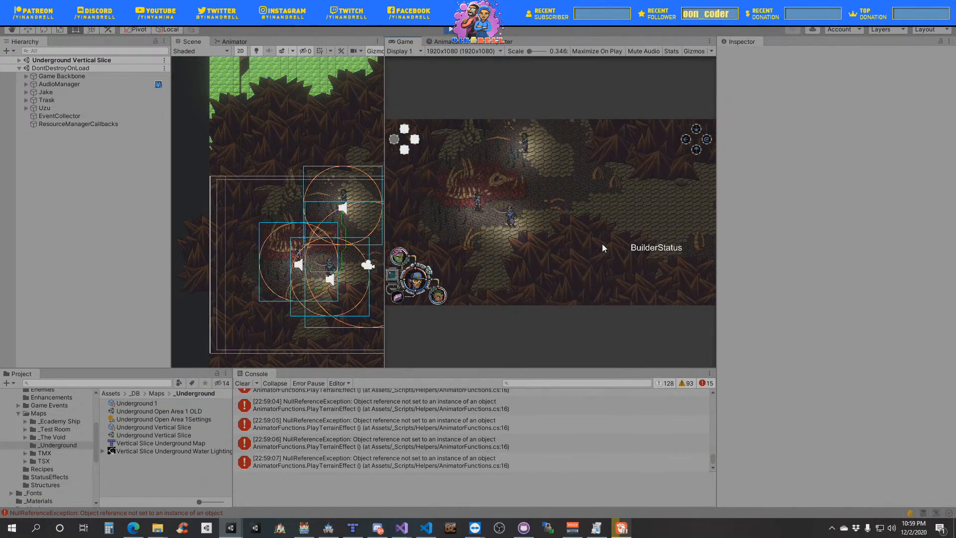
pyautogui.press('Left')
pyautogui.press('Down')
pyautogui.press('Up')
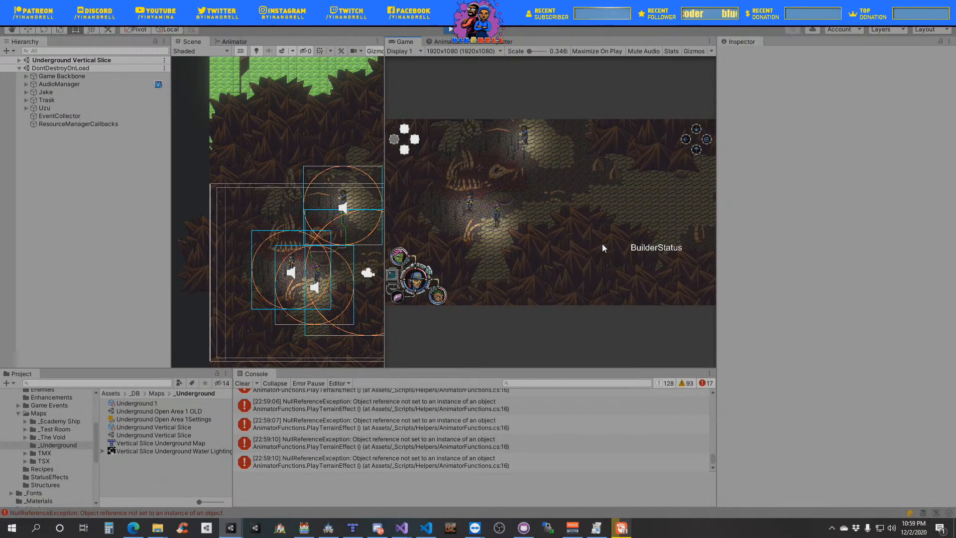
pyautogui.press('Right')
pyautogui.press('Down')
pyautogui.press('Left')
pyautogui.press('Up')
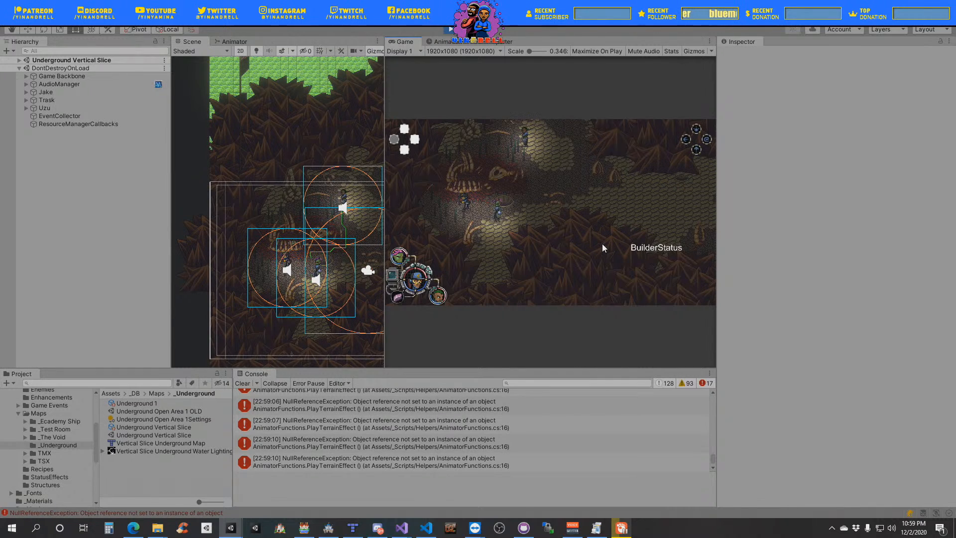
# - Cross the hair flora between the ribcage and the pit again, ending on the path below the pit
pyautogui.press('Right')
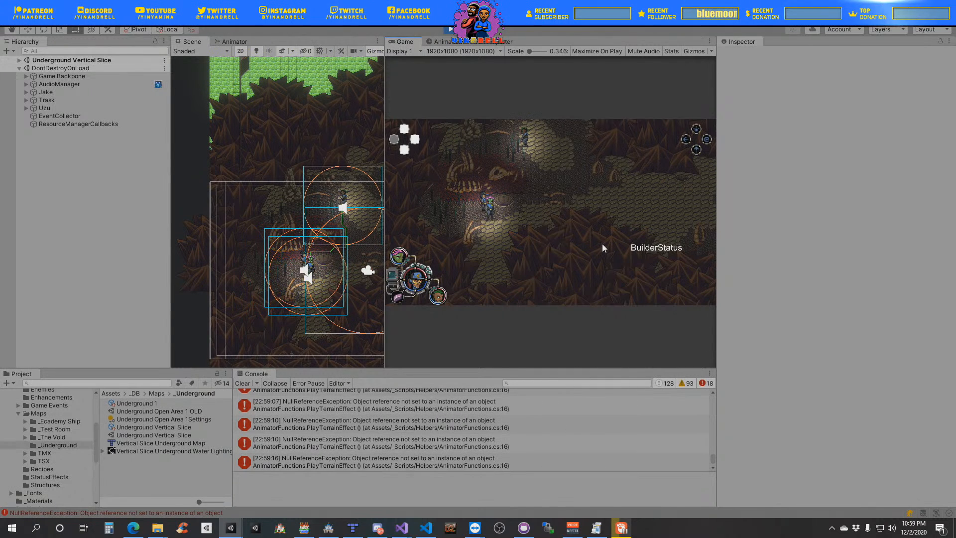
pyautogui.press('Left')
pyautogui.press('Left')
pyautogui.press('Up')
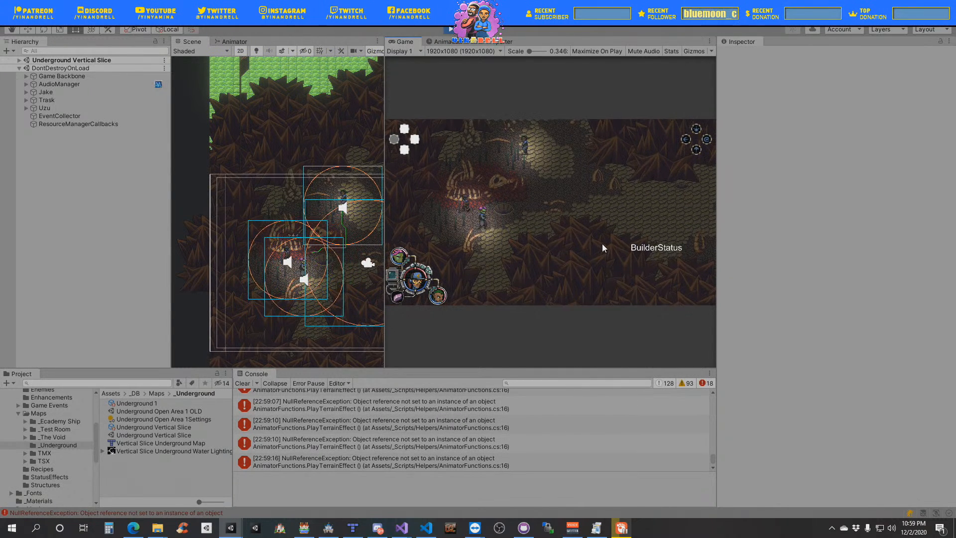
pyautogui.press('Right')
pyautogui.press('Down')
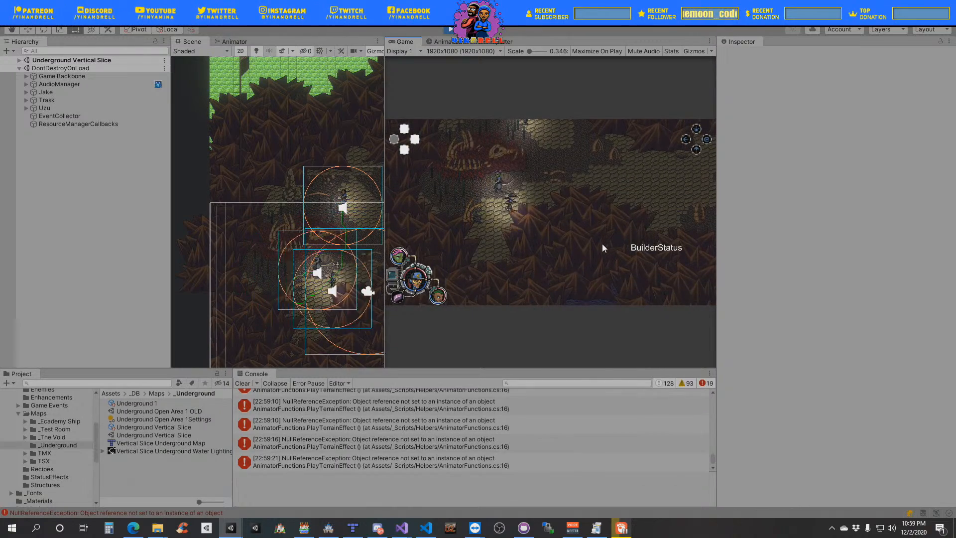
# - Walk the party up to the upper clearing and back down around the pit to retest the flora along the way
pyautogui.press('Up')
pyautogui.press('Up')
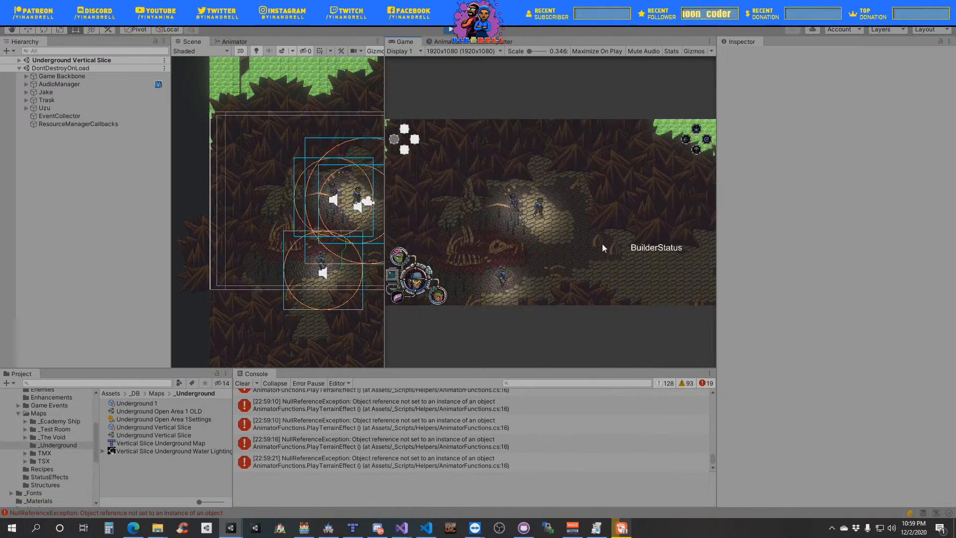
pyautogui.press('Right')
pyautogui.press('Down')
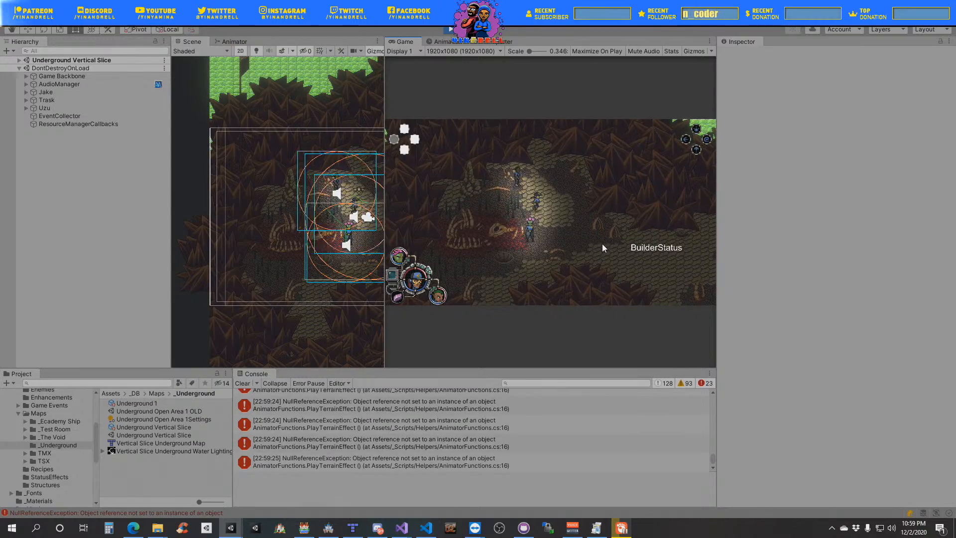
pyautogui.press('Down')
pyautogui.press('Left')
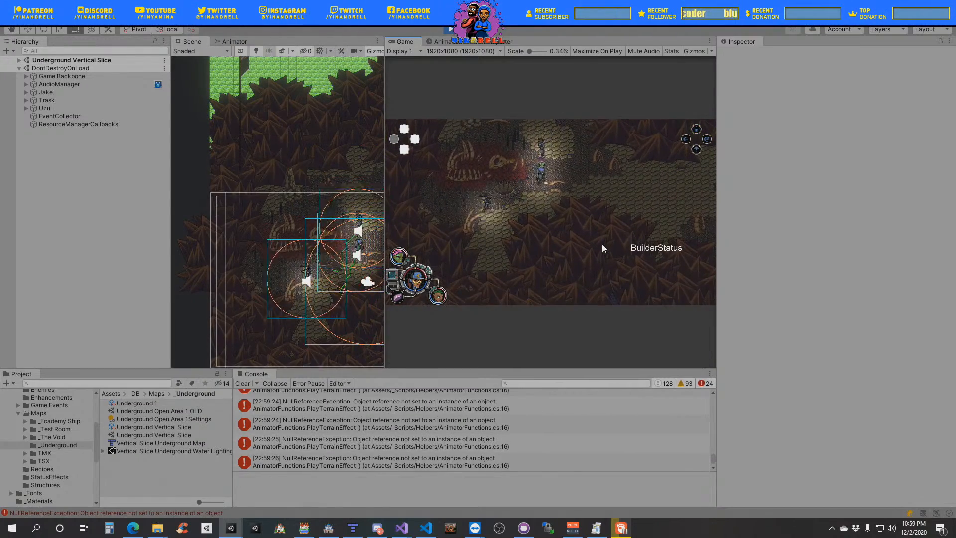
pyautogui.press('Up')
pyautogui.press('Down')
pyautogui.press('Right')
pyautogui.press('Up')
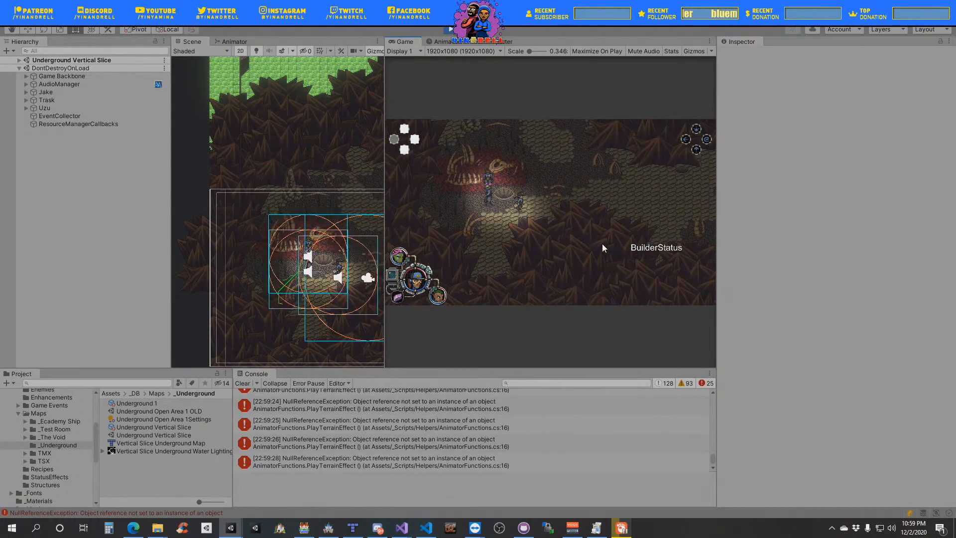
# - Lead the party east out of the skeleton clearing and south across the water to the gridded ground
pyautogui.press('Right')
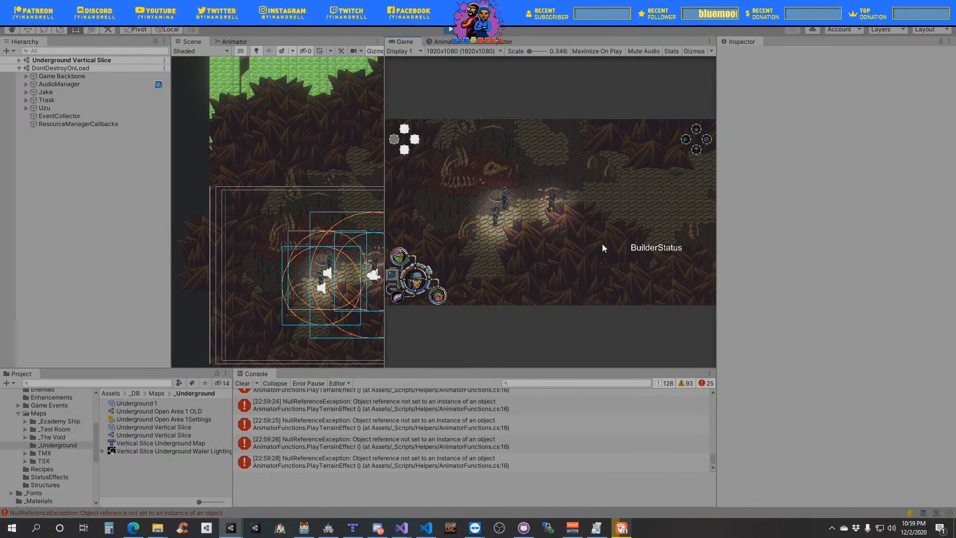
pyautogui.press('Right')
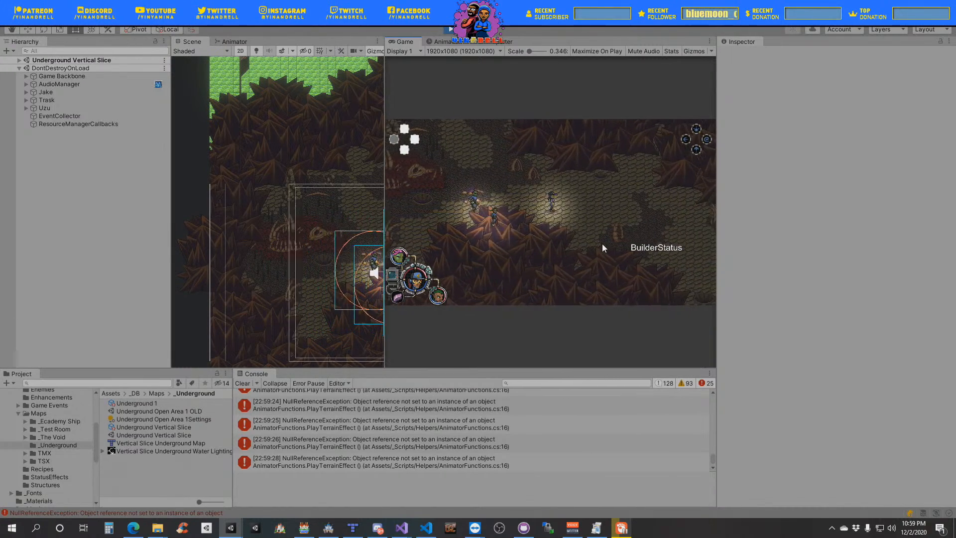
pyautogui.press('Right')
pyautogui.press('Down')
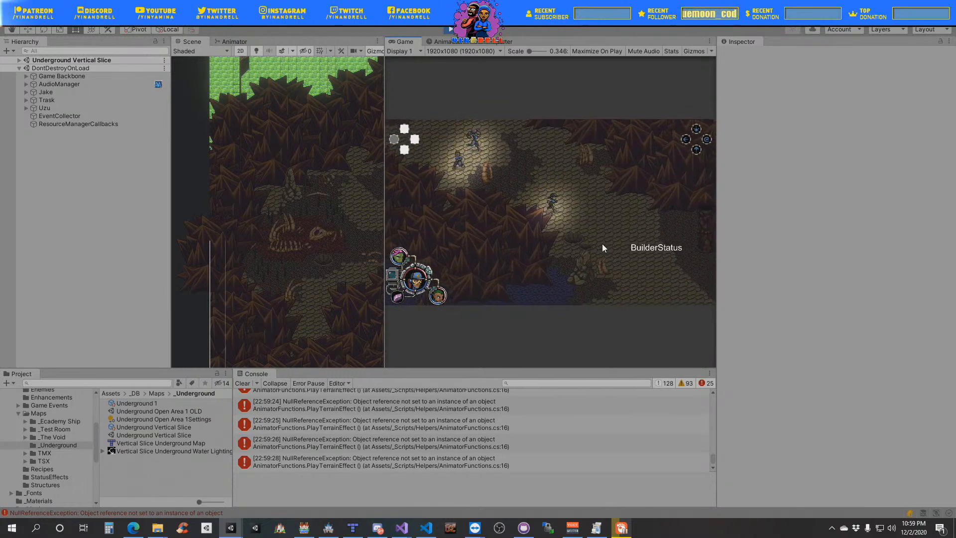
pyautogui.press('Down')
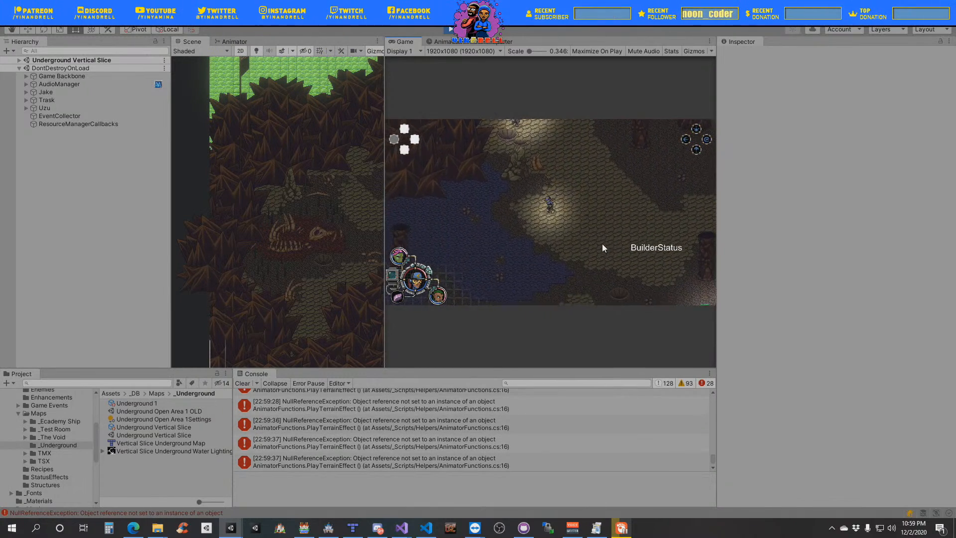
pyautogui.press('Down')
pyautogui.press('Left')
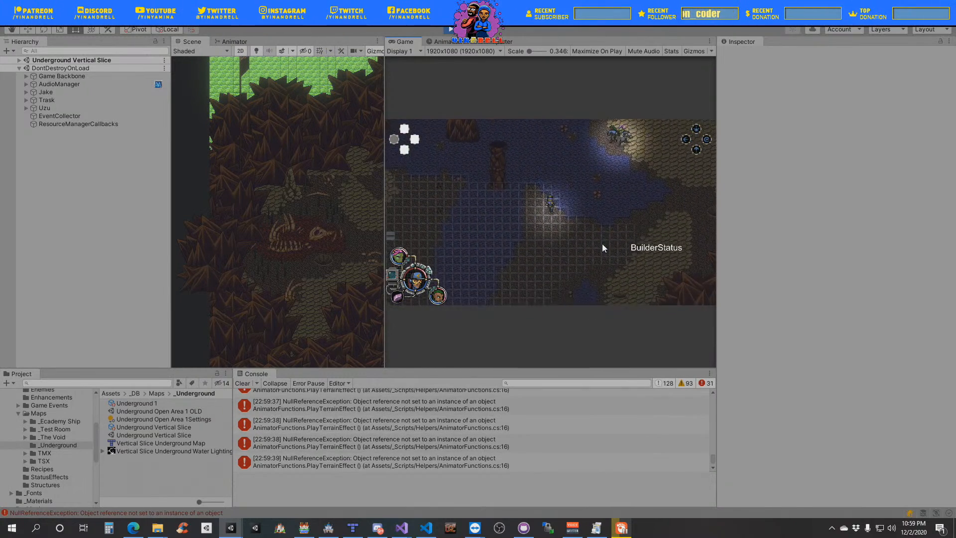
# - Walk the party southwest across the stream to the gridded ground beside the stone path
pyautogui.press('Left')
pyautogui.press('Down')
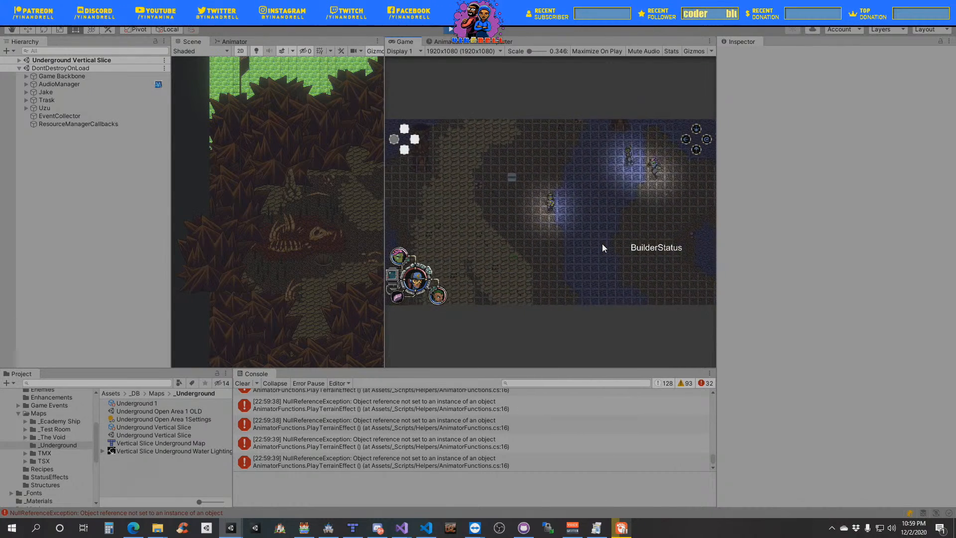
pyautogui.press('Left')
pyautogui.press('Down')
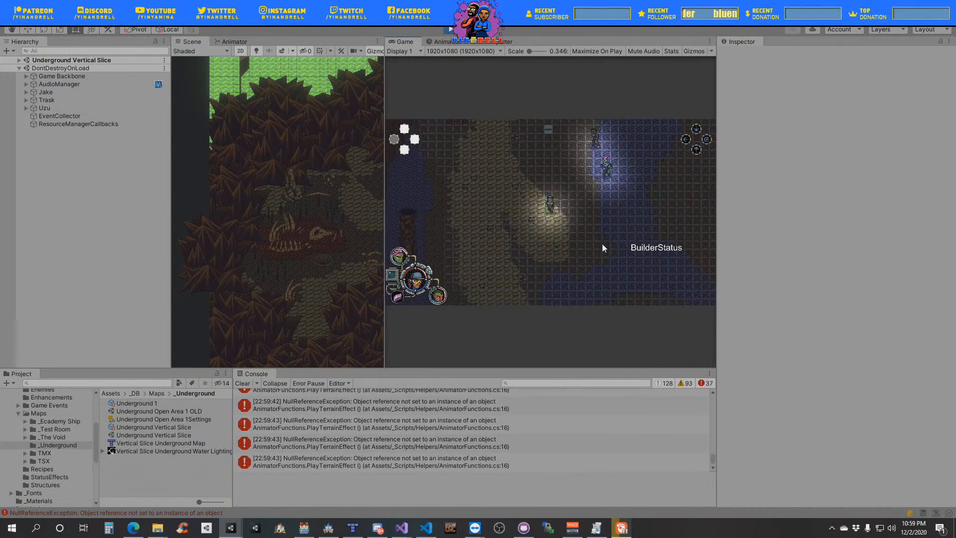
pyautogui.press('Right')
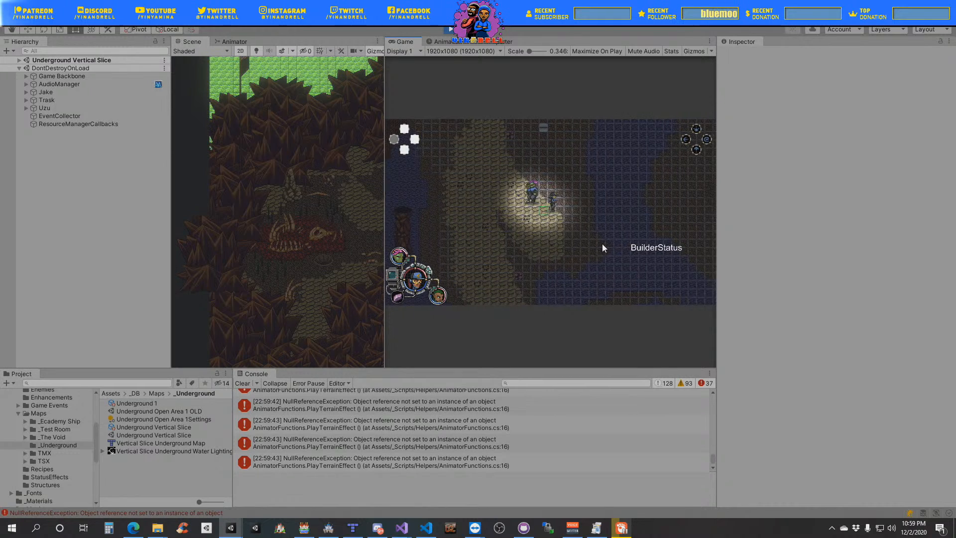
# - Enter building mode beside the stream, place the structure on the grid and leave building mode
pyautogui.press('Right')
pyautogui.press('Up')
pyautogui.press('b')
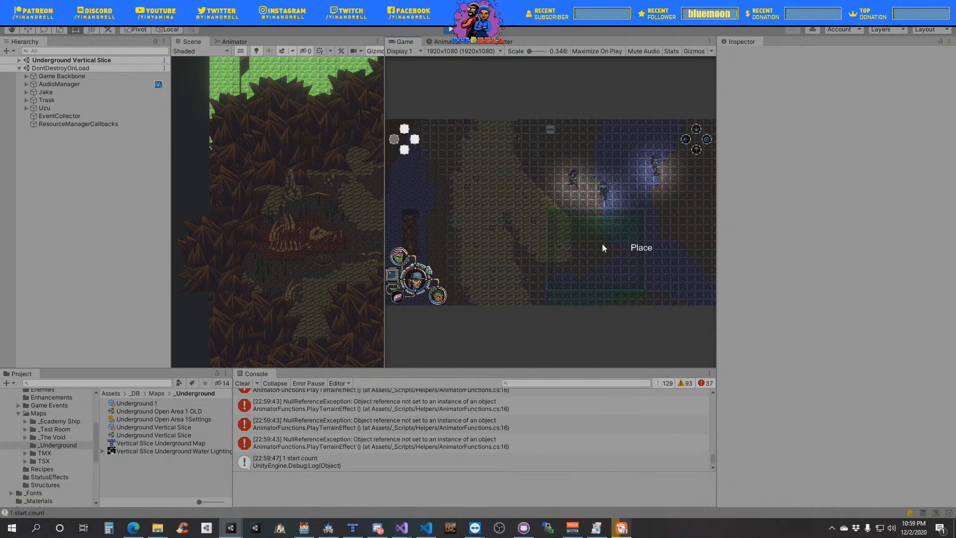
pyautogui.press('Up')
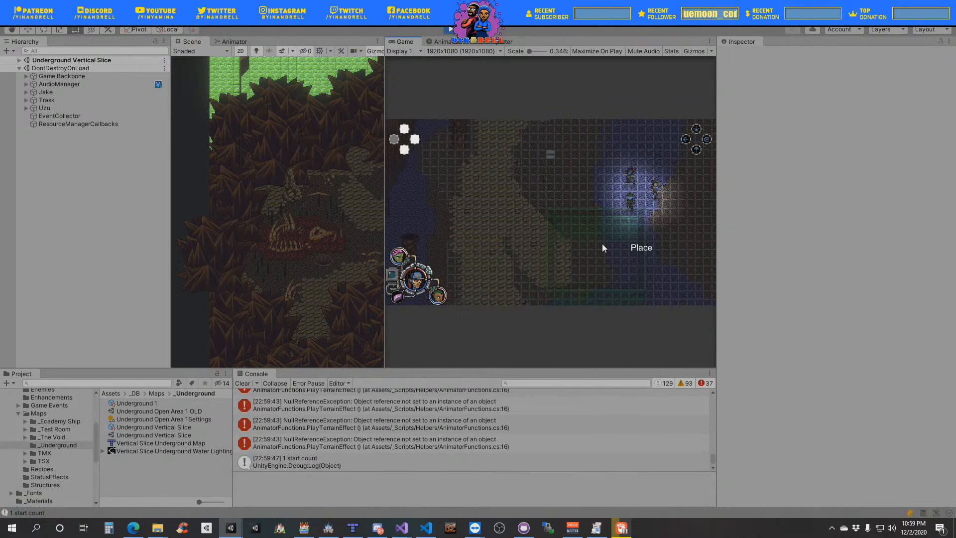
pyautogui.click(602, 243)
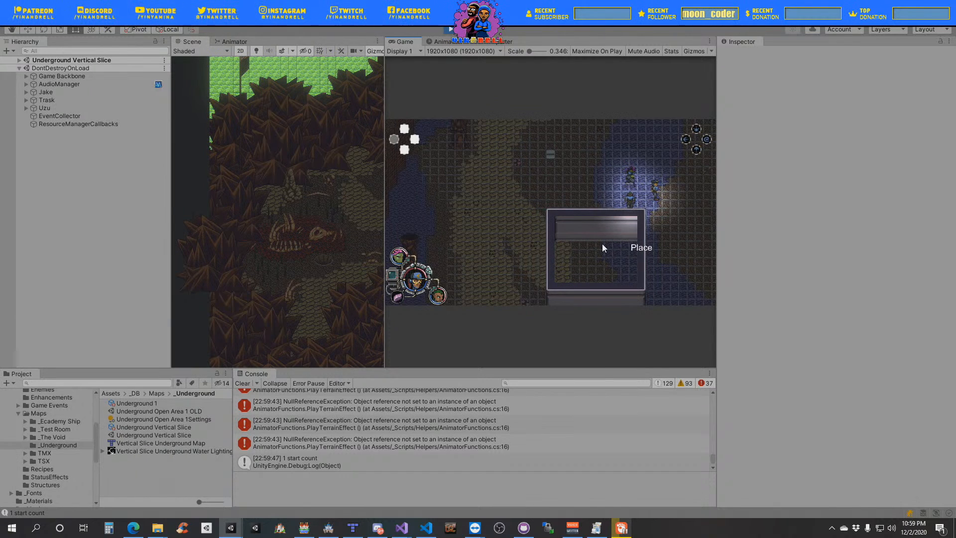
pyautogui.click(602, 244)
# - Walk the party back and forth along the upper wall of the placed structure to test movement around it
pyautogui.press('Right')
pyautogui.press('Down')
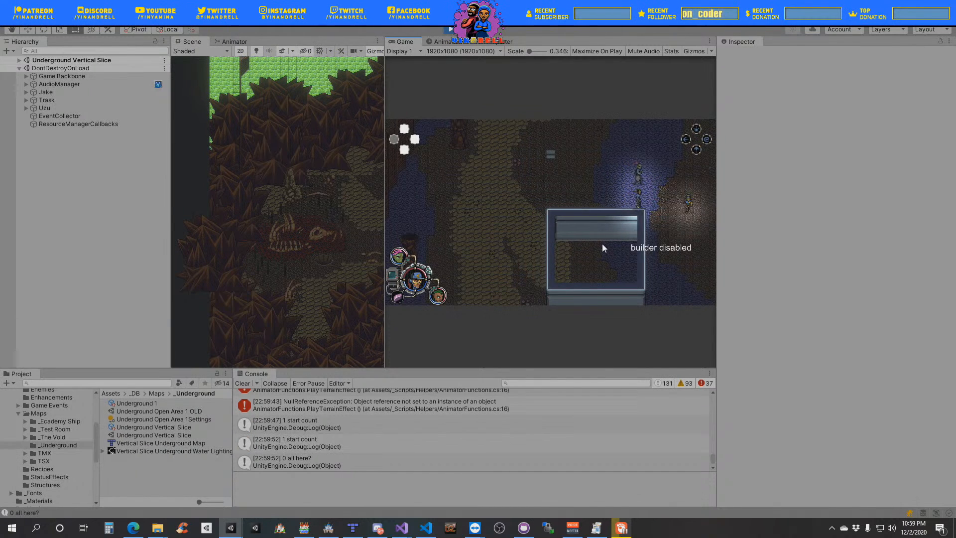
pyautogui.press('Left')
pyautogui.press('Up')
pyautogui.press('Left')
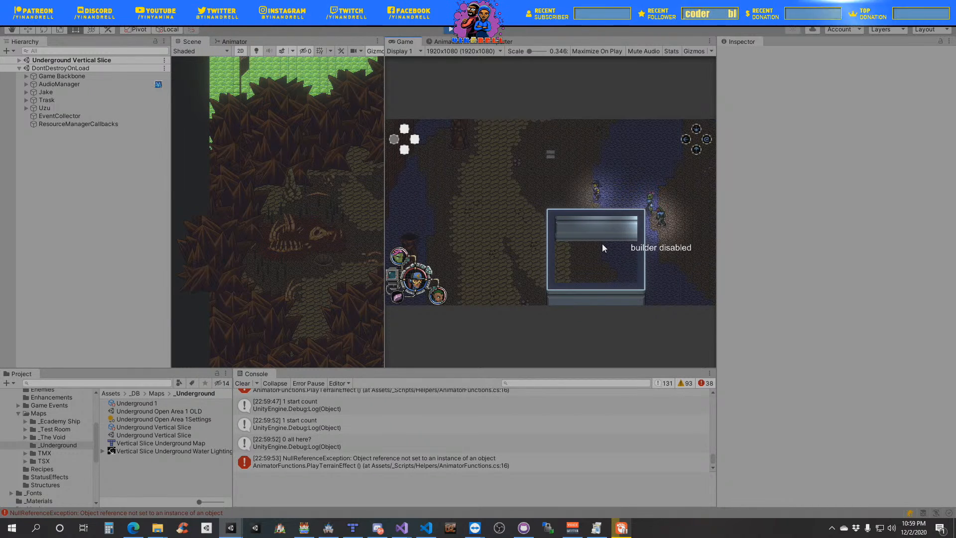
pyautogui.press('Right')
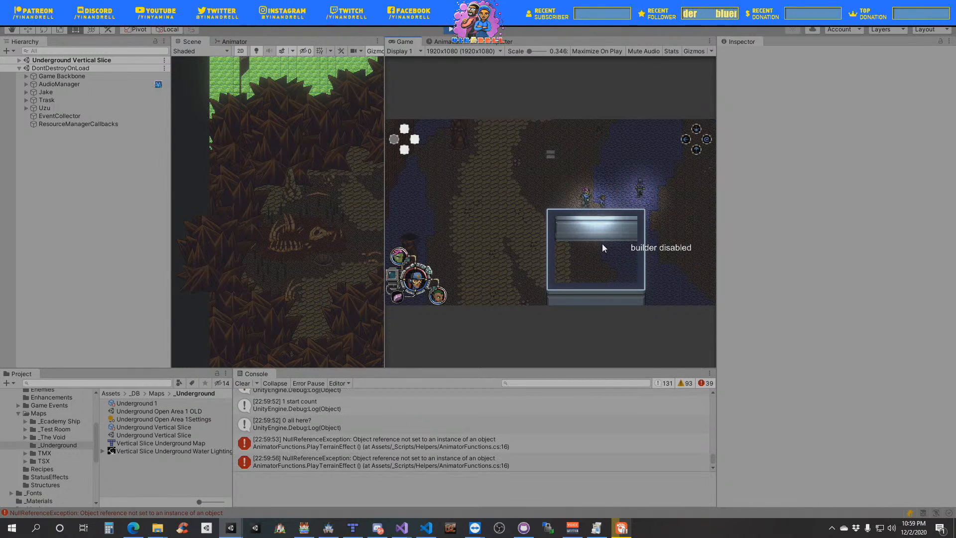
pyautogui.press('Left')
pyautogui.press('Right')
pyautogui.press('Left')
pyautogui.press('Right')
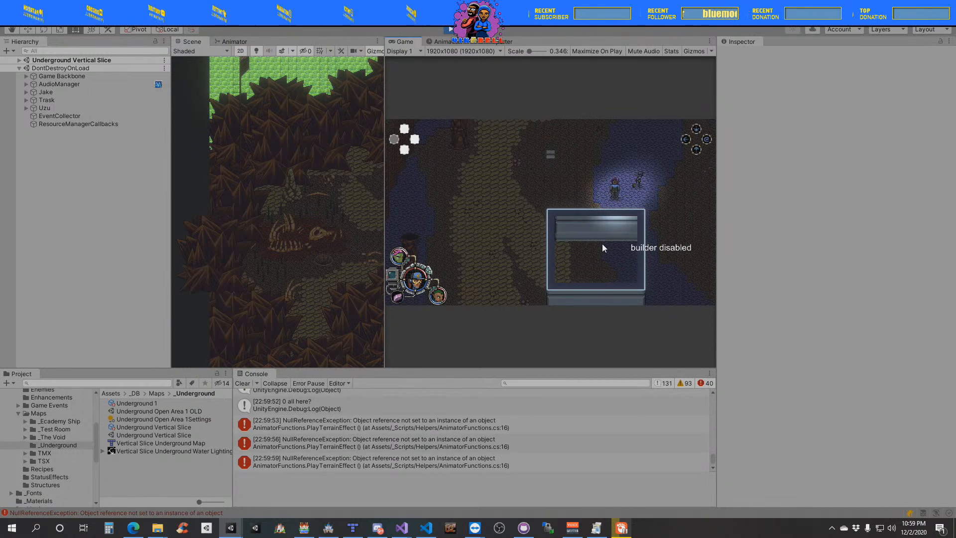
# - Walk the party away from the structure and west onto the stone path
pyautogui.press('Up')
pyautogui.press('Left')
pyautogui.press('Down')
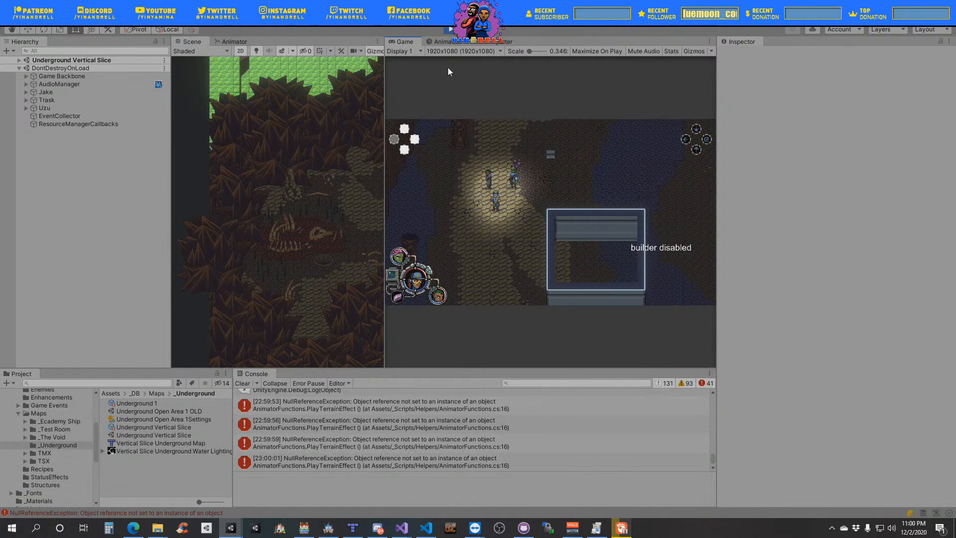
# - Stop the playtest and select the Setup object under Events to show its Event Triggerer settings, with the Interactables group collapsed
pyautogui.click(449, 30)
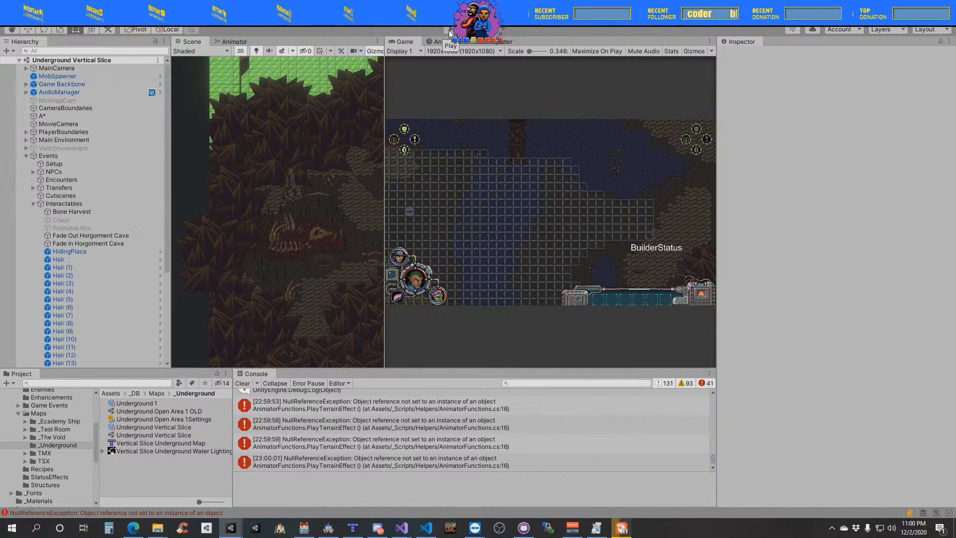
pyautogui.click(33, 205)
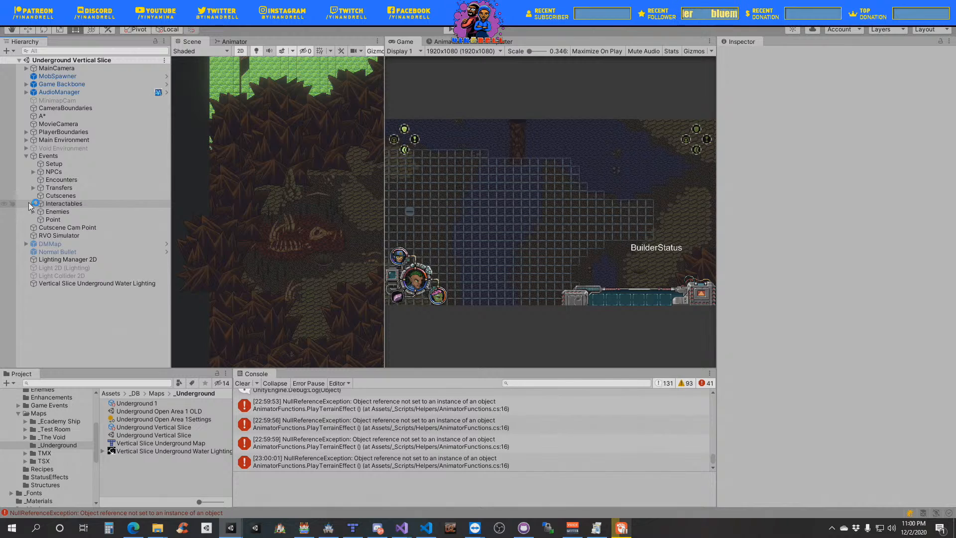
pyautogui.click(35, 164)
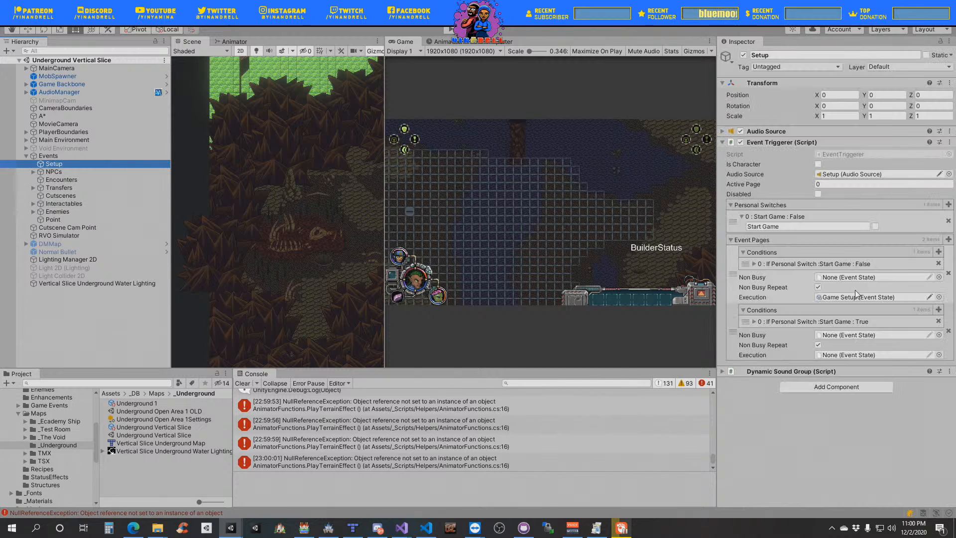
# - Open the Game Setup event state assigned as the Setup object's execution and pop out its event data list
pyautogui.click(863, 298)
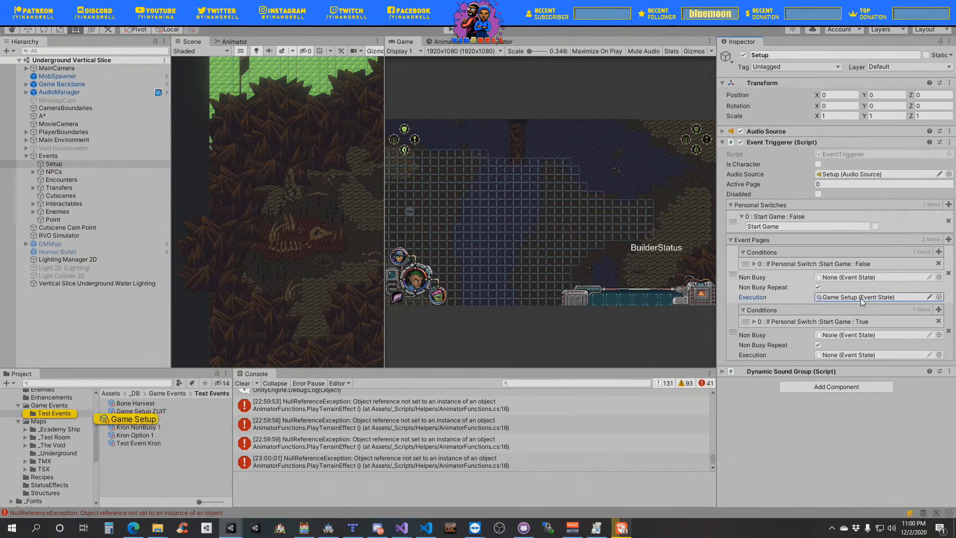
pyautogui.click(142, 420)
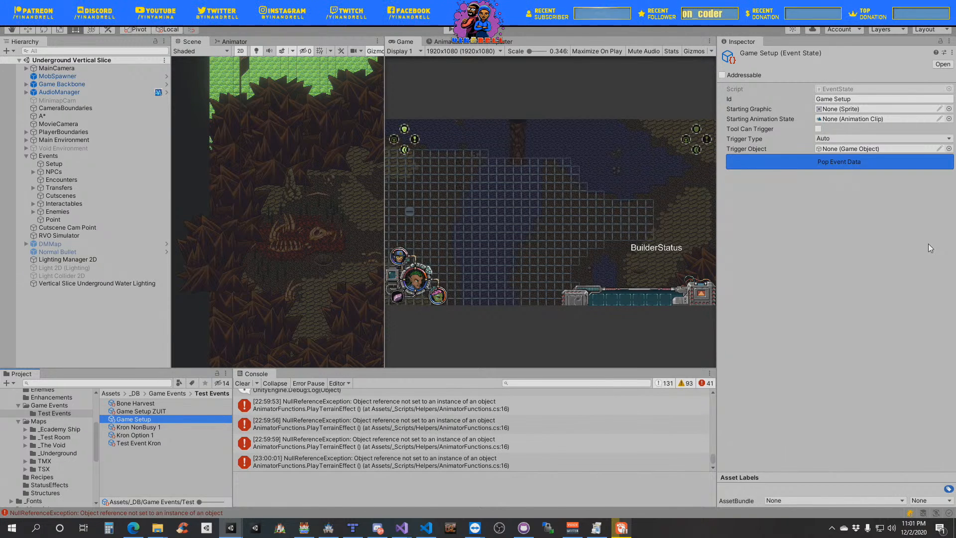
pyautogui.click(850, 160)
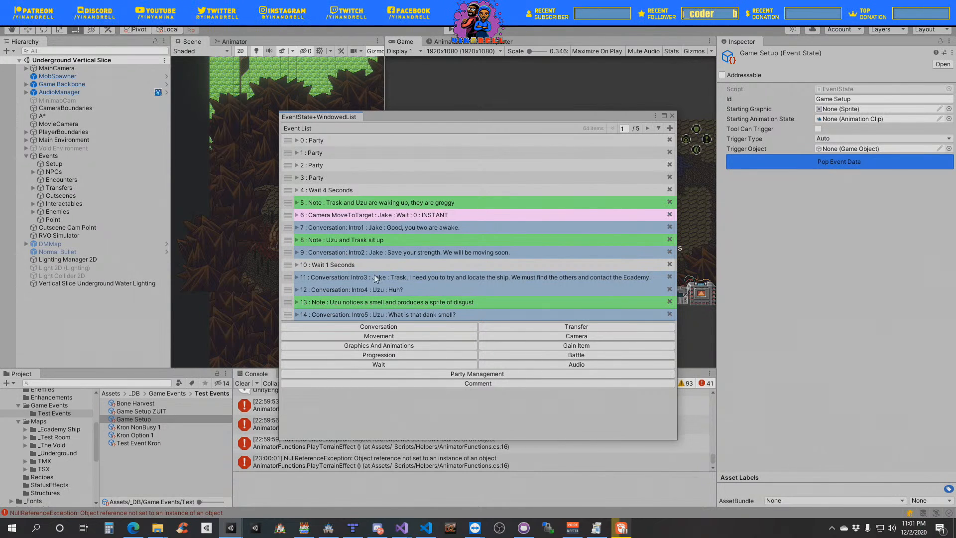
pyautogui.click(407, 336)
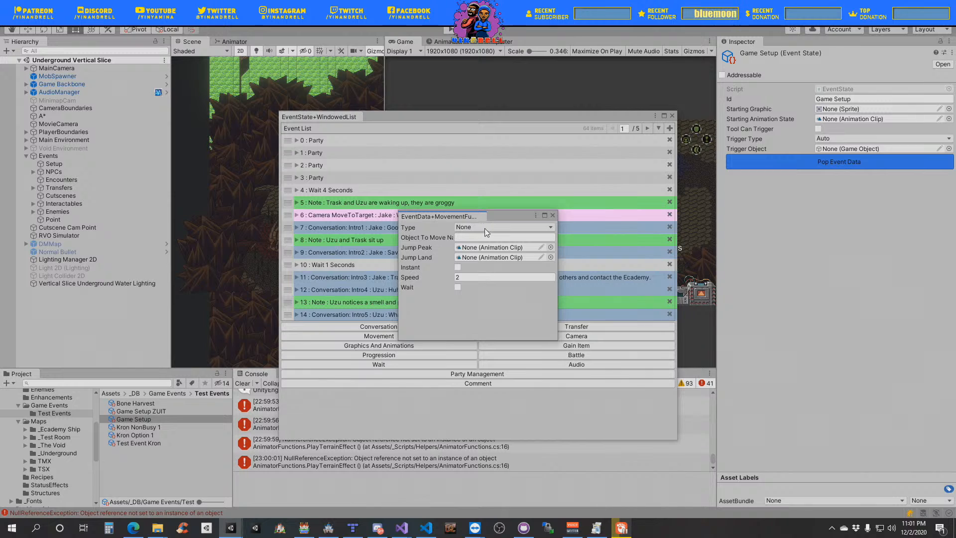
pyautogui.click(550, 229)
pyautogui.click(555, 217)
# - Display the whole event list without paging, go to its end and move the list window clear of the scene view
pyautogui.click(658, 128)
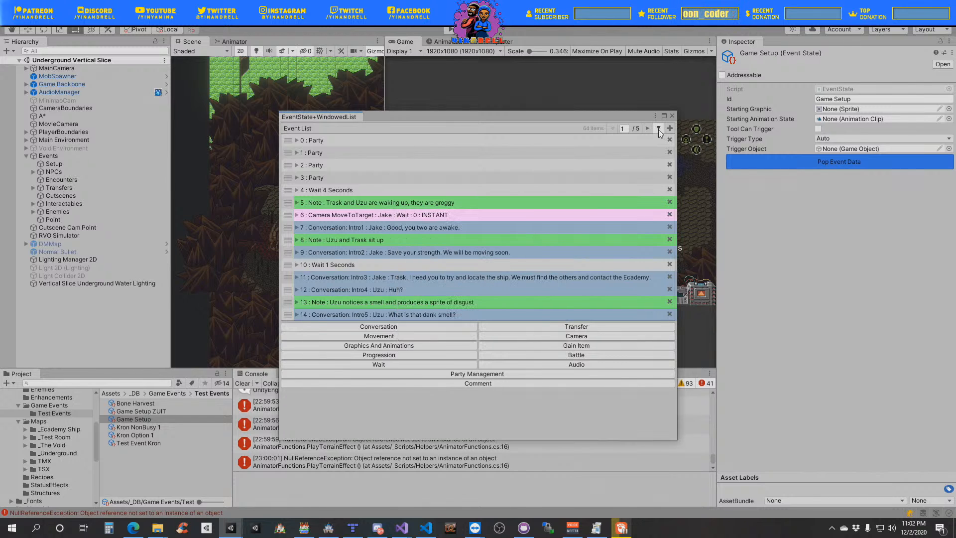
pyautogui.scroll(-15, 555, 343)
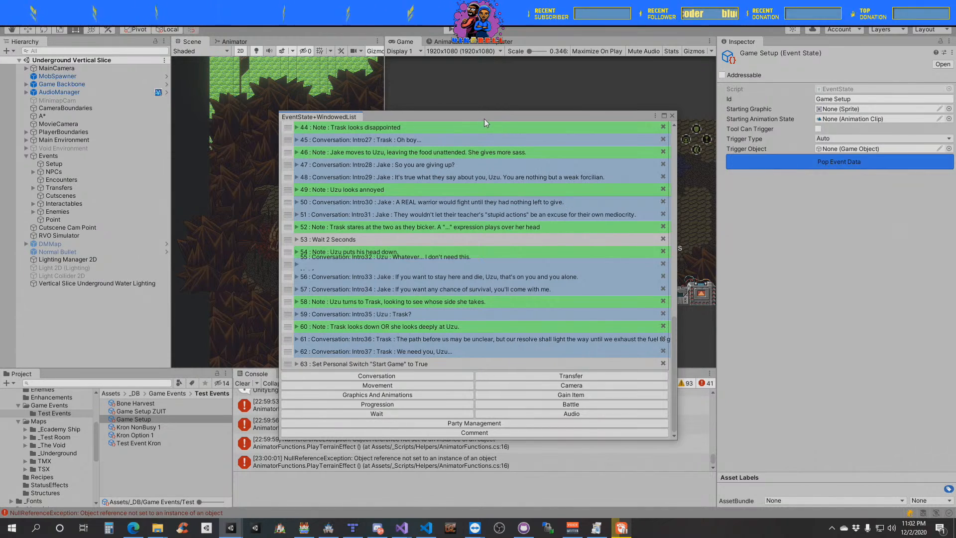
pyautogui.moveTo(478, 116); pyautogui.dragTo(703, 82)
pyautogui.moveTo(495, 218); pyautogui.dragTo(414, 218)
pyautogui.click(471, 216)
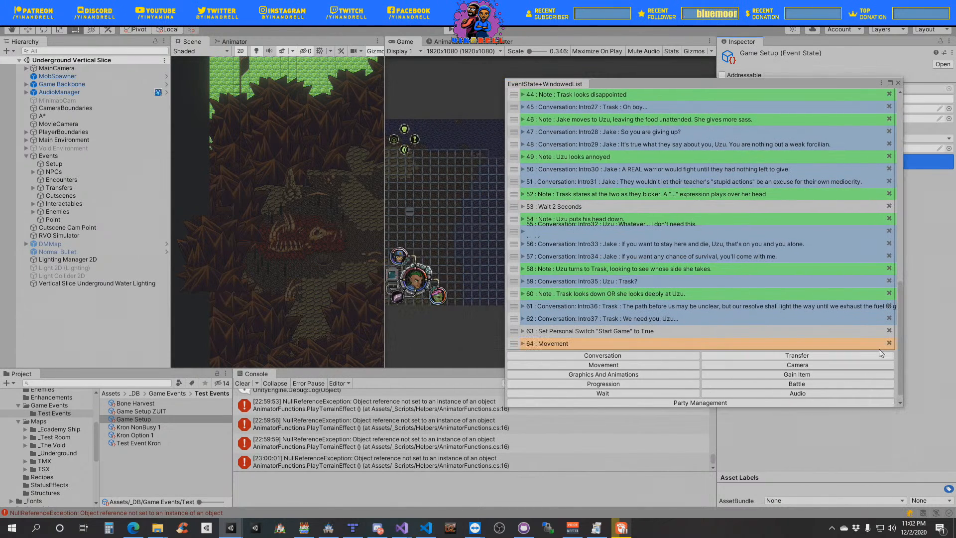
pyautogui.click(887, 343)
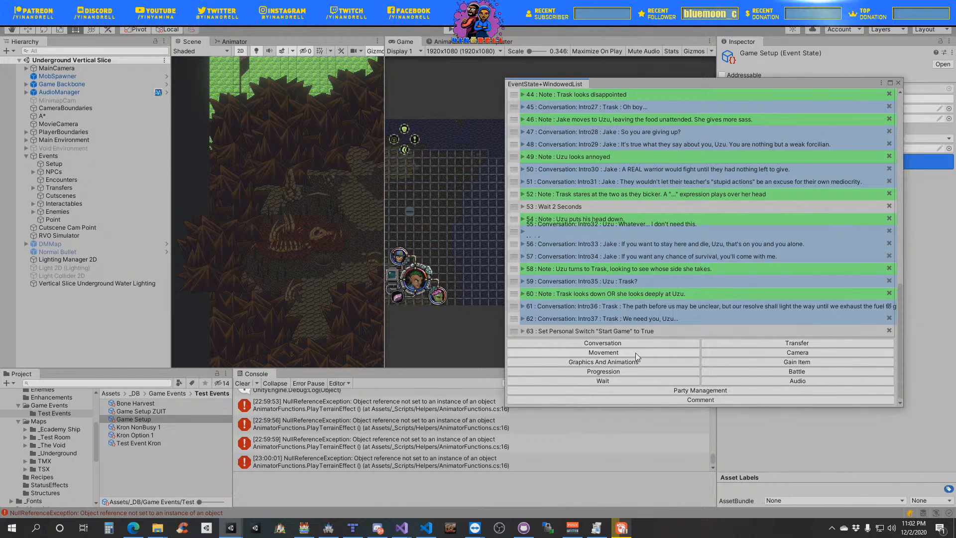
# - Add a Play Animation event at the end of the list with Uzu as its object name and Wait off
pyautogui.click(623, 362)
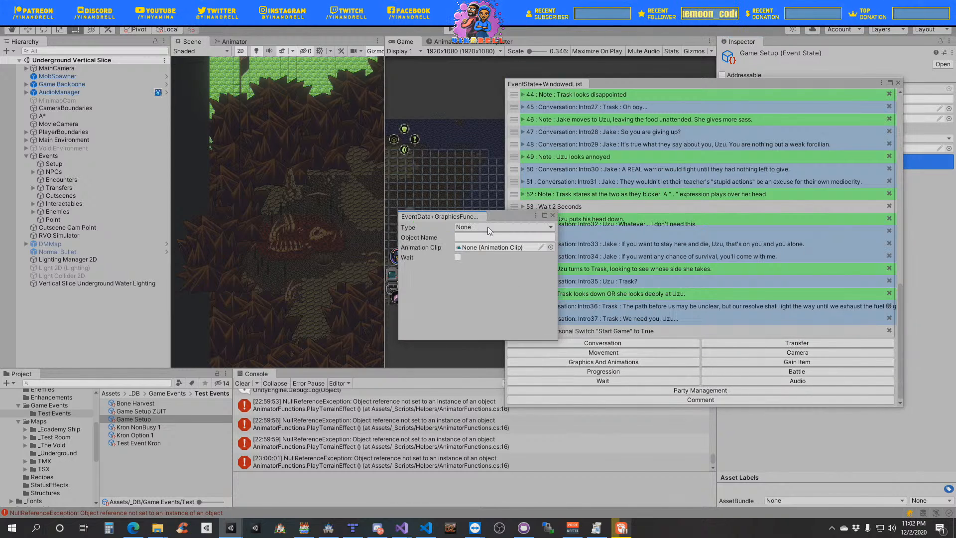
pyautogui.click(488, 226)
pyautogui.click(486, 273)
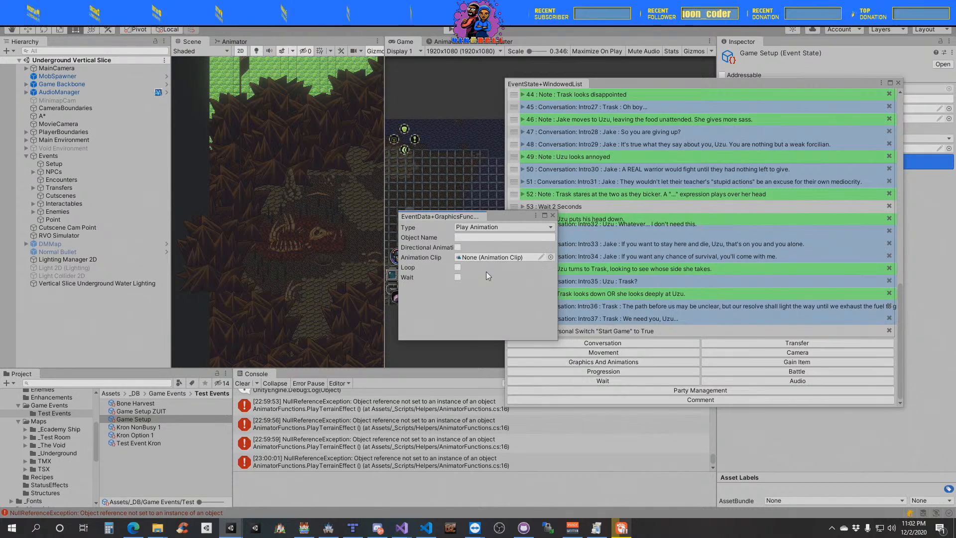
pyautogui.click(462, 237)
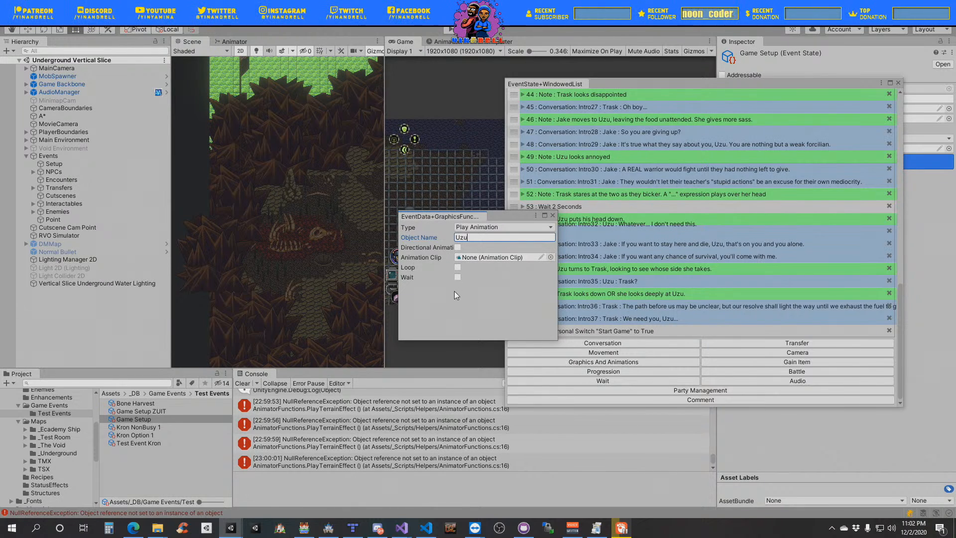
pyautogui.click(458, 278)
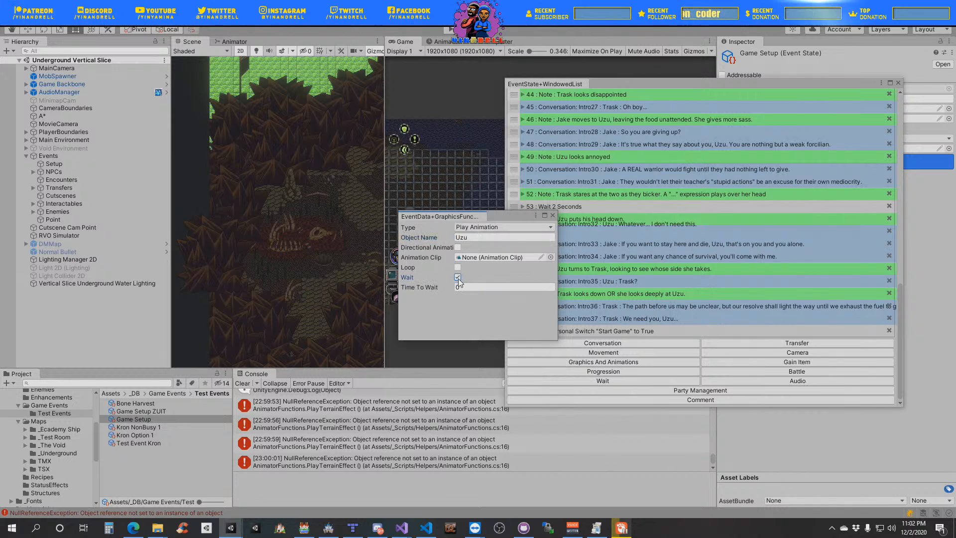
pyautogui.click(458, 278)
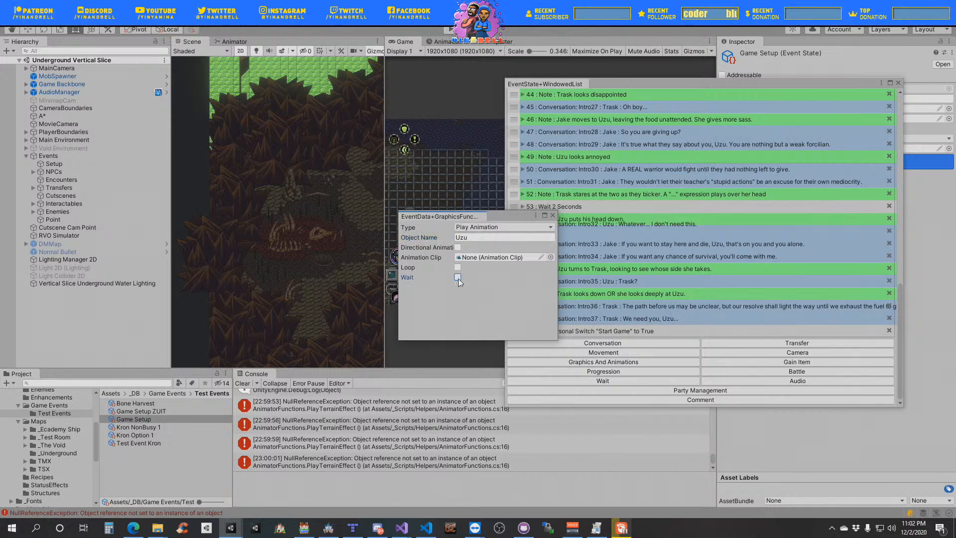
pyautogui.click(553, 216)
# - Open the Misc folder of Uzu's animations under _Sprites/Players/Uzu/UzuAnims in the project assets
pyautogui.scroll(-1, 669, 309)
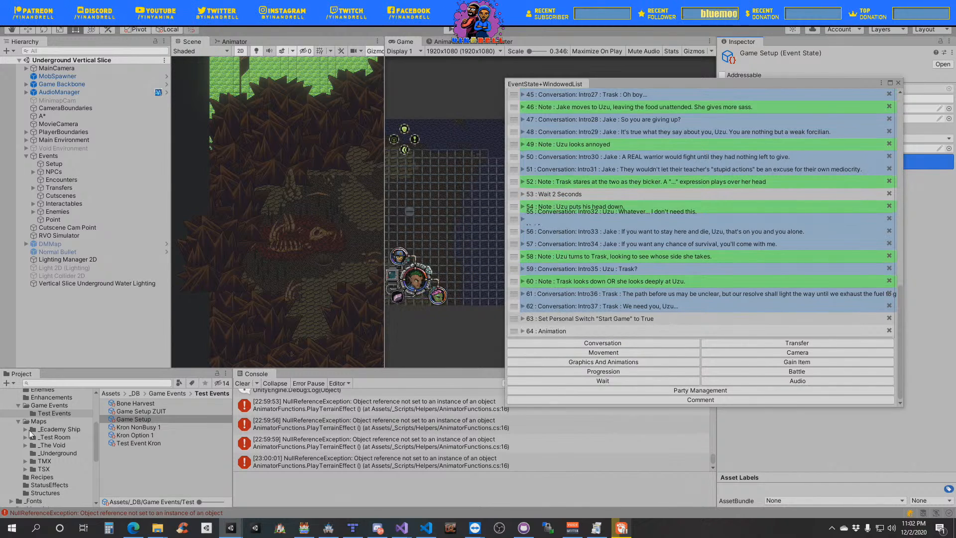
pyautogui.scroll(-5, 81, 444)
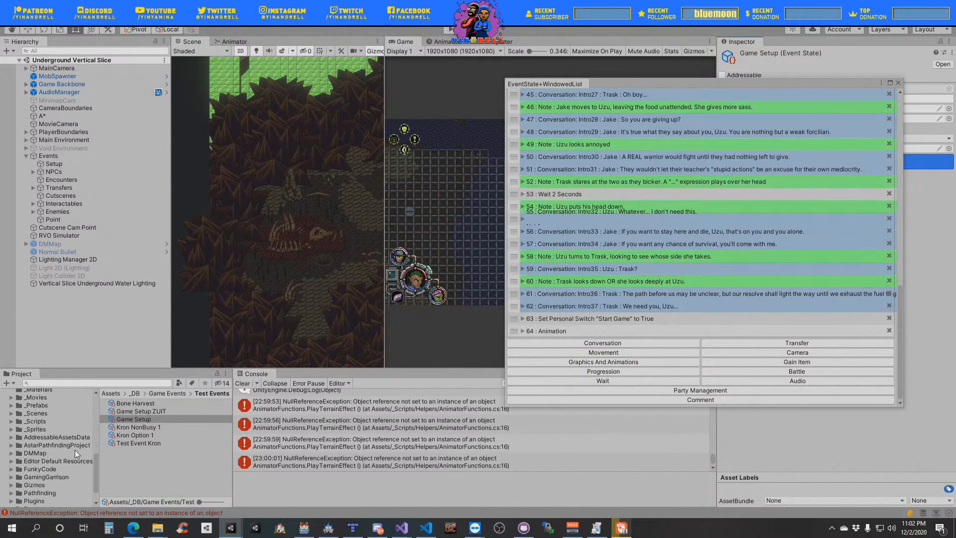
pyautogui.click(35, 429)
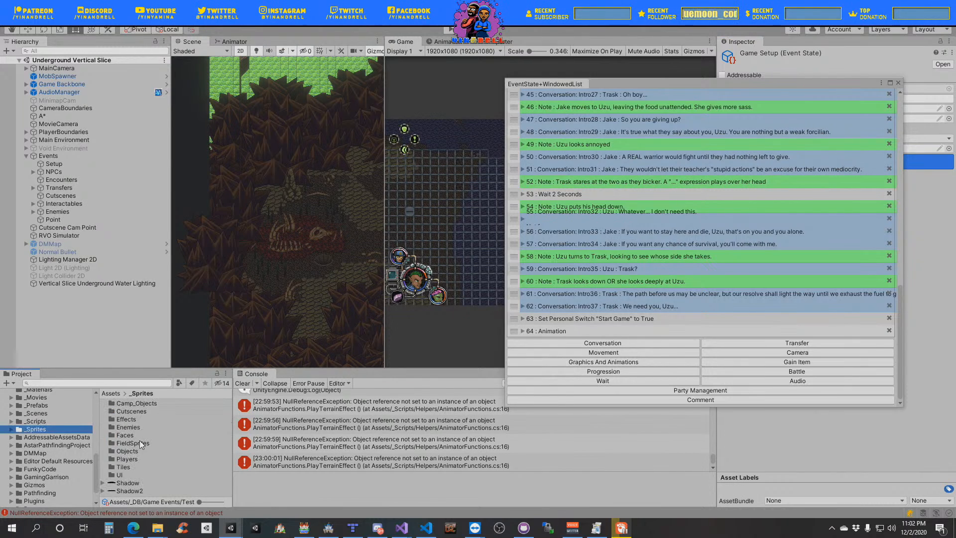
pyautogui.doubleClick(131, 459)
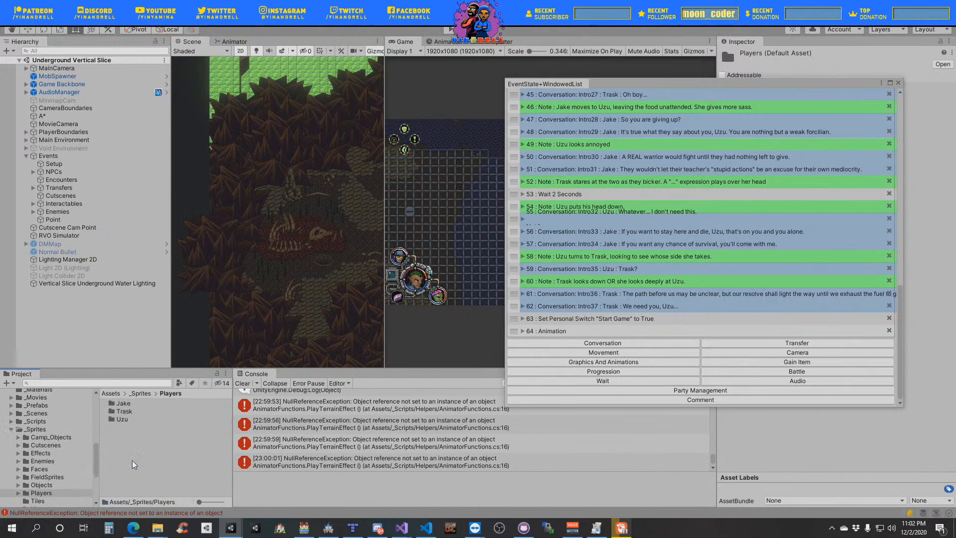
pyautogui.doubleClick(130, 420)
pyautogui.doubleClick(136, 411)
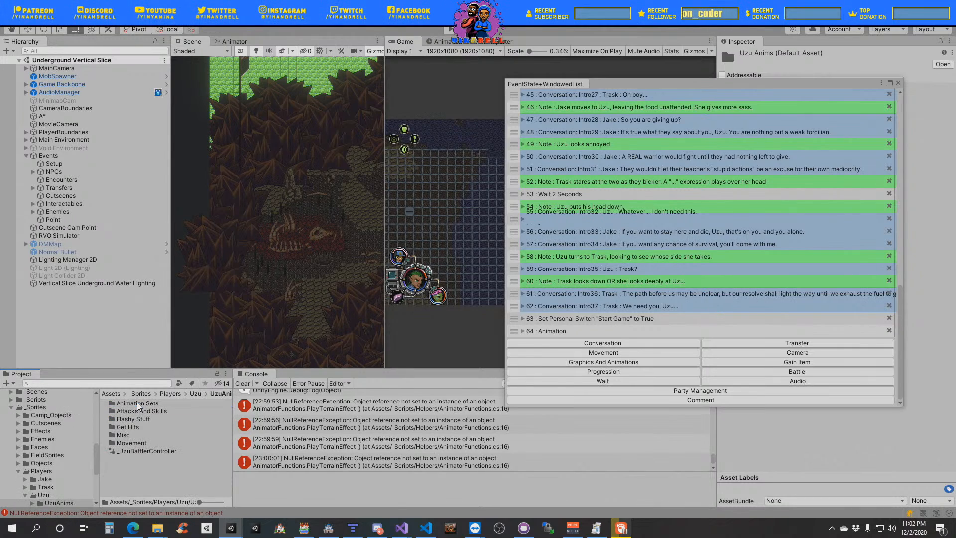
pyautogui.doubleClick(125, 437)
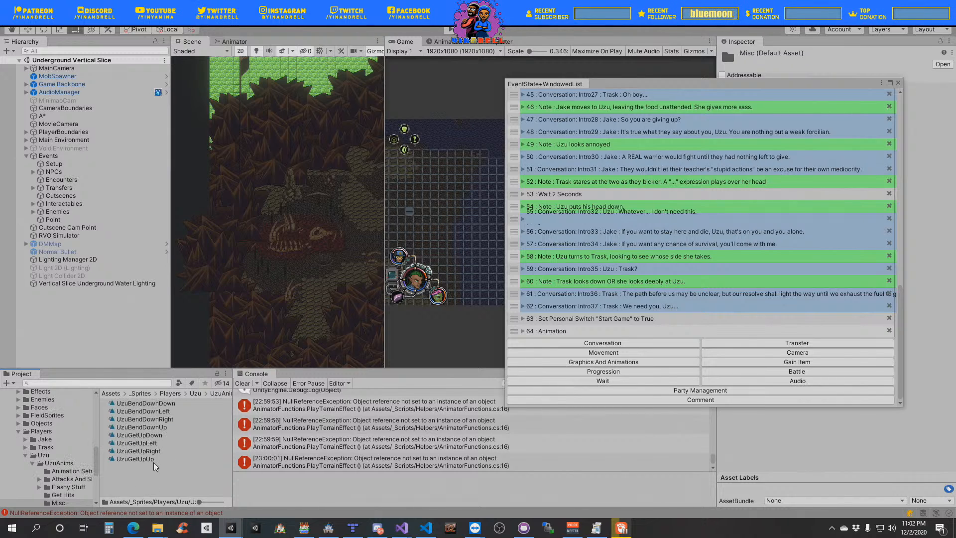
# - Duplicate the UzuGetUpUp animation clip in the Misc folder
pyautogui.click(147, 459)
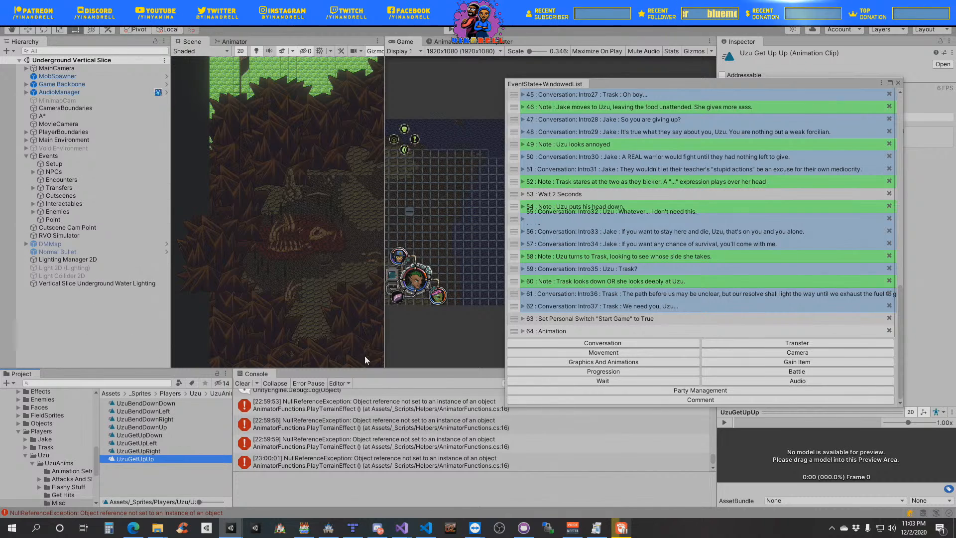
pyautogui.click(150, 464)
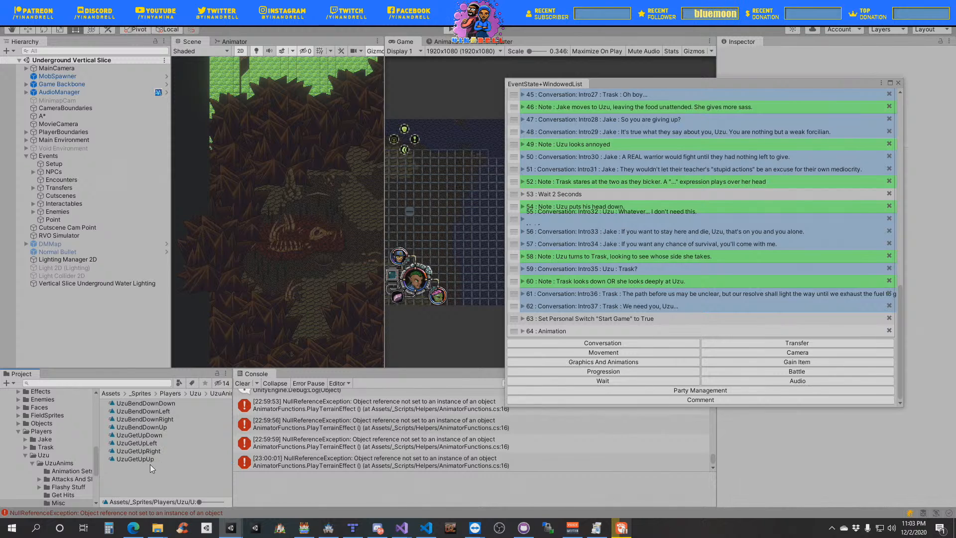
pyautogui.click(151, 459)
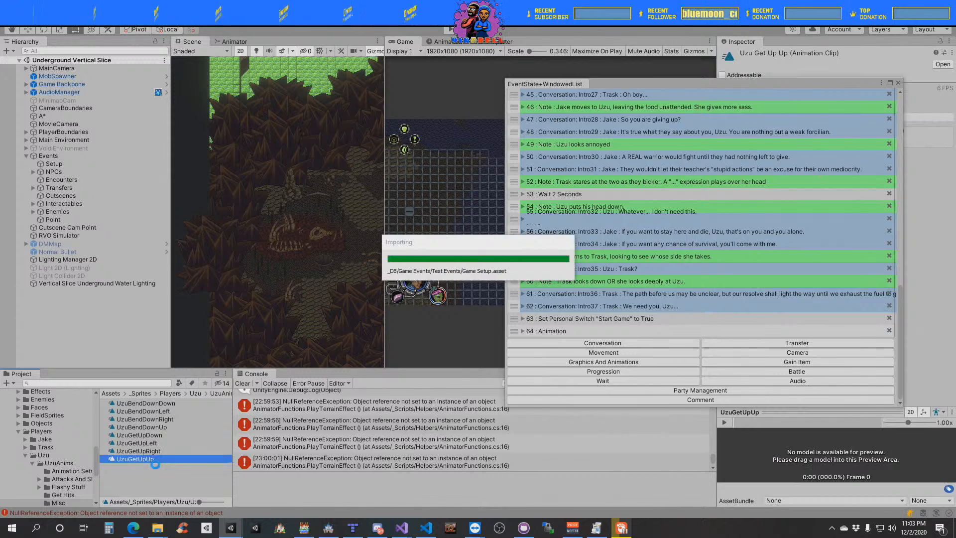
pyautogui.hotkey('ctrl', 'd')
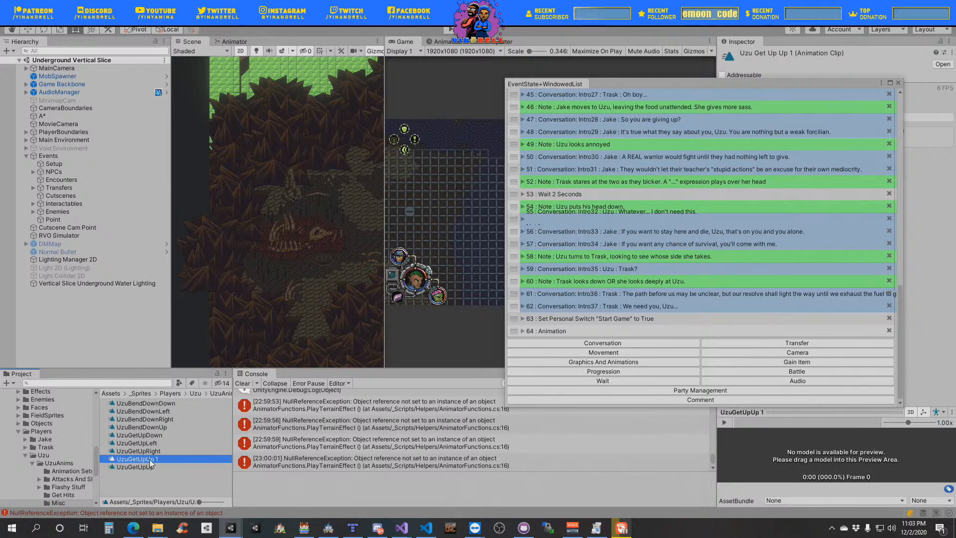
# - Rename the duplicated animation clip to UzuGetUp
pyautogui.click(159, 459)
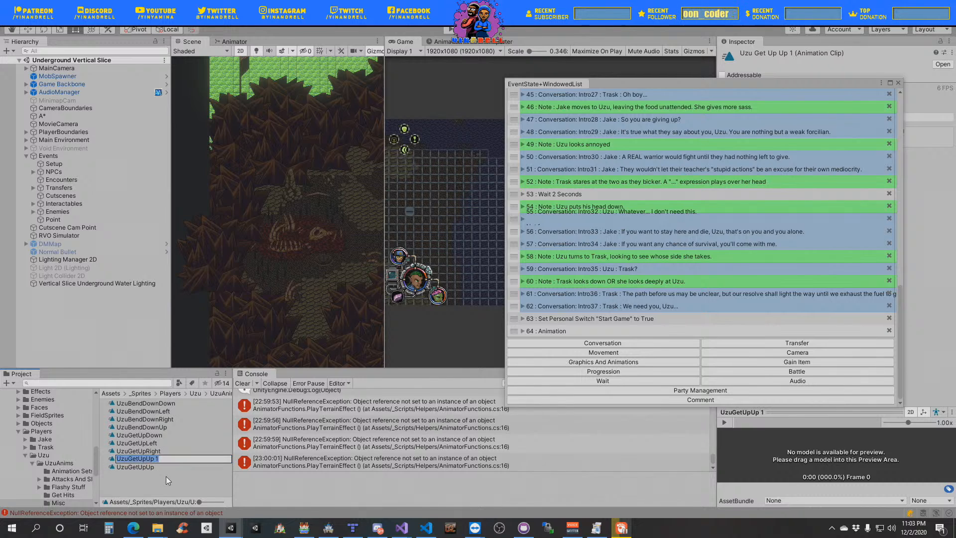
pyautogui.press('Right')
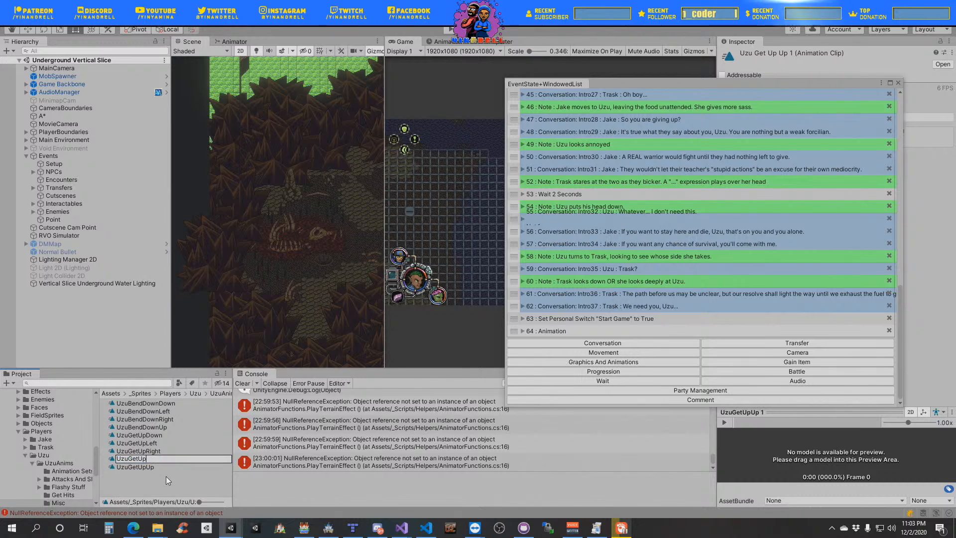
pyautogui.press('BackSpace')
pyautogui.press('BackSpace')
pyautogui.press('BackSpace')
pyautogui.press('BackSpace')
pyautogui.press('BackSpace')
pyautogui.press('BackSpace')
pyautogui.press('BackSpace')
pyautogui.press('BackSpace')
pyautogui.press('BackSpace')
pyautogui.write('u')
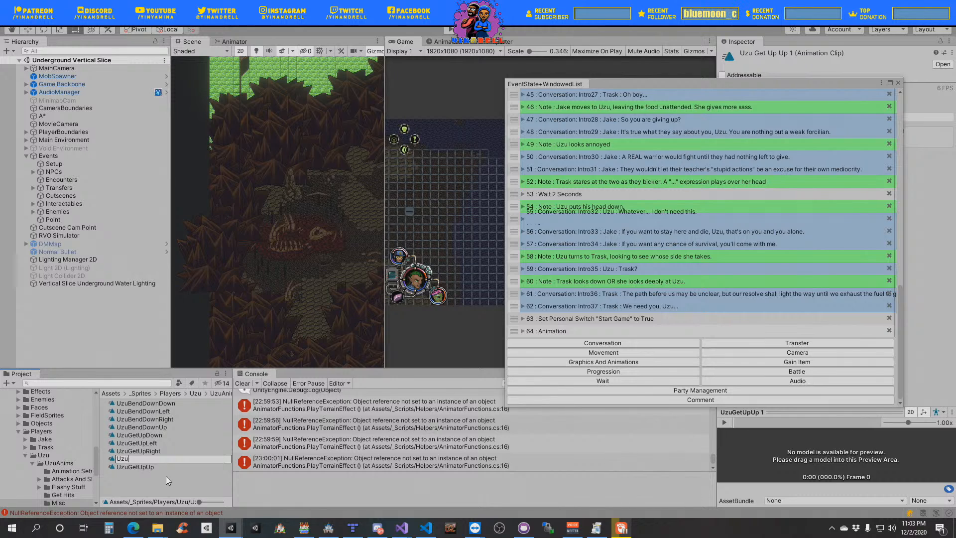
pyautogui.write('Ge')
pyautogui.press('BackSpace')
pyautogui.press('BackSpace')
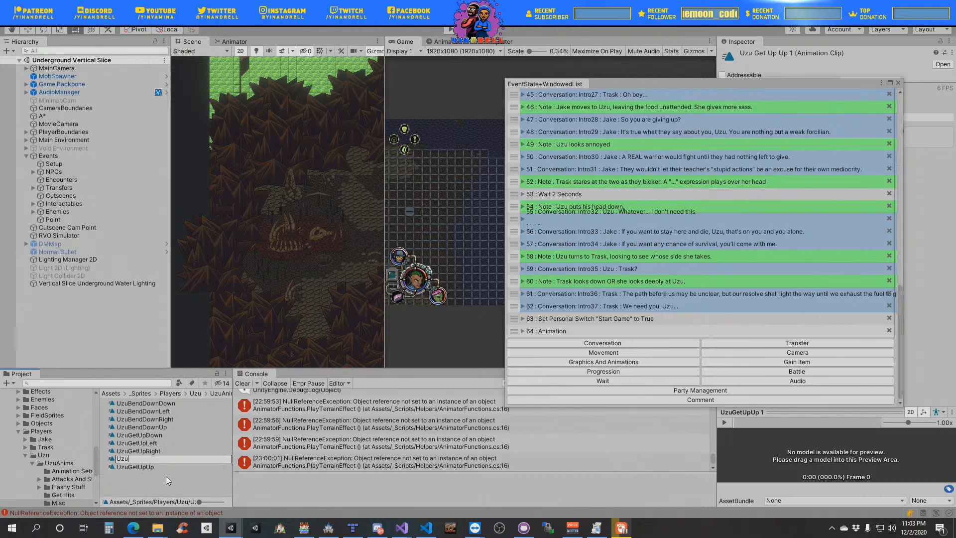
pyautogui.write('Intro')
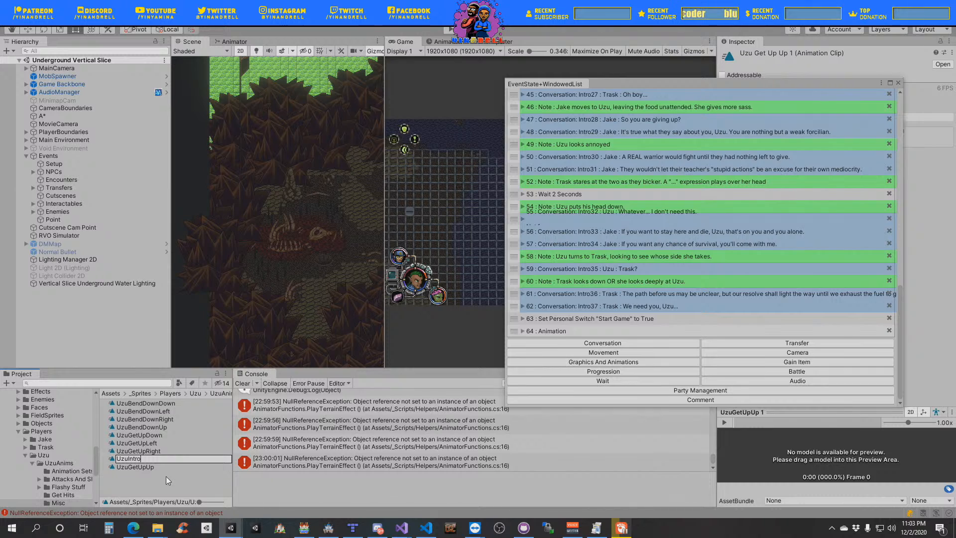
pyautogui.press('BackSpace')
pyautogui.press('BackSpace')
pyautogui.press('BackSpace')
pyautogui.press('BackSpace')
pyautogui.press('BackSpace')
pyautogui.write('GetUp')
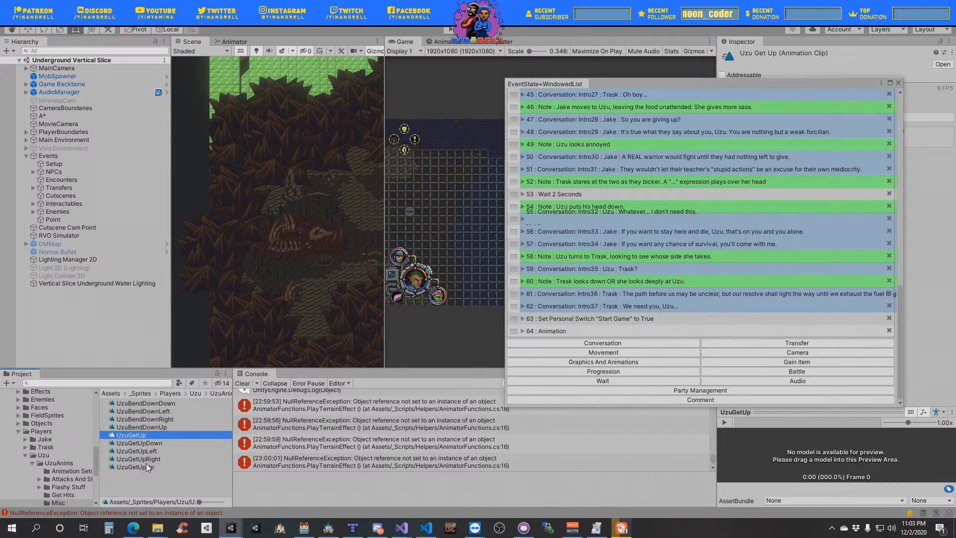
# - Create a folder named Cutscenes inside Misc and move the UzuGetUp clip into it
pyautogui.rightClick(159, 483)
pyautogui.moveTo(241, 125)
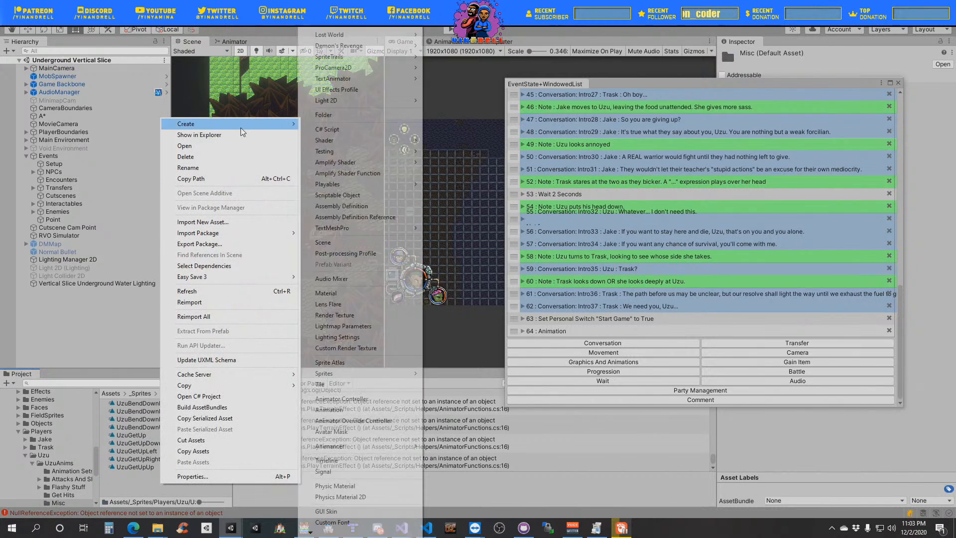
pyautogui.click(355, 118)
pyautogui.write('Cu')
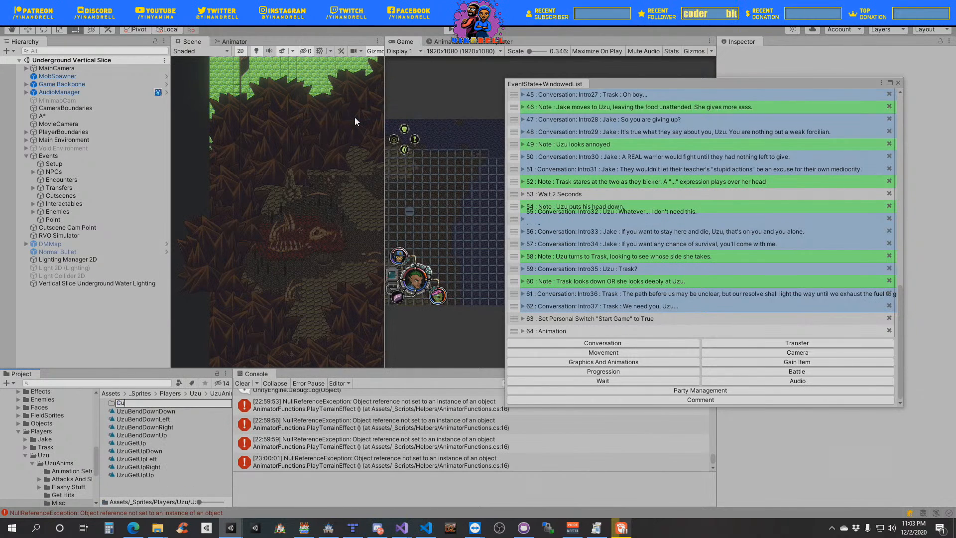
pyautogui.write('tscenes')
pyautogui.press('Return')
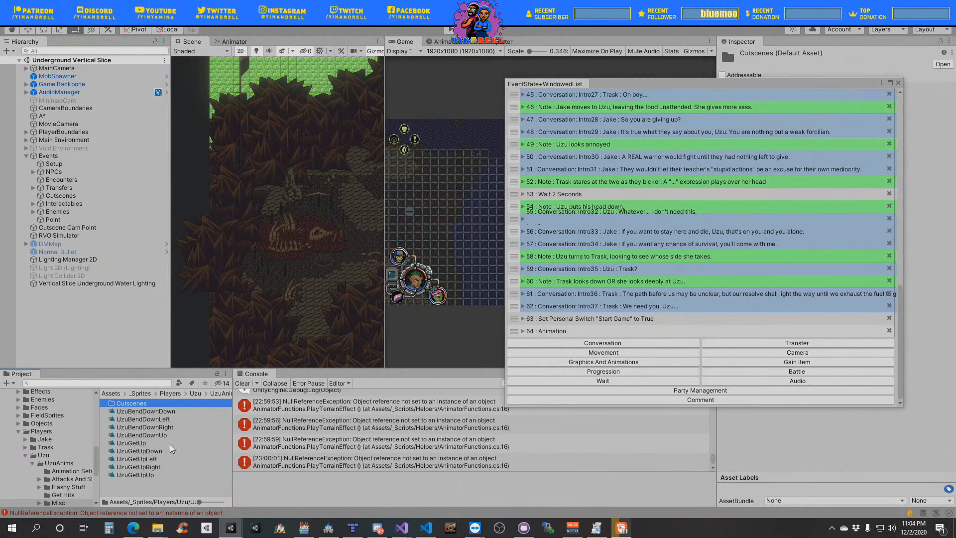
pyautogui.moveTo(142, 443); pyautogui.dragTo(144, 406)
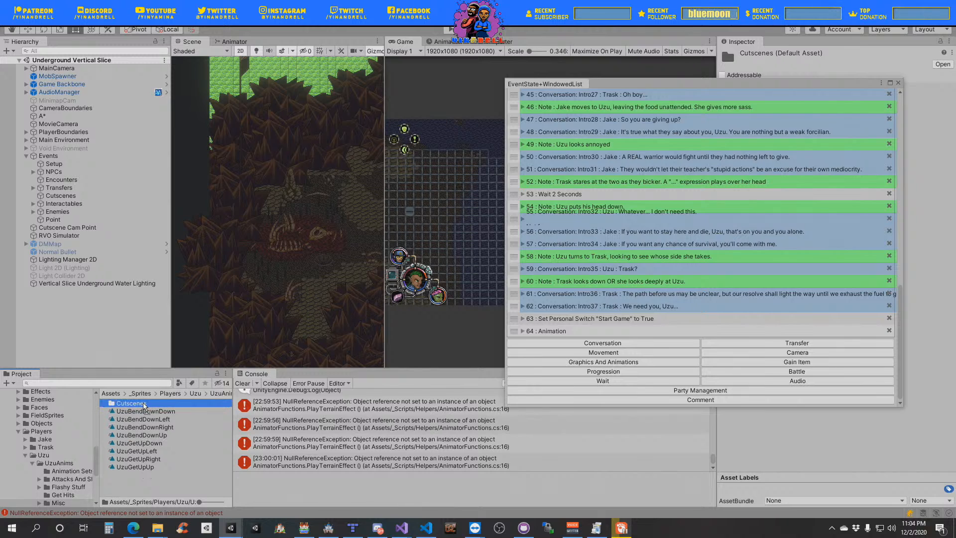
# - Review the earlier notes and conversations in the Game Setup event list, ending at the last entry
pyautogui.scroll(15, 707, 150)
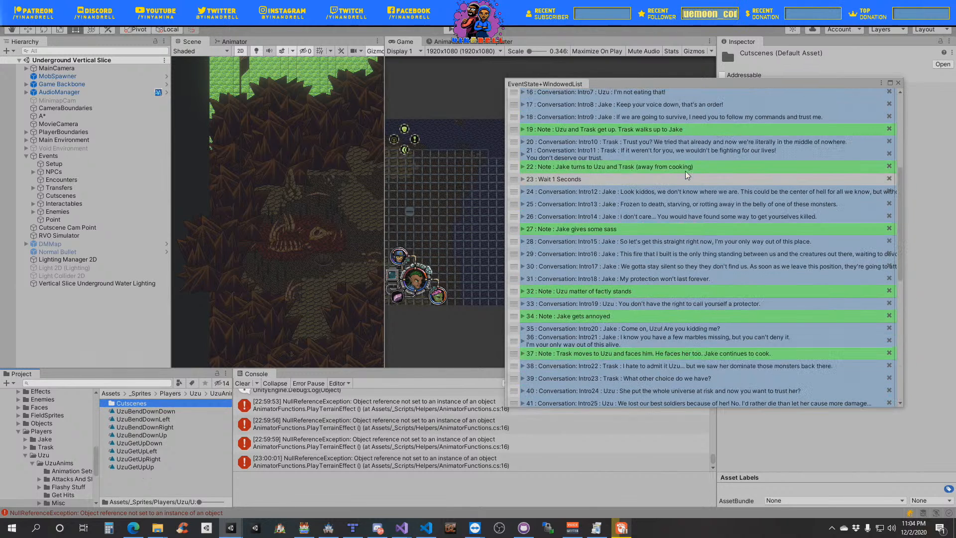
pyautogui.scroll(-15, 687, 176)
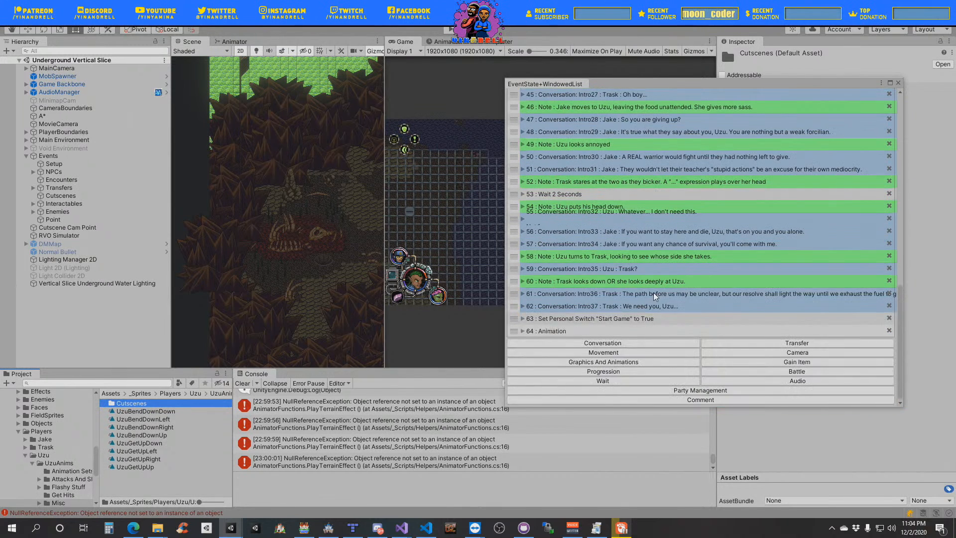
# - Assign the UzuGetUp clip from the Cutscenes folder to Uzu's Play Animation entry at the end of the event list
pyautogui.click(550, 331)
pyautogui.click(531, 351)
pyautogui.scroll(-3, 697, 249)
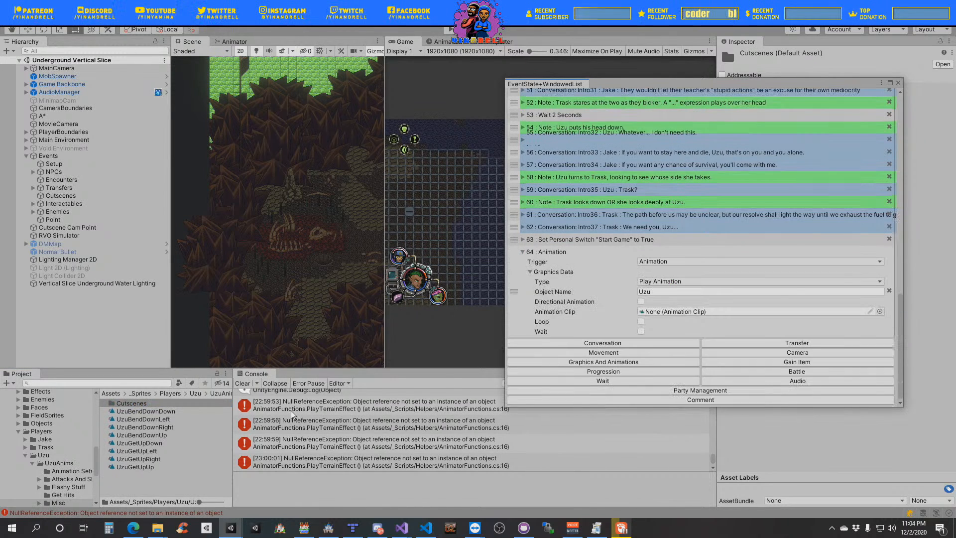
pyautogui.doubleClick(163, 404)
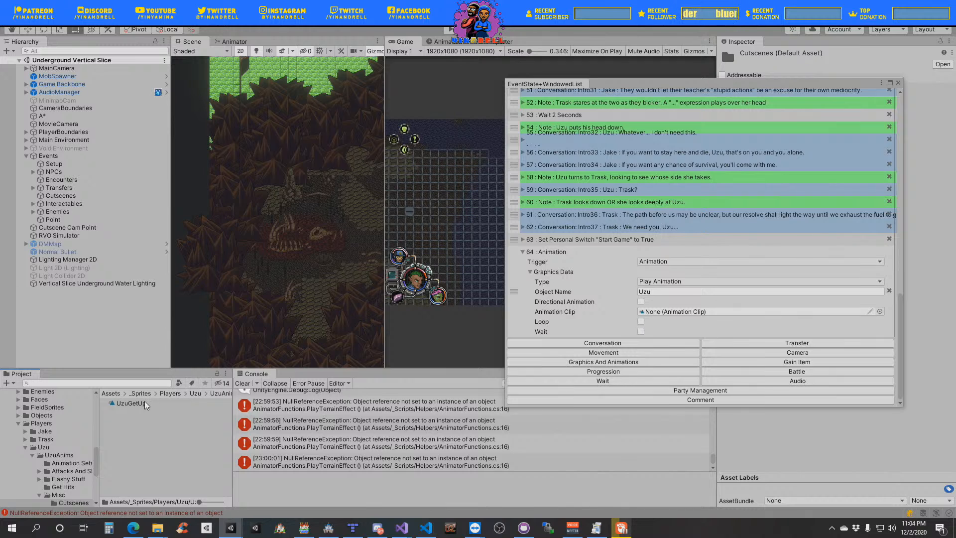
pyautogui.click(188, 405)
pyautogui.moveTo(188, 404); pyautogui.dragTo(768, 314)
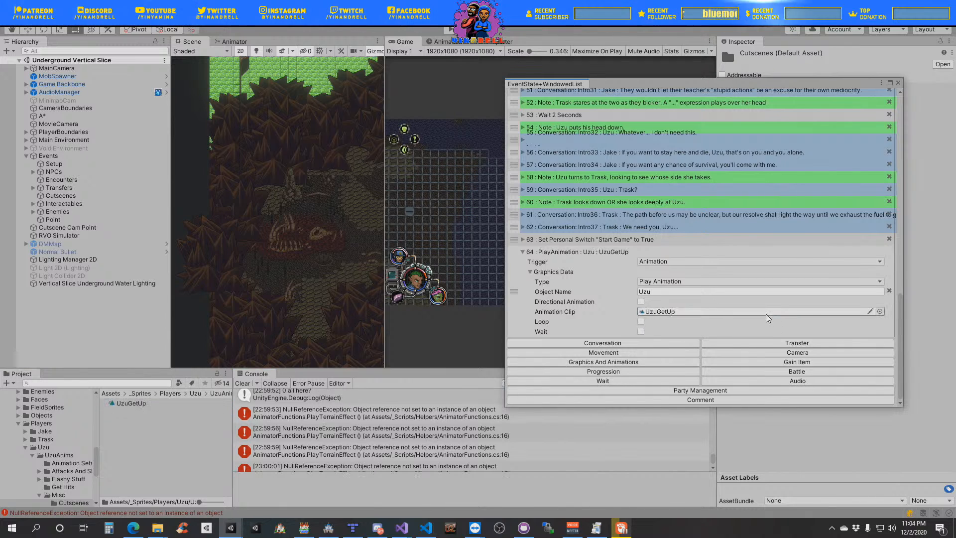
pyautogui.click(522, 252)
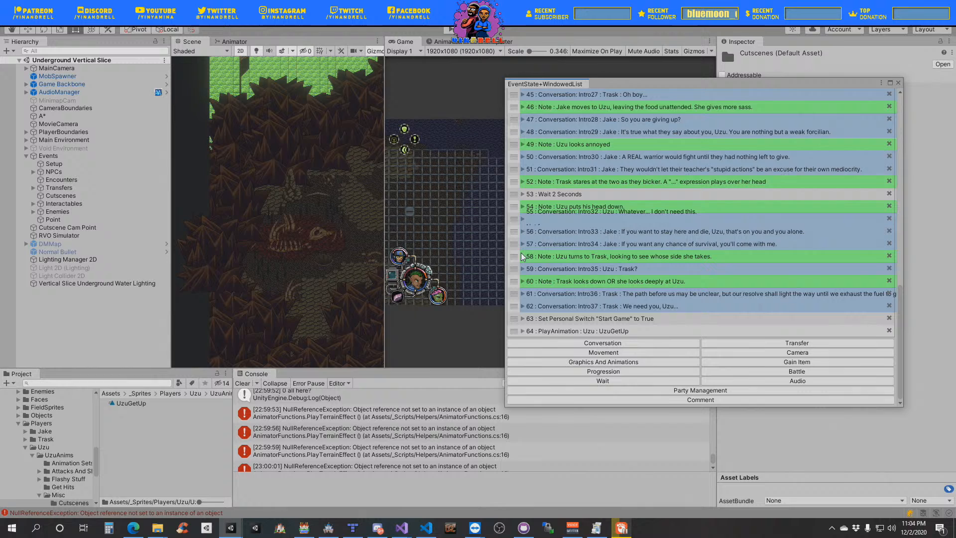
# - Add a graphics event of type Play Animation with the object name Trask
pyautogui.click(647, 362)
pyautogui.click(500, 228)
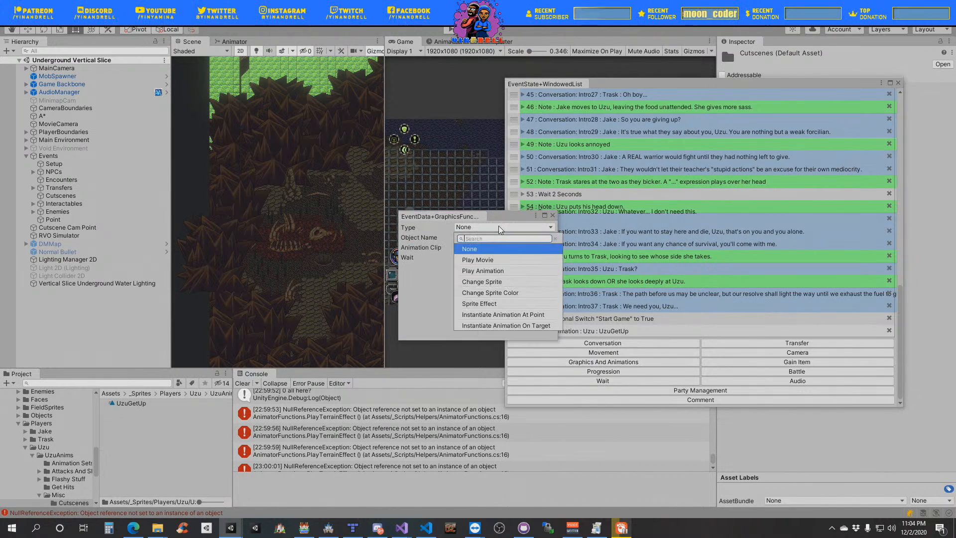
pyautogui.click(481, 270)
pyautogui.click(463, 238)
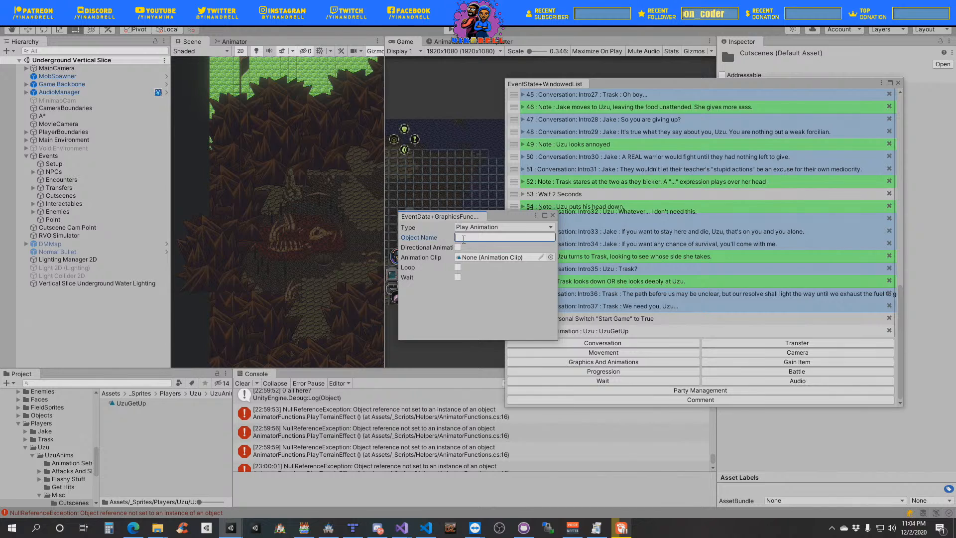
pyautogui.write('Trask')
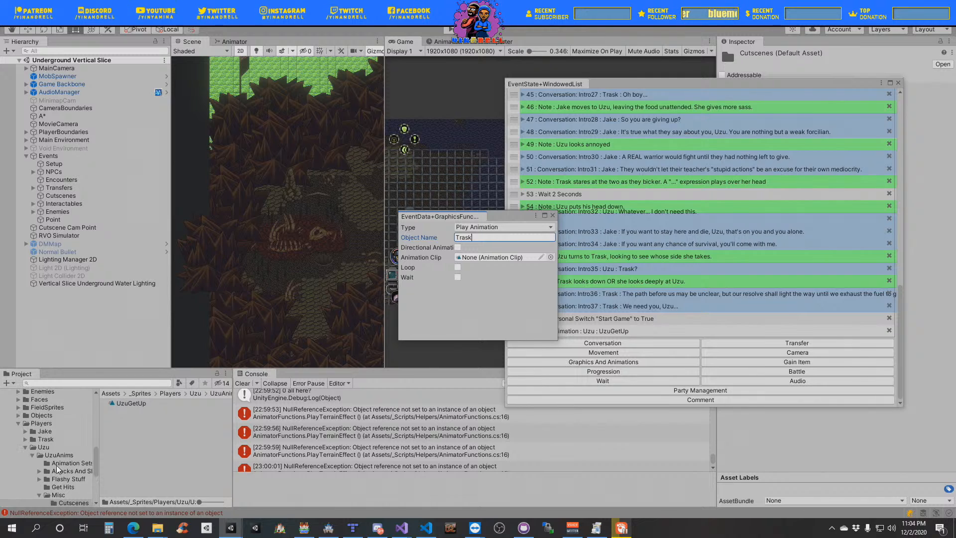
# - Duplicate the TraskGetUpUp clip in the Misc folder of TraskAnims and rename the copy to TraskGetUp
pyautogui.click(25, 439)
pyautogui.click(33, 447)
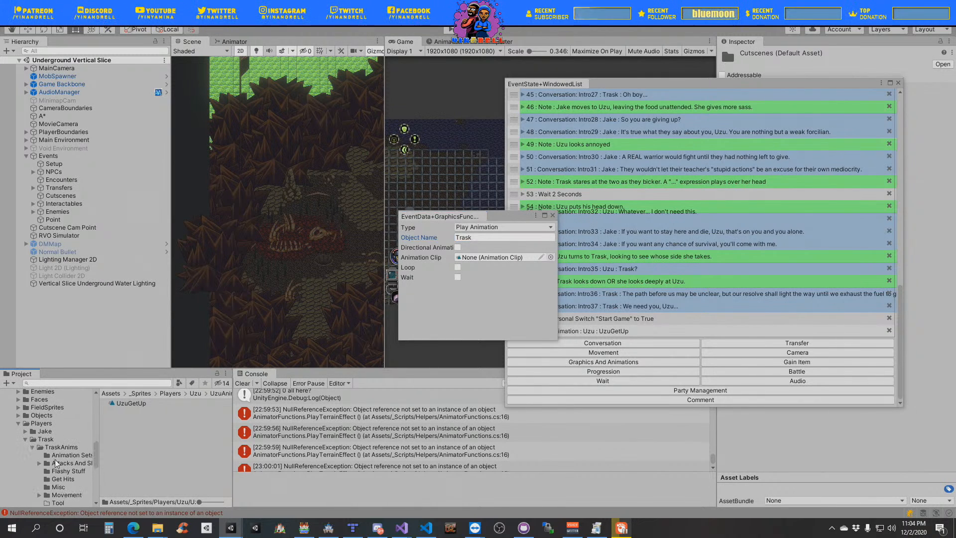
pyautogui.click(58, 487)
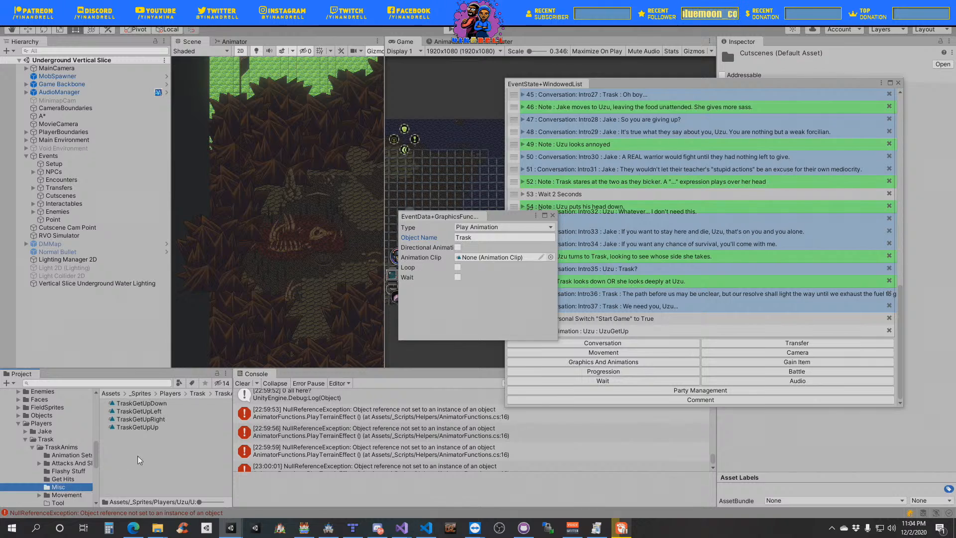
pyautogui.click(160, 427)
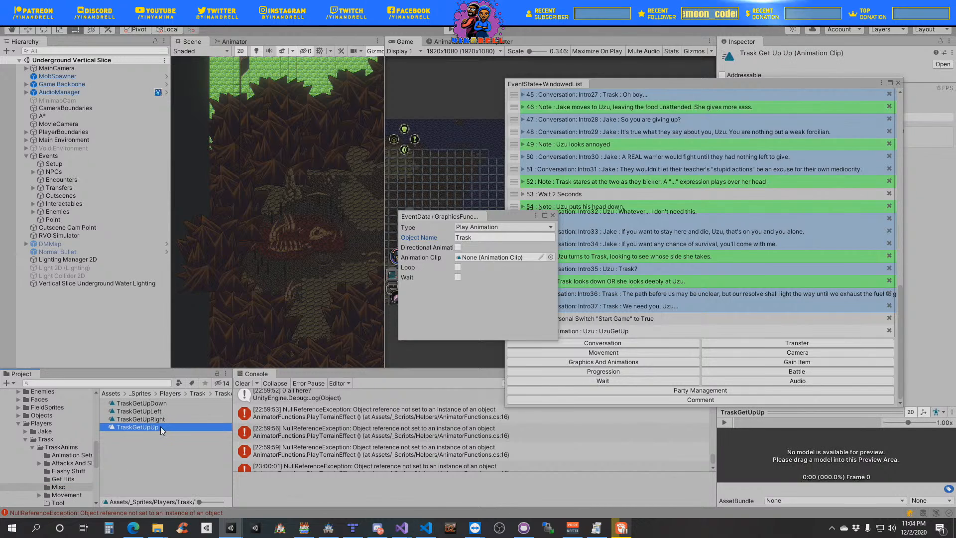
pyautogui.hotkey('ctrl', 'd')
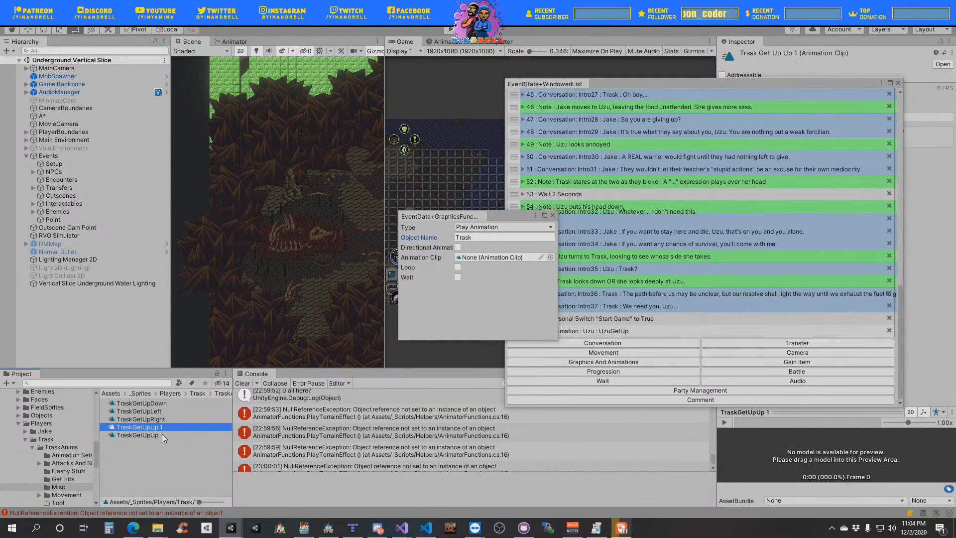
pyautogui.click(162, 428)
pyautogui.click(163, 427)
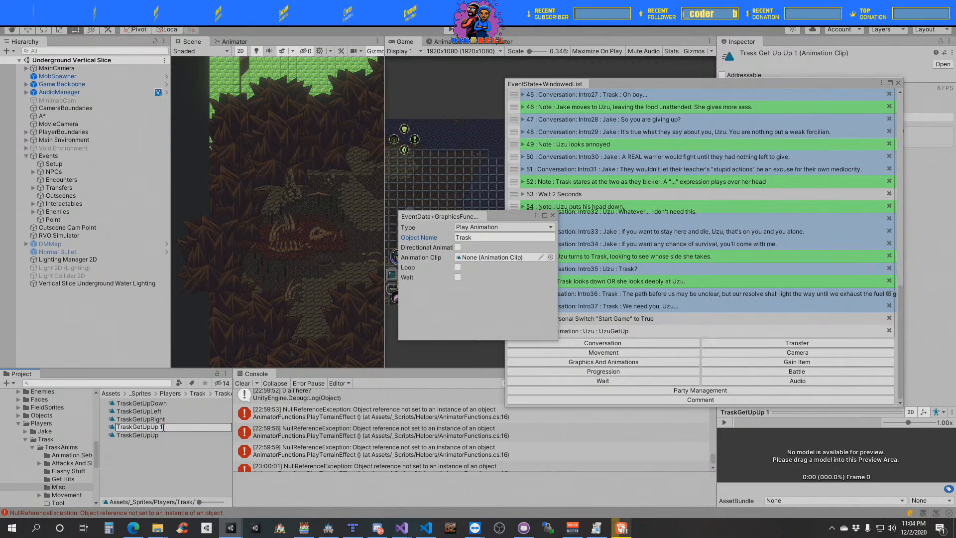
pyautogui.press('BackSpace')
pyautogui.press('BackSpace')
pyautogui.press('BackSpace')
pyautogui.press('BackSpace')
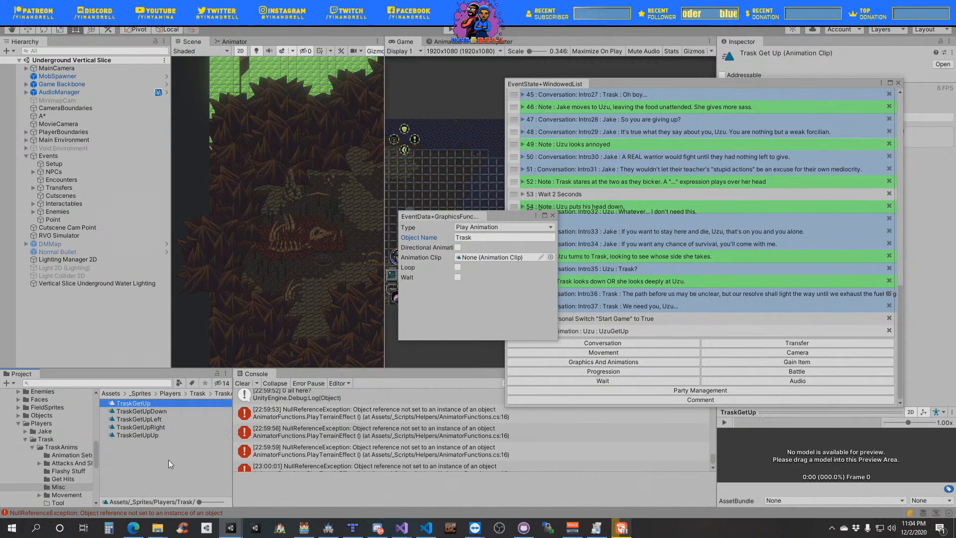
# - Create a Cutscenes folder inside Trask's Misc folder and move the TraskGetUp clip into it
pyautogui.rightClick(168, 461)
pyautogui.moveTo(267, 101)
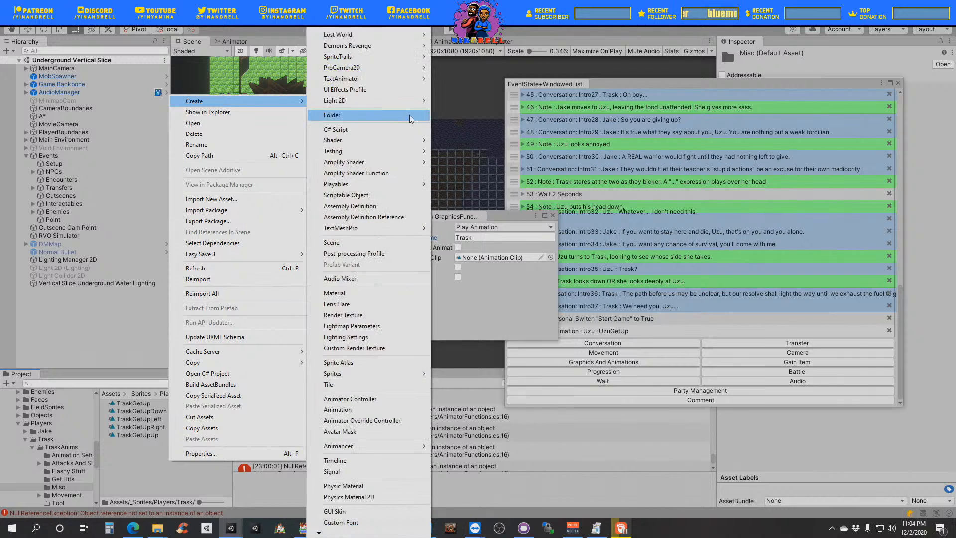
pyautogui.click(354, 116)
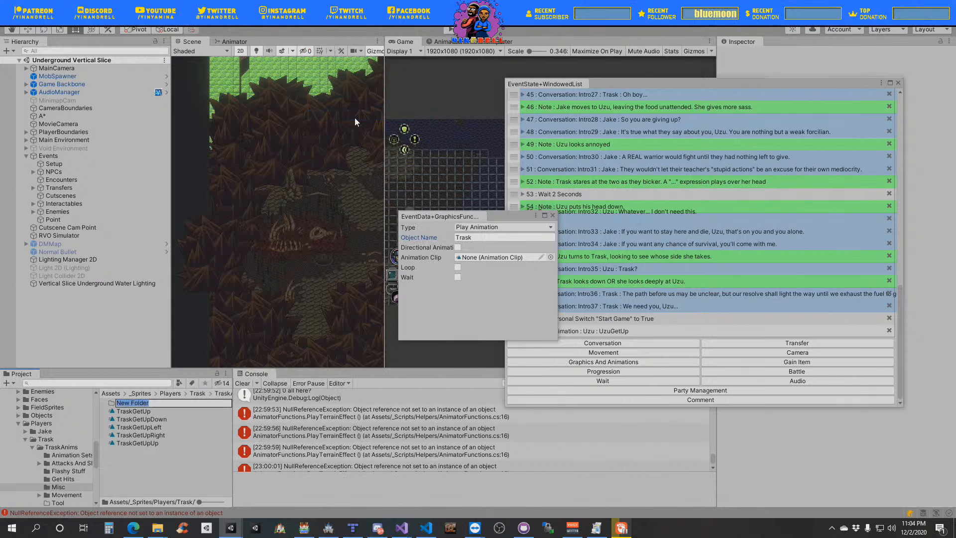
pyautogui.write('Cutsce')
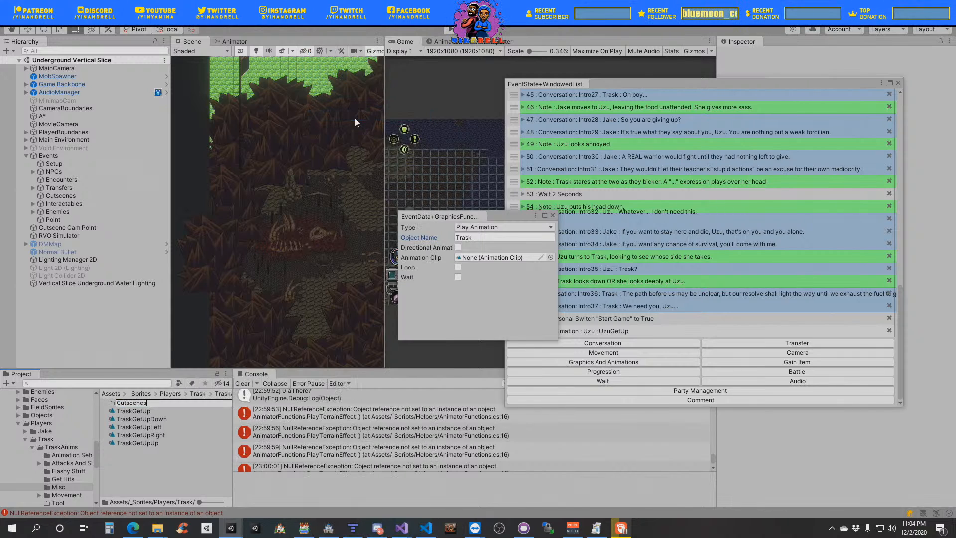
pyautogui.write('nes')
pyautogui.press('Return')
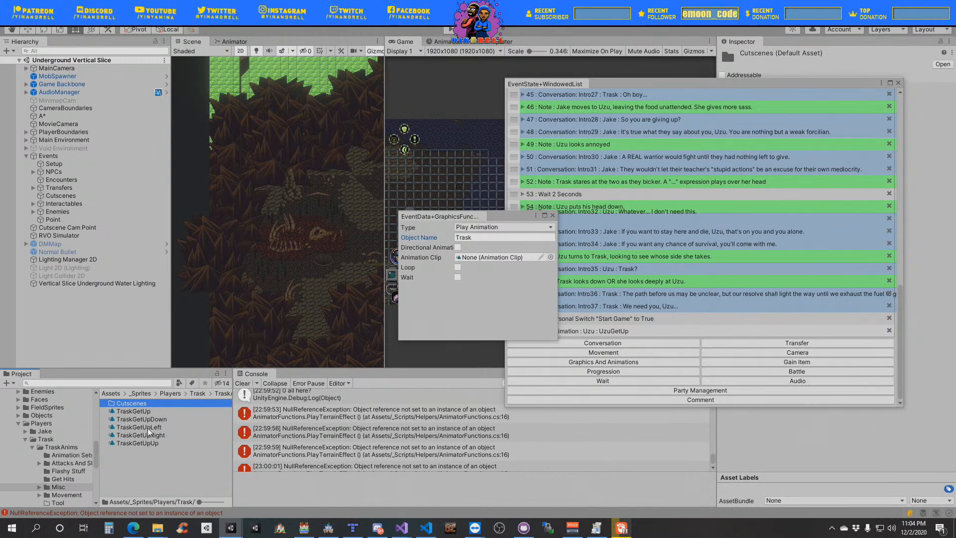
pyautogui.moveTo(141, 412); pyautogui.dragTo(139, 403)
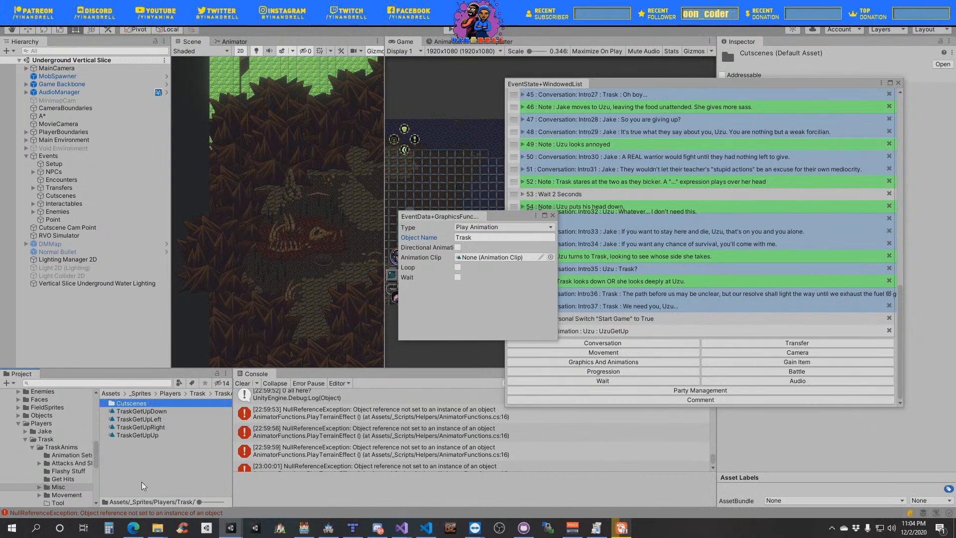
# - Assign the TraskGetUp clip to Trask's animation event, enable Wait and close the event's settings
pyautogui.doubleClick(147, 404)
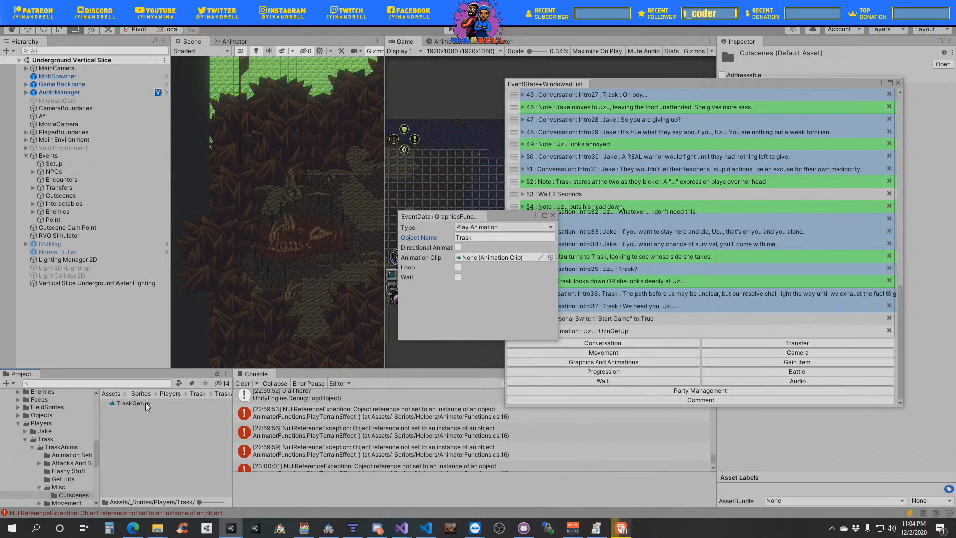
pyautogui.moveTo(147, 406); pyautogui.dragTo(508, 262)
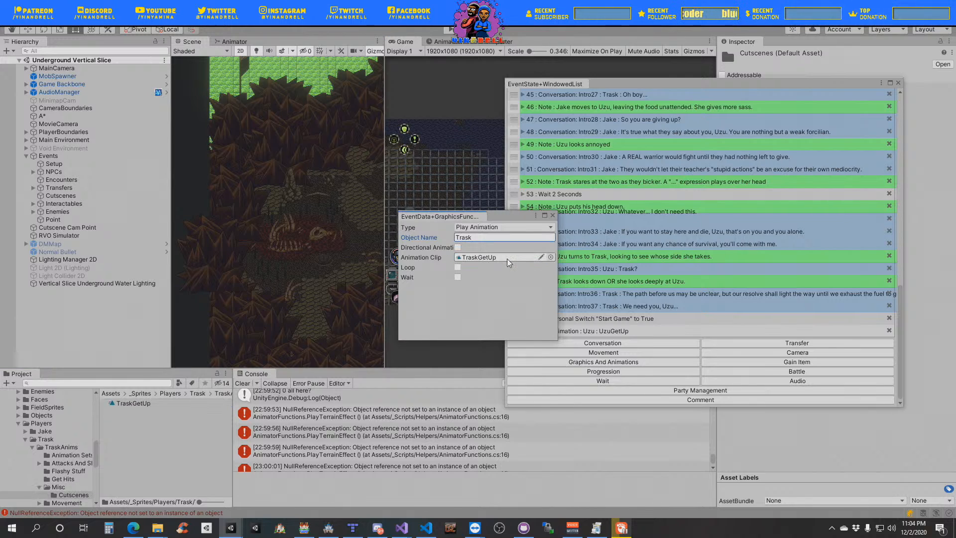
pyautogui.click(458, 277)
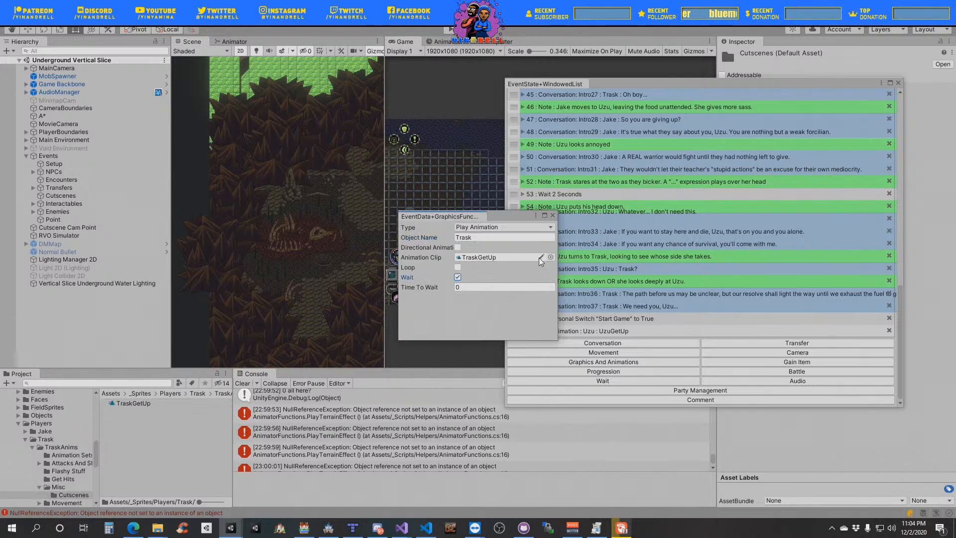
pyautogui.click(553, 216)
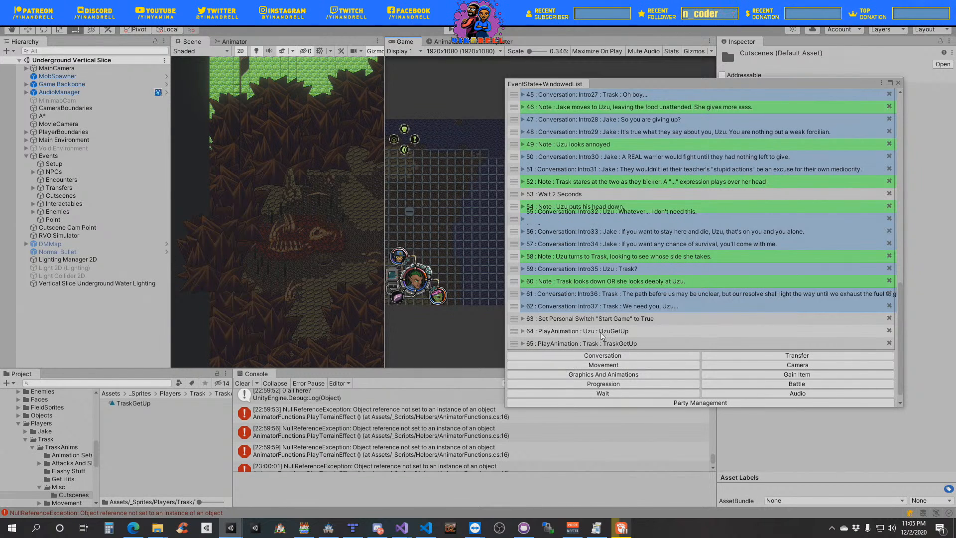
# - Move the UzuGetUp and TraskGetUp animation entries directly below the note "Uzu and Trask sit up", with Uzu's first
pyautogui.rightClick(560, 332)
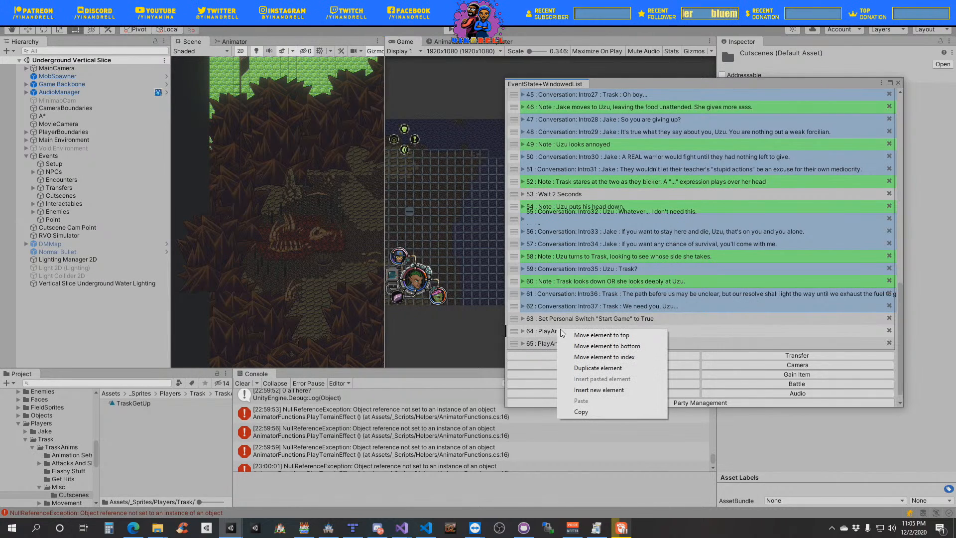
pyautogui.click(619, 338)
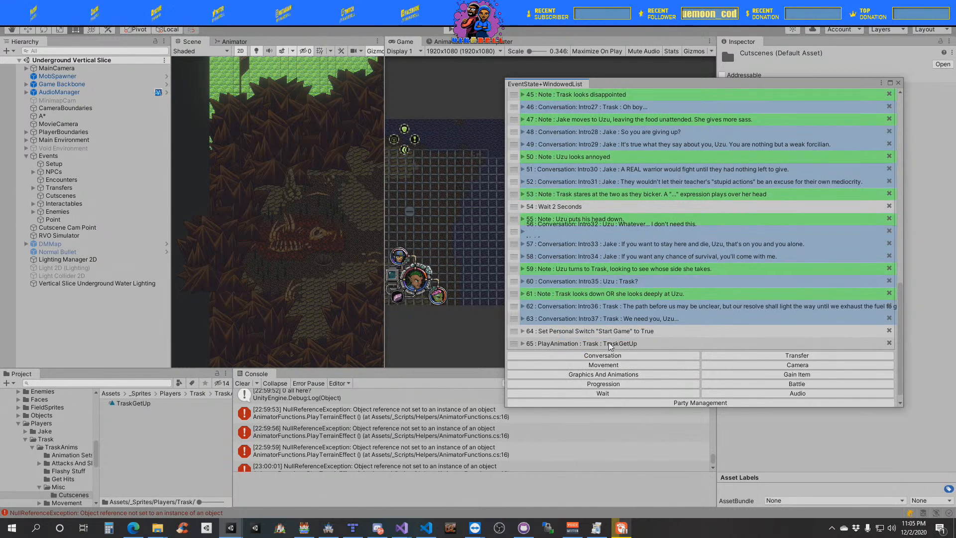
pyautogui.rightClick(619, 341)
pyautogui.click(628, 347)
pyautogui.scroll(5, 624, 253)
pyautogui.scroll(8, 623, 253)
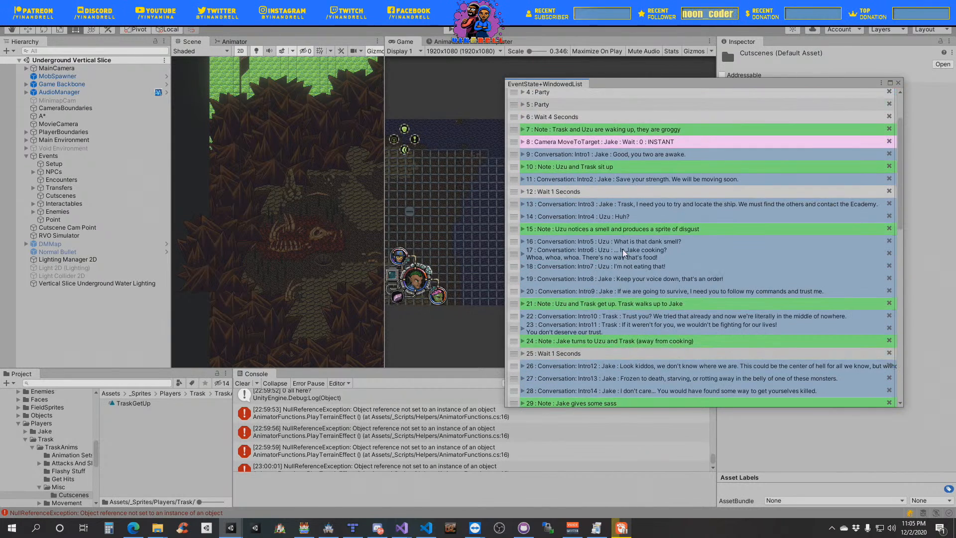
pyautogui.moveTo(517, 124); pyautogui.dragTo(527, 229)
pyautogui.moveTo(516, 109); pyautogui.dragTo(532, 230)
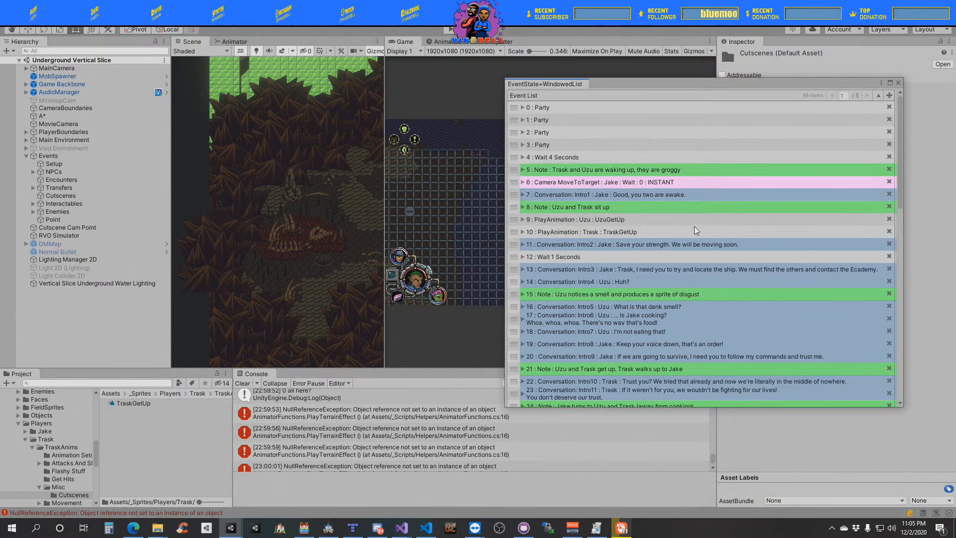
# - Review the order of the notes, conversations and animation entries throughout the event list, ending at the last entry
pyautogui.scroll(-5, 681, 377)
pyautogui.scroll(-6, 681, 377)
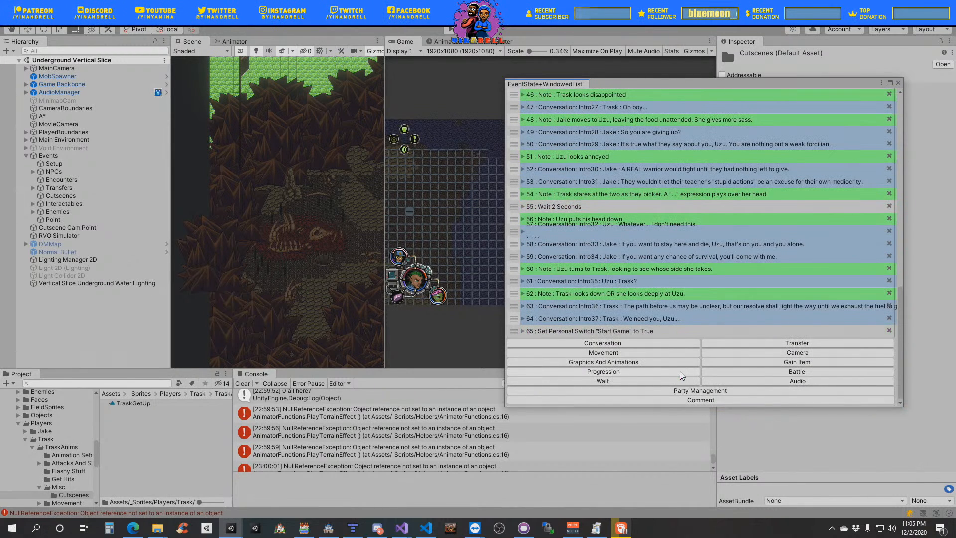
pyautogui.scroll(11, 681, 374)
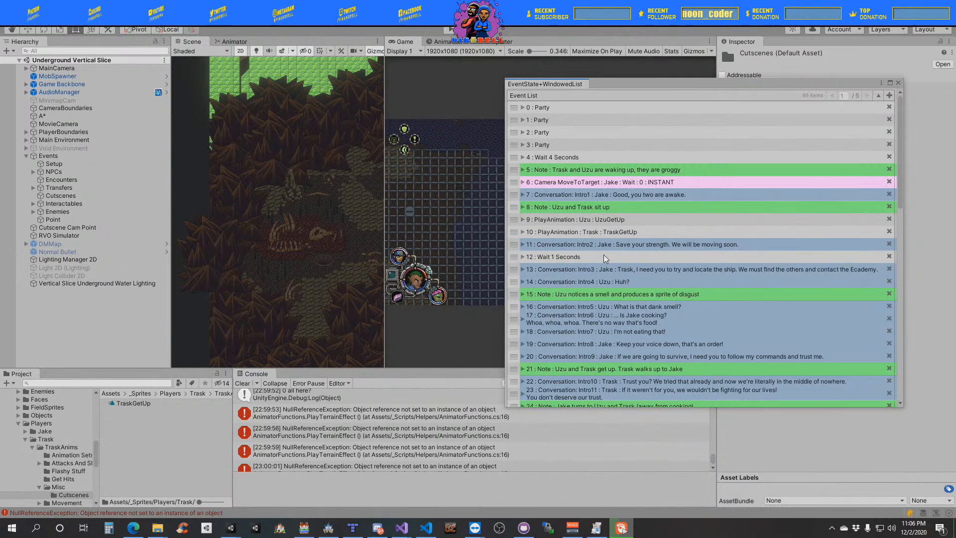
pyautogui.scroll(-2, 606, 259)
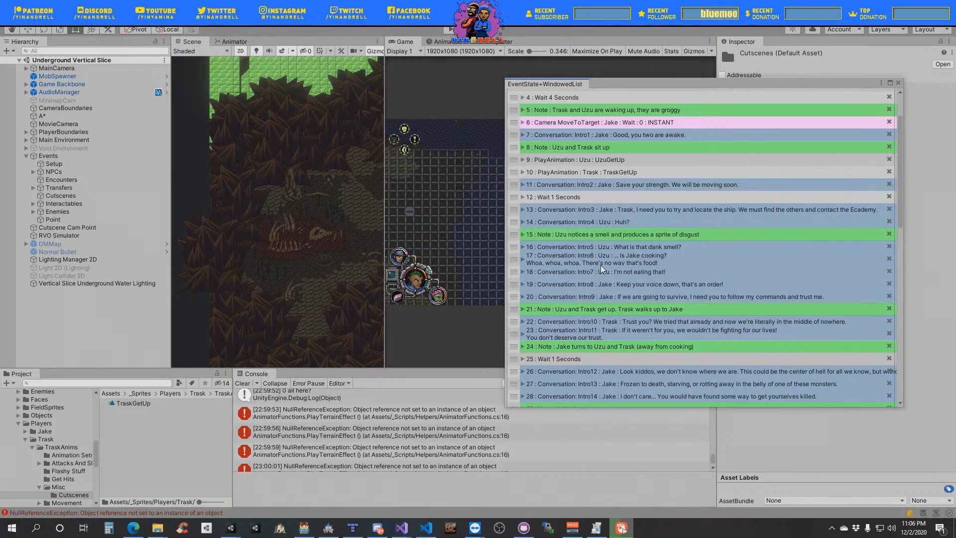
pyautogui.scroll(2, 605, 249)
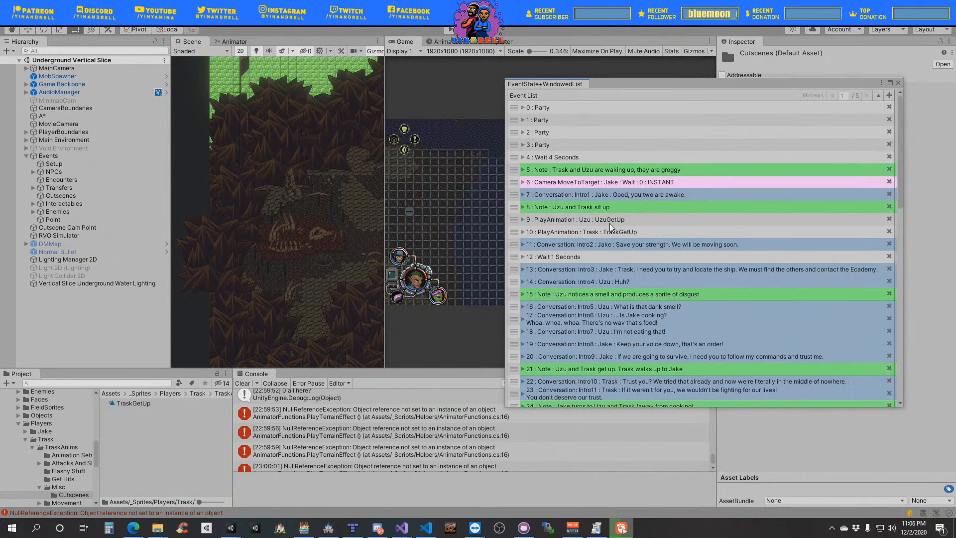
pyautogui.scroll(-3, 609, 234)
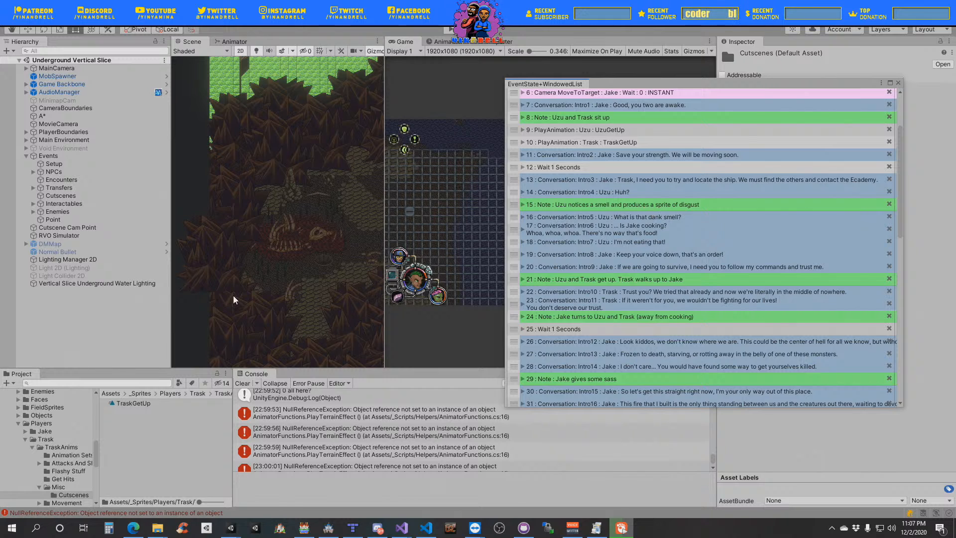
pyautogui.scroll(-10, 702, 229)
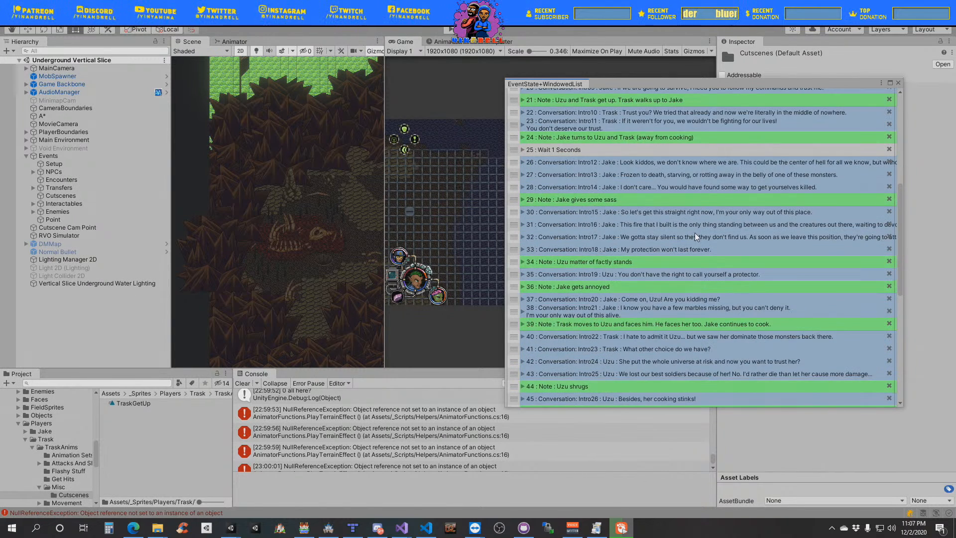
pyautogui.scroll(-3, 692, 256)
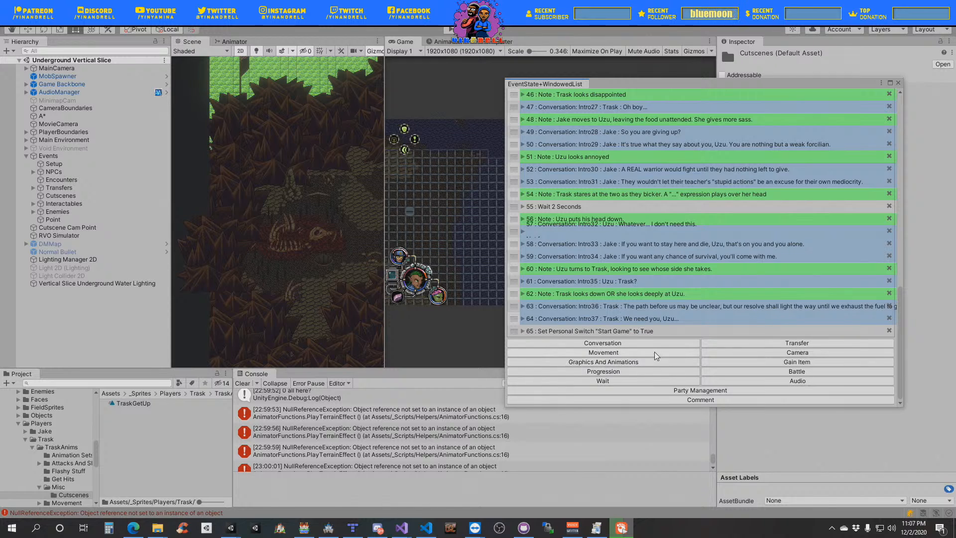
# - Add a graphics event of type Play Animation with Uzu as the object name
pyautogui.click(645, 362)
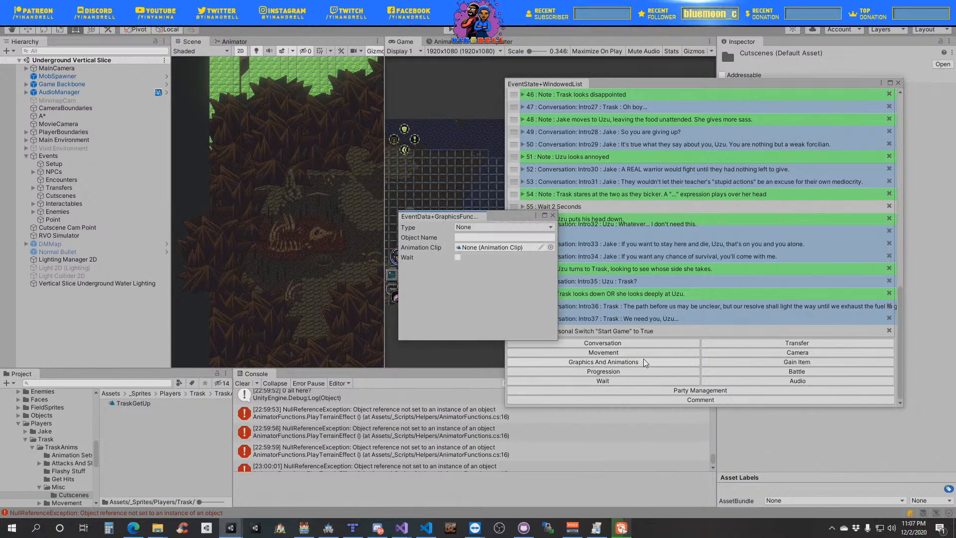
pyautogui.click(482, 227)
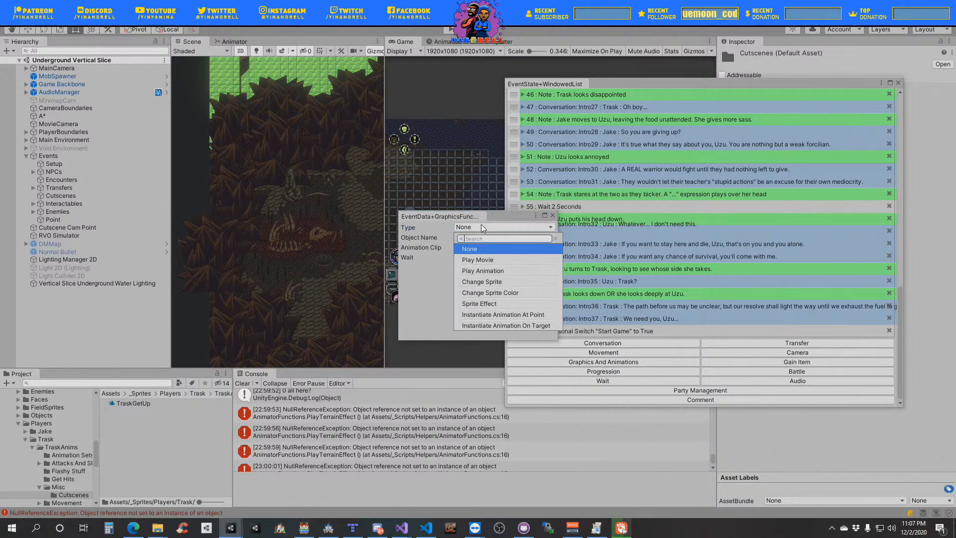
pyautogui.click(499, 271)
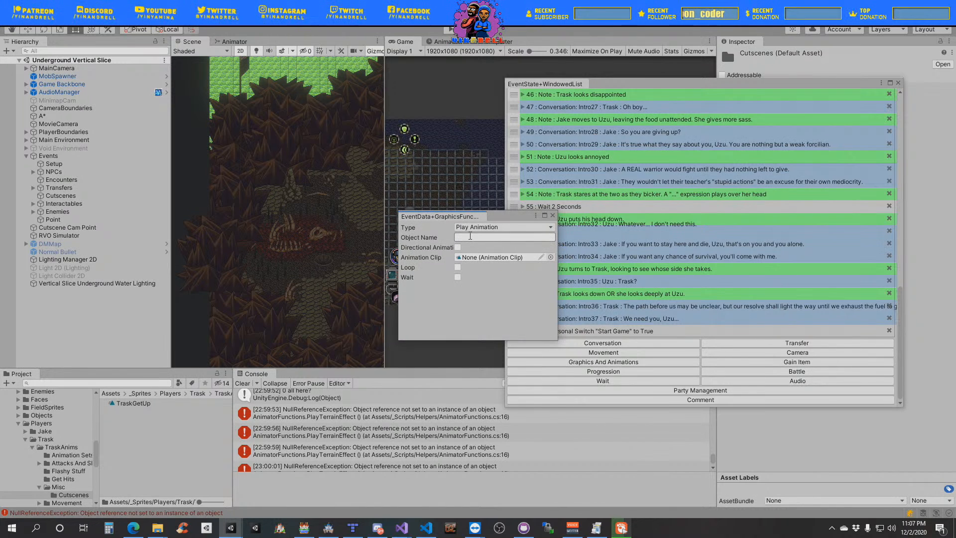
pyautogui.click(470, 237)
pyautogui.write('Uzu')
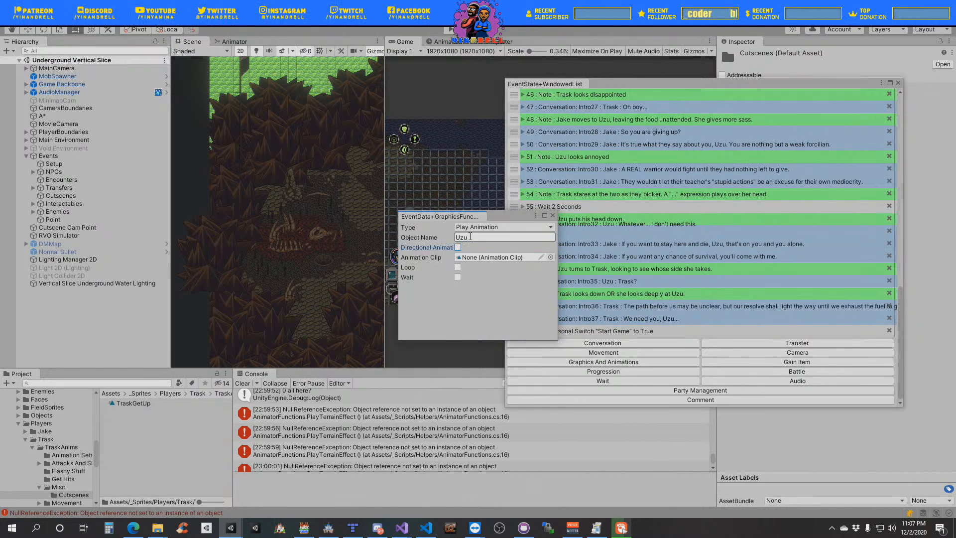
pyautogui.press('Tab')
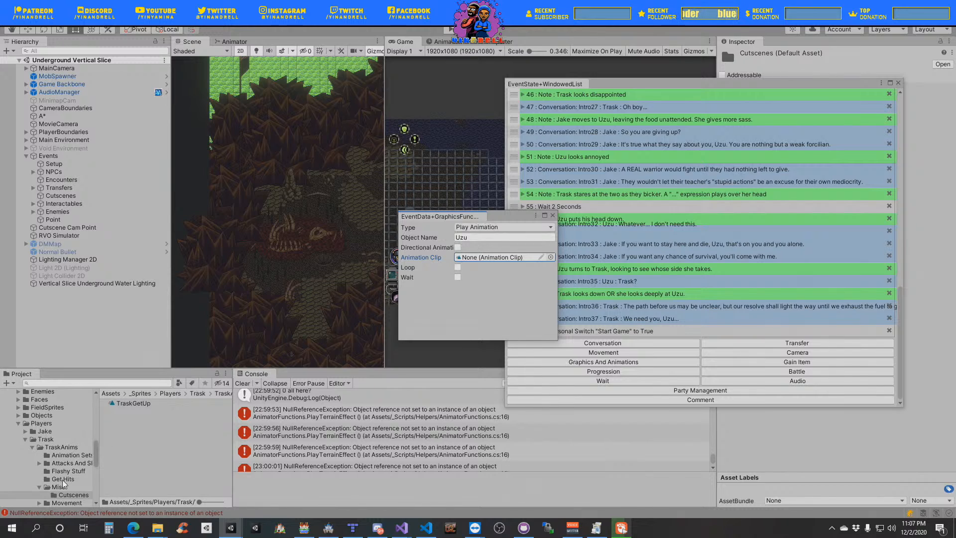
# - Duplicate the UzuGetUp clip in Uzu's Misc Cutscenes folder and name the copy UzuDisgust
pyautogui.scroll(-3, 66, 464)
pyautogui.scroll(-3, 66, 465)
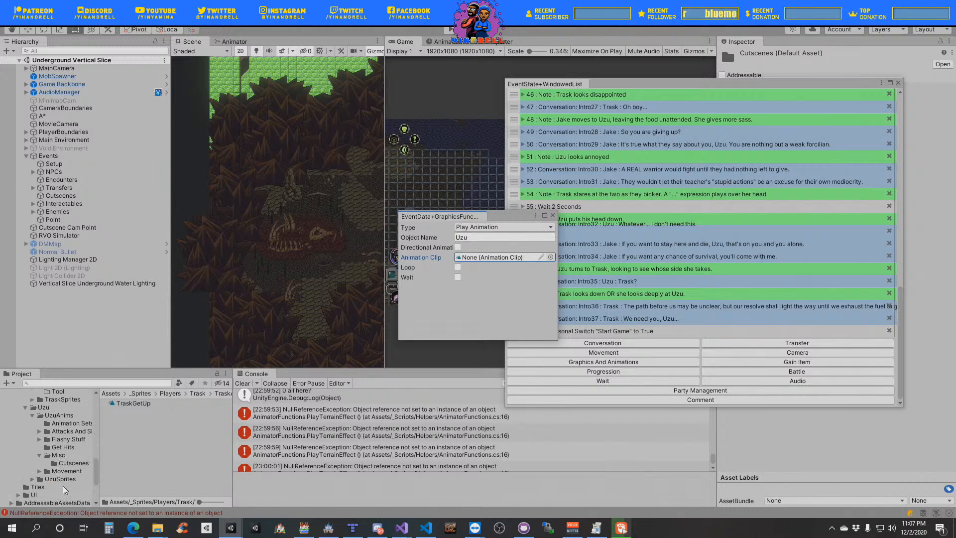
pyautogui.click(73, 463)
pyautogui.click(130, 403)
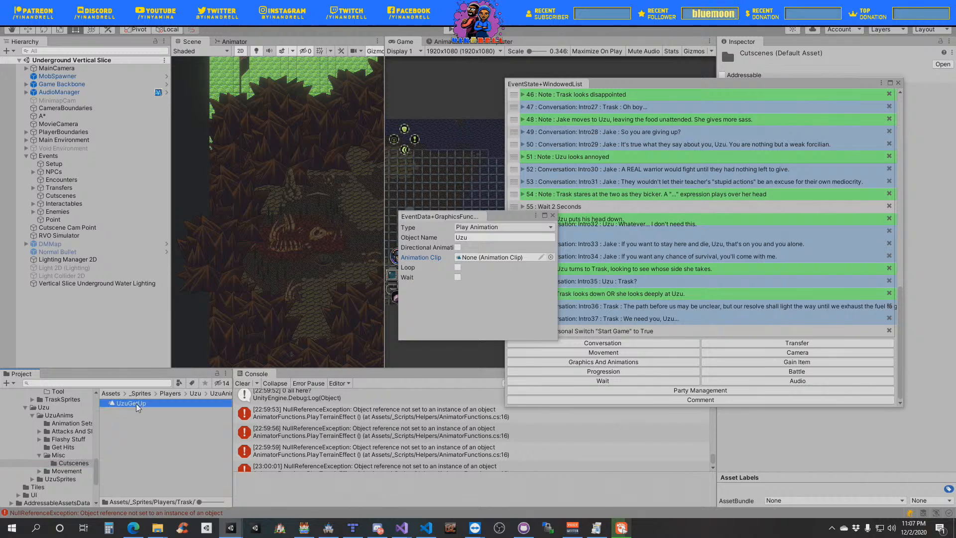
pyautogui.hotkey('ctrl', 'd')
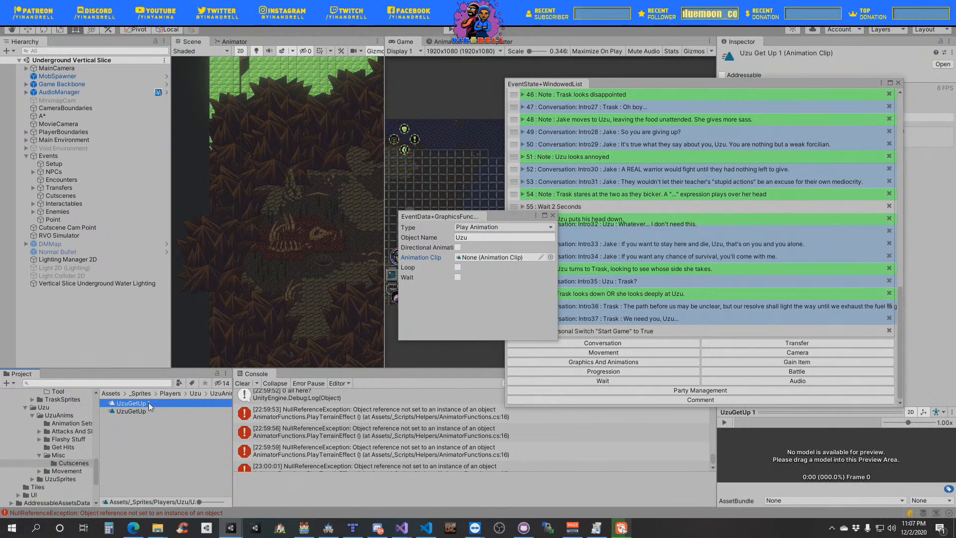
pyautogui.click(143, 403)
pyautogui.moveTo(141, 401); pyautogui.dragTo(130, 403)
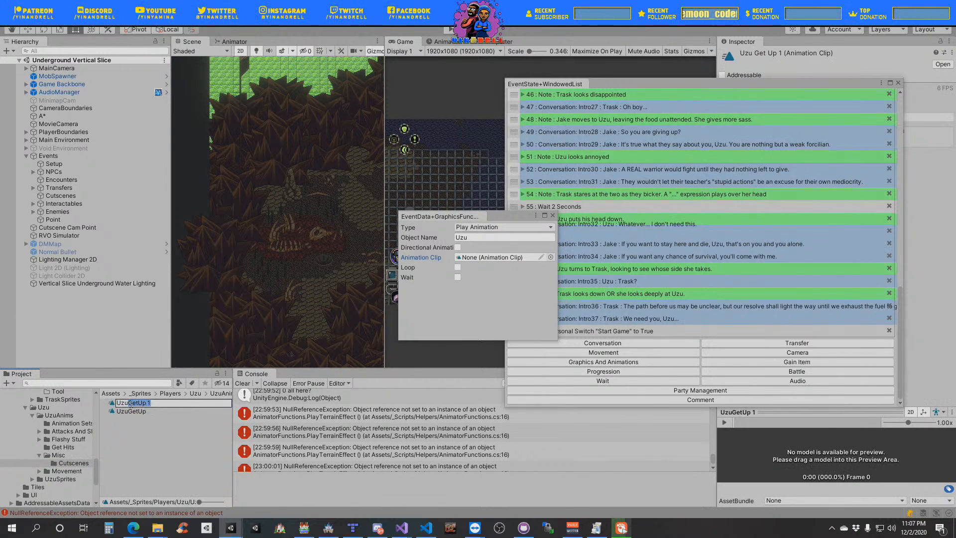
pyautogui.write('Disgust')
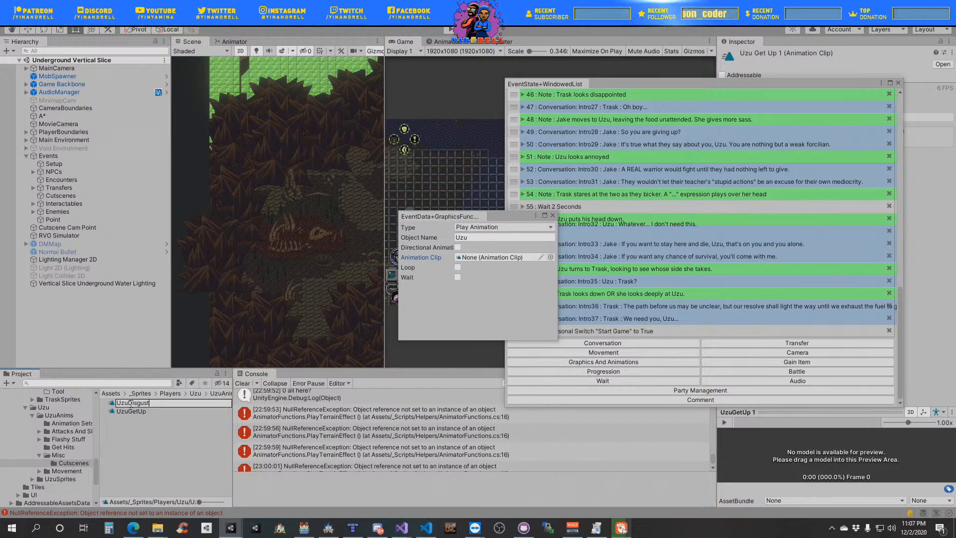
pyautogui.press('Return')
# - Assign the UzuDisgust clip to Uzu's new animation event, enable Wait and close the event's settings
pyautogui.moveTo(133, 406); pyautogui.dragTo(496, 258)
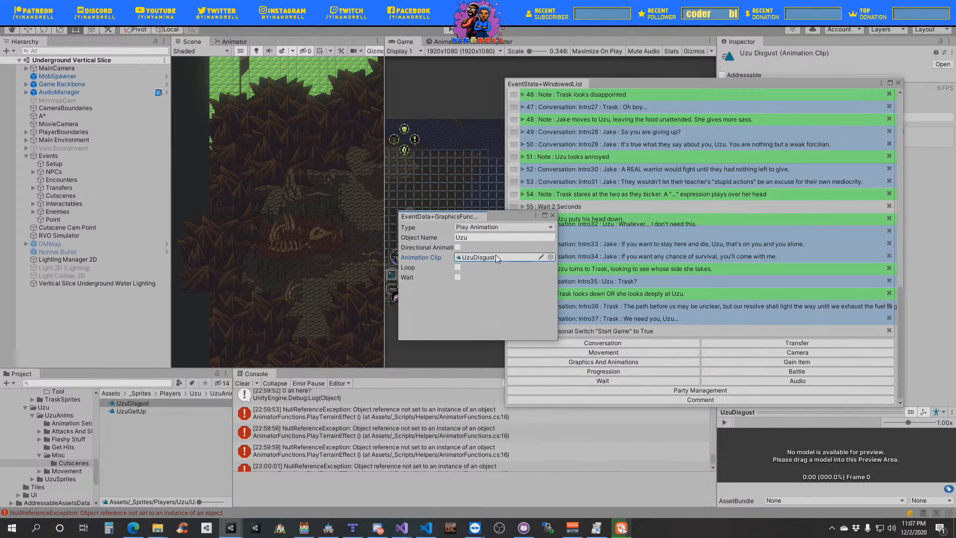
pyautogui.click(458, 277)
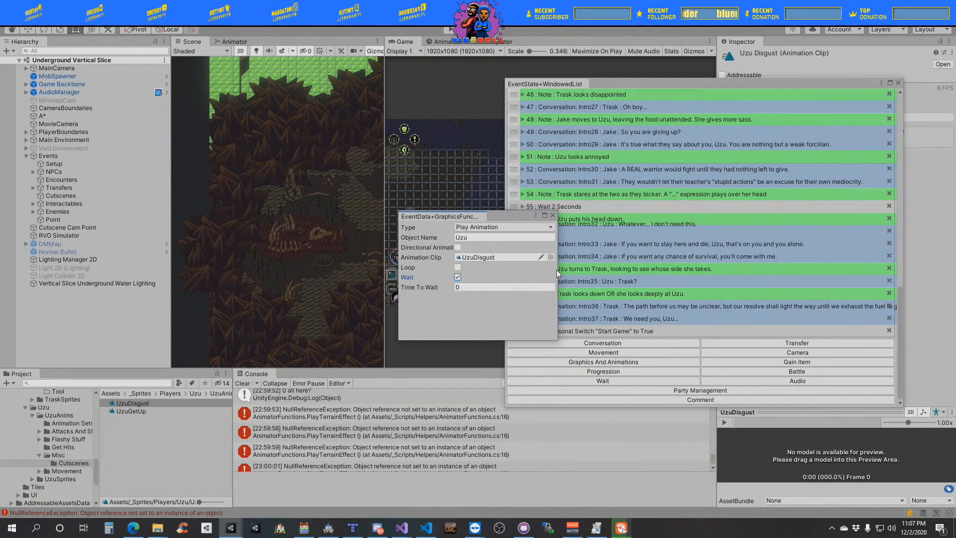
pyautogui.click(552, 216)
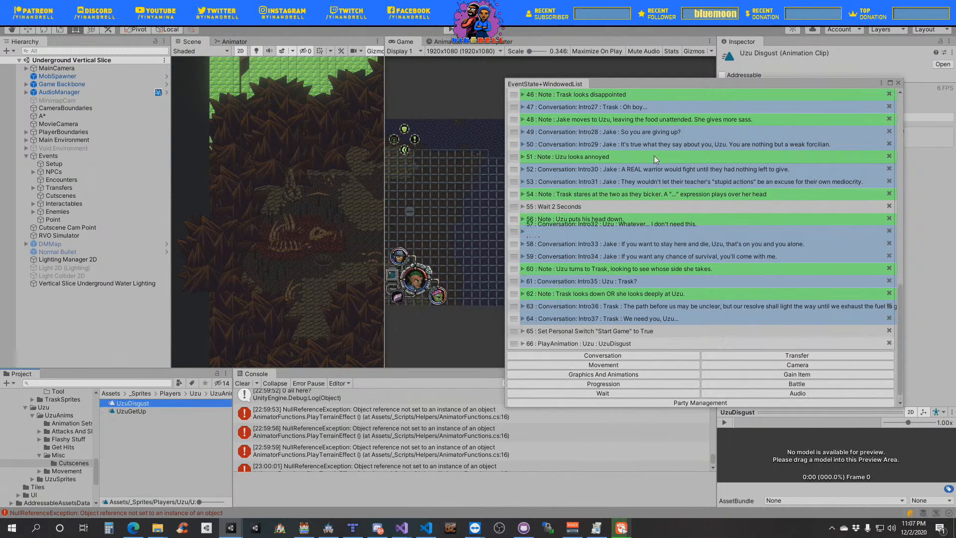
# - Move the UzuDisgust animation entry directly below the note "Uzu notices a smell and produces a sprite of disgust"
pyautogui.rightClick(552, 340)
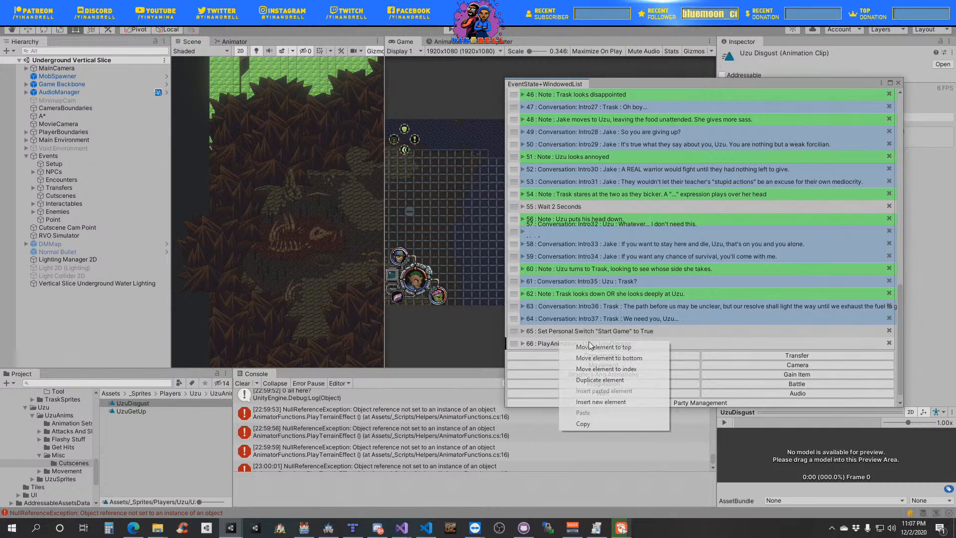
pyautogui.click(588, 347)
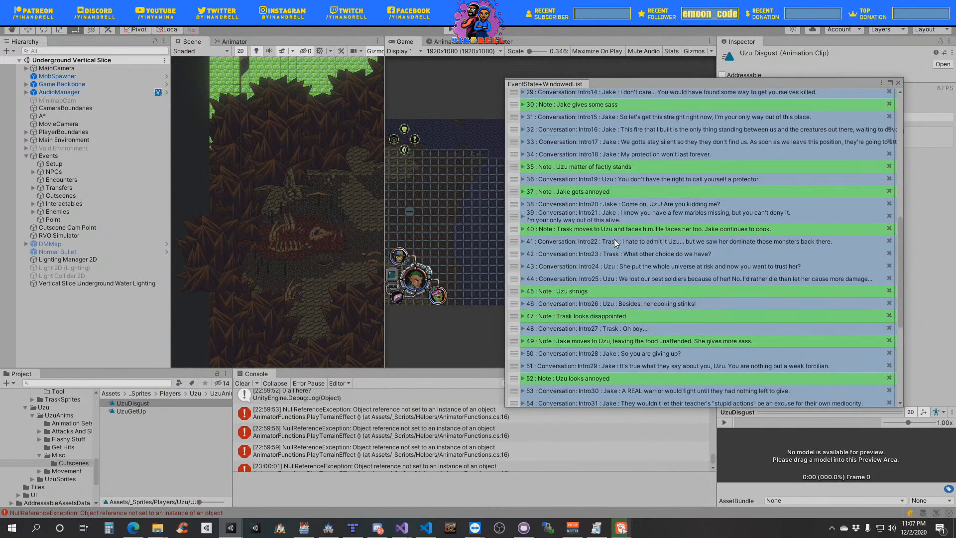
pyautogui.scroll(15, 614, 239)
pyautogui.moveTo(514, 107); pyautogui.dragTo(546, 305)
# - Add a movement event of type Move To Point with Trask as the object to move, and close its settings
pyautogui.scroll(-3, 641, 290)
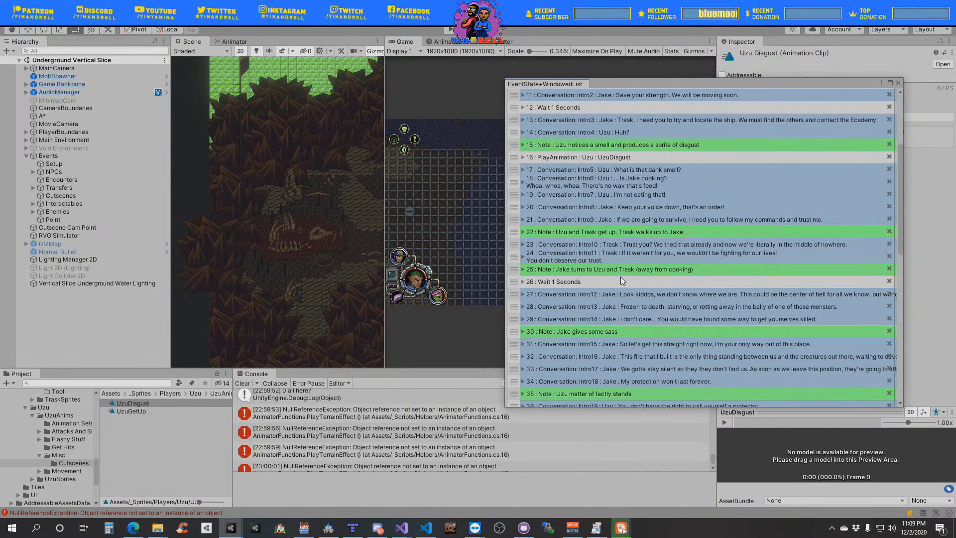
pyautogui.scroll(-12, 613, 284)
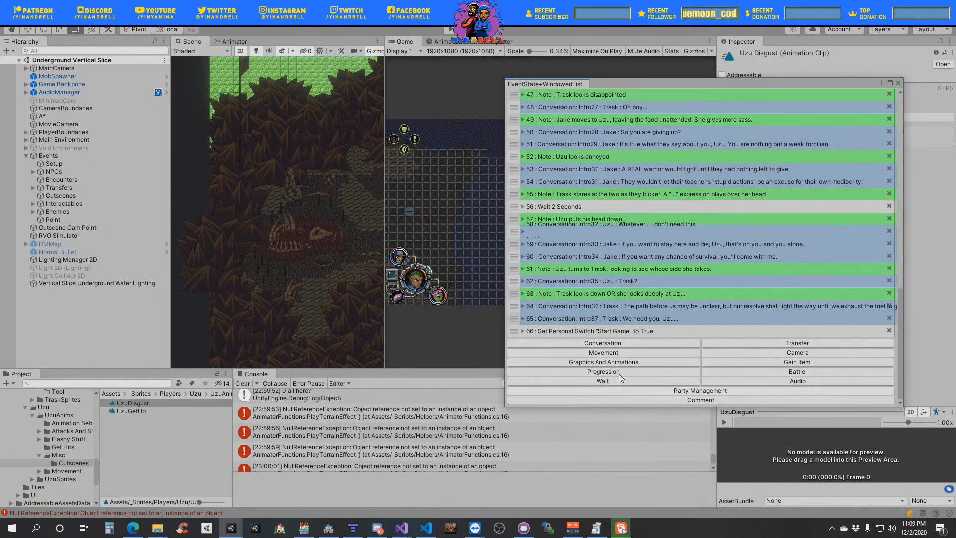
pyautogui.click(609, 353)
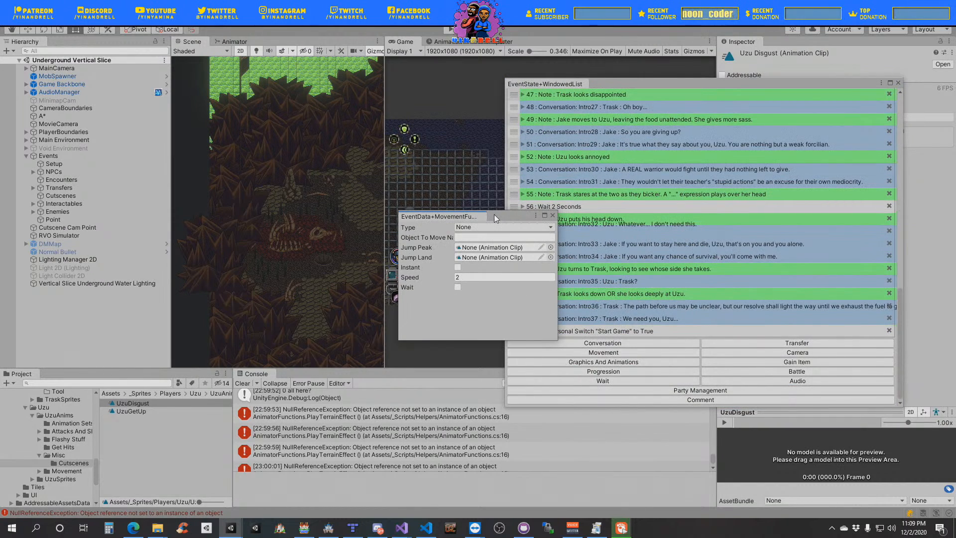
pyautogui.click(480, 226)
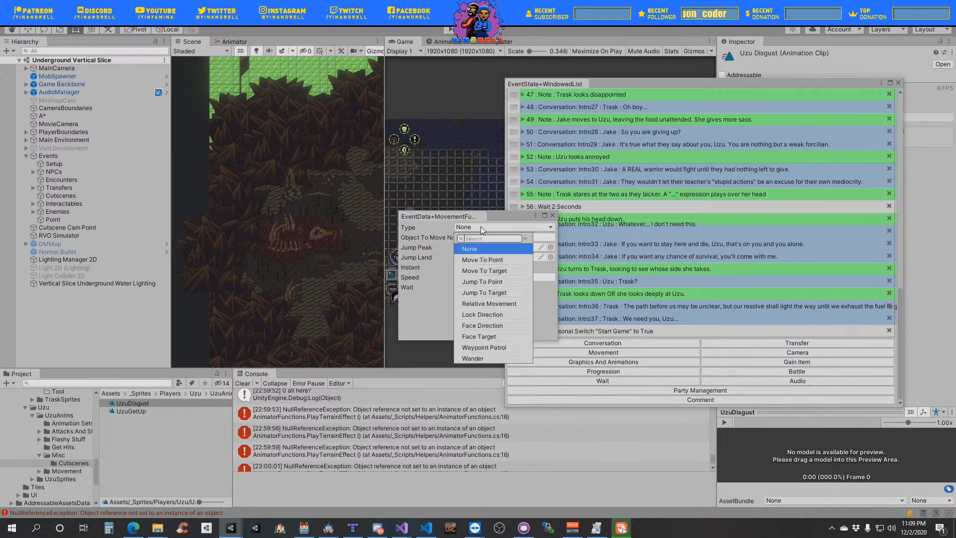
pyautogui.click(500, 264)
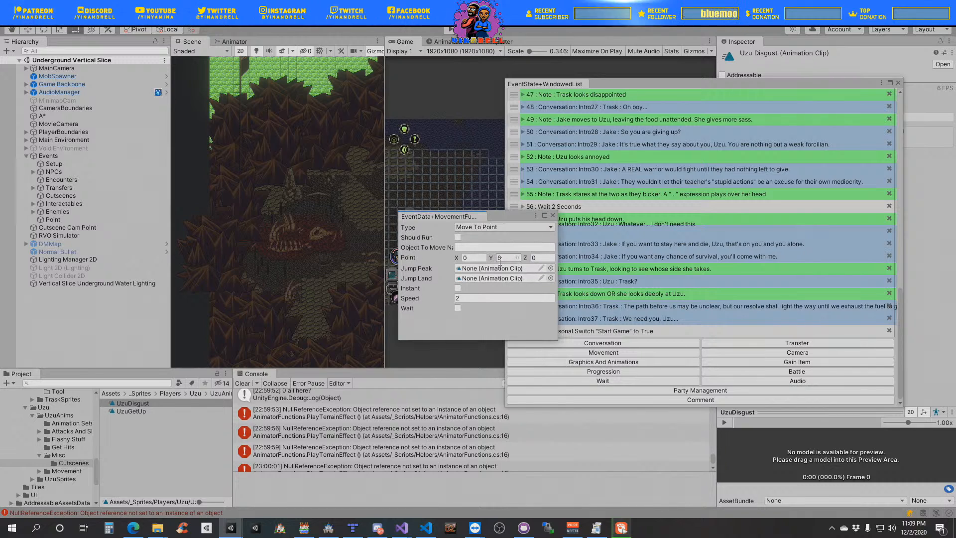
pyautogui.click(480, 255)
pyautogui.click(478, 247)
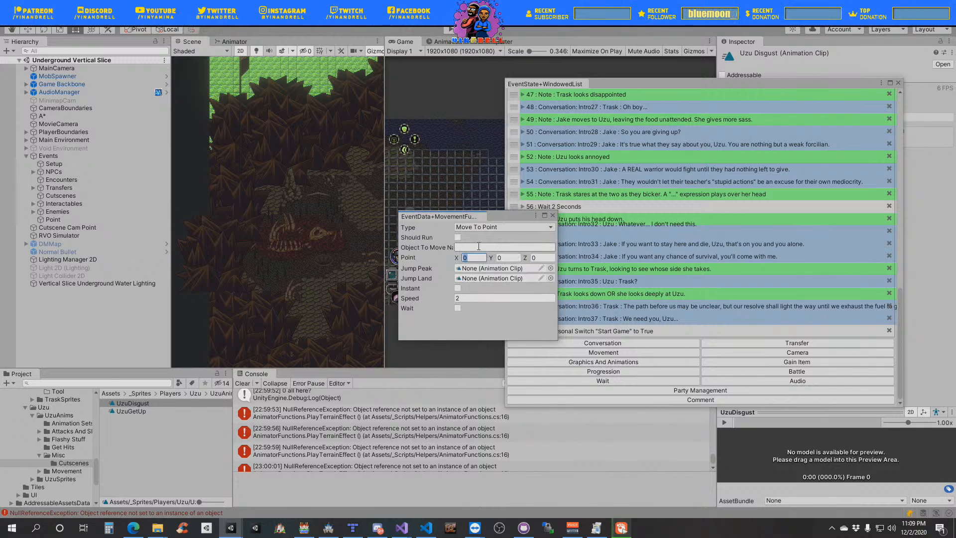
pyautogui.write('Trask')
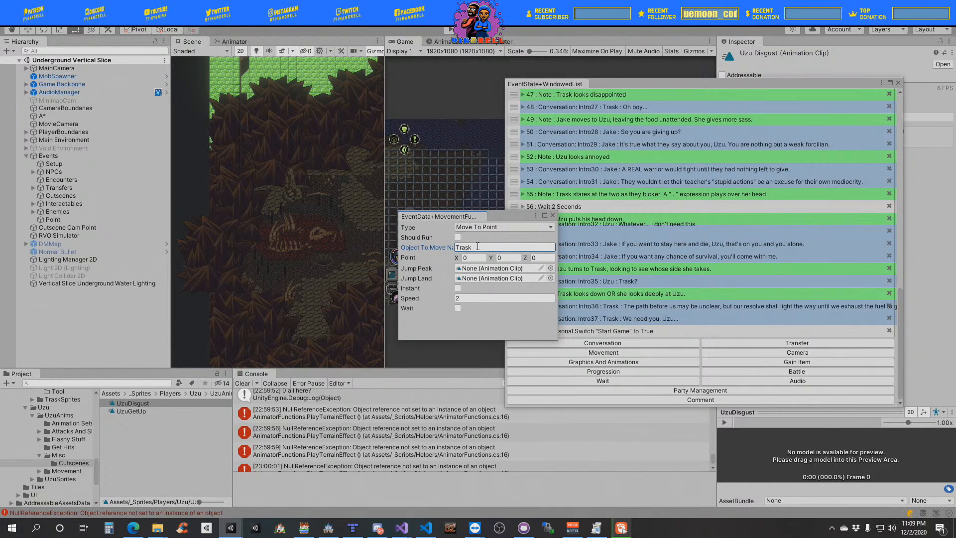
pyautogui.moveTo(503, 215); pyautogui.dragTo(450, 83)
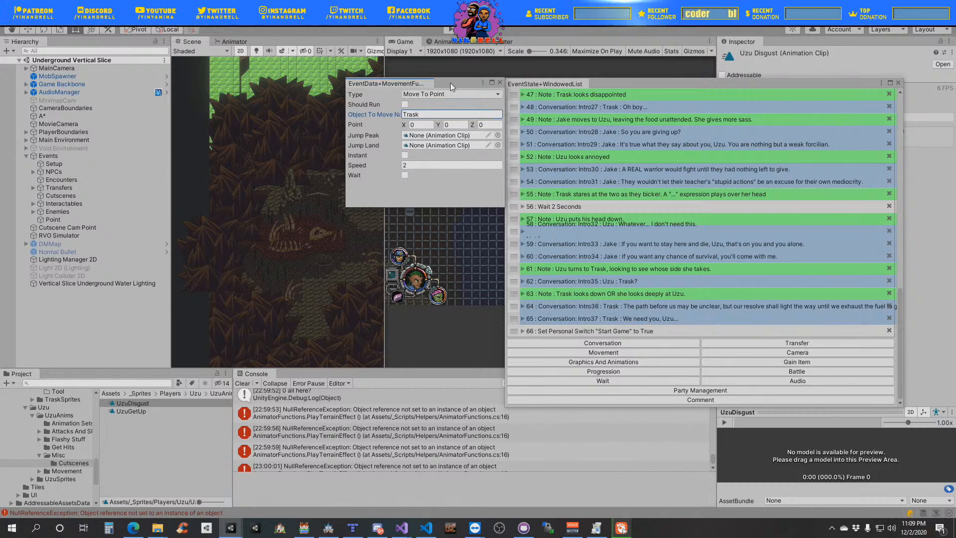
pyautogui.click(499, 83)
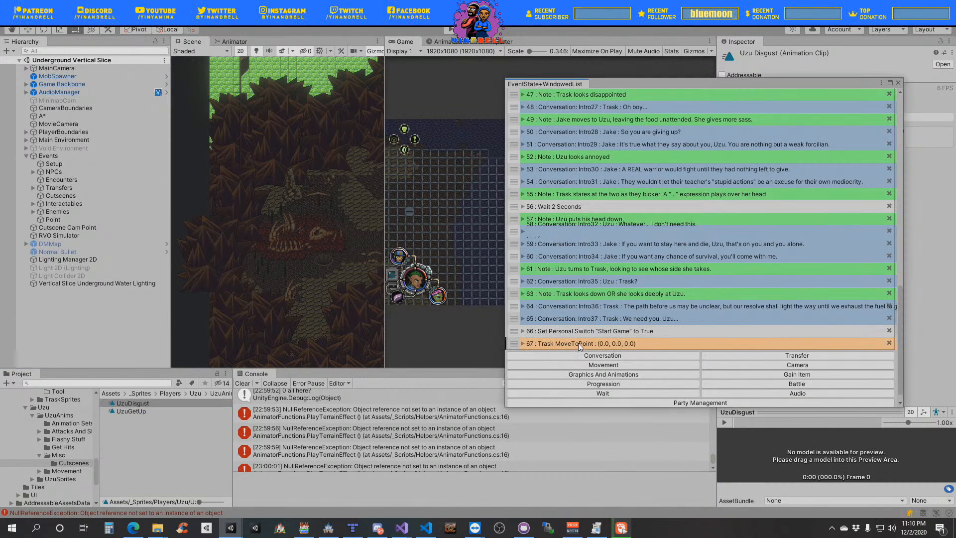
# - Move Trask's MoveToPoint entry directly below the note "Uzu and Trask get up. Trask walks up to Jake"
pyautogui.rightClick(578, 343)
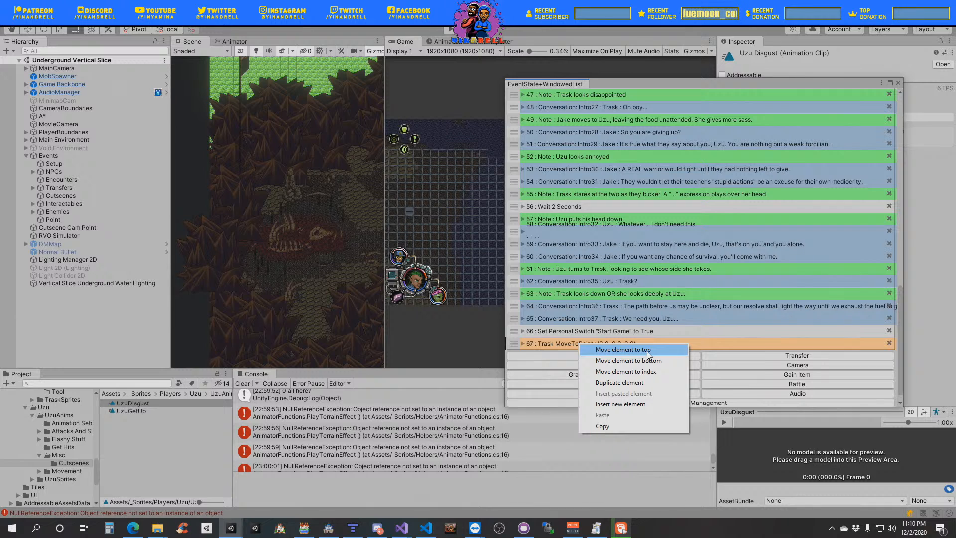
pyautogui.click(646, 350)
pyautogui.scroll(15, 599, 182)
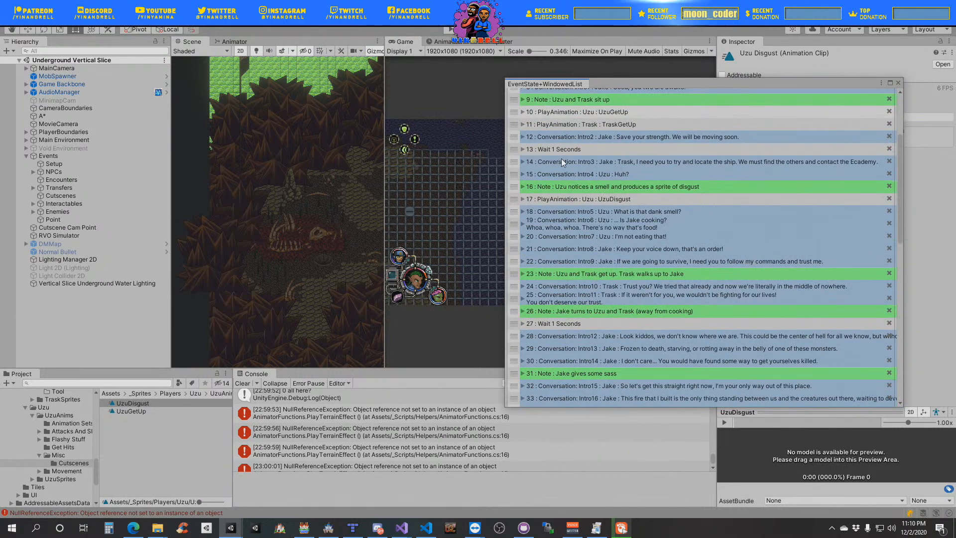
pyautogui.moveTo(514, 109); pyautogui.dragTo(541, 389)
pyautogui.scroll(-2, 599, 308)
pyautogui.scroll(-2, 599, 308)
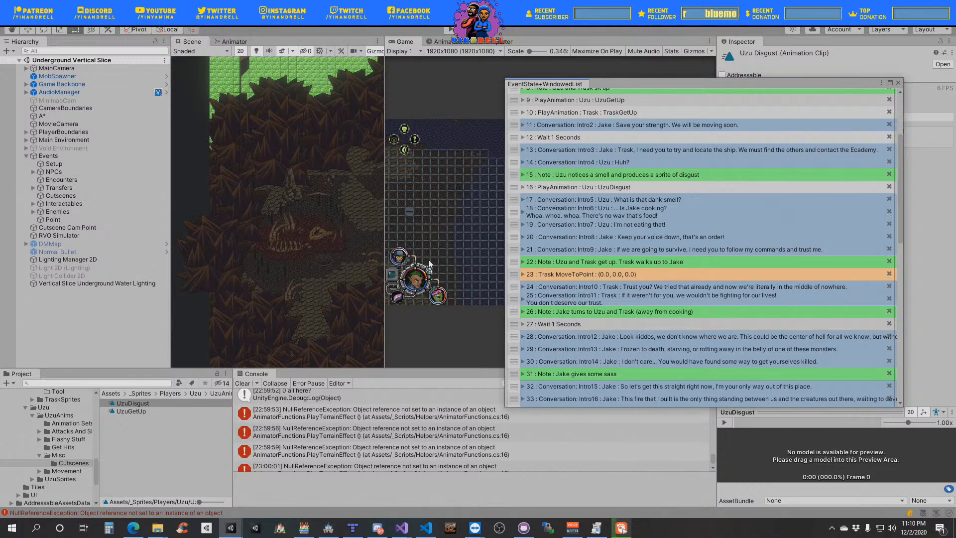
# - Examine the map around the camera frame in the Scene view for Trask's destination
pyautogui.moveTo(292, 265); pyautogui.dragTo(177, 96, button='middle')
pyautogui.moveTo(288, 305); pyautogui.dragTo(236, 146, button='middle')
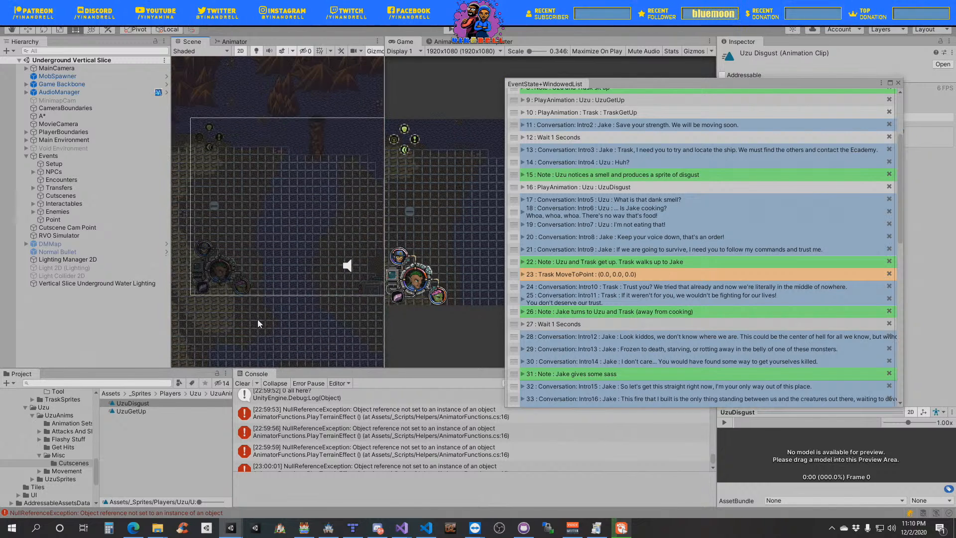
pyautogui.moveTo(259, 322); pyautogui.dragTo(267, 136, button='middle')
pyautogui.moveTo(338, 239); pyautogui.dragTo(158, 289, button='middle')
pyautogui.moveTo(262, 158); pyautogui.dragTo(318, 344, button='middle')
pyautogui.moveTo(287, 208); pyautogui.dragTo(329, 79, button='middle')
pyautogui.moveTo(315, 302); pyautogui.dragTo(335, 344, button='middle')
pyautogui.moveTo(288, 294); pyautogui.dragTo(357, 261, button='middle')
# - Widen the Scene view and move the event list window out of the way of the map
pyautogui.moveTo(384, 236); pyautogui.dragTo(600, 239)
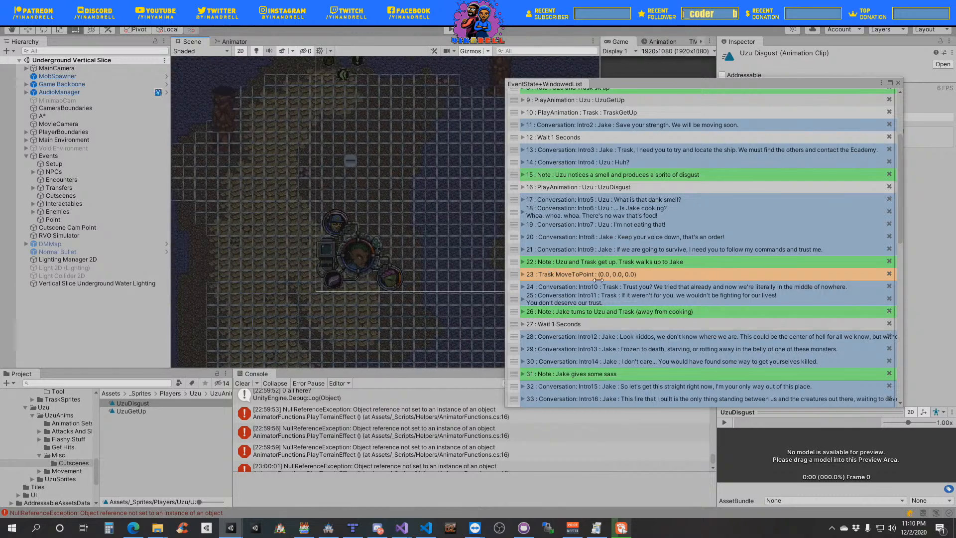
pyautogui.moveTo(378, 247); pyautogui.dragTo(357, 270, button='middle')
pyautogui.moveTo(691, 87); pyautogui.dragTo(955, 90)
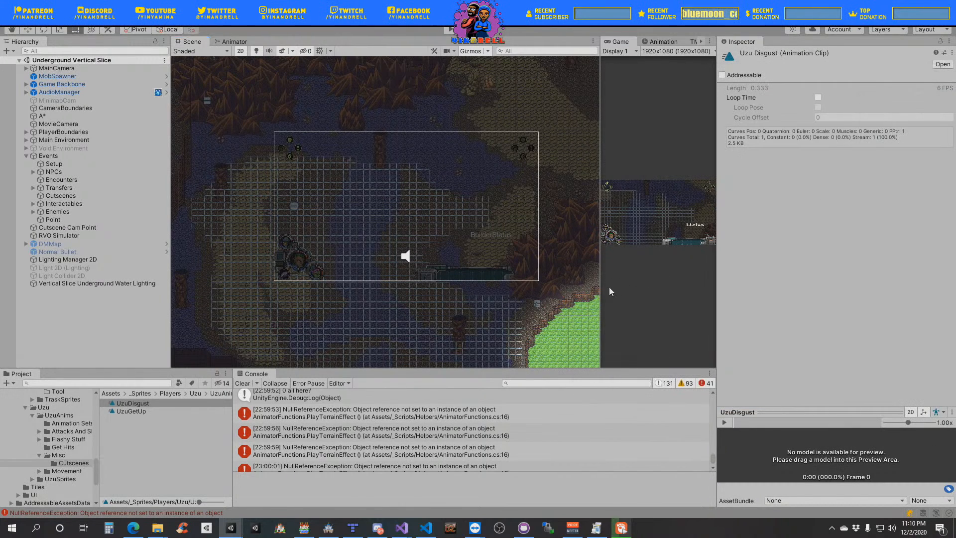
pyautogui.scroll(5, 332, 297)
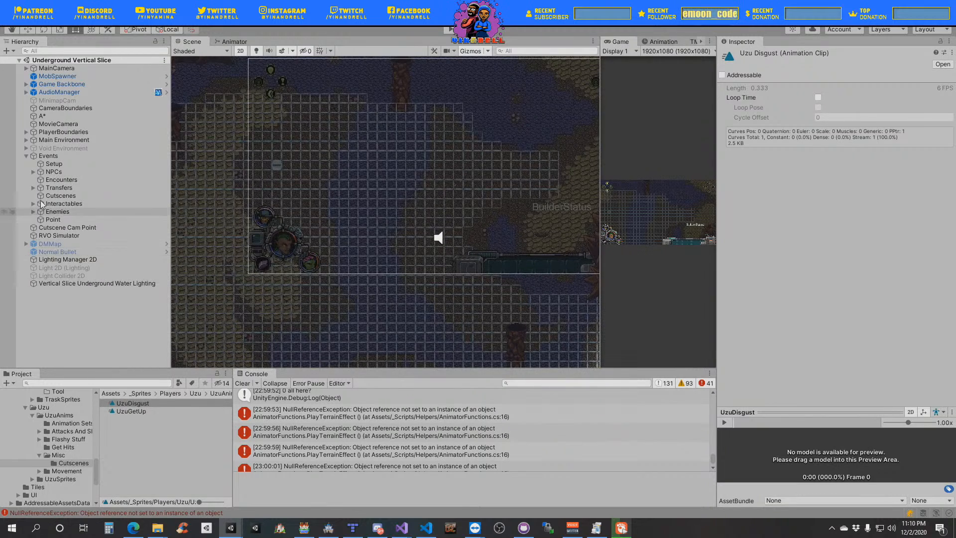
# - Set the X position of the Point object under Events to 22
pyautogui.click(63, 222)
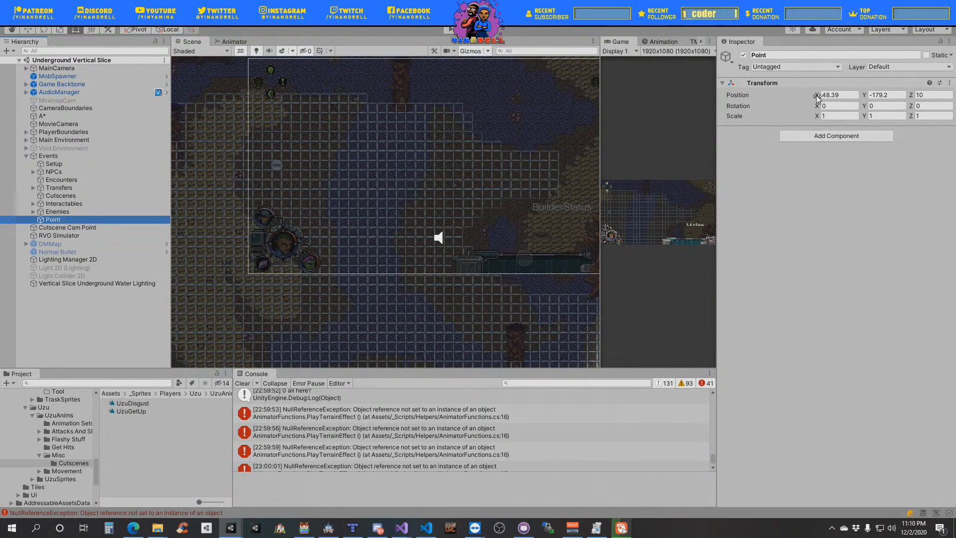
pyautogui.moveTo(816, 97); pyautogui.dragTo(751, 98)
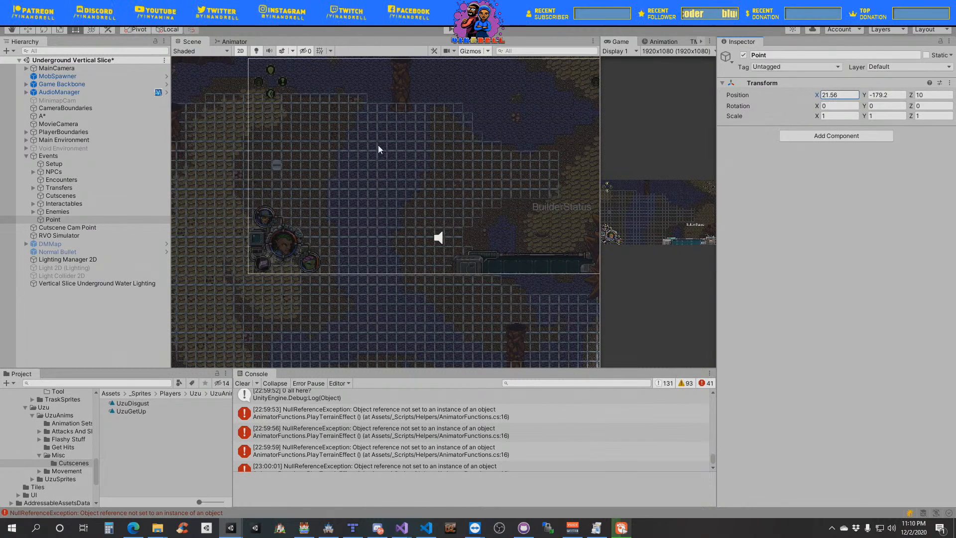
pyautogui.moveTo(333, 271); pyautogui.dragTo(428, 305, button='middle')
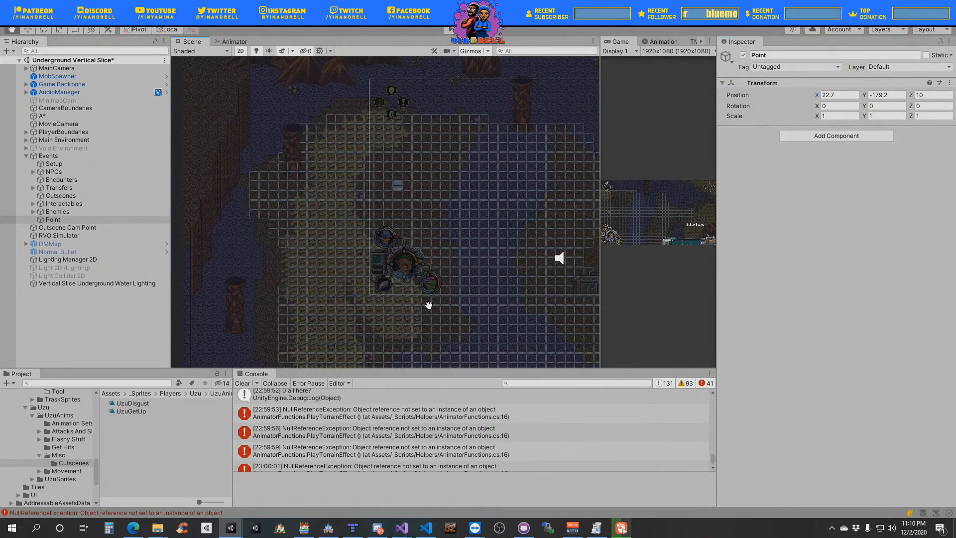
pyautogui.click(831, 98)
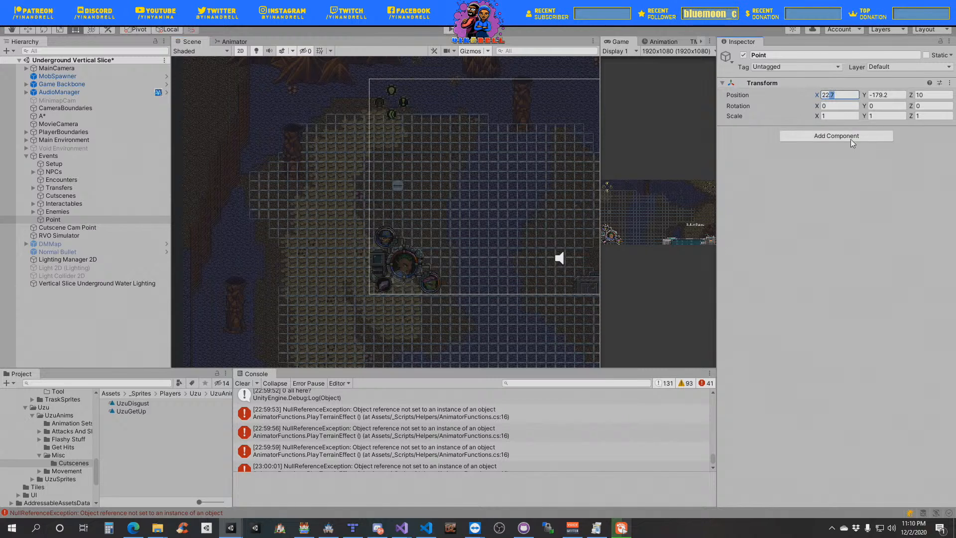
pyautogui.write('22')
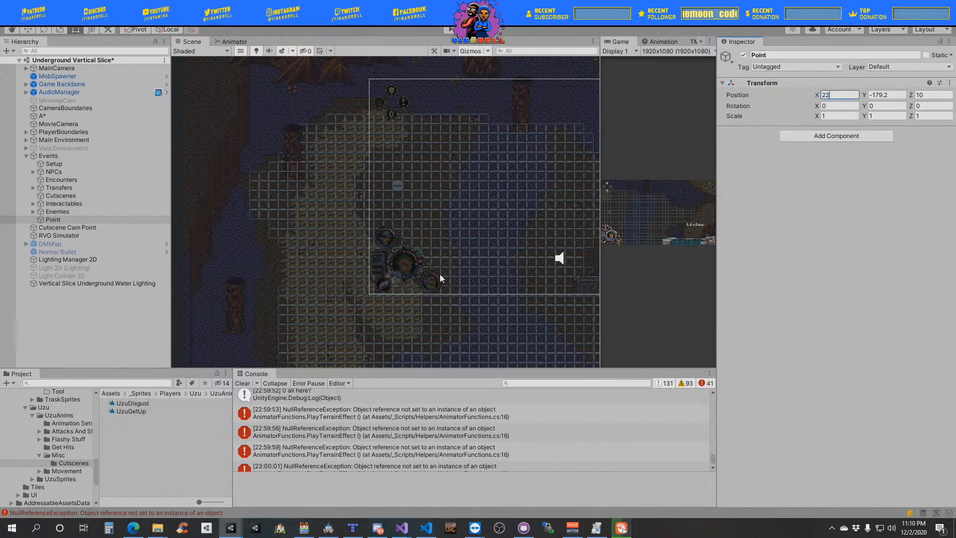
pyautogui.scroll(5, 438, 281)
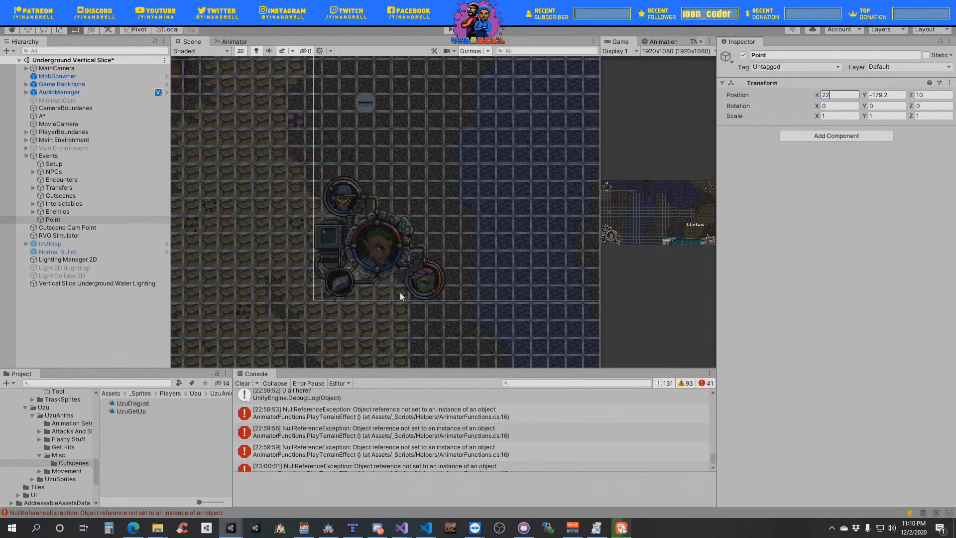
pyautogui.scroll(-4, 396, 281)
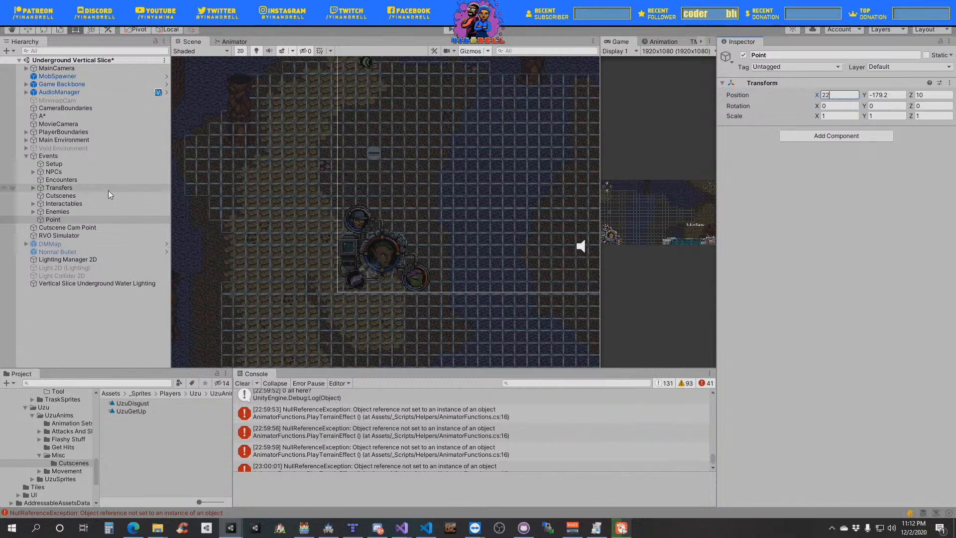
# - Move the Point object on the map to about X 30.04, Y -181.32 with the Move tool
pyautogui.click(88, 219)
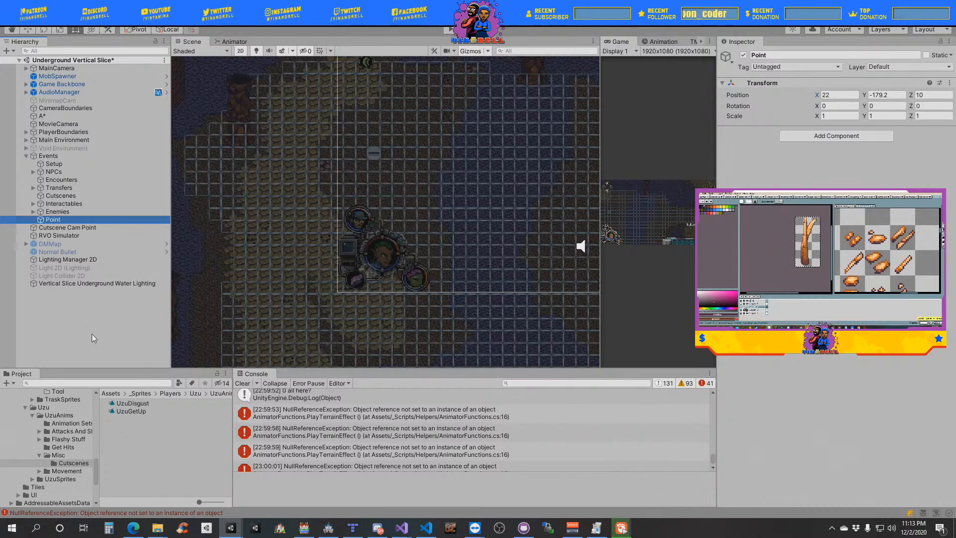
pyautogui.click(28, 31)
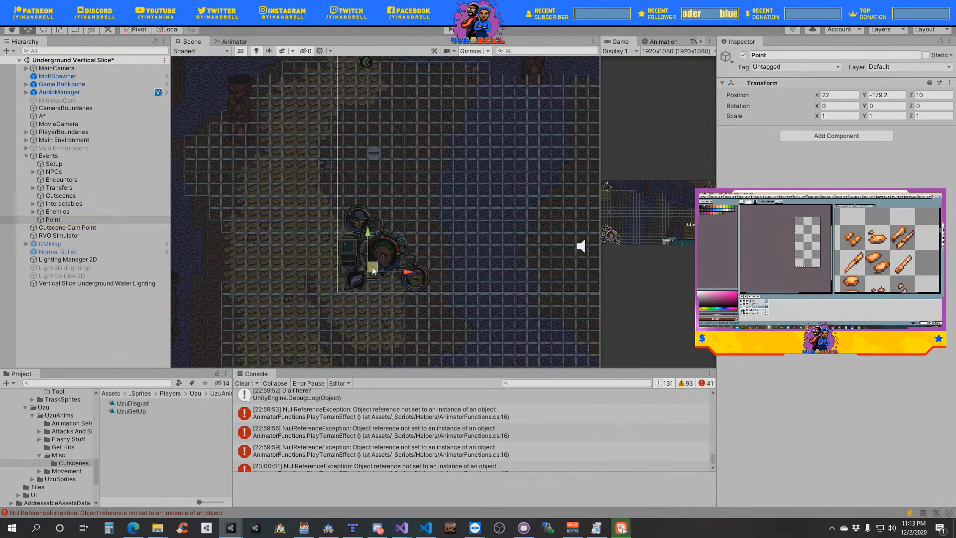
pyautogui.moveTo(373, 269); pyautogui.dragTo(447, 185)
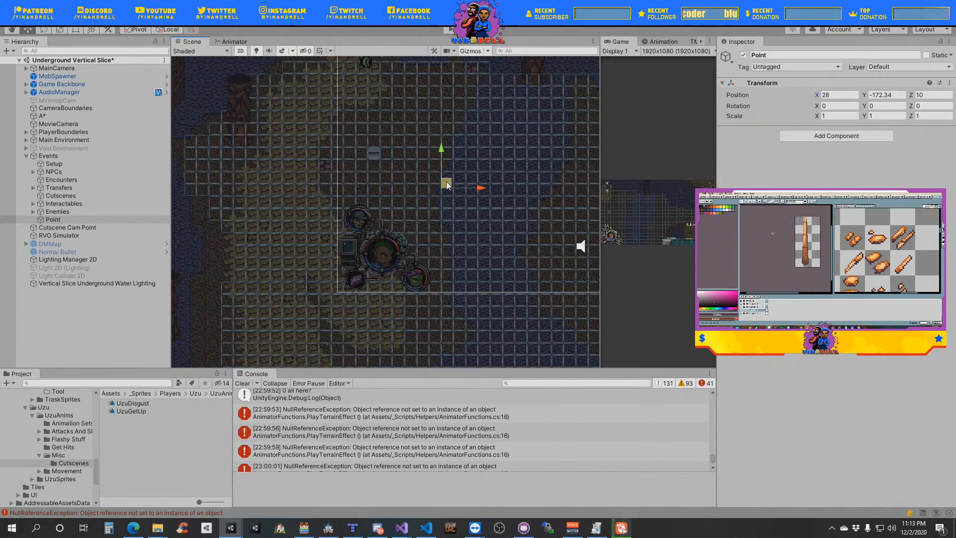
pyautogui.moveTo(453, 192); pyautogui.dragTo(472, 295)
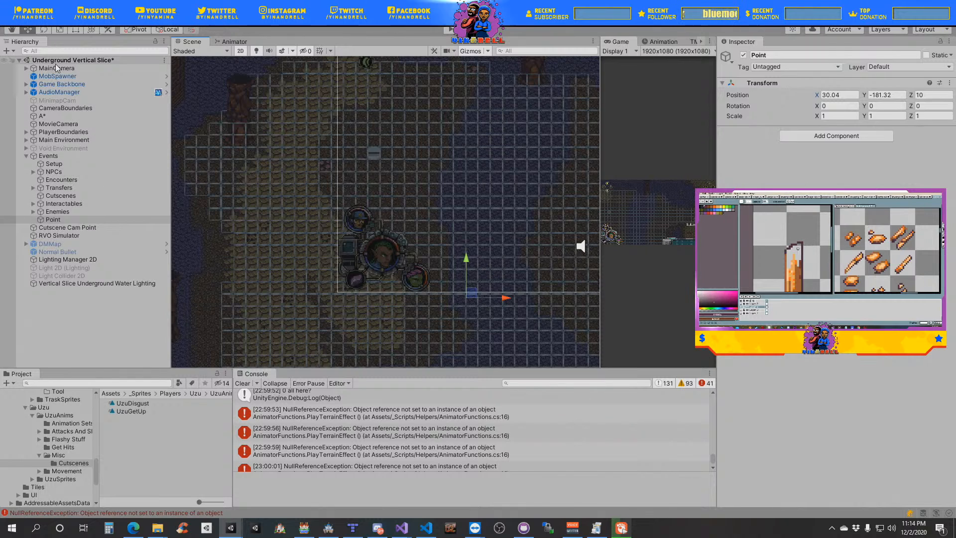
# - Inspect the Setup event, the Uzu prefab and the MapManager object inside Game Backbone
pyautogui.click(54, 164)
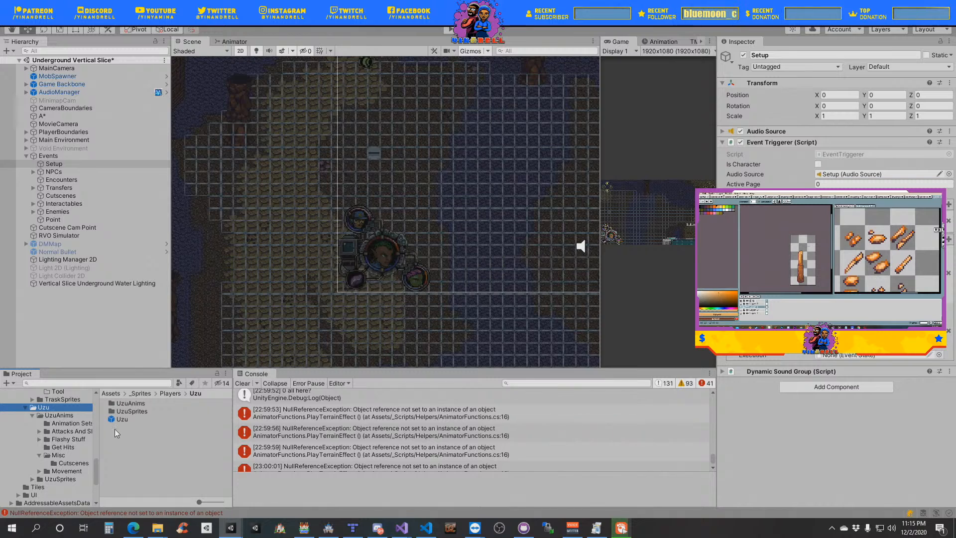
pyautogui.click(125, 420)
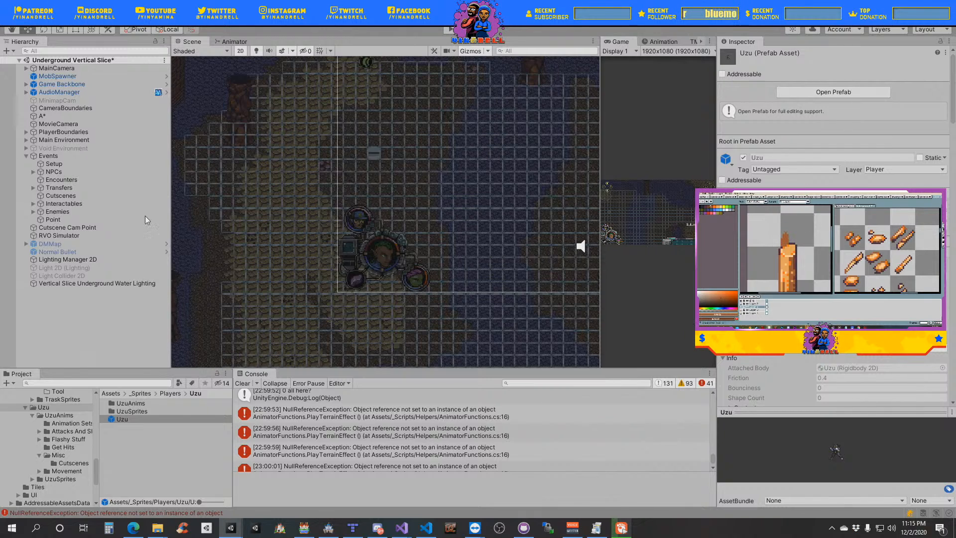
pyautogui.click(27, 85)
pyautogui.click(49, 101)
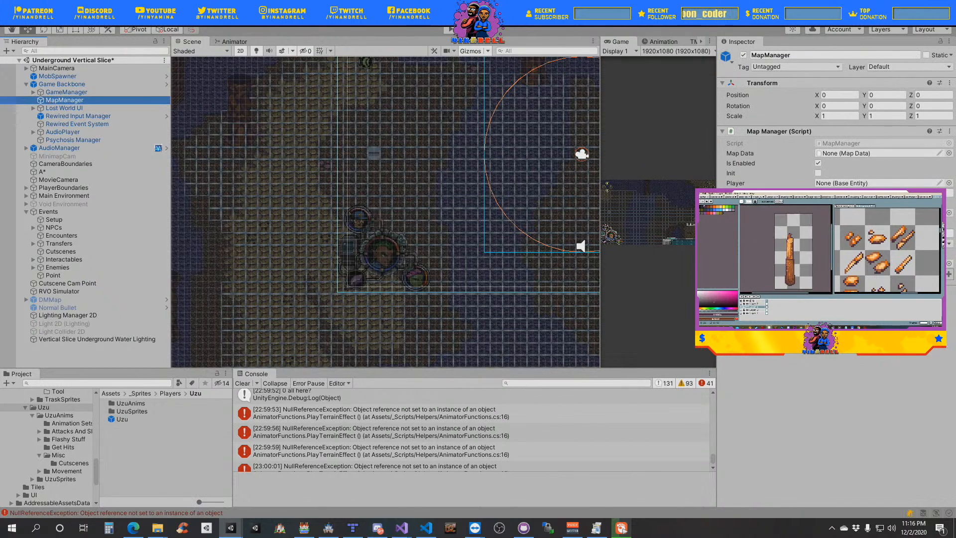
pyautogui.click(816, 289)
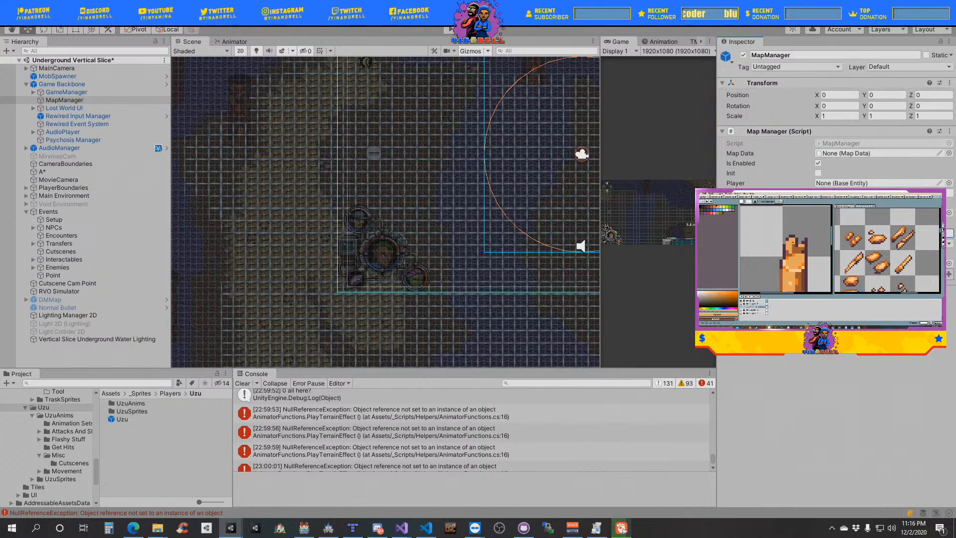
# - Bring the event list window back into view over the Scene and clear the console entries
pyautogui.moveTo(955, 88); pyautogui.dragTo(644, 89)
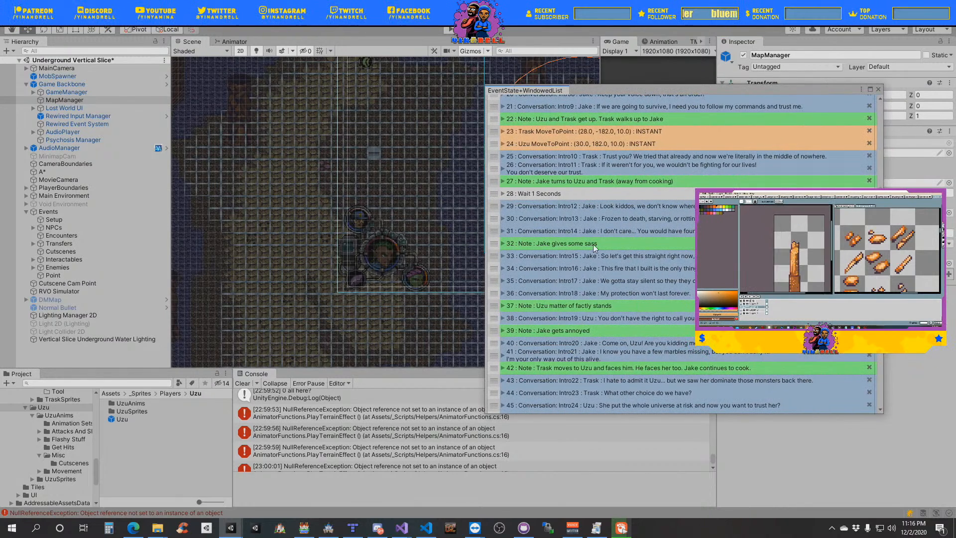
pyautogui.click(242, 383)
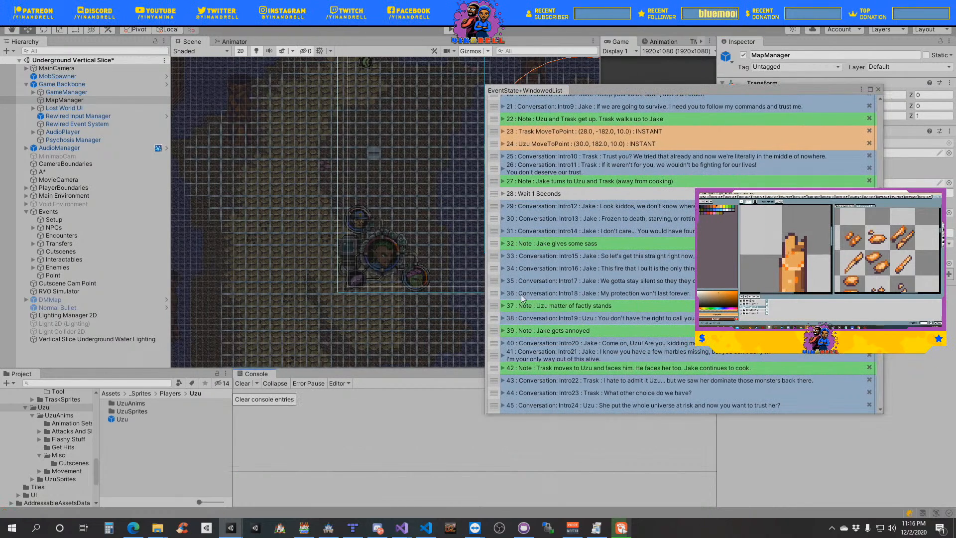
# - Review the order of the cutscene events before and after the Trask and Uzu MoveToPoint entries
pyautogui.scroll(-1, 652, 296)
pyautogui.scroll(-2, 650, 293)
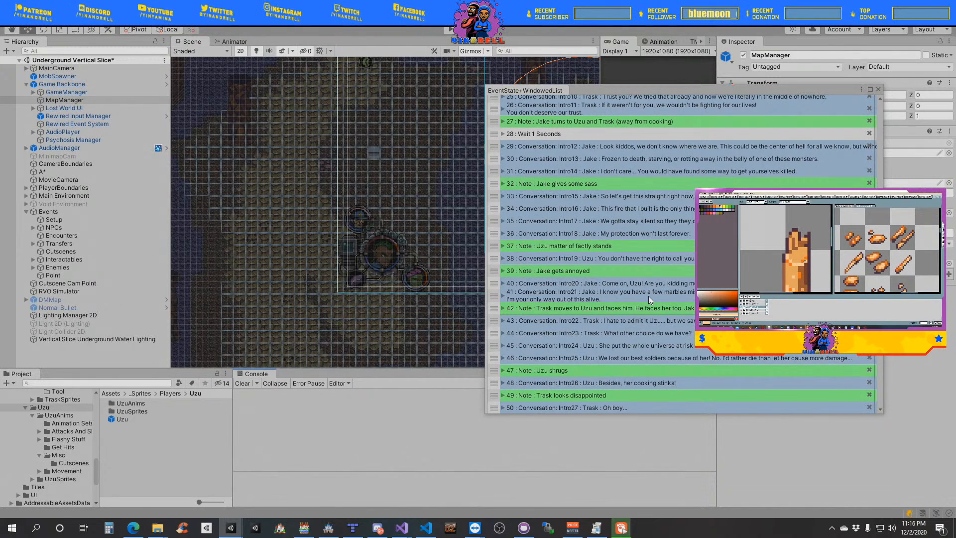
pyautogui.scroll(5, 622, 150)
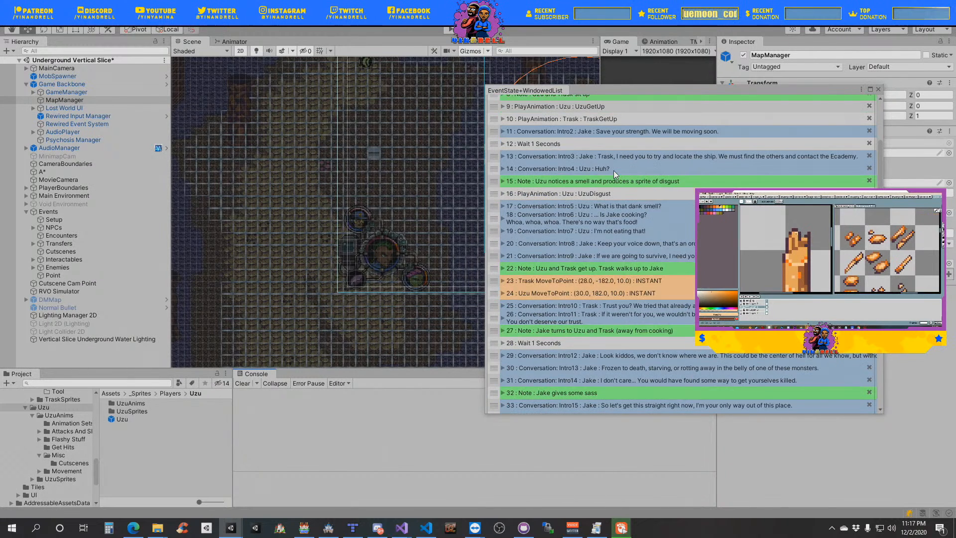
pyautogui.scroll(-2, 607, 199)
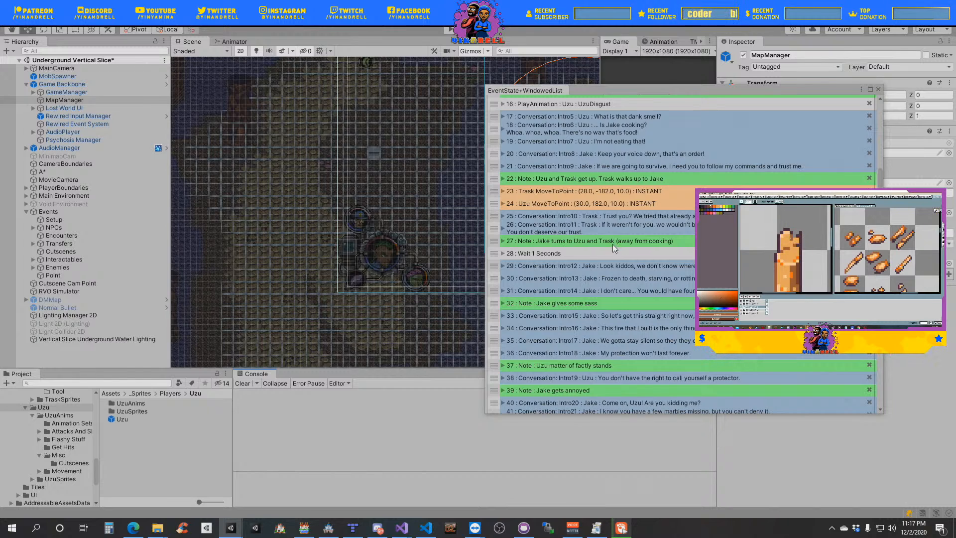
pyautogui.rightClick(520, 242)
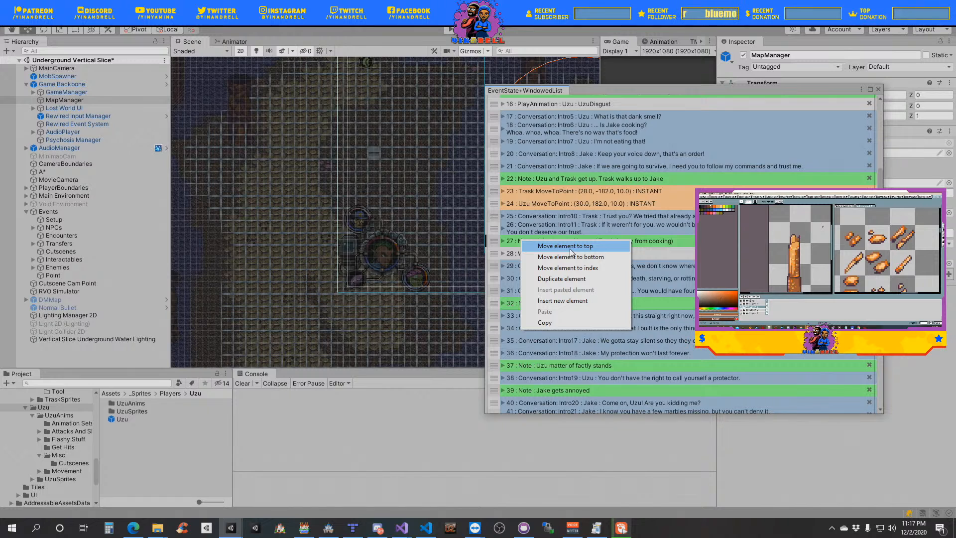
pyautogui.click(601, 208)
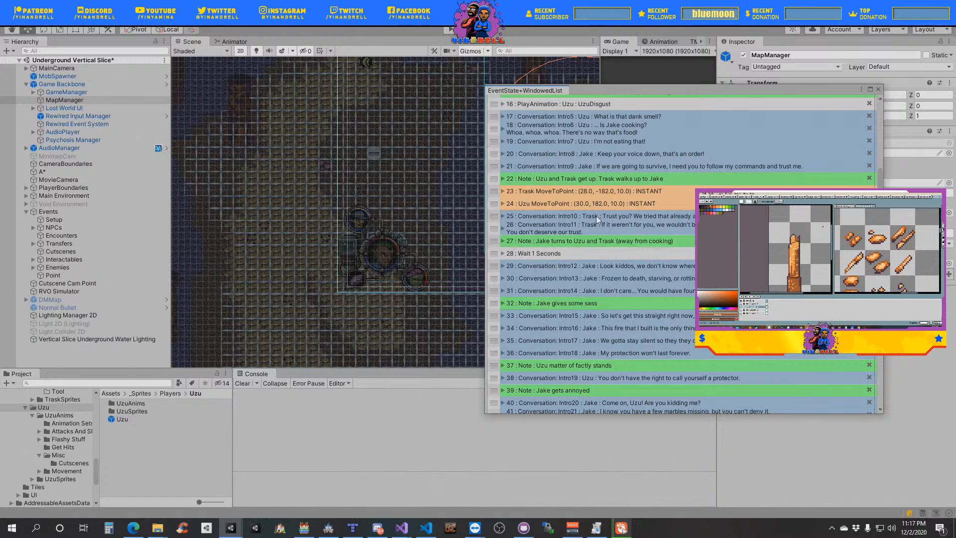
pyautogui.scroll(5, 565, 260)
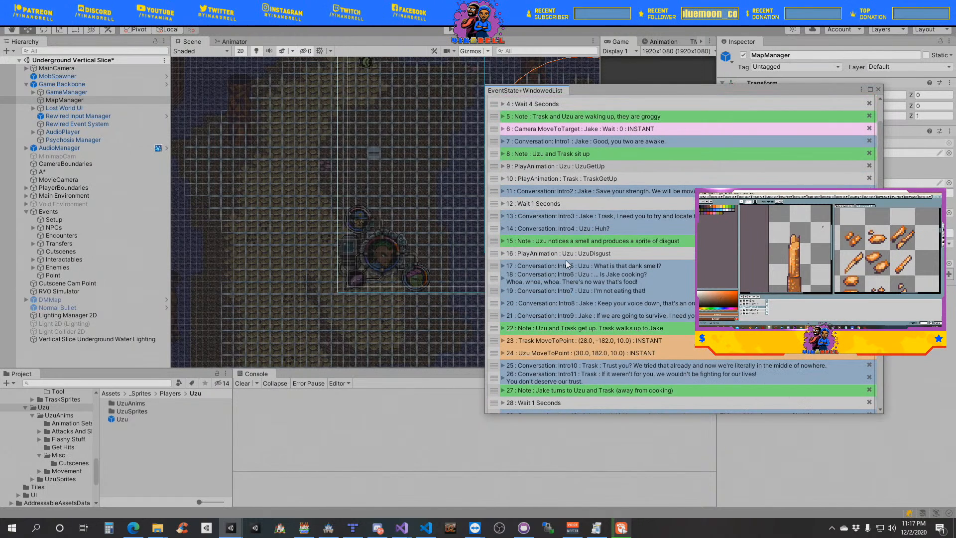
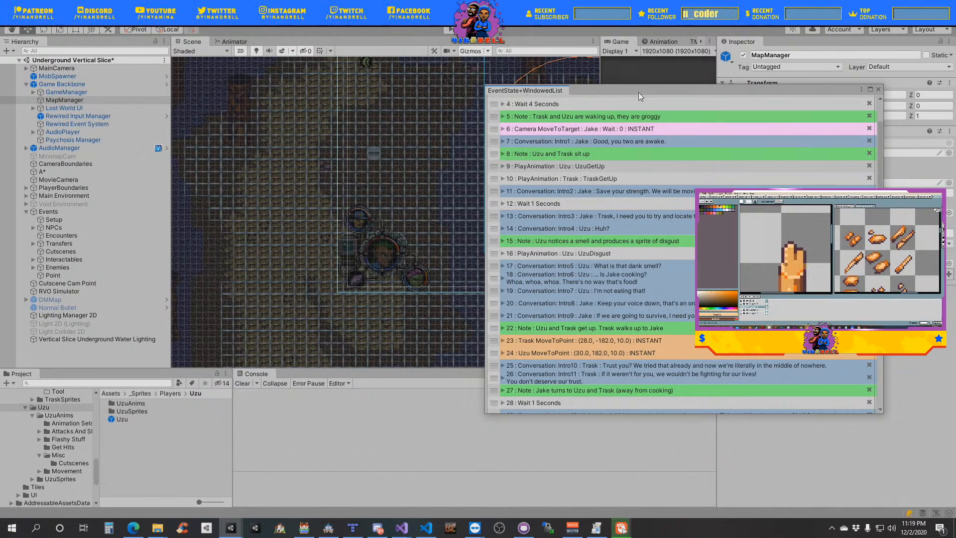
# - Review the cutscene event order from the opening Party entries through the conversations around the Trask and Uzu MoveToPoint events
pyautogui.moveTo(653, 88); pyautogui.dragTo(450, 120)
pyautogui.scroll(3, 433, 207)
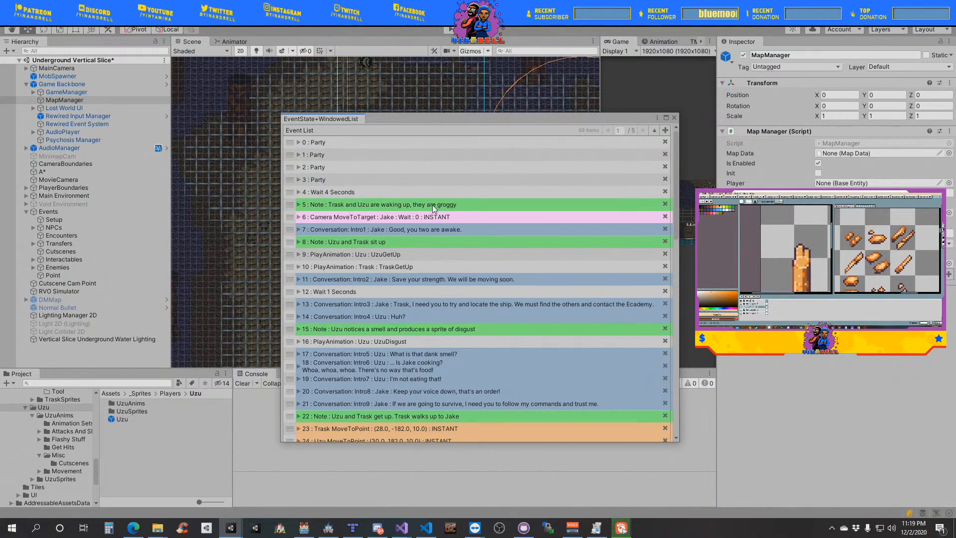
pyautogui.scroll(-3, 432, 204)
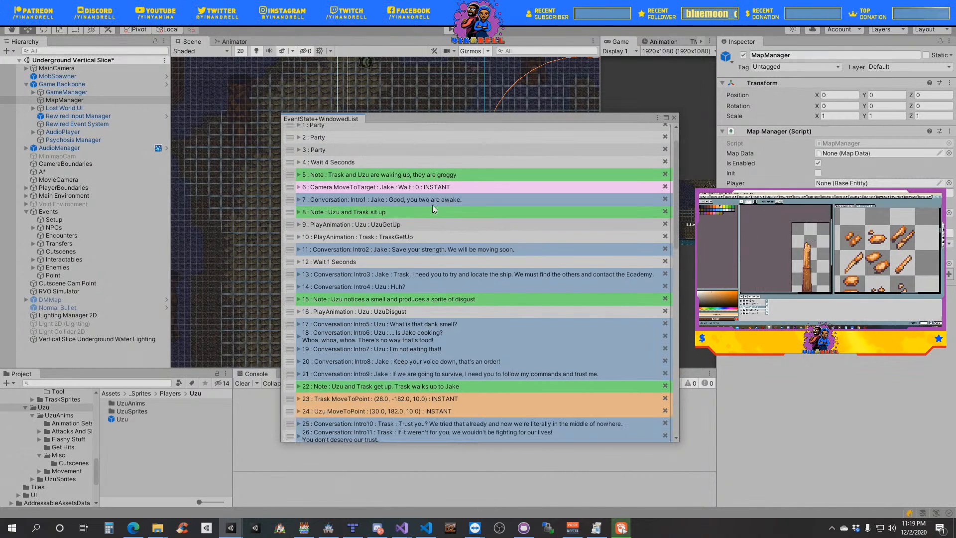
pyautogui.scroll(-3, 432, 209)
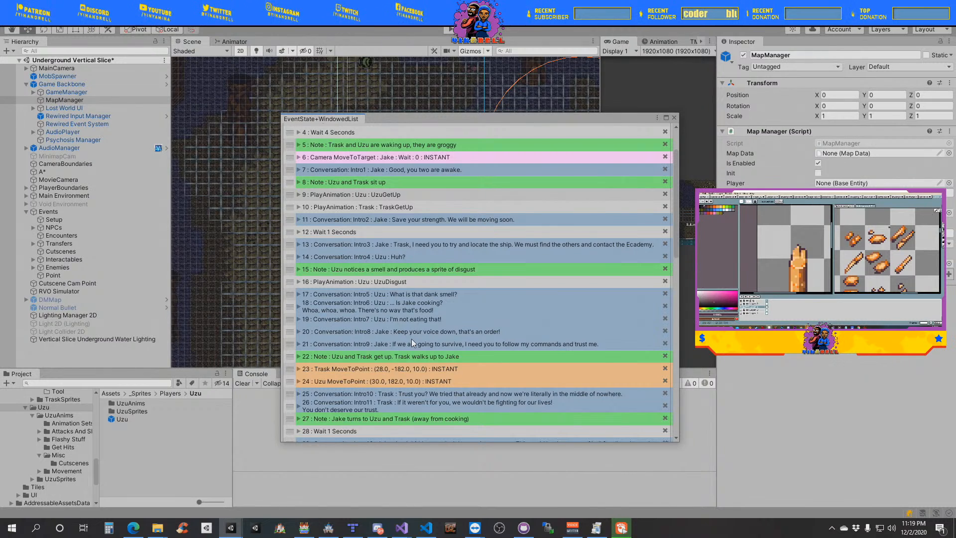
pyautogui.scroll(-4, 411, 338)
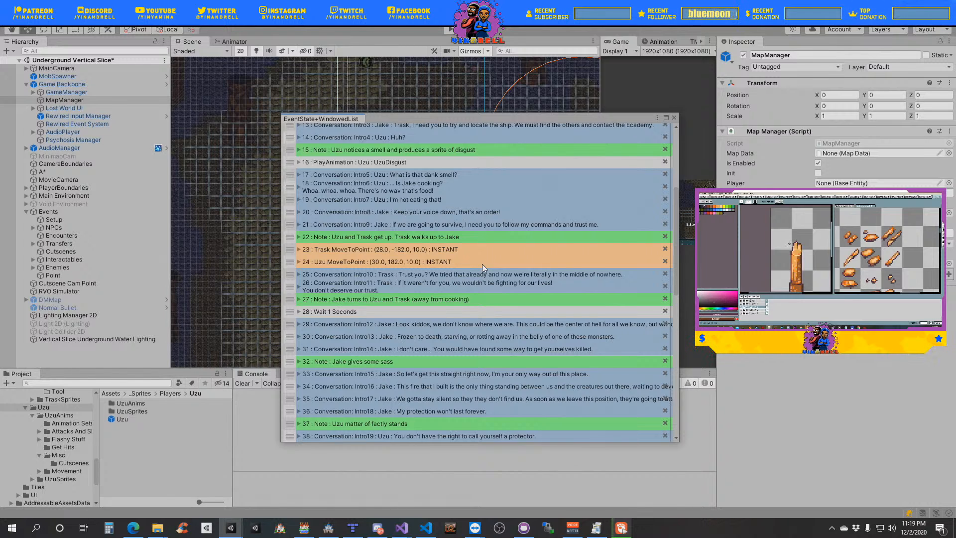
pyautogui.scroll(6, 483, 262)
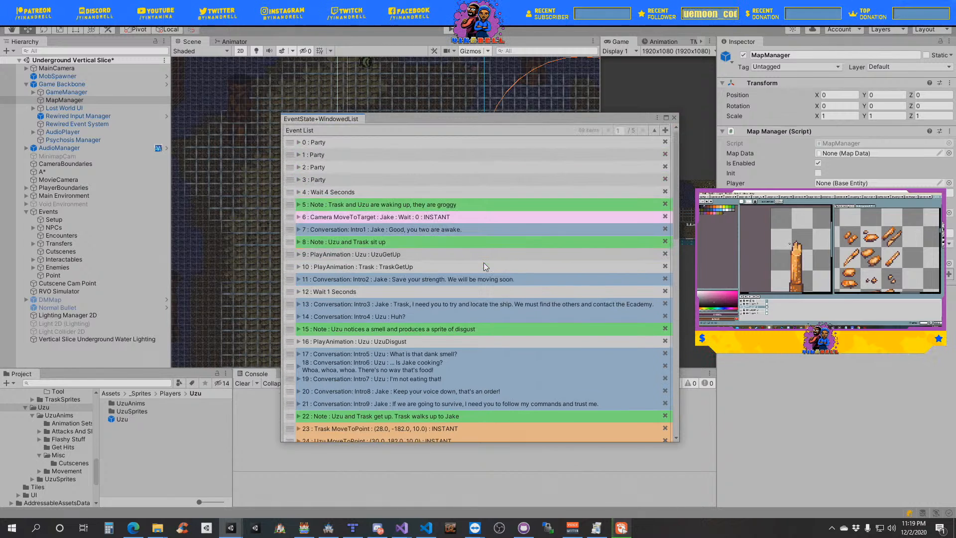
pyautogui.scroll(-2, 483, 262)
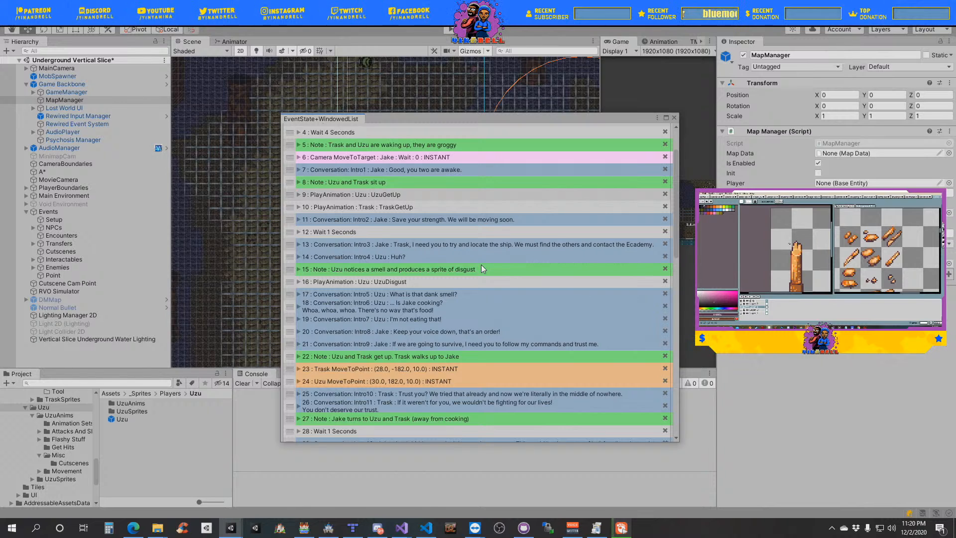
pyautogui.scroll(-4, 481, 264)
pyautogui.scroll(-3, 479, 269)
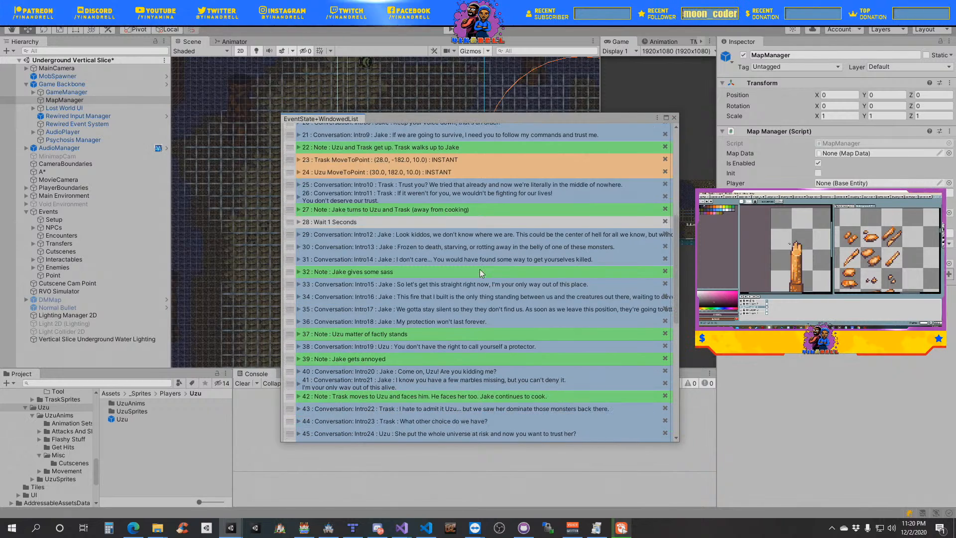
# - Set the Point object's position to X 22, Y -179 to locate a spot near the campfire on the map
pyautogui.moveTo(514, 120); pyautogui.dragTo(769, 197)
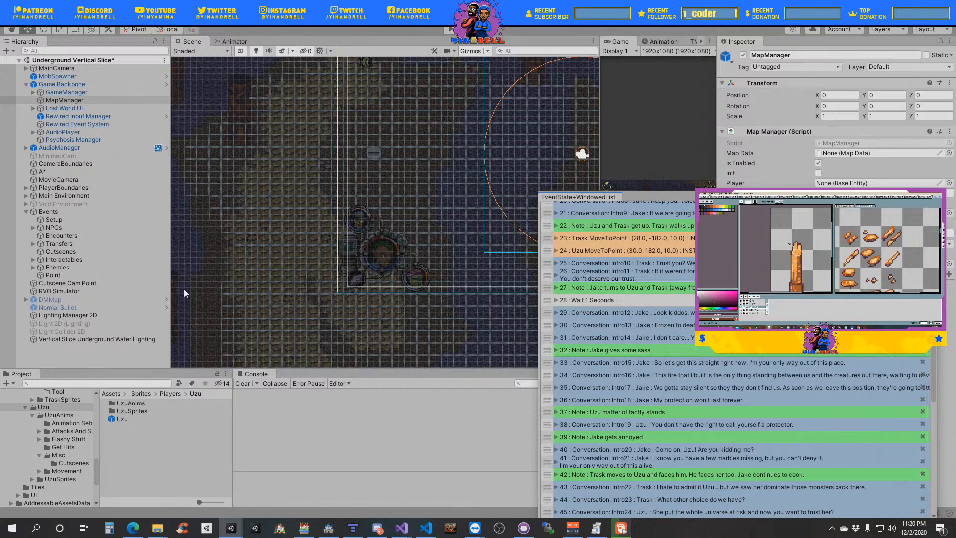
pyautogui.click(59, 273)
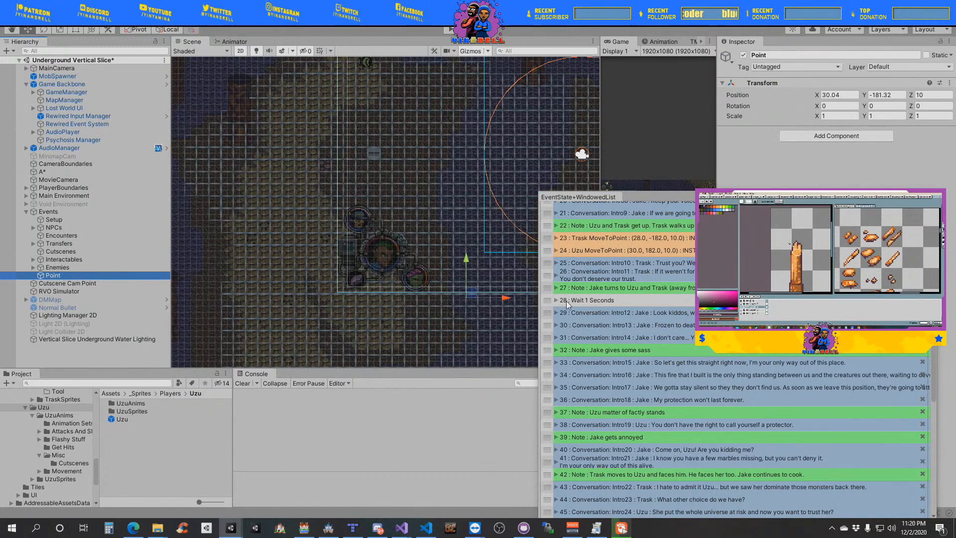
pyautogui.click(840, 95)
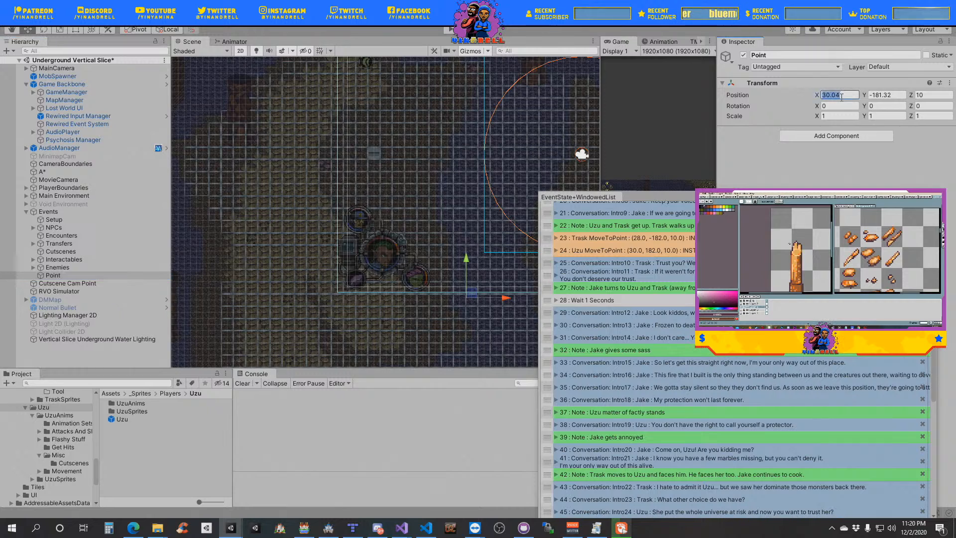
pyautogui.write('22')
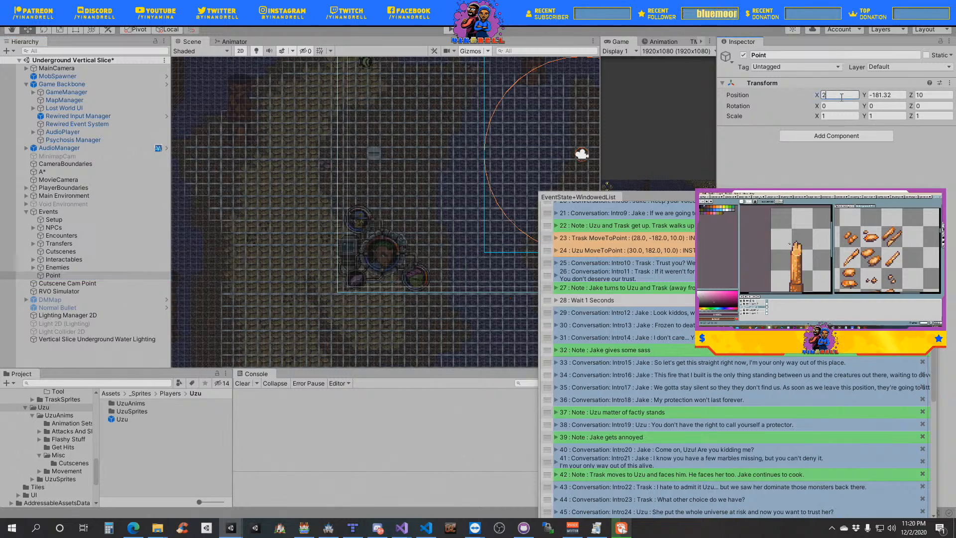
pyautogui.press('Tab')
pyautogui.write('-')
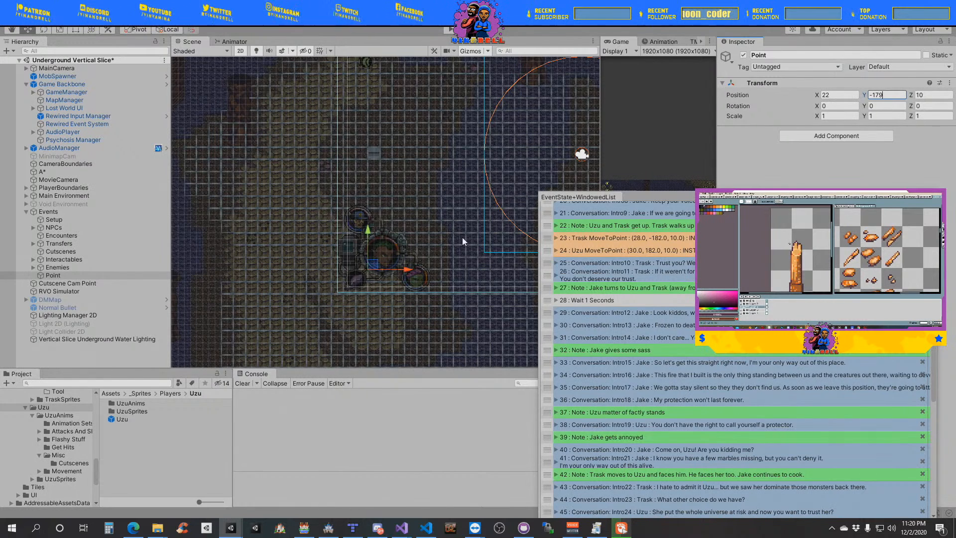
pyautogui.moveTo(491, 228); pyautogui.dragTo(378, 193, button='middle')
pyautogui.scroll(2, 443, 286)
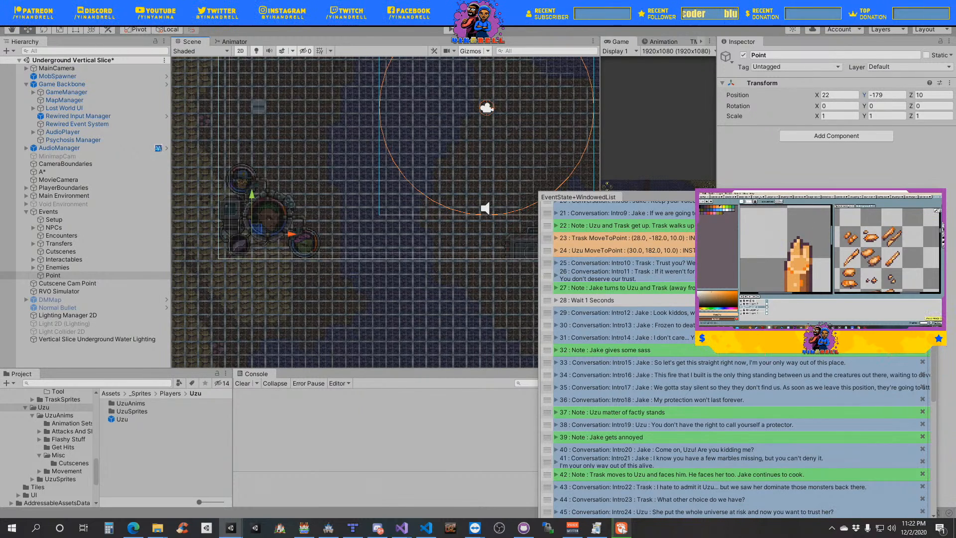
# - Select the MapManager object and bring the event list window back over the Scene view
pyautogui.moveTo(713, 196); pyautogui.dragTo(683, 134)
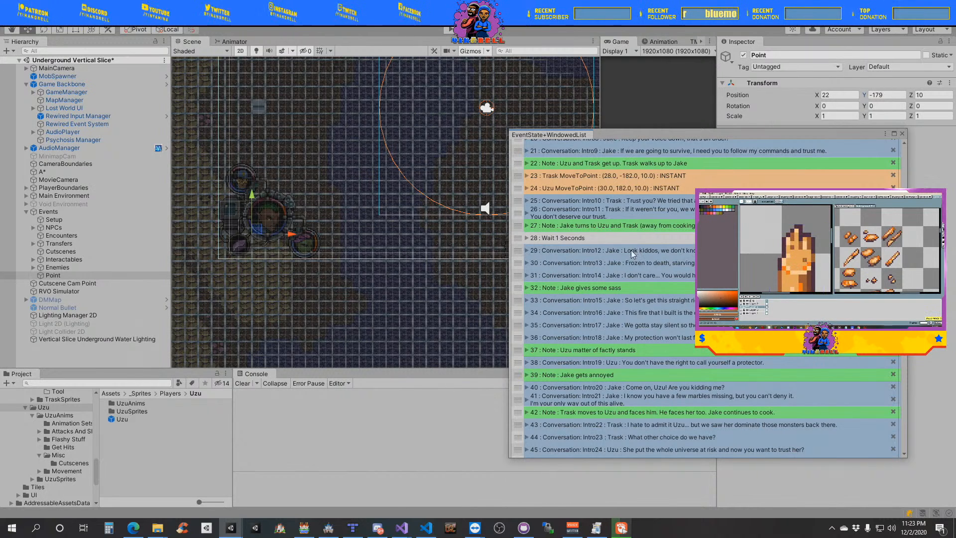
pyautogui.scroll(4, 632, 250)
pyautogui.scroll(3, 631, 250)
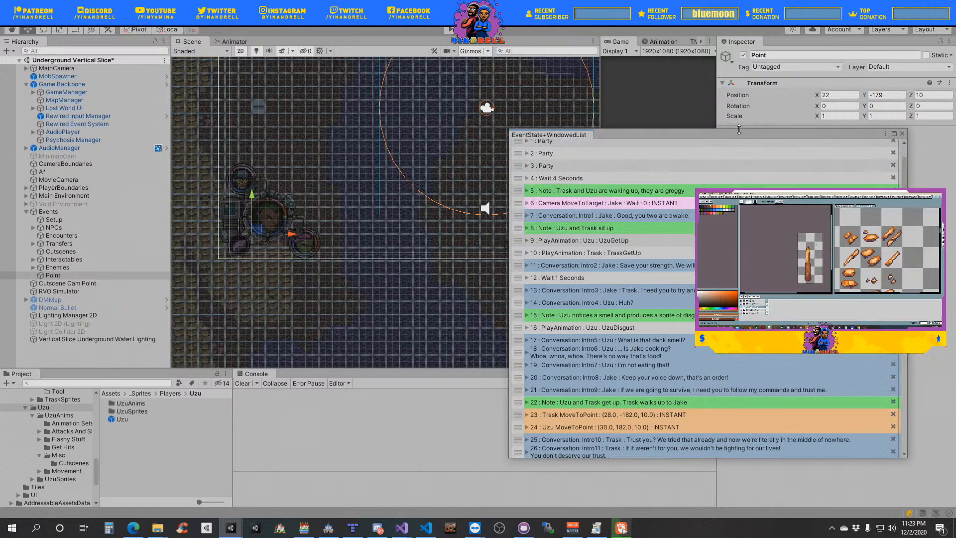
pyautogui.click(70, 100)
pyautogui.moveTo(668, 135); pyautogui.dragTo(538, 101)
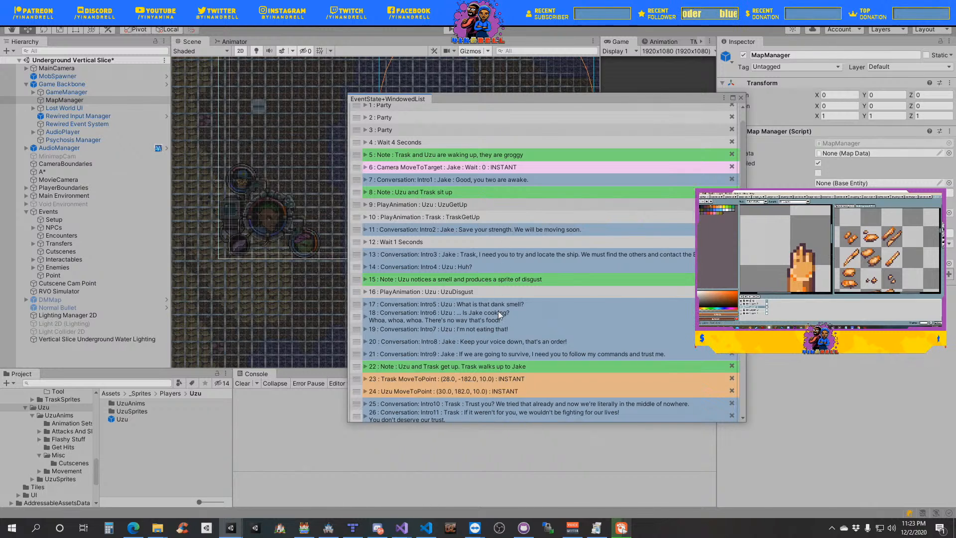
# - Move the Trask and Uzu MoveToPoint events up to directly after the Wait 4 Seconds event
pyautogui.scroll(-6, 498, 314)
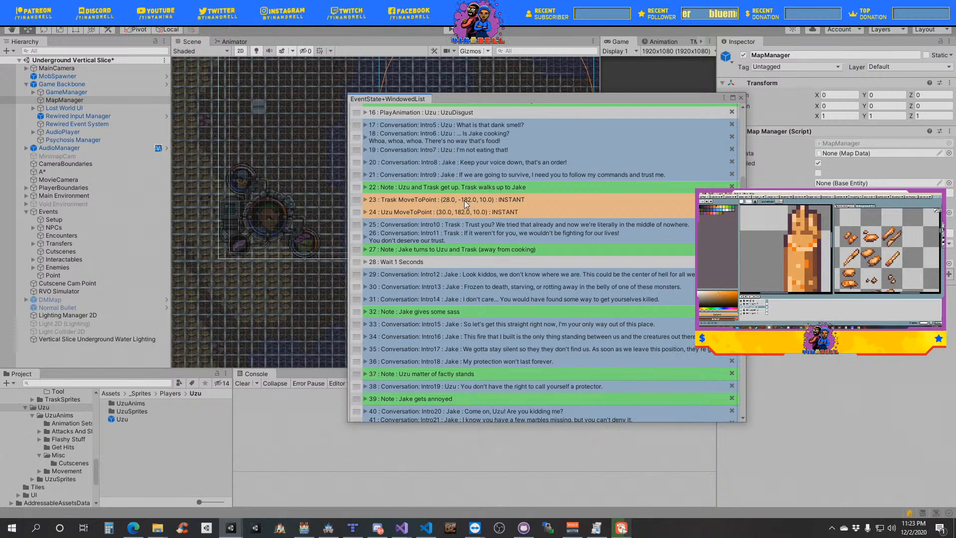
pyautogui.scroll(5, 465, 200)
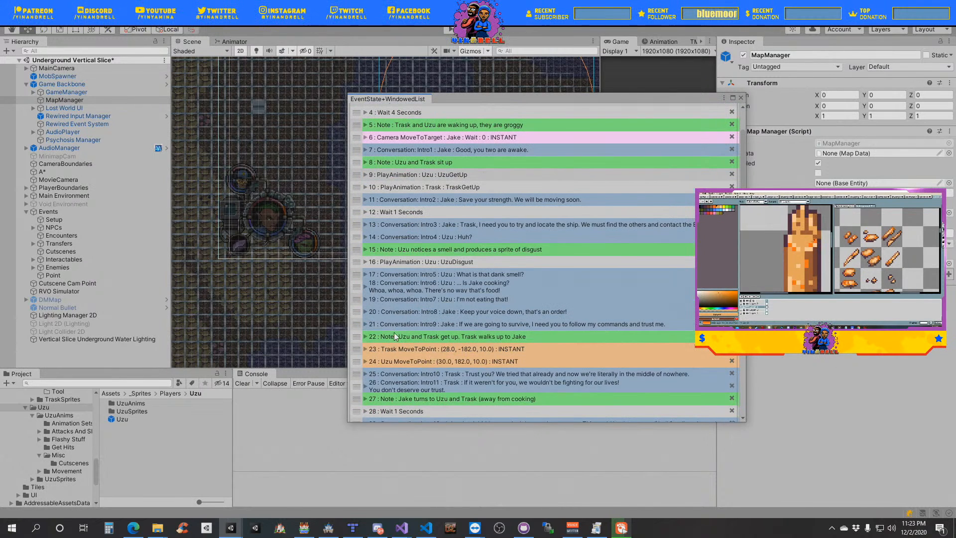
pyautogui.scroll(2, 437, 267)
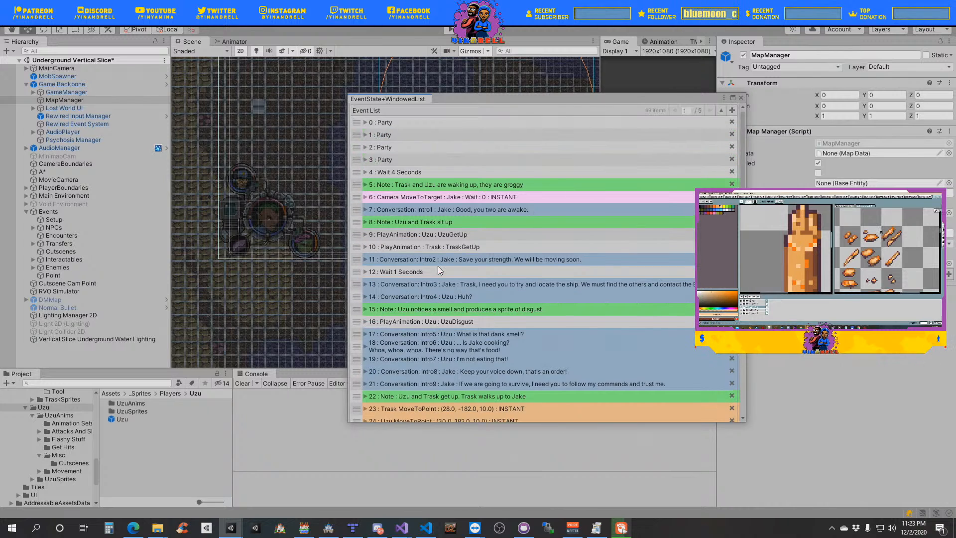
pyautogui.scroll(-1, 438, 271)
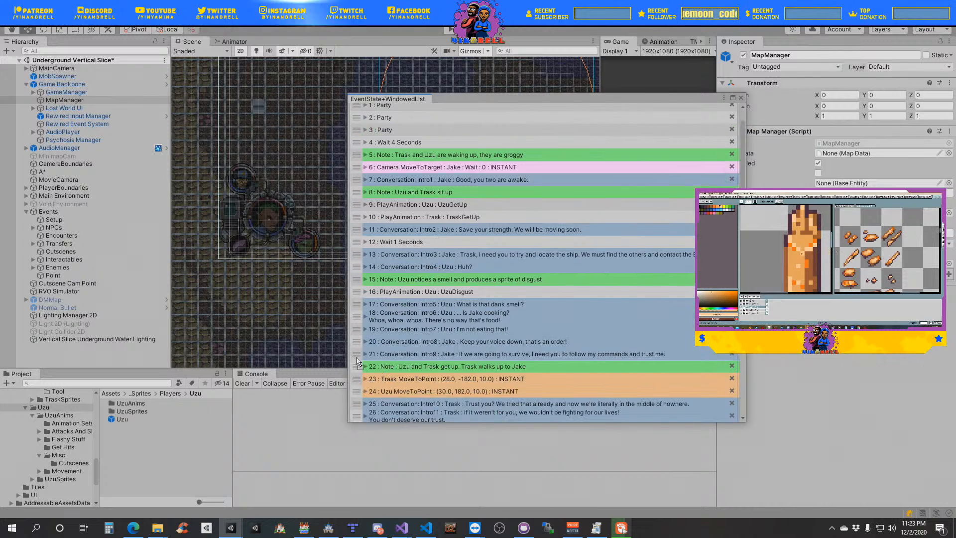
pyautogui.moveTo(357, 379); pyautogui.dragTo(360, 157)
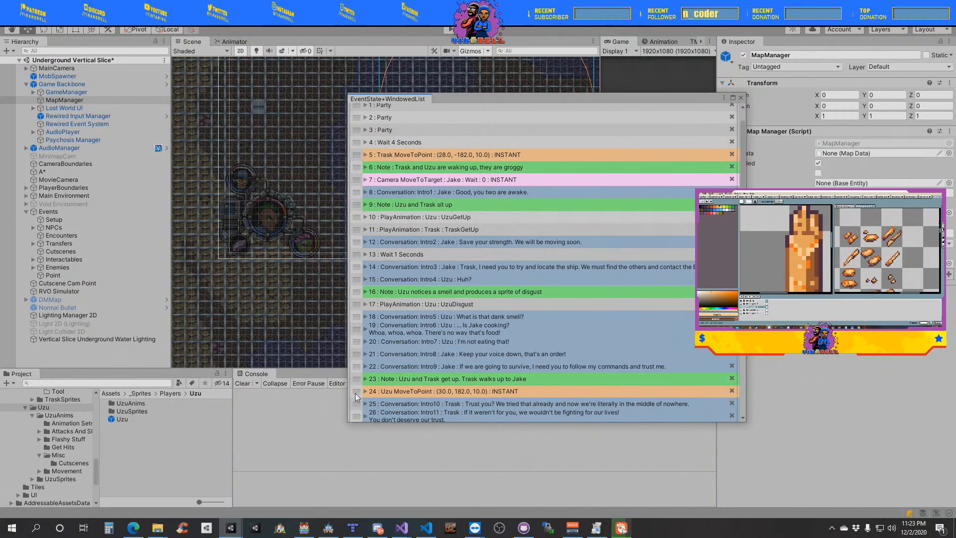
pyautogui.moveTo(356, 397); pyautogui.dragTo(362, 175)
# - Duplicate the Trask MoveToPoint event and place the copy right after the note "Uzu and Trask get up. Trask walks up to Jake"
pyautogui.rightClick(356, 160)
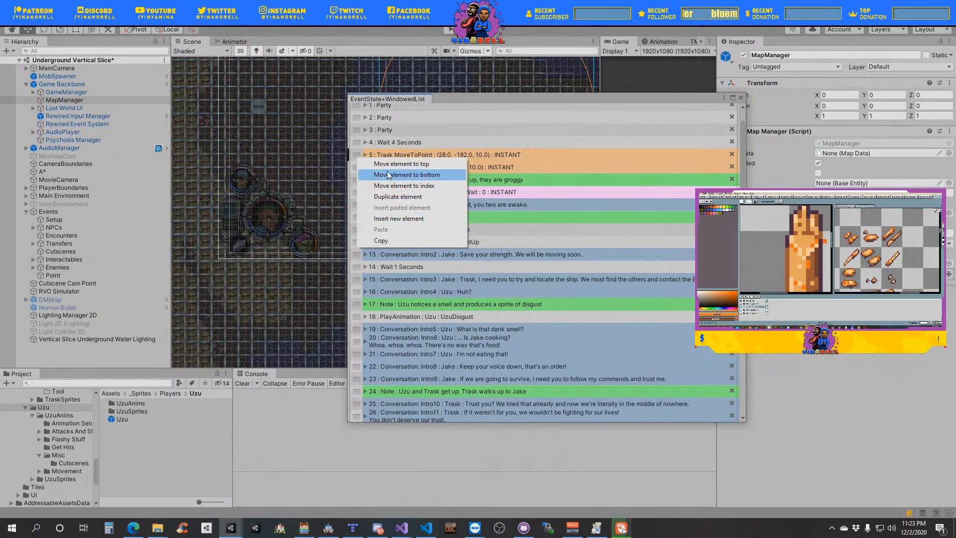
pyautogui.click(410, 203)
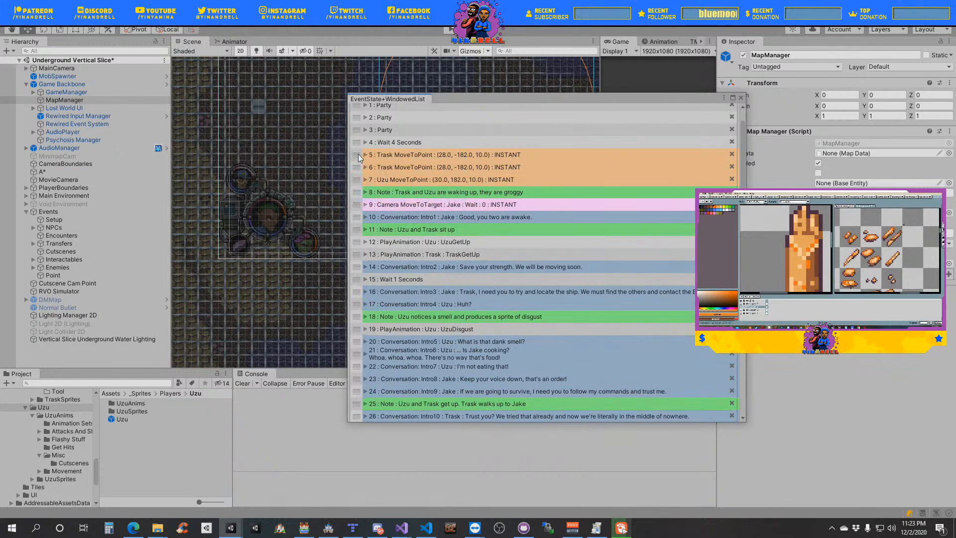
pyautogui.moveTo(357, 169); pyautogui.dragTo(376, 408)
pyautogui.scroll(-5, 398, 299)
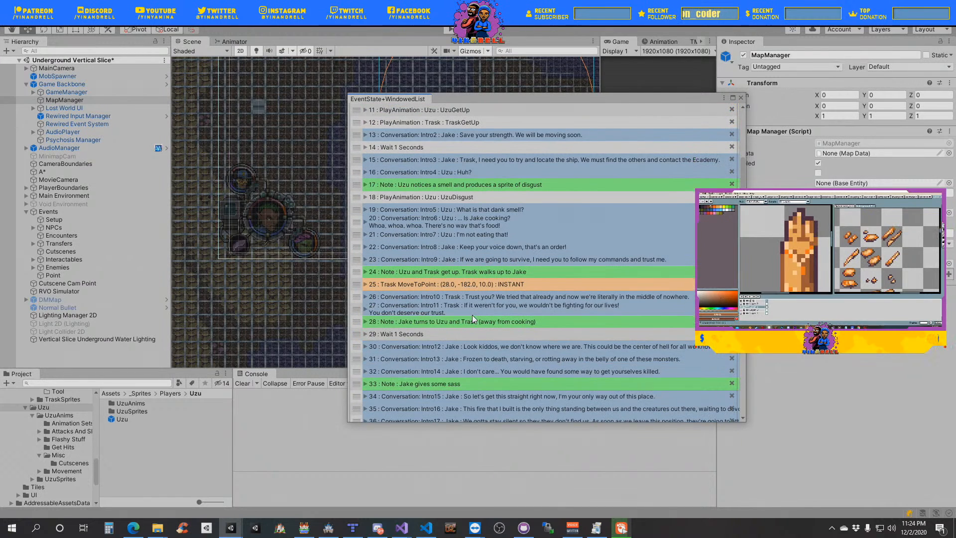
# - Set the destination point of the Trask MoveToPoint event below the get-up note to X 24, Y -178
pyautogui.scroll(5, 437, 248)
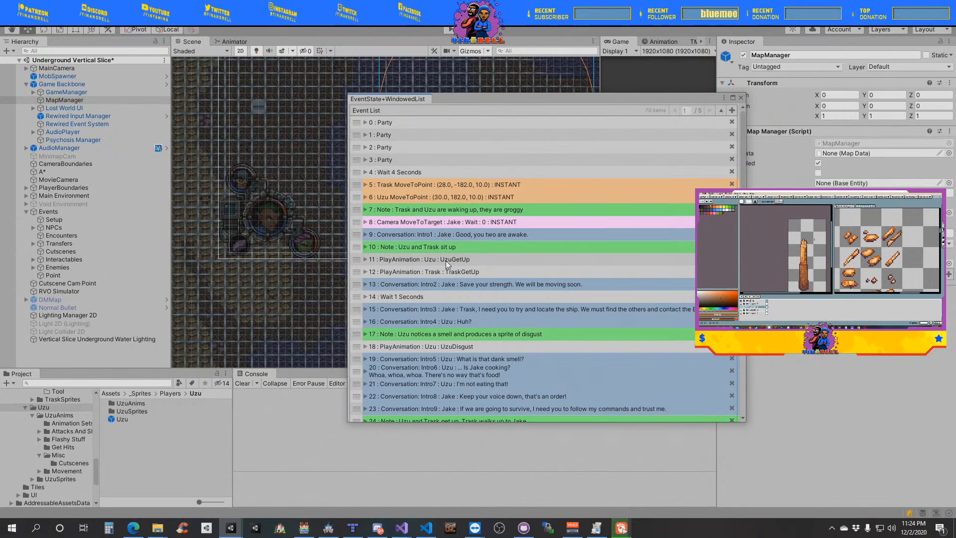
pyautogui.scroll(-5, 446, 269)
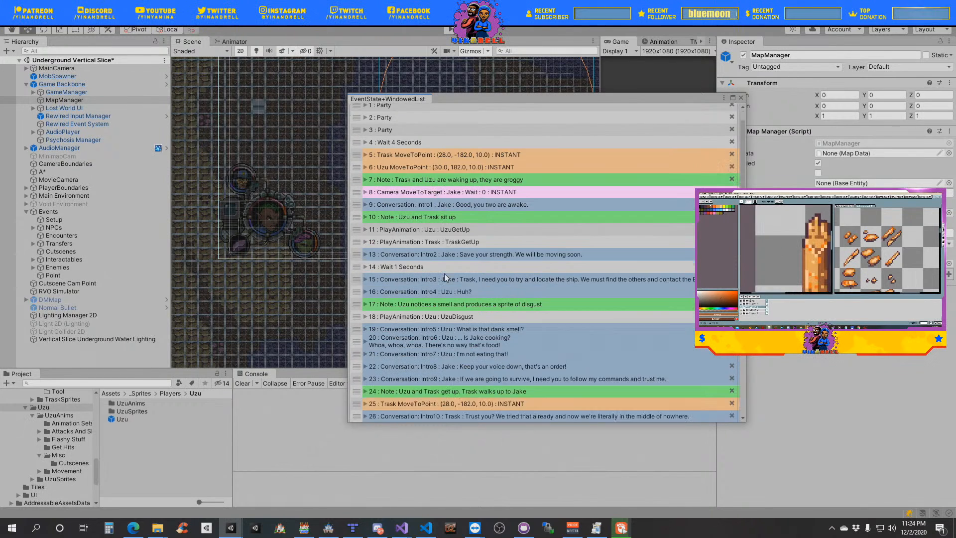
pyautogui.scroll(-4, 444, 277)
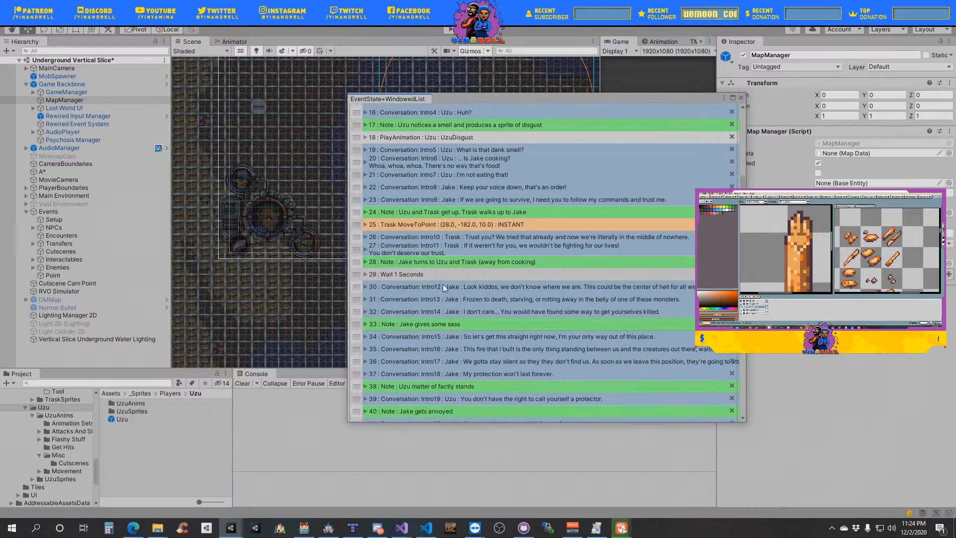
pyautogui.scroll(10, 475, 259)
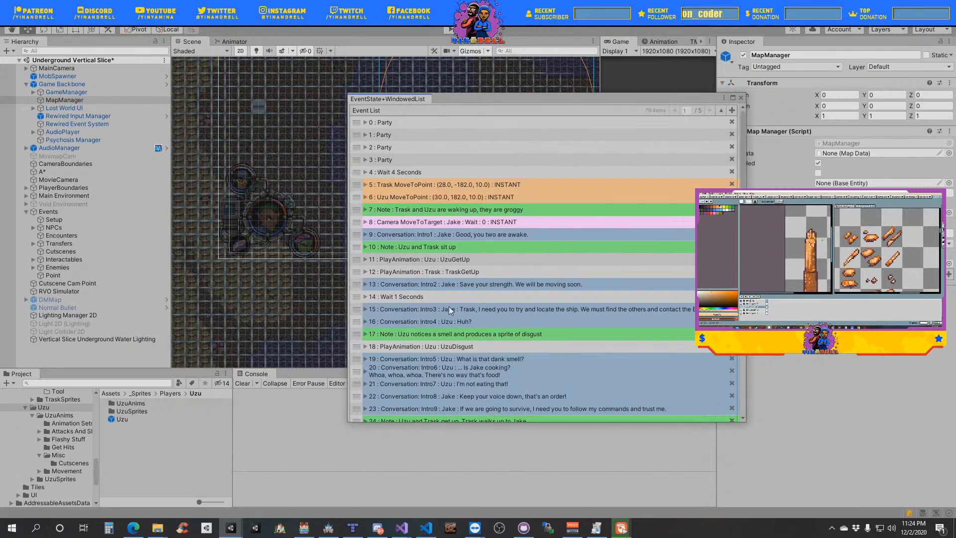
pyautogui.scroll(-8, 449, 306)
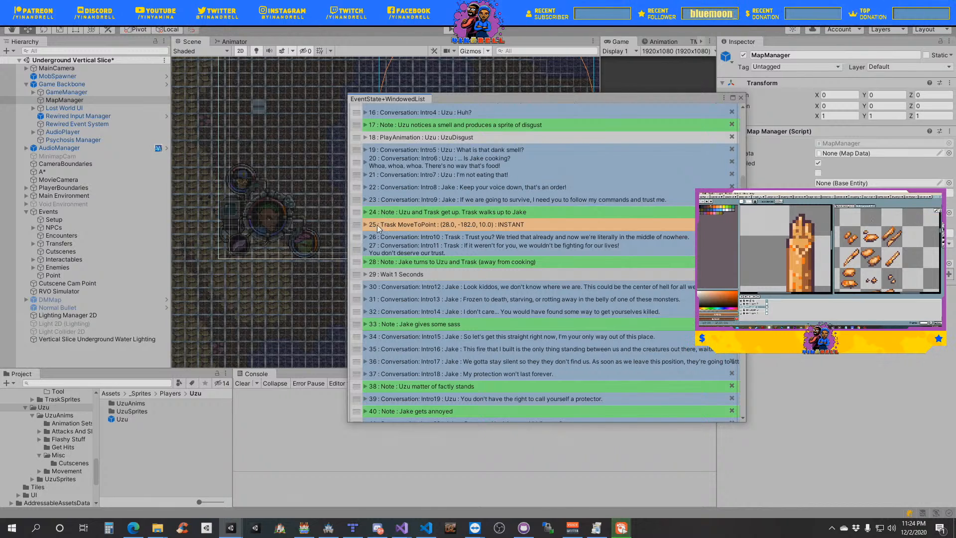
pyautogui.click(371, 225)
pyautogui.click(414, 244)
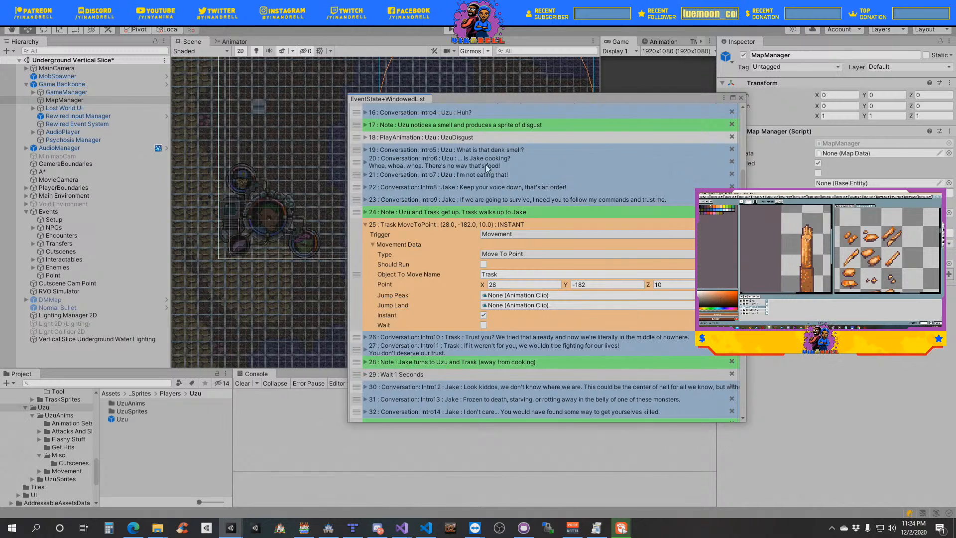
pyautogui.moveTo(501, 99); pyautogui.dragTo(646, 96)
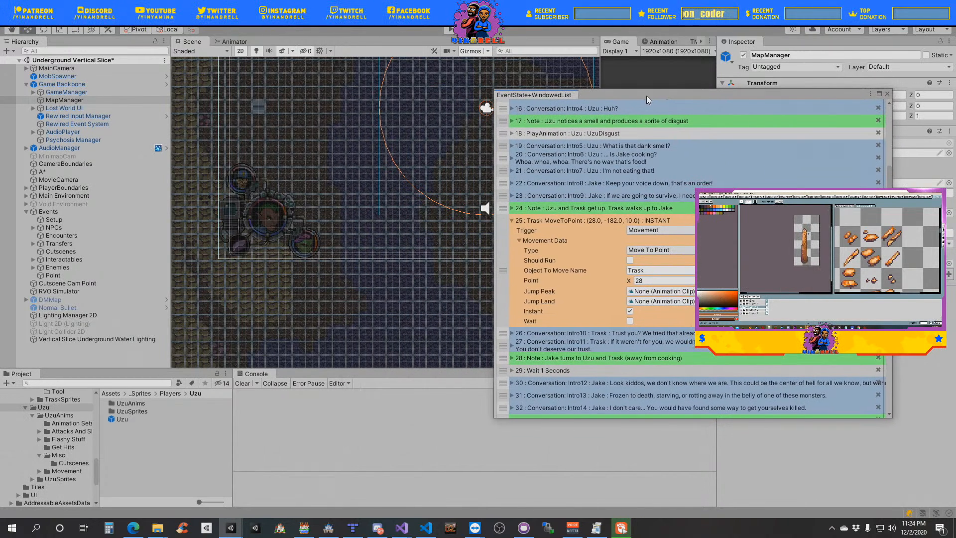
pyautogui.moveTo(647, 95); pyautogui.dragTo(647, 94)
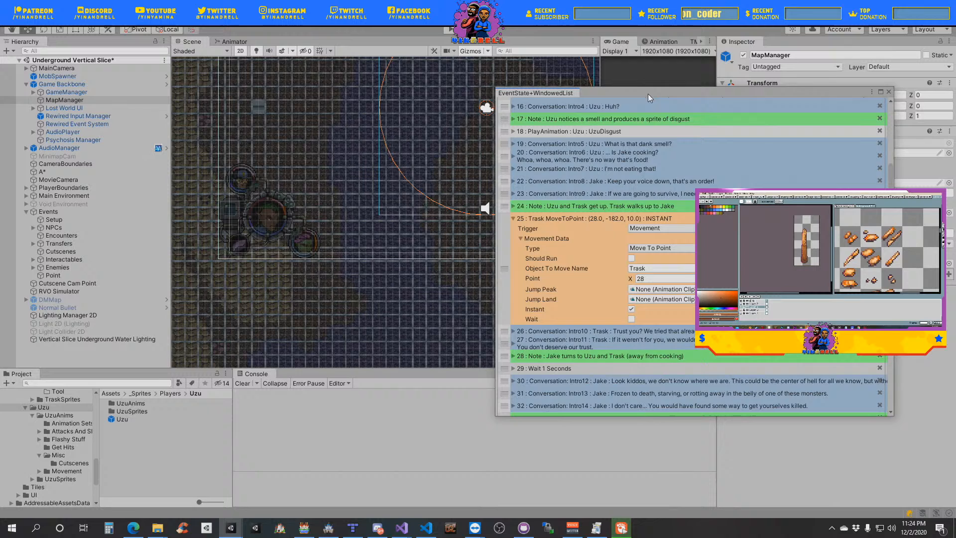
pyautogui.click(651, 280)
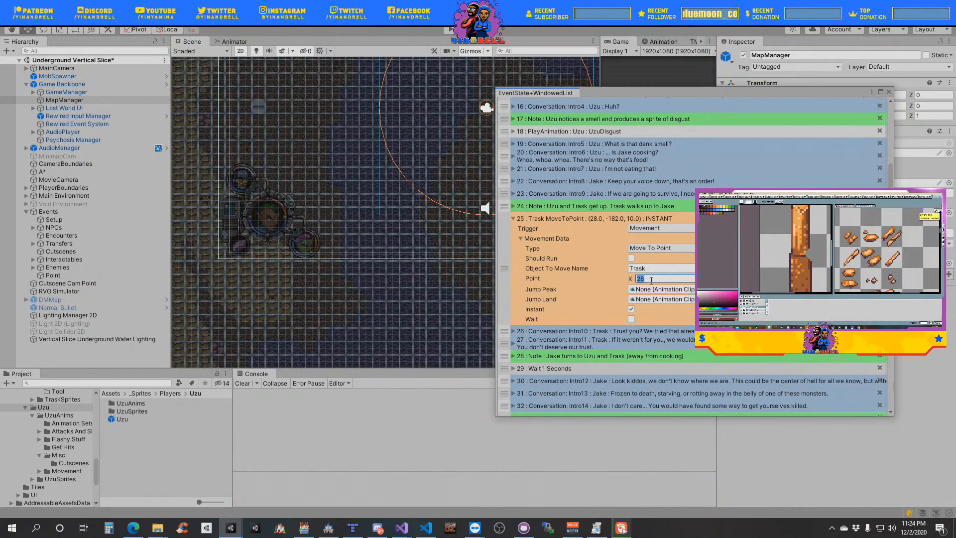
pyautogui.write('2')
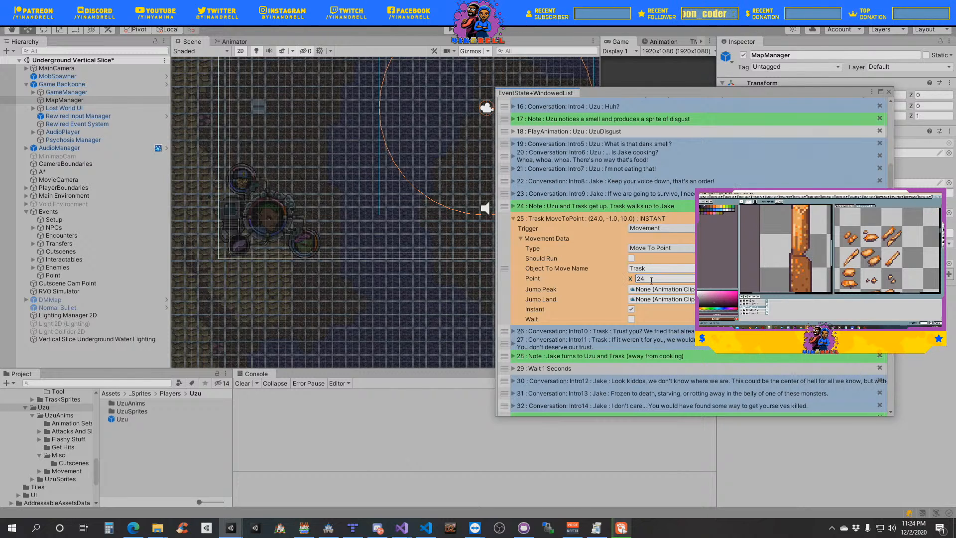
pyautogui.write('-17')
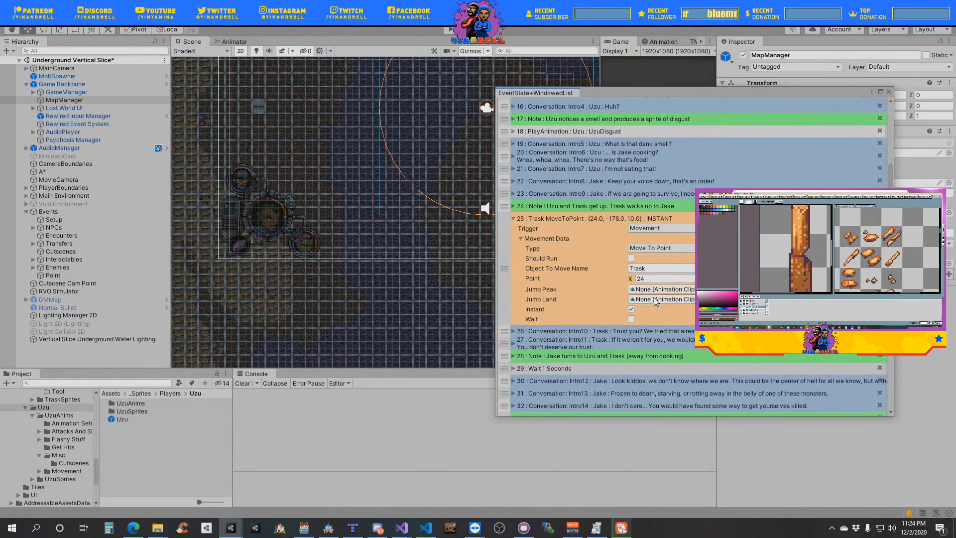
# - Turn off Instant for the Trask MoveToPoint event below the get-up note and set its speed to 3
pyautogui.click(632, 309)
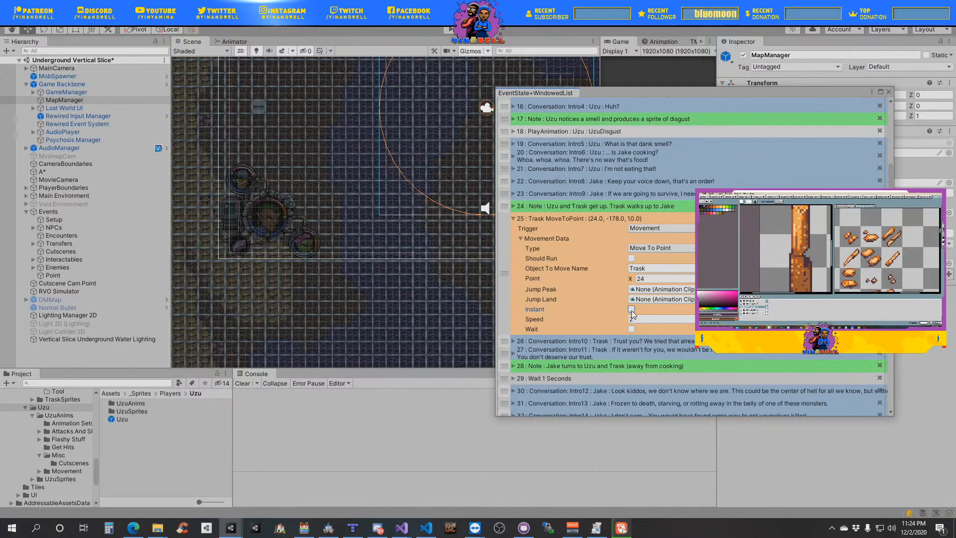
pyautogui.click(641, 319)
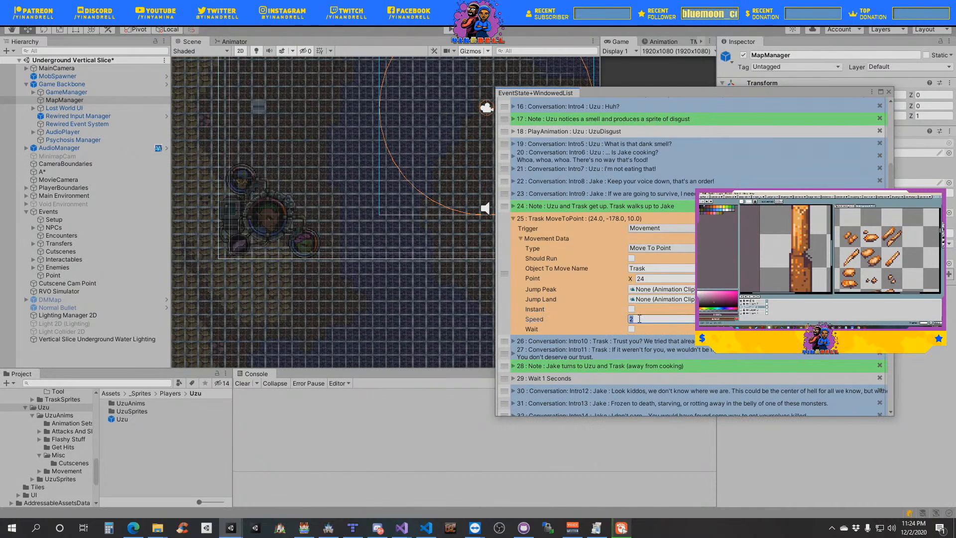
pyautogui.write('3')
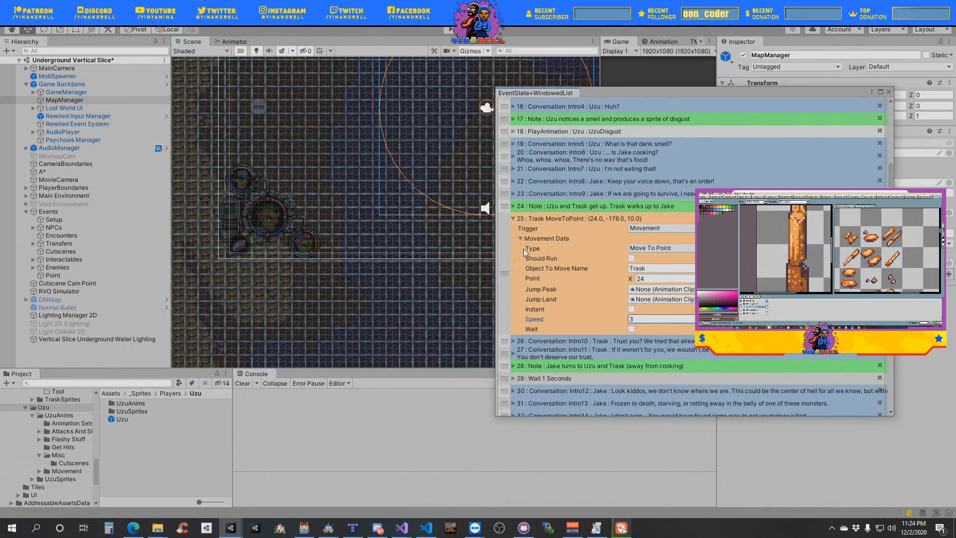
pyautogui.click(537, 238)
pyautogui.click(528, 218)
# - Duplicate the Trask MoveToPoint event below the get-up note and change the copy's movement type to Face Direction
pyautogui.rightClick(527, 221)
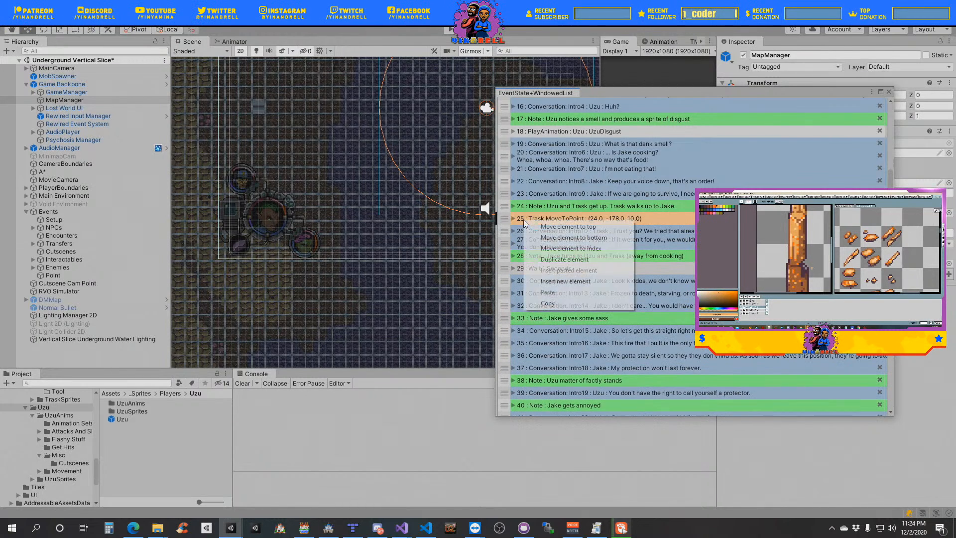
pyautogui.click(565, 259)
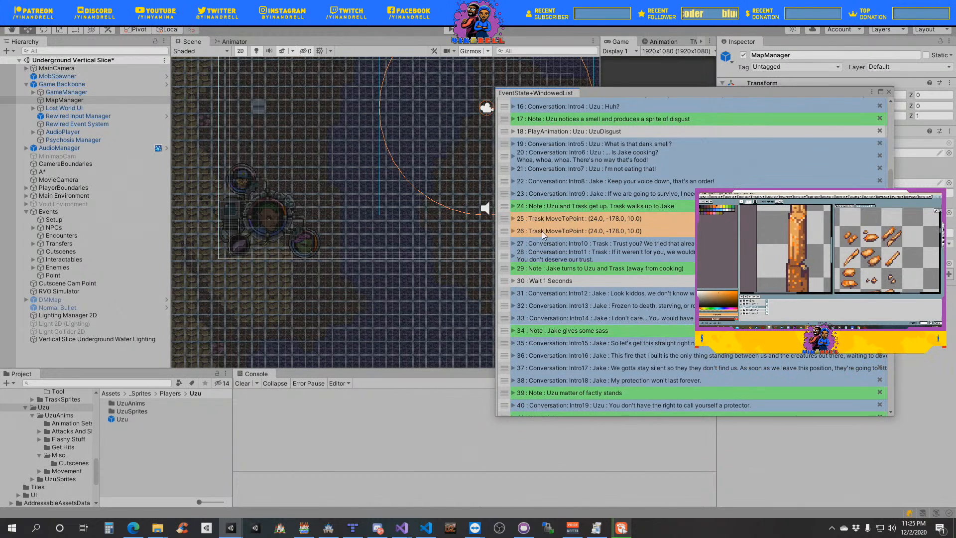
pyautogui.click(513, 231)
pyautogui.click(521, 250)
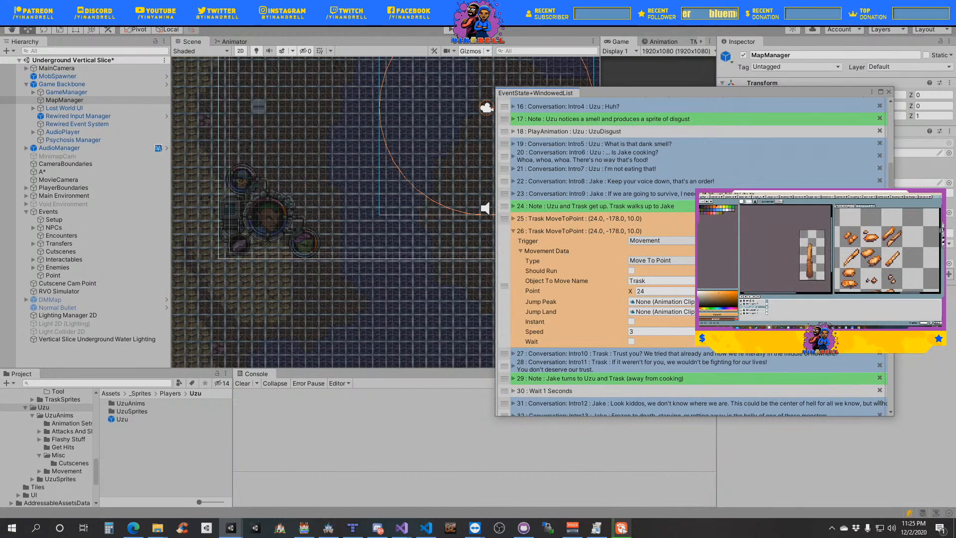
pyautogui.click(668, 241)
pyautogui.click(651, 273)
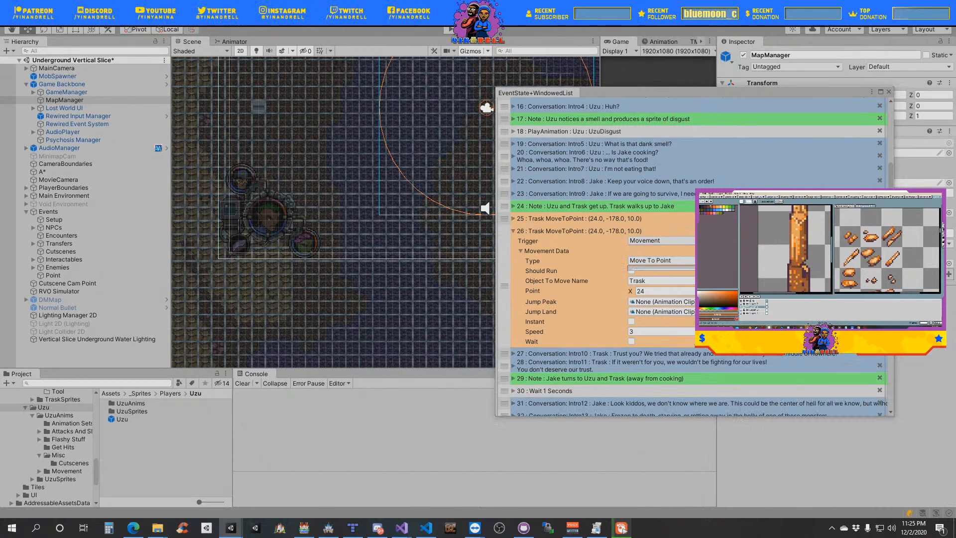
pyautogui.click(657, 261)
pyautogui.click(667, 358)
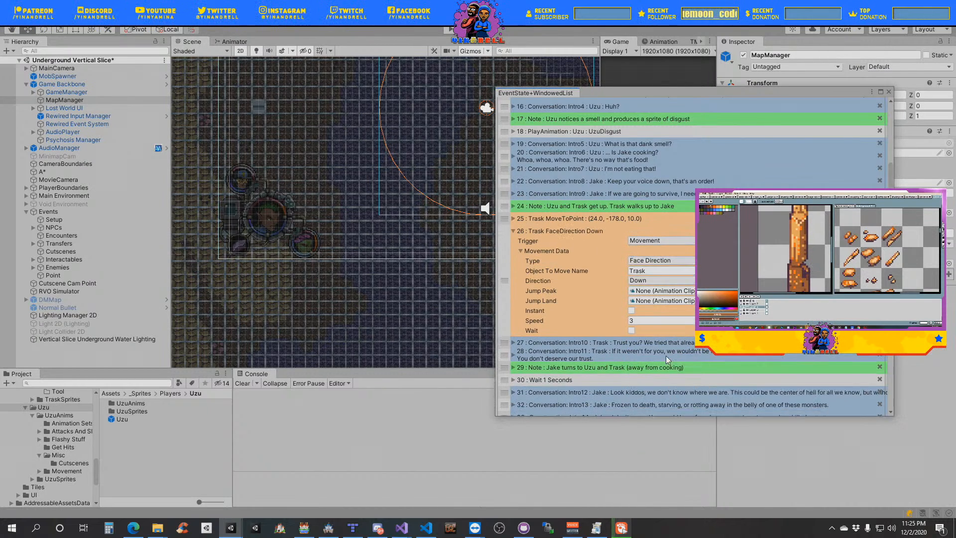
# - Make the Trask FaceDirection event face Left, with Instant and Wait enabled
pyautogui.click(655, 280)
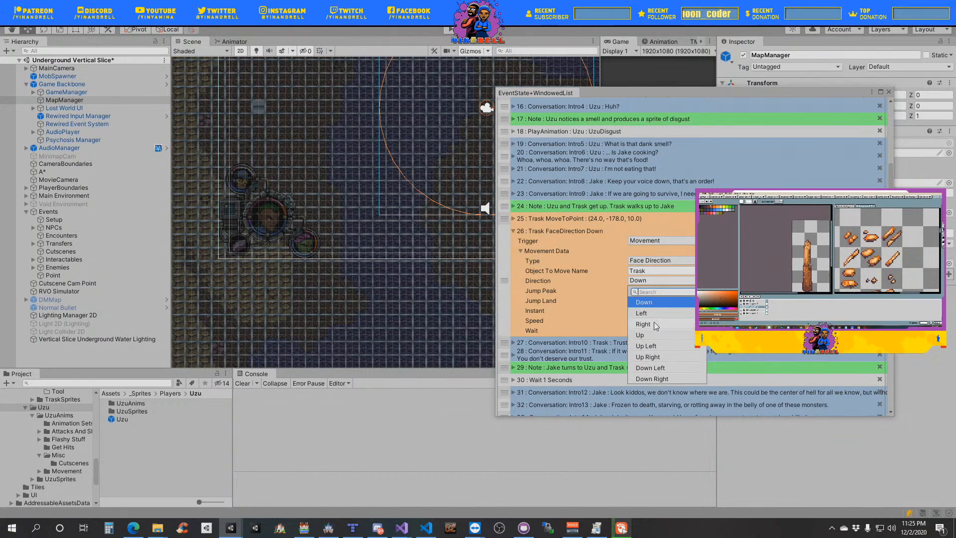
pyautogui.click(649, 315)
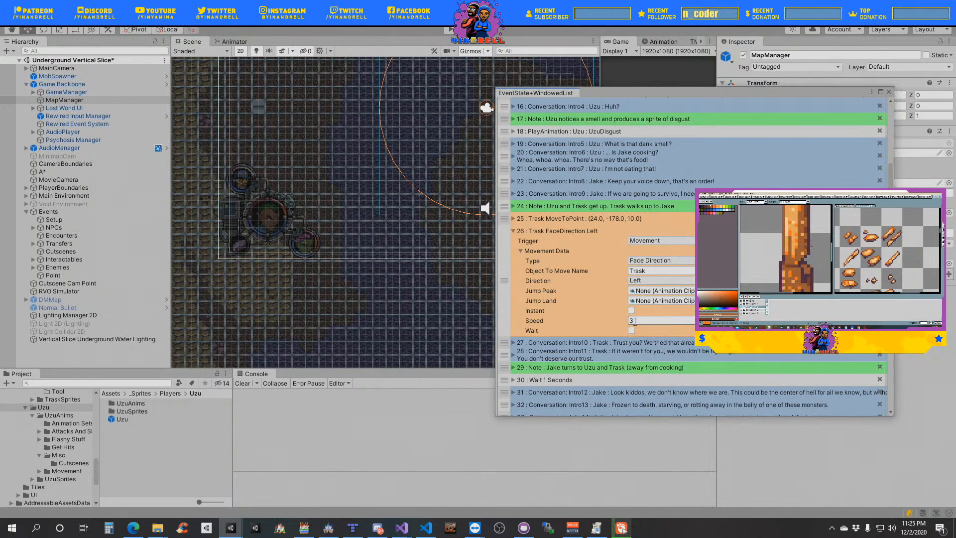
pyautogui.click(631, 310)
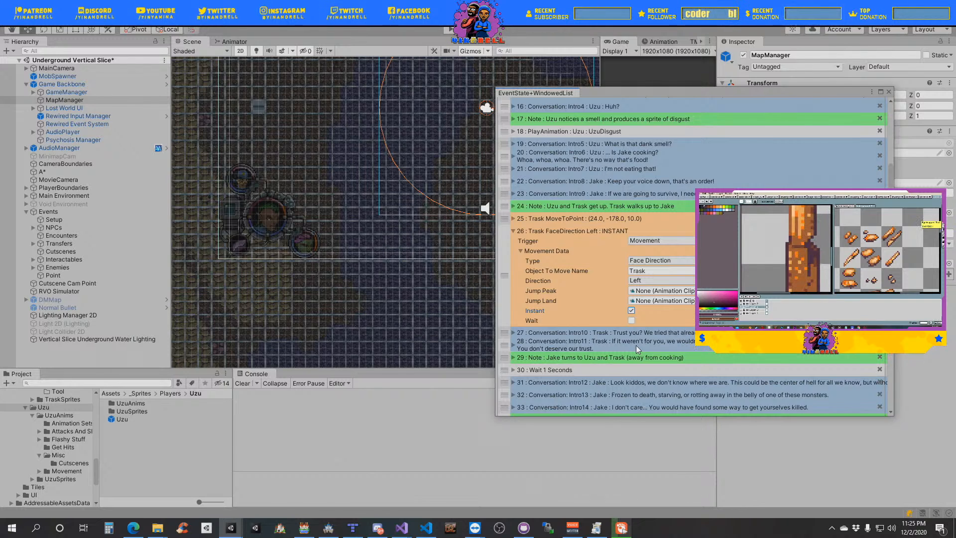
pyautogui.click(517, 232)
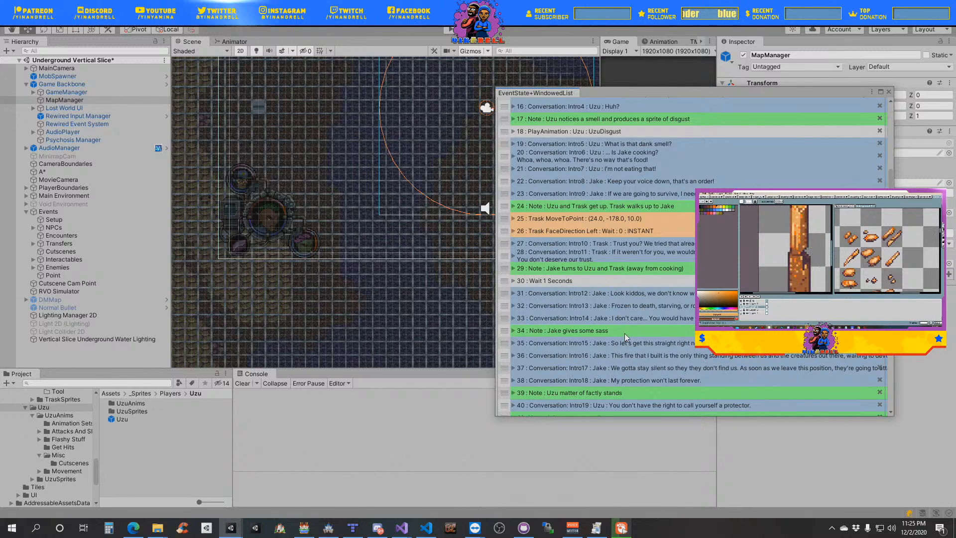
# - Start a new Graphics And Animations event of type Play Animation with the object name Jake
pyautogui.scroll(3, 624, 341)
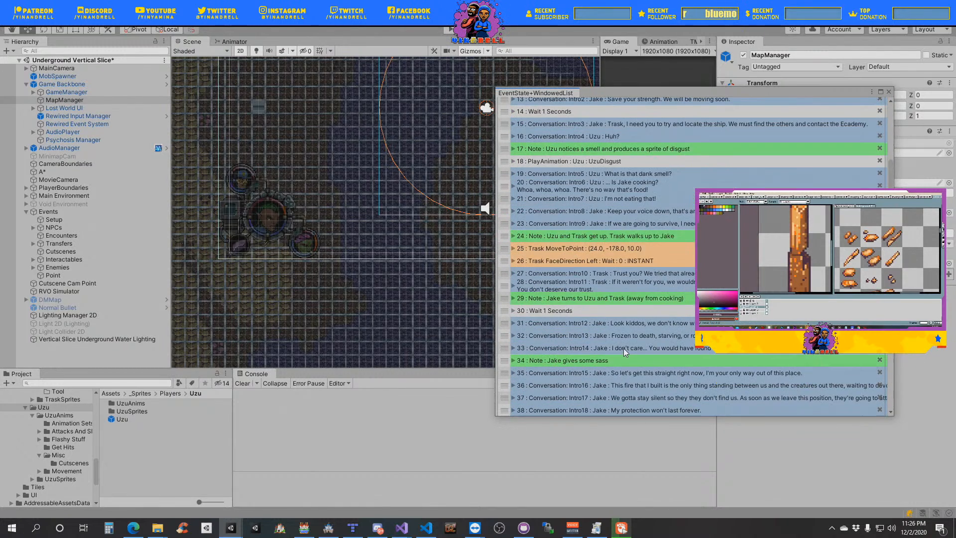
pyautogui.scroll(-10, 623, 349)
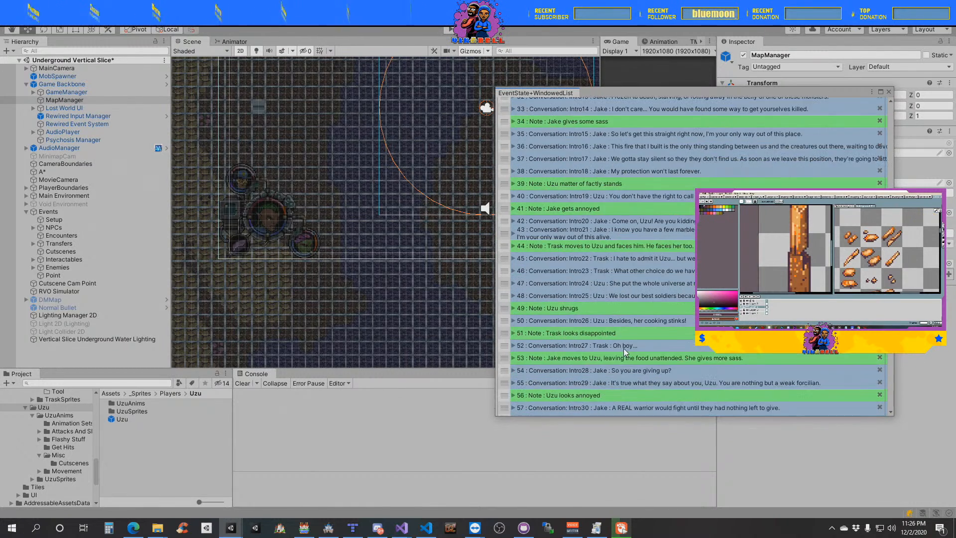
pyautogui.scroll(-6, 623, 348)
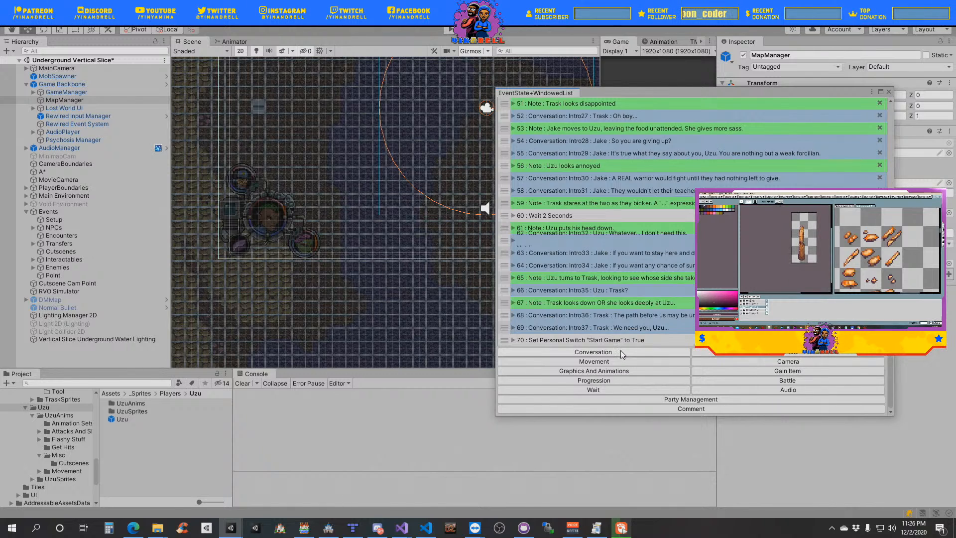
pyautogui.click(605, 371)
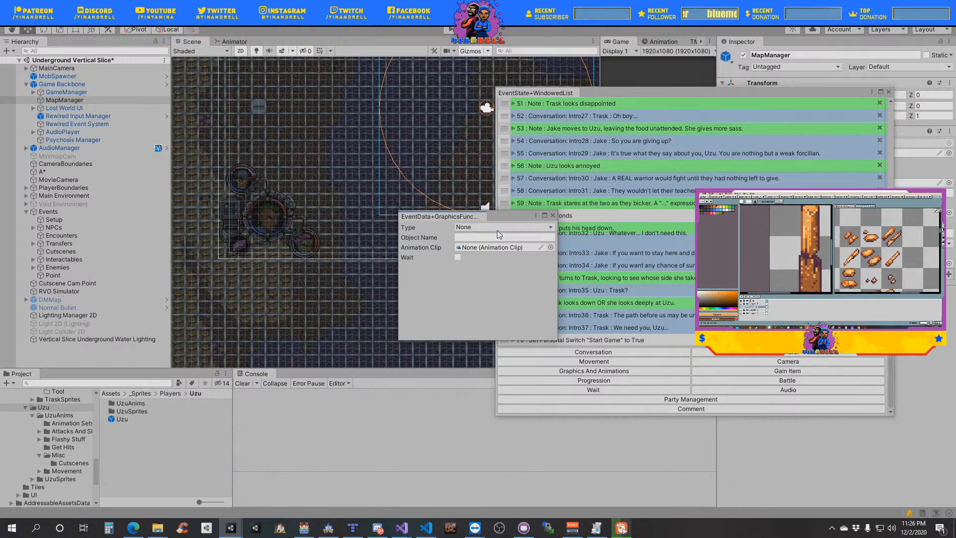
pyautogui.click(494, 228)
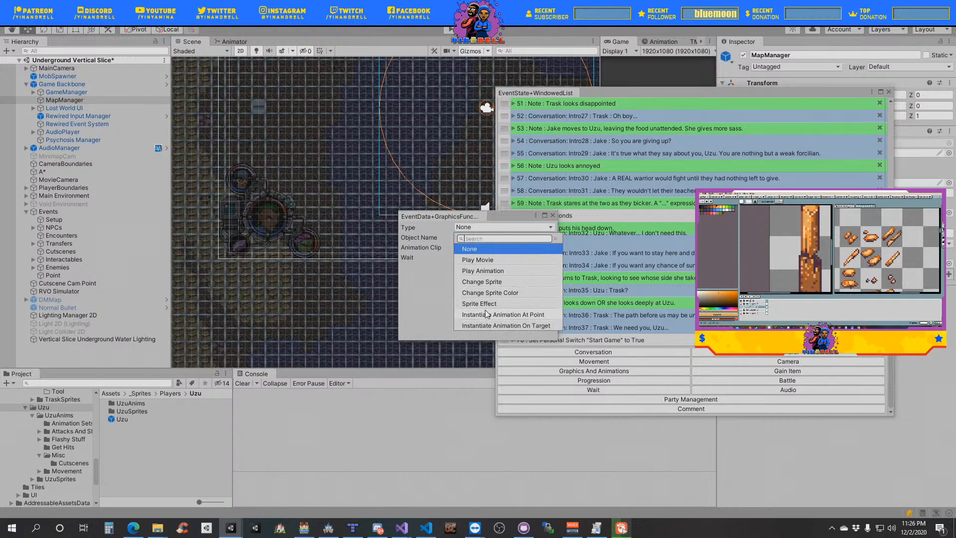
pyautogui.click(483, 270)
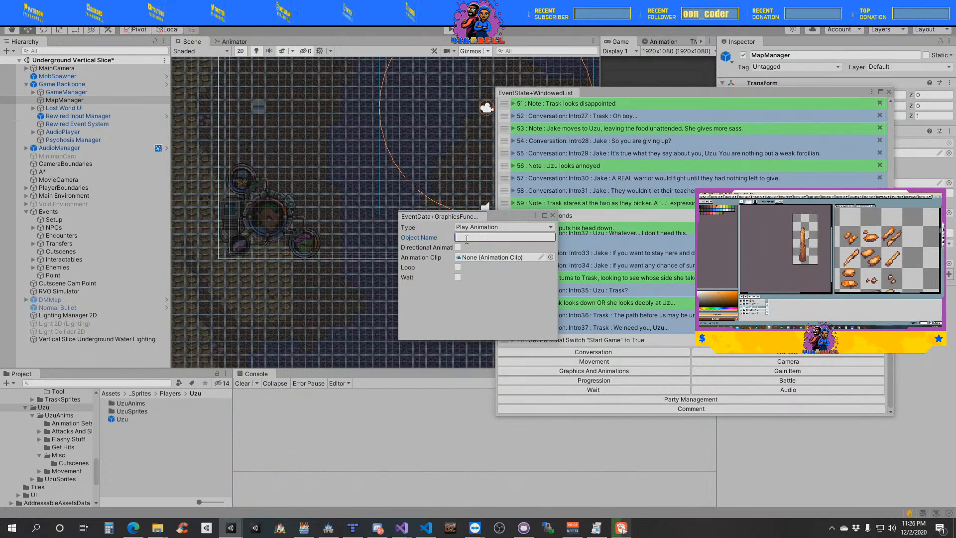
pyautogui.press('Tab')
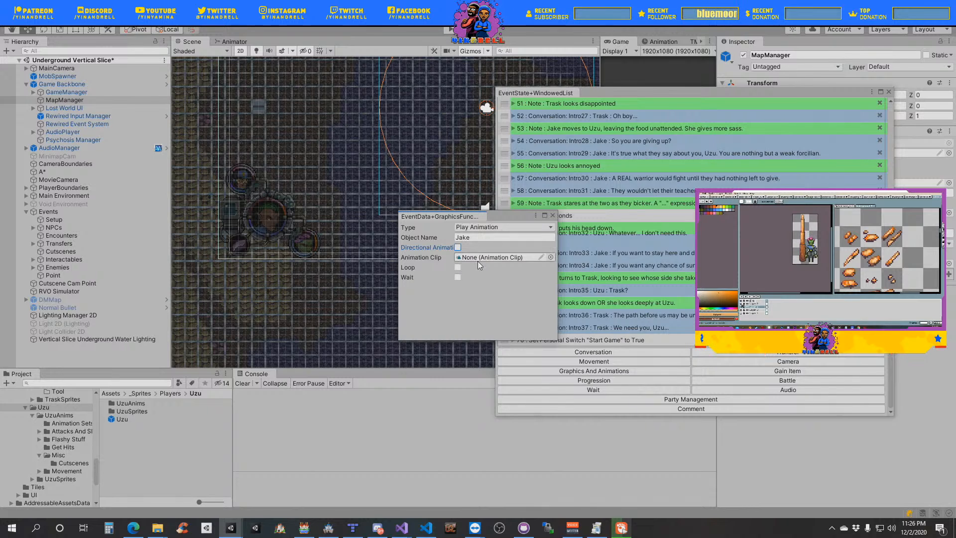
# - Open the Misc folder inside Jake's JakeAnims folder in the project assets
pyautogui.scroll(-3, 65, 428)
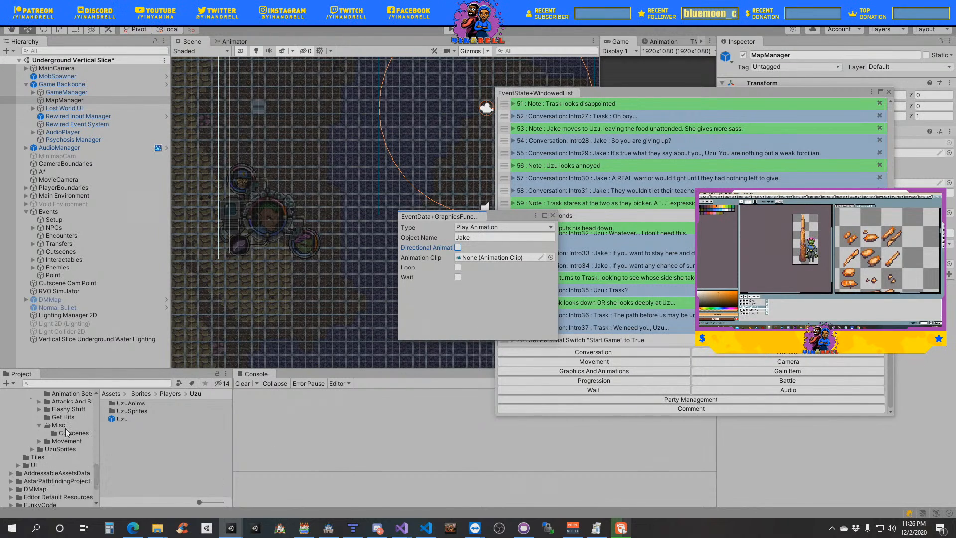
pyautogui.scroll(6, 65, 429)
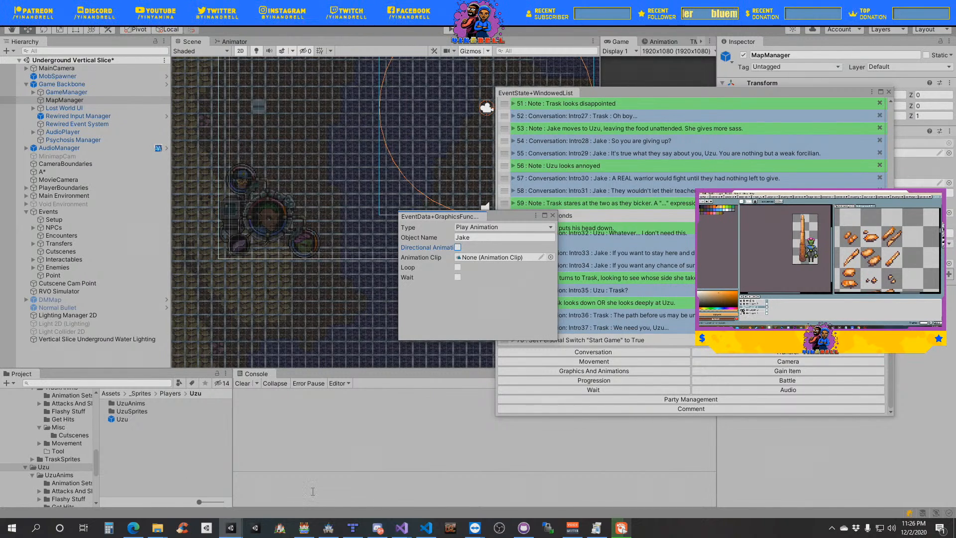
pyautogui.scroll(3, 63, 462)
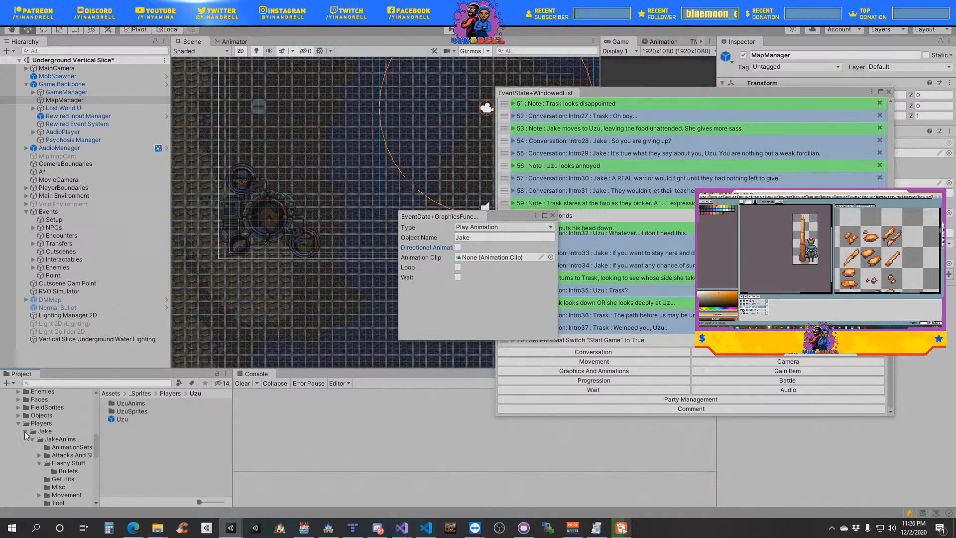
pyautogui.click(25, 432)
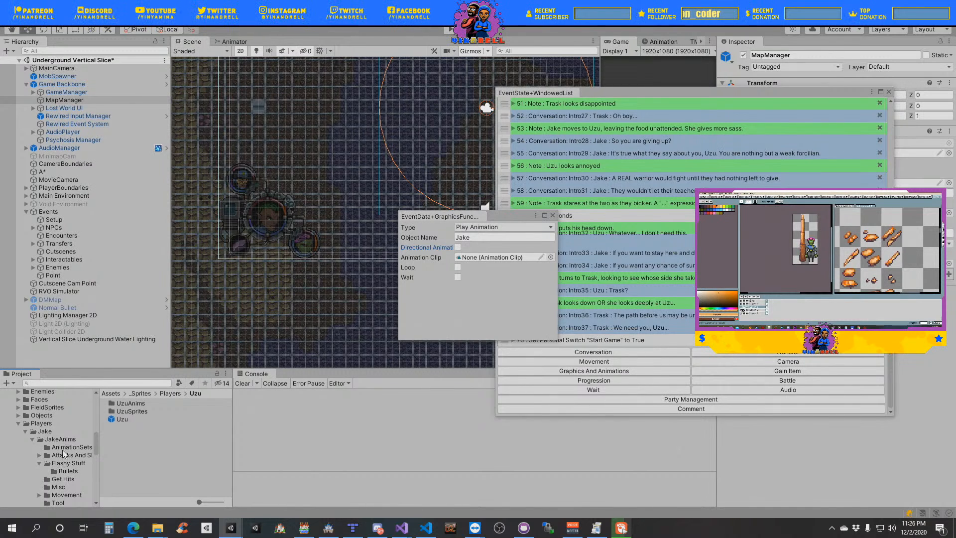
pyautogui.click(54, 486)
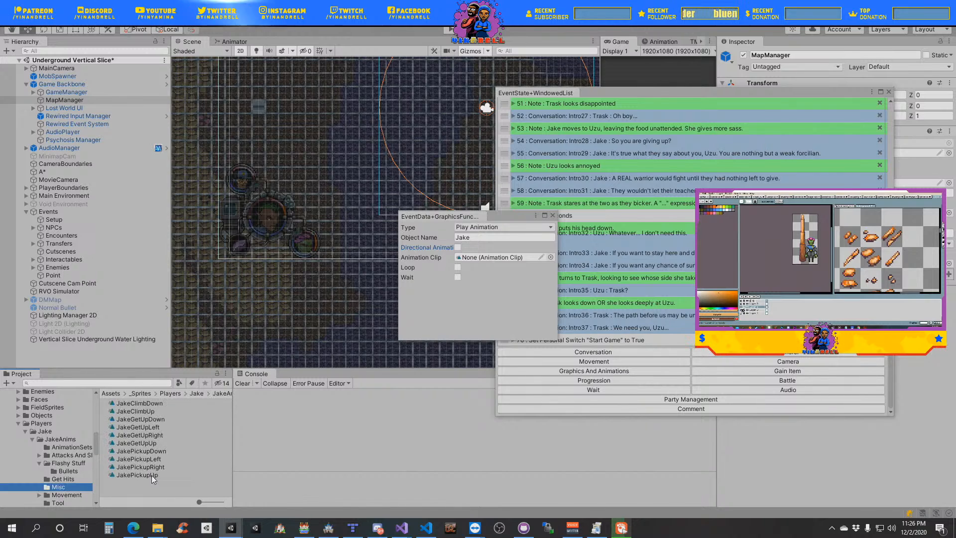
# - Duplicate the JakeGetUpLeft animation clip and rename the copy JakeLookUpFromCooking
pyautogui.click(151, 428)
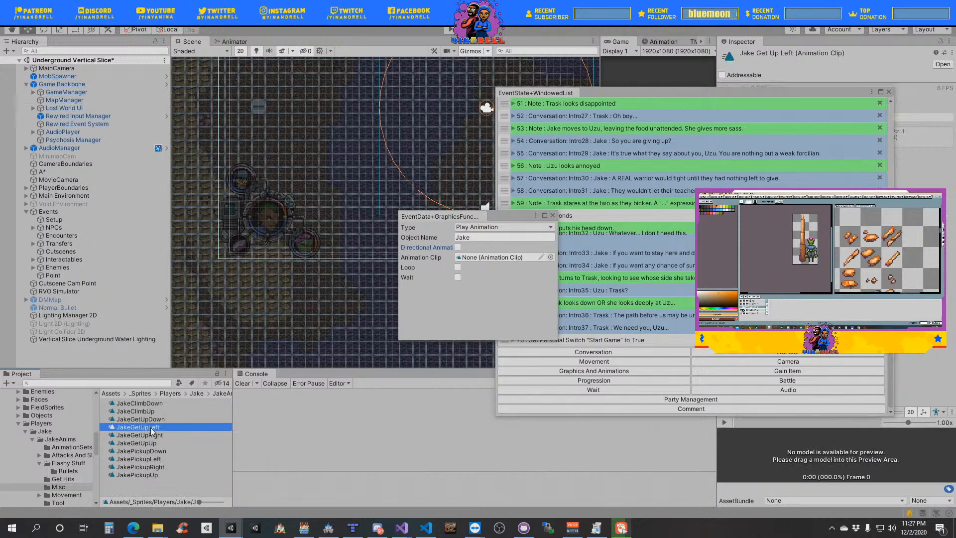
pyautogui.hotkey('ctrl', 'd')
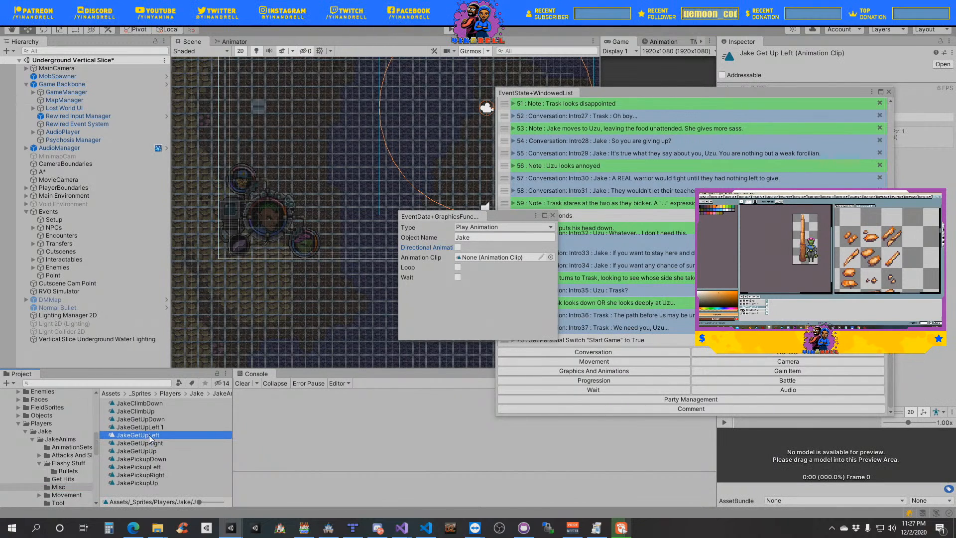
pyautogui.click(161, 427)
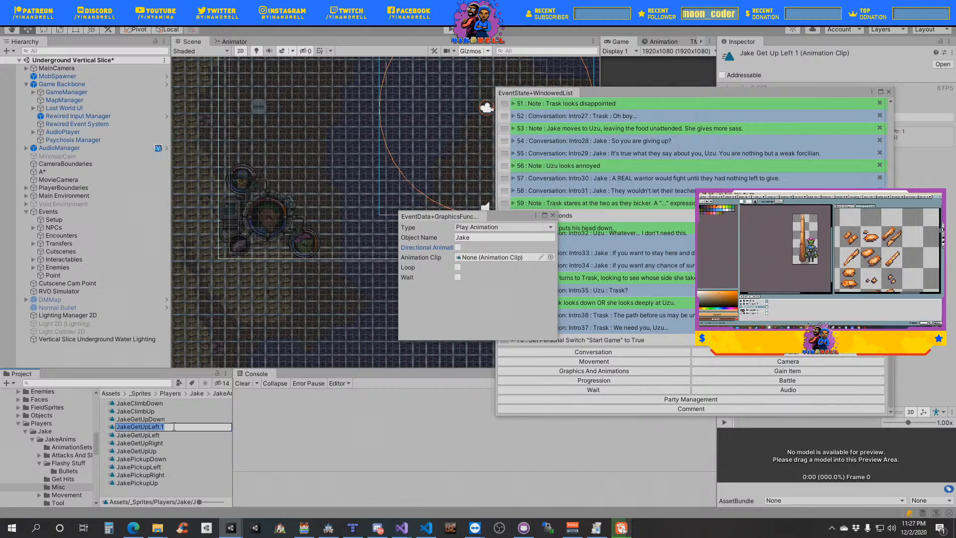
pyautogui.moveTo(170, 427); pyautogui.dragTo(157, 427)
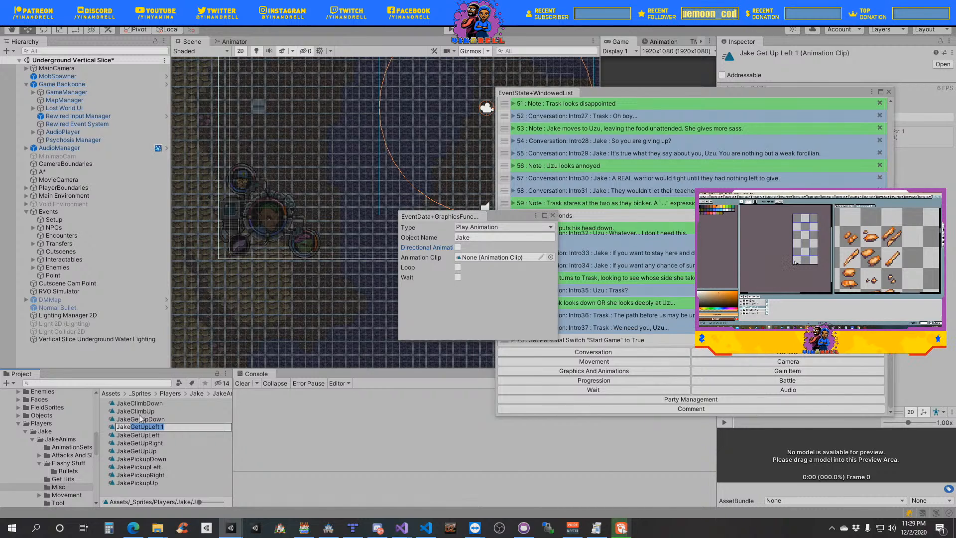
pyautogui.write('Look')
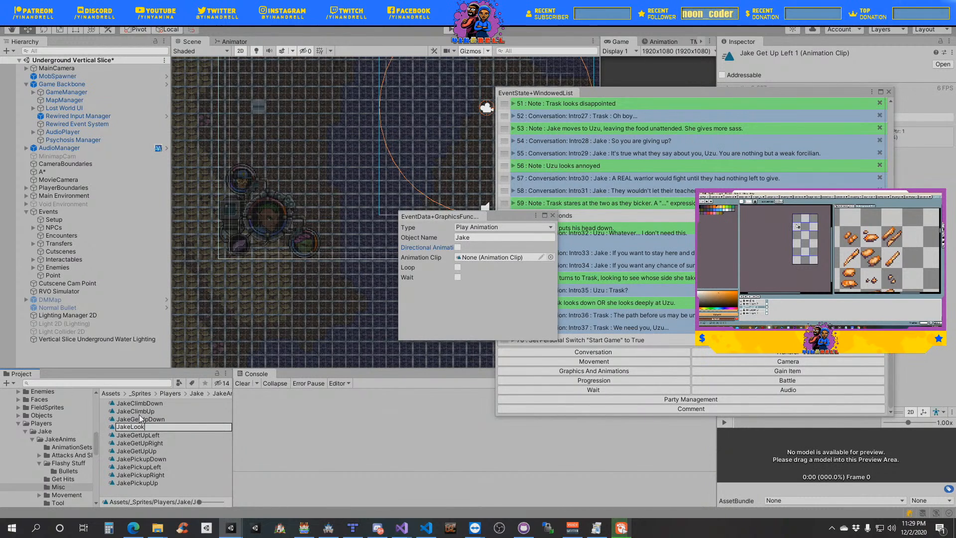
pyautogui.write(' Up')
pyautogui.press('BackSpace')
pyautogui.press('BackSpace')
pyautogui.press('BackSpace')
pyautogui.press('BackSpace')
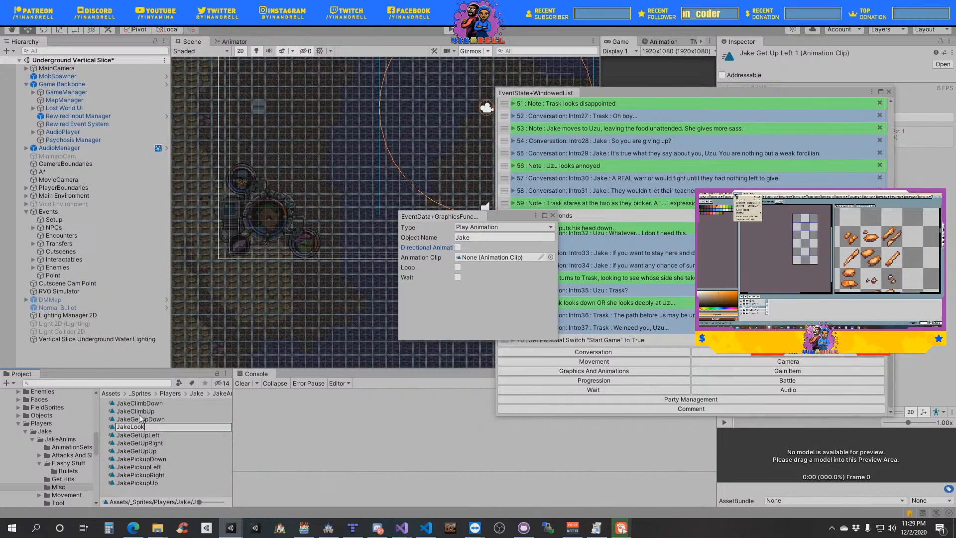
pyautogui.write('UpFro')
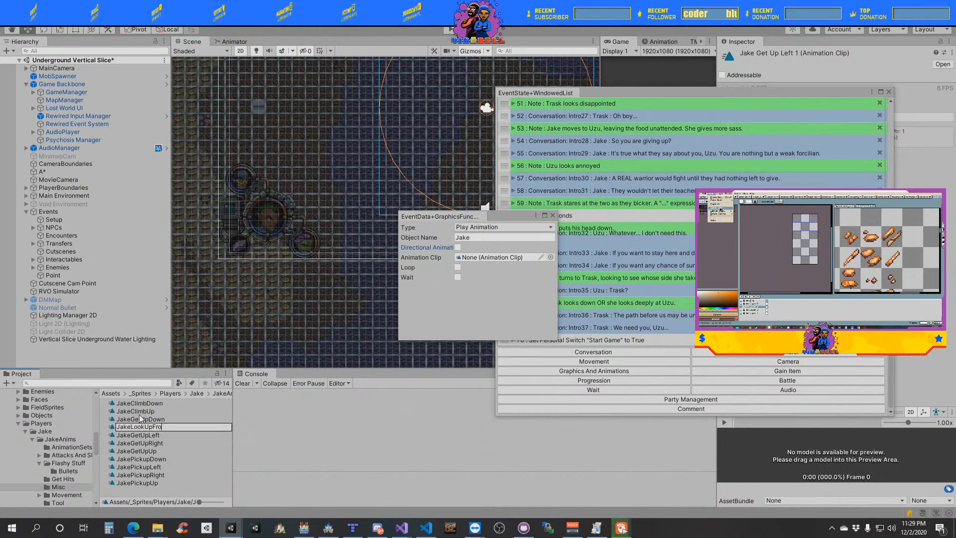
pyautogui.write('mCookign')
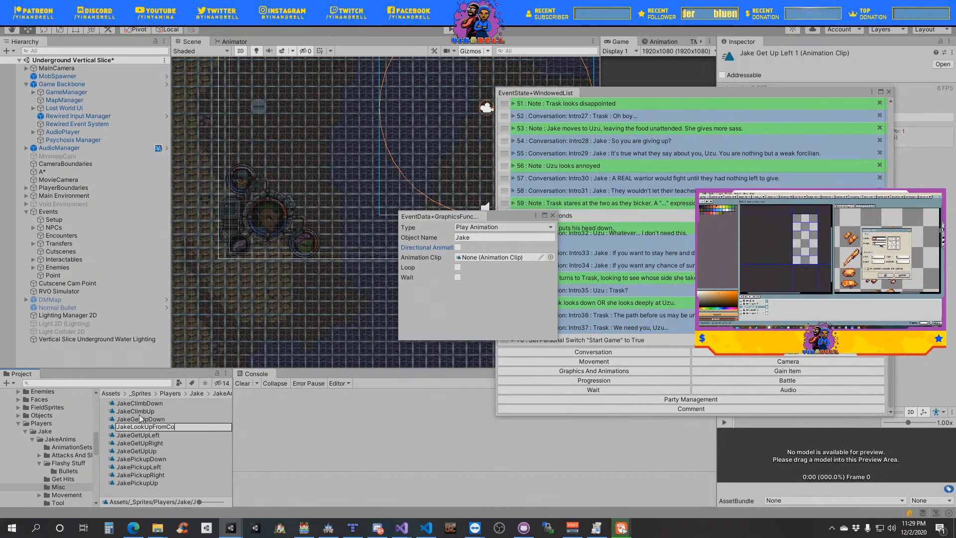
pyautogui.press('BackSpace')
pyautogui.press('BackSpace')
pyautogui.write('ng')
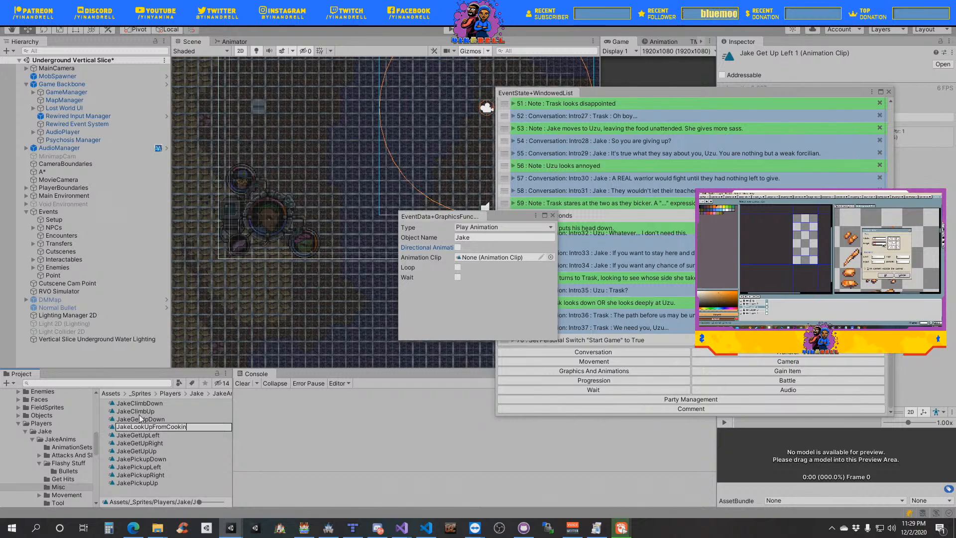
# - Create a folder named Cutscenes inside Jake's Misc animation folder
pyautogui.rightClick(142, 492)
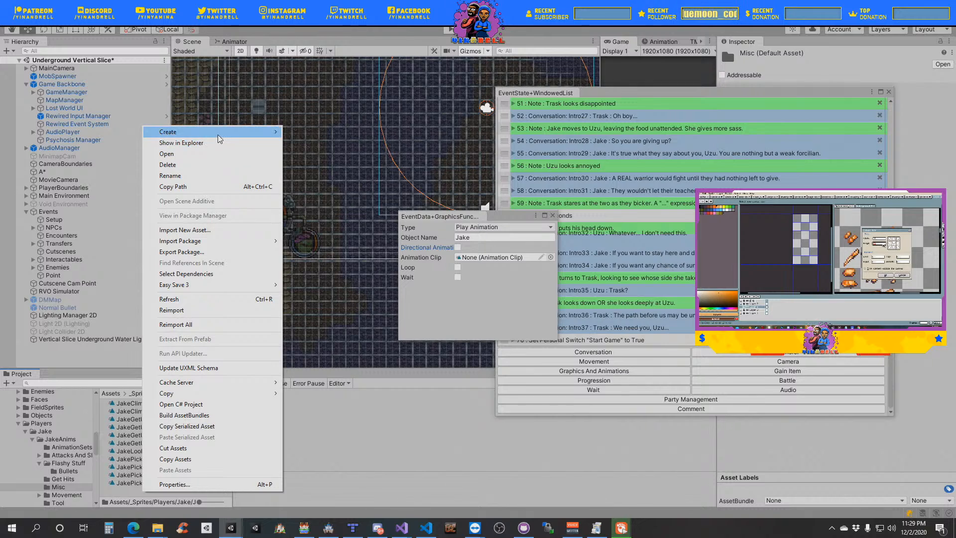
pyautogui.moveTo(239, 132)
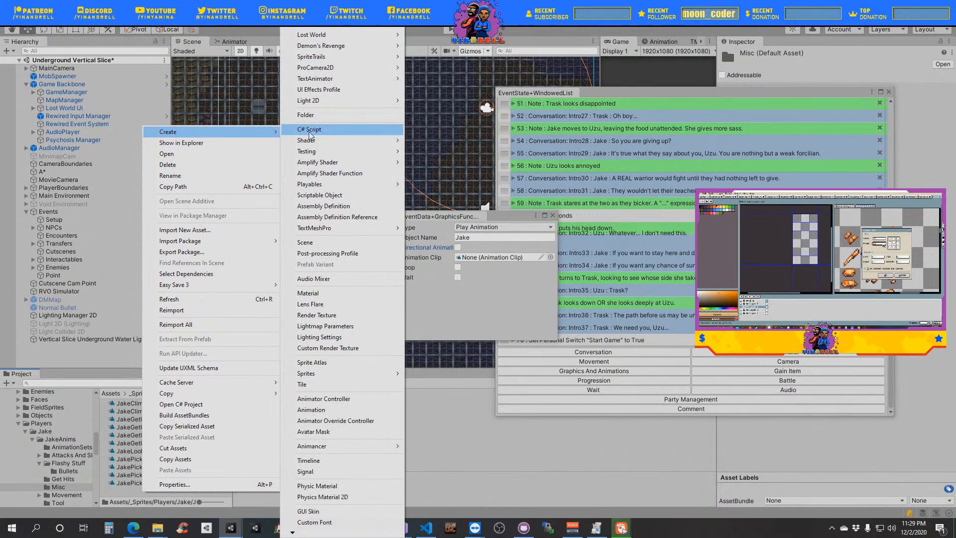
pyautogui.click(326, 116)
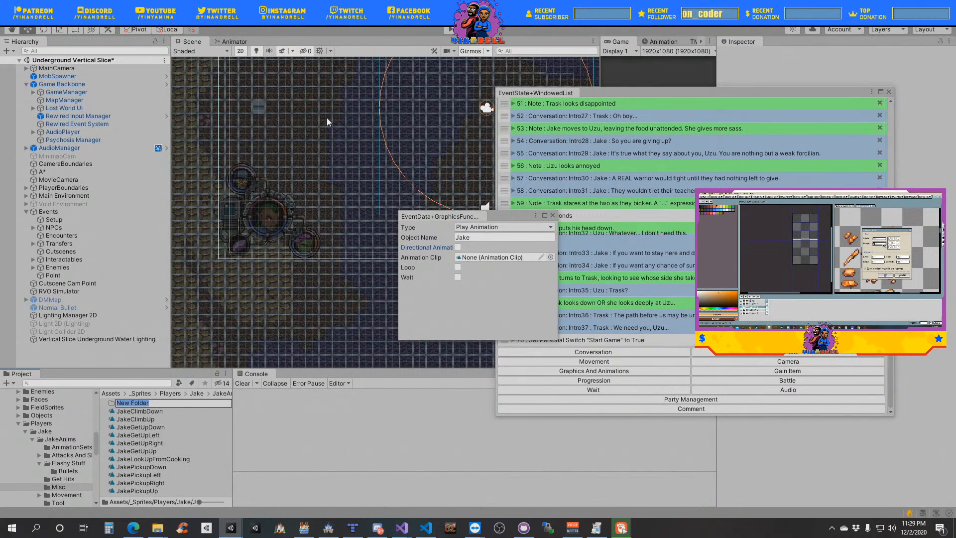
pyautogui.write('Cutscenes')
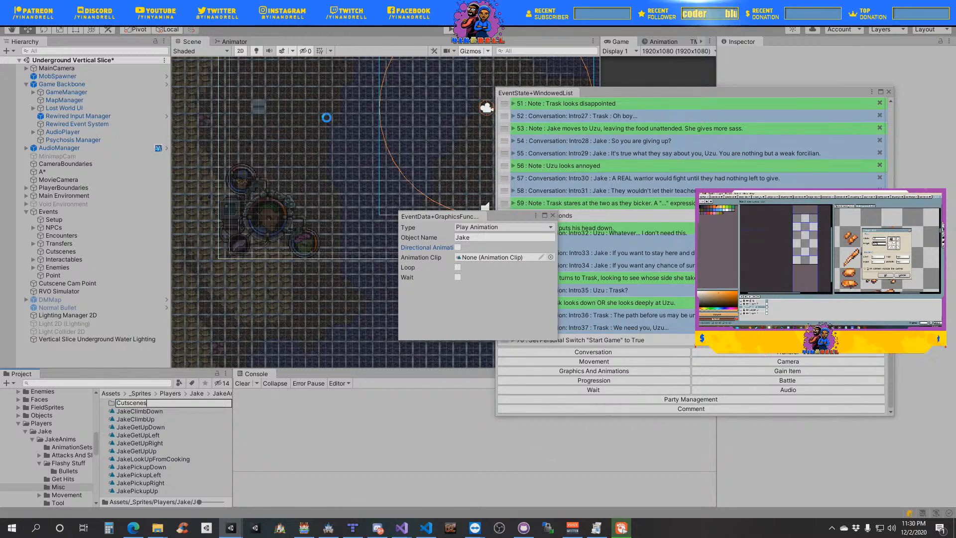
pyautogui.press('Return')
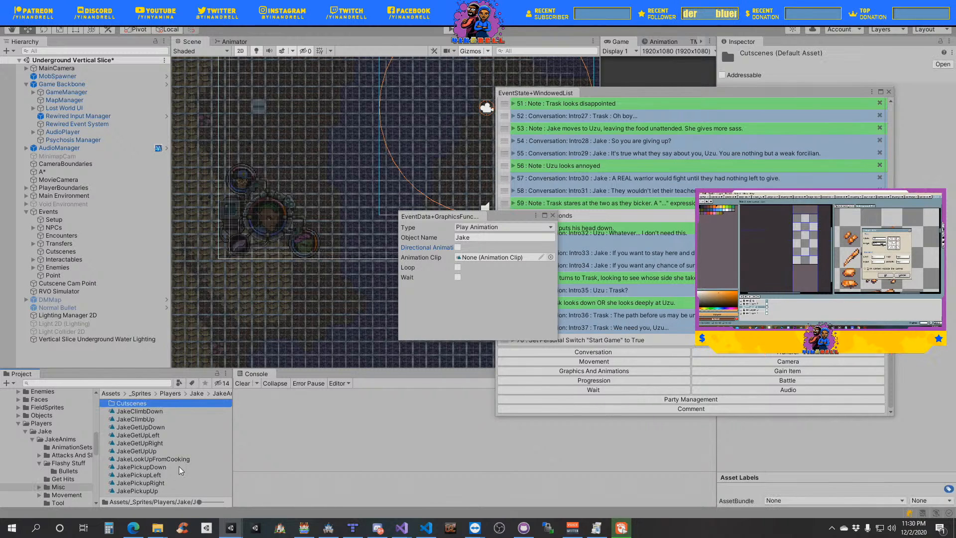
# - Move the JakeLookUpFromCooking clip into the Cutscenes folder and assign it as the animation clip of Jake's Play Animation event
pyautogui.moveTo(184, 464); pyautogui.dragTo(511, 260)
pyautogui.doubleClick(145, 405)
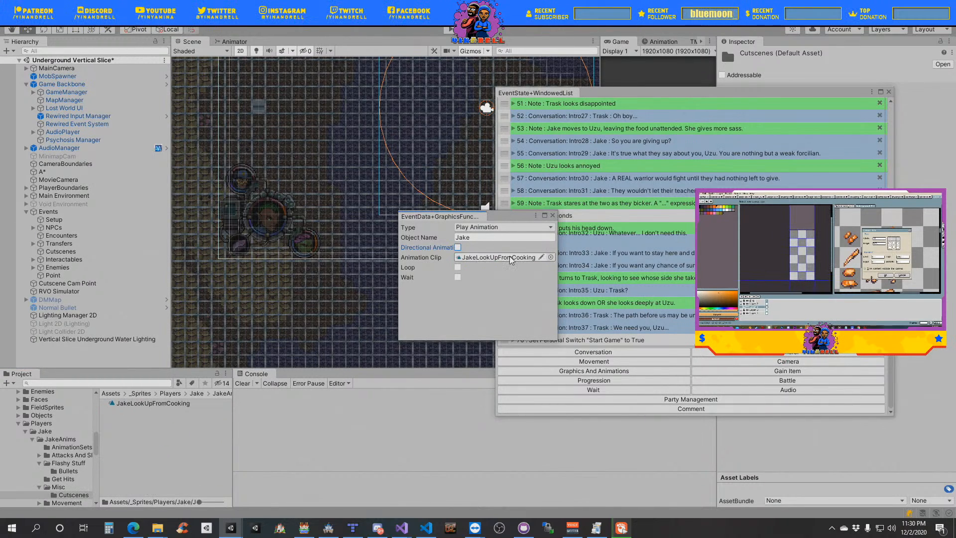
# - Enable Wait on Jake's Play Animation event and place the event right after the note "Jake turns to Uzu and Trask (away from cooking)"
pyautogui.click(458, 277)
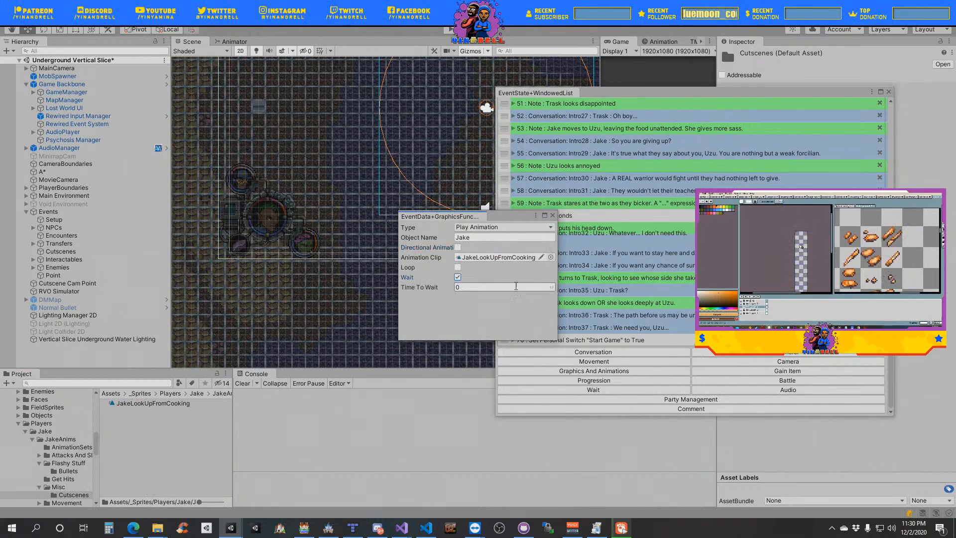
pyautogui.click(552, 217)
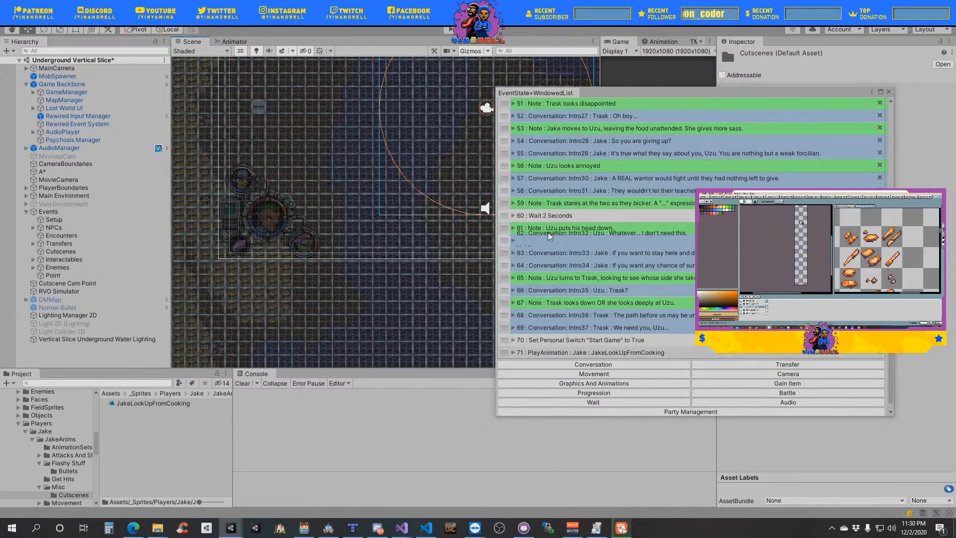
pyautogui.moveTo(504, 352); pyautogui.dragTo(538, 320)
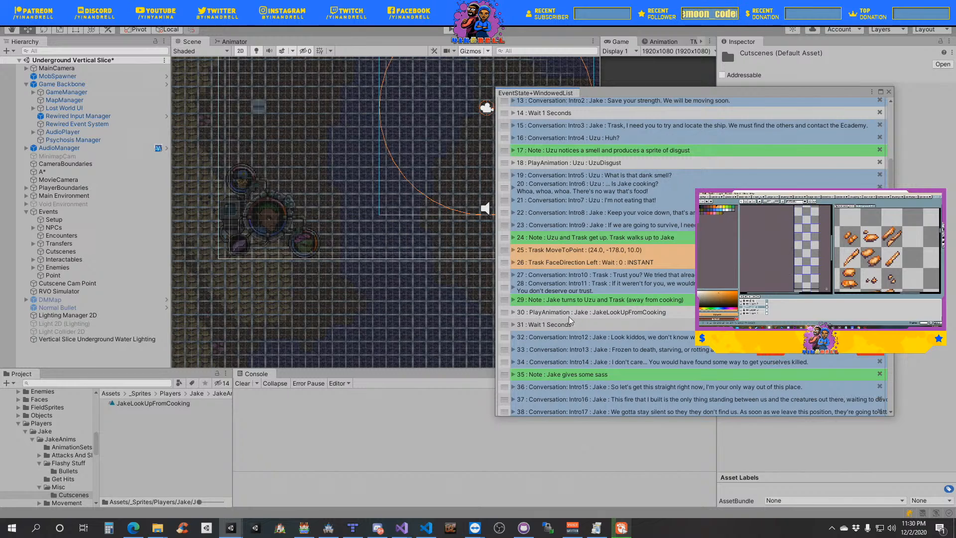
# - Duplicate the JakeLookUpFromCooking clip in Jake's Cutscenes folder and rename the copy JakeBeingSassy
pyautogui.scroll(-3, 571, 320)
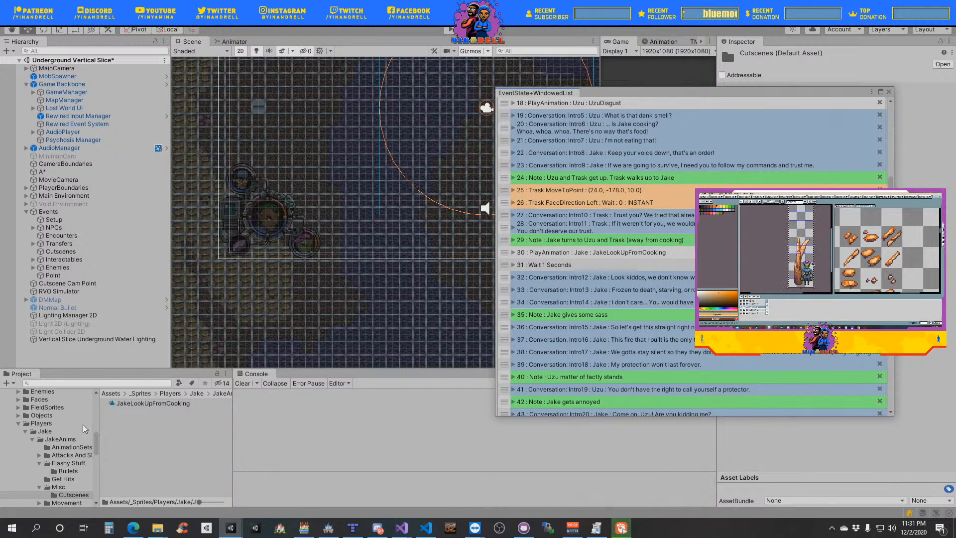
pyautogui.click(137, 403)
pyautogui.hotkey('ctrl', 'd')
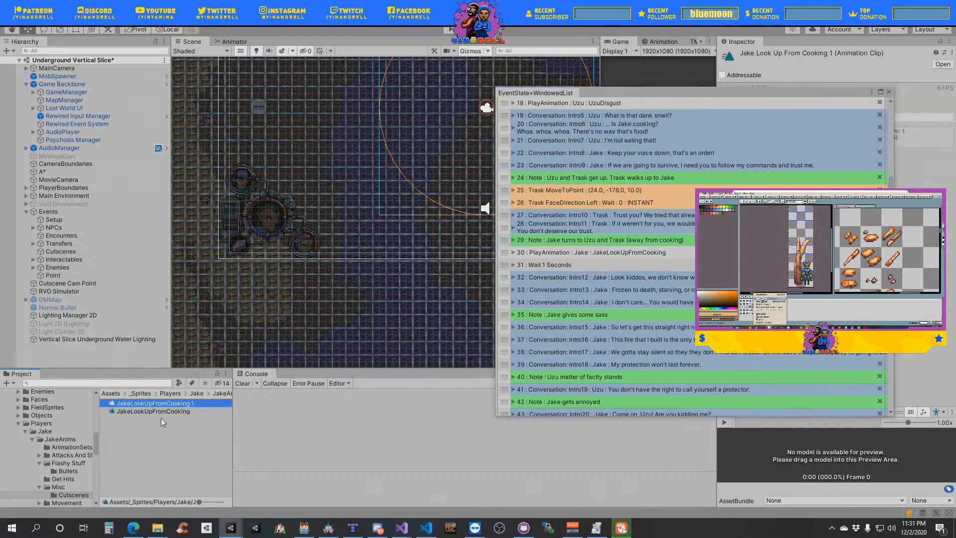
pyautogui.click(177, 404)
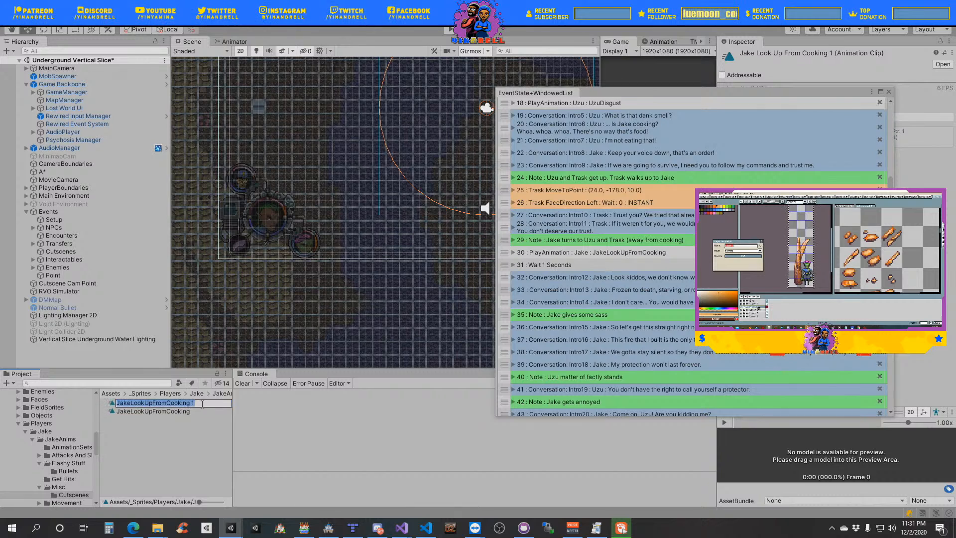
pyautogui.moveTo(190, 404); pyautogui.dragTo(140, 406)
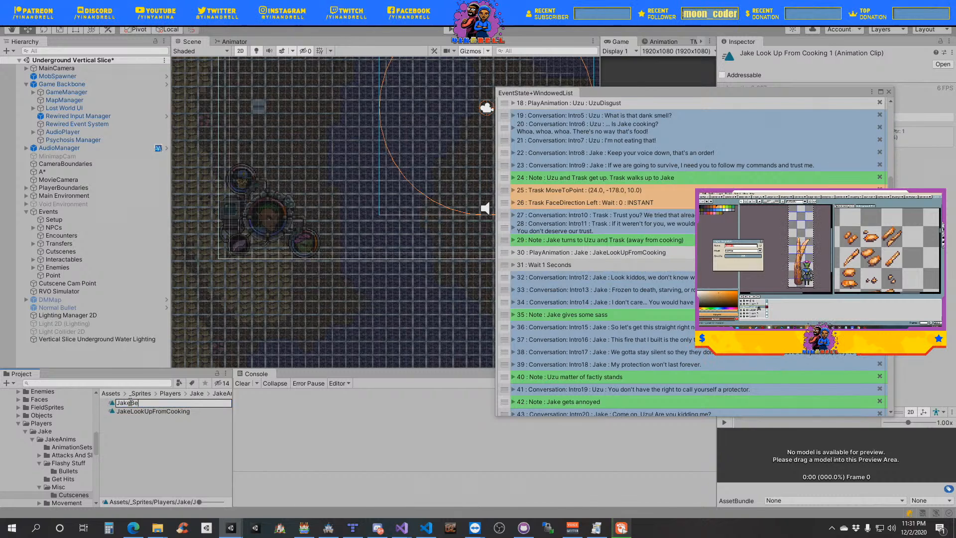
pyautogui.write('BeingSassy')
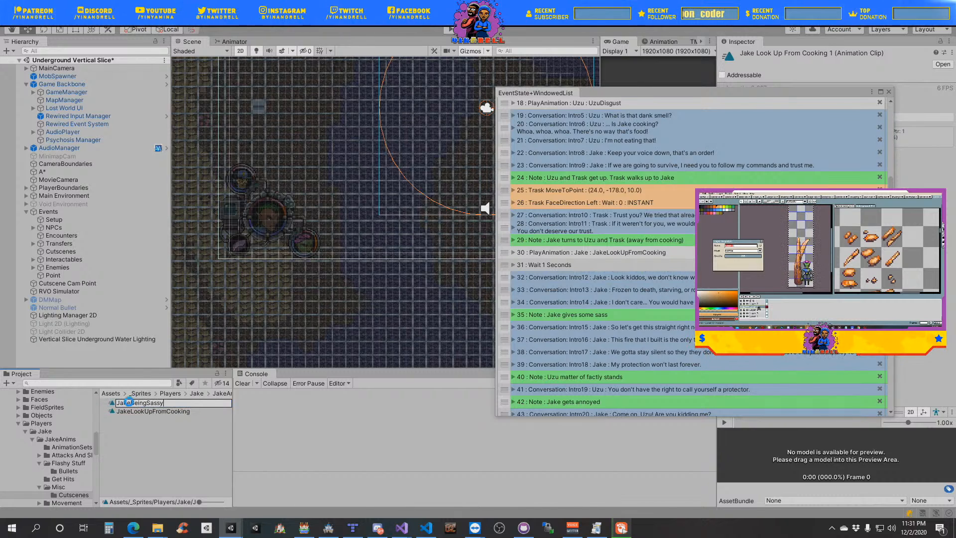
pyautogui.press('Return')
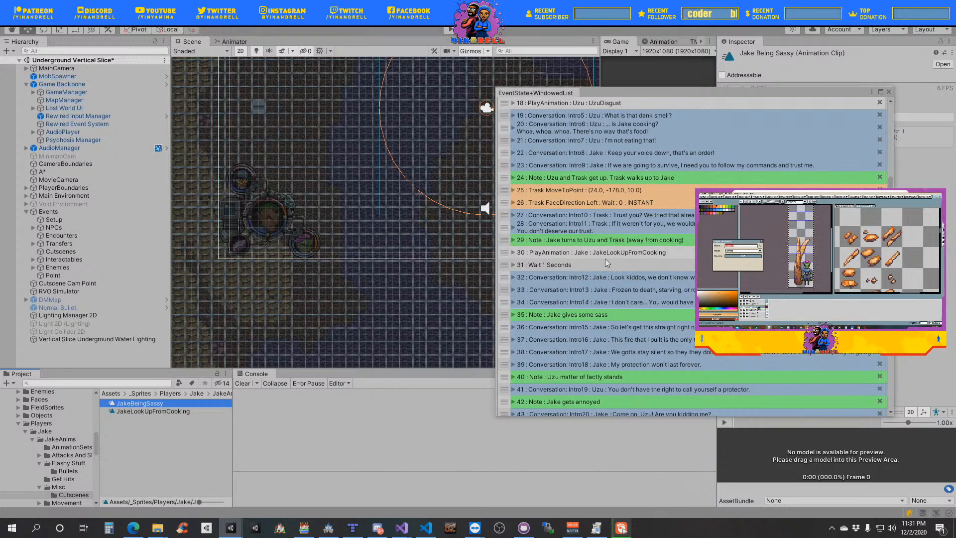
# - Duplicate the JakeLookUpFromCooking Play Animation event and place the copy right after the note "Jake gives some sass"
pyautogui.rightClick(506, 256)
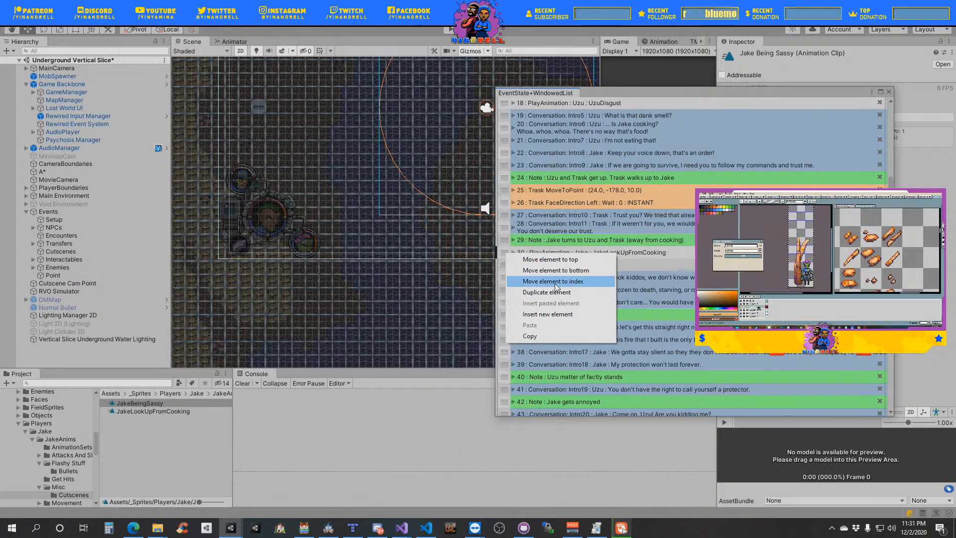
pyautogui.click(555, 293)
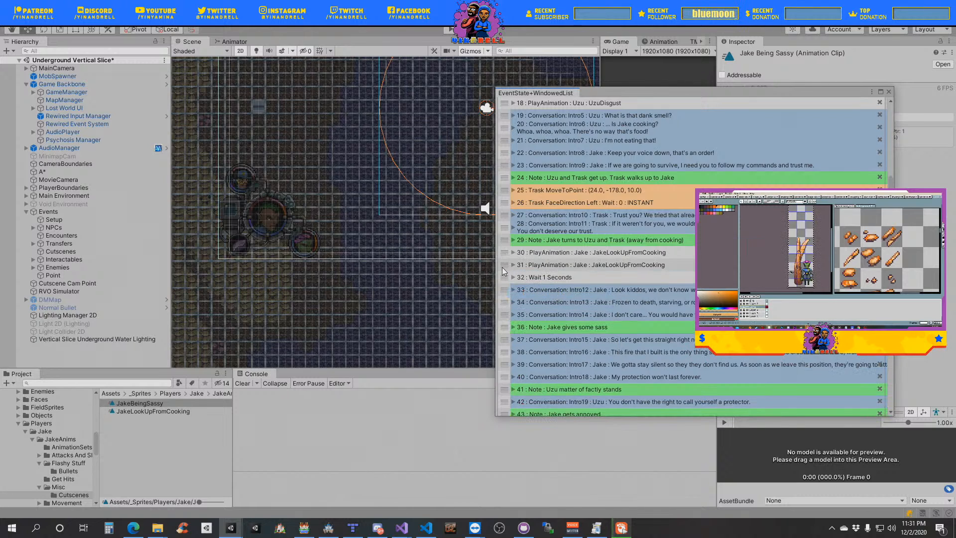
pyautogui.moveTo(504, 269); pyautogui.dragTo(509, 332)
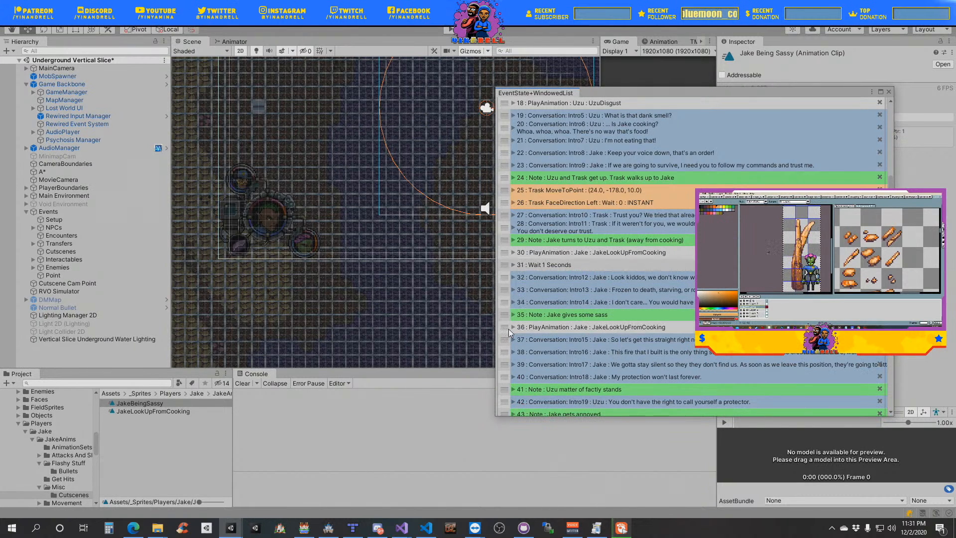
# - Assign the JakeBeingSassy clip to the Play Animation event below the sass note, leaving the event collapsed
pyautogui.click(512, 327)
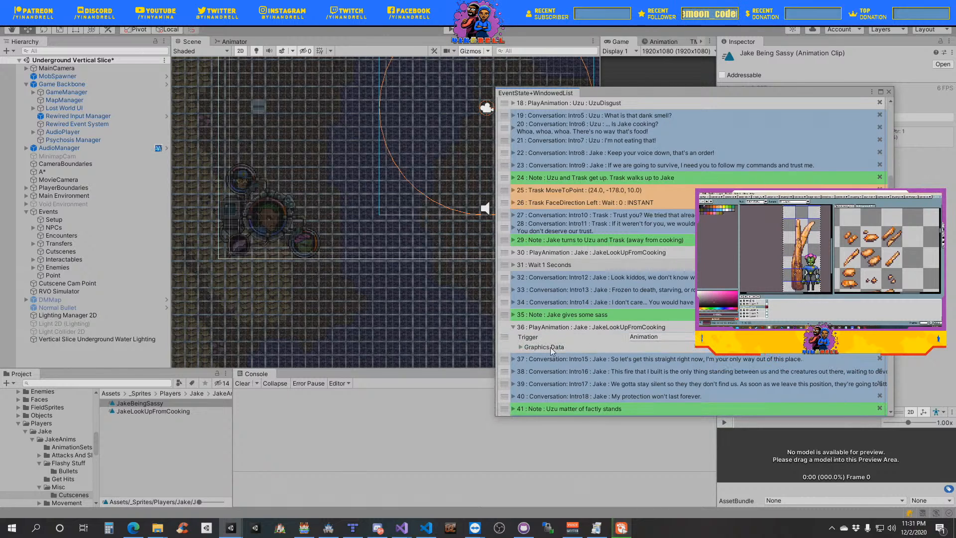
pyautogui.scroll(-3, 608, 313)
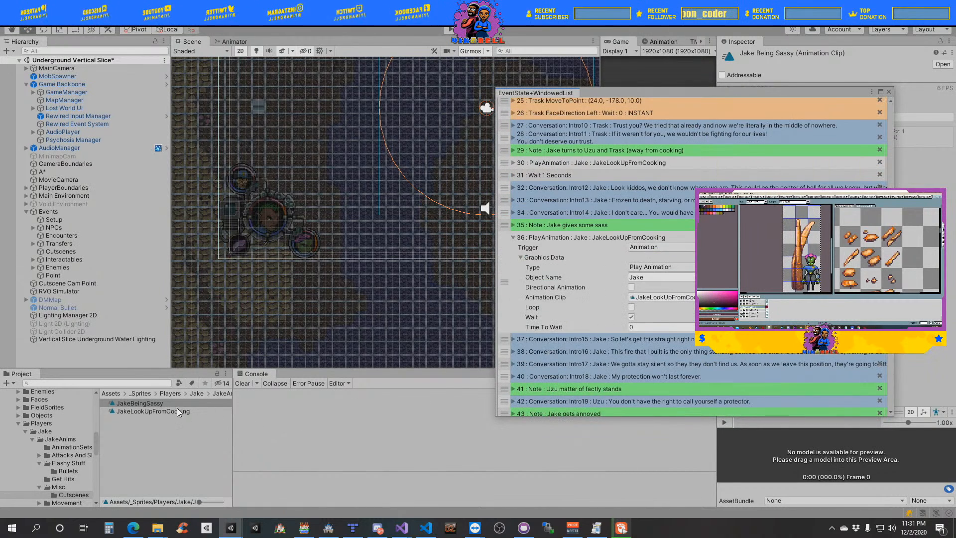
pyautogui.moveTo(147, 402); pyautogui.dragTo(687, 298)
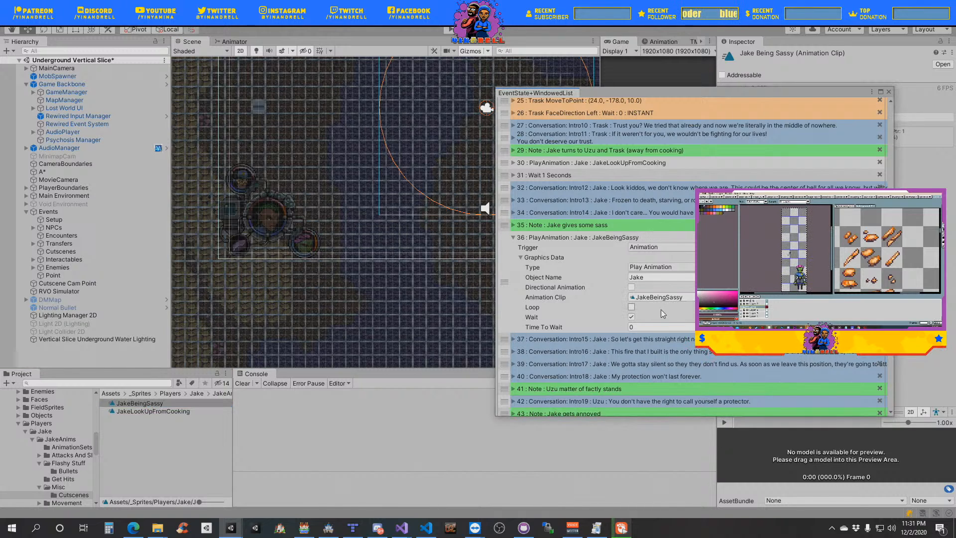
pyautogui.click(531, 258)
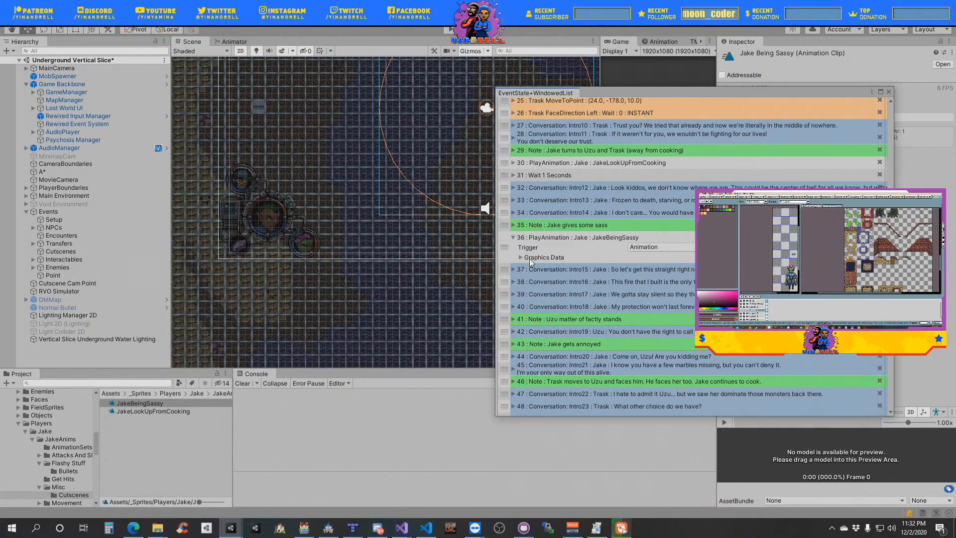
pyautogui.click(521, 258)
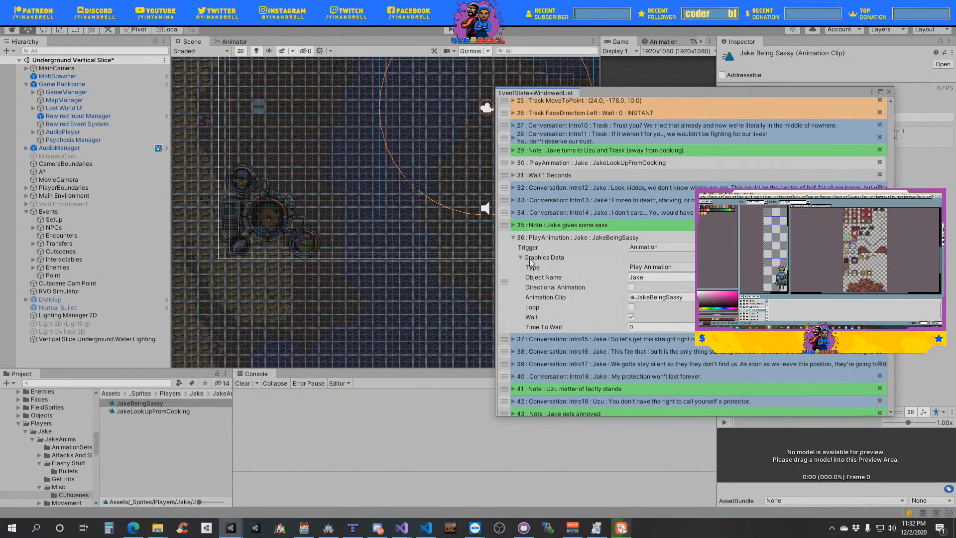
pyautogui.click(531, 261)
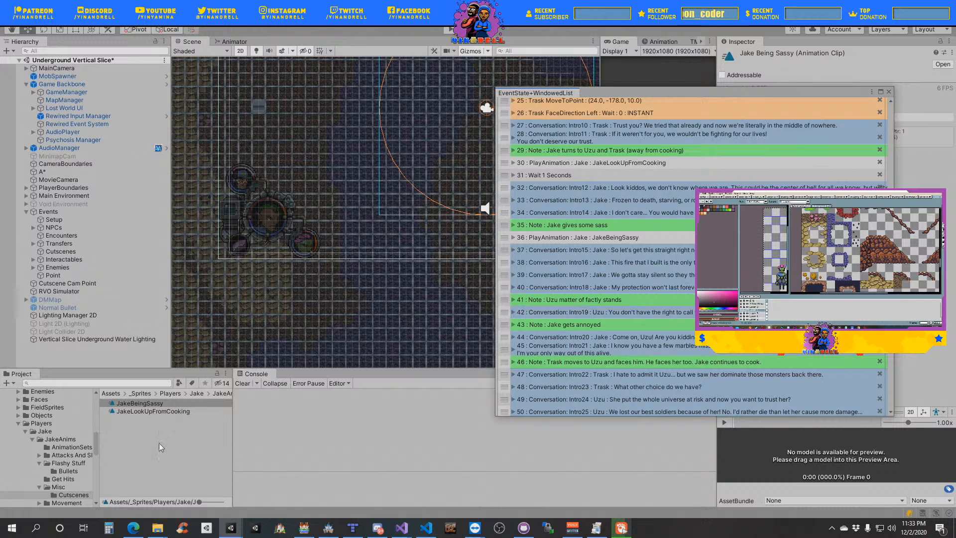
# - Duplicate the UzuDisgust clip in Uzu's Misc Cutscenes folder and rename the copy UzuStandingMatterOfFactly
pyautogui.scroll(-5, 76, 464)
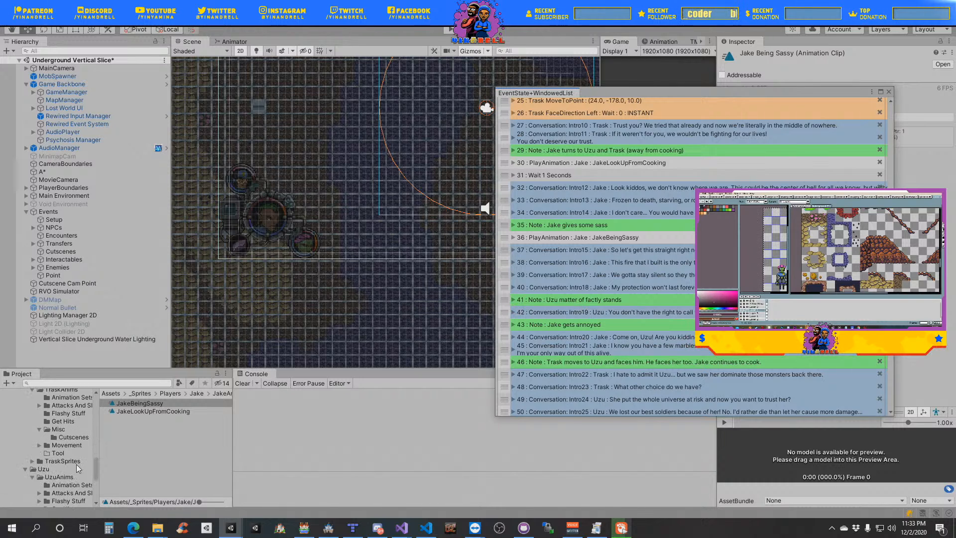
pyautogui.scroll(-5, 77, 464)
pyautogui.click(73, 465)
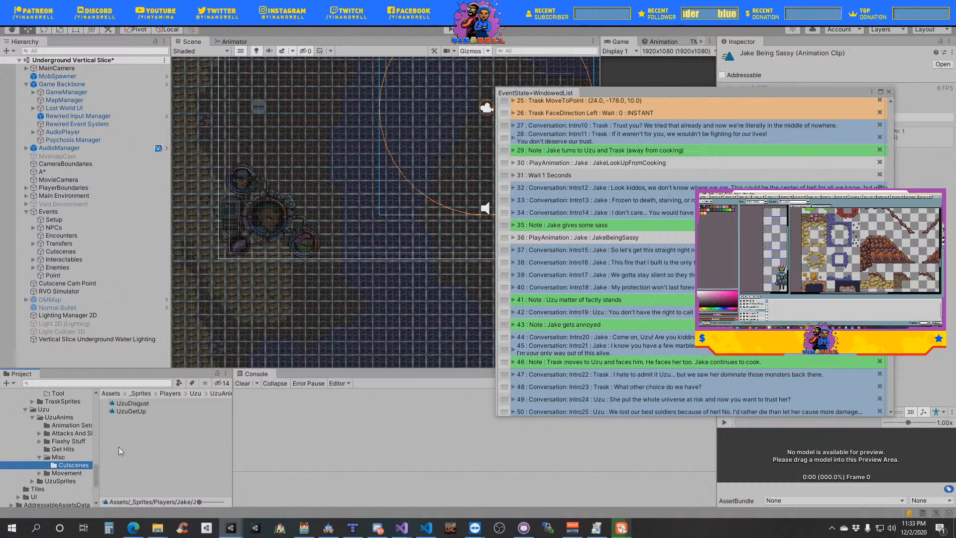
pyautogui.click(131, 403)
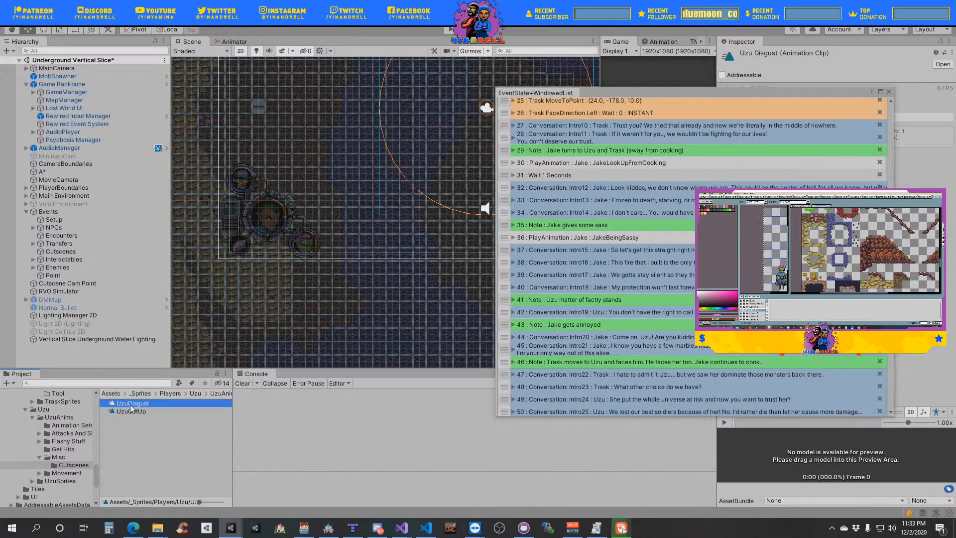
pyautogui.hotkey('ctrl', 'd')
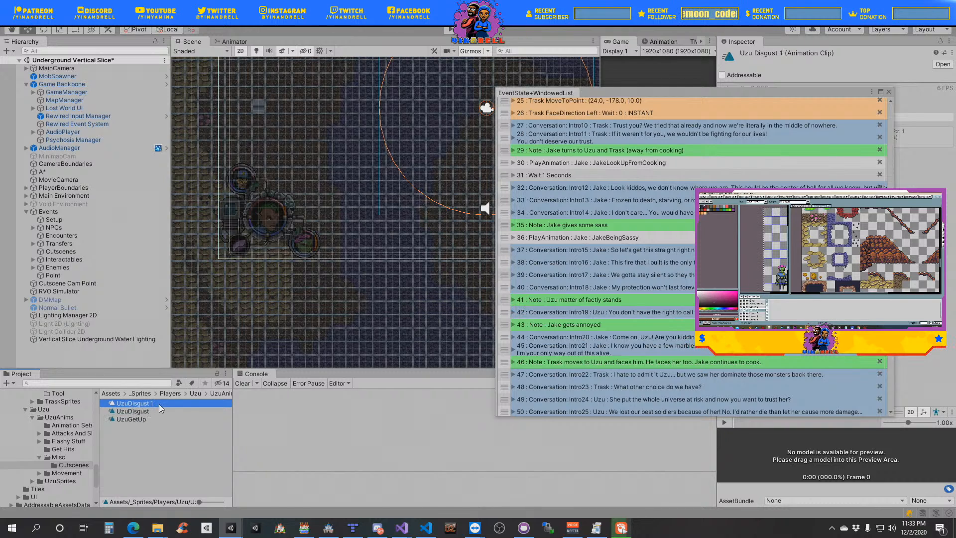
pyautogui.press('F2')
pyautogui.write('UzuDisg')
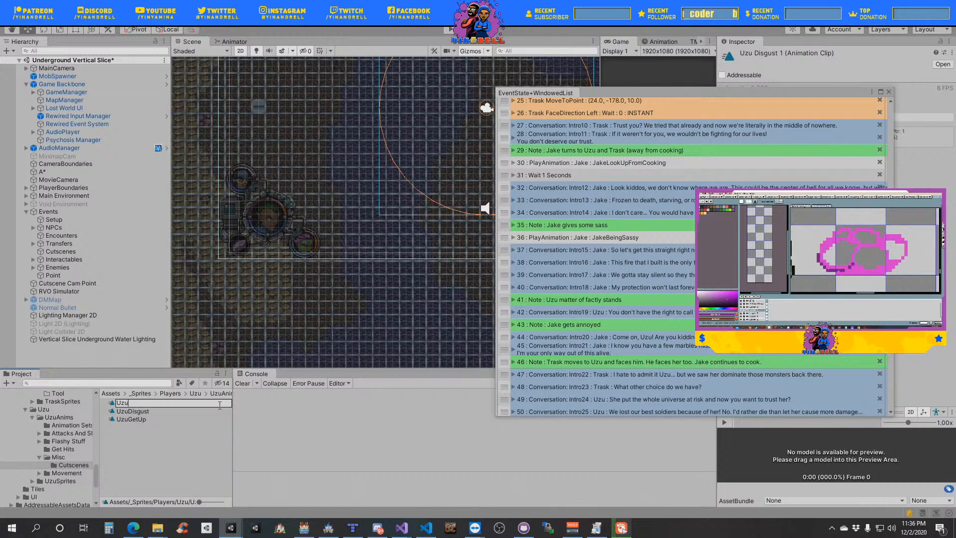
pyautogui.write('StandingMatterOf')
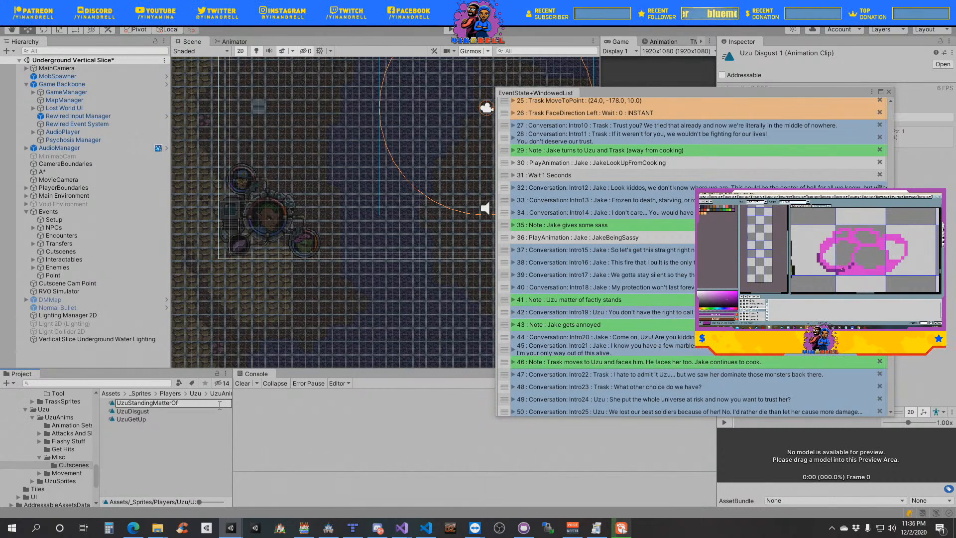
pyautogui.write('Factly')
pyautogui.press('Return')
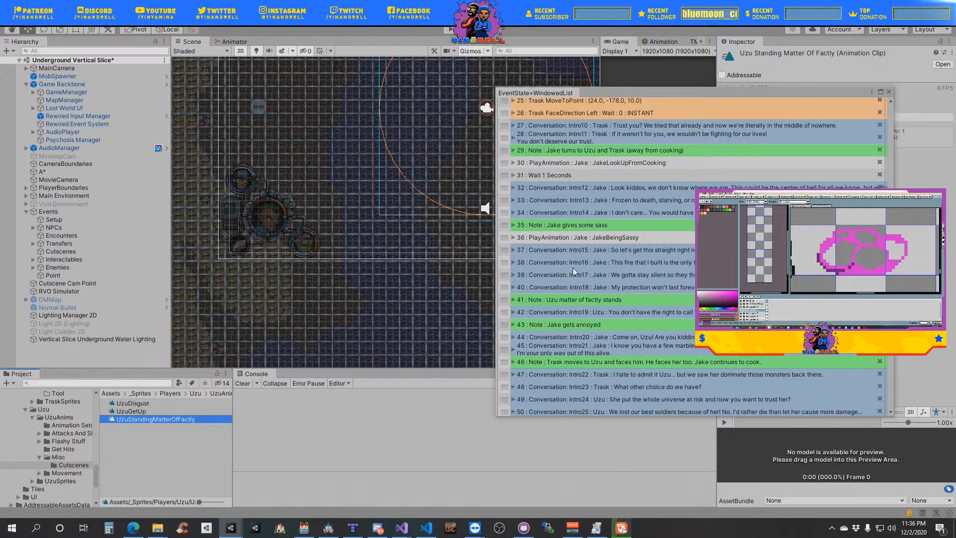
# - Duplicate the JakeBeingSassy Play Animation event and place the copy directly above the note "Uzu matter of factly stands"
pyautogui.rightClick(506, 238)
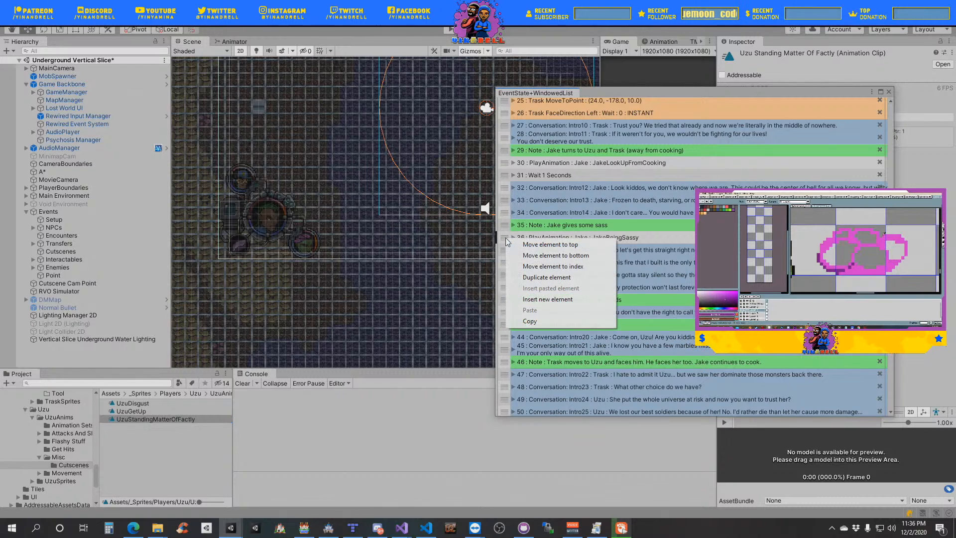
pyautogui.click(554, 275)
pyautogui.moveTo(506, 248); pyautogui.dragTo(577, 313)
# - Set the Play Animation event above the note "Uzu matter of factly stands" to object Uzu with the UzuStandingMatterOfFactly clip, leaving it collapsed
pyautogui.click(513, 300)
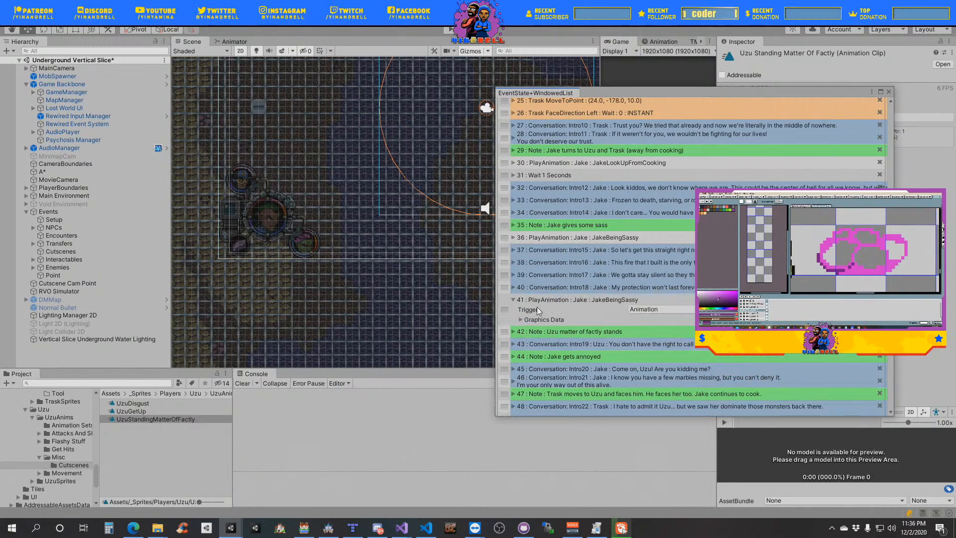
pyautogui.click(521, 320)
pyautogui.click(646, 340)
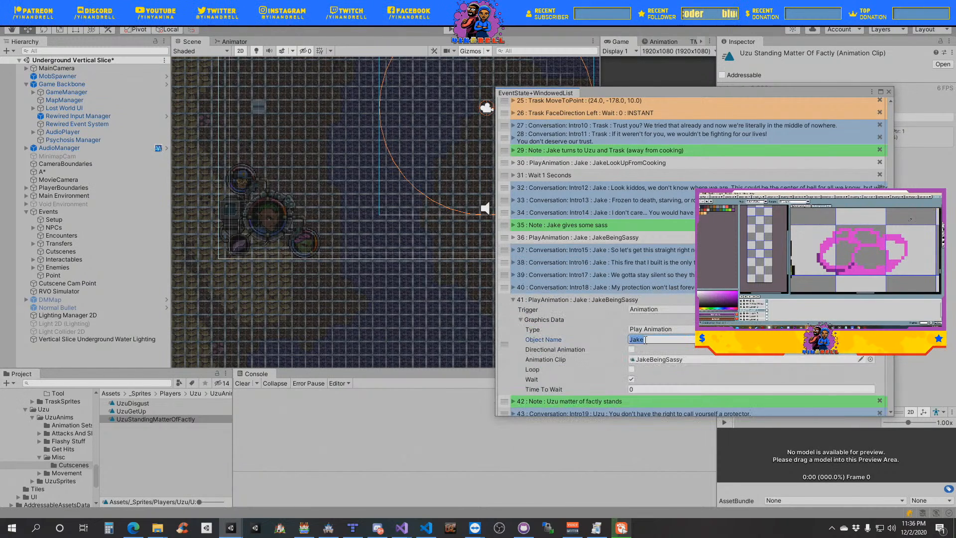
pyautogui.write('Uzu')
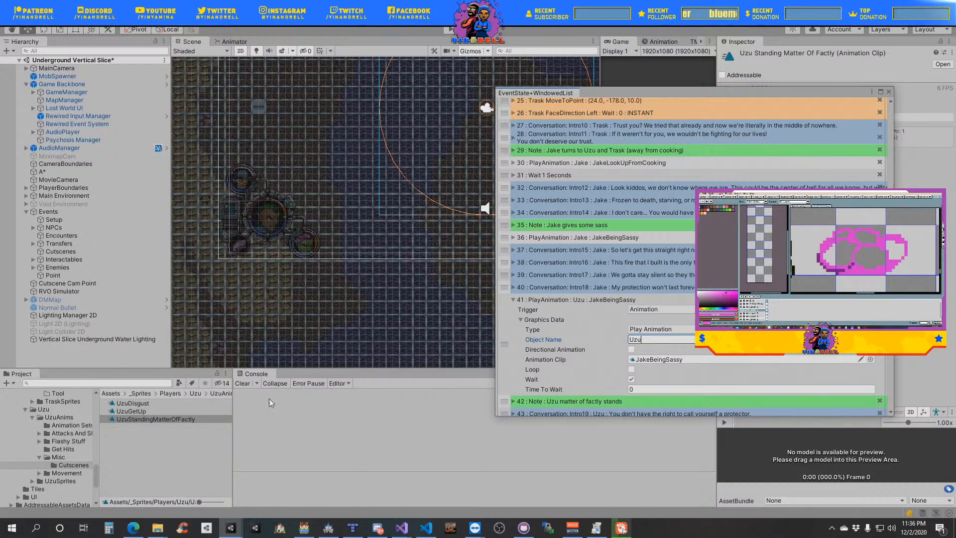
pyautogui.moveTo(201, 417); pyautogui.dragTo(677, 361)
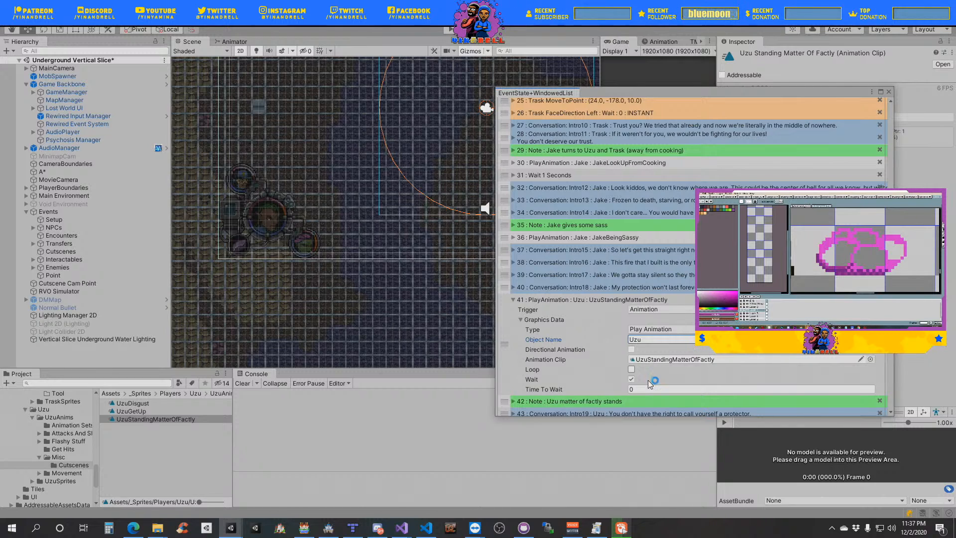
pyautogui.click(521, 320)
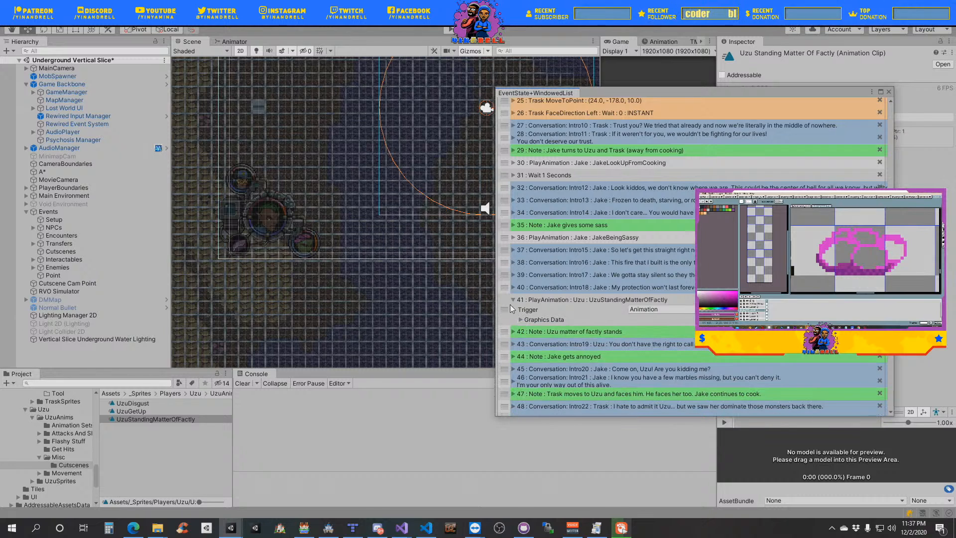
pyautogui.click(514, 300)
pyautogui.click(515, 298)
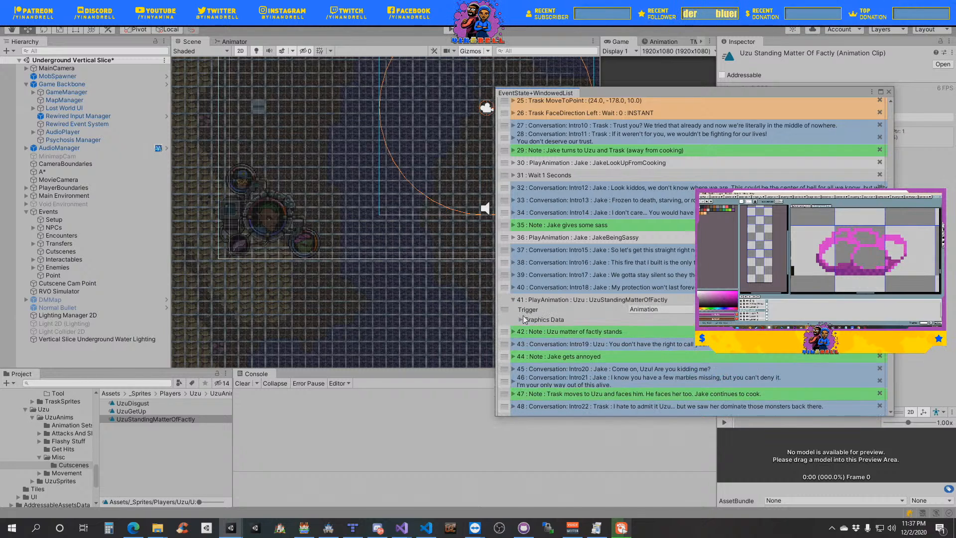
pyautogui.click(522, 319)
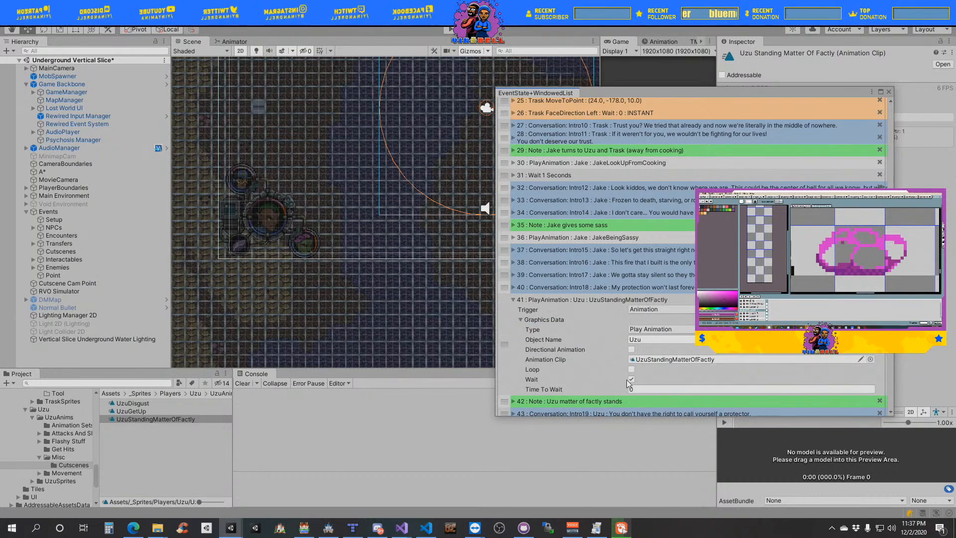
pyautogui.click(522, 320)
pyautogui.click(513, 300)
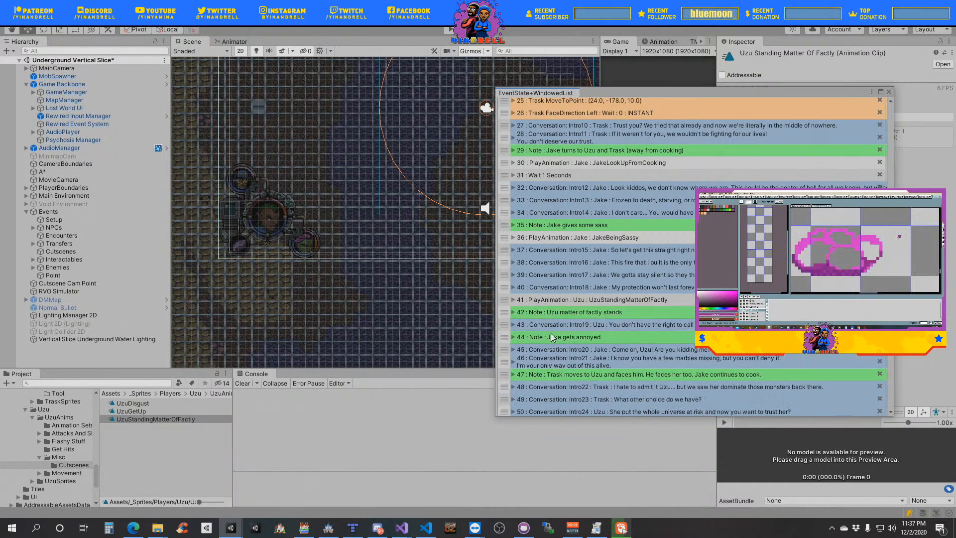
# - Duplicate the UzuStandingMatterOfFactly Play Animation event in the event list
pyautogui.scroll(-12, 589, 349)
pyautogui.scroll(15, 587, 354)
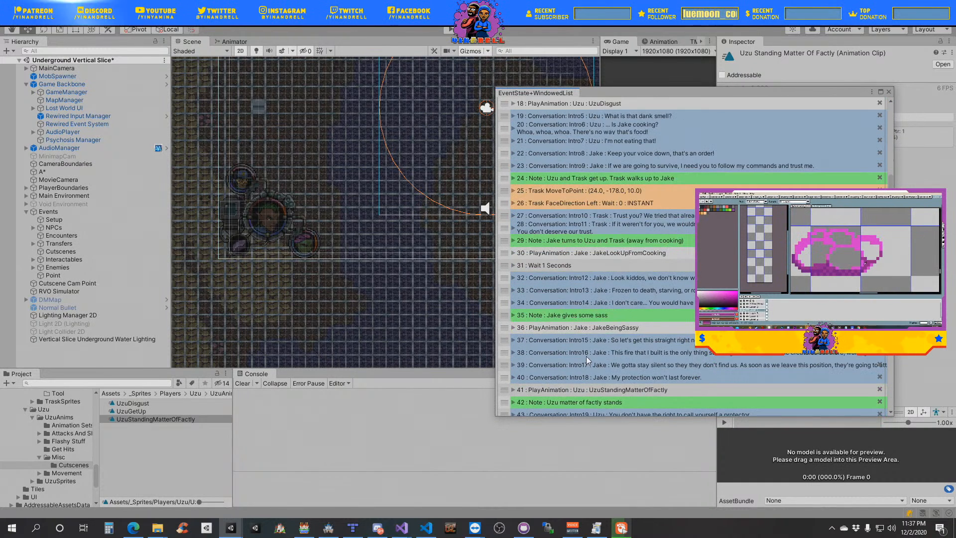
pyautogui.scroll(-3, 587, 357)
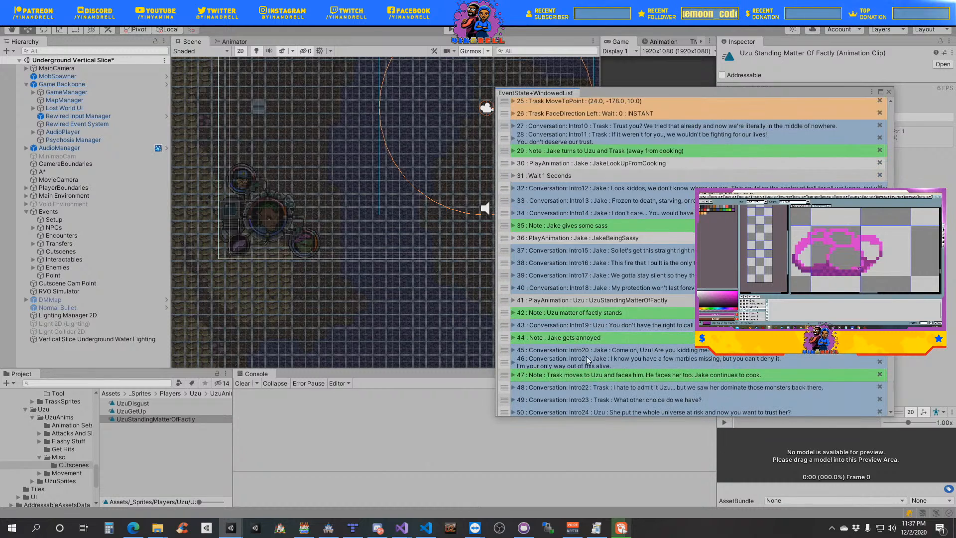
pyautogui.rightClick(504, 298)
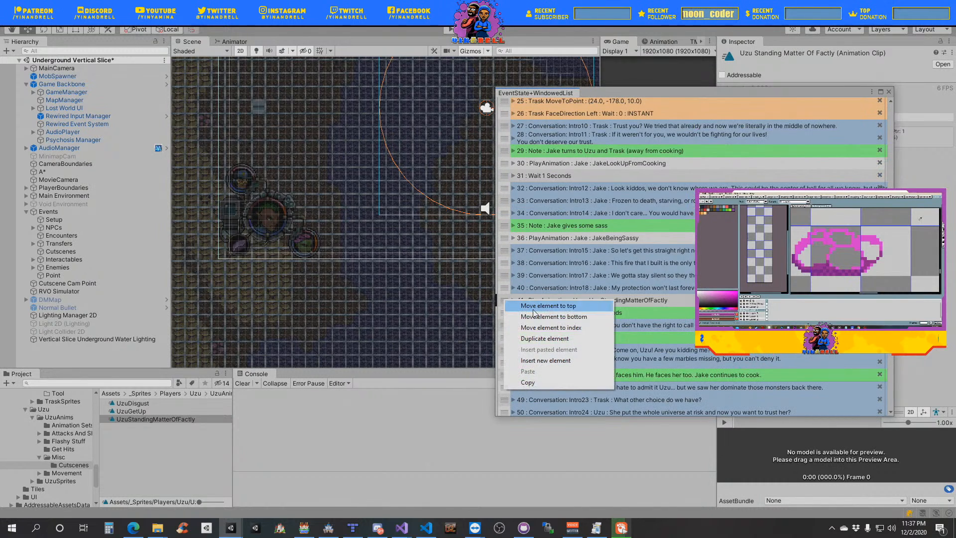
pyautogui.click(554, 339)
# - Duplicate the UzuStandingMatterOfFactly clip in Uzu's Cutscenes folder and rename the copy UzuStandingMatterOfFactlyLoop
pyautogui.click(166, 419)
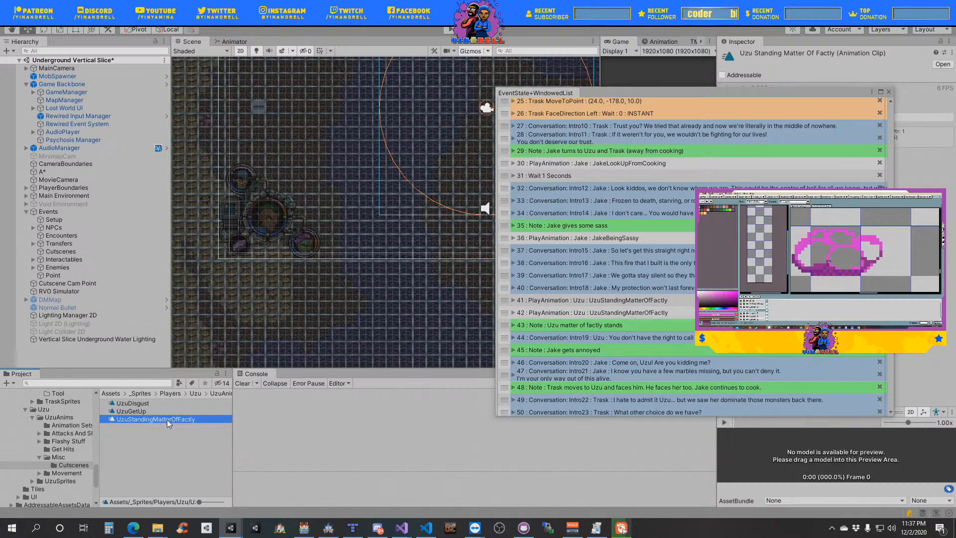
pyautogui.click(166, 419)
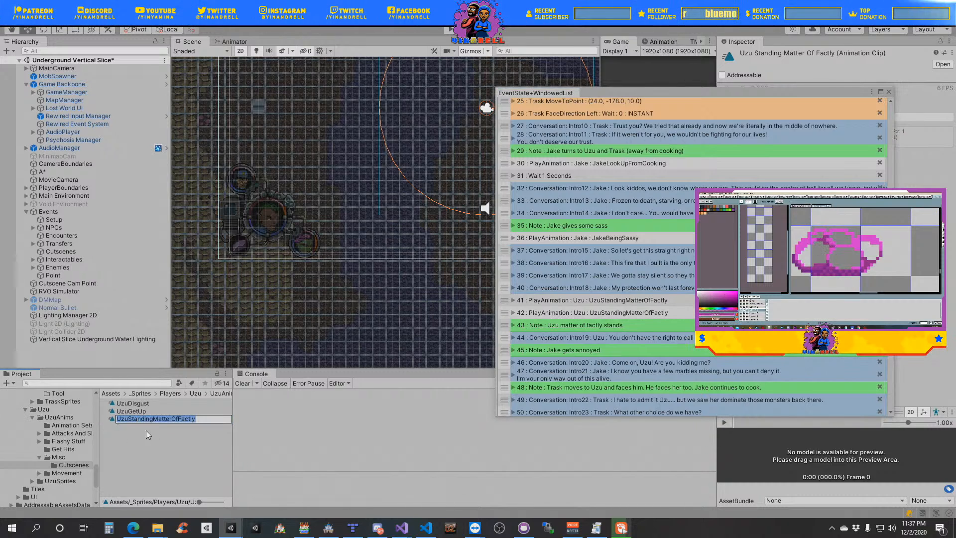
pyautogui.click(152, 420)
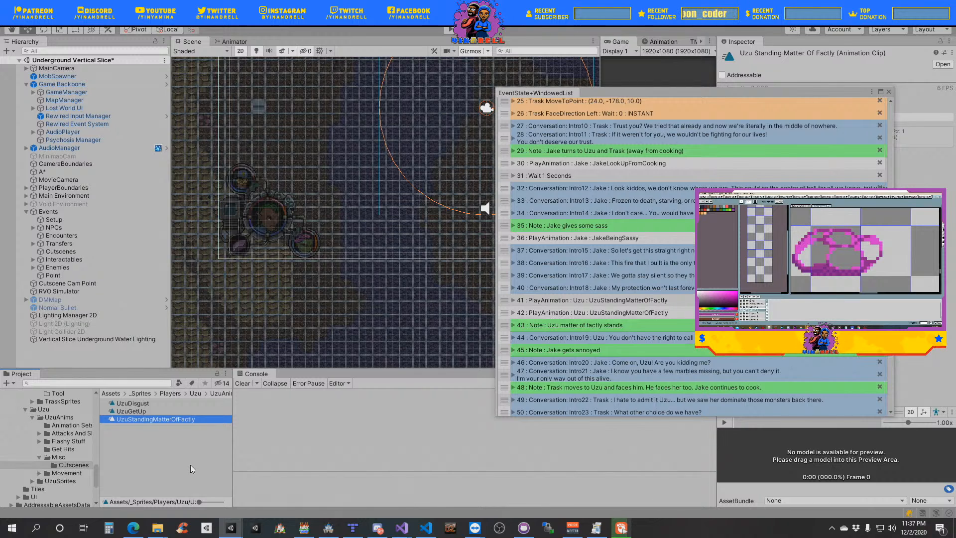
pyautogui.hotkey('ctrl', 'd')
pyautogui.click(195, 420)
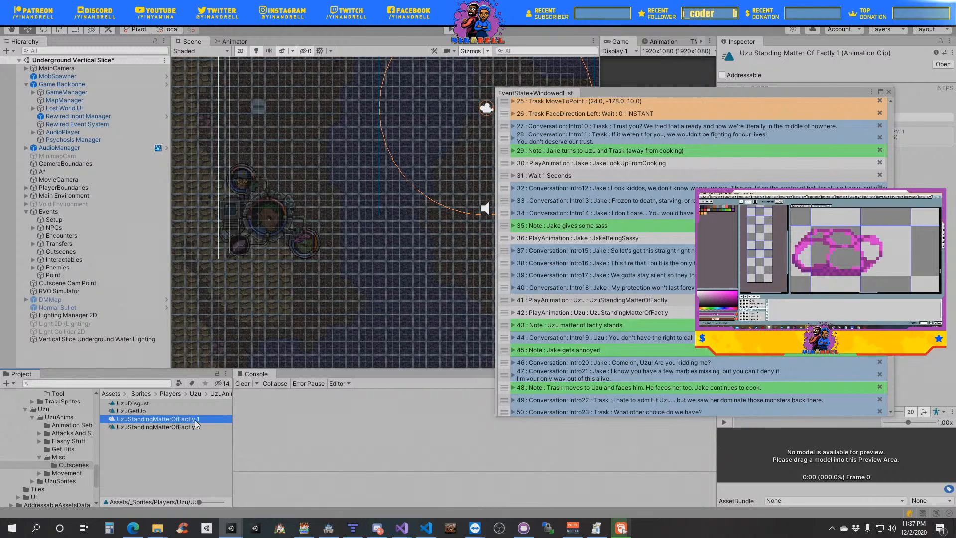
pyautogui.moveTo(204, 419); pyautogui.dragTo(188, 419)
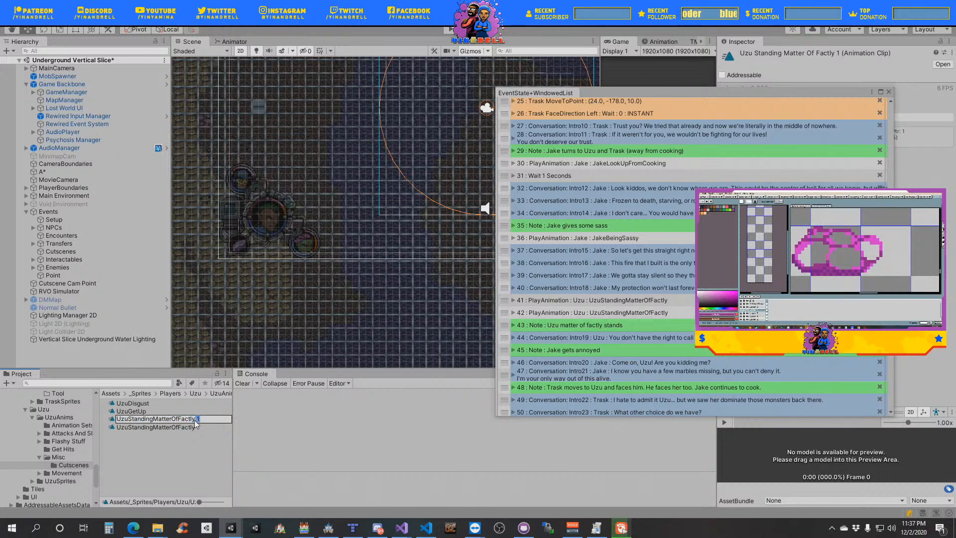
pyautogui.write('Loop')
pyautogui.press('Return')
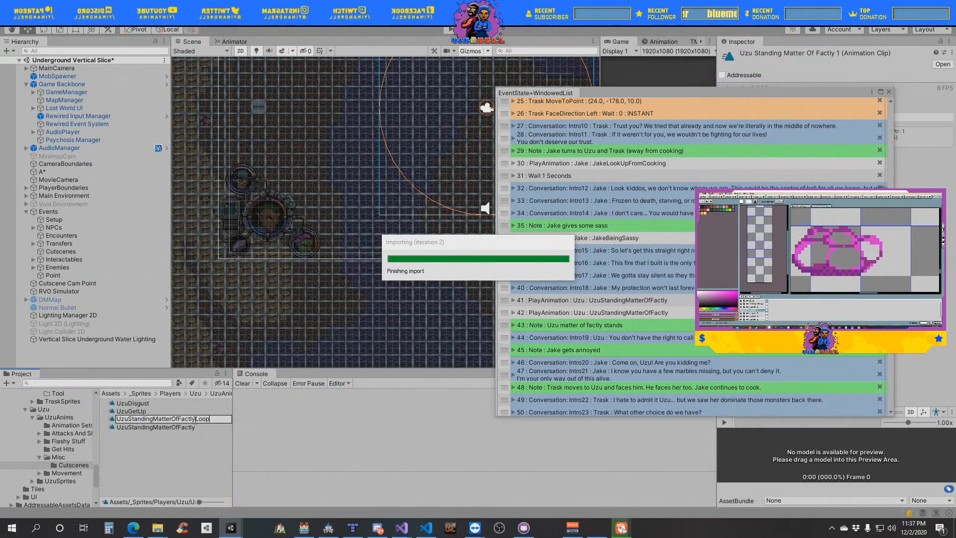
# - Assign the UzuStandingMatterOfFactlyLoop clip to the second of Uzu's two matter-of-factly Play Animation events, with Loop off and the event collapsed
pyautogui.click(521, 312)
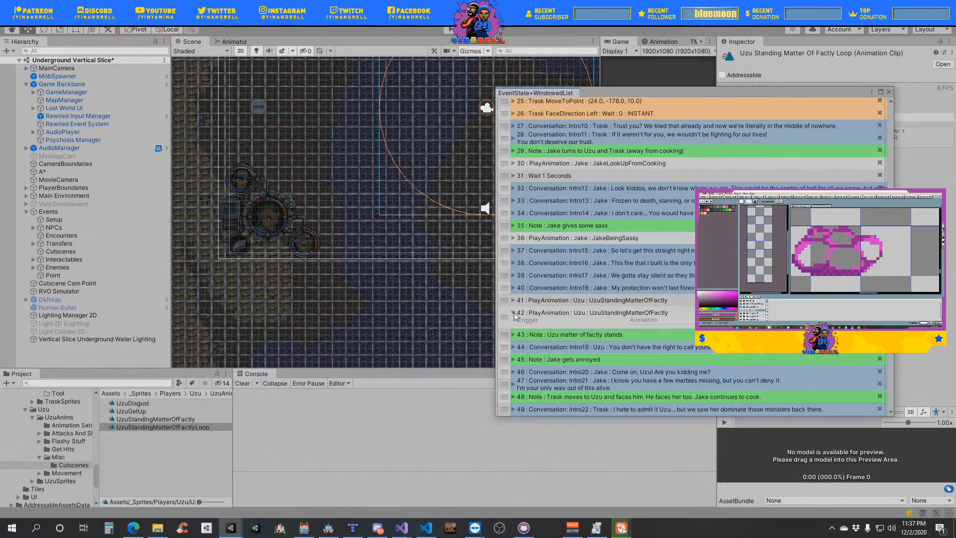
pyautogui.scroll(-3, 562, 365)
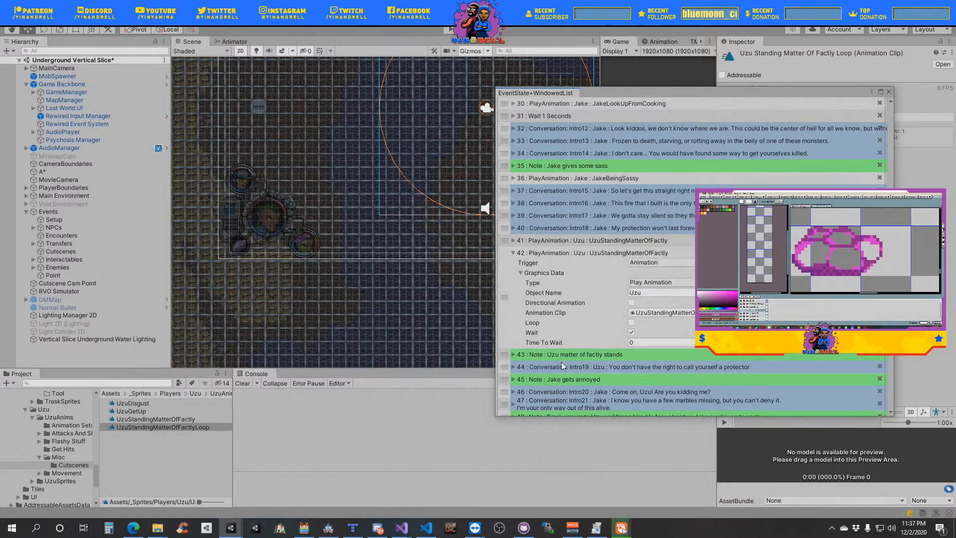
pyautogui.moveTo(166, 431); pyautogui.dragTo(662, 312)
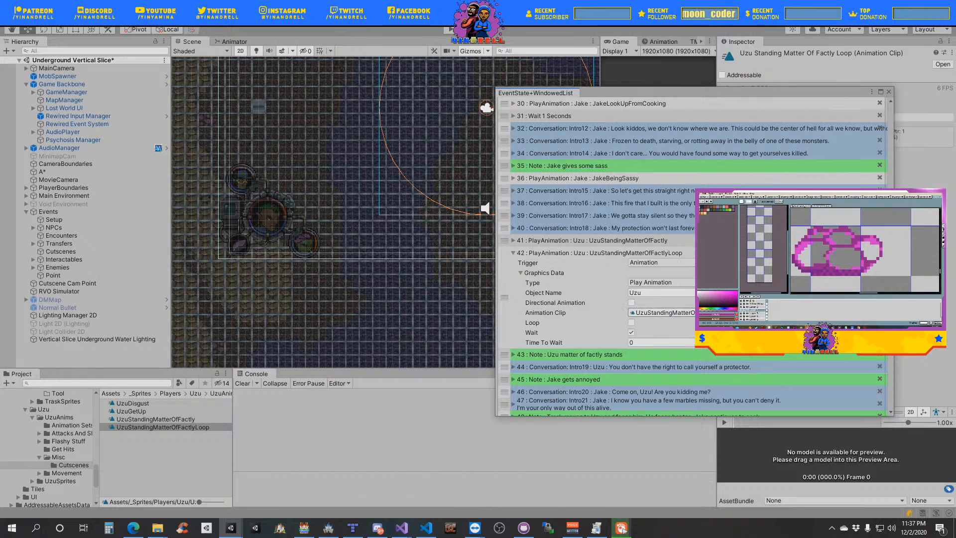
pyautogui.click(632, 322)
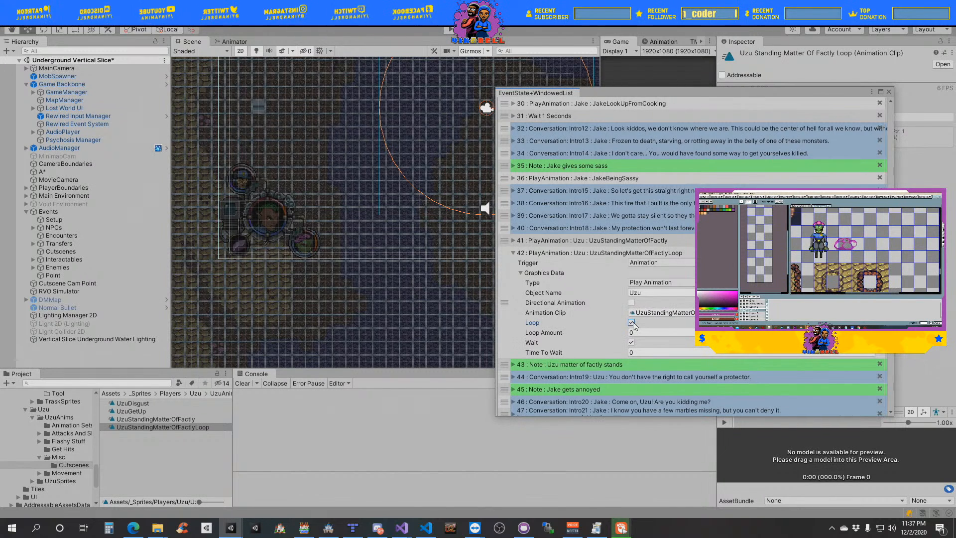
pyautogui.click(631, 323)
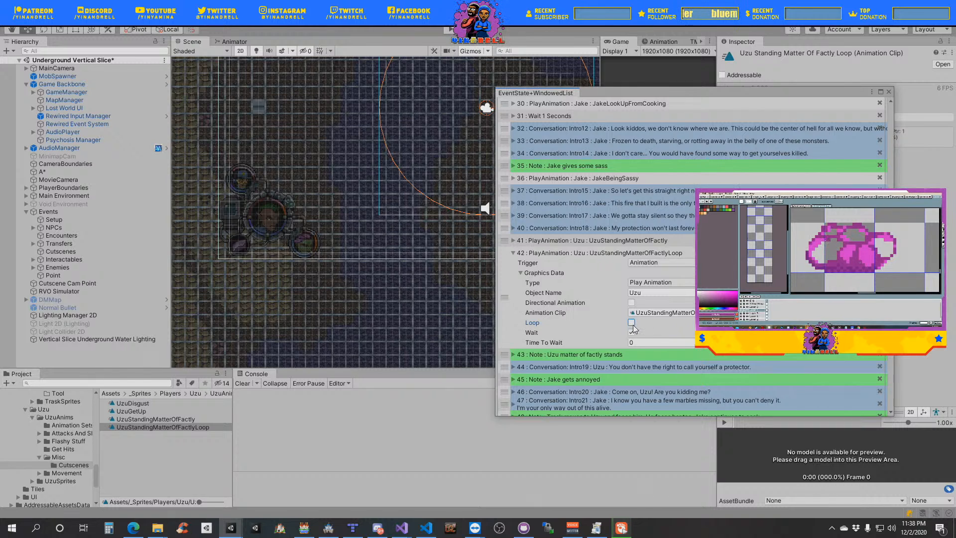
pyautogui.click(544, 272)
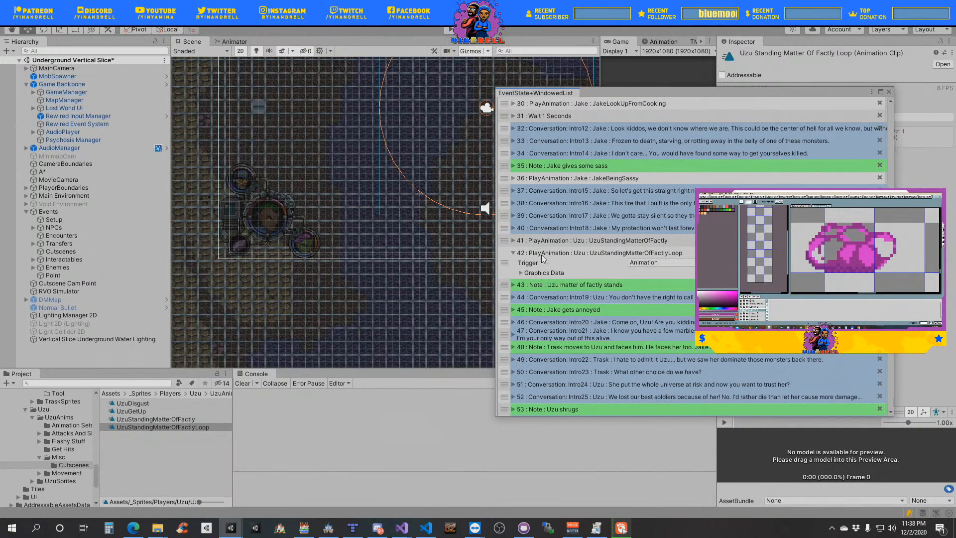
pyautogui.click(547, 254)
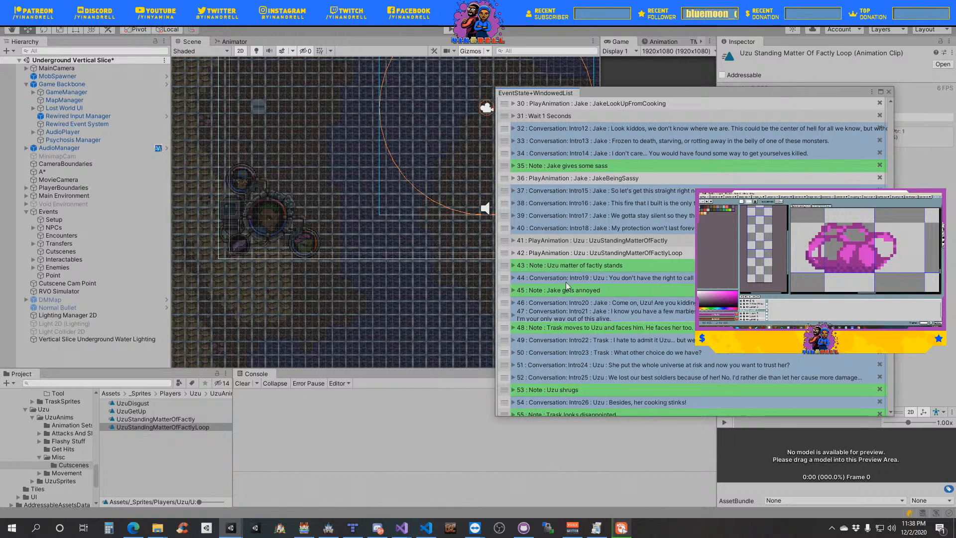
# - Duplicate the JakeBeingSassy Play Animation event and place the copy directly below the note "Jake gets annoyed"
pyautogui.scroll(-3, 571, 302)
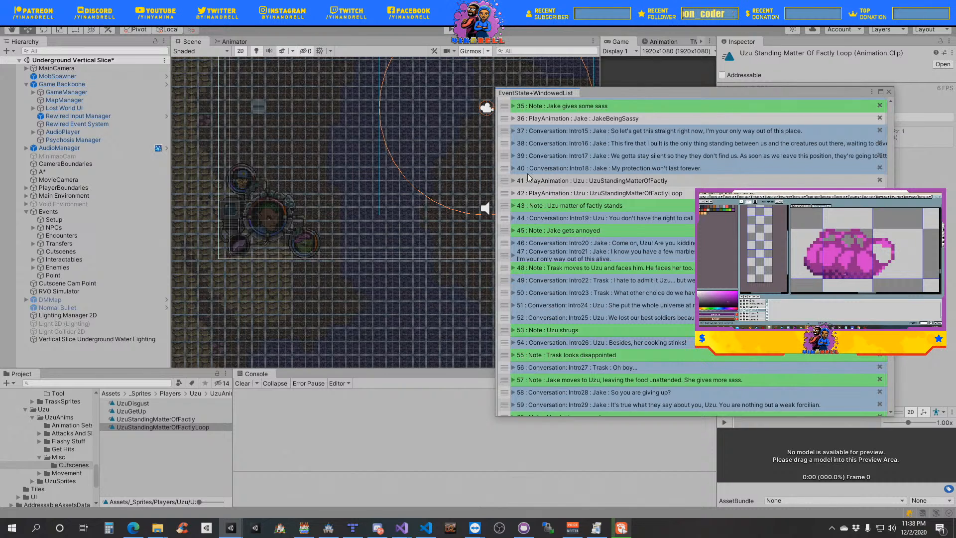
pyautogui.rightClick(505, 116)
pyautogui.click(535, 156)
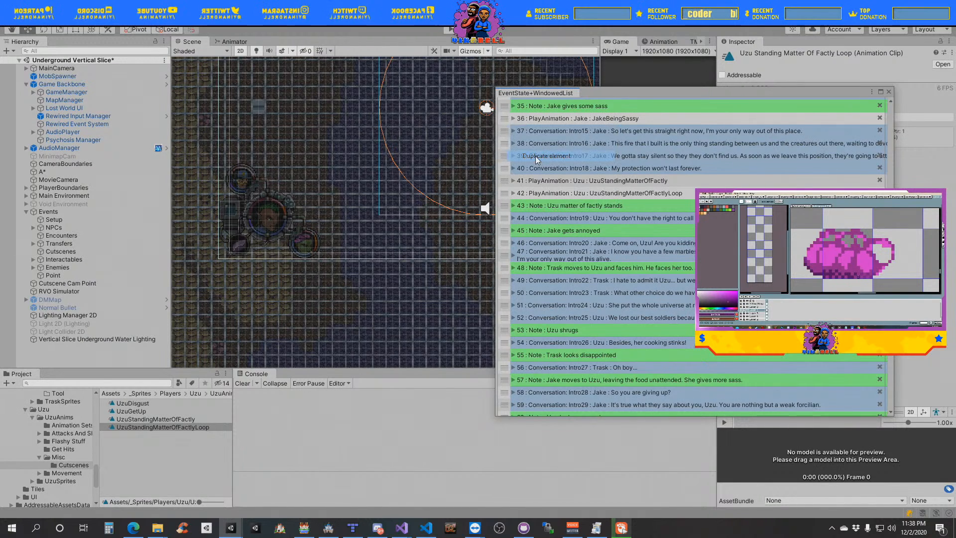
pyautogui.moveTo(504, 130); pyautogui.dragTo(515, 244)
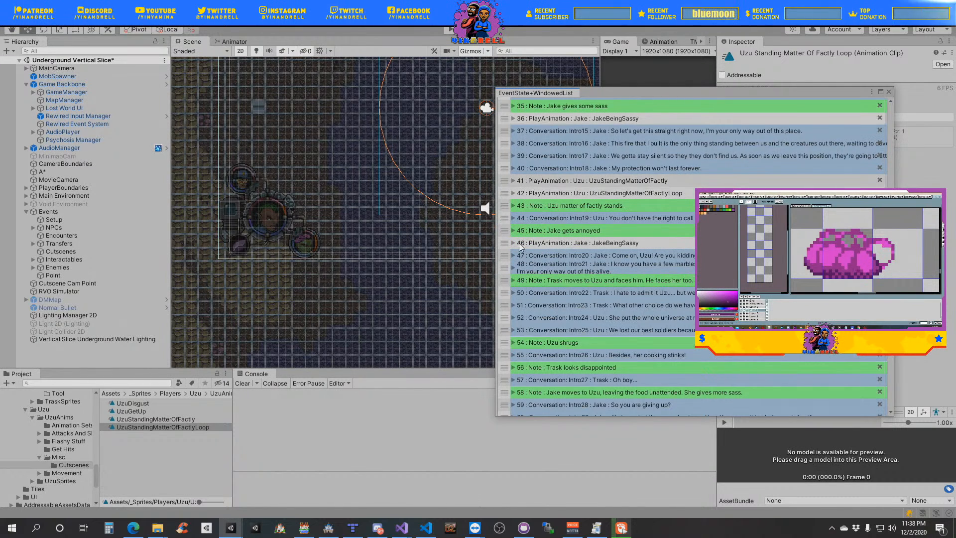
# - Duplicate the JakeLookUpFromCooking clip as JakeAnnoyedWhileCooking and assign it to the Play Animation event below the note "Jake gets annoyed"
pyautogui.click(513, 243)
pyautogui.click(532, 264)
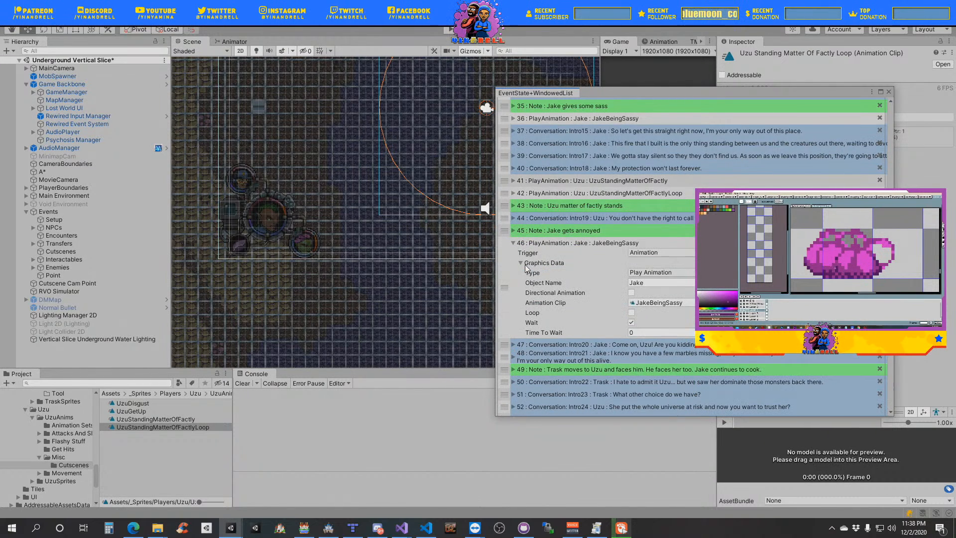
pyautogui.click(657, 302)
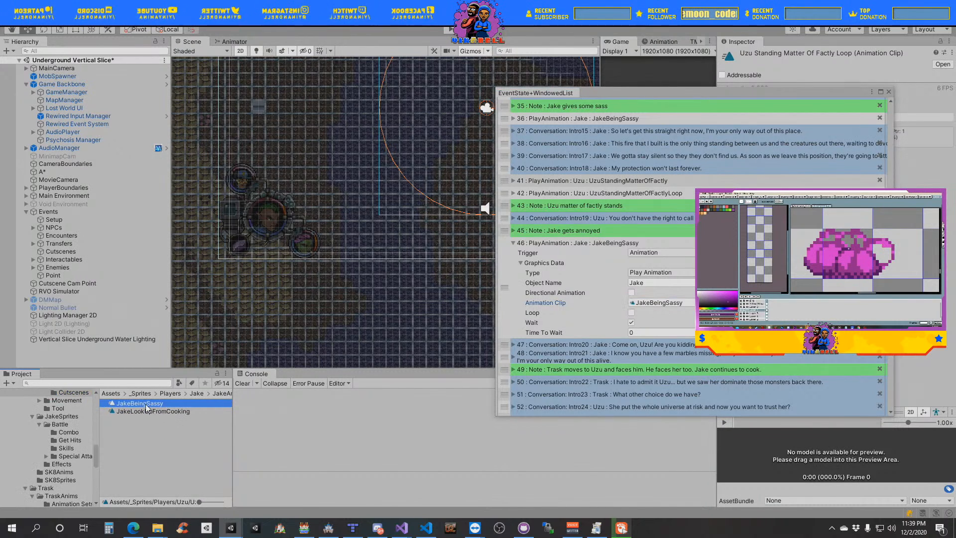
pyautogui.click(154, 411)
pyautogui.hotkey('ctrl', 'd')
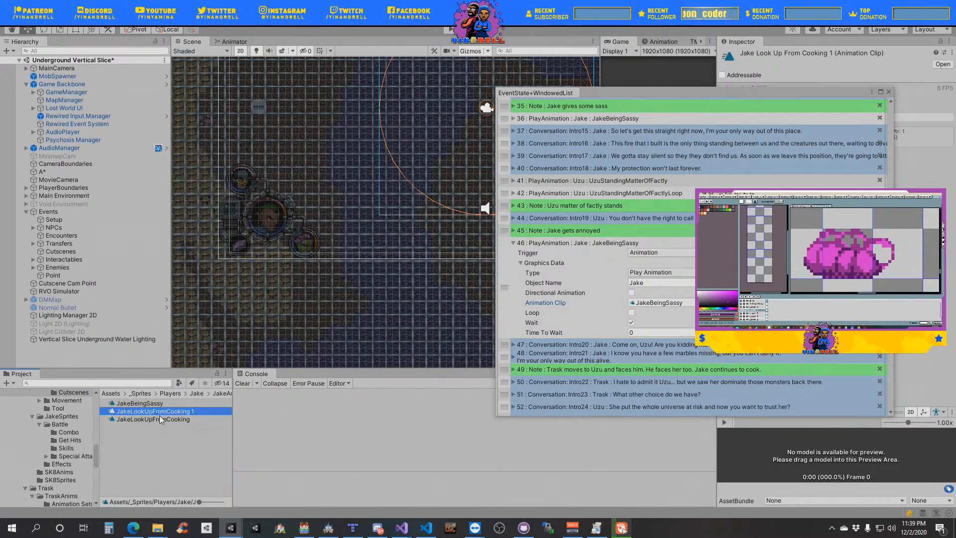
pyautogui.click(195, 411)
pyautogui.moveTo(195, 412); pyautogui.dragTo(132, 412)
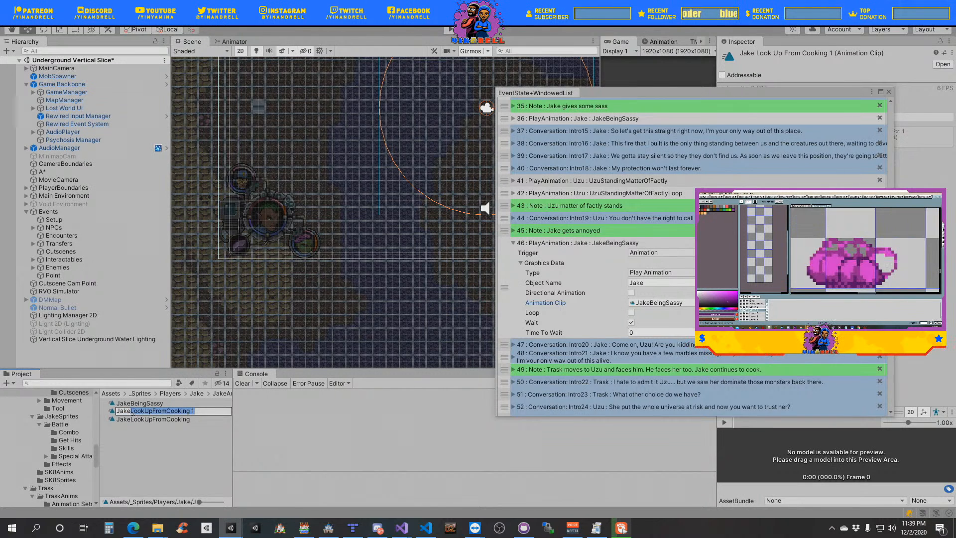
pyautogui.write('An')
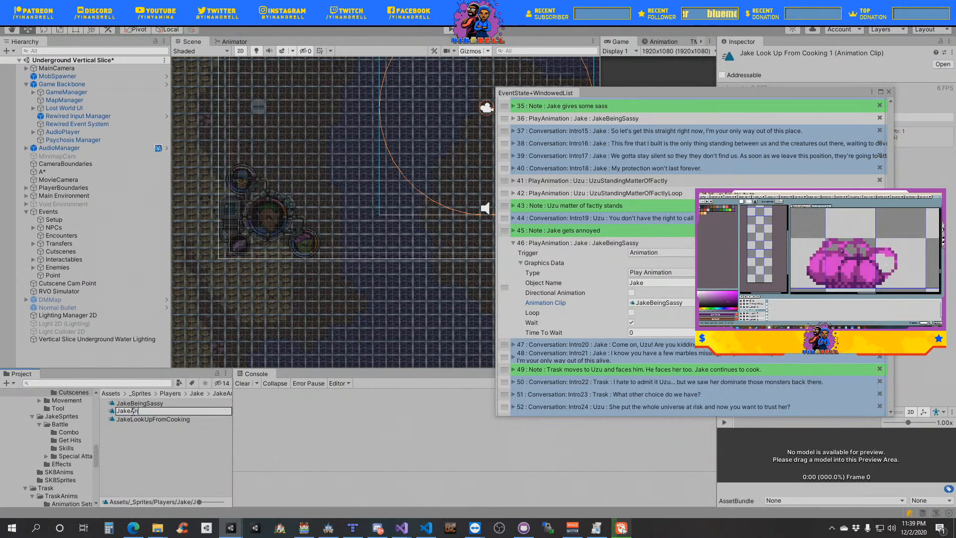
pyautogui.write('noyedWhileCooking')
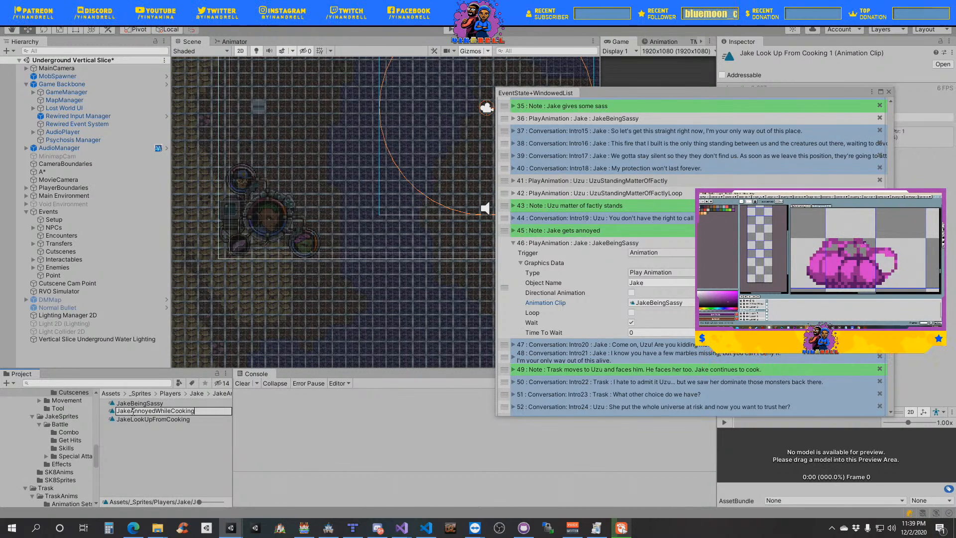
pyautogui.press('Return')
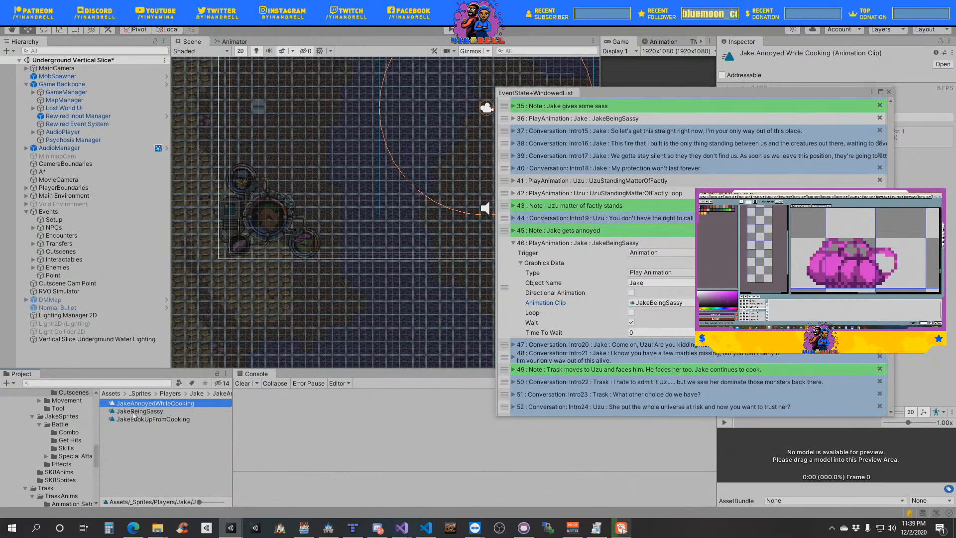
pyautogui.moveTo(155, 406); pyautogui.dragTo(615, 305)
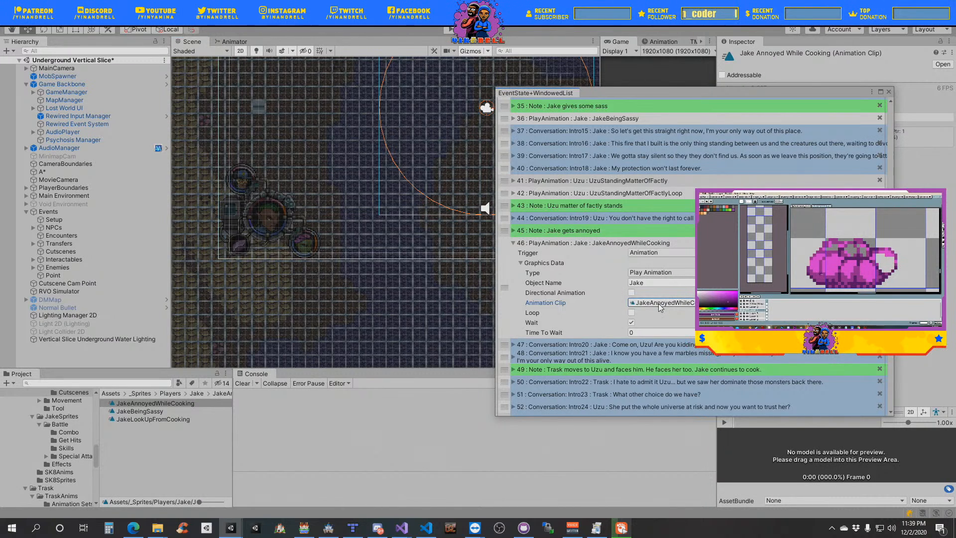
# - Collapse the JakeAnnoyedWhileCooking Play Animation event and its graphics data
pyautogui.click(558, 265)
pyautogui.click(550, 243)
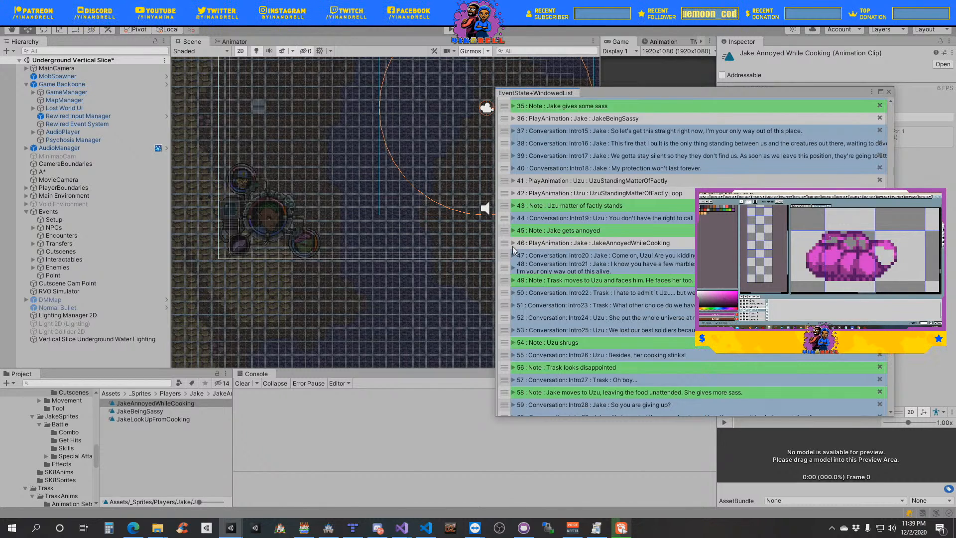
# - Switch to the Lost-World-Repo project in Visual Studio, examine the camera event functions in EventTriggerer.cs beside Loot.cs, and return to Unity
pyautogui.moveTo(401, 535)
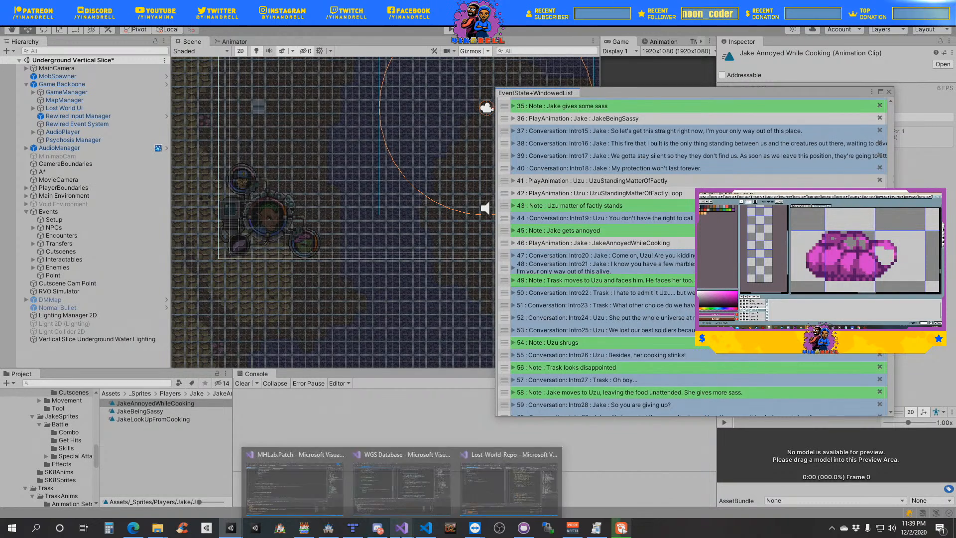
pyautogui.click(489, 492)
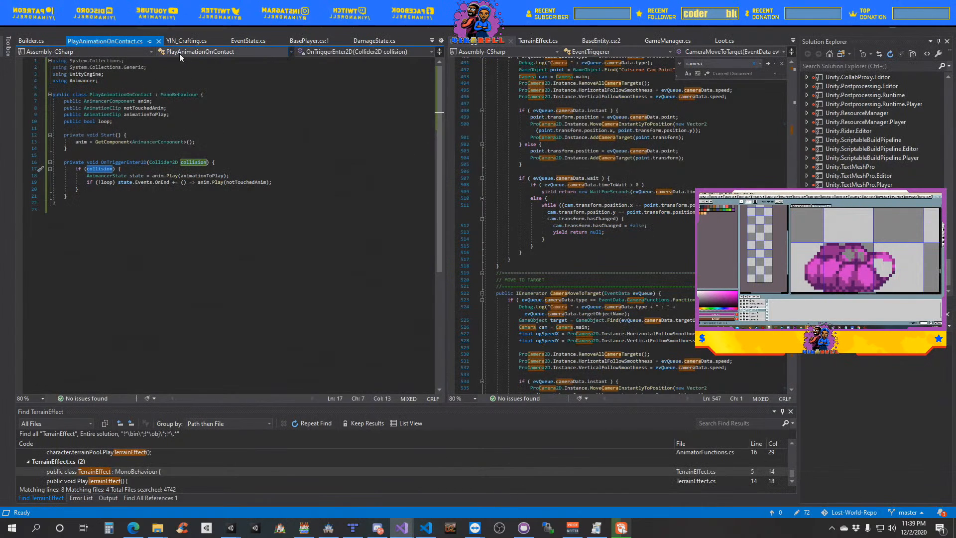
pyautogui.moveTo(476, 44); pyautogui.dragTo(133, 43)
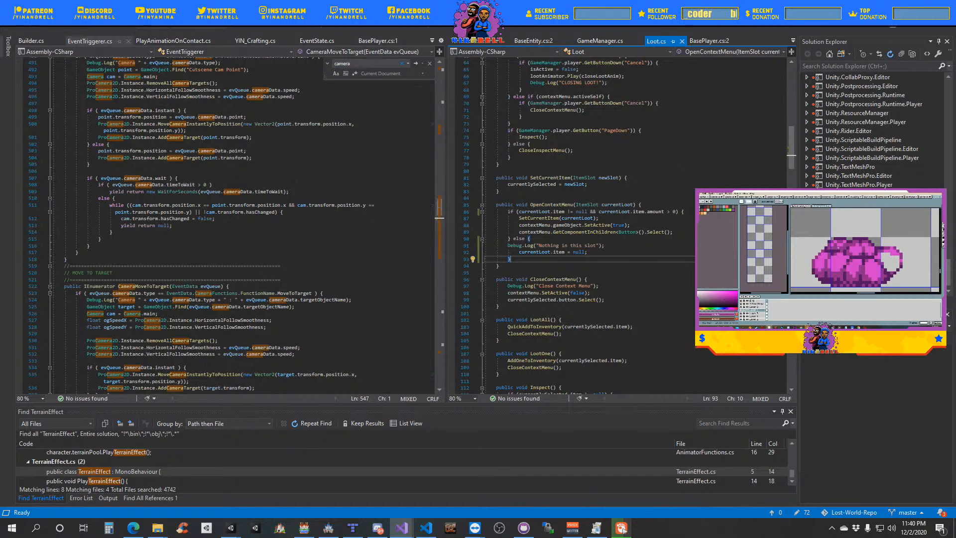
pyautogui.hotkey('alt', 'Tab')
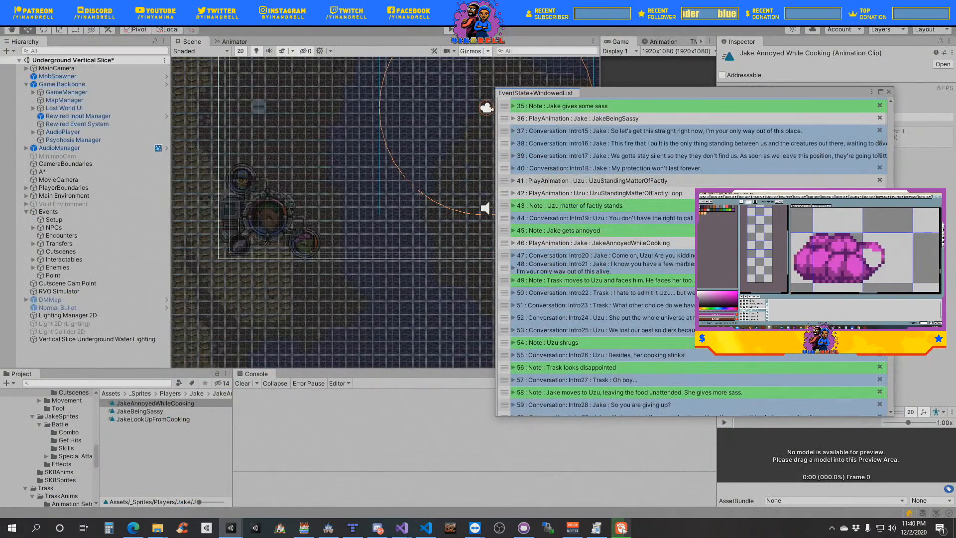
# - Review the order of the cutscene's notes, conversations and animation events, from Trask staring at the bickering pair back to Uzu's disgust
pyautogui.scroll(-2, 692, 256)
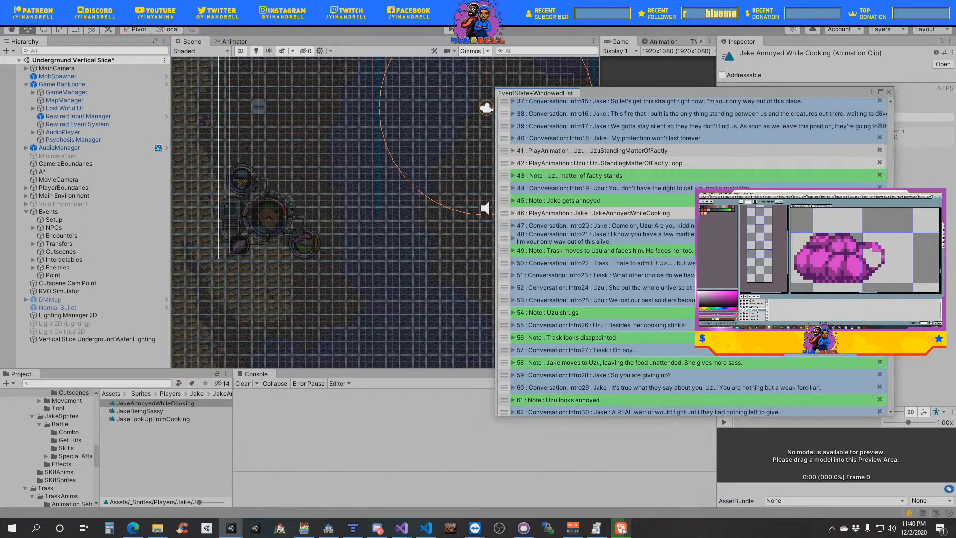
pyautogui.scroll(-2, 692, 257)
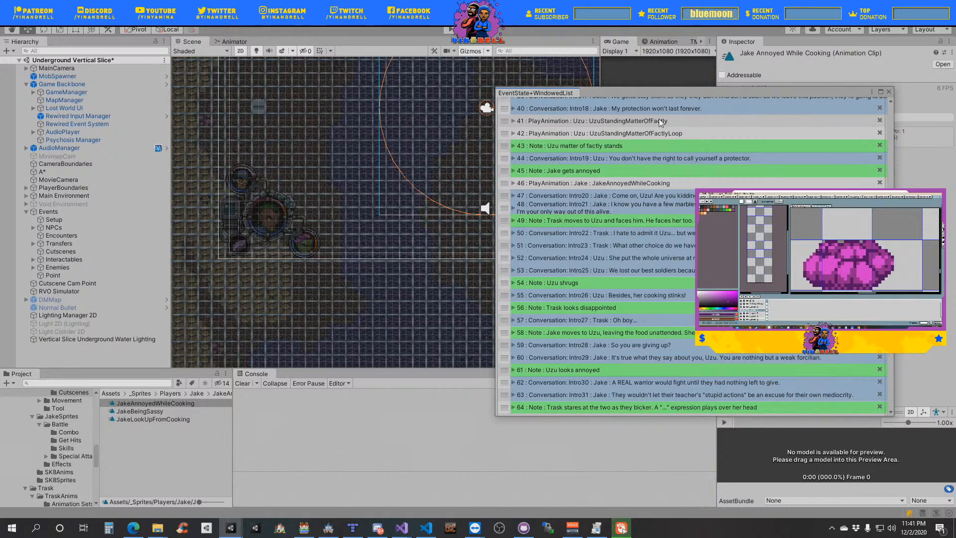
pyautogui.scroll(3, 612, 179)
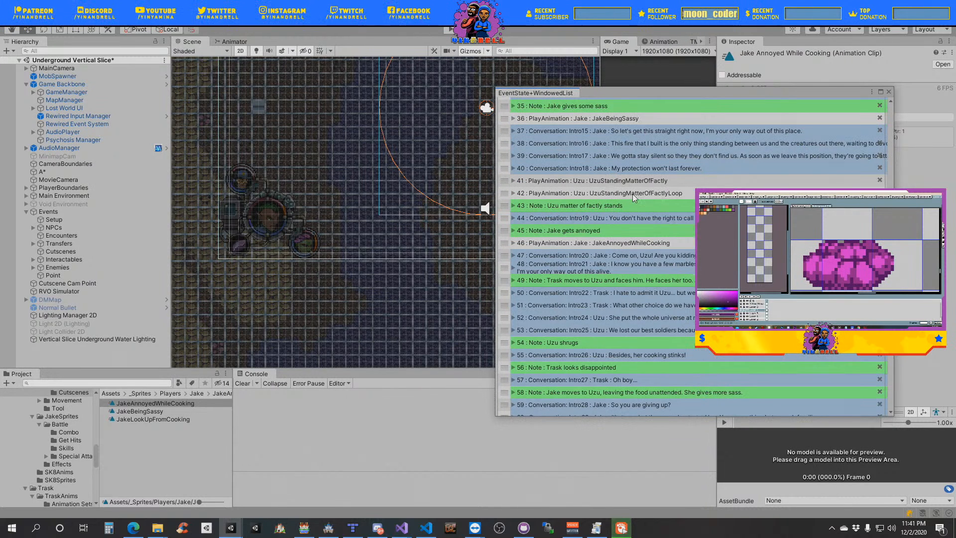
pyautogui.scroll(2, 624, 220)
pyautogui.scroll(3, 626, 223)
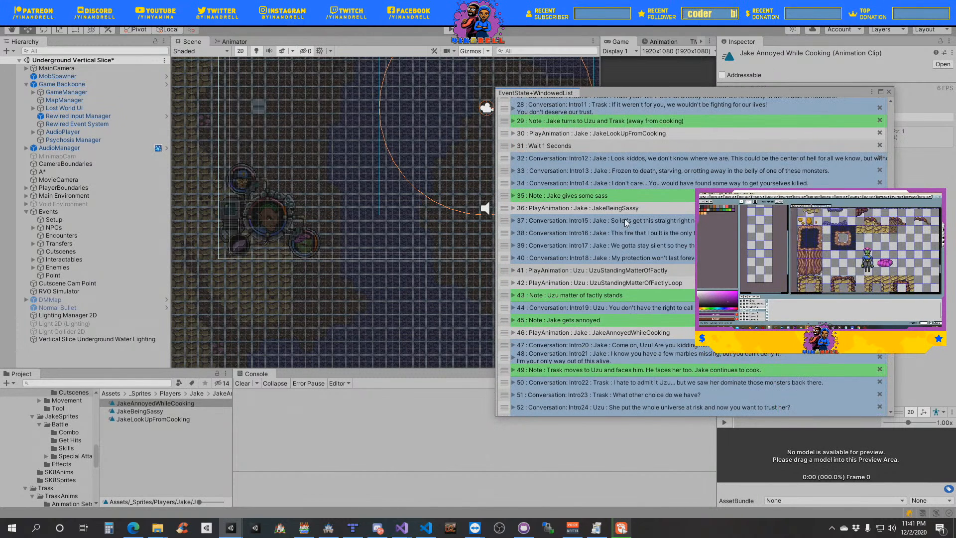
pyautogui.scroll(4, 625, 219)
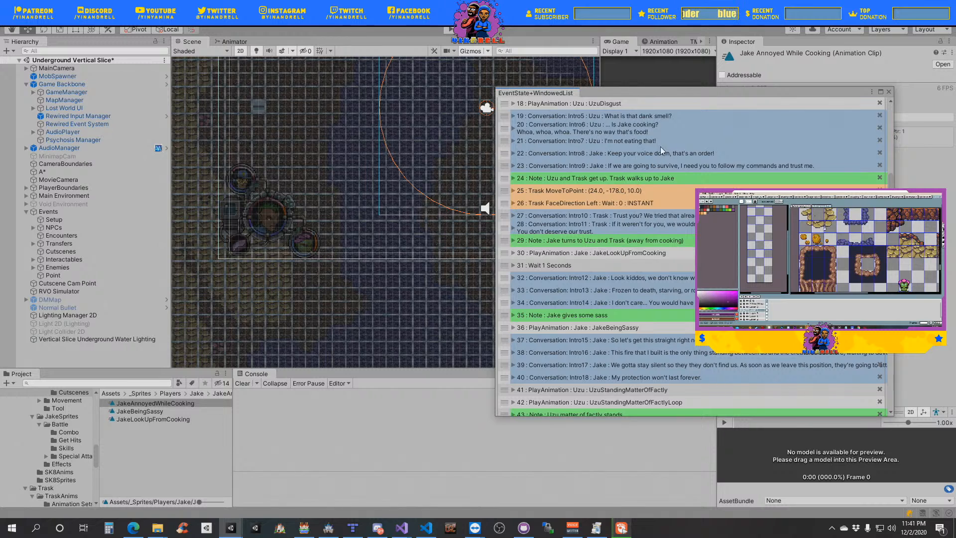
pyautogui.scroll(3, 613, 140)
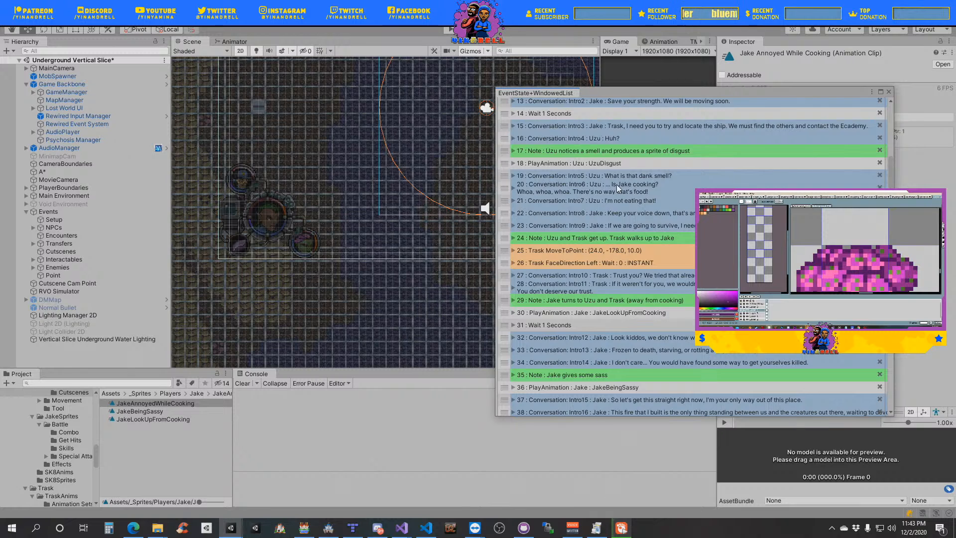
# - Duplicate the UzuDisgust Play Animation event and place the copy directly below Uzu's Intro5 line "What is that dank smell?"
pyautogui.rightClick(507, 164)
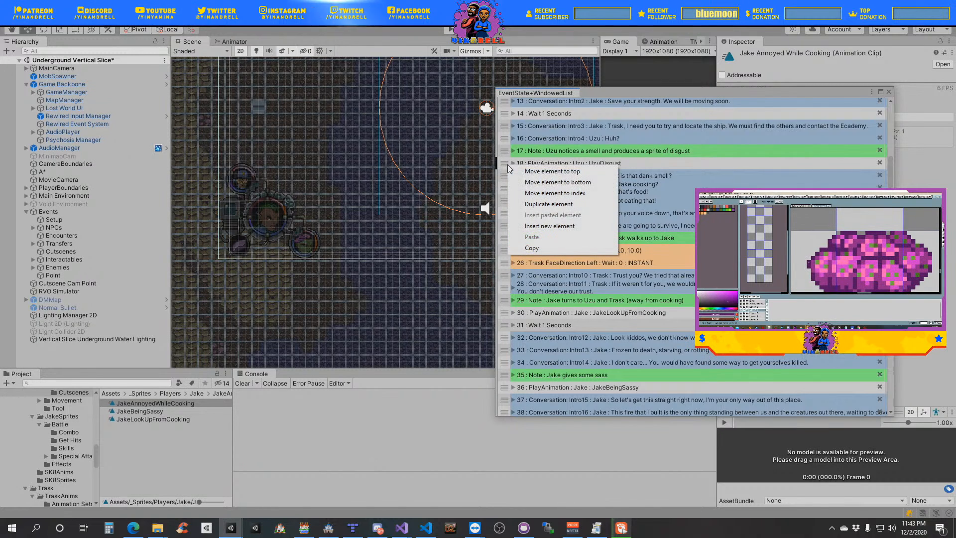
pyautogui.click(564, 208)
pyautogui.moveTo(505, 175)
pyautogui.mouseDown()
pyautogui.moveTo(507, 195)
pyautogui.moveTo(515, 190)
pyautogui.mouseUp()
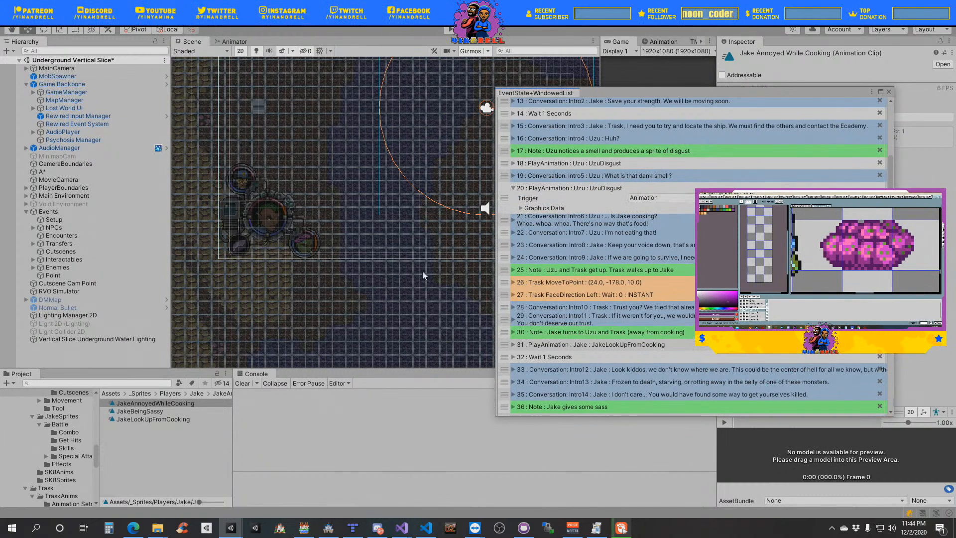
# - Assign the UzuGetUp clip from Uzu's Cutscenes folder to the Play Animation event below the Intro5 conversation
pyautogui.click(543, 209)
pyautogui.click(668, 250)
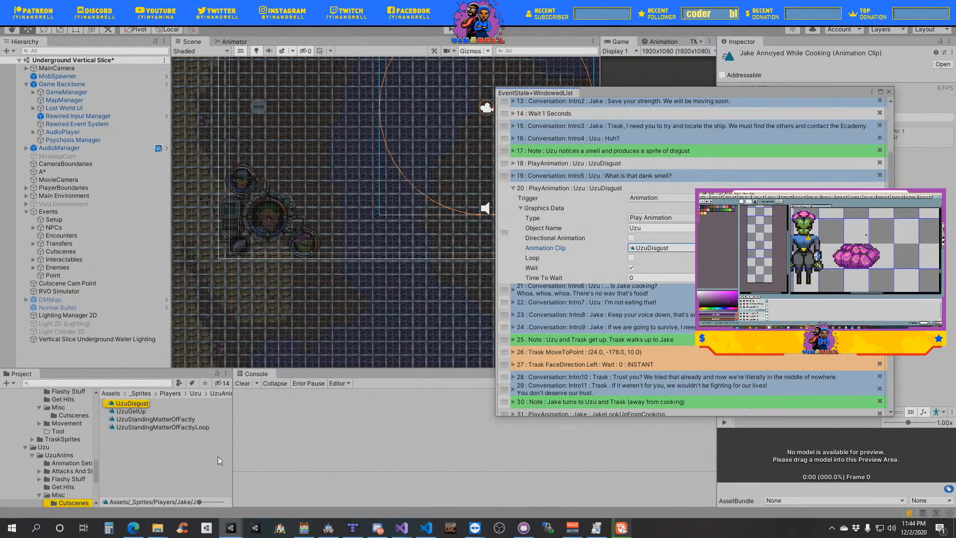
pyautogui.click(131, 405)
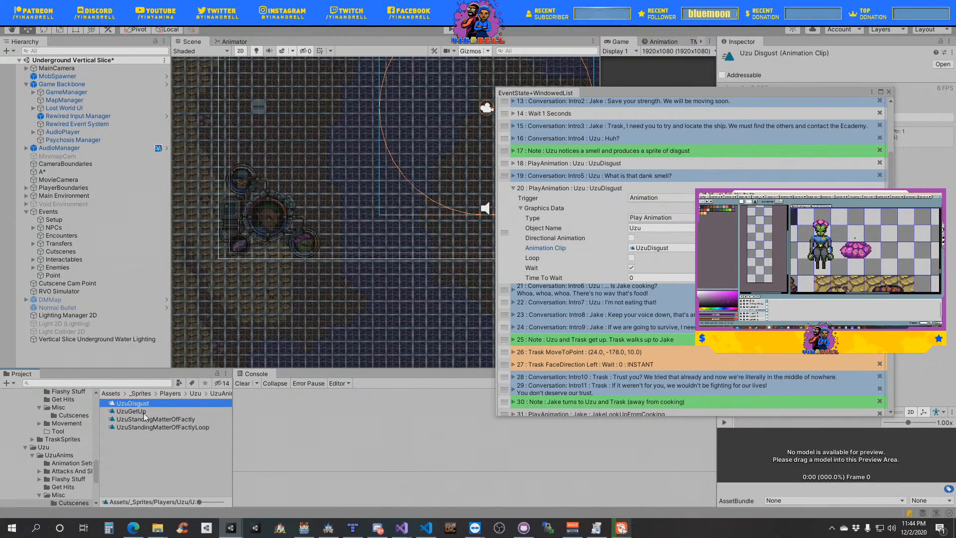
pyautogui.moveTo(143, 414); pyautogui.dragTo(707, 248)
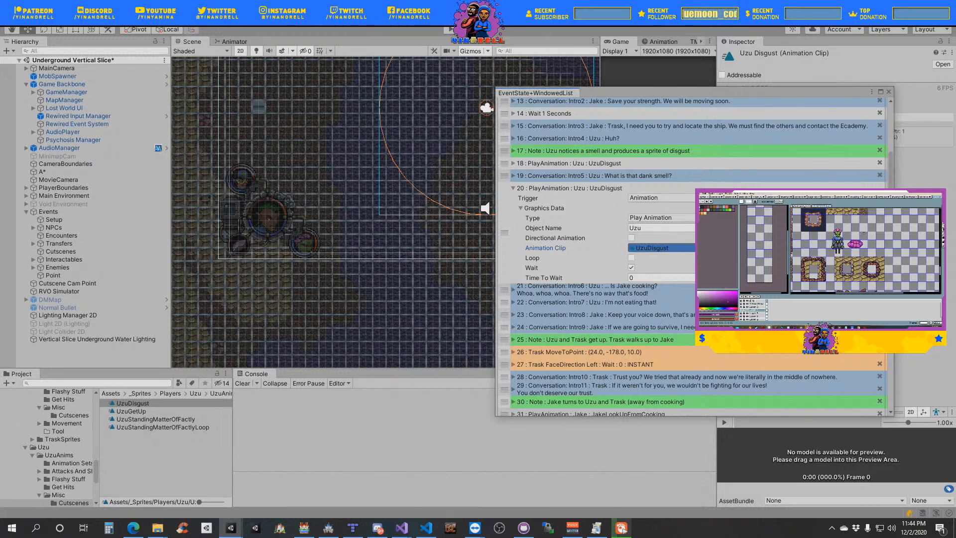
# - Duplicate the UzuGetUp clip in Uzu's Cutscenes folder and rename the copy UzuWakeUp
pyautogui.click(134, 412)
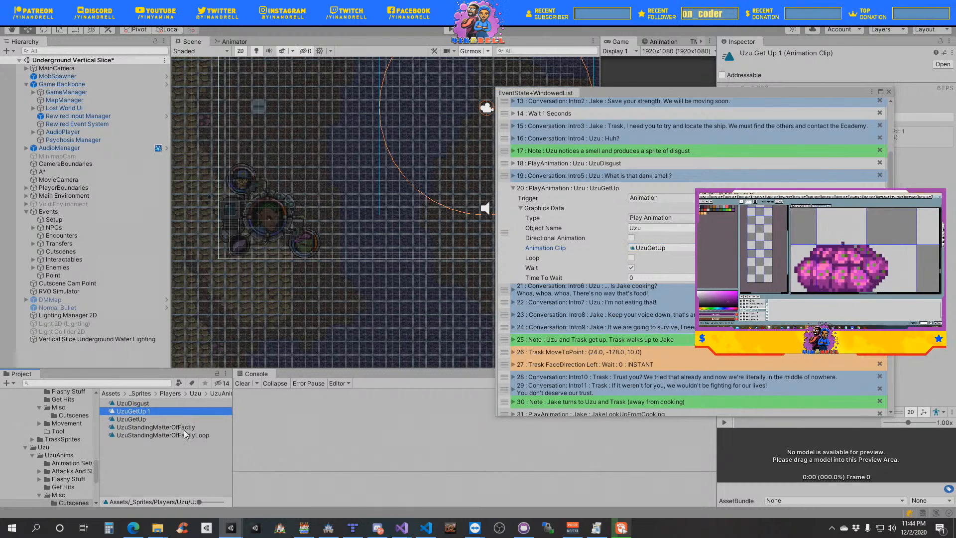
pyautogui.press('F2')
pyautogui.press('BackSpace')
pyautogui.press('BackSpace')
pyautogui.press('Left')
pyautogui.press('Left')
pyautogui.press('Left')
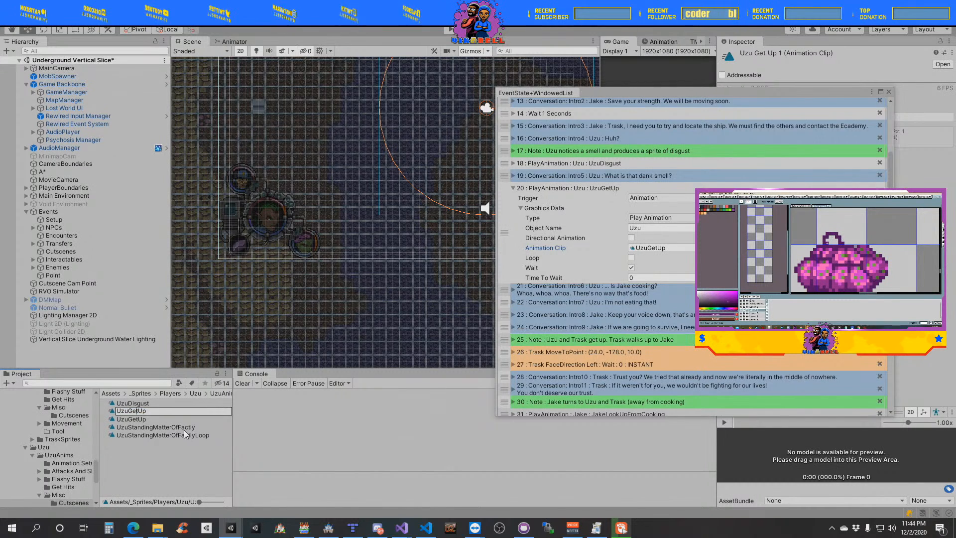
pyautogui.press('BackSpace')
pyautogui.press('BackSpace')
pyautogui.write('Wake')
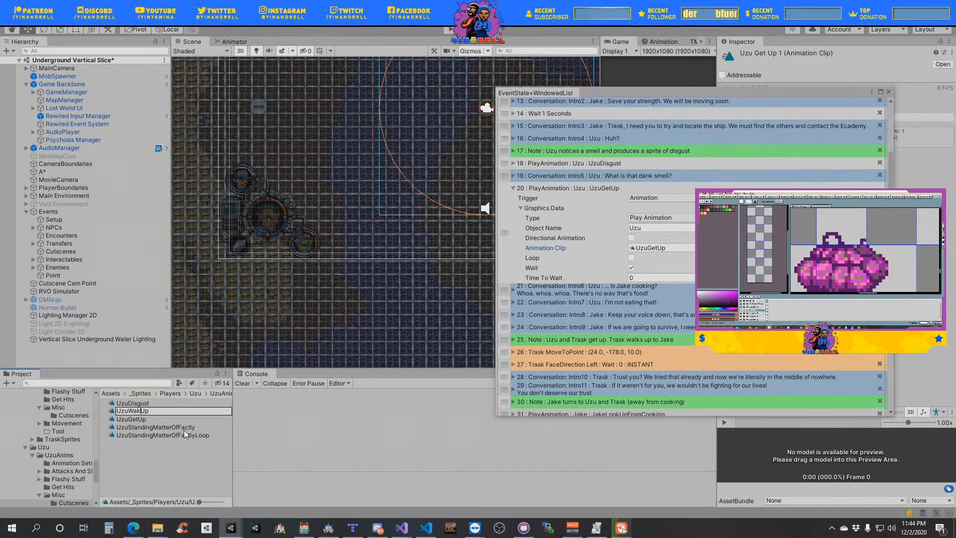
pyautogui.press('Return')
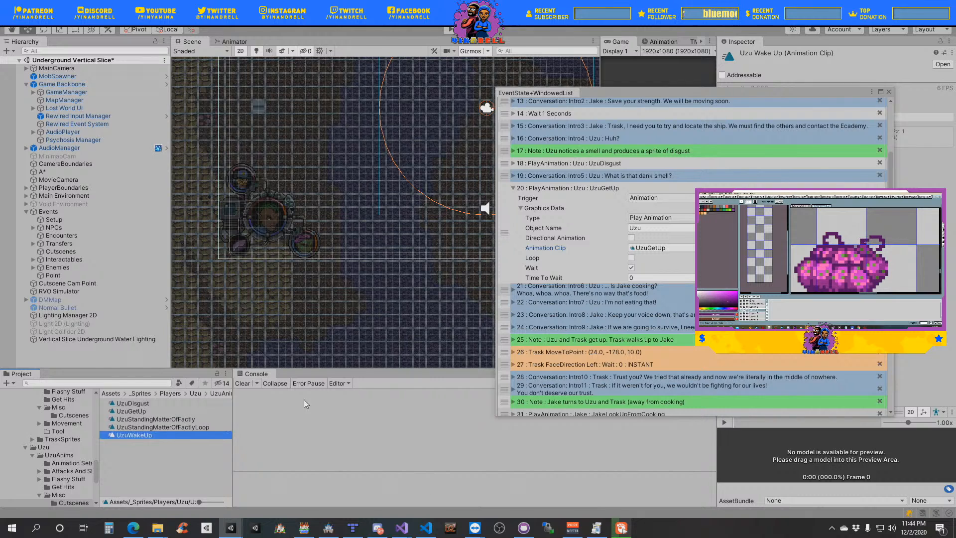
# - Assign the UzuWakeUp clip to Uzu's Play Animation event below the note "Uzu and Trask sit up", and collapse the event
pyautogui.scroll(5, 586, 255)
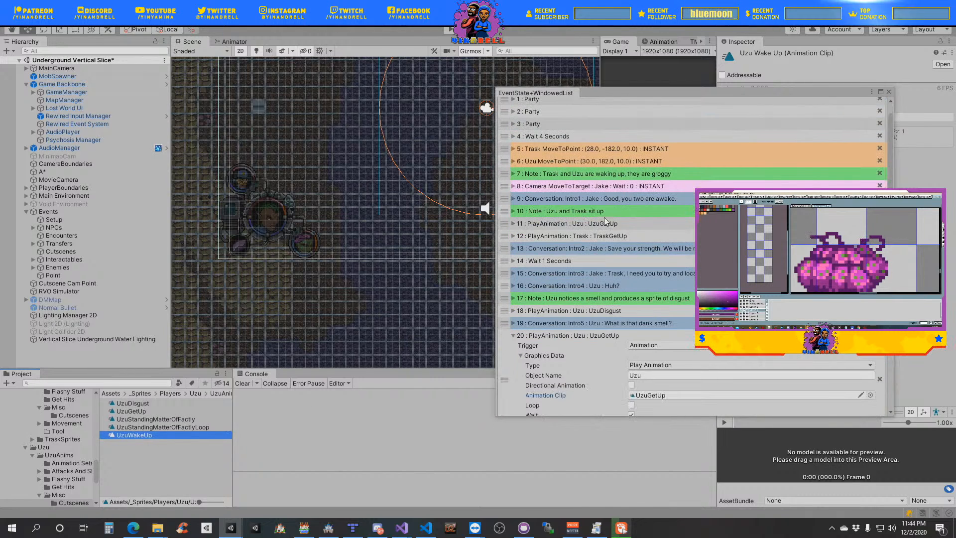
pyautogui.click(513, 224)
pyautogui.click(533, 244)
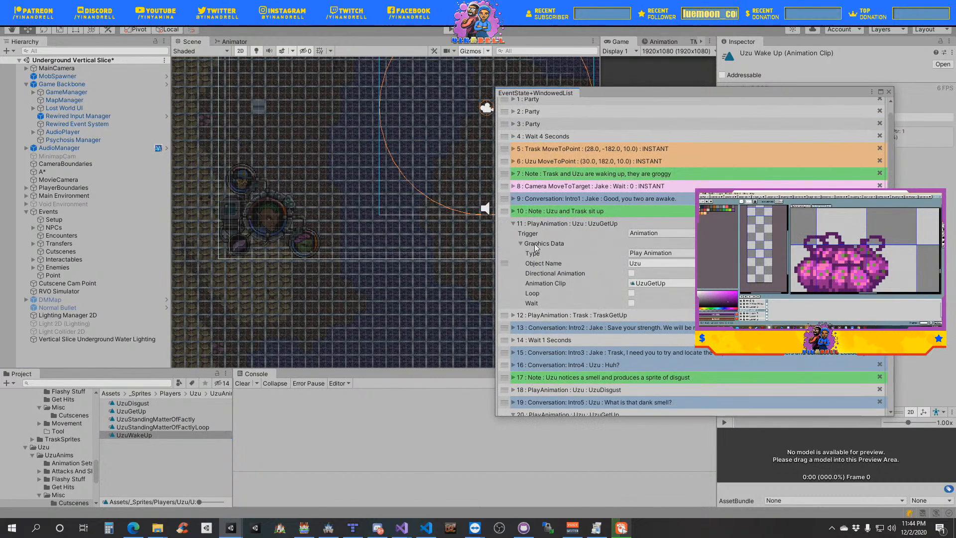
pyautogui.moveTo(157, 437); pyautogui.dragTo(660, 283)
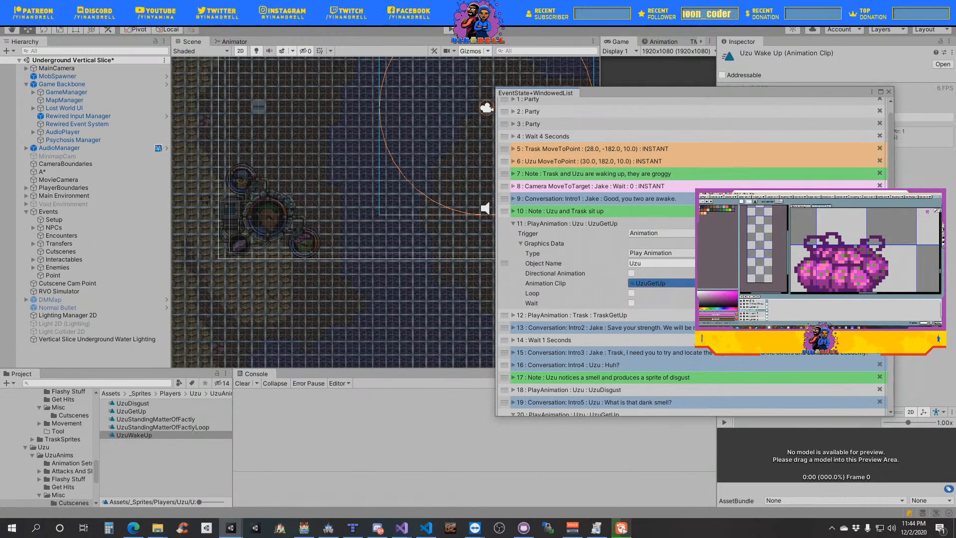
pyautogui.click(515, 224)
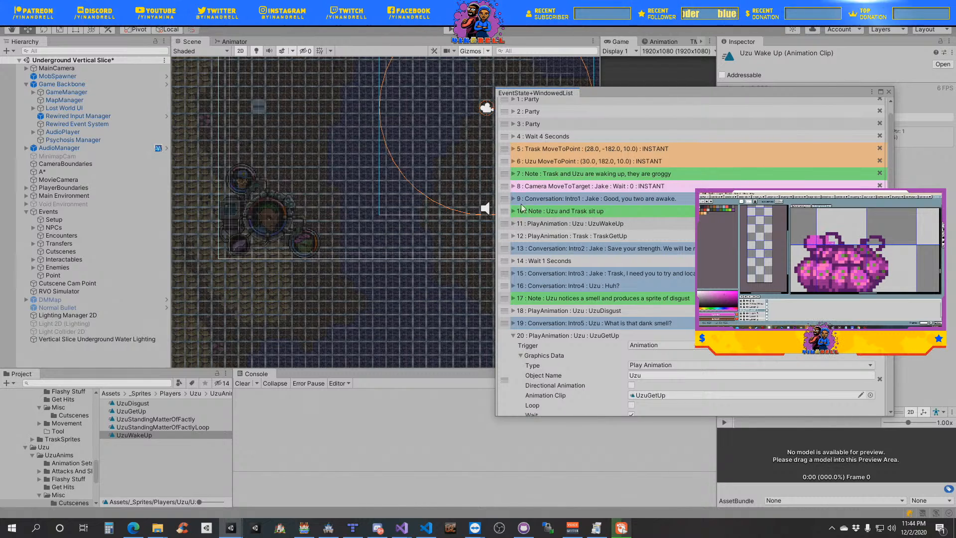
# - Collapse Uzu's UzuGetUp Play Animation event below the Intro5 conversation, including its graphics data
pyautogui.scroll(-3, 599, 229)
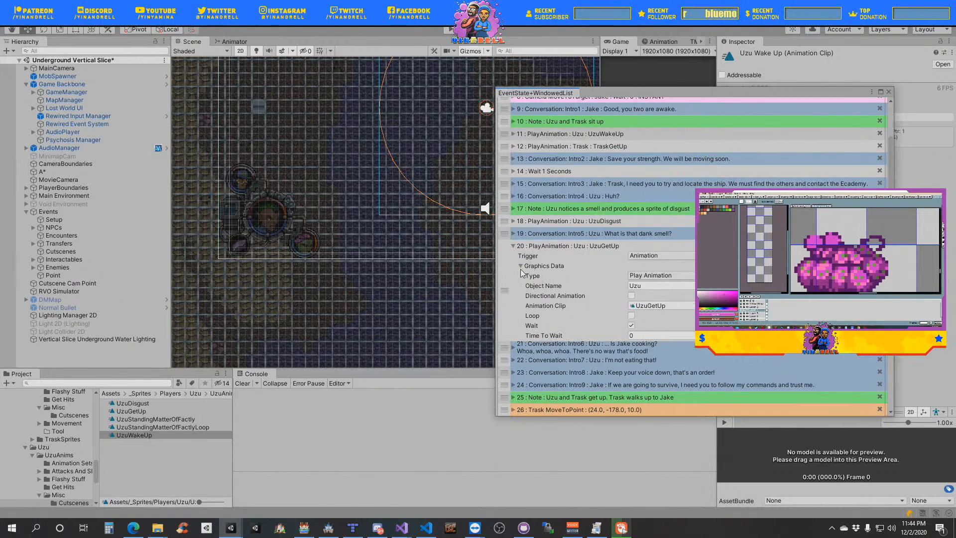
pyautogui.click(520, 267)
pyautogui.click(514, 247)
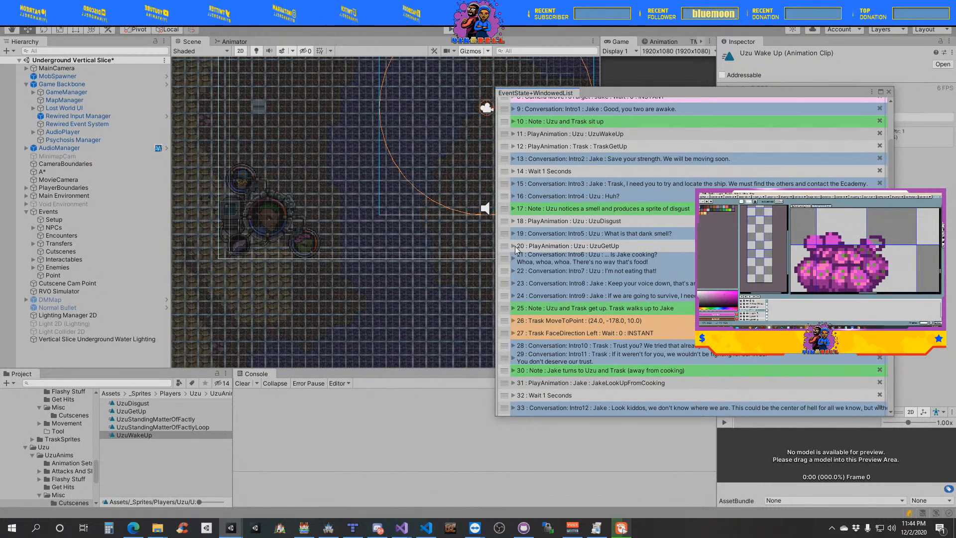
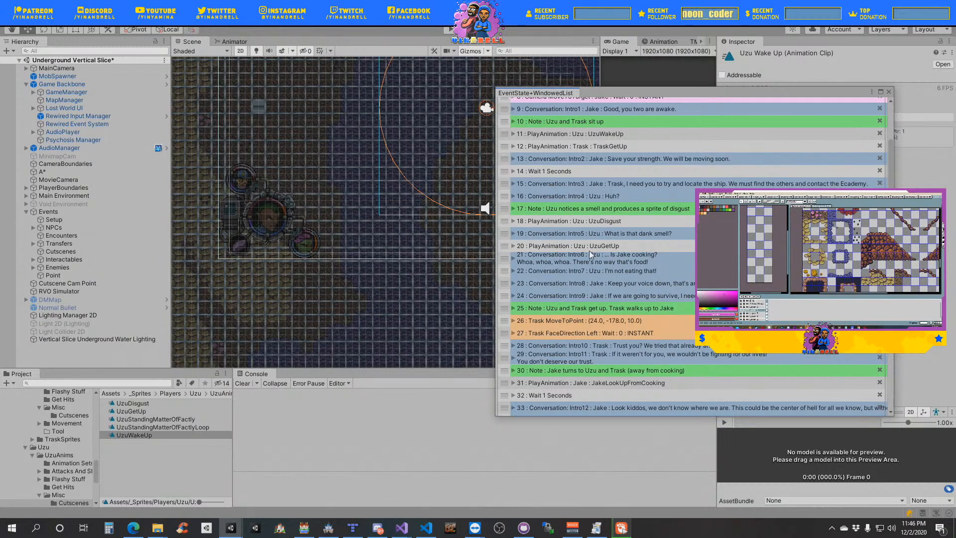
# - Rename the UzuGetUp clip in Uzu's Cutscenes folder as UzuGetUpFromLayingDown
pyautogui.scroll(-3, 572, 265)
pyautogui.scroll(-2, 571, 265)
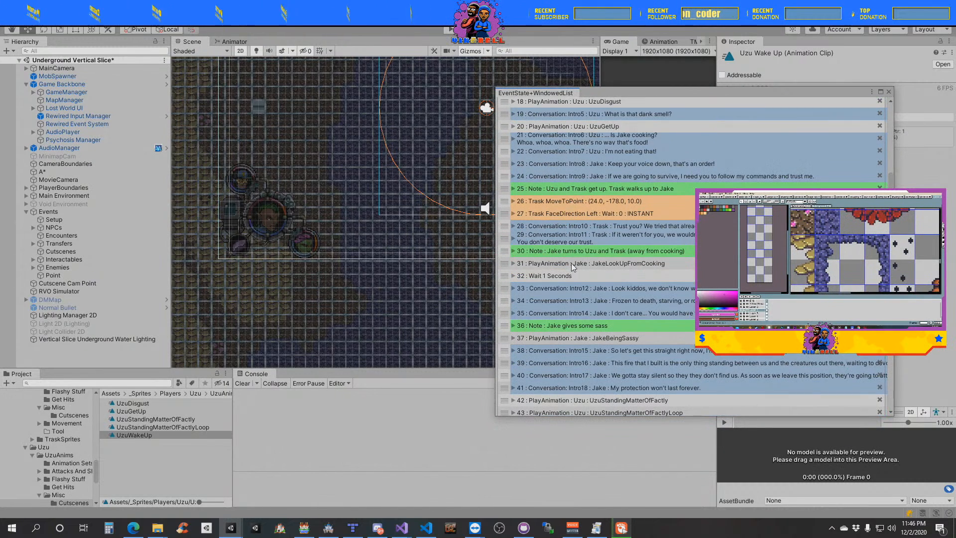
pyautogui.scroll(3, 576, 204)
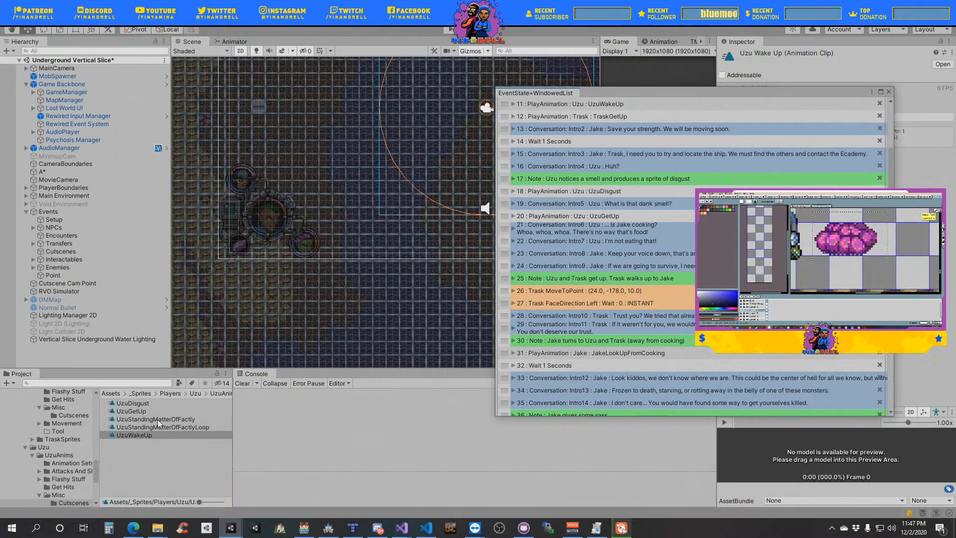
pyautogui.click(136, 413)
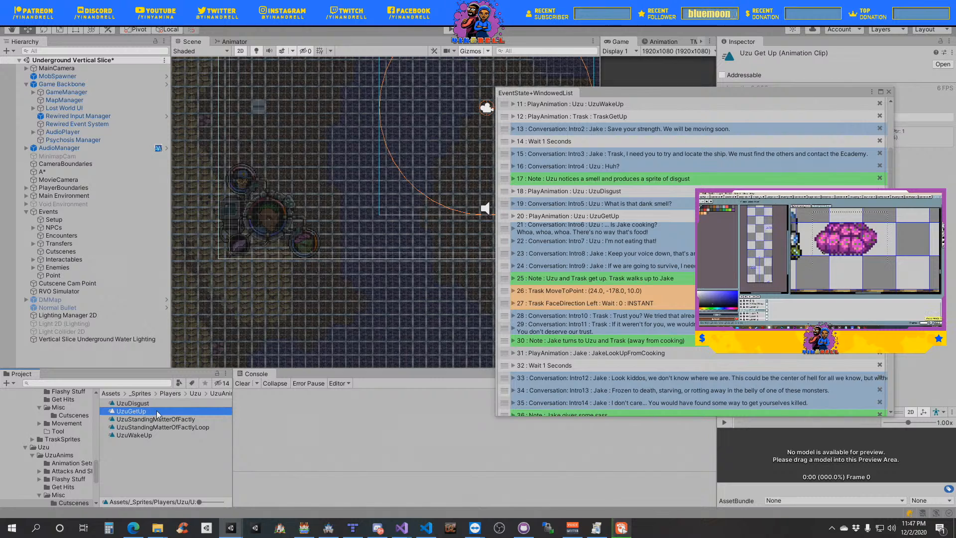
pyautogui.press('F2')
pyautogui.click(157, 412)
pyautogui.write('From')
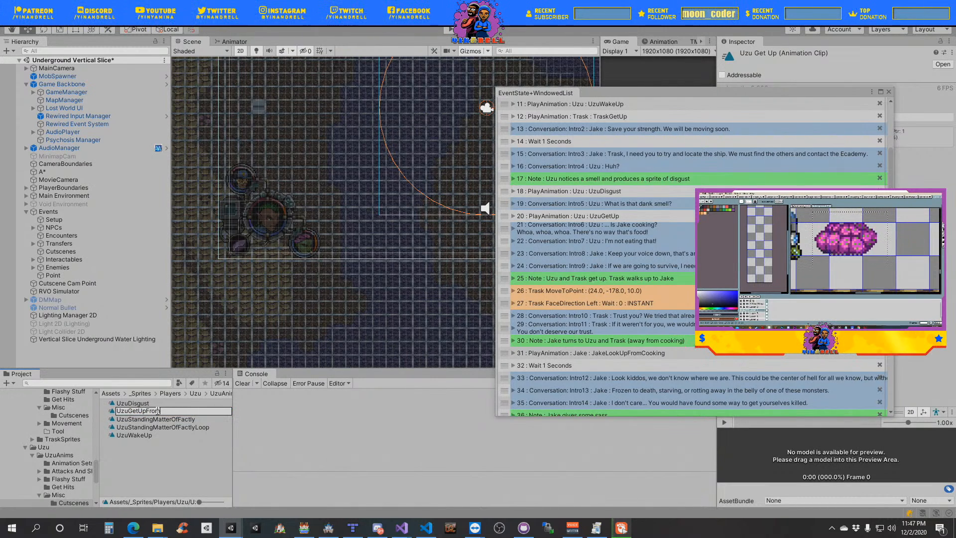
pyautogui.write('LayingDow')
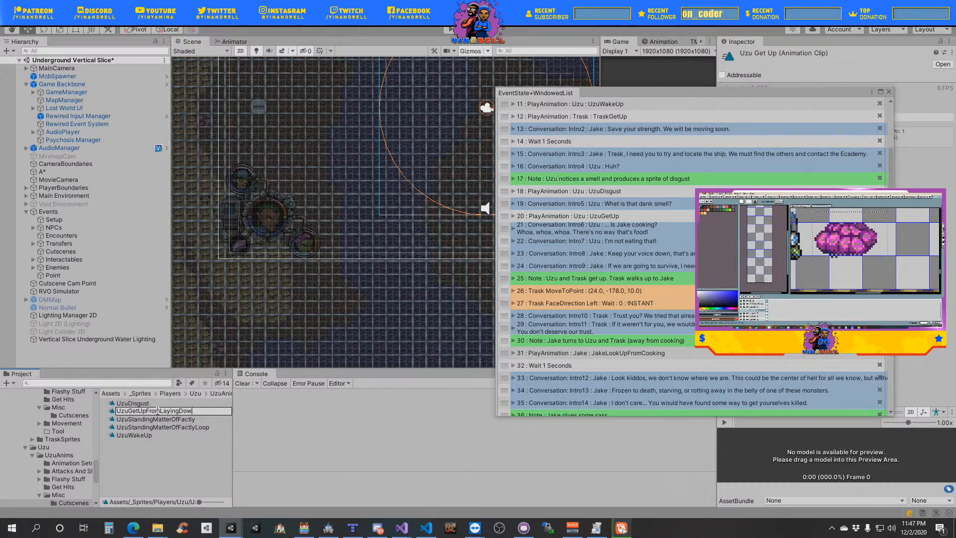
pyautogui.write('n')
pyautogui.press('Return')
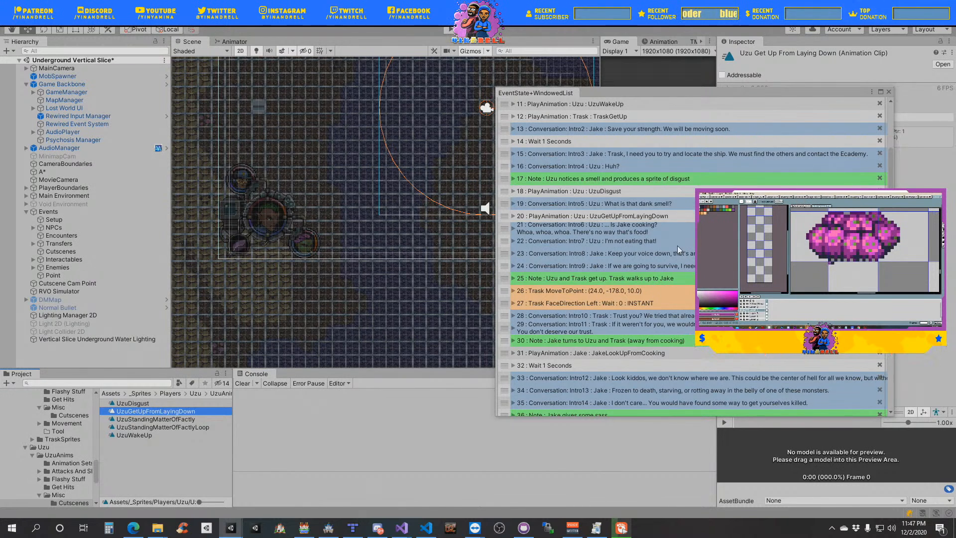
# - Locate the JakeLookUpFromCooking clip from Jake's Play Animation event, duplicate it and rename the copy JakeLookDownAtCooking
pyautogui.click(513, 353)
pyautogui.click(521, 373)
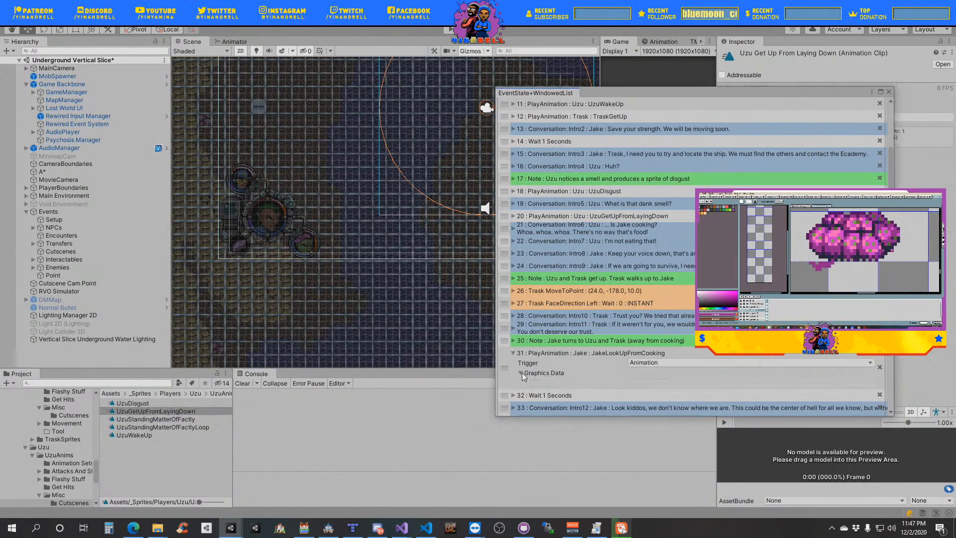
pyautogui.click(666, 354)
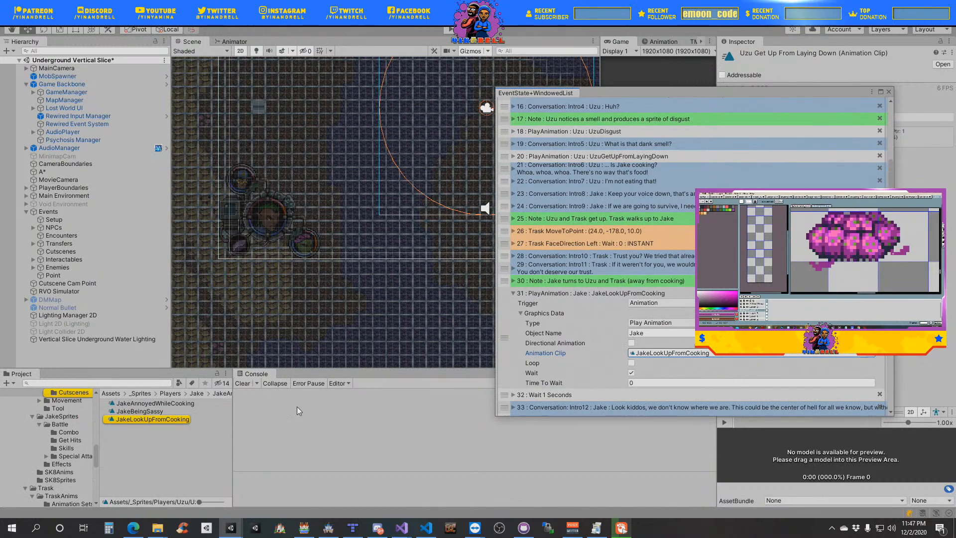
pyautogui.click(174, 419)
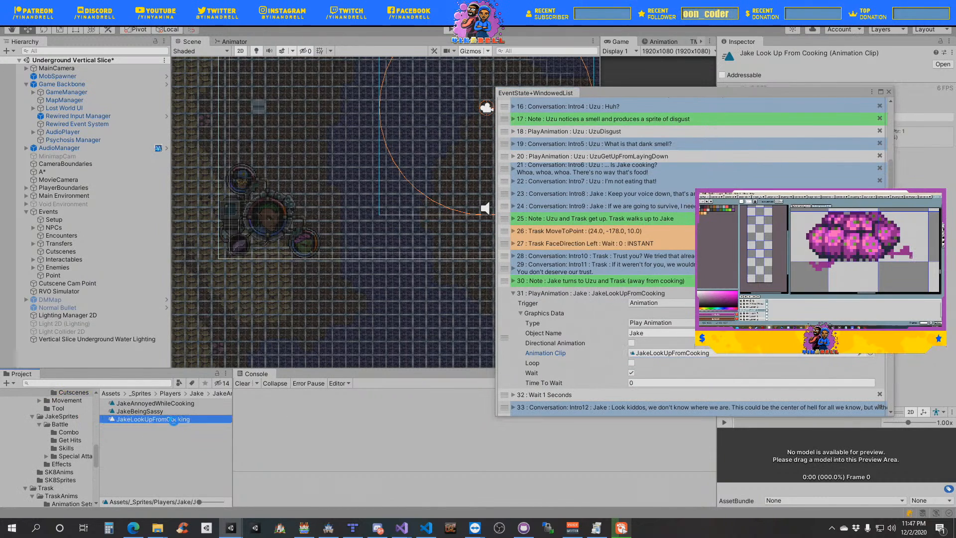
pyautogui.hotkey('ctrl', 'd')
pyautogui.click(204, 420)
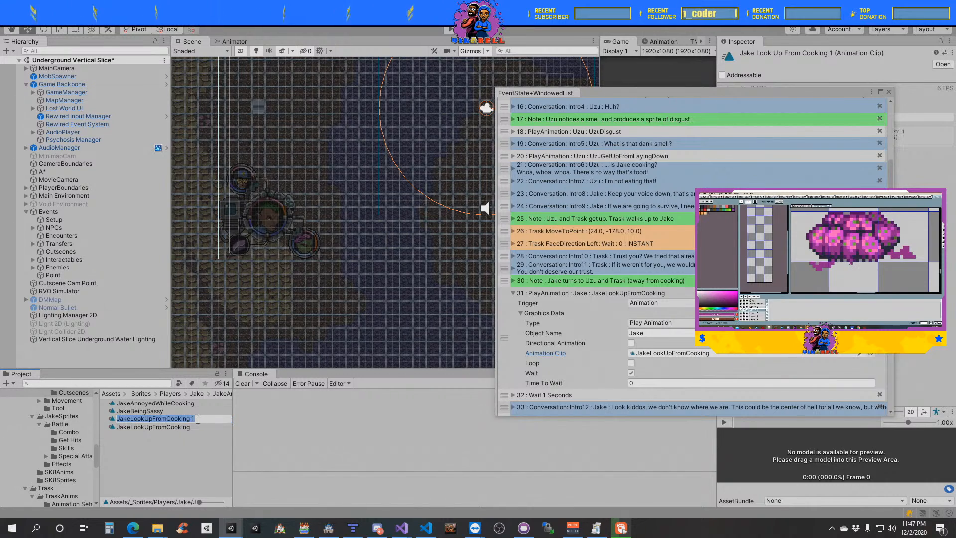
pyautogui.moveTo(199, 419); pyautogui.dragTo(146, 421)
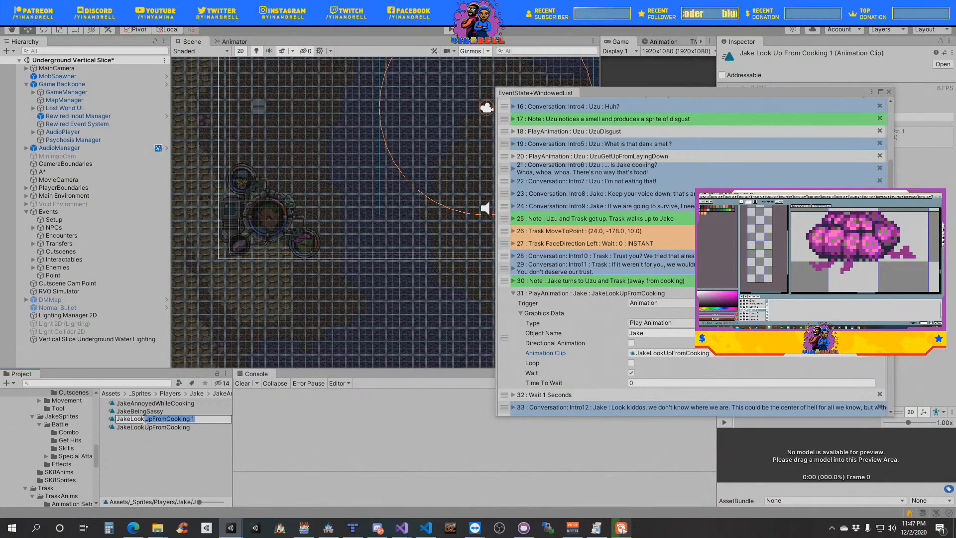
pyautogui.write('DownAtCooking')
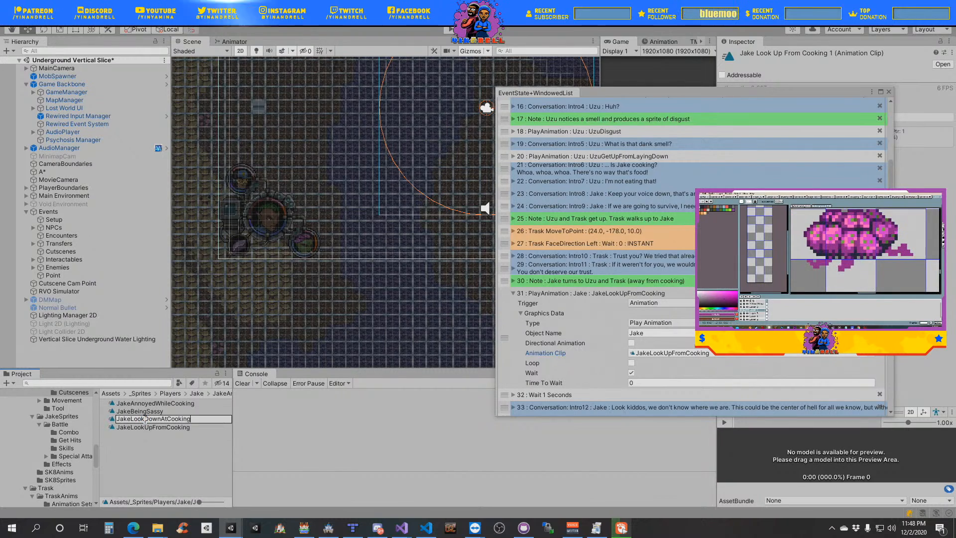
pyautogui.press('Return')
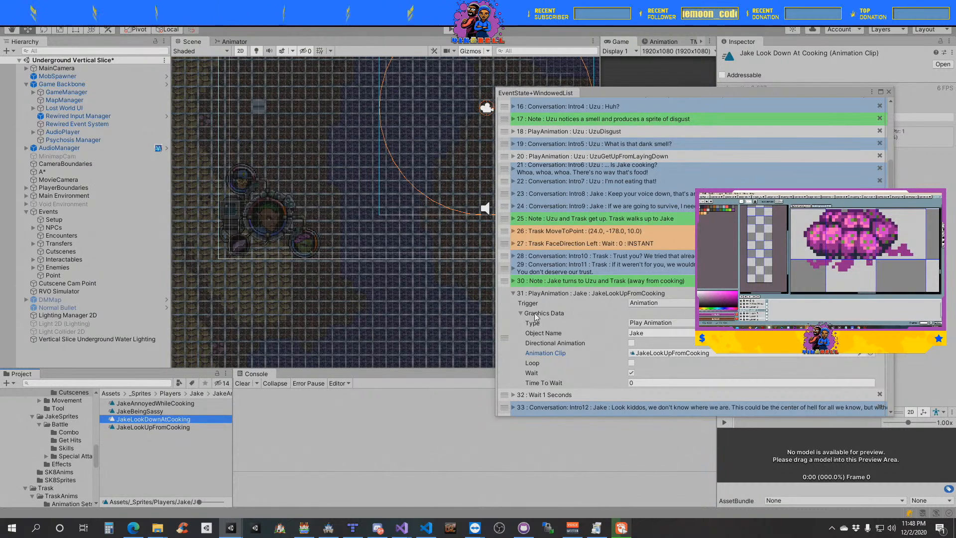
pyautogui.click(513, 294)
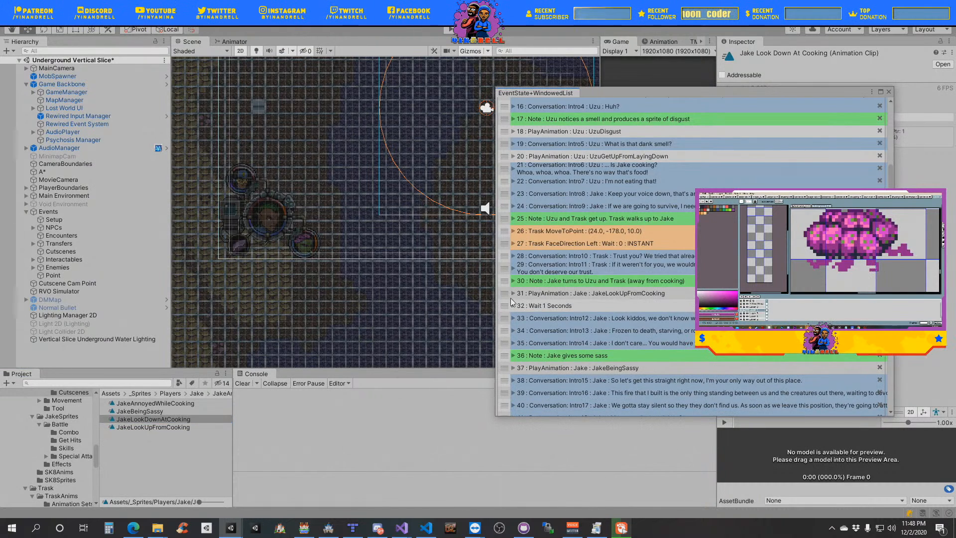
# - Duplicate Jake's JakeLookUpFromCooking Play Animation event and place the copy directly above the Intro8 conversation
pyautogui.rightClick(506, 299)
pyautogui.click(545, 338)
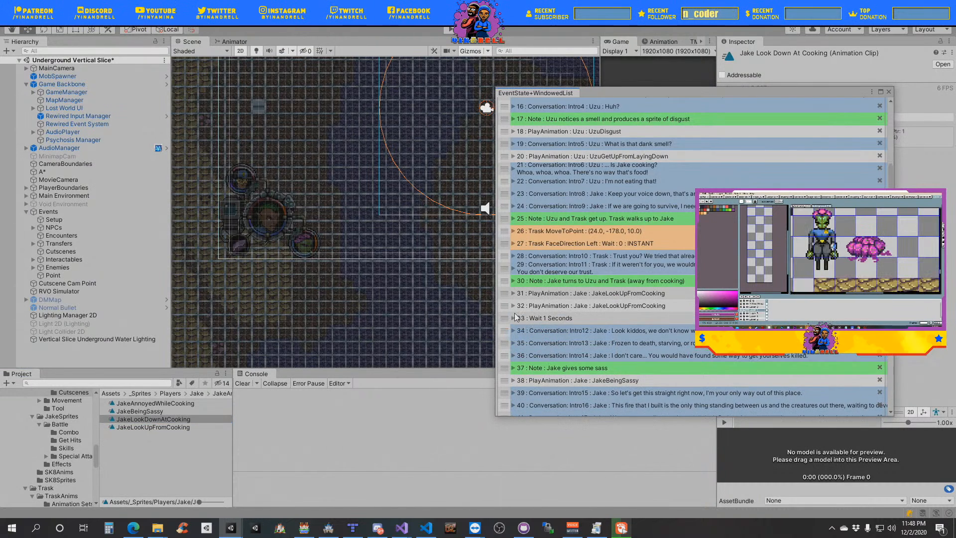
pyautogui.moveTo(506, 310); pyautogui.dragTo(508, 199)
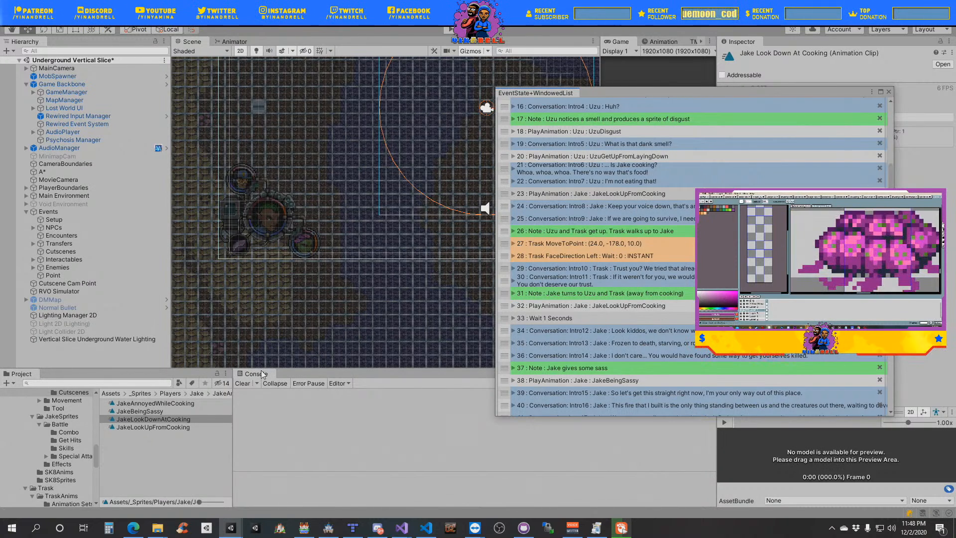
# - Duplicate the JakeLookUpFromCooking event above the Intro8 conversation and place the copy directly below that conversation
pyautogui.rightClick(506, 197)
pyautogui.click(529, 240)
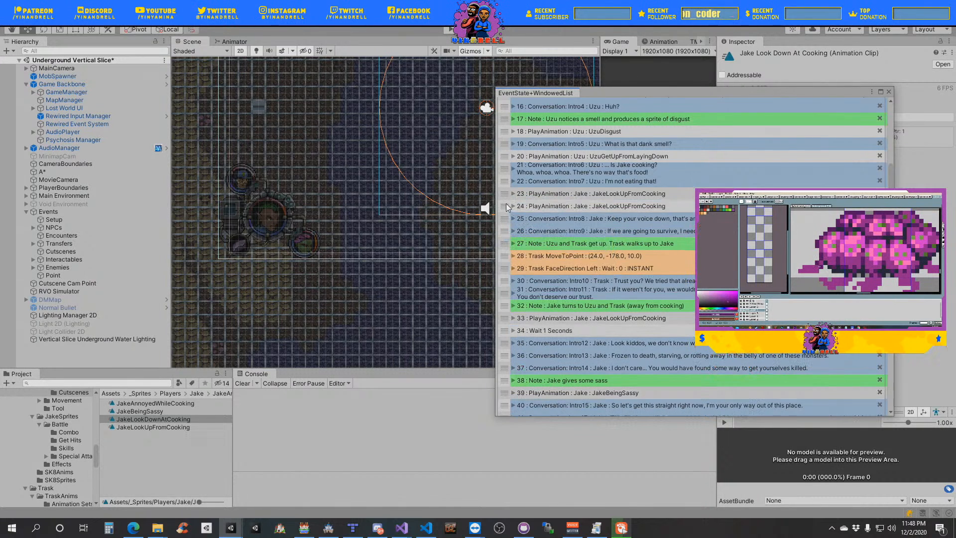
pyautogui.moveTo(505, 206); pyautogui.dragTo(505, 218)
pyautogui.moveTo(505, 217); pyautogui.dragTo(502, 222)
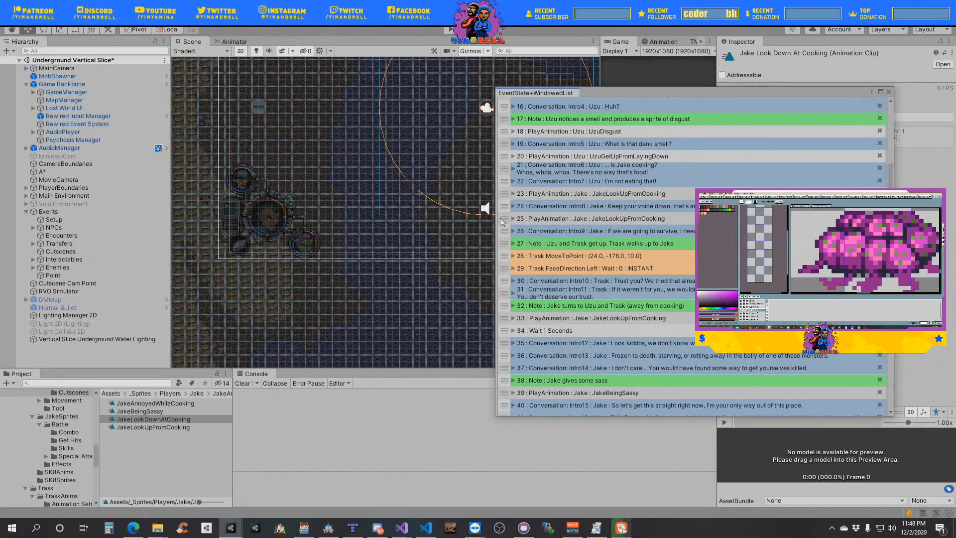
# - Assign the JakeLookDownAtCooking clip to Jake's Play Animation event below the Intro8 conversation, and collapse the event
pyautogui.click(513, 219)
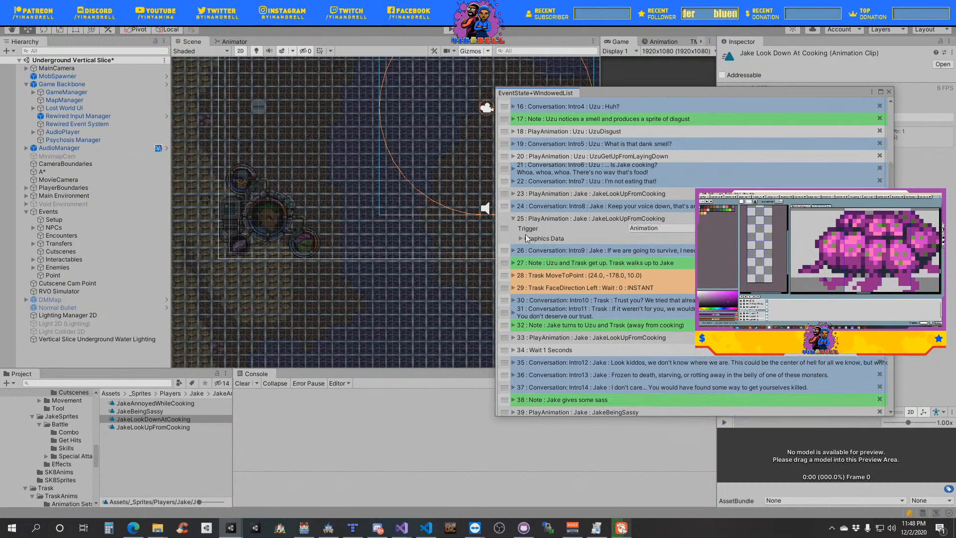
pyautogui.click(522, 238)
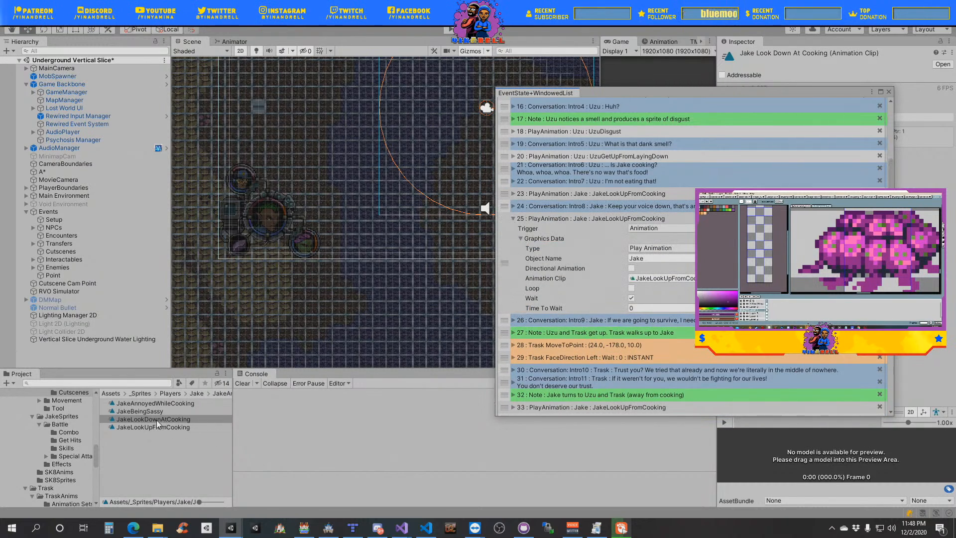
pyautogui.moveTo(155, 419); pyautogui.dragTo(677, 283)
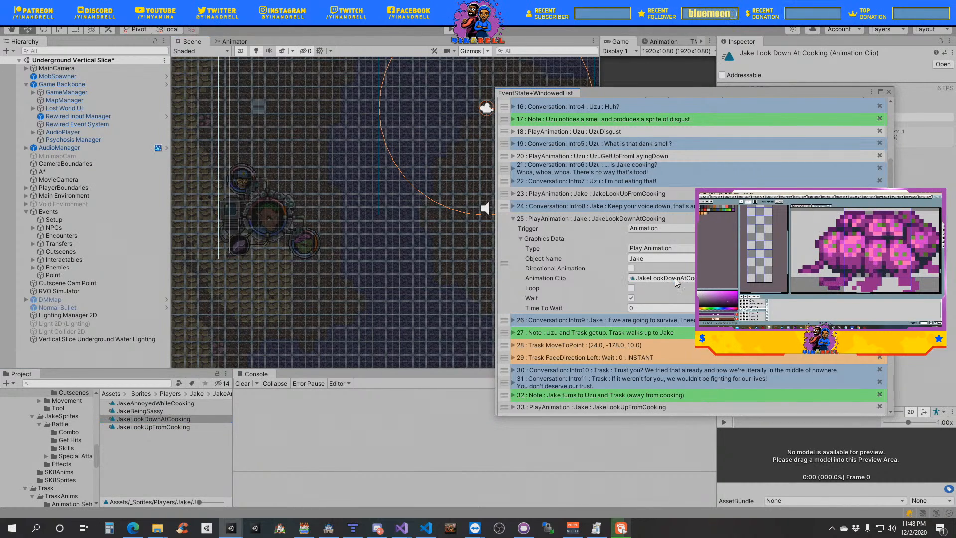
pyautogui.click(514, 219)
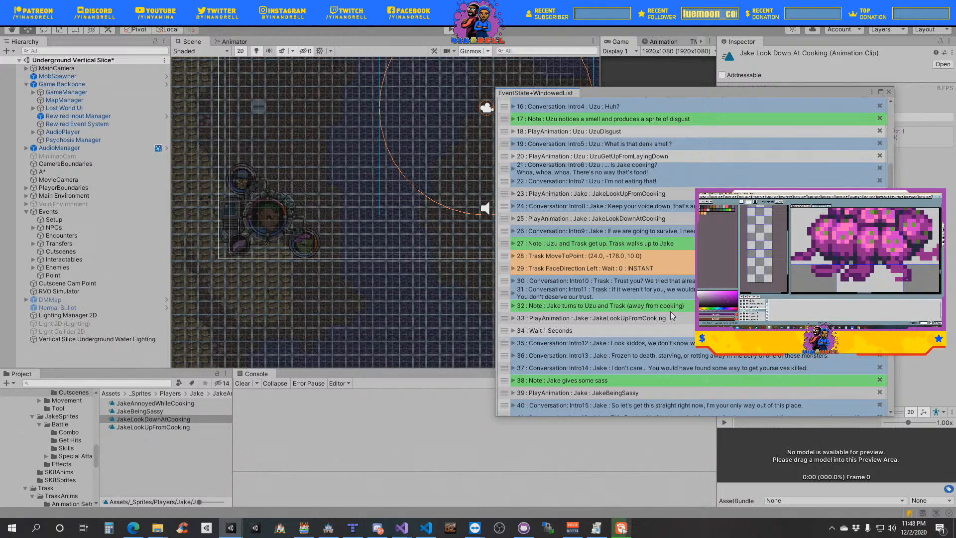
# - Duplicate Trask's MoveToPoint event and place the copy below the note "Trask moves to Uzu and faces him"
pyautogui.scroll(-5, 670, 312)
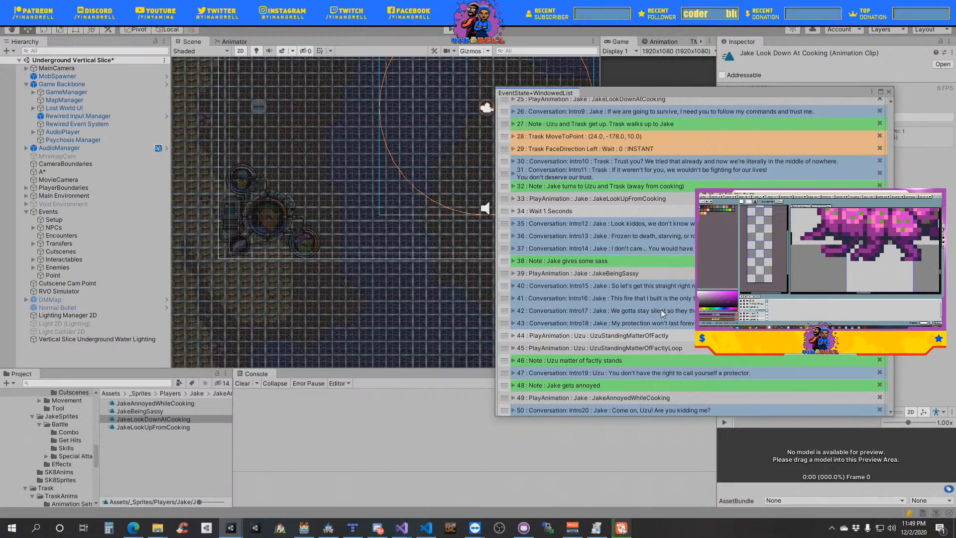
pyautogui.scroll(-3, 661, 310)
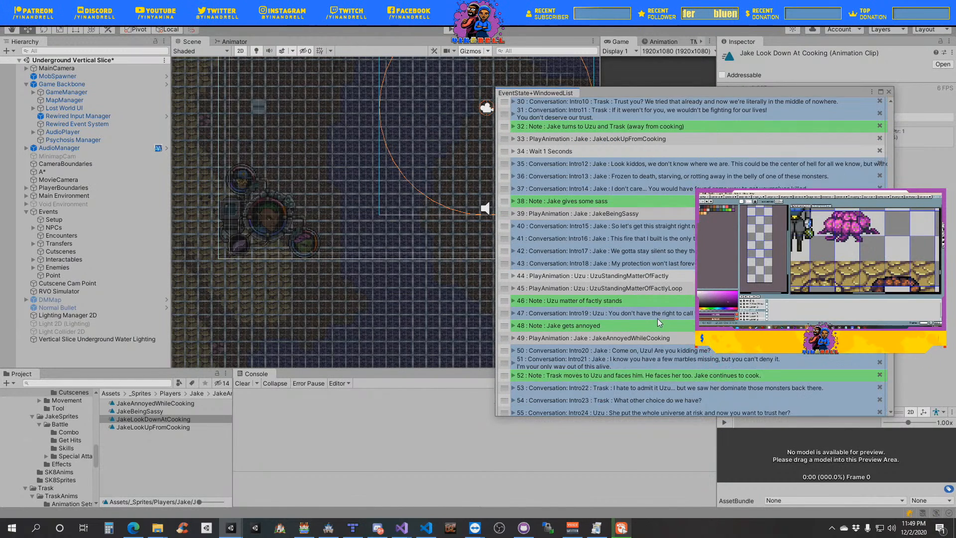
pyautogui.scroll(-3, 656, 321)
pyautogui.scroll(-2, 654, 325)
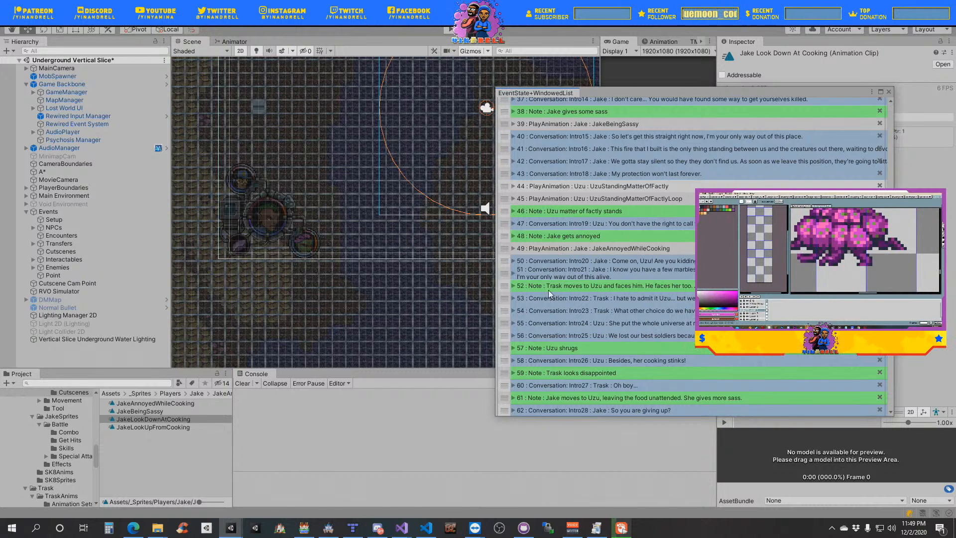
pyautogui.scroll(8, 562, 318)
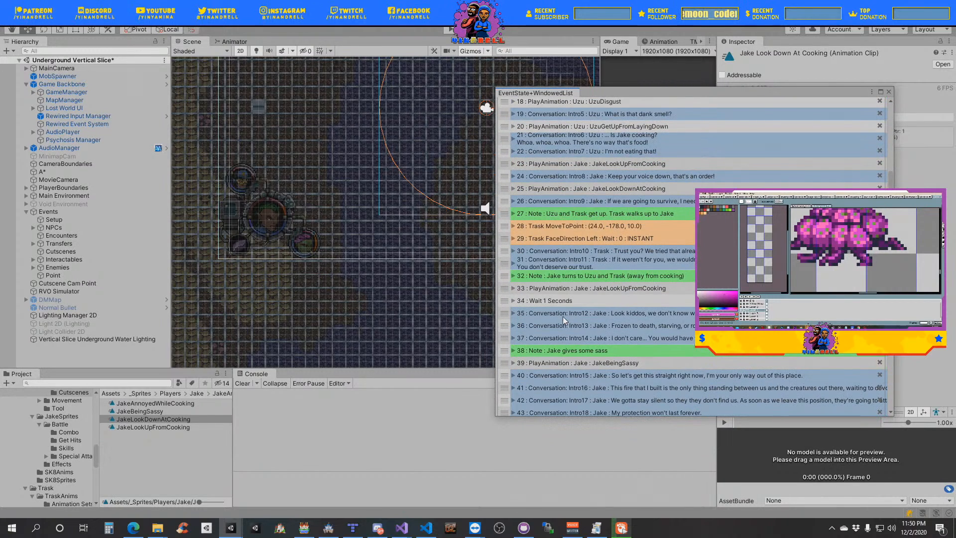
pyautogui.rightClick(504, 226)
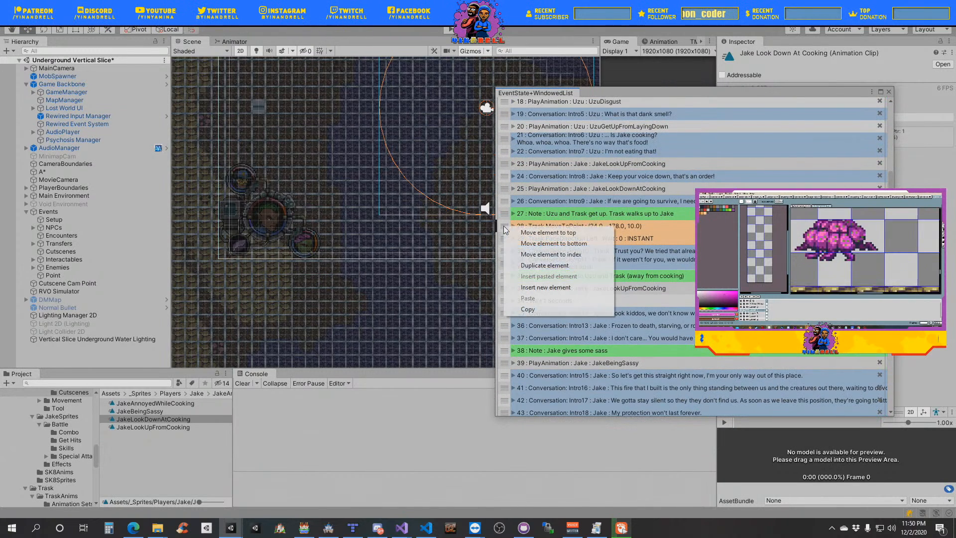
pyautogui.click(546, 266)
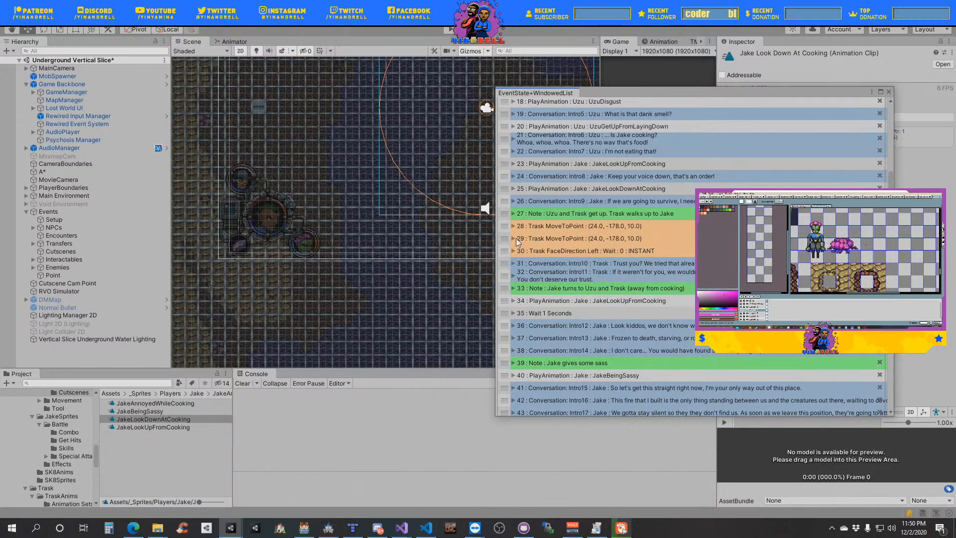
pyautogui.moveTo(504, 257); pyautogui.dragTo(532, 395)
pyautogui.scroll(-5, 559, 356)
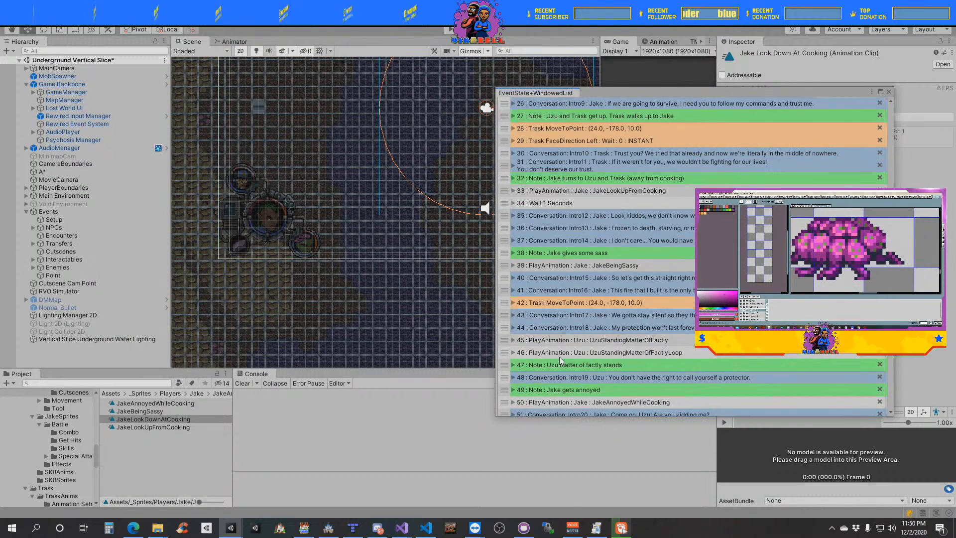
pyautogui.moveTo(505, 215); pyautogui.dragTo(519, 347)
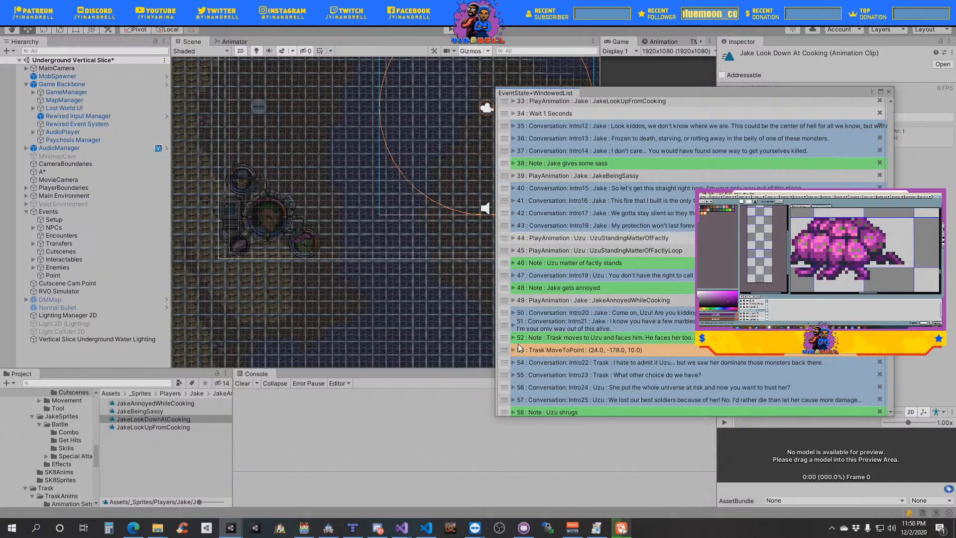
# - Duplicate Trask's MoveToPoint event above the Intro22 conversation and set the copy's movement type to Face Target
pyautogui.rightClick(511, 350)
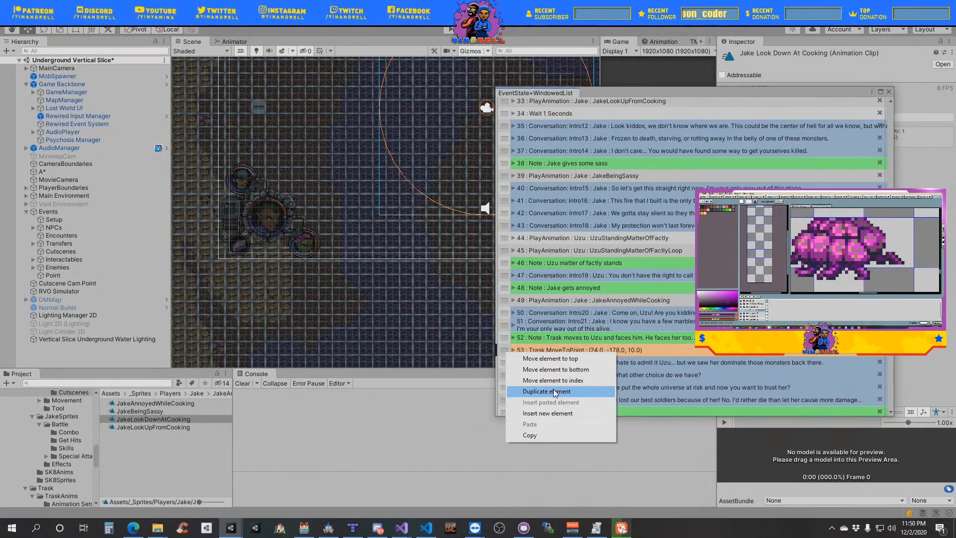
pyautogui.click(548, 391)
pyautogui.click(515, 363)
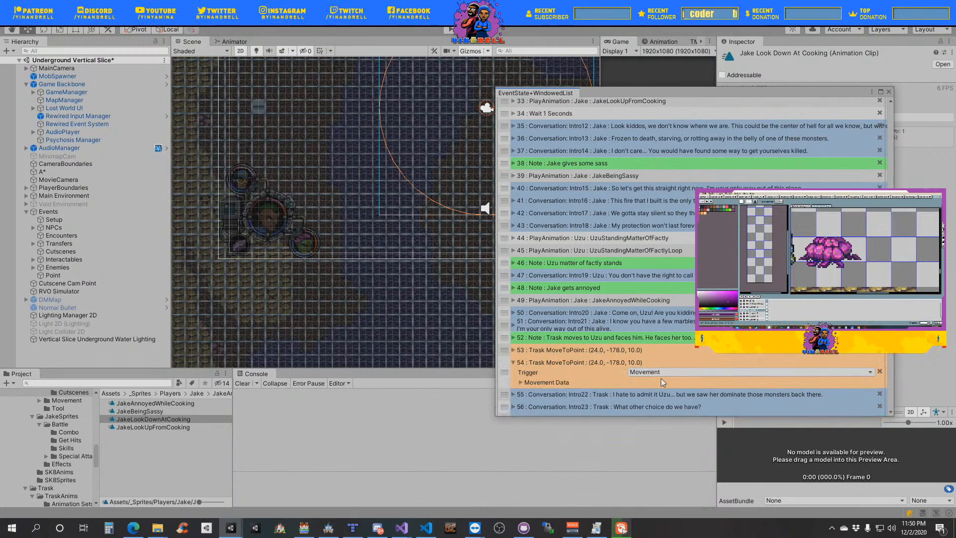
pyautogui.click(544, 382)
pyautogui.scroll(-3, 645, 350)
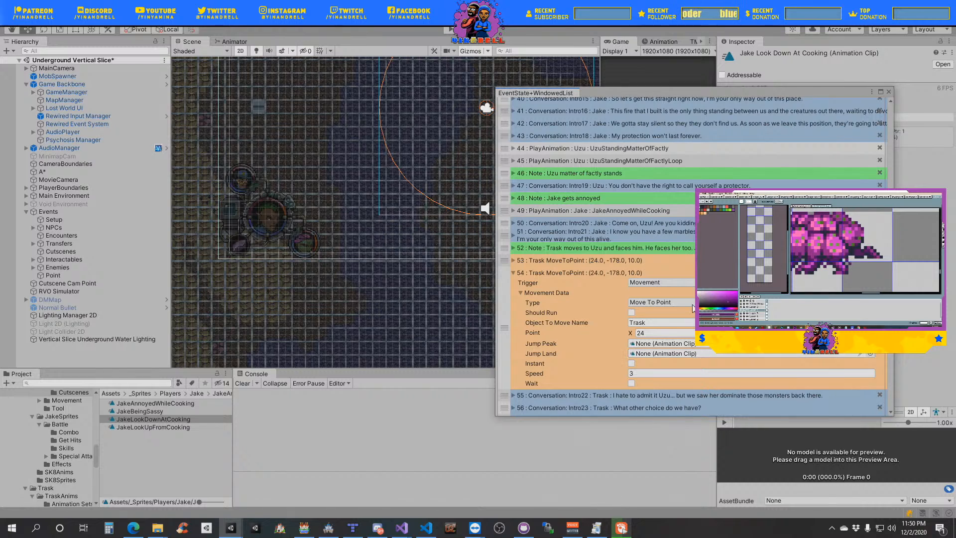
pyautogui.click(692, 304)
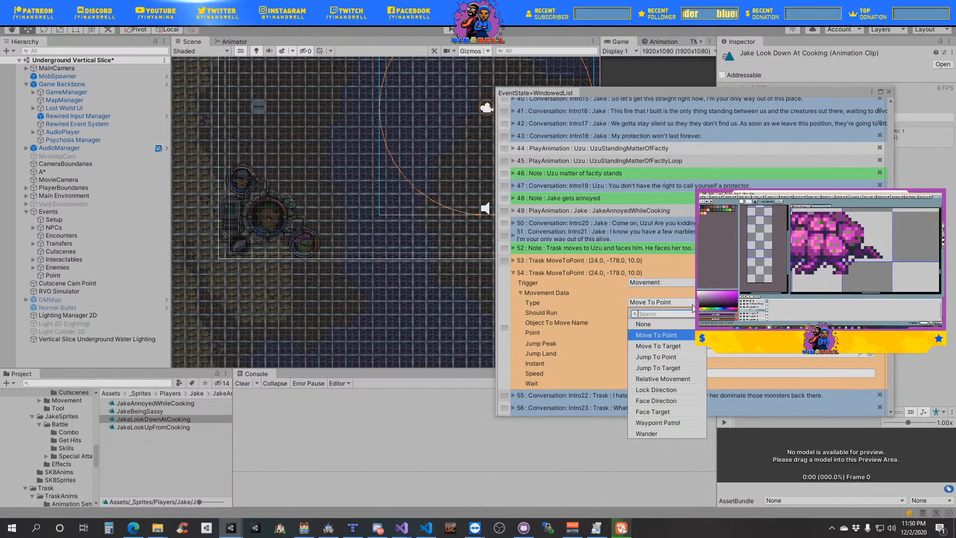
pyautogui.click(667, 411)
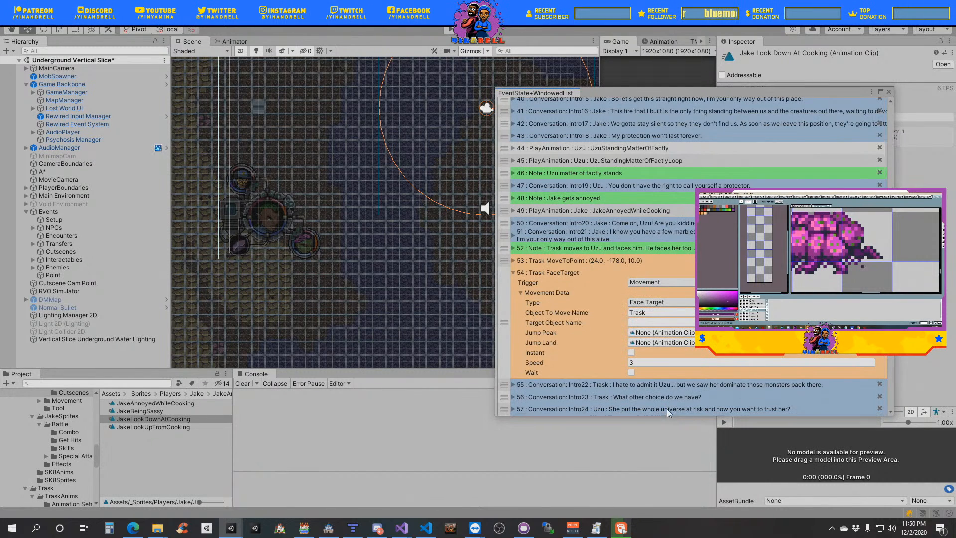
# - Set the target of Trask's Face Target event above the Intro22 conversation to Uzu, make it instant, and collapse it
pyautogui.click(641, 323)
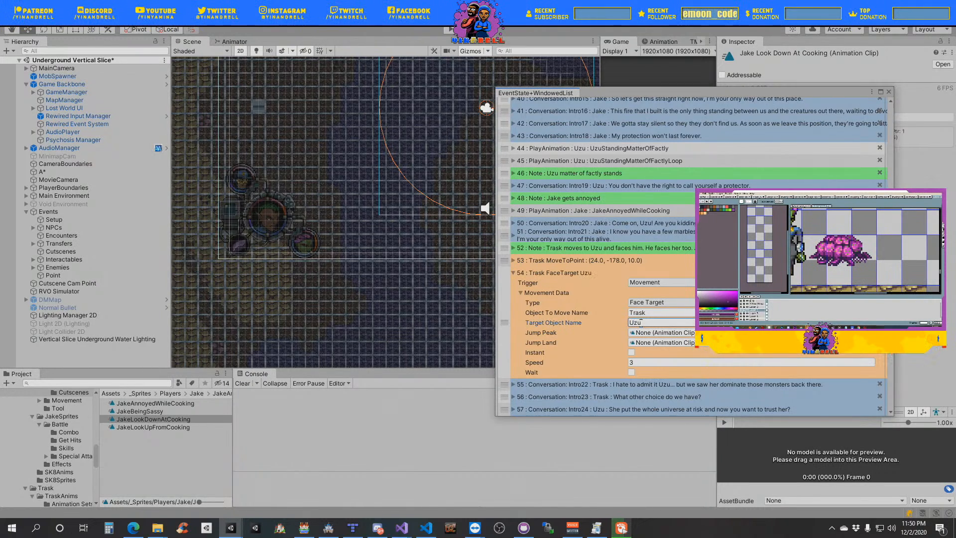
pyautogui.click(631, 352)
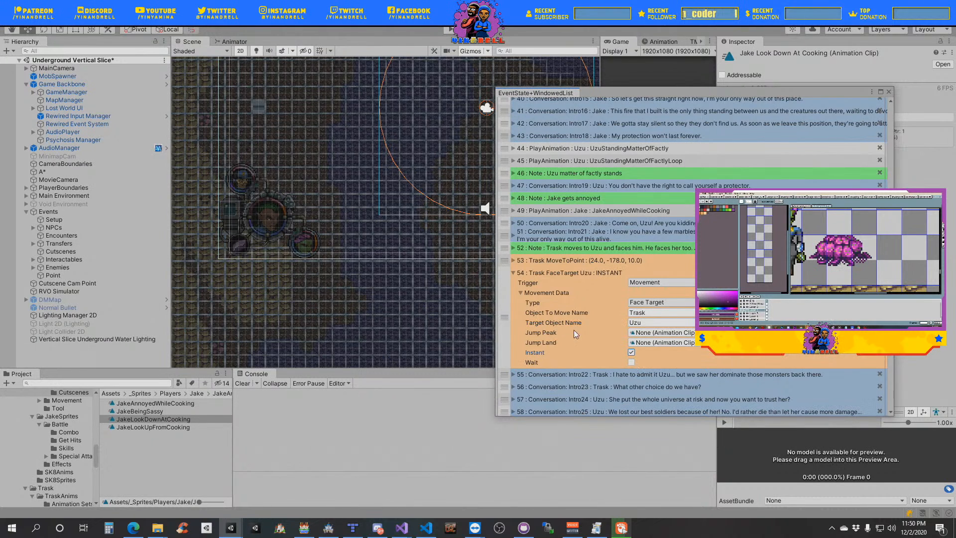
pyautogui.click(535, 294)
pyautogui.click(527, 275)
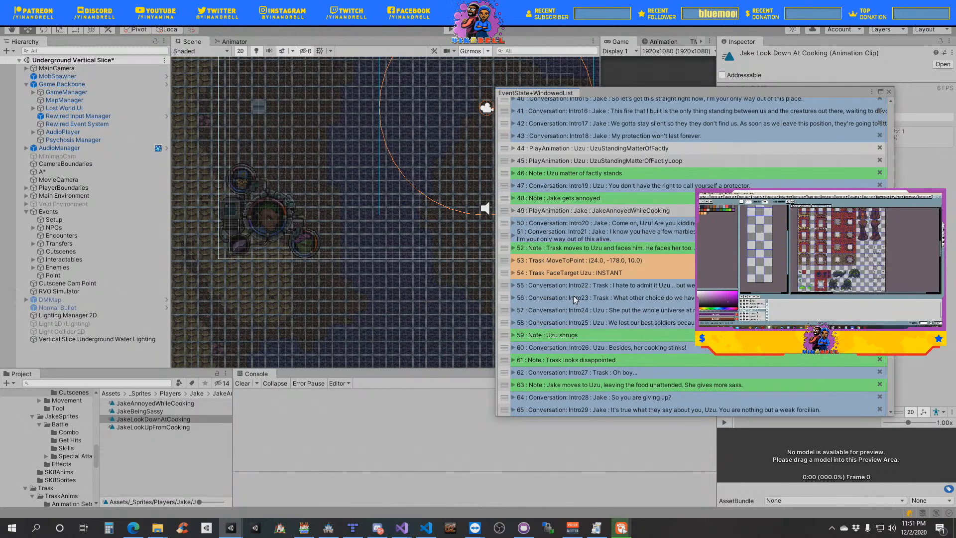
# - Duplicate Trask's instant Face Target event and set the copy to move Uzu with Trask as the target
pyautogui.rightClick(502, 277)
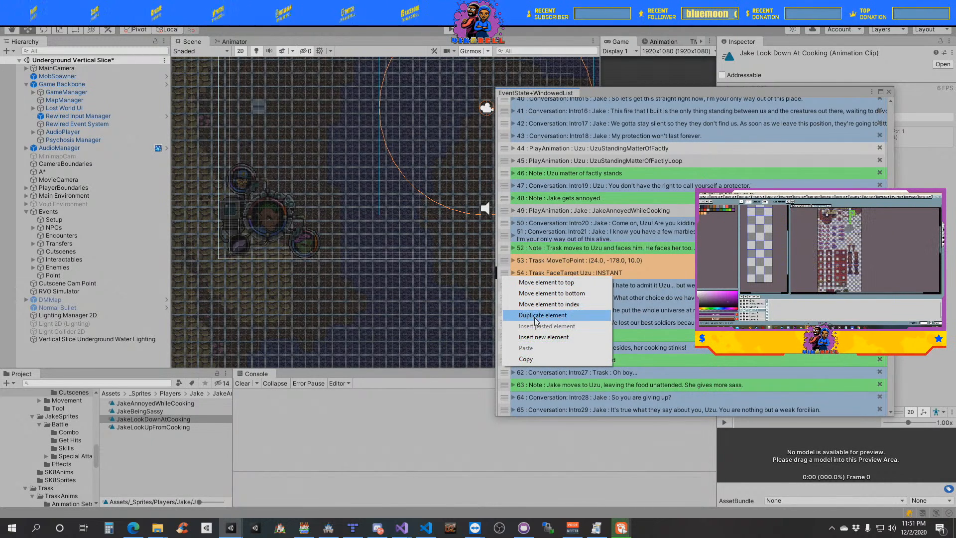
pyautogui.click(534, 316)
pyautogui.click(513, 285)
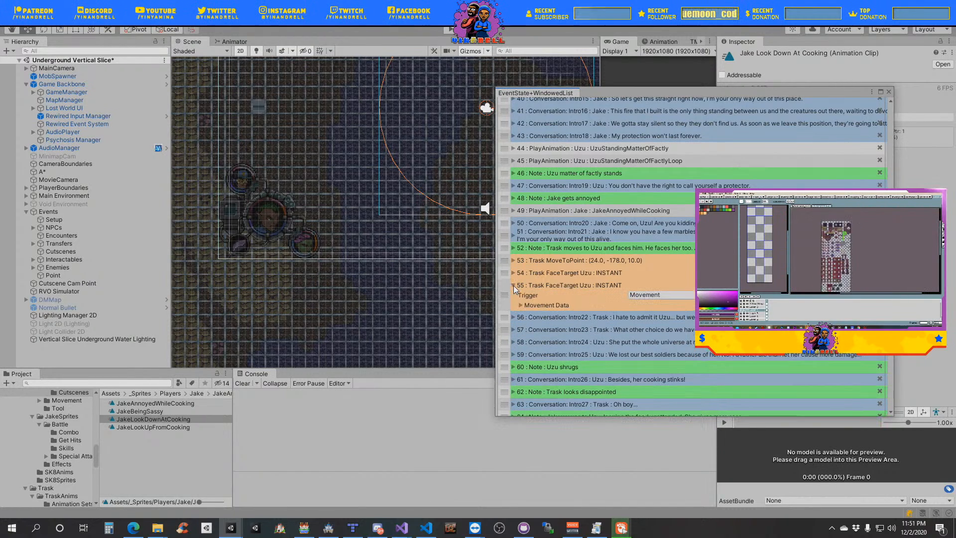
pyautogui.click(645, 324)
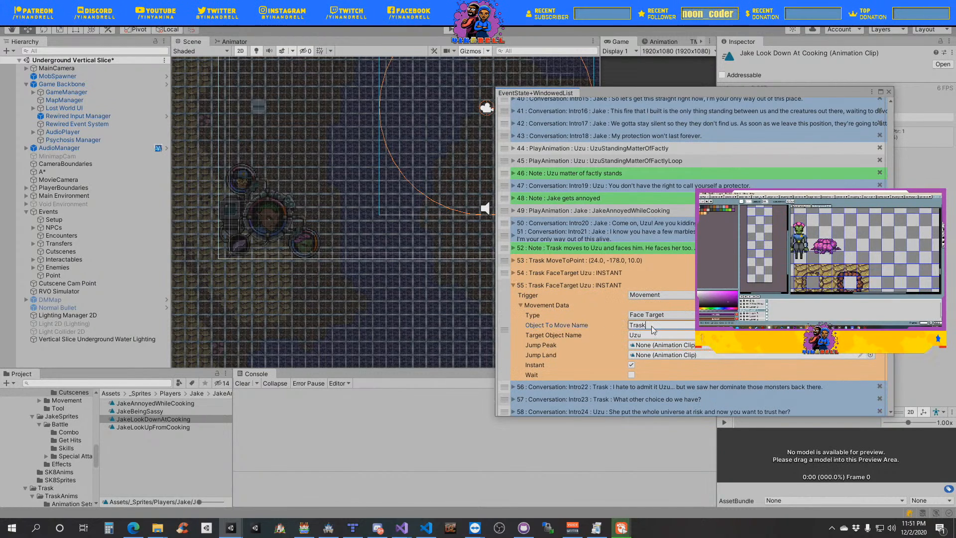
pyautogui.write('Uzu')
pyautogui.press('Tab')
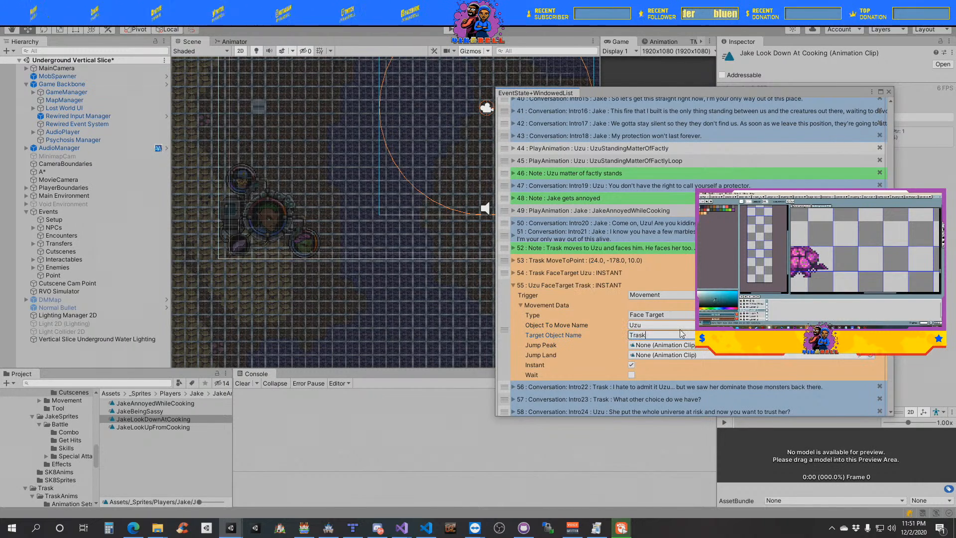
pyautogui.click(546, 304)
pyautogui.click(530, 286)
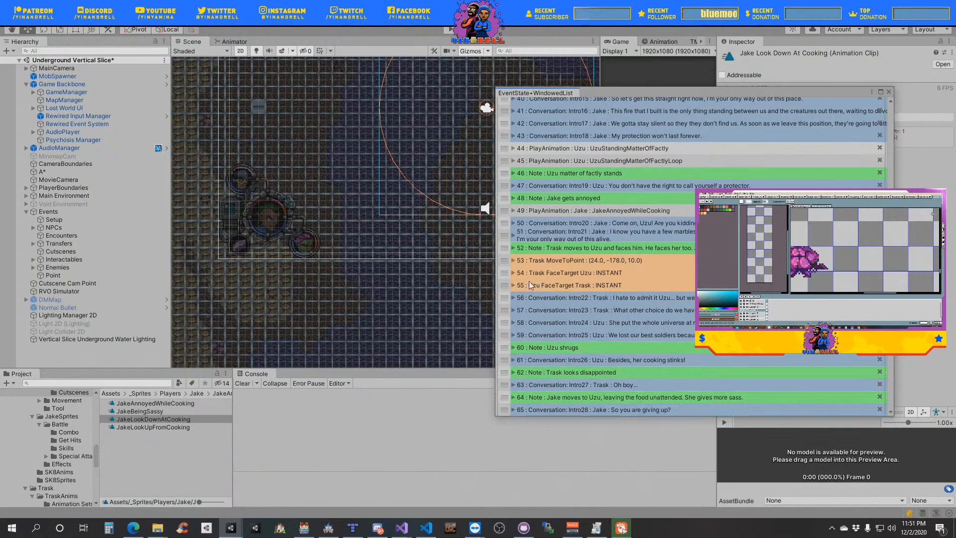
pyautogui.click(512, 260)
pyautogui.click(539, 282)
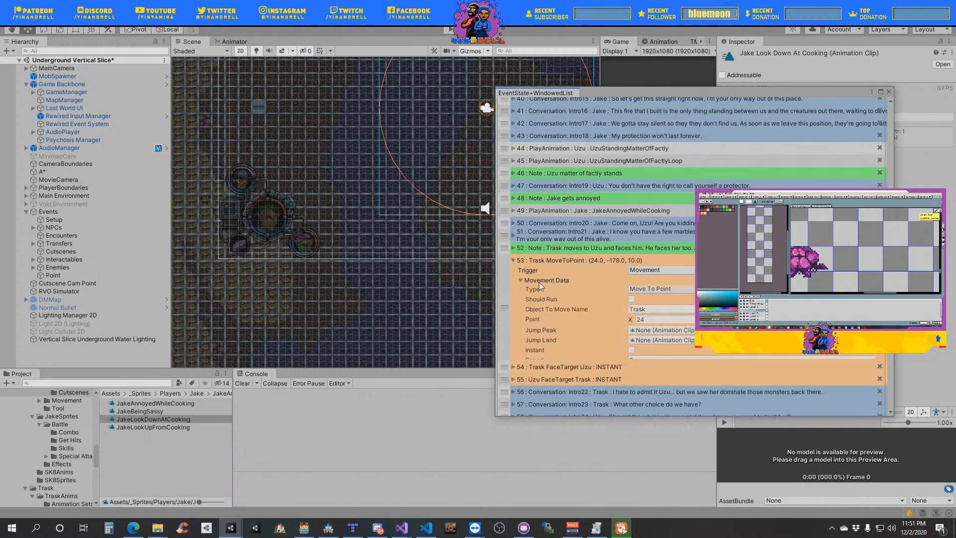
pyautogui.click(657, 290)
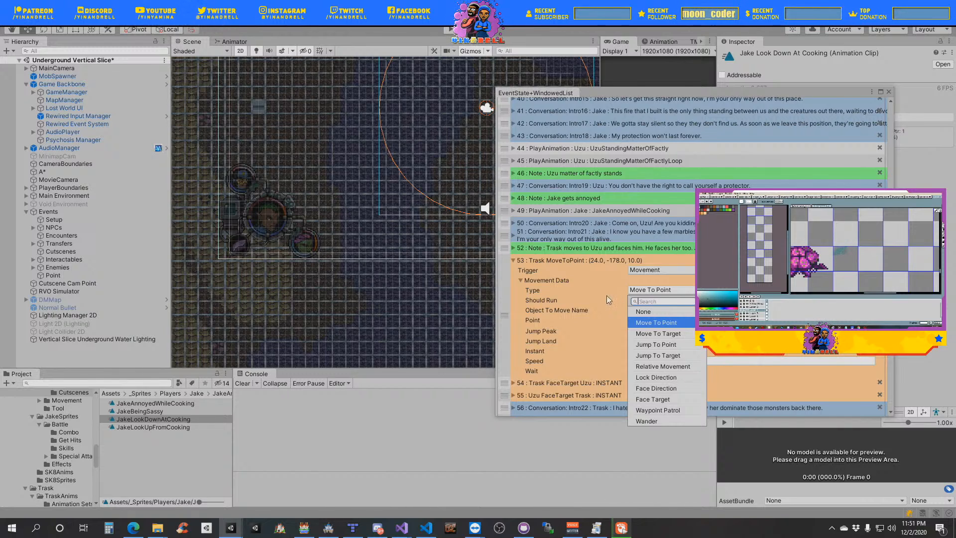
pyautogui.click(563, 292)
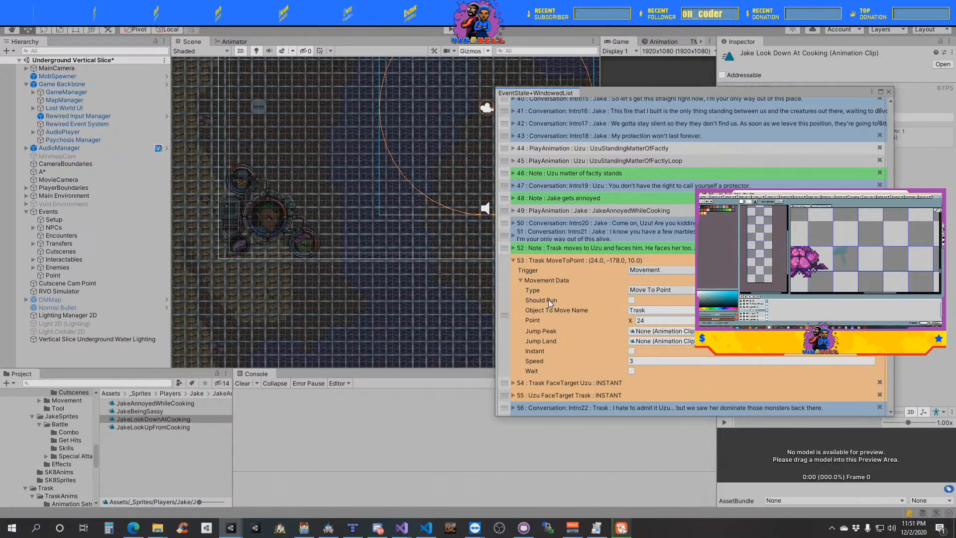
# - Duplicate Trask's MoveToPoint event below the note "Uzu and Trask get up" and place the copy directly below the UzuGetUpFromLayingDown event
pyautogui.scroll(2, 595, 278)
pyautogui.scroll(12, 599, 277)
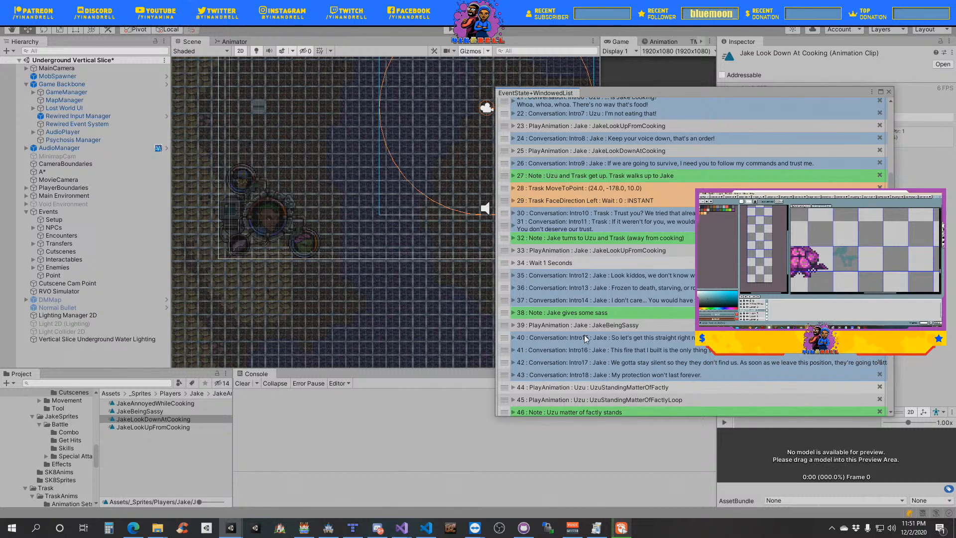
pyautogui.scroll(5, 590, 310)
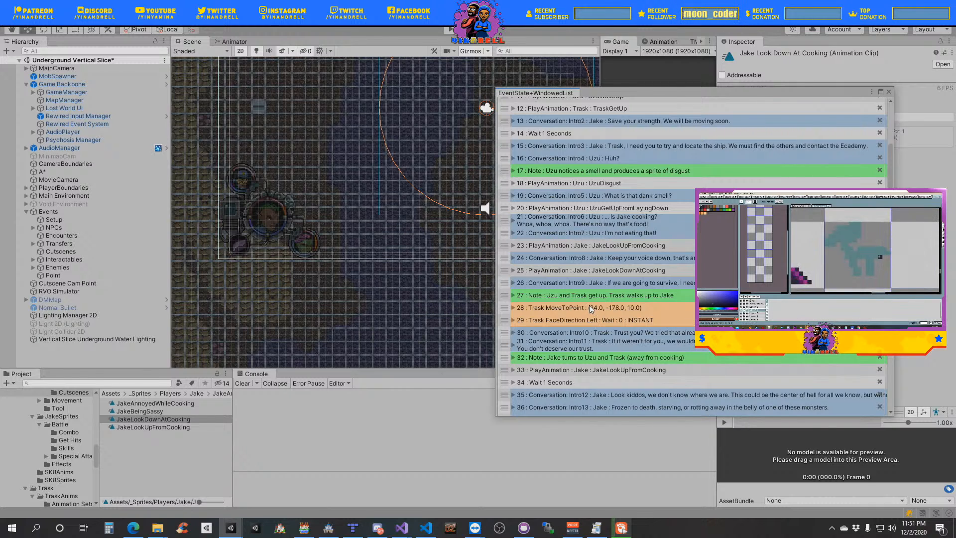
pyautogui.scroll(3, 590, 307)
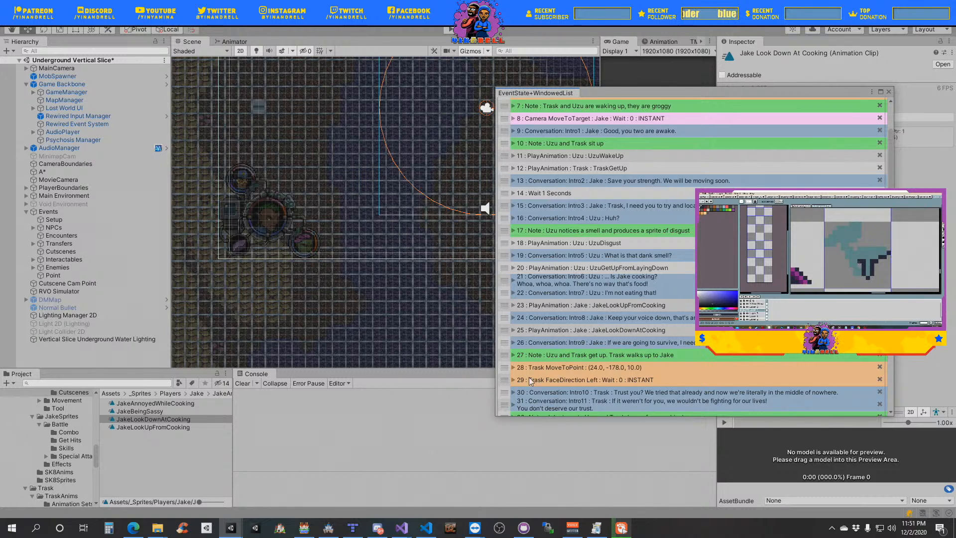
pyautogui.rightClick(504, 369)
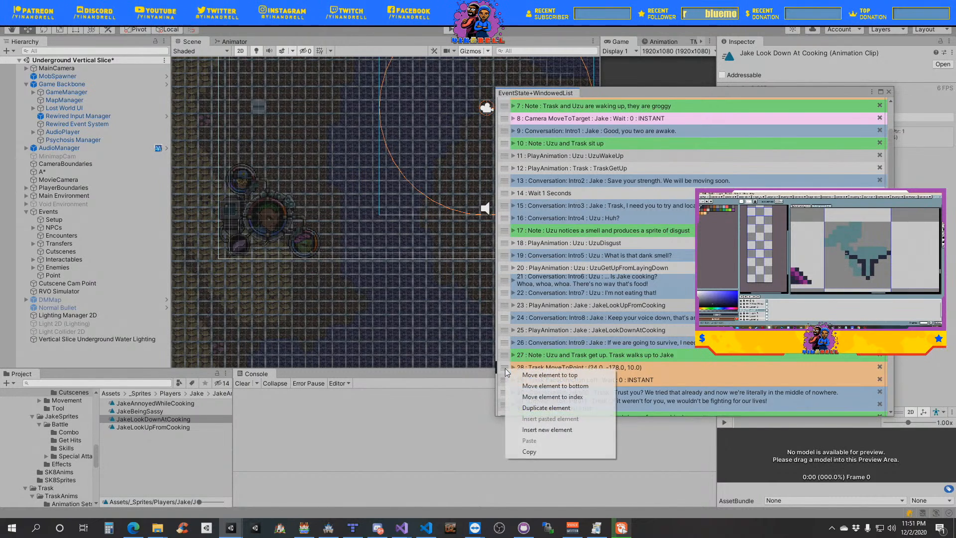
pyautogui.click(546, 407)
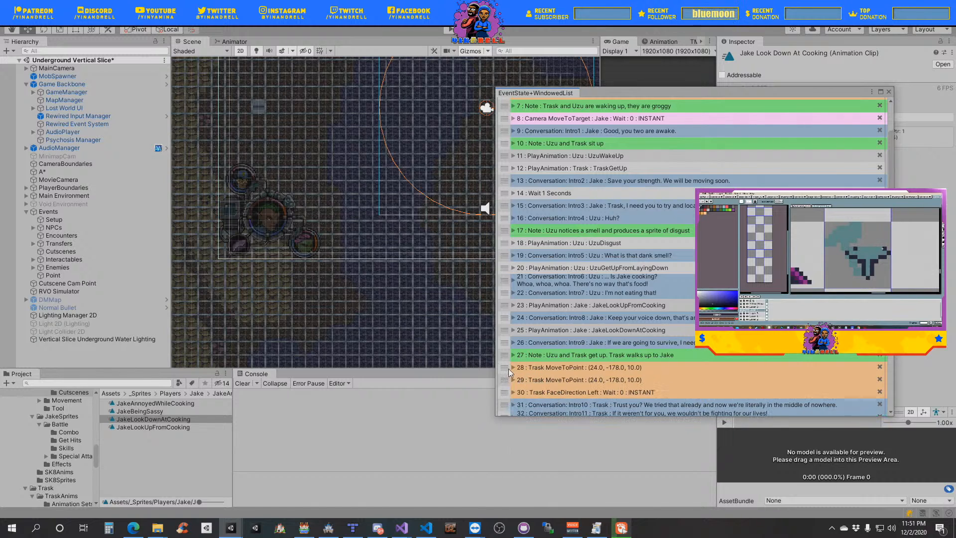
pyautogui.moveTo(504, 373); pyautogui.dragTo(542, 283)
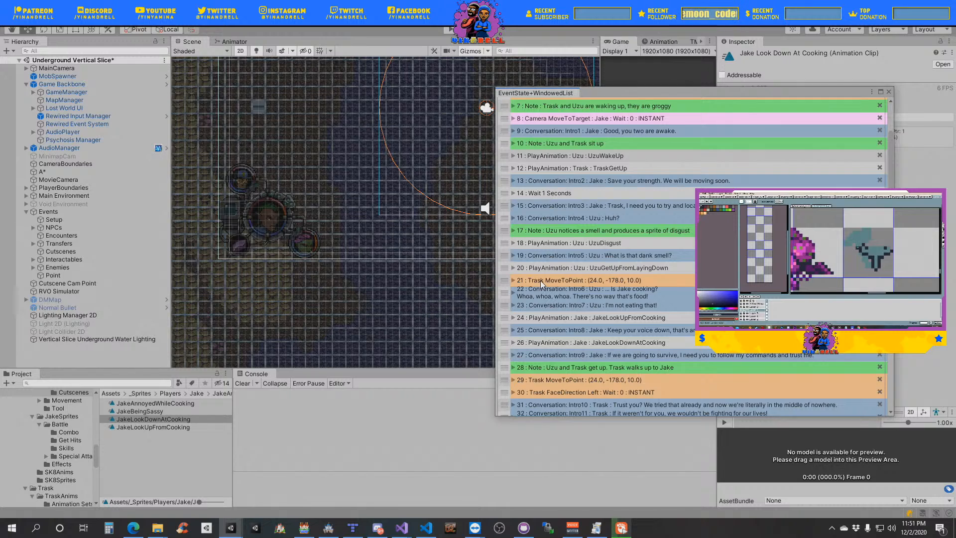
# - Configure the MoveToPoint copy above the Intro6 conversation to move Uzu at speed 2, with waiting enabled
pyautogui.click(514, 281)
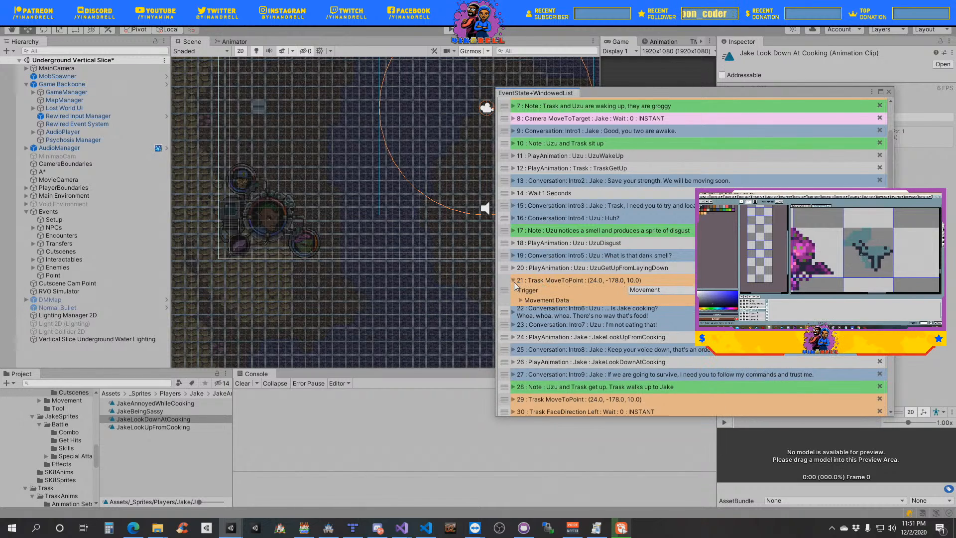
pyautogui.click(535, 299)
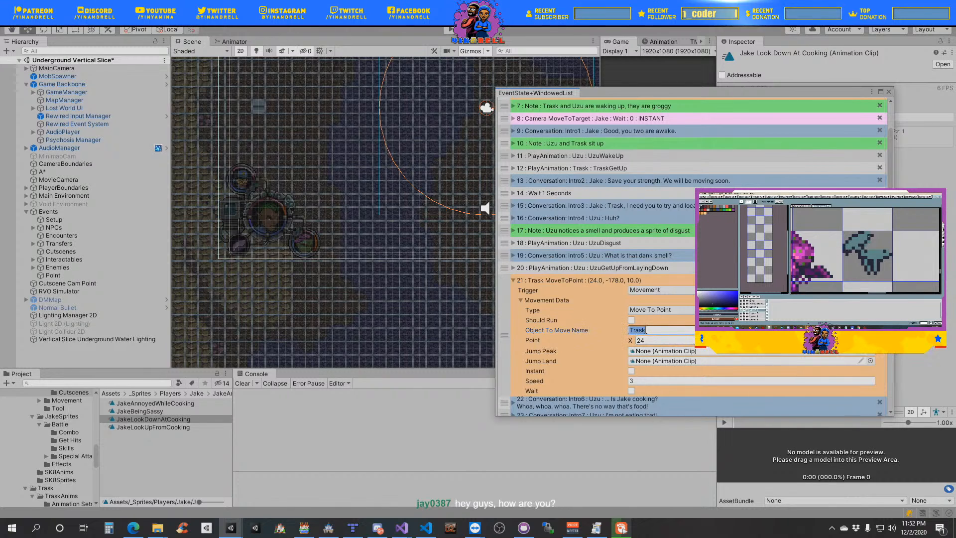
pyautogui.write('zu')
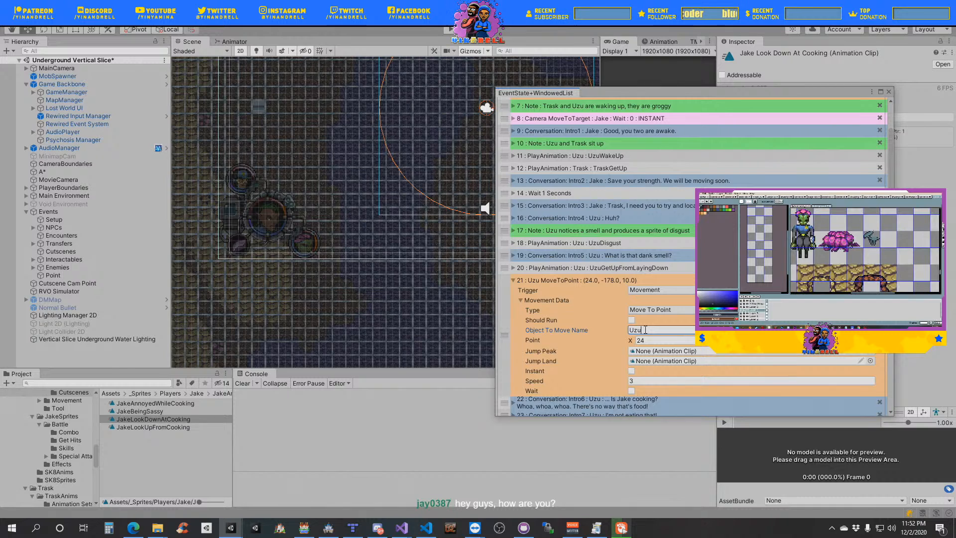
pyautogui.click(634, 381)
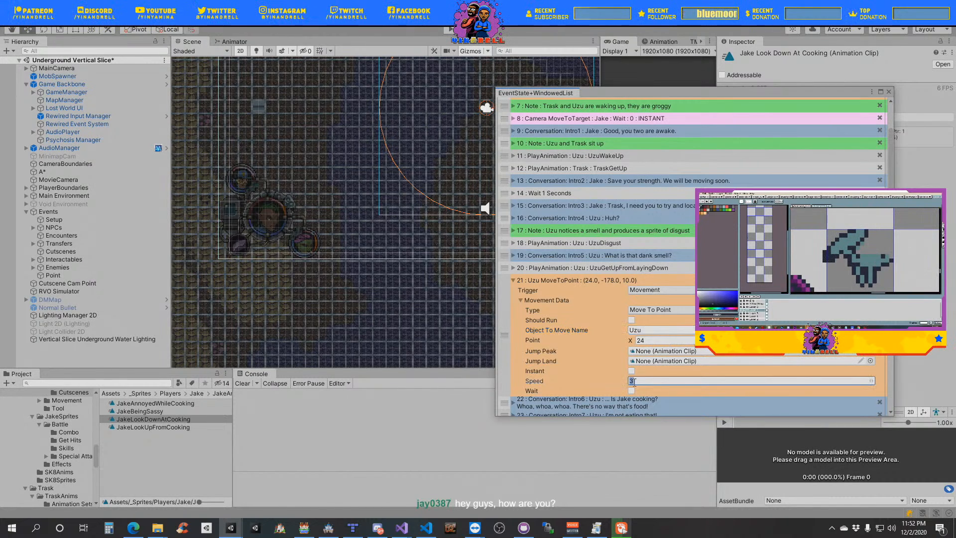
pyautogui.write('2')
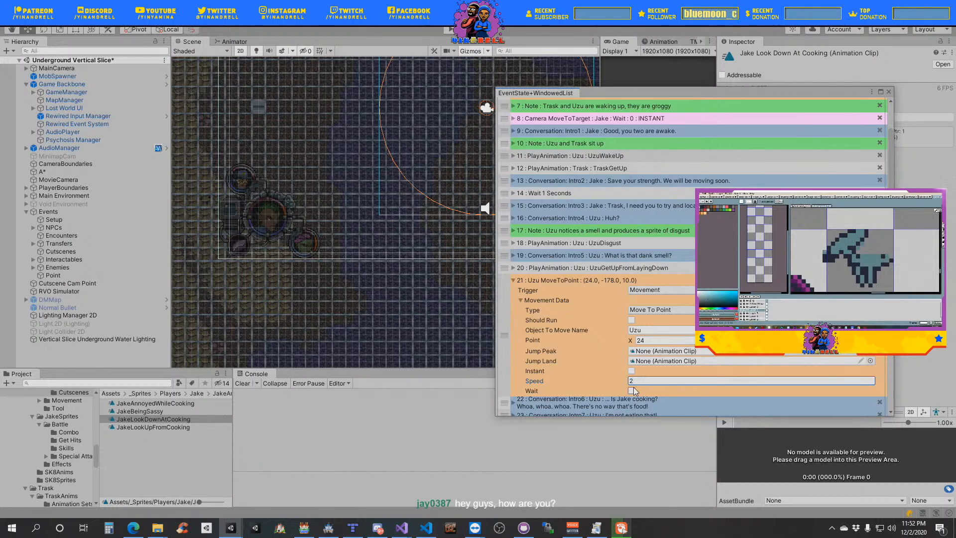
pyautogui.click(631, 391)
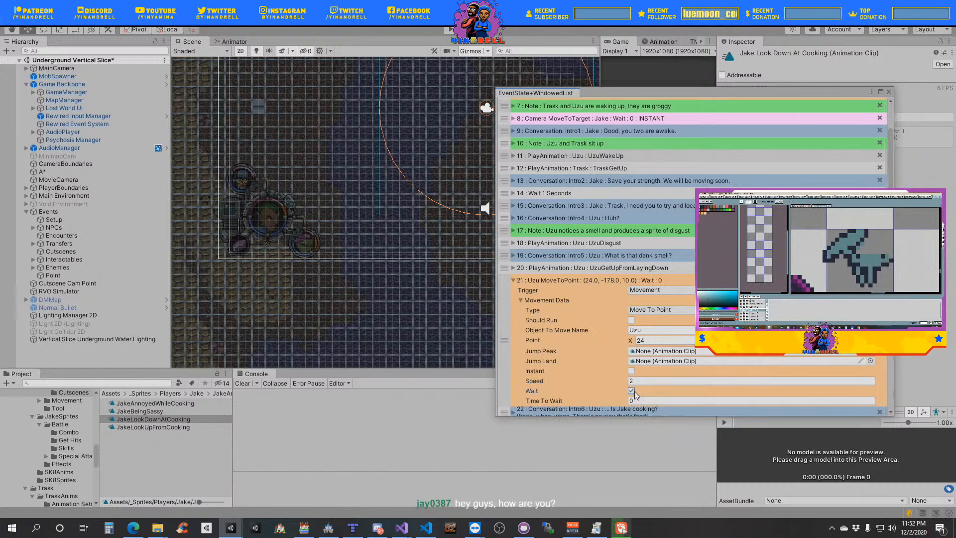
# - Set the Point object's Y position to -178, and reposition it freely in the scene to about X 26.13, Y -175.46
pyautogui.click(657, 340)
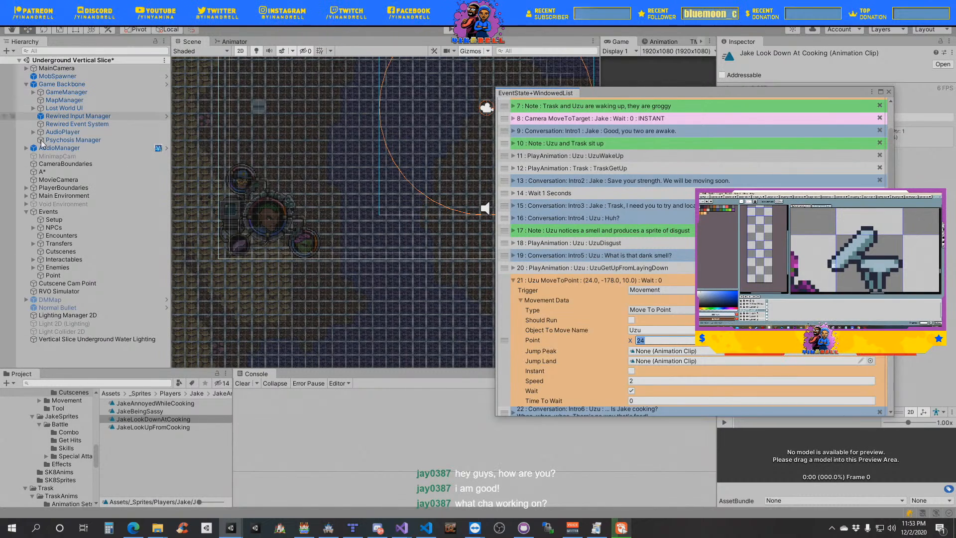
pyautogui.click(79, 275)
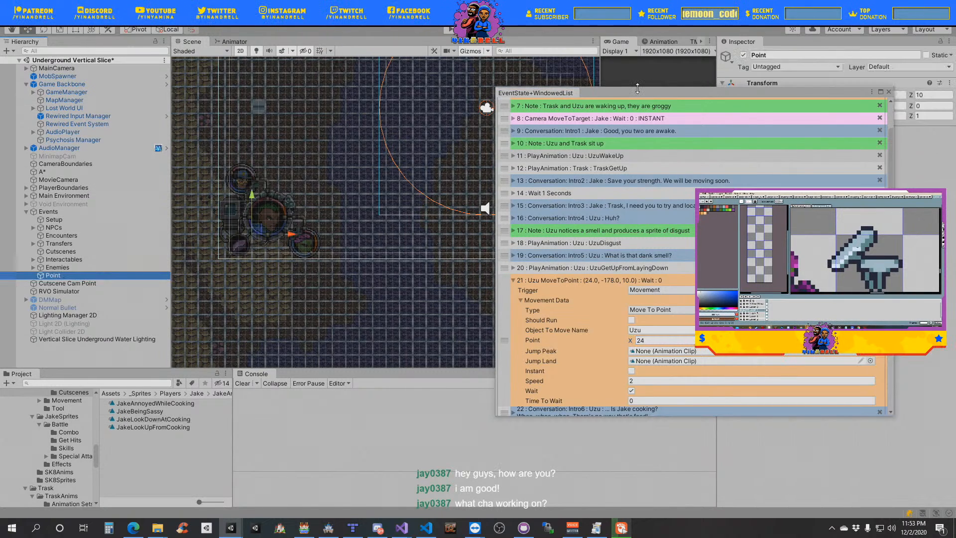
pyautogui.moveTo(626, 92); pyautogui.dragTo(955, 154)
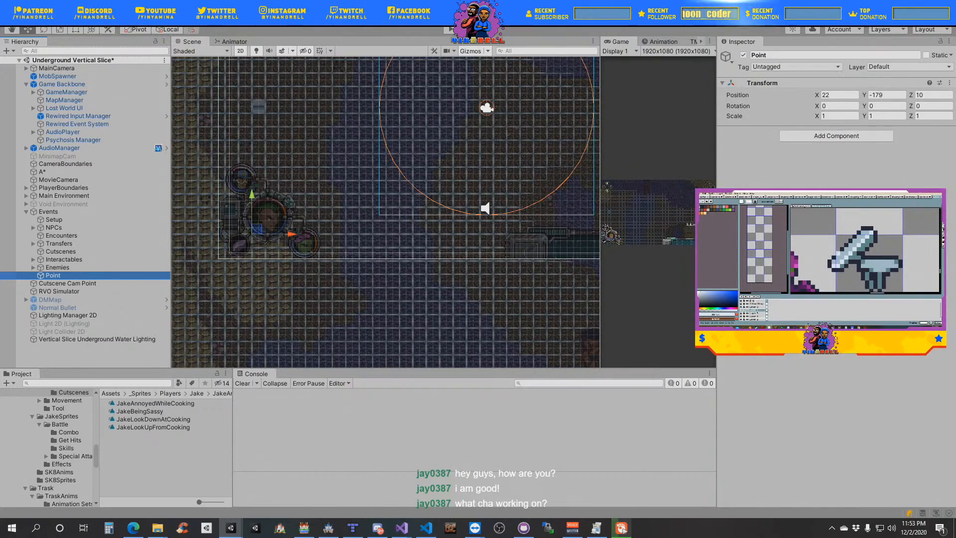
pyautogui.scroll(-4, 376, 189)
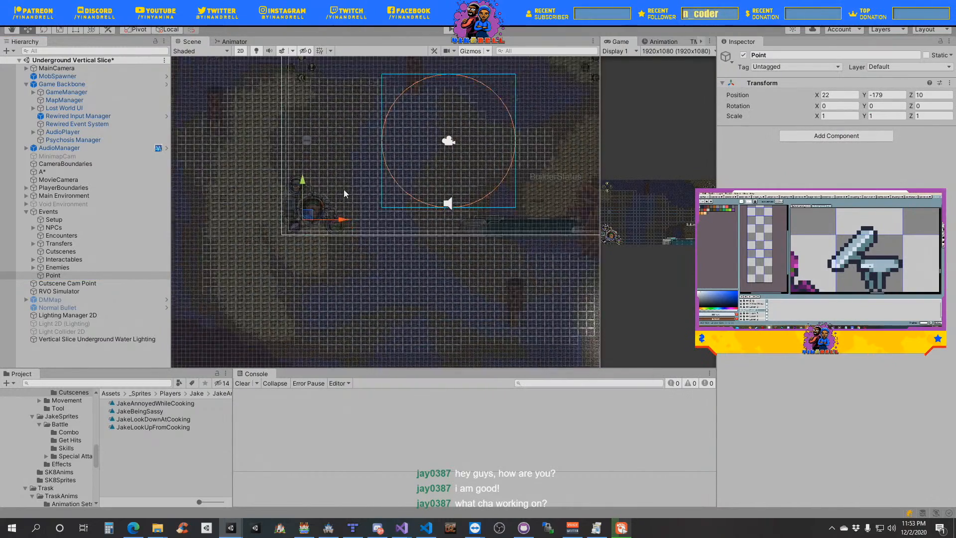
pyautogui.scroll(2, 344, 190)
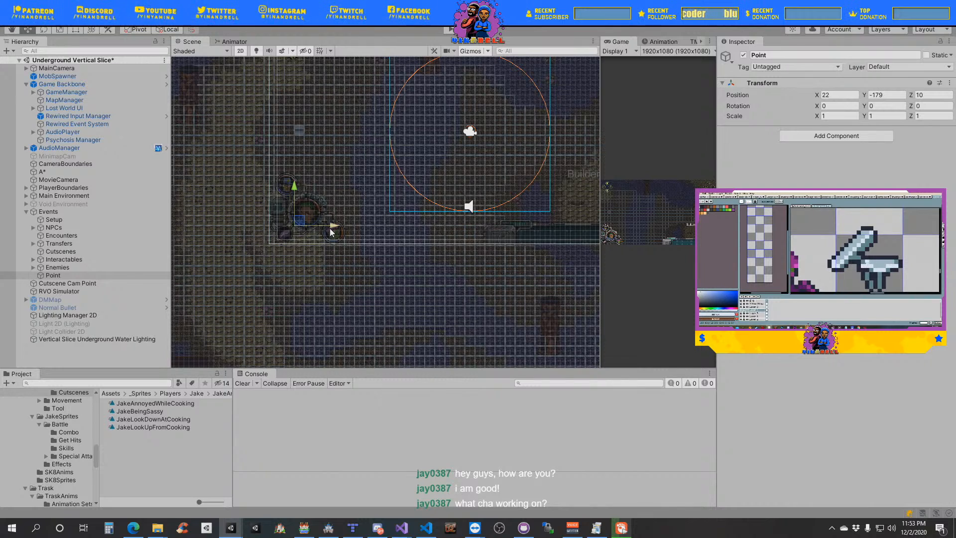
pyautogui.moveTo(894, 97); pyautogui.dragTo(880, 97)
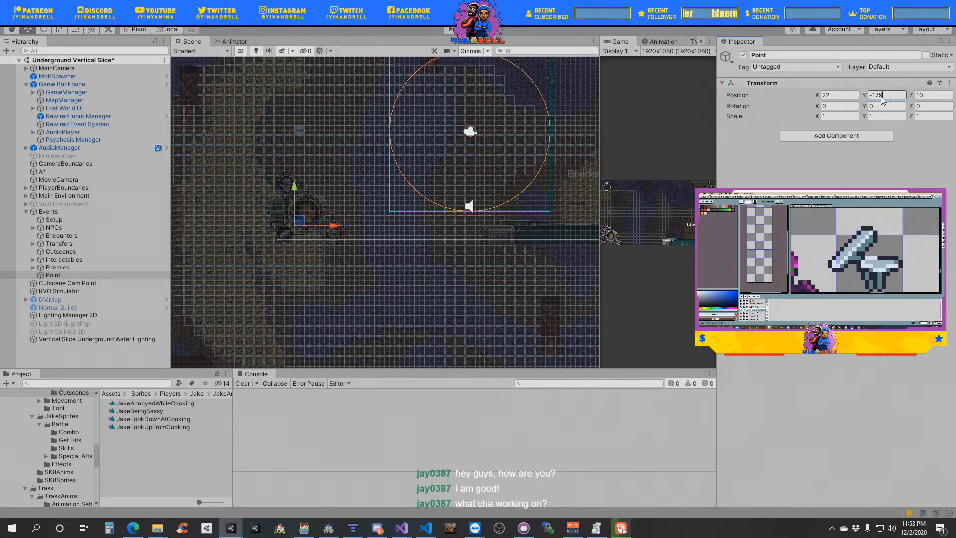
pyautogui.write('8')
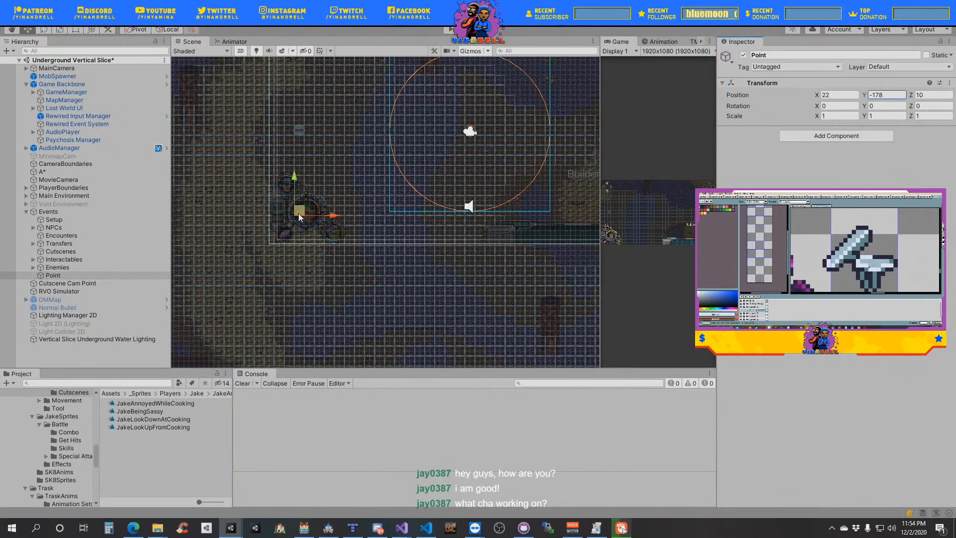
pyautogui.moveTo(299, 213); pyautogui.dragTo(340, 188)
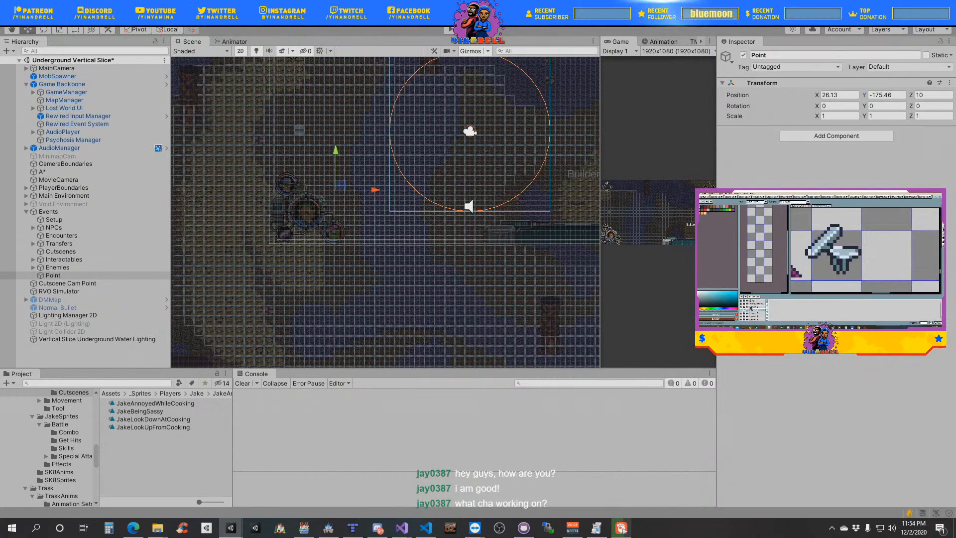
# - Set the Y coordinate of Uzu's MoveToPoint event below UzuGetUpFromLayingDown to -175
pyautogui.moveTo(955, 155); pyautogui.dragTo(686, 119)
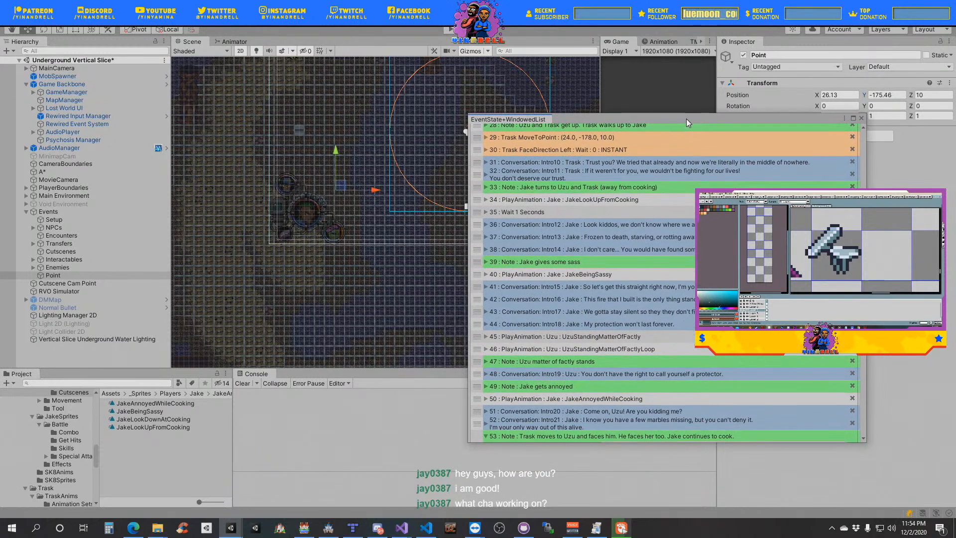
pyautogui.scroll(-4, 623, 321)
pyautogui.scroll(-6, 623, 321)
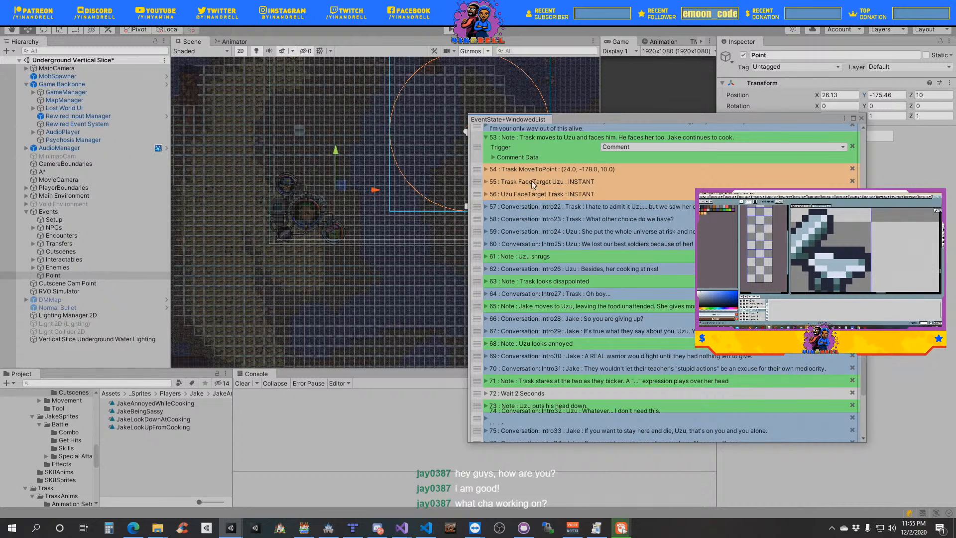
pyautogui.scroll(3, 557, 229)
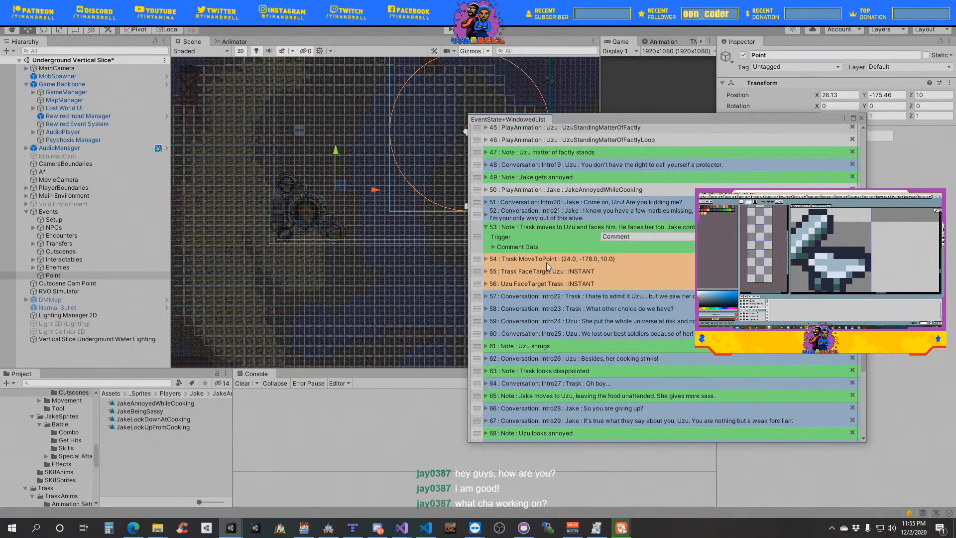
pyautogui.scroll(10, 591, 219)
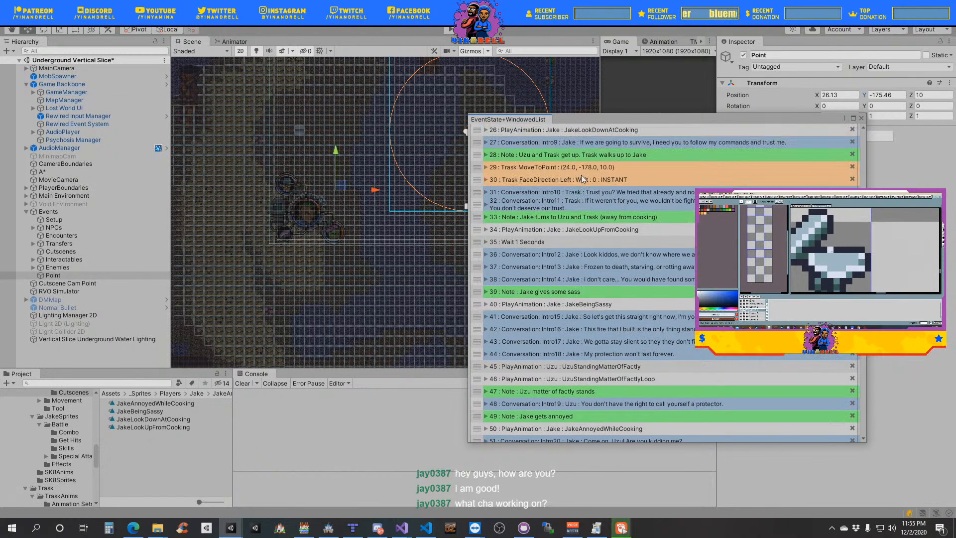
pyautogui.scroll(5, 595, 207)
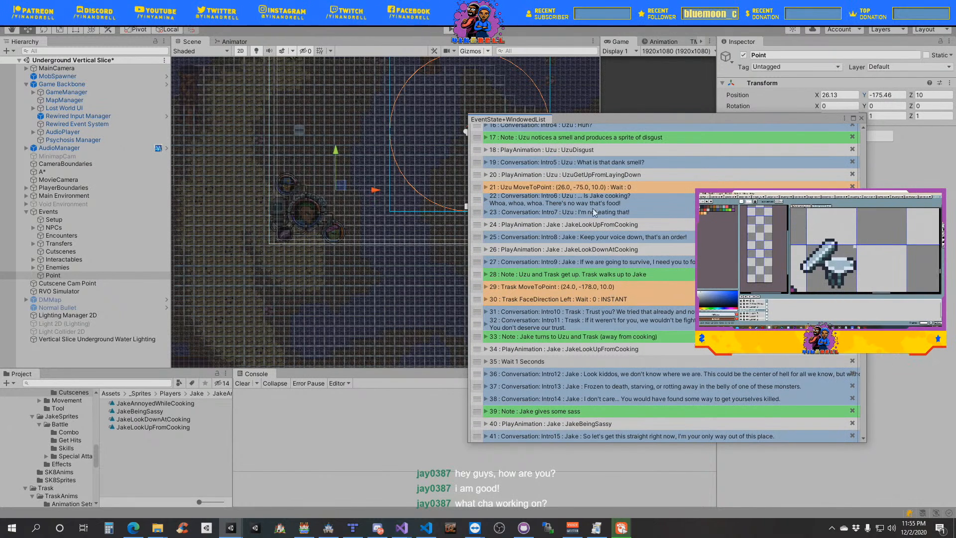
pyautogui.click(493, 190)
pyautogui.click(530, 207)
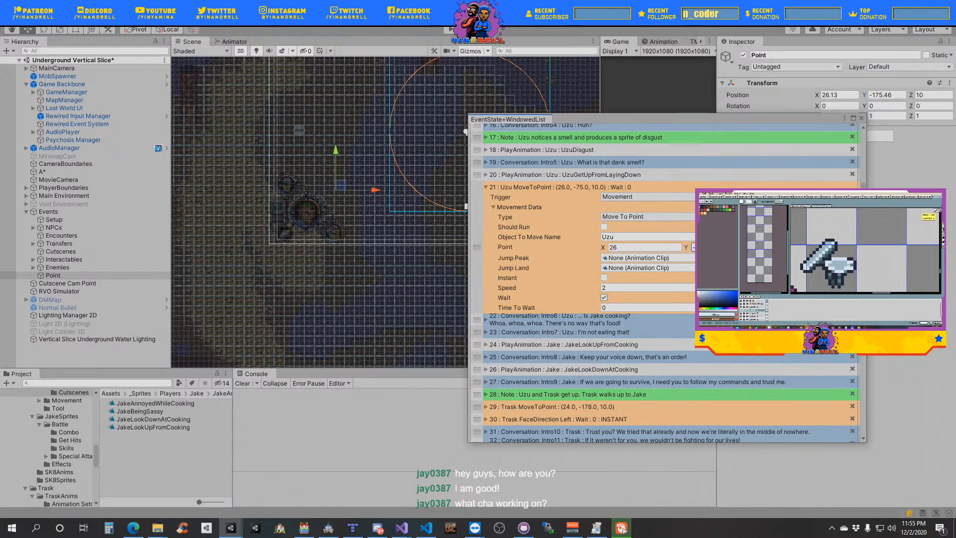
pyautogui.click(508, 207)
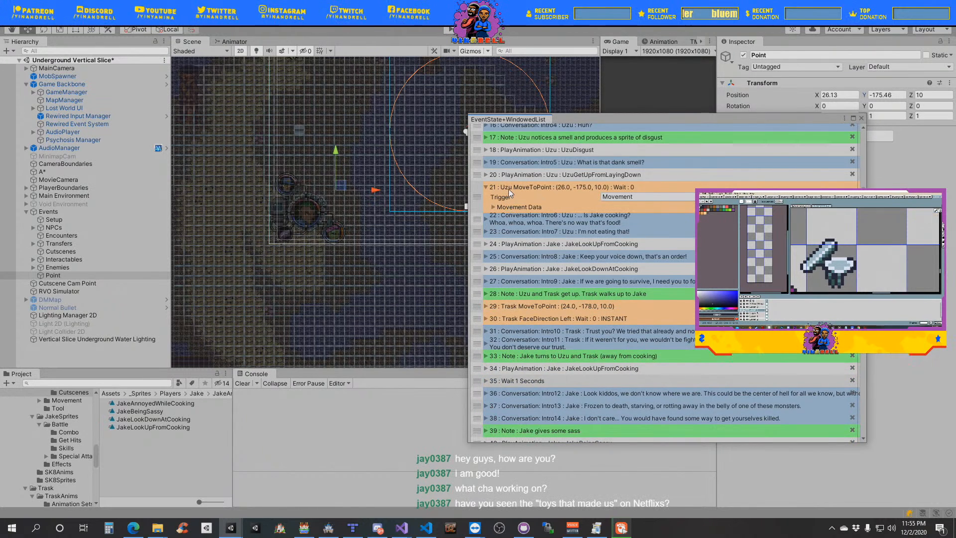
pyautogui.click(511, 190)
# - Move the Point object vertically in the scene to about Y -177.95
pyautogui.scroll(-3, 596, 301)
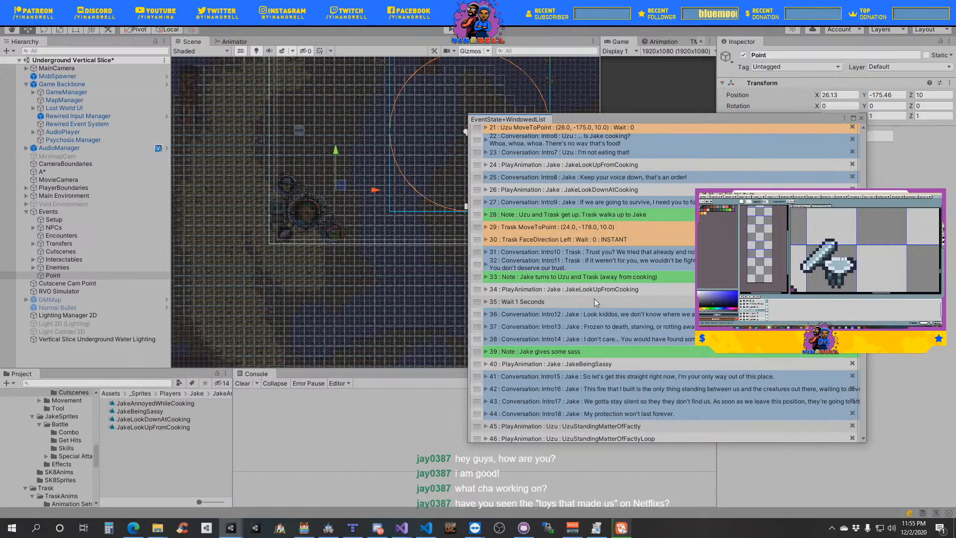
pyautogui.scroll(-6, 594, 298)
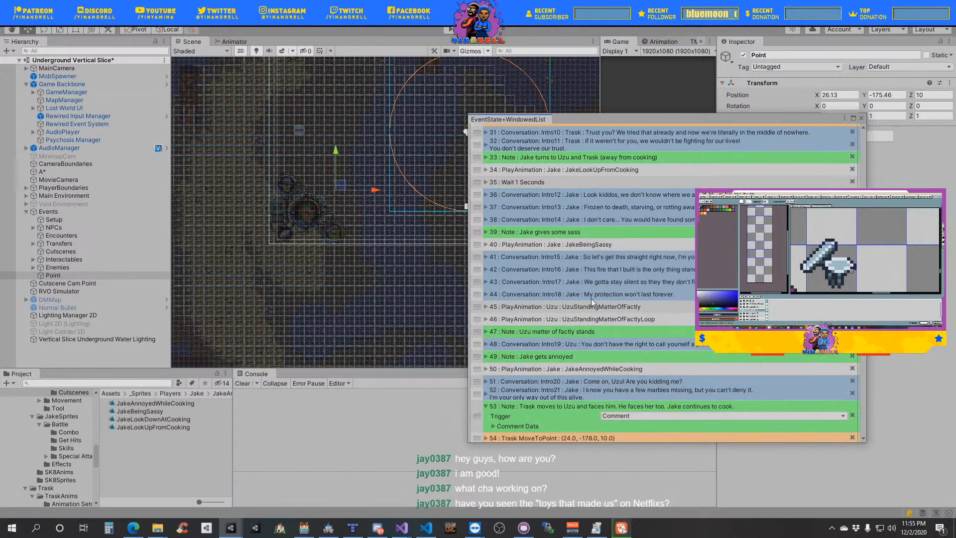
pyautogui.scroll(-4, 591, 298)
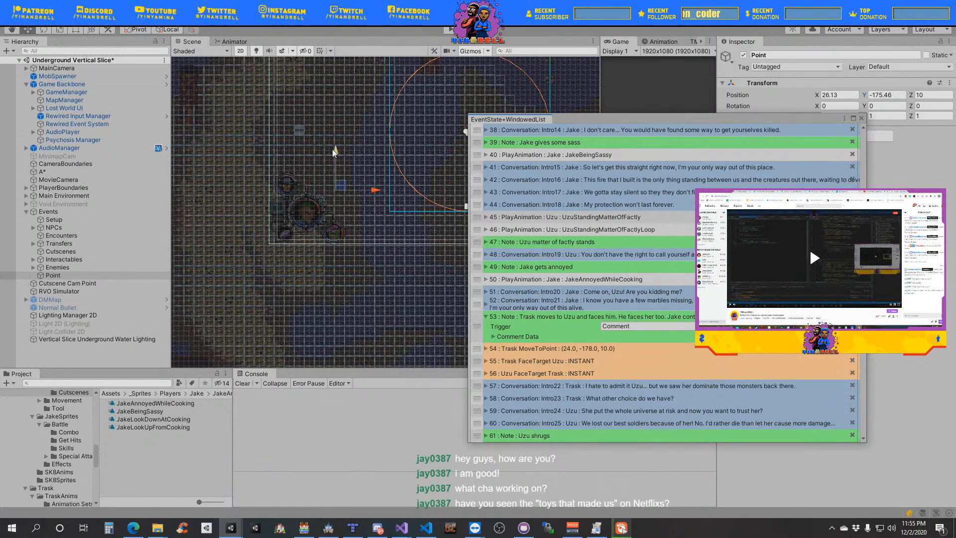
pyautogui.moveTo(332, 148); pyautogui.dragTo(341, 178)
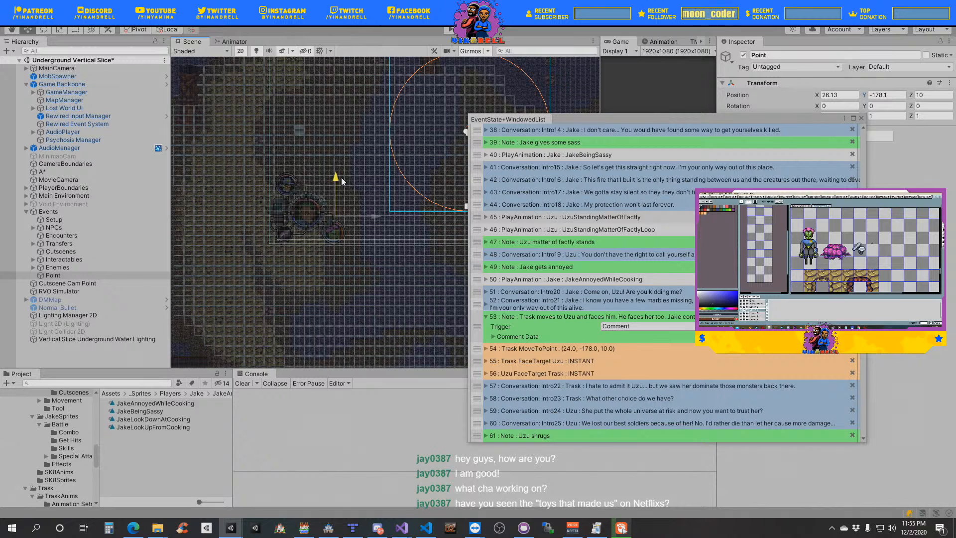
pyautogui.moveTo(341, 178); pyautogui.dragTo(344, 177)
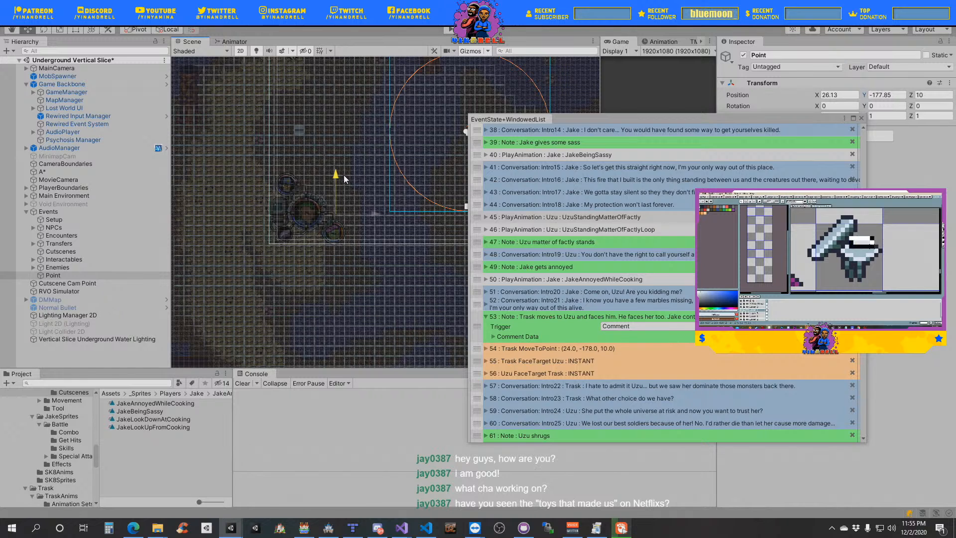
pyautogui.moveTo(344, 177); pyautogui.dragTo(344, 176)
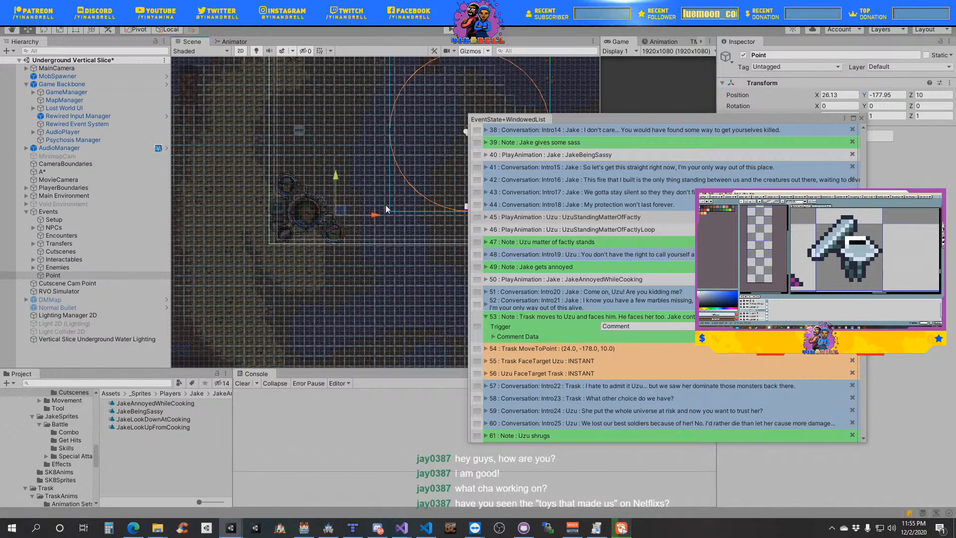
# - Set the target point of Trask's MoveToPoint event below the note "Trask moves to Uzu and faces him" to X 26, Y -178
pyautogui.click(504, 350)
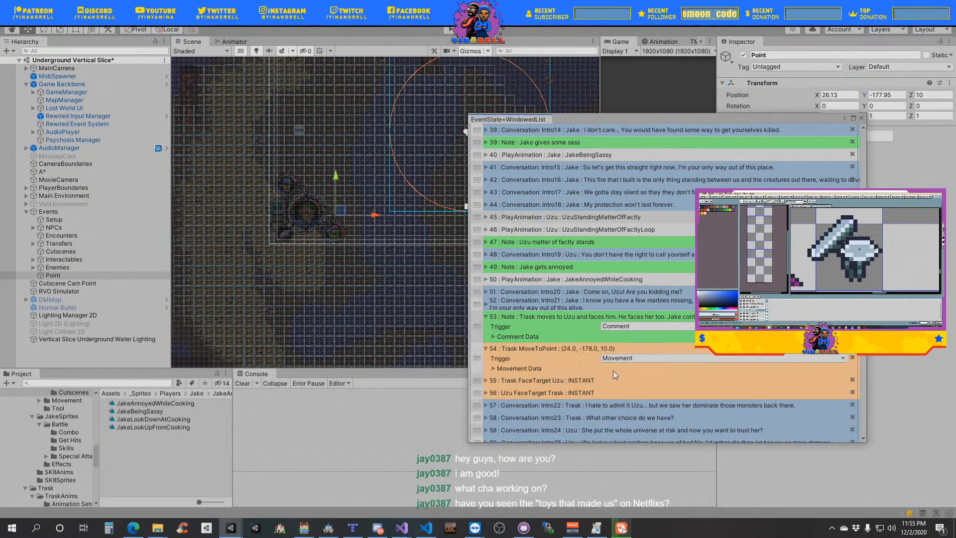
pyautogui.click(537, 372)
pyautogui.click(641, 409)
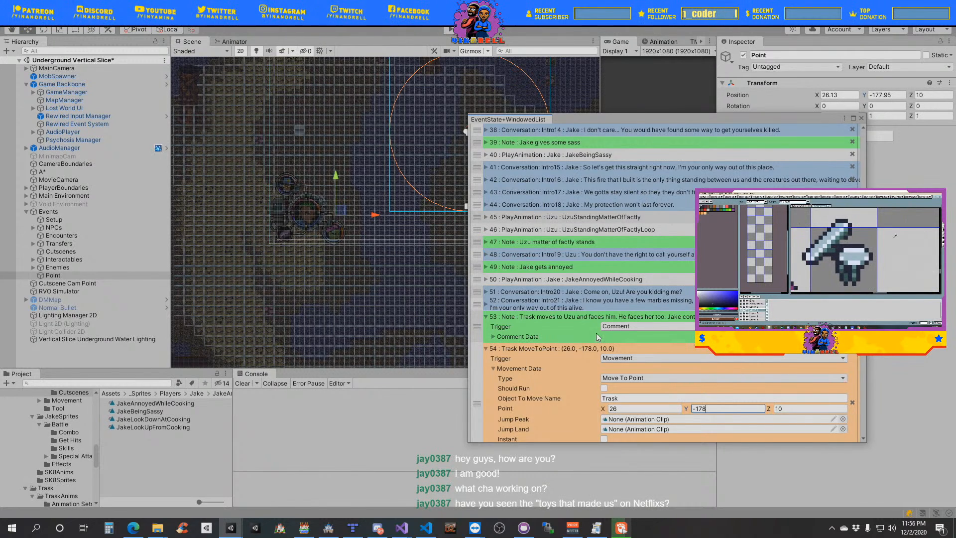
pyautogui.scroll(5, 674, 375)
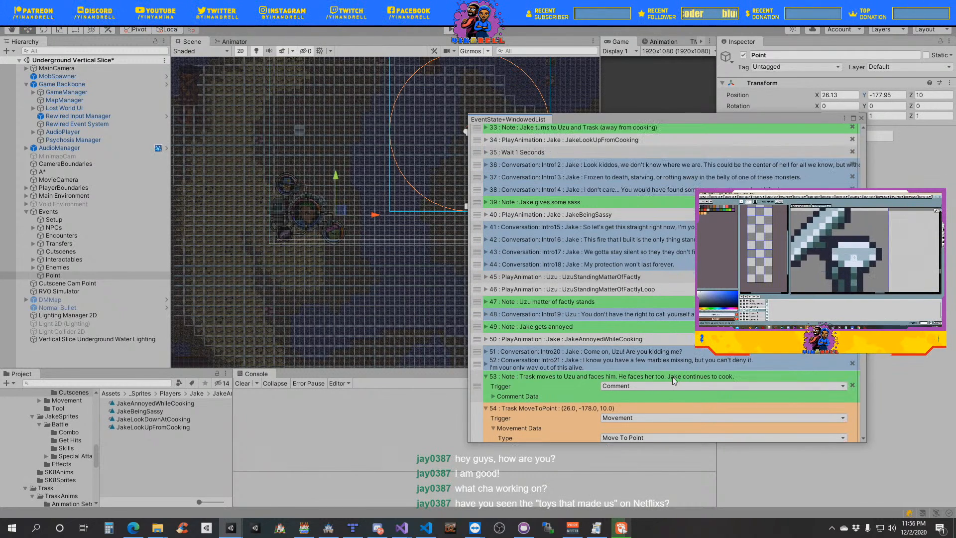
pyautogui.scroll(2, 669, 378)
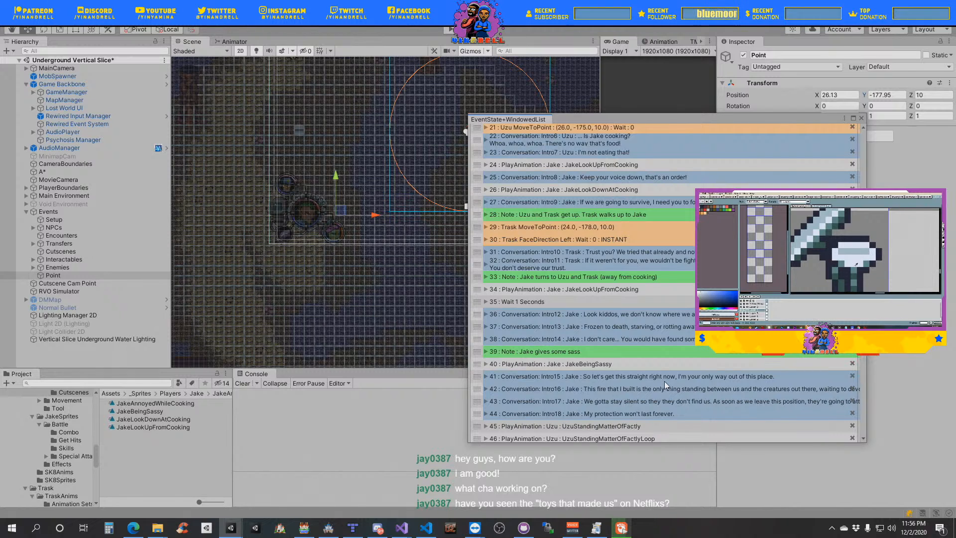
pyautogui.scroll(-7, 664, 381)
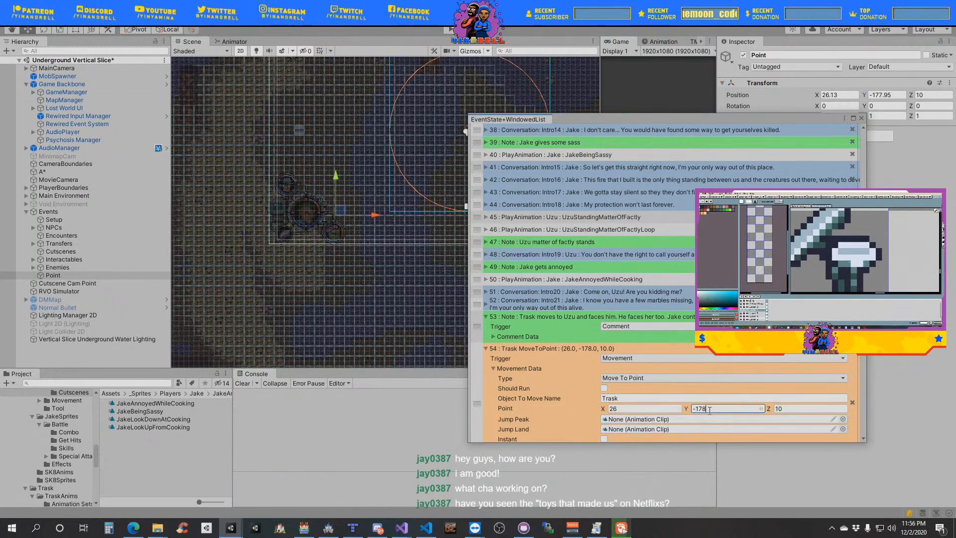
pyautogui.scroll(-2, 710, 410)
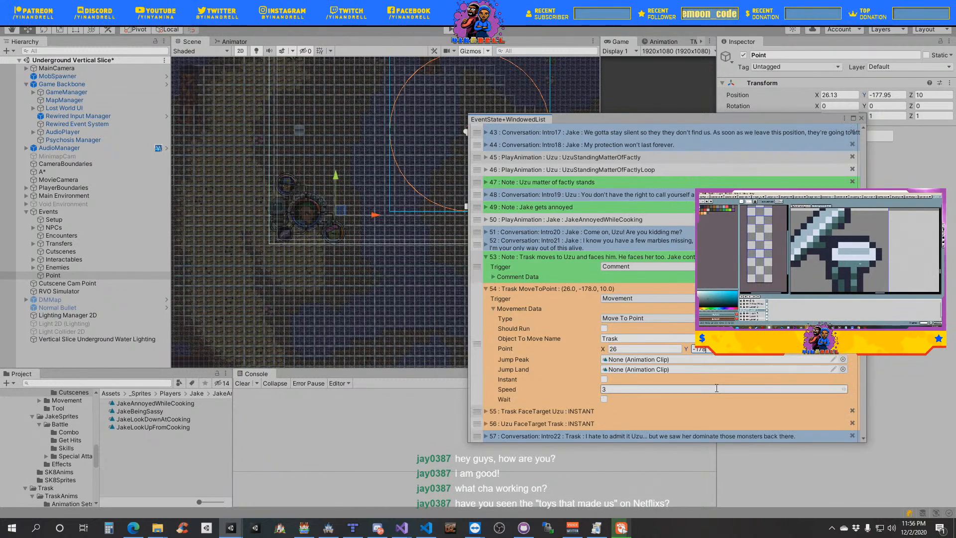
pyautogui.click(510, 309)
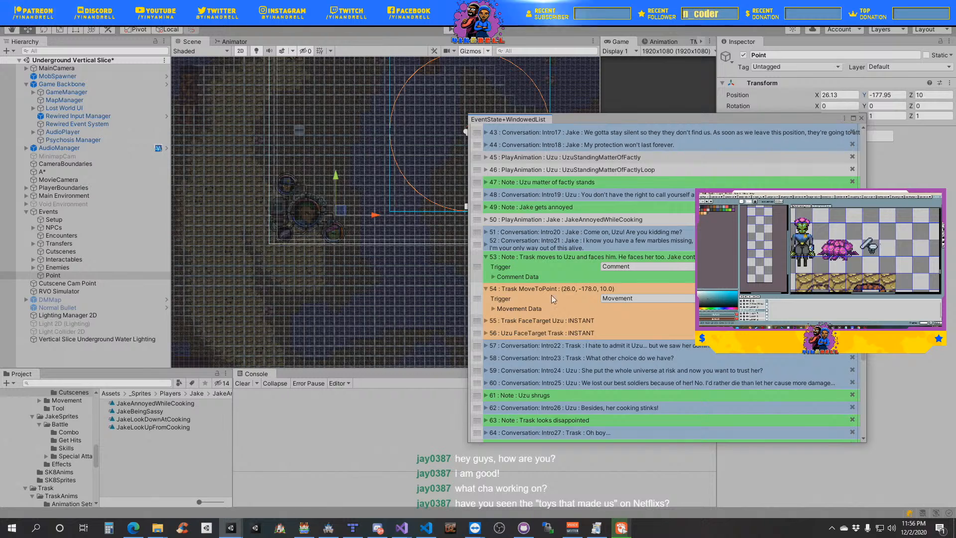
pyautogui.click(573, 287)
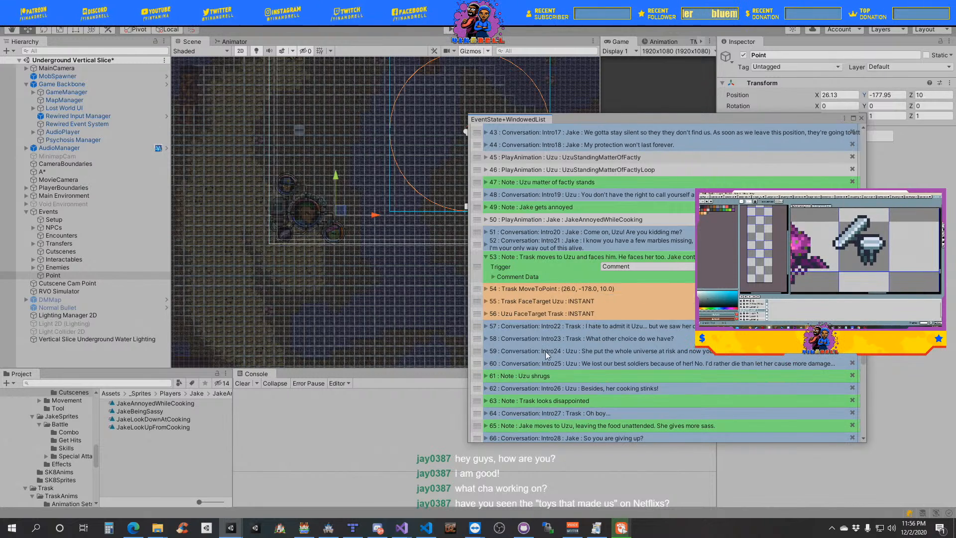
pyautogui.scroll(-5, 558, 373)
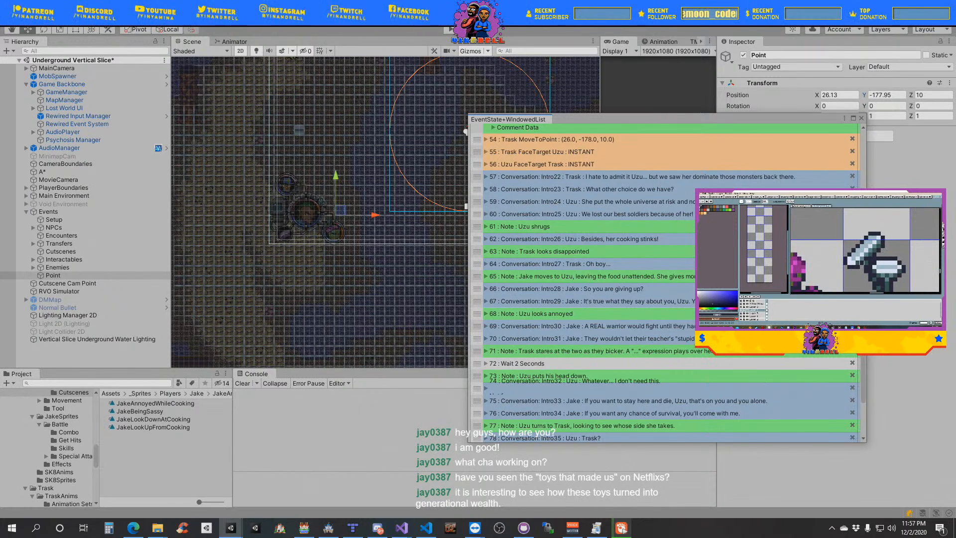
pyautogui.scroll(-3, 594, 192)
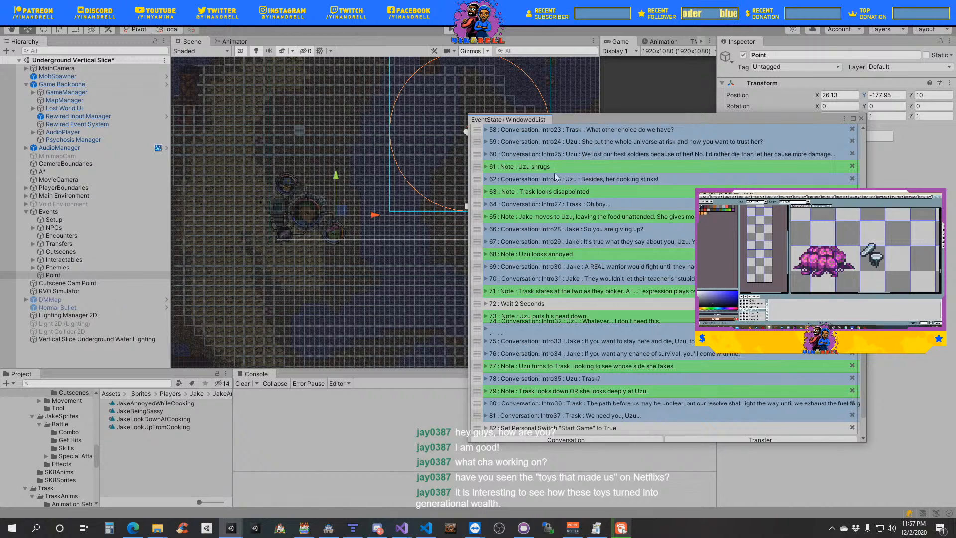
pyautogui.click(154, 427)
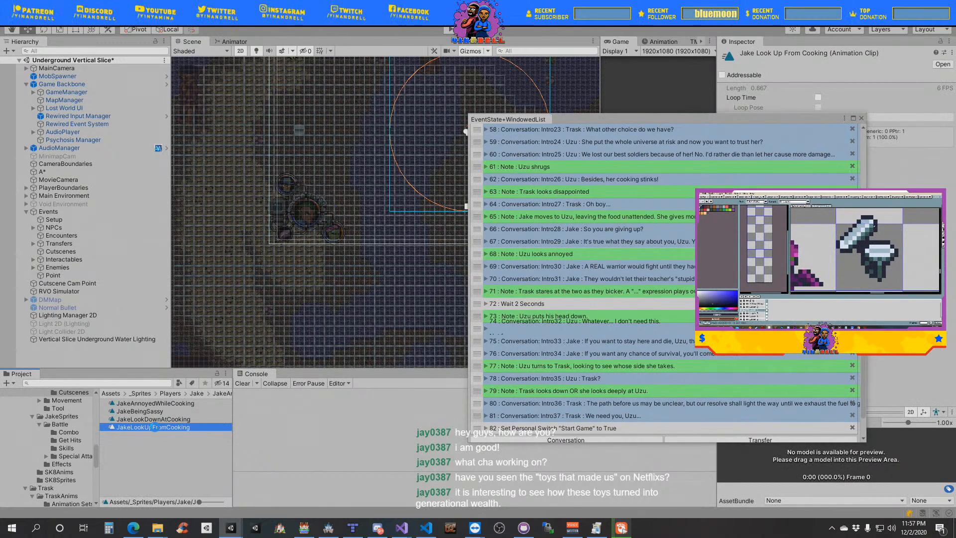
pyautogui.hotkey('ctrl', 'd')
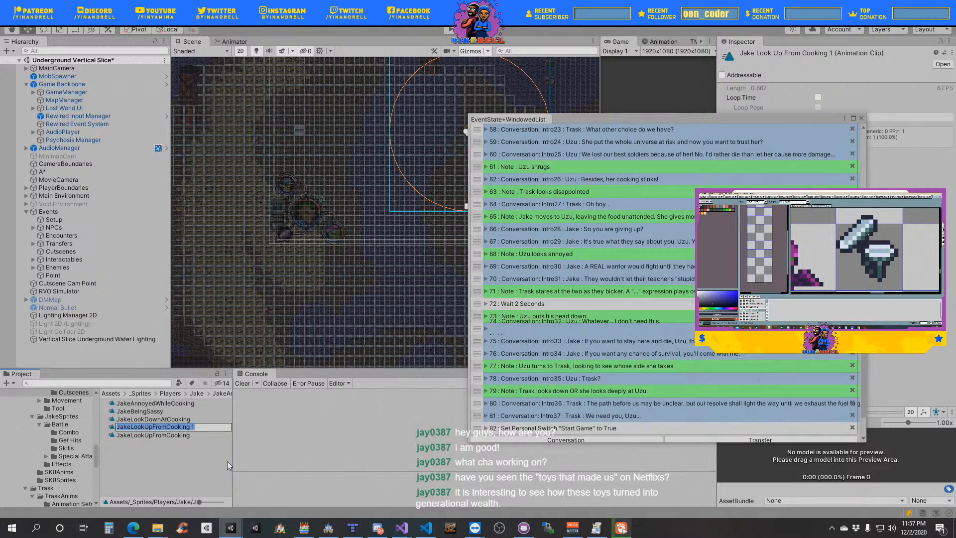
pyautogui.press('Return')
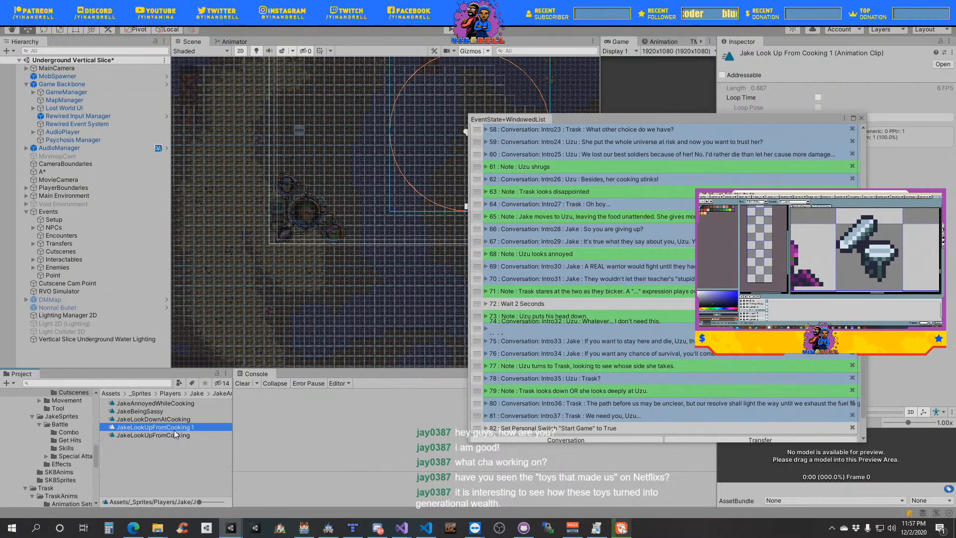
pyautogui.press('Delete')
pyautogui.press('Return')
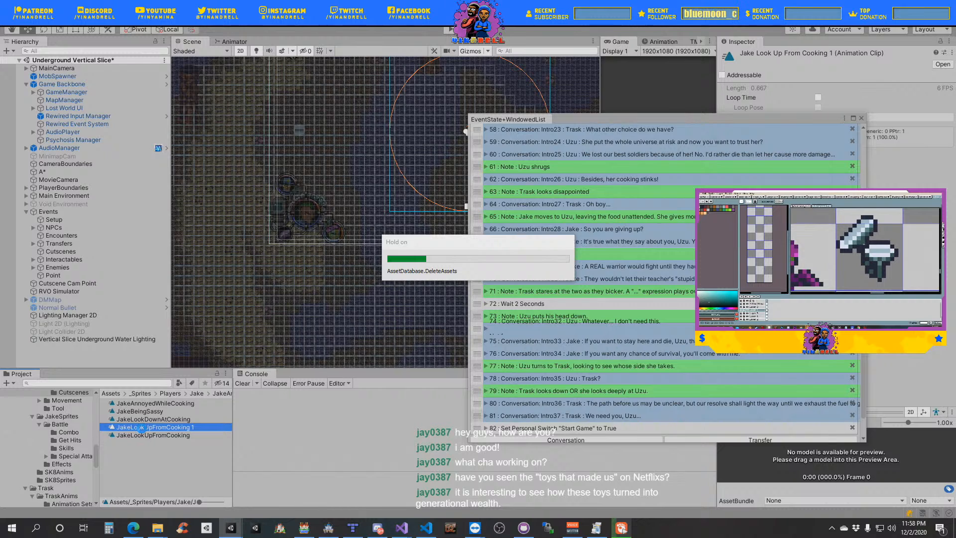
# - Duplicate the UzuDisgust animation clip in Uzu's Cutscenes folder and name the copy UzuShrugs
pyautogui.scroll(-8, 83, 432)
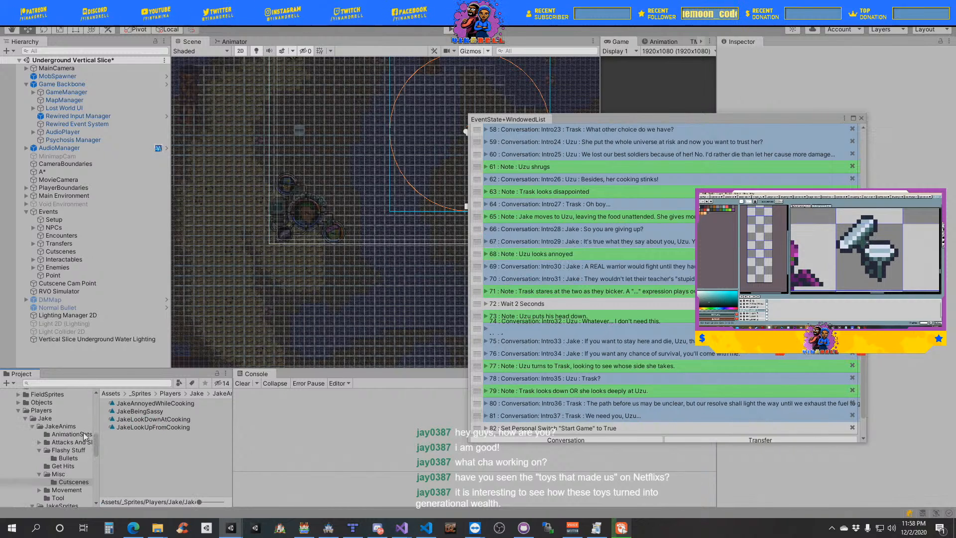
pyautogui.scroll(-4, 76, 436)
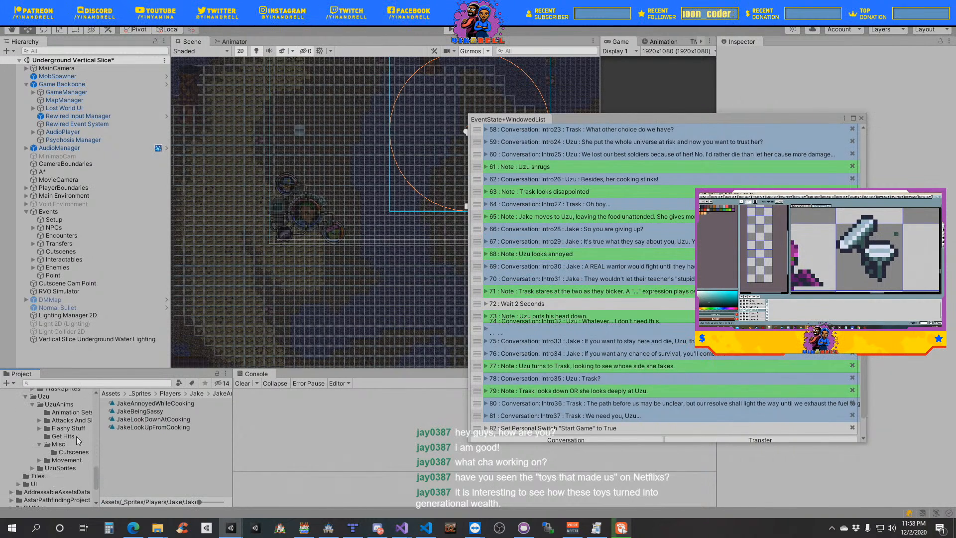
pyautogui.click(71, 452)
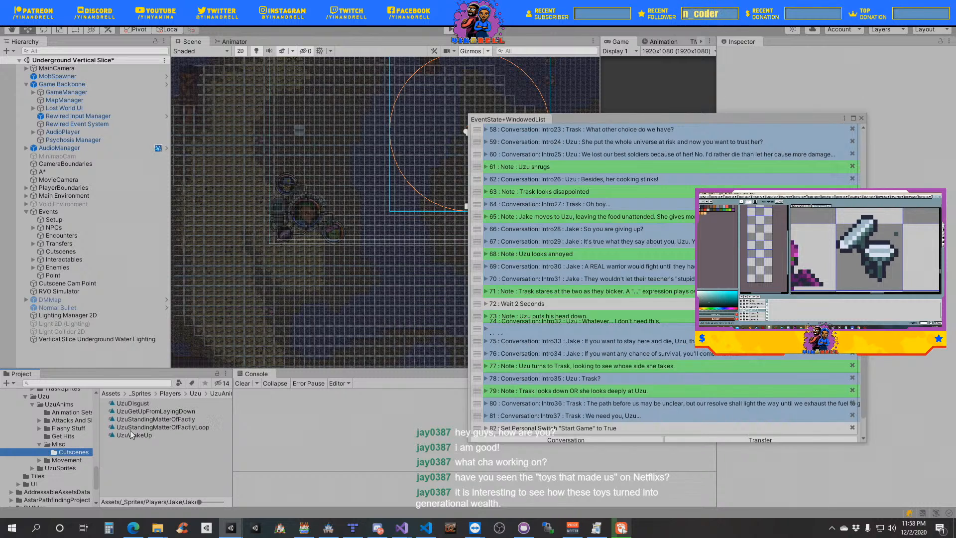
pyautogui.click(145, 404)
pyautogui.hotkey('ctrl', 'd')
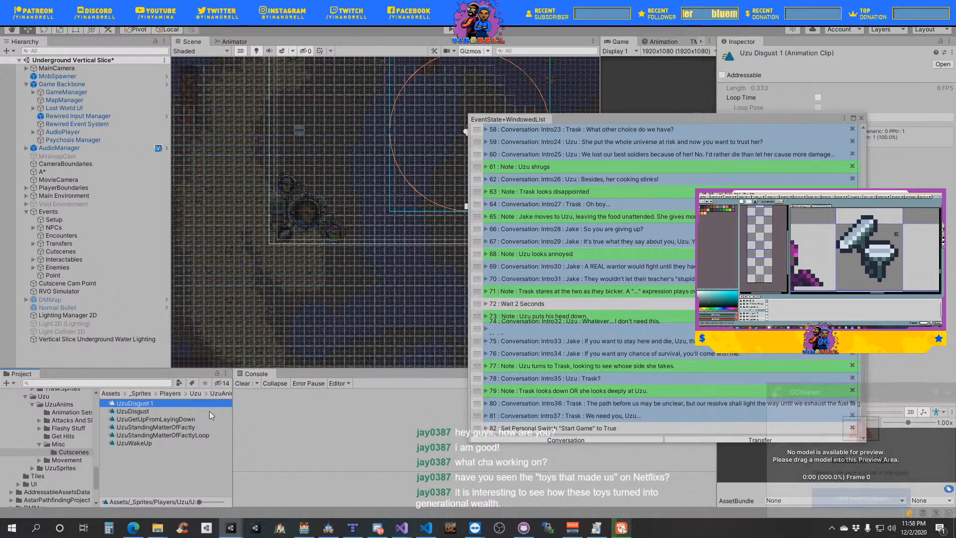
pyautogui.press('BackSpace')
pyautogui.press('BackSpace')
pyautogui.press('BackSpace')
pyautogui.press('BackSpace')
pyautogui.press('BackSpace')
pyautogui.press('BackSpace')
pyautogui.press('BackSpace')
pyautogui.press('BackSpace')
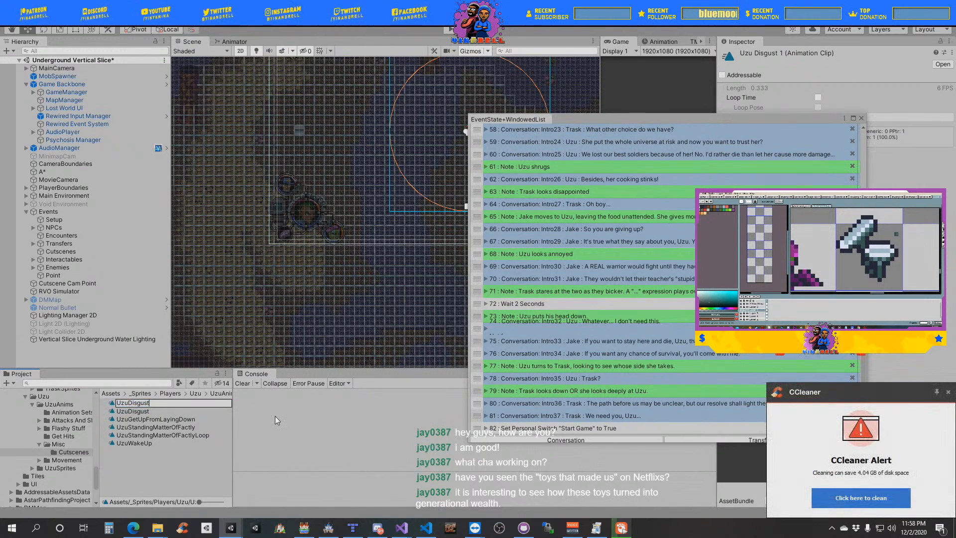
pyautogui.press('BackSpace')
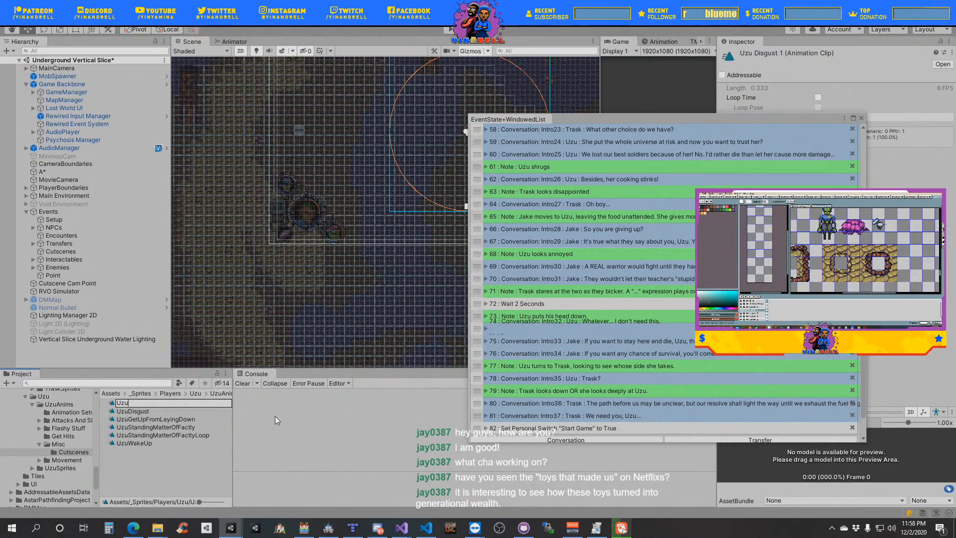
pyautogui.write('Shrugs')
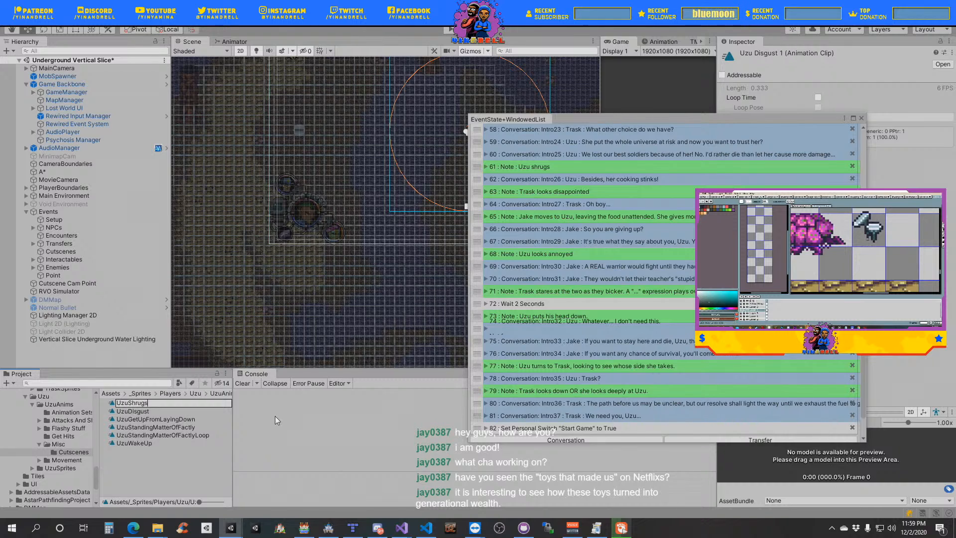
pyautogui.press('Return')
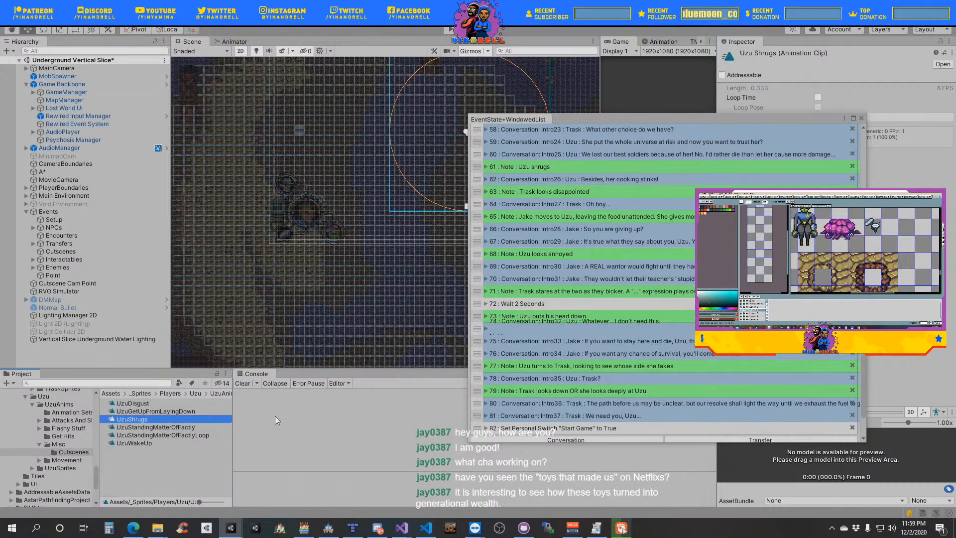
# - Duplicate Uzu's UzuStandingMatterOfFactlyLoop PlayAnimation event and place the copy directly below the note "Uzu shrugs"
pyautogui.scroll(5, 524, 202)
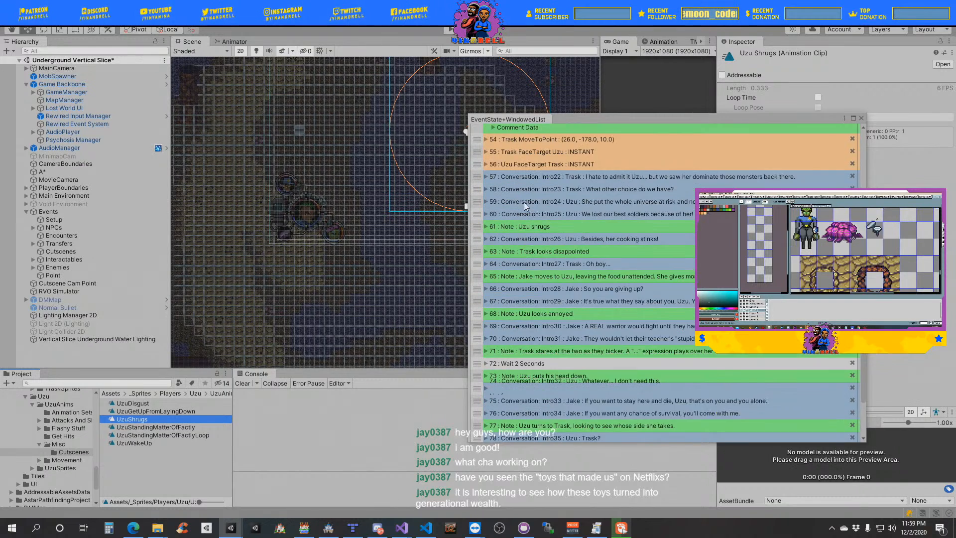
pyautogui.click(521, 231)
pyautogui.scroll(1, 521, 231)
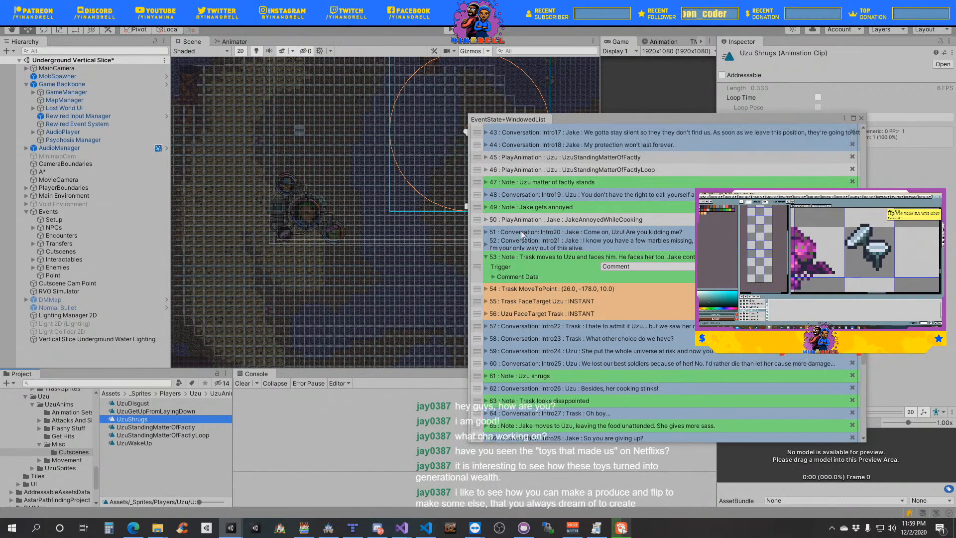
pyautogui.rightClick(477, 170)
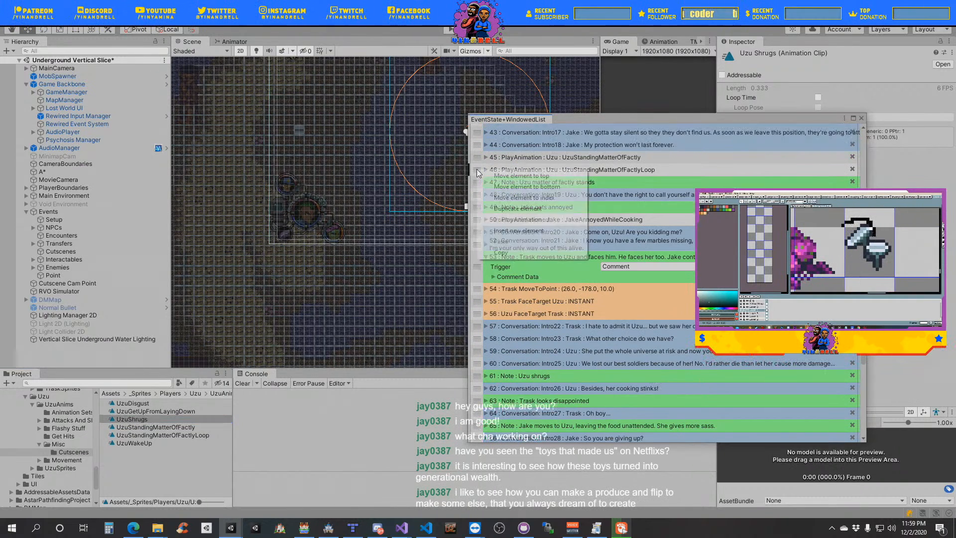
pyautogui.click(522, 209)
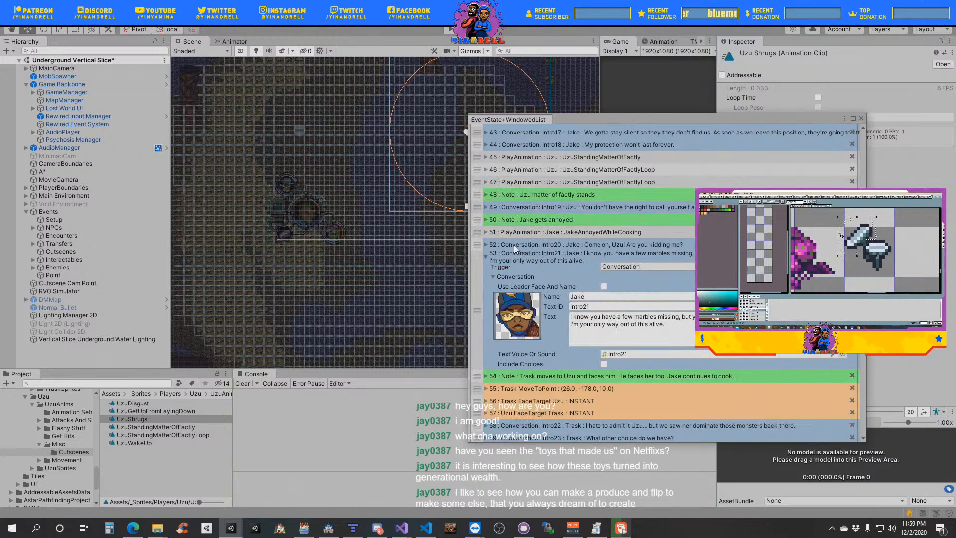
pyautogui.click(485, 244)
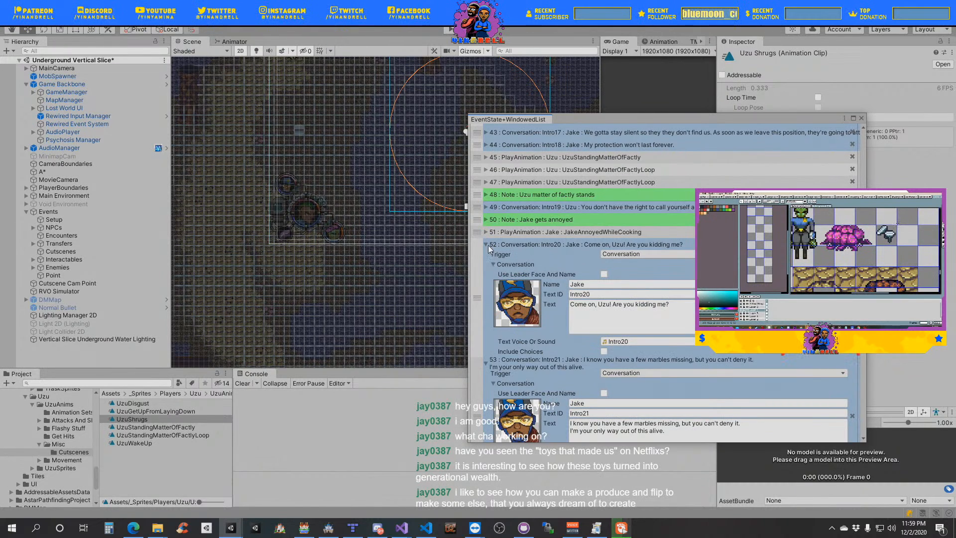
pyautogui.click(487, 245)
pyautogui.click(487, 259)
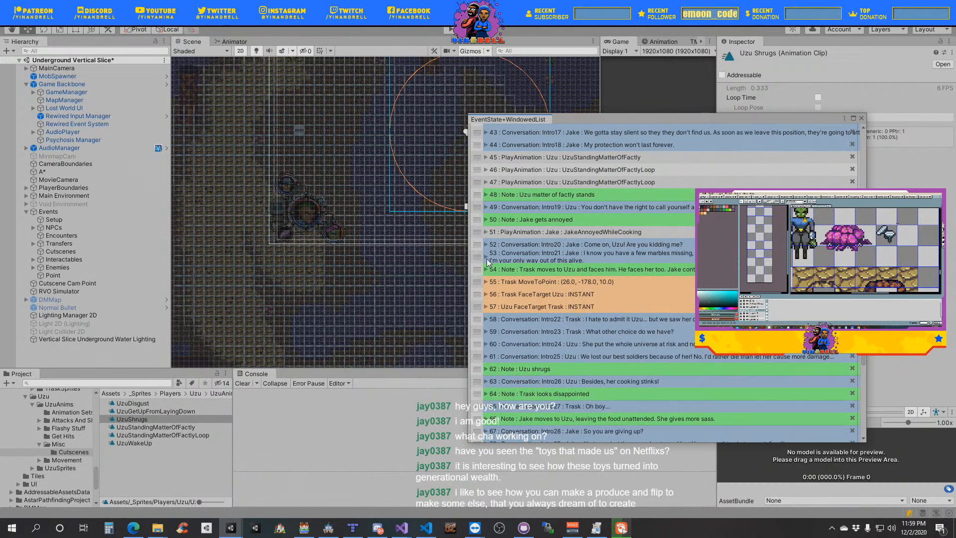
pyautogui.moveTo(477, 186); pyautogui.dragTo(479, 368)
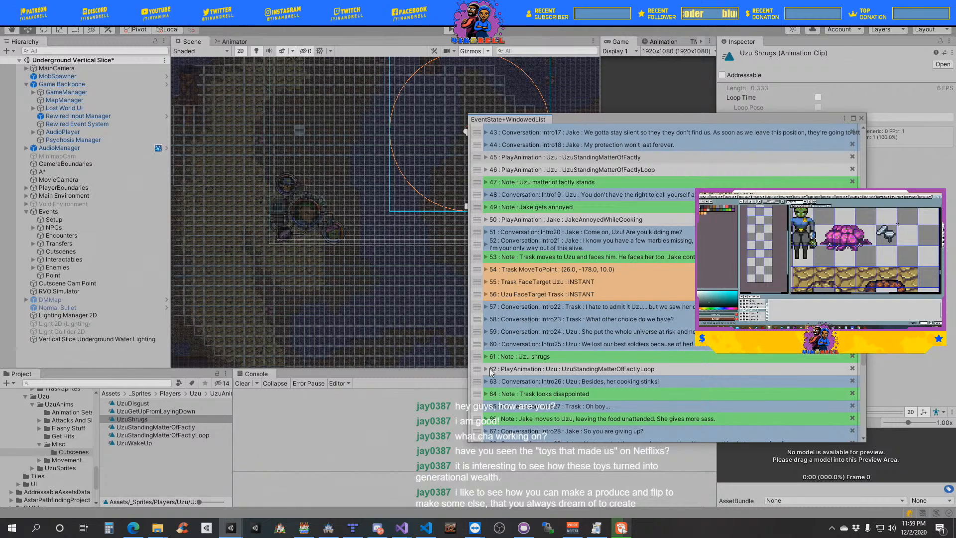
# - Assign the UzuShrugs clip to the PlayAnimation event below the note "Uzu shrugs", keeping Wait enabled, and collapse the event
pyautogui.click(490, 369)
pyautogui.scroll(-3, 496, 308)
pyautogui.click(493, 299)
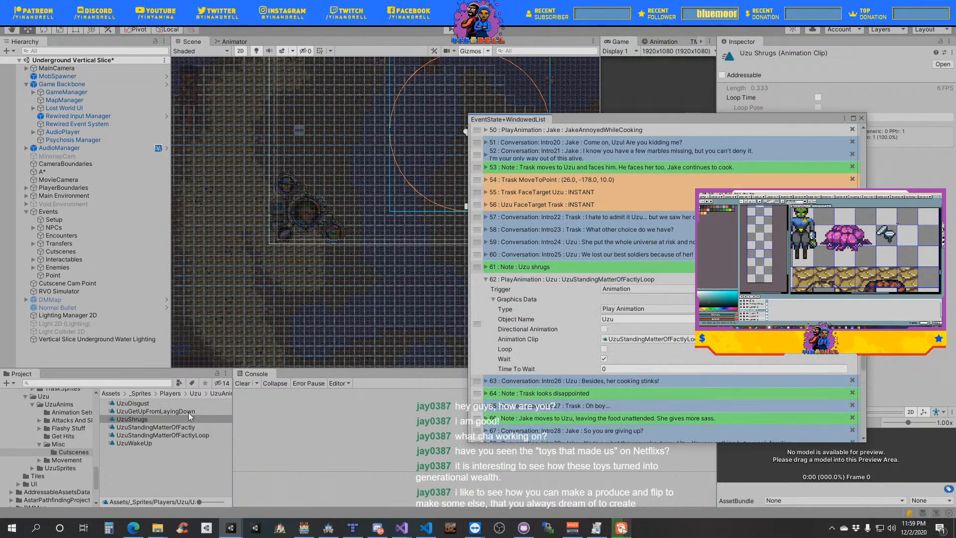
pyautogui.moveTo(124, 420); pyautogui.dragTo(649, 342)
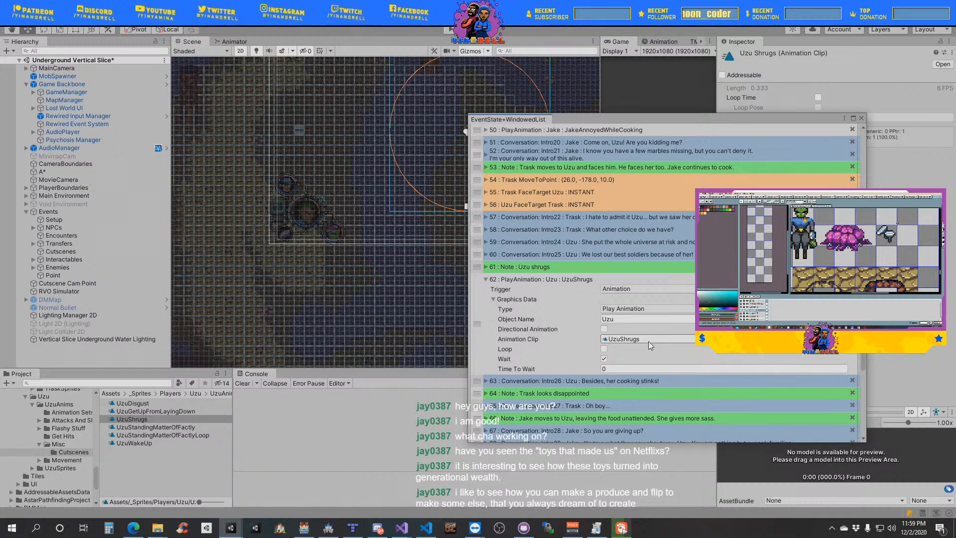
pyautogui.click(604, 359)
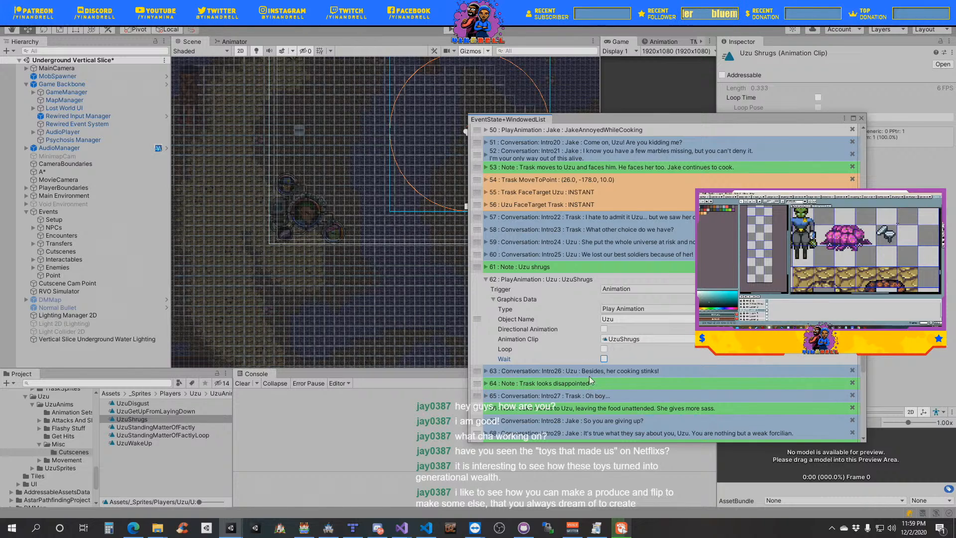
pyautogui.click(604, 359)
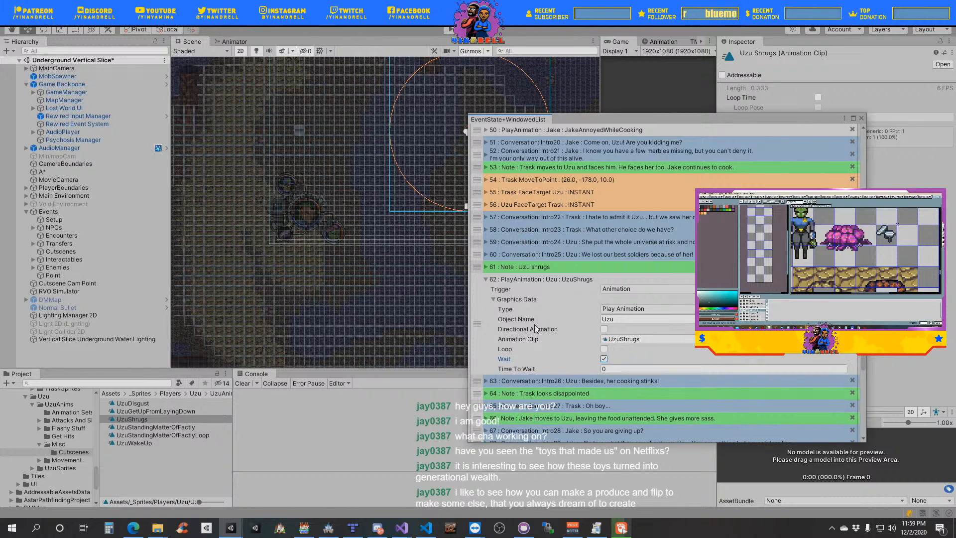
pyautogui.click(494, 300)
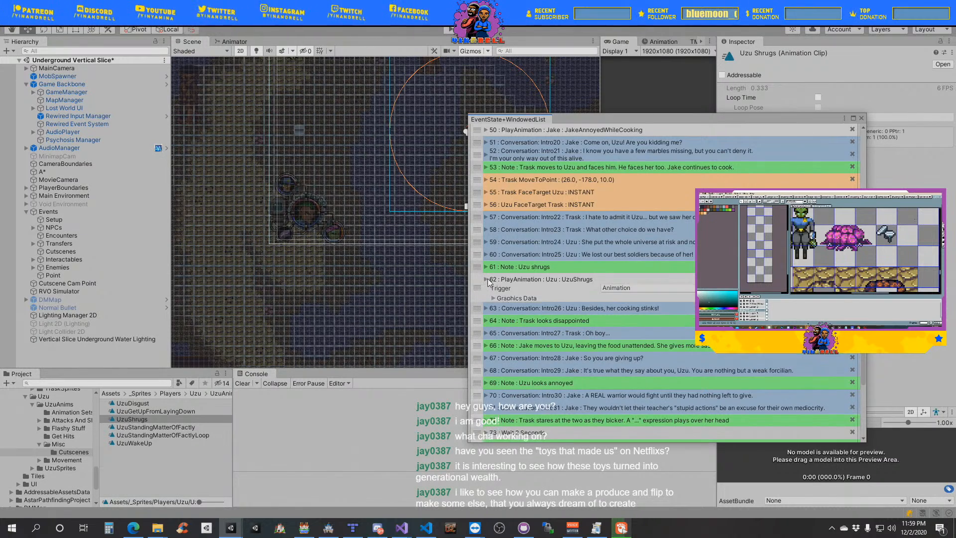
pyautogui.click(486, 280)
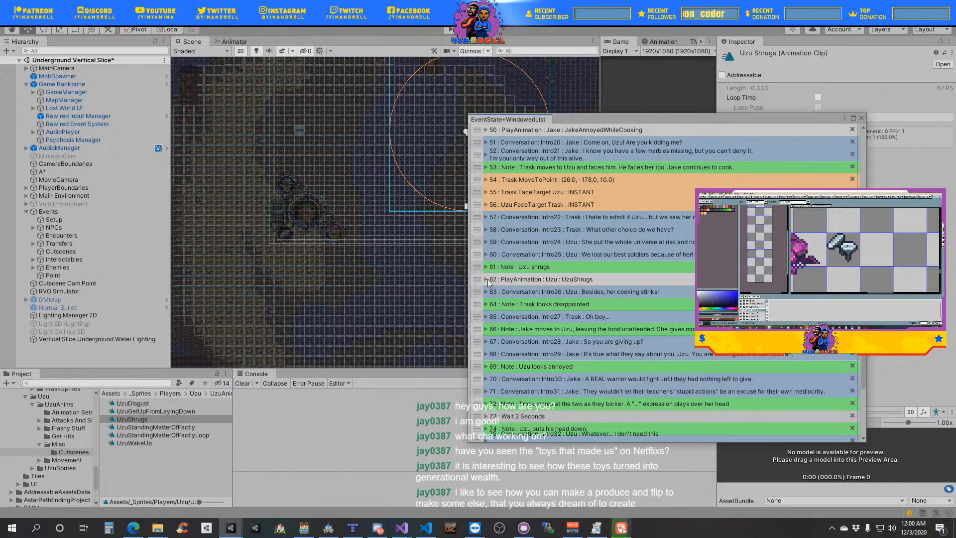
# - Add a graphics event of type Play Animation to the event list with Trask as its object name
pyautogui.scroll(-3, 600, 331)
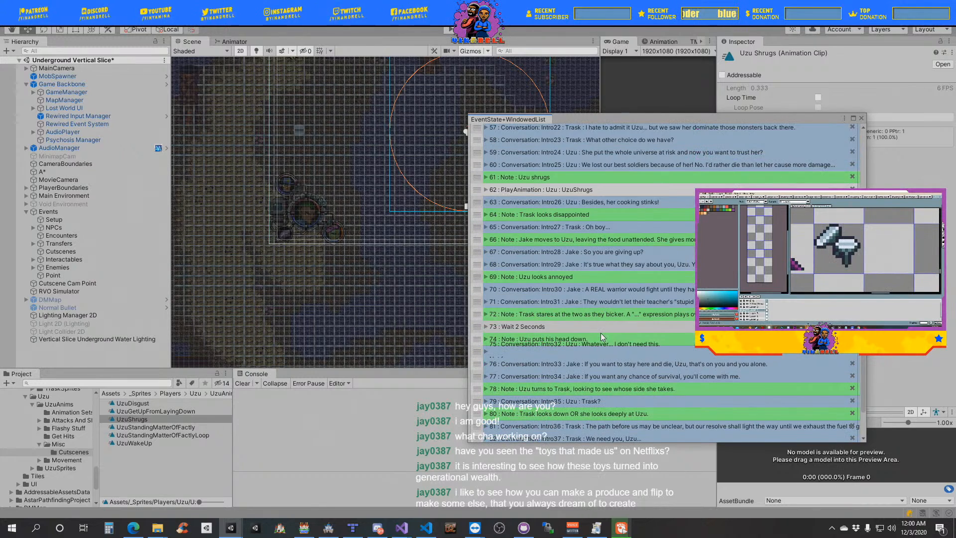
pyautogui.scroll(1, 600, 332)
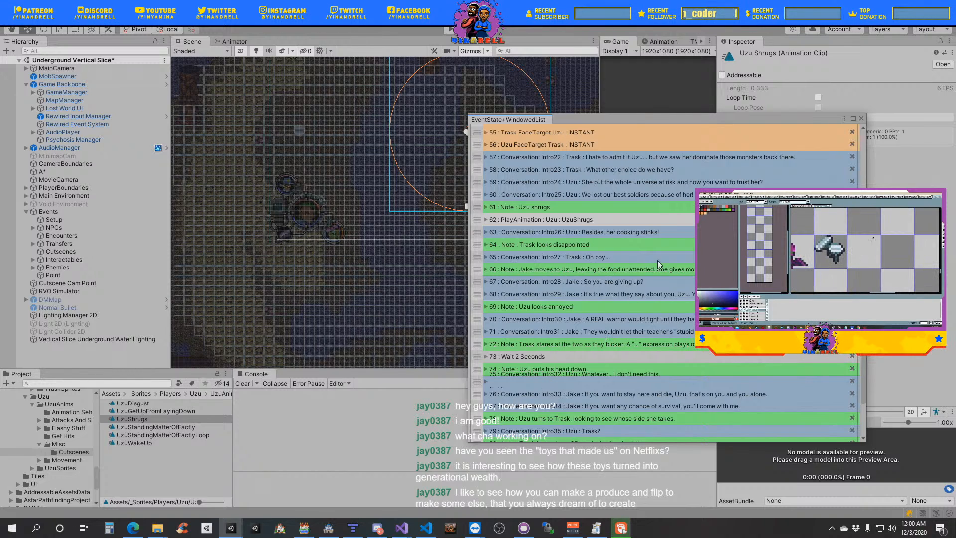
pyautogui.scroll(-3, 617, 265)
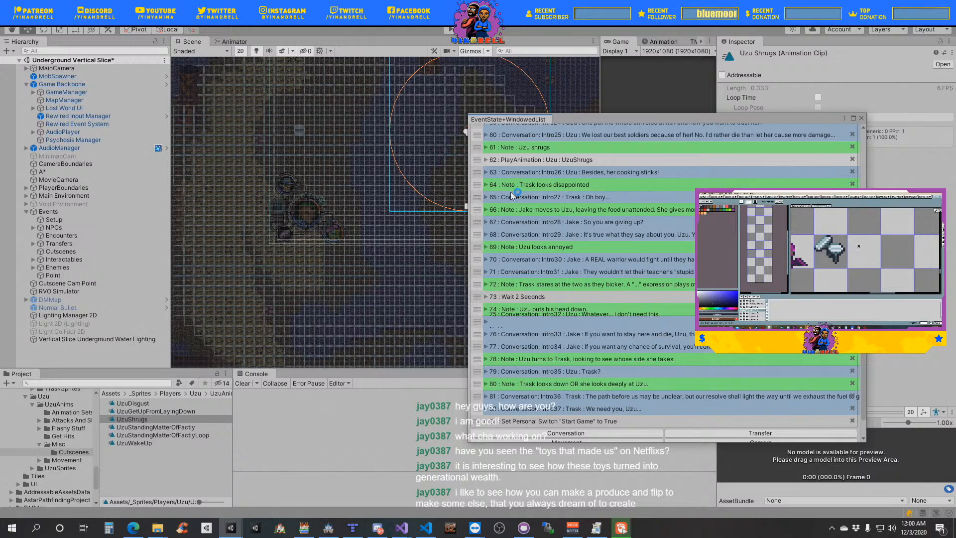
pyautogui.scroll(-1, 588, 348)
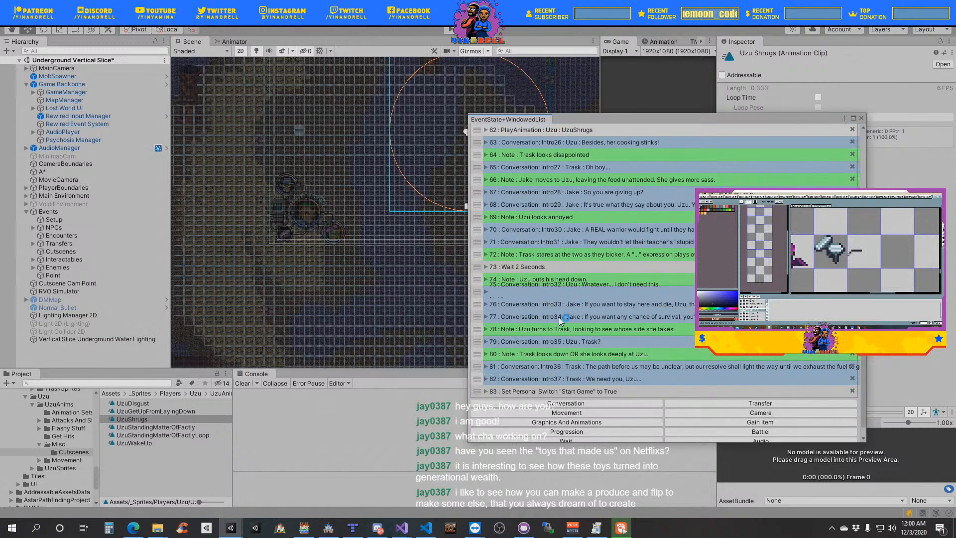
pyautogui.click(585, 421)
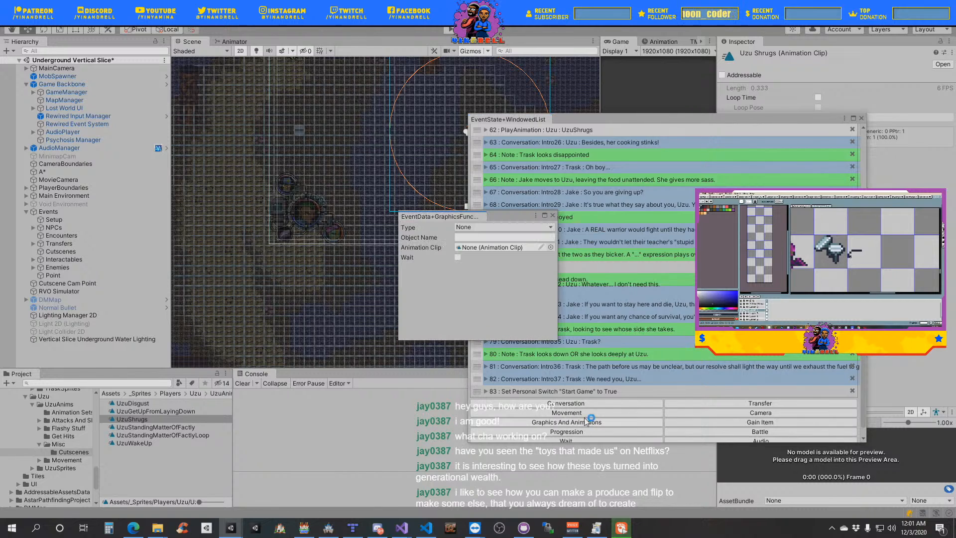
pyautogui.click(509, 227)
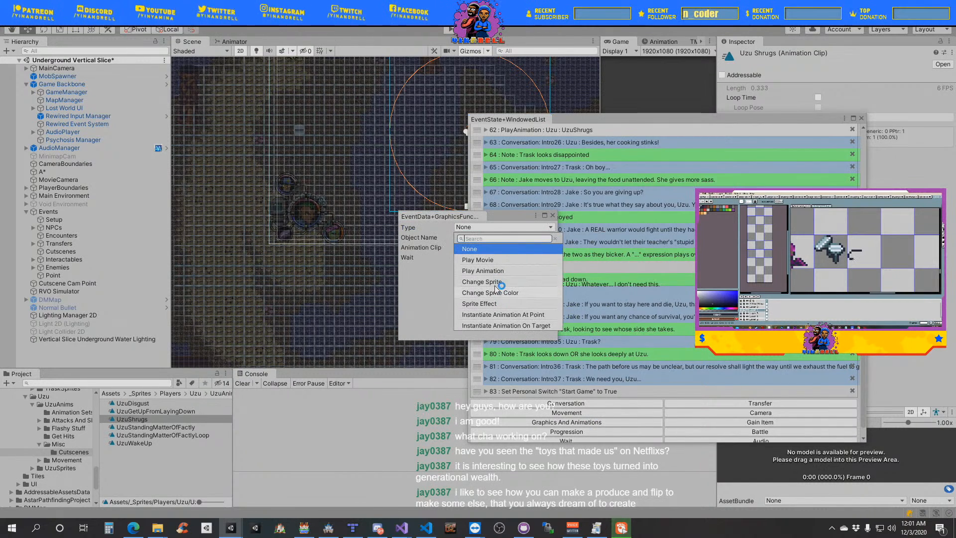
pyautogui.click(495, 271)
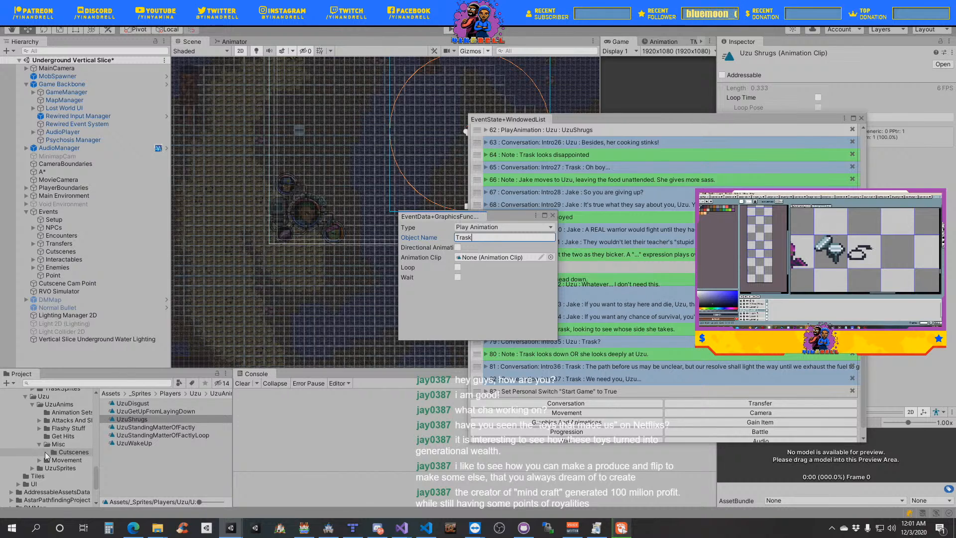
# - Duplicate the TraskGetUp animation clip in Trask's Cutscenes folder and name the copy TraskDisappointed
pyautogui.scroll(4, 45, 443)
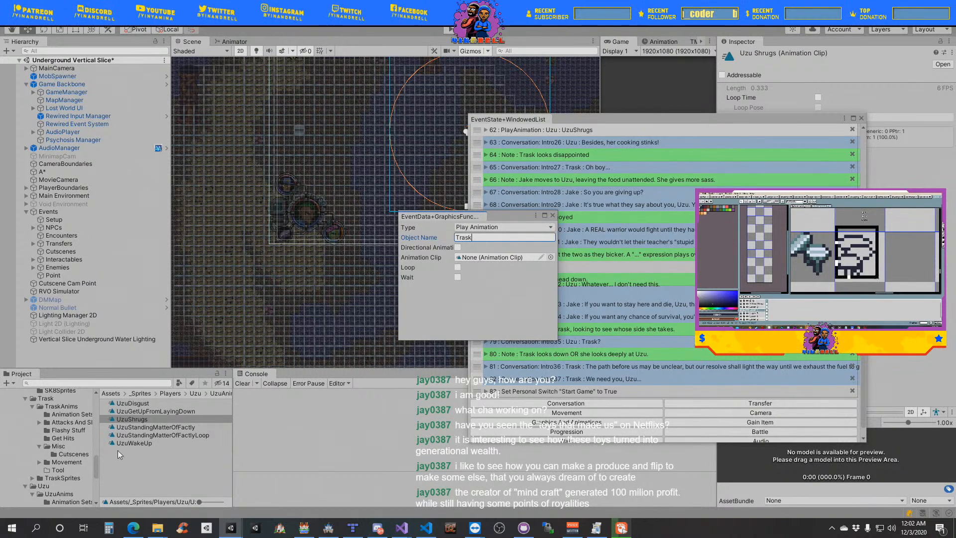
pyautogui.click(66, 455)
pyautogui.click(133, 404)
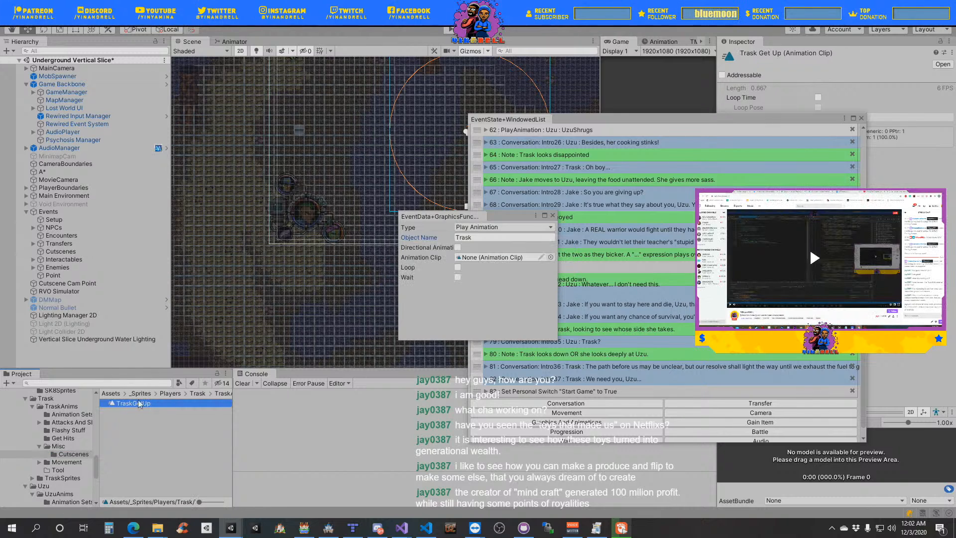
pyautogui.click(158, 402)
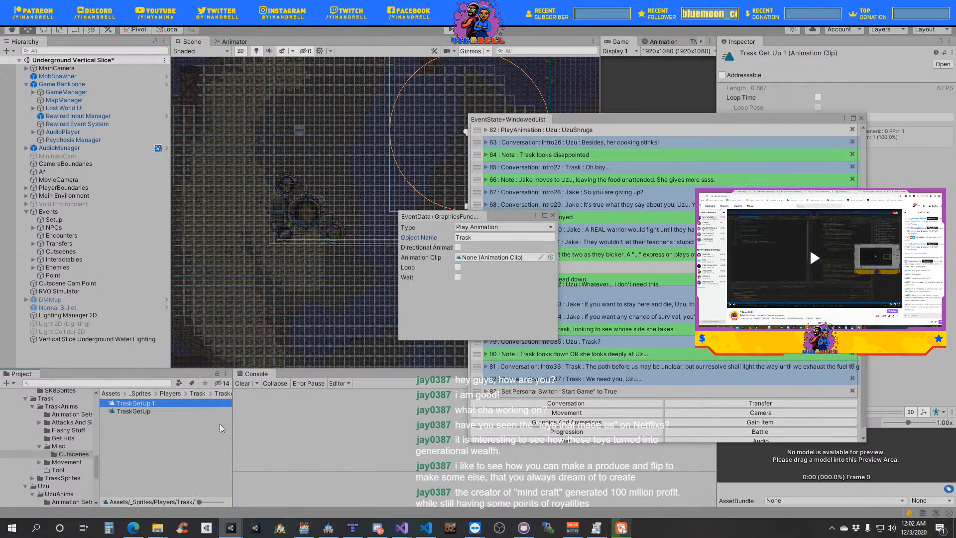
pyautogui.press('BackSpace')
pyautogui.press('BackSpace')
pyautogui.press('BackSpace')
pyautogui.press('BackSpace')
pyautogui.press('BackSpace')
pyautogui.press('BackSpace')
pyautogui.press('BackSpace')
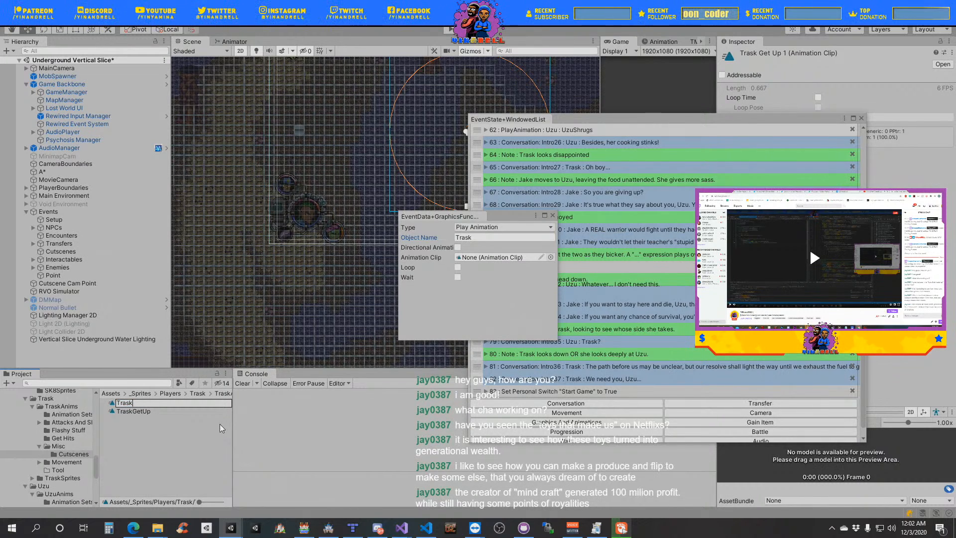
pyautogui.write('Disappoin')
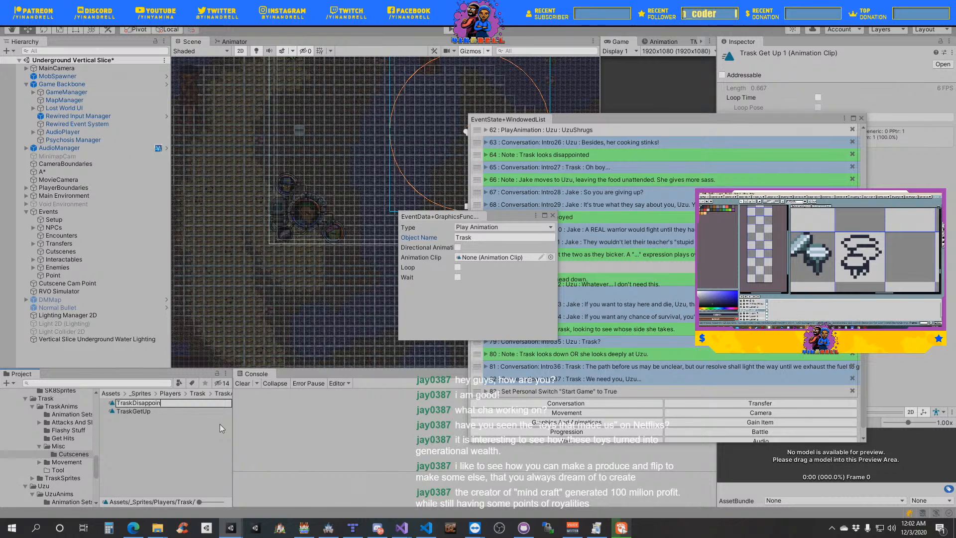
pyautogui.write('ted')
pyautogui.press('Return')
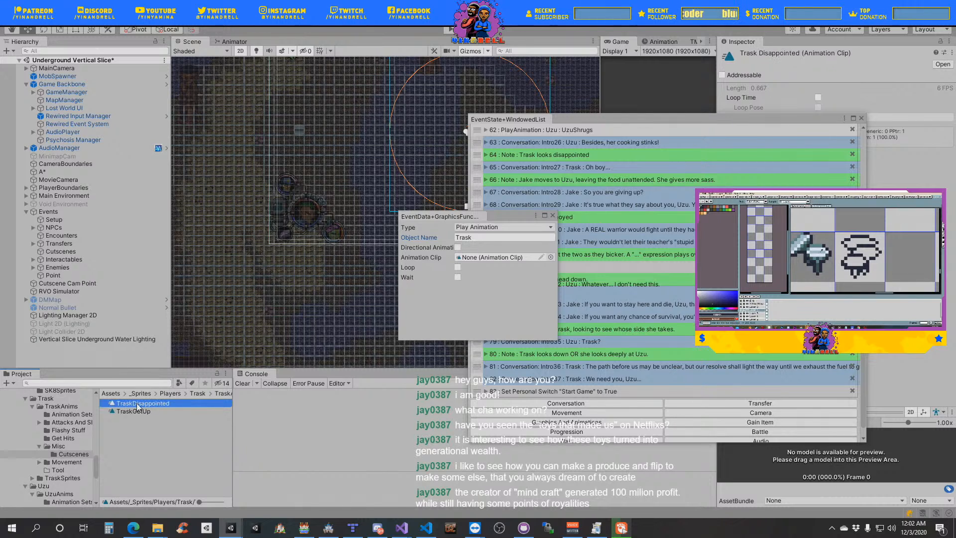
# - Assign TraskDisappointed to Trask's new animation event, turn on Wait, and place the event below the note "Trask looks disappointed"
pyautogui.moveTo(138, 407); pyautogui.dragTo(474, 256)
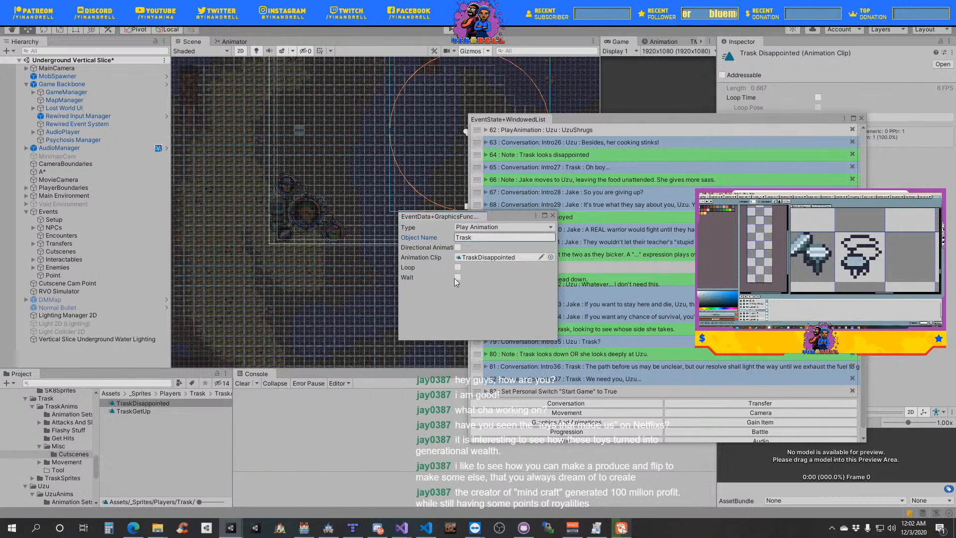
pyautogui.click(456, 278)
pyautogui.click(553, 216)
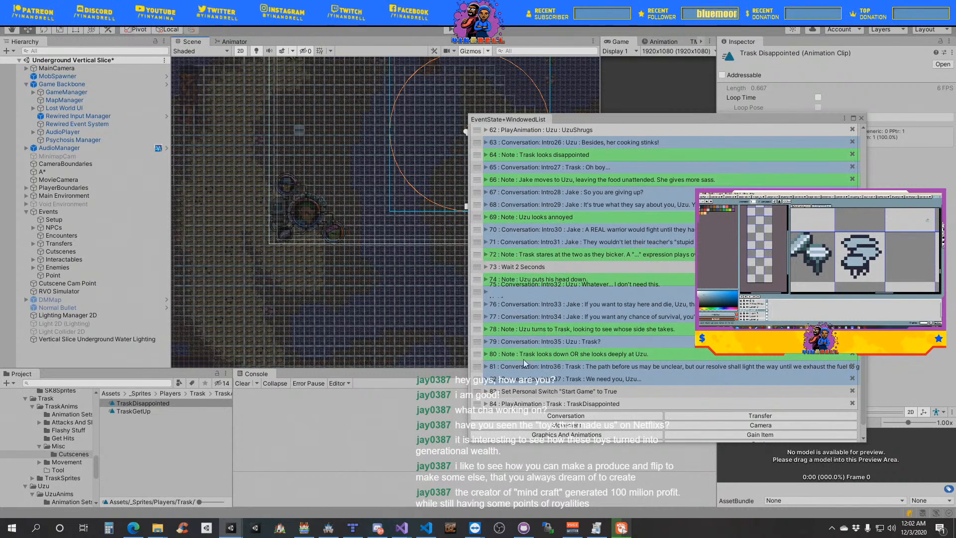
pyautogui.moveTo(477, 407); pyautogui.dragTo(479, 247)
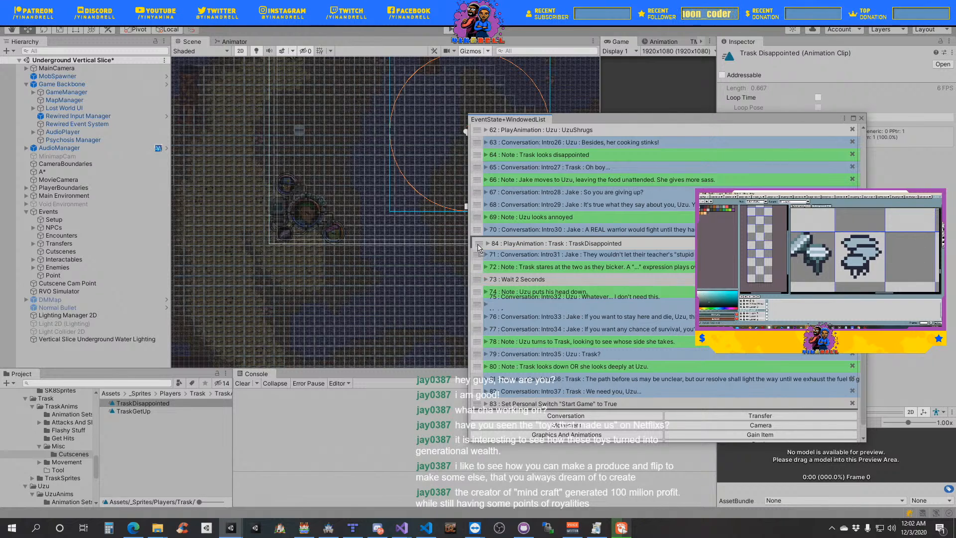
pyautogui.moveTo(479, 247); pyautogui.dragTo(477, 171)
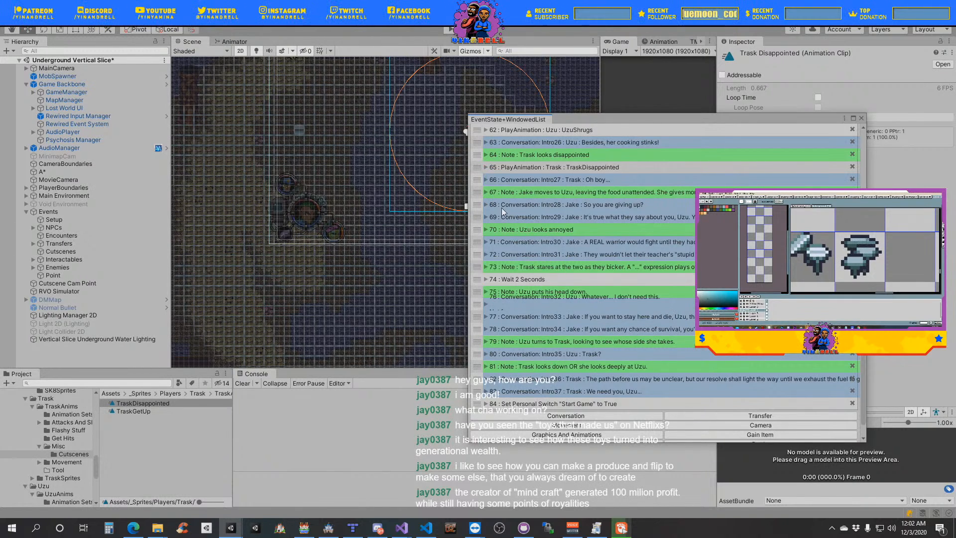
# - Duplicate the instant "Uzu FaceTarget Trask" event, place the copy below the note "Jake moves to Uzu, leaving the food unattended", and expand its movement data
pyautogui.scroll(5, 513, 239)
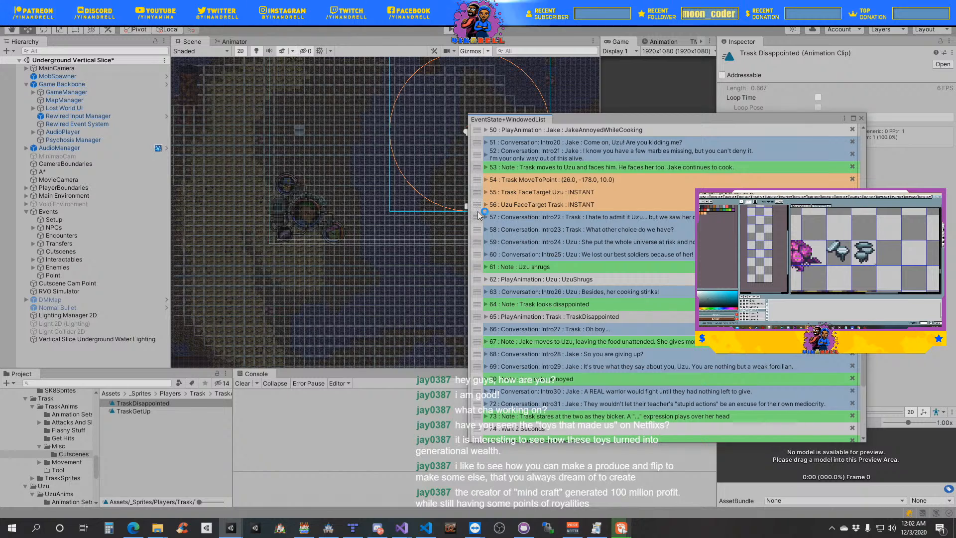
pyautogui.rightClick(478, 205)
pyautogui.click(520, 245)
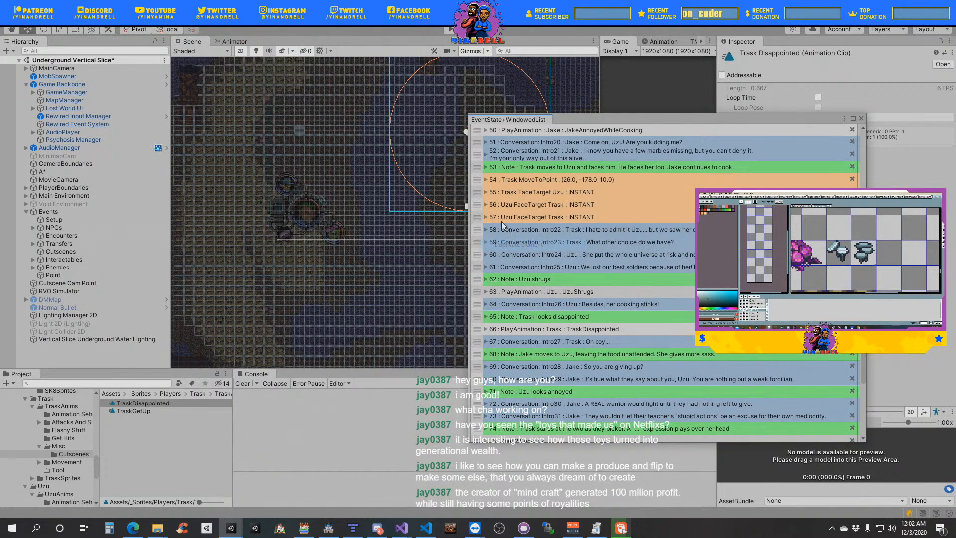
pyautogui.moveTo(478, 218); pyautogui.dragTo(481, 353)
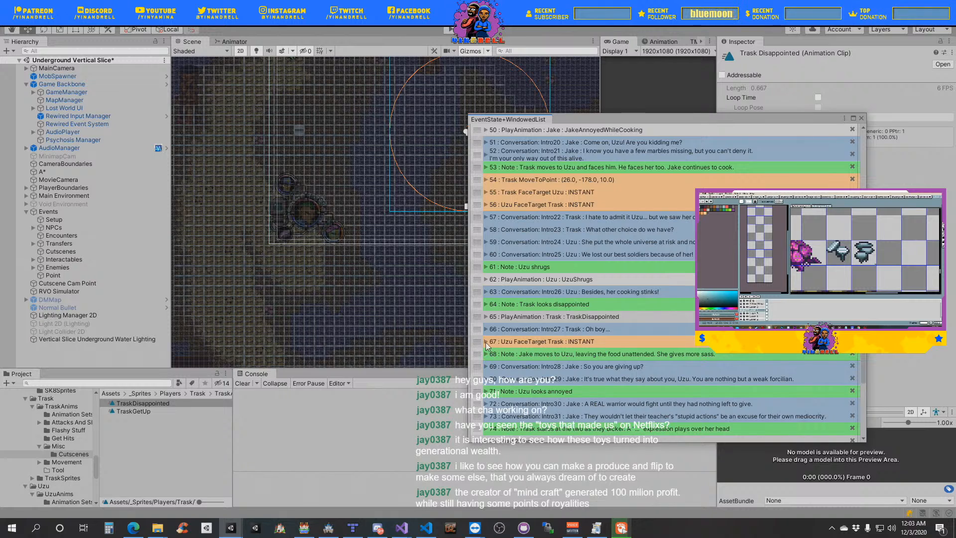
pyautogui.moveTo(477, 345); pyautogui.dragTo(485, 358)
pyautogui.click(485, 354)
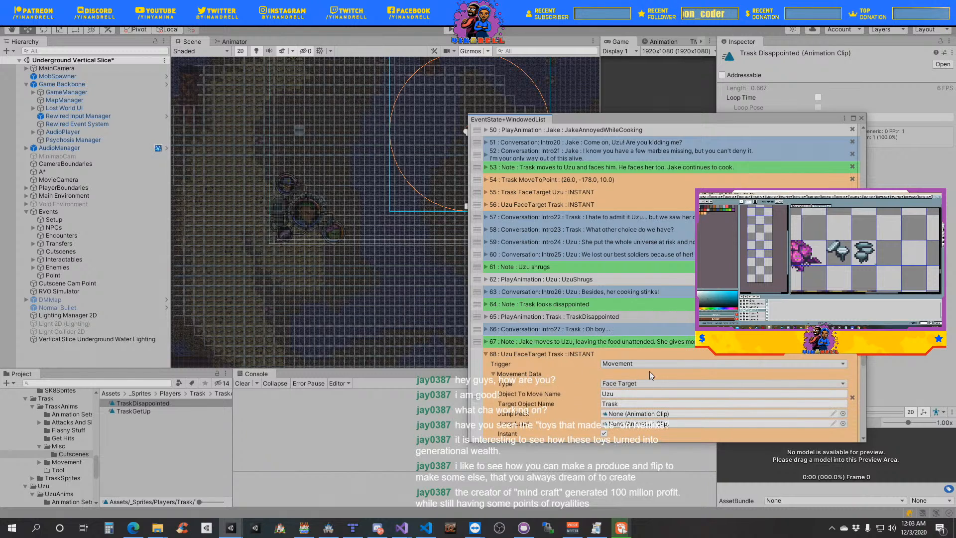
pyautogui.scroll(-2, 630, 402)
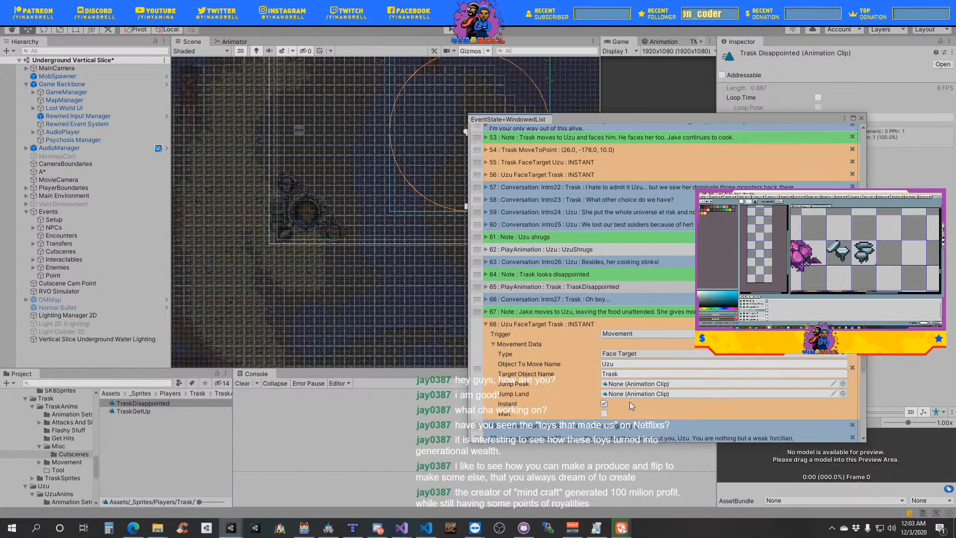
# - Change the copied Uzu FaceTarget event to a Move To Point movement for Jake, with Instant off and Wait on
pyautogui.click(626, 373)
pyautogui.press('BackSpace')
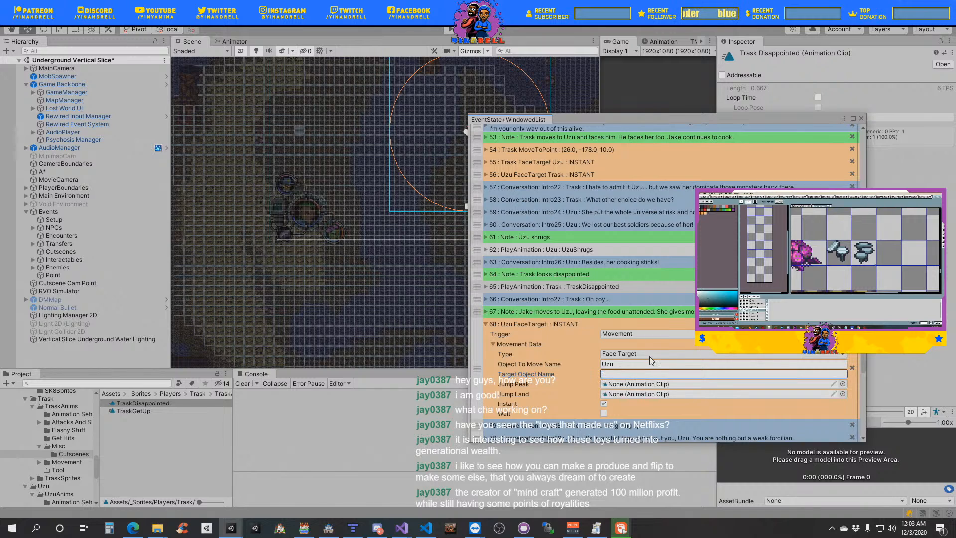
pyautogui.click(648, 354)
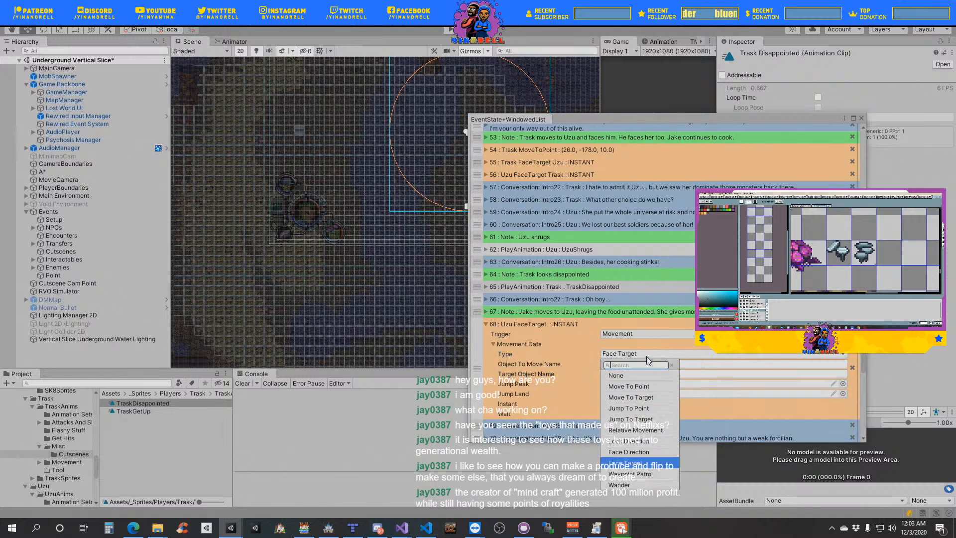
pyautogui.click(638, 388)
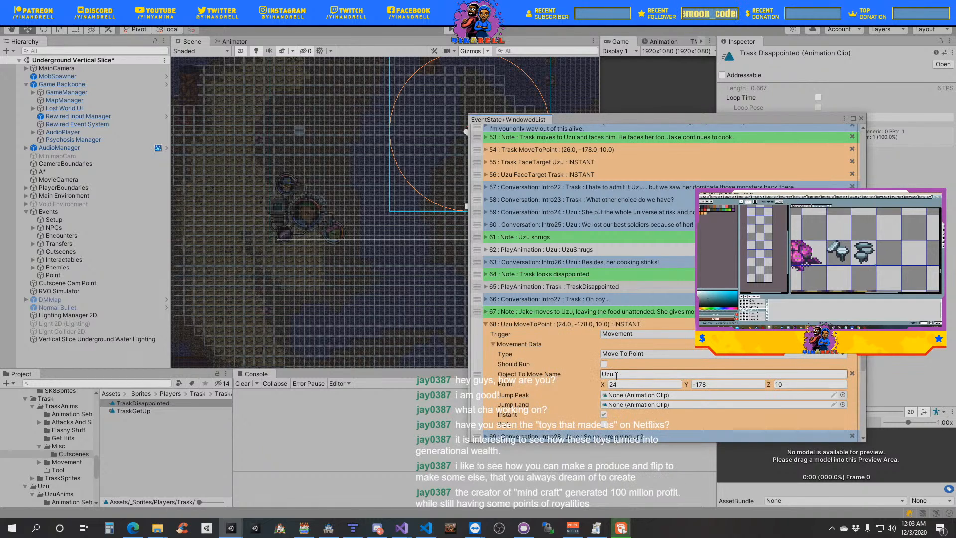
pyautogui.click(619, 376)
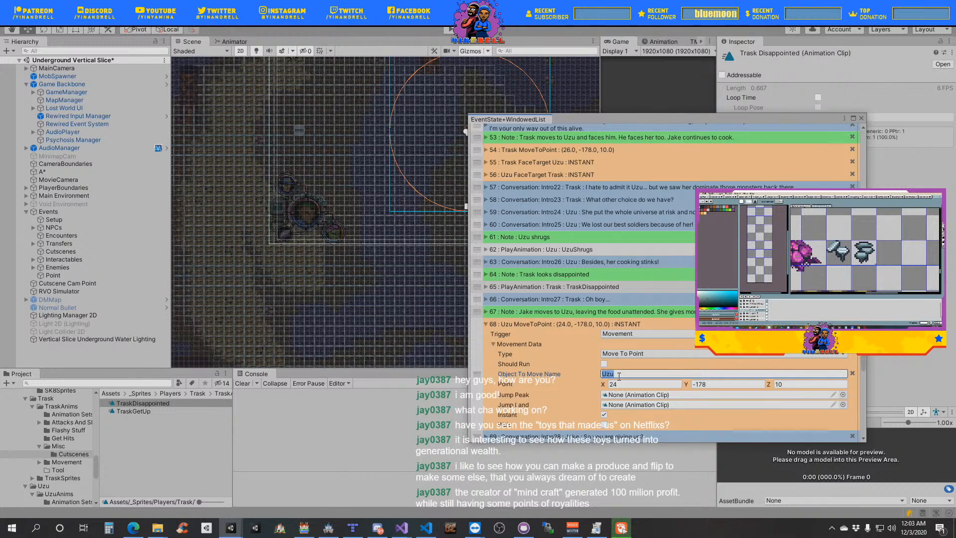
pyautogui.write('Jake')
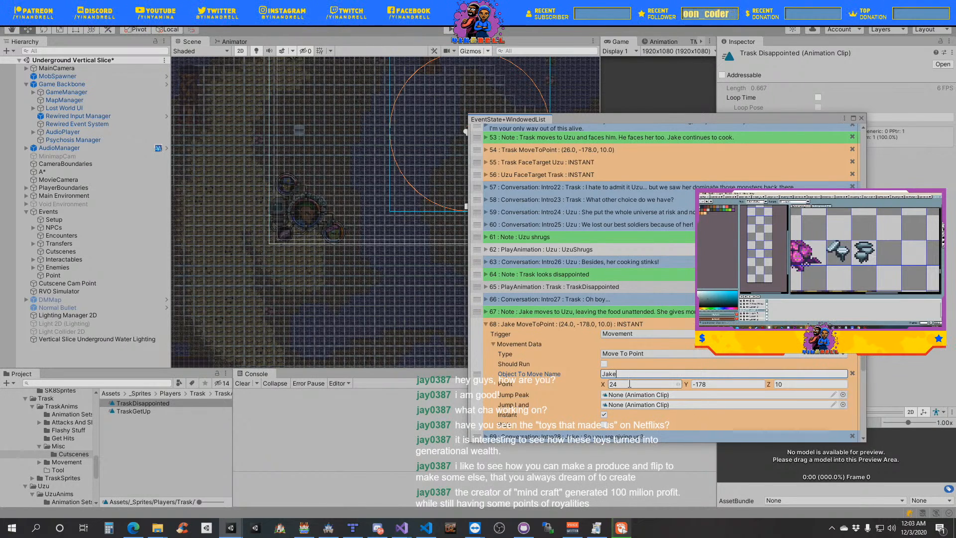
pyautogui.click(604, 414)
pyautogui.click(604, 435)
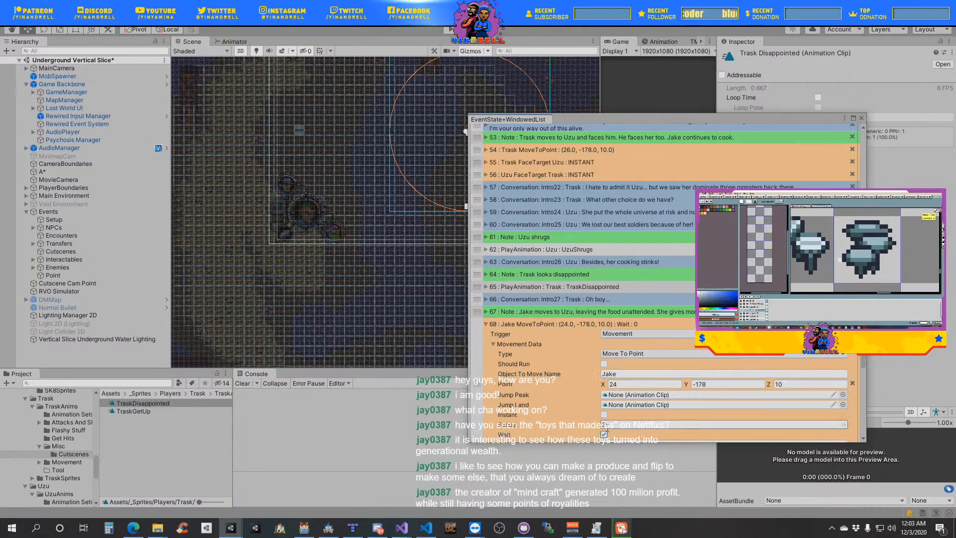
# - Set the X coordinate of Jake's Move To Point event to 23 and its speed to 2, then collapse the event
pyautogui.scroll(-3, 611, 420)
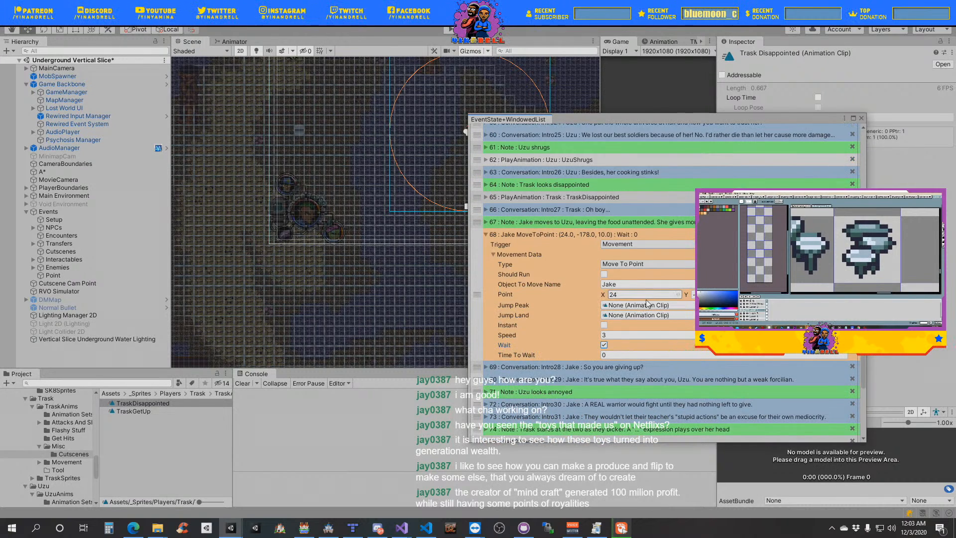
pyautogui.scroll(6, 645, 307)
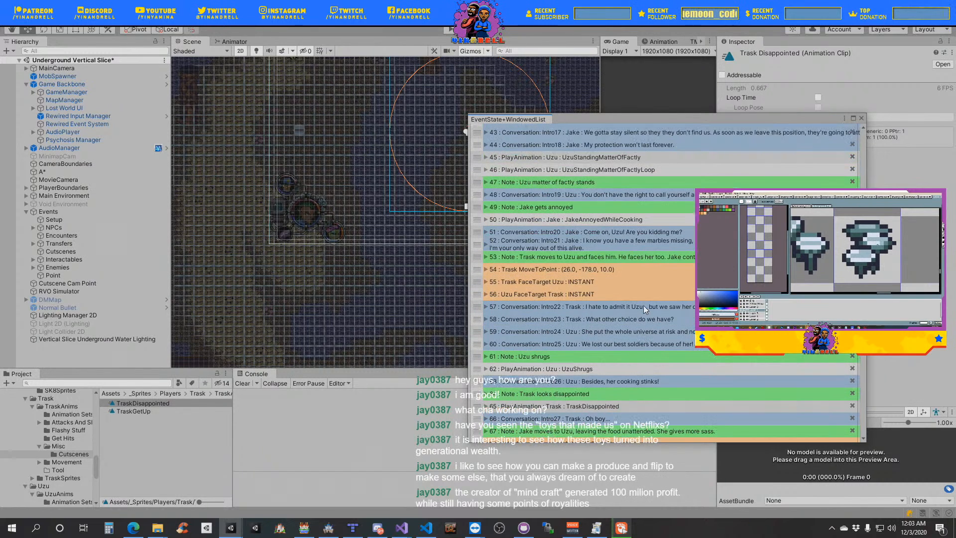
pyautogui.scroll(-1, 643, 309)
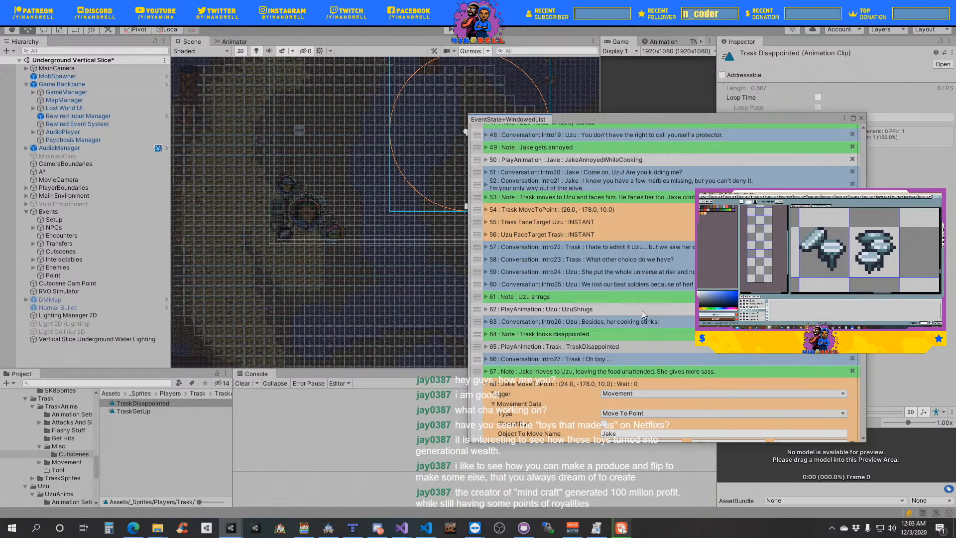
pyautogui.scroll(-1, 641, 310)
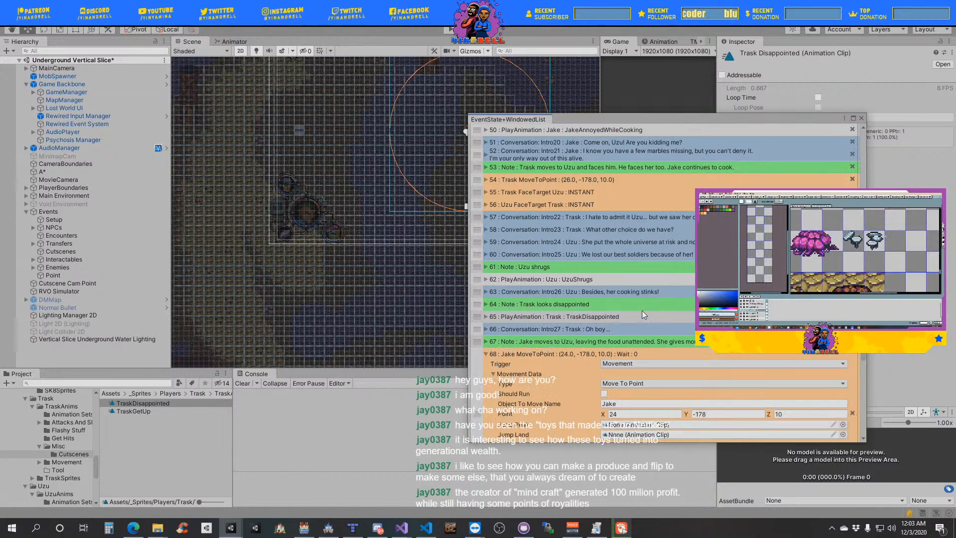
pyautogui.scroll(-1, 632, 334)
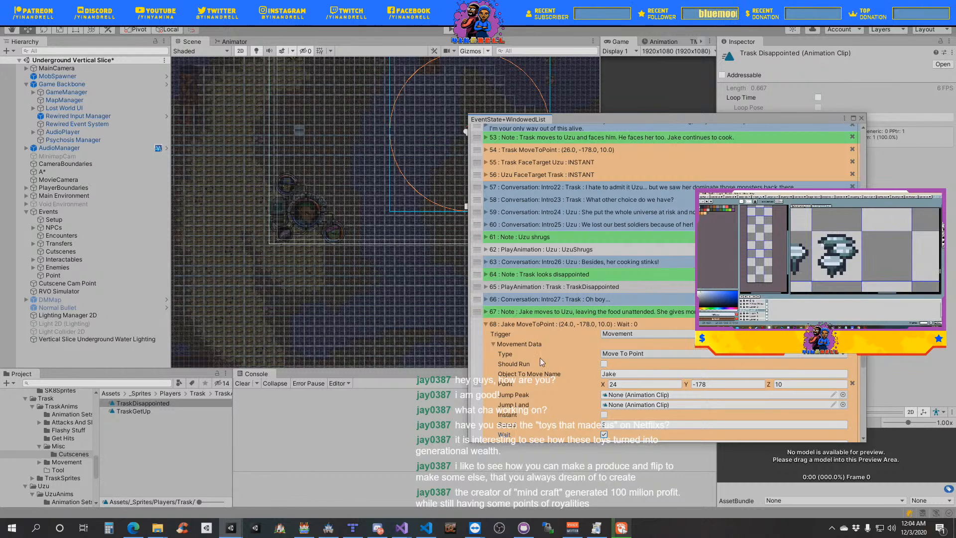
pyautogui.click(493, 344)
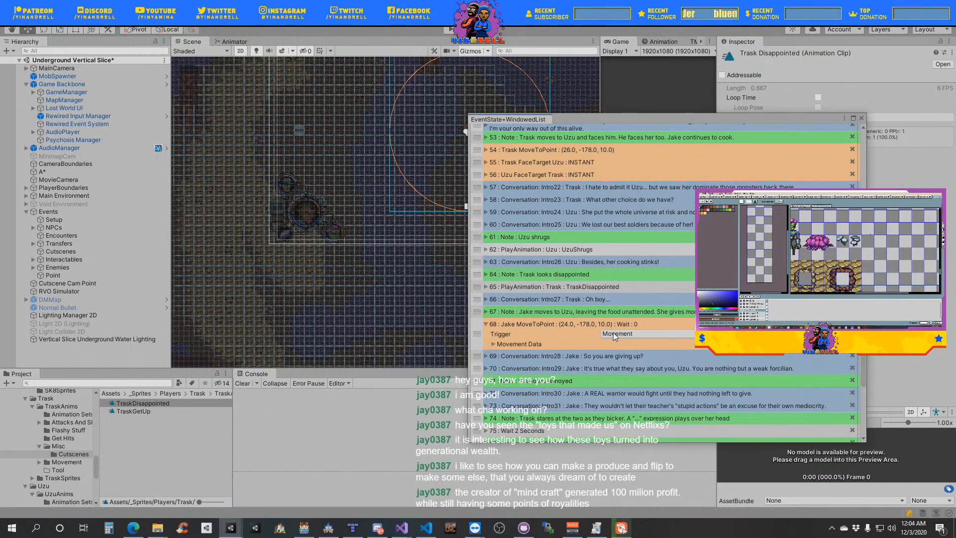
pyautogui.click(519, 345)
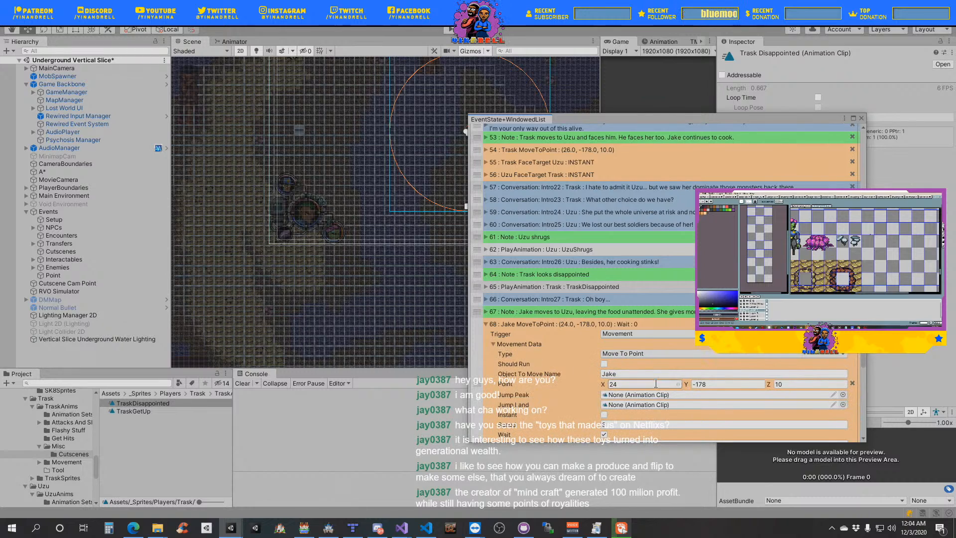
pyautogui.click(620, 385)
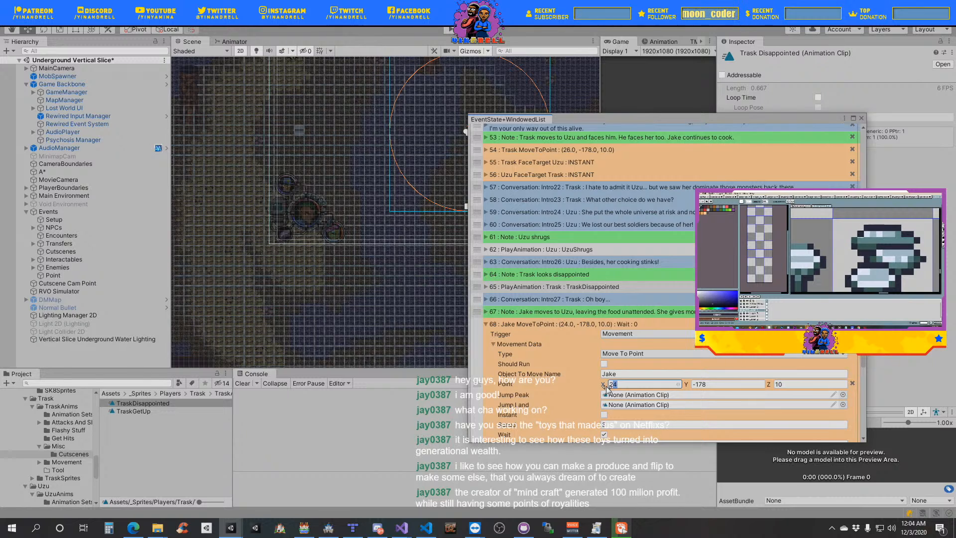
pyautogui.write('23')
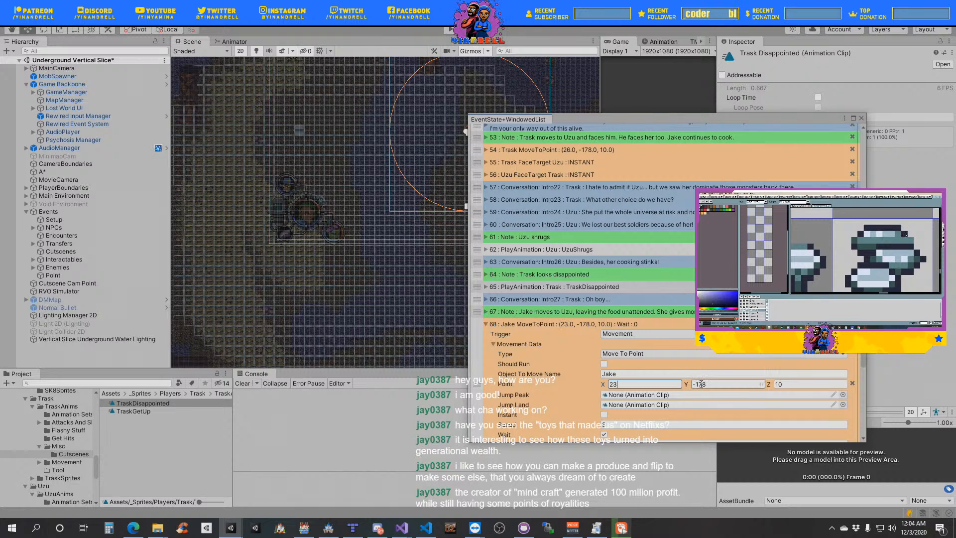
pyautogui.scroll(-3, 682, 384)
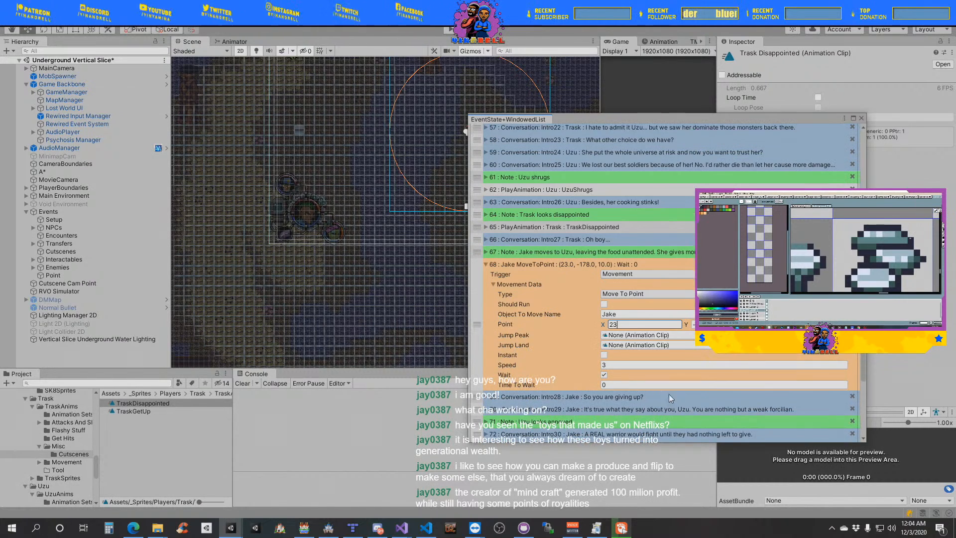
pyautogui.click(605, 365)
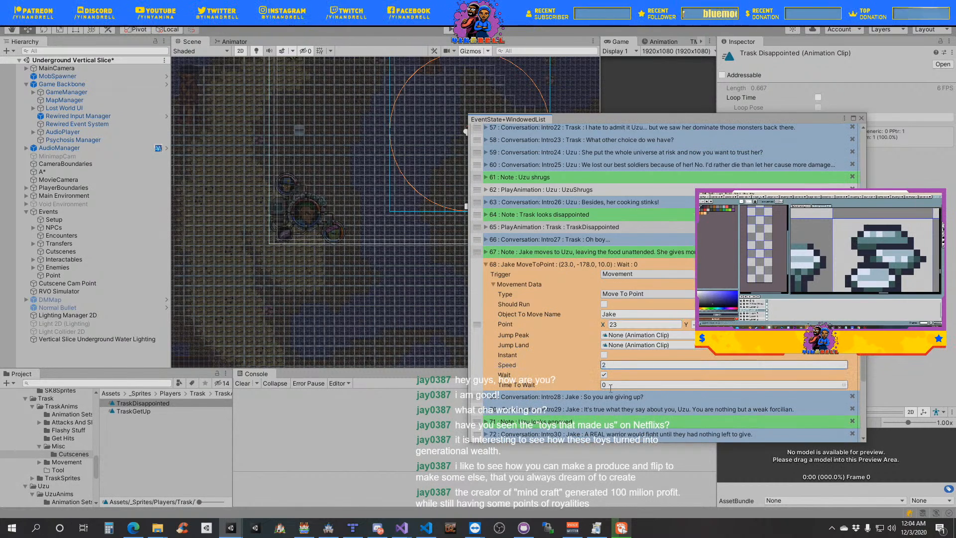
pyautogui.click(493, 284)
pyautogui.click(486, 264)
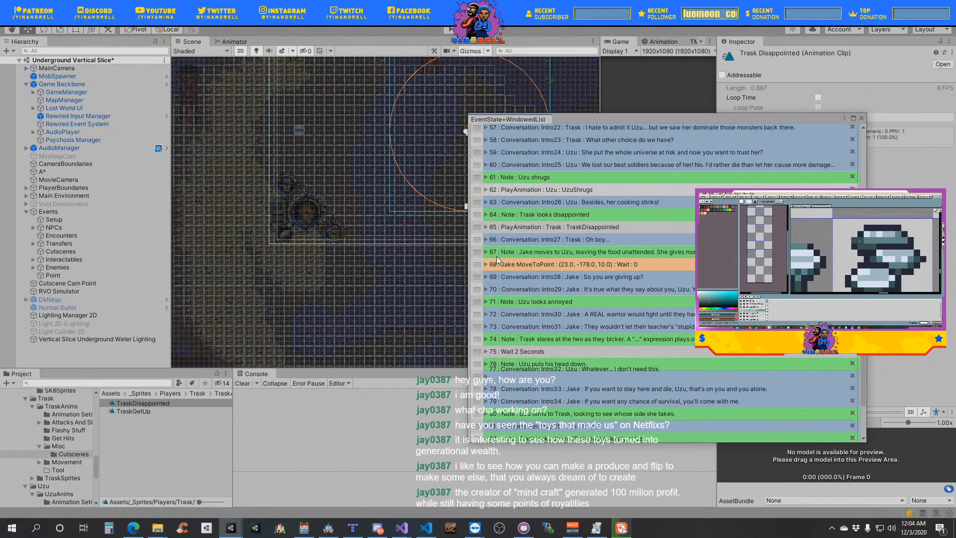
# - Duplicate the instant "Uzu FaceTarget Trask" event and place the copy directly below Jake's Move To Point event
pyautogui.scroll(2, 504, 285)
pyautogui.rightClick(477, 298)
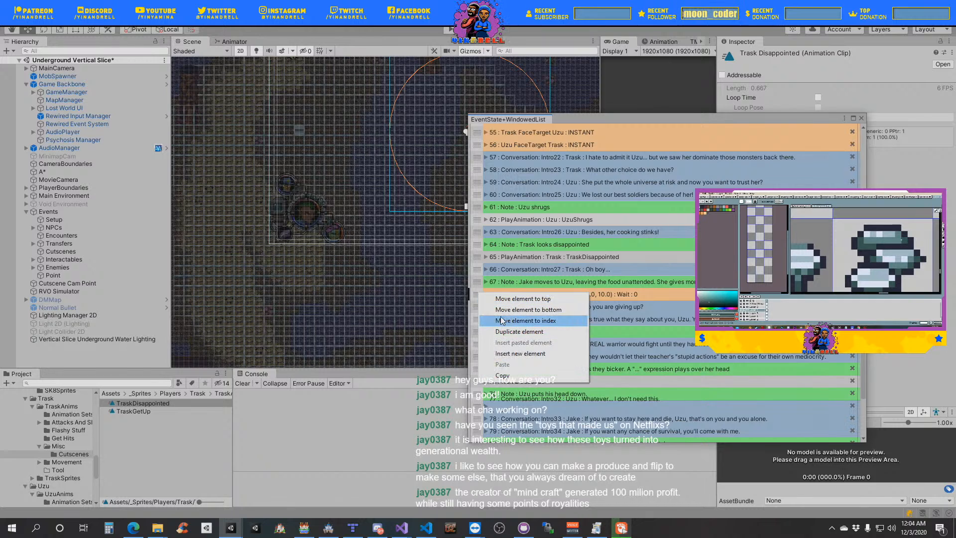
pyautogui.click(478, 149)
pyautogui.rightClick(477, 145)
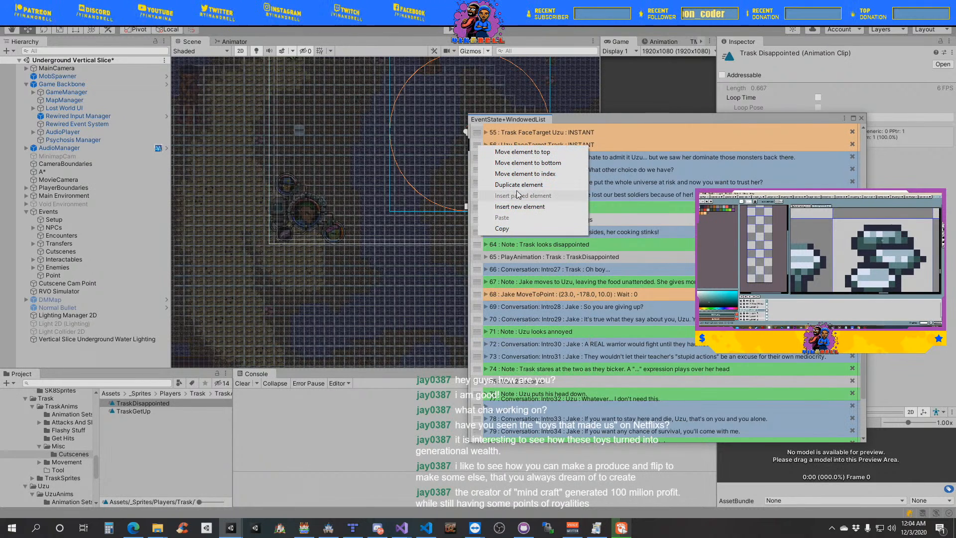
pyautogui.click(503, 183)
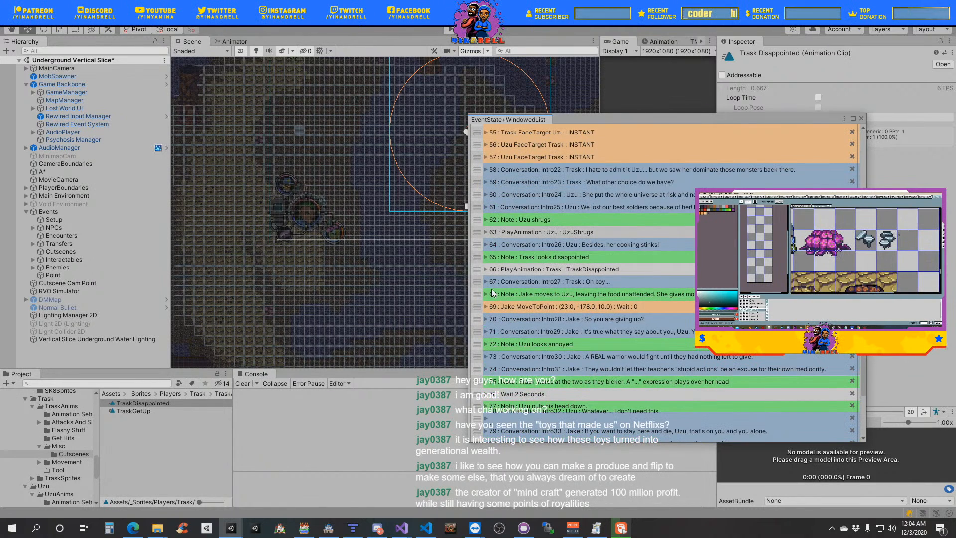
pyautogui.moveTo(477, 158); pyautogui.dragTo(504, 310)
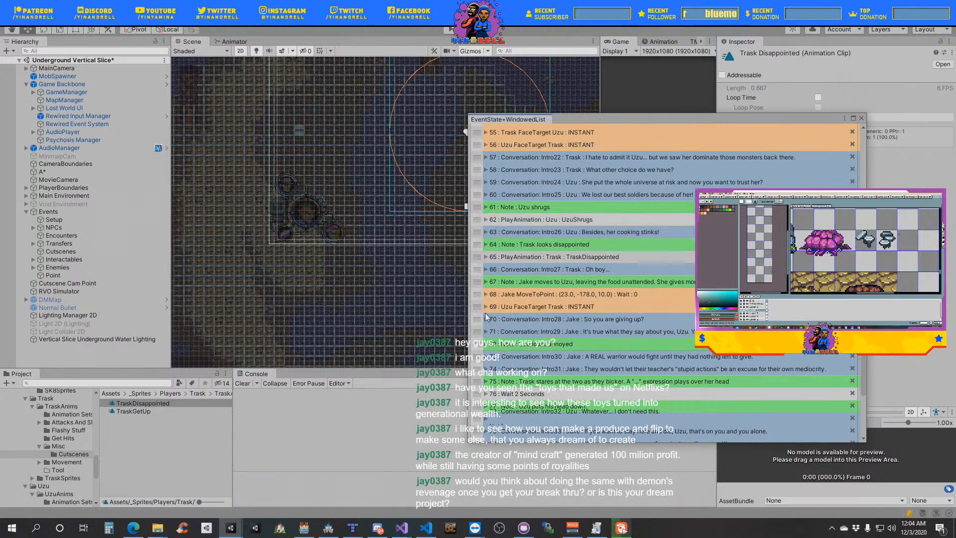
# - Set the copied Face Target event's object to move to Jake and its target to Uzu, then collapse the event
pyautogui.click(504, 307)
pyautogui.click(491, 328)
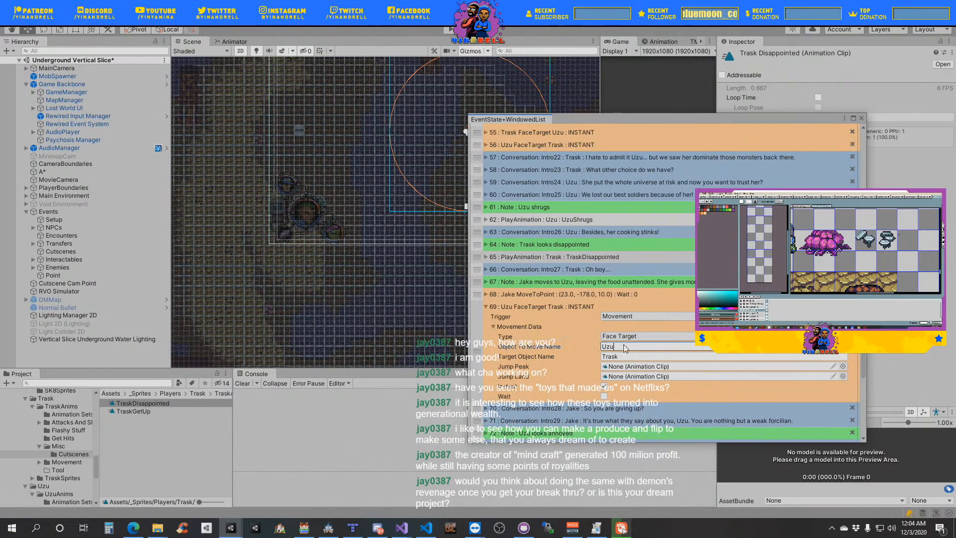
pyautogui.write('Jake')
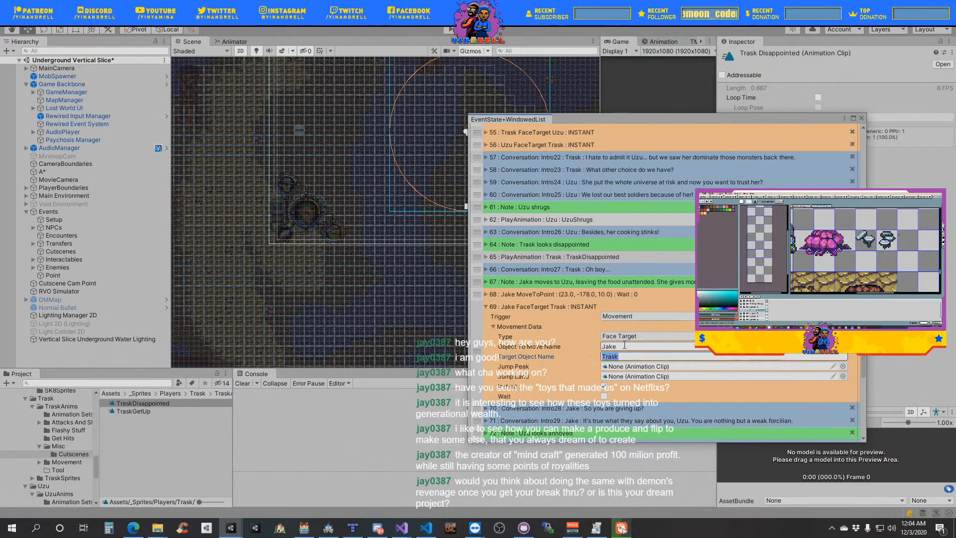
pyautogui.click(493, 327)
pyautogui.click(488, 307)
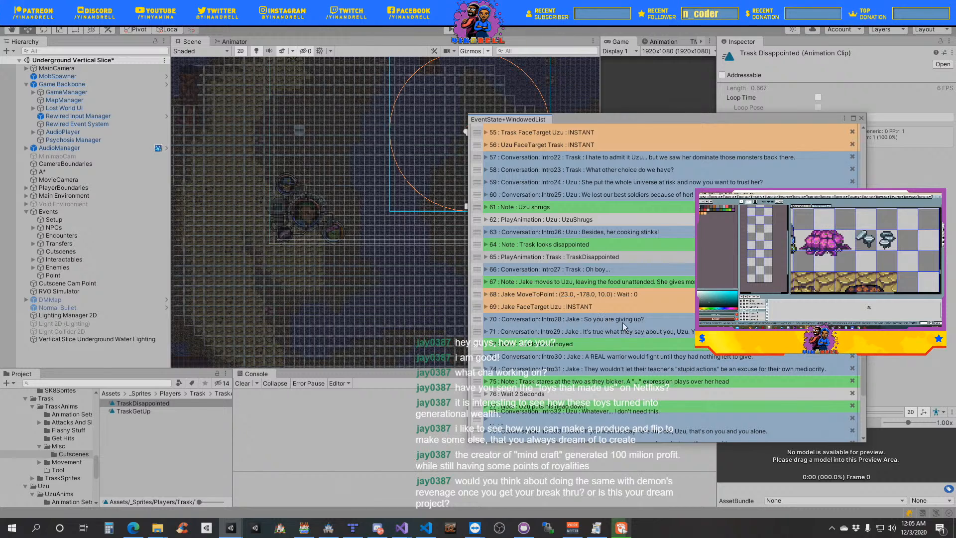
pyautogui.click(486, 294)
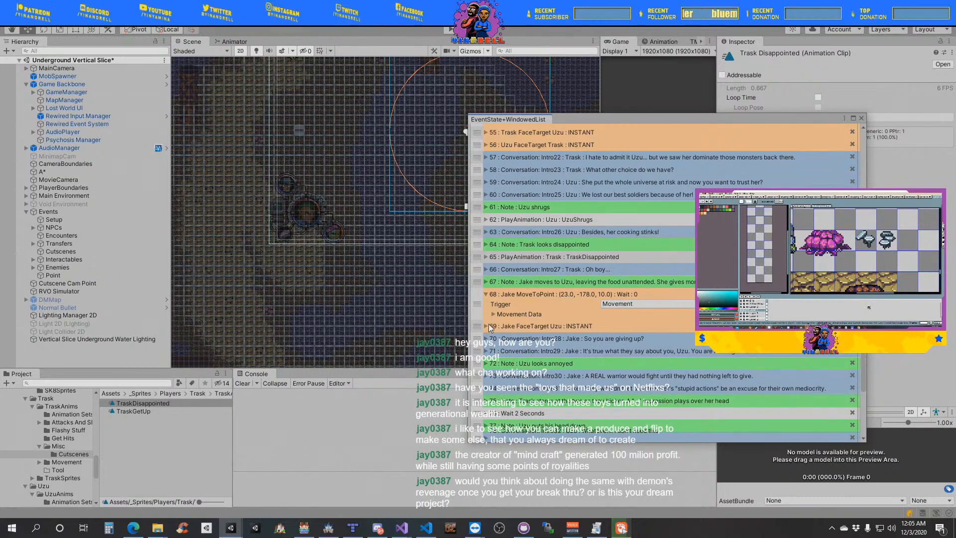
pyautogui.click(486, 294)
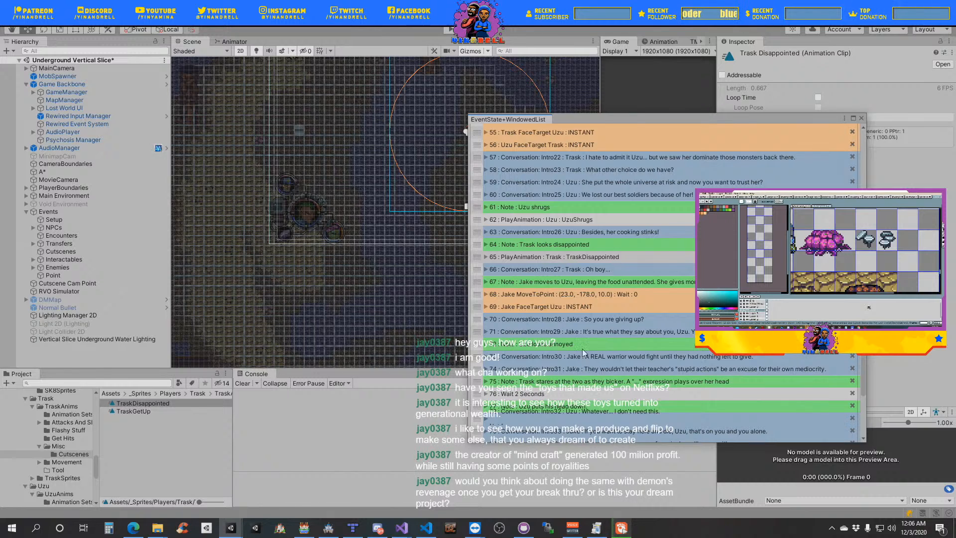
# - Add a wait event of type Seconds lasting 1 second and place it below Jake's line "So you are giving up?"
pyautogui.scroll(-5, 617, 300)
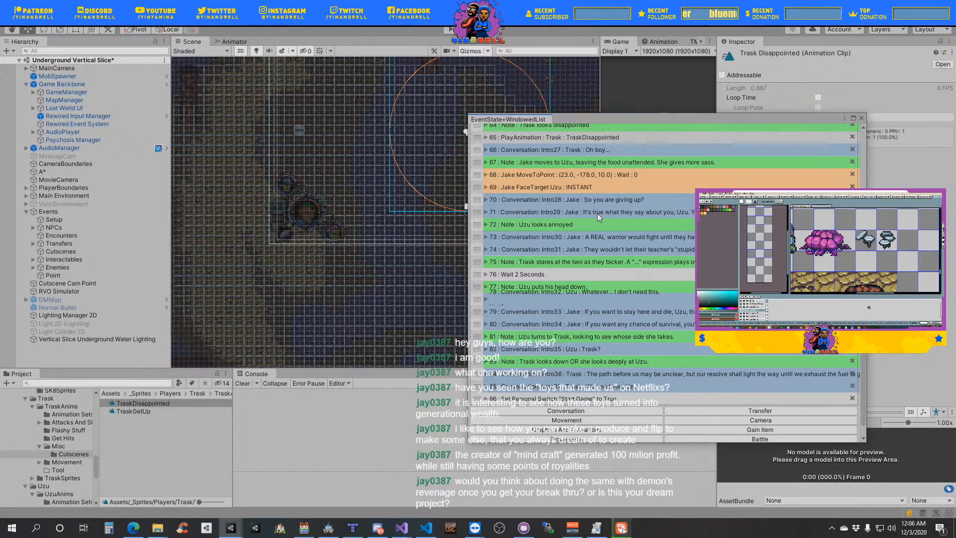
pyautogui.scroll(-3, 513, 226)
pyautogui.click(565, 416)
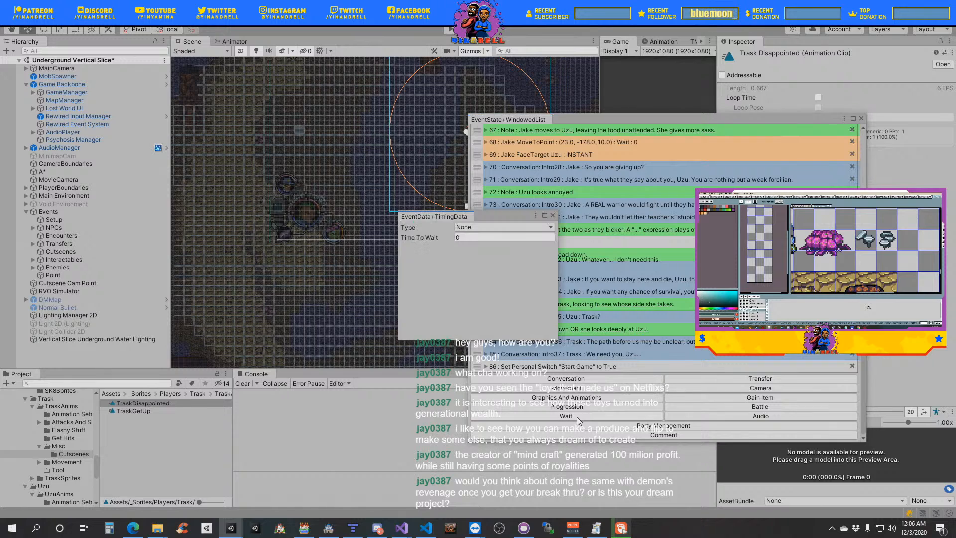
pyautogui.click(484, 226)
pyautogui.click(473, 247)
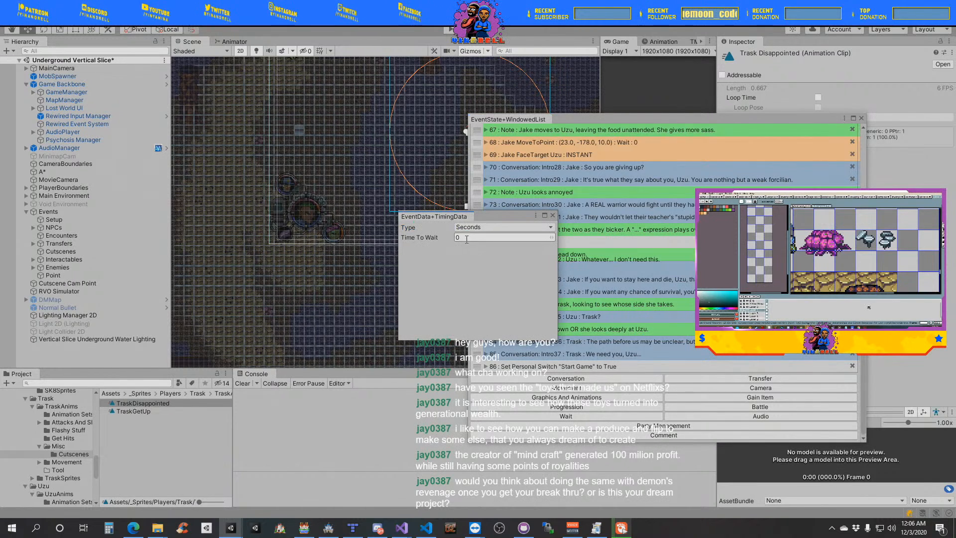
pyautogui.click(466, 238)
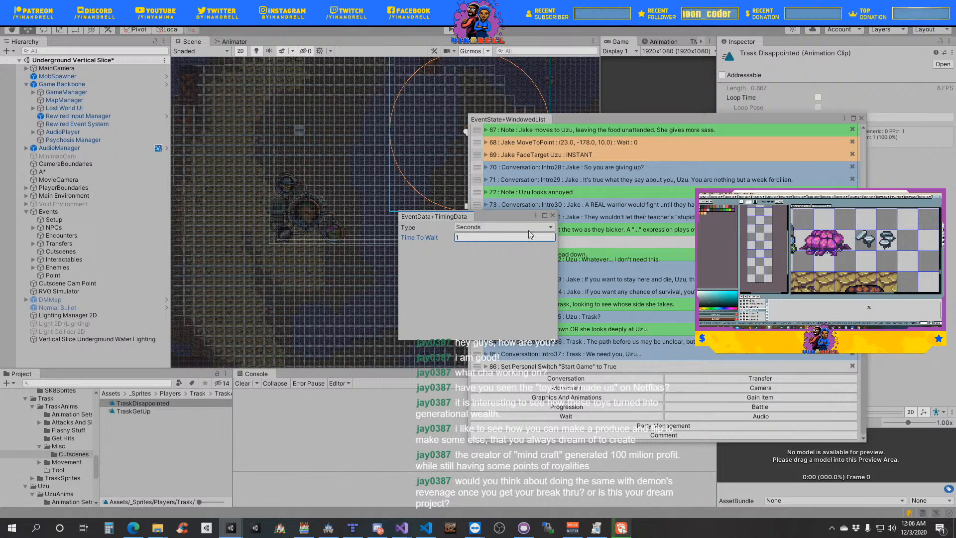
pyautogui.click(552, 215)
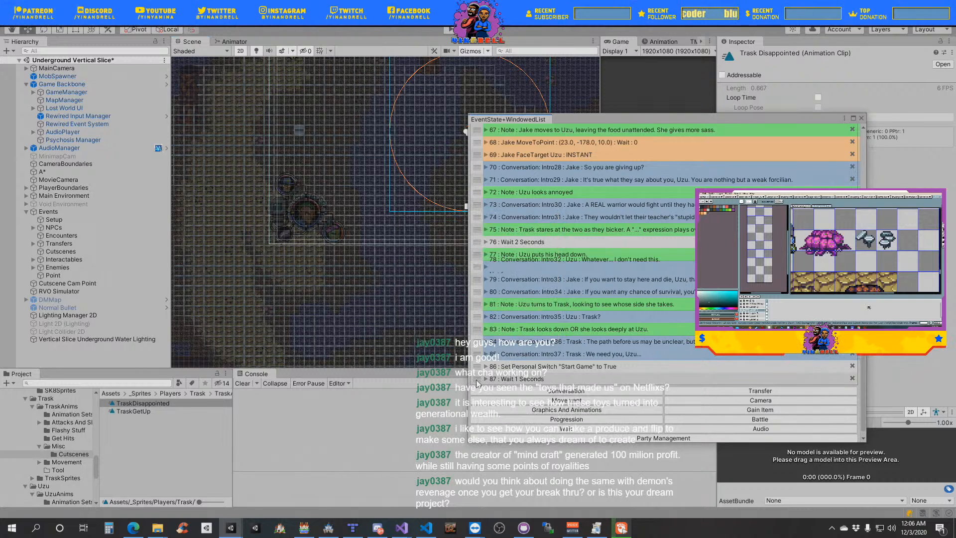
pyautogui.moveTo(477, 382); pyautogui.dragTo(487, 188)
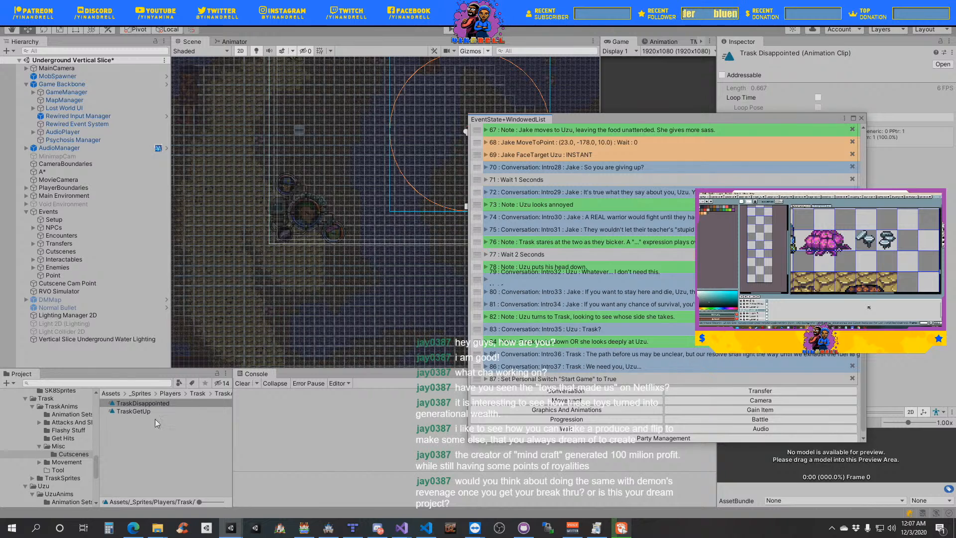
# - Duplicate Uzu's UzuShrugs Play Animation event and move the copy directly below Jake's "It's true what they say about you, Uzu" line
pyautogui.scroll(6, 501, 260)
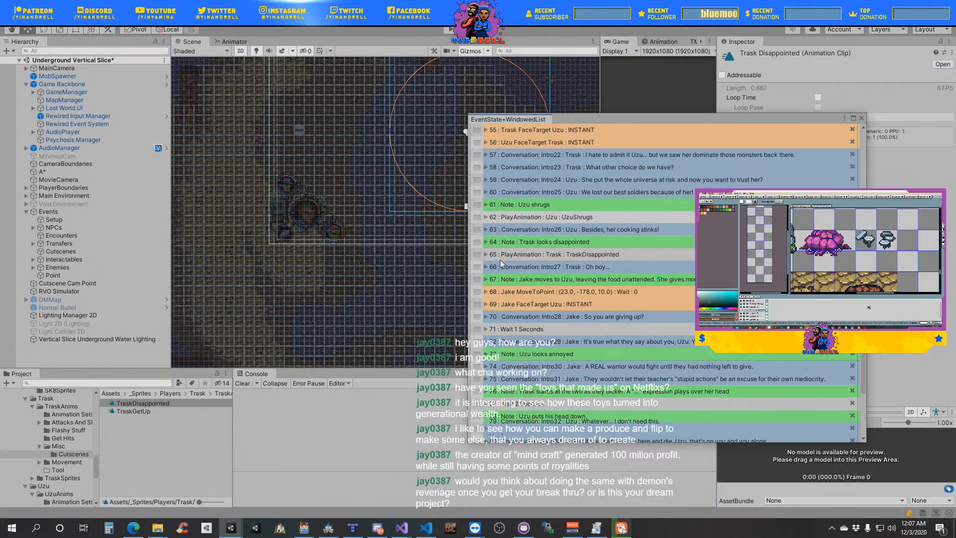
pyautogui.scroll(-1, 501, 264)
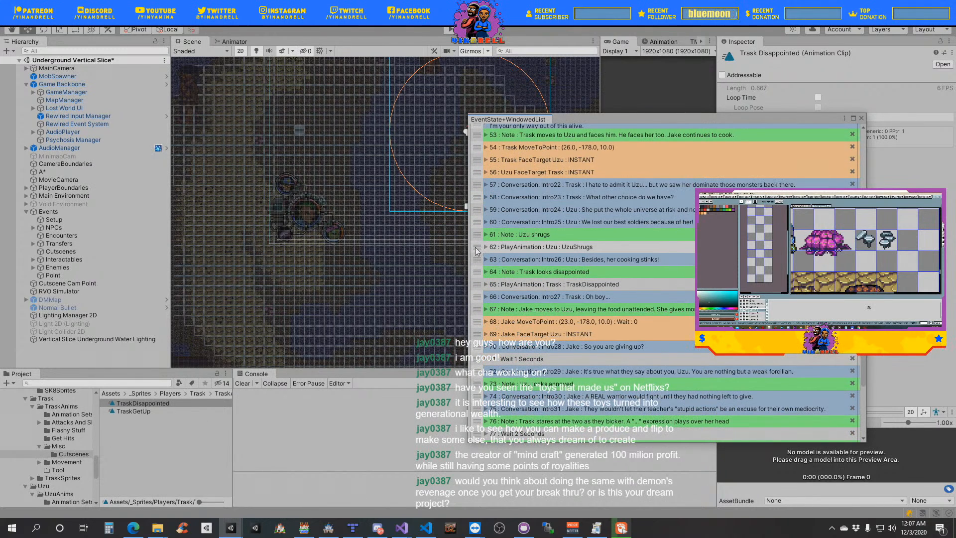
pyautogui.rightClick(477, 251)
pyautogui.click(504, 285)
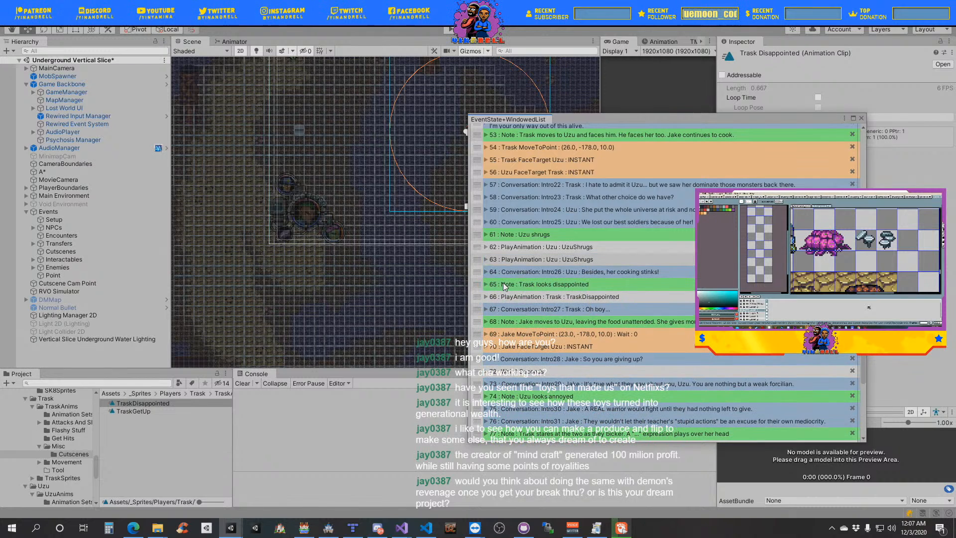
pyautogui.moveTo(477, 259); pyautogui.dragTo(498, 426)
pyautogui.scroll(-5, 552, 367)
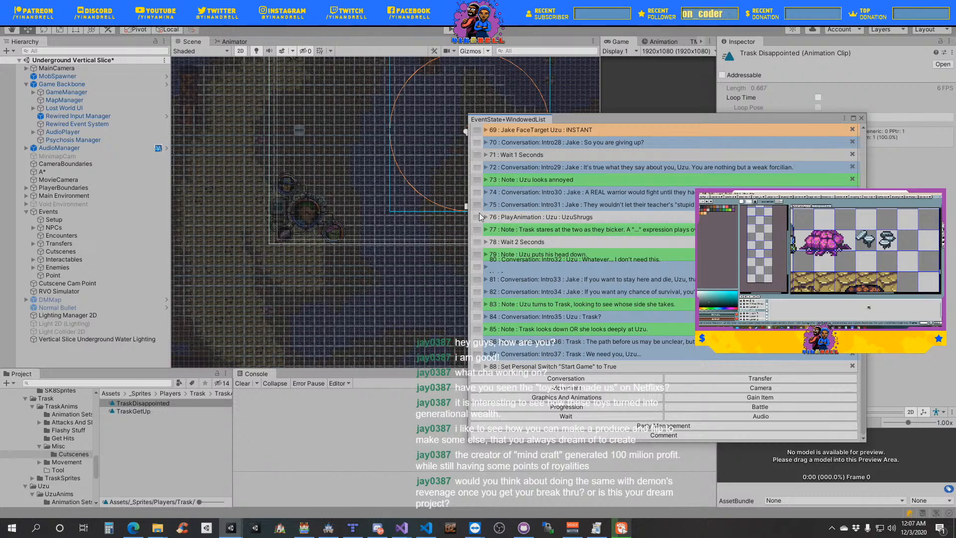
pyautogui.moveTo(480, 219); pyautogui.dragTo(501, 185)
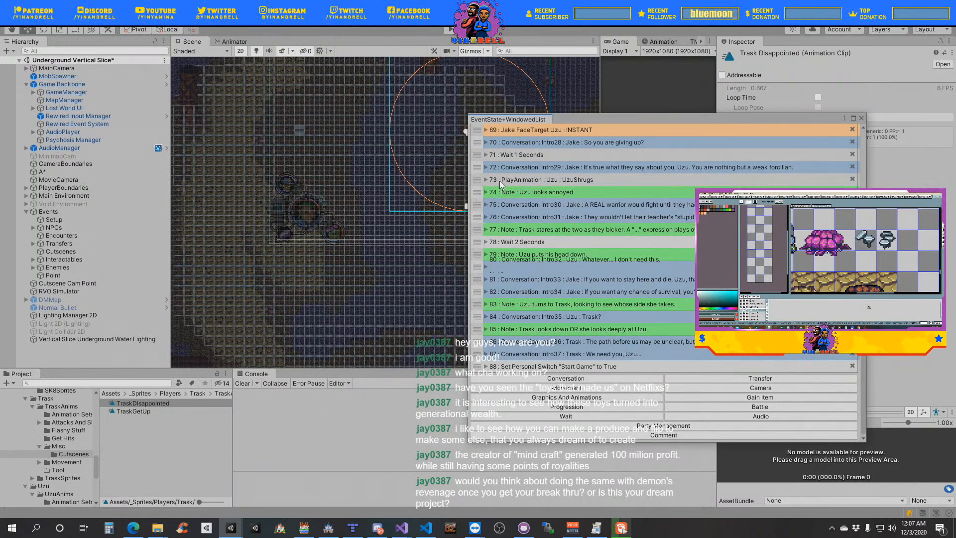
# - Expand the copied event's graphics data, locate its UzuShrugs clip, duplicate that clip and name the copy UzuAnnoyed
pyautogui.click(486, 179)
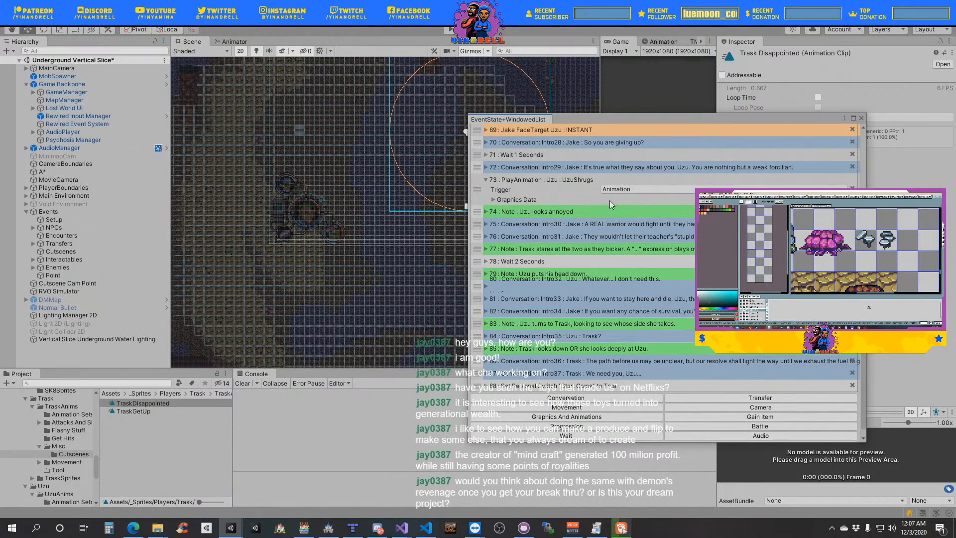
pyautogui.click(500, 199)
pyautogui.click(626, 240)
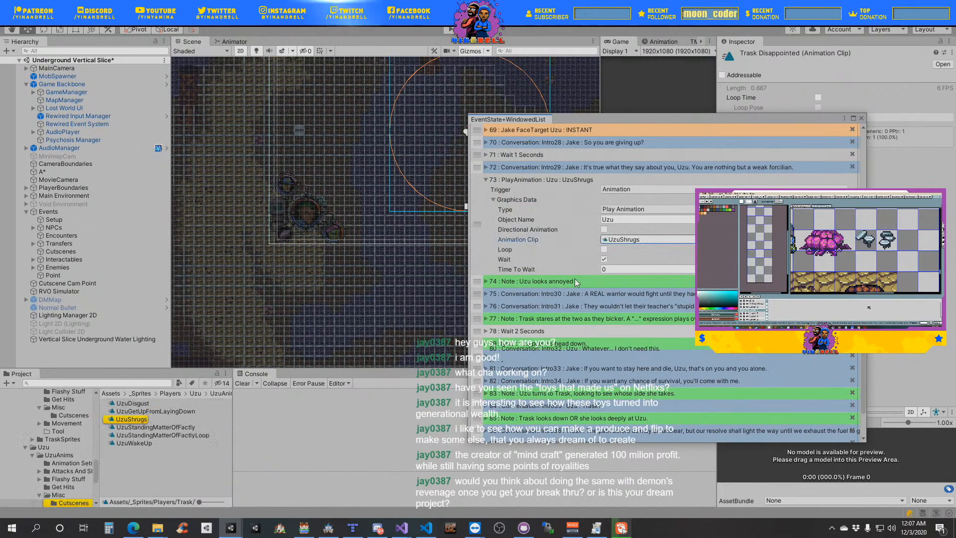
pyautogui.click(139, 420)
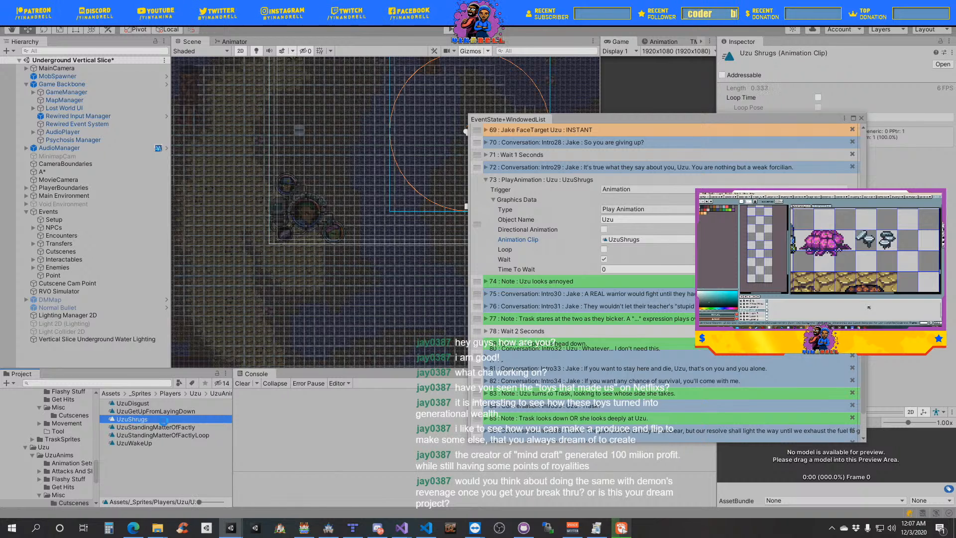
pyautogui.hotkey('ctrl', 'd')
pyautogui.click(161, 418)
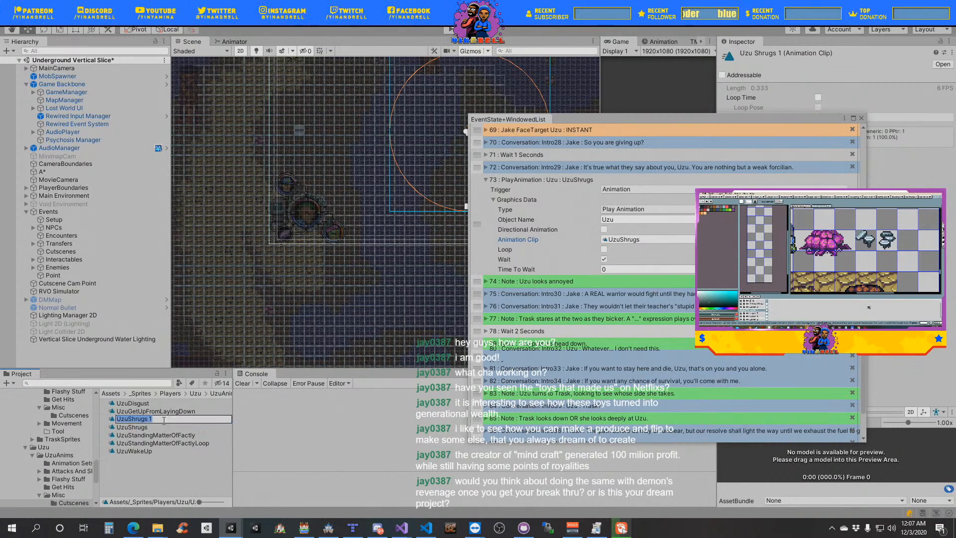
pyautogui.click(165, 422)
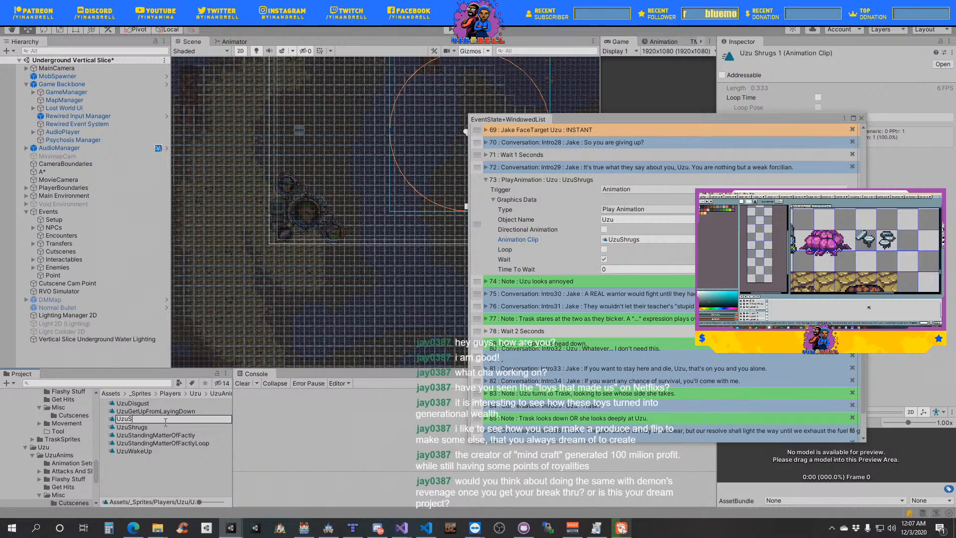
pyautogui.write('UzuAnnoye')
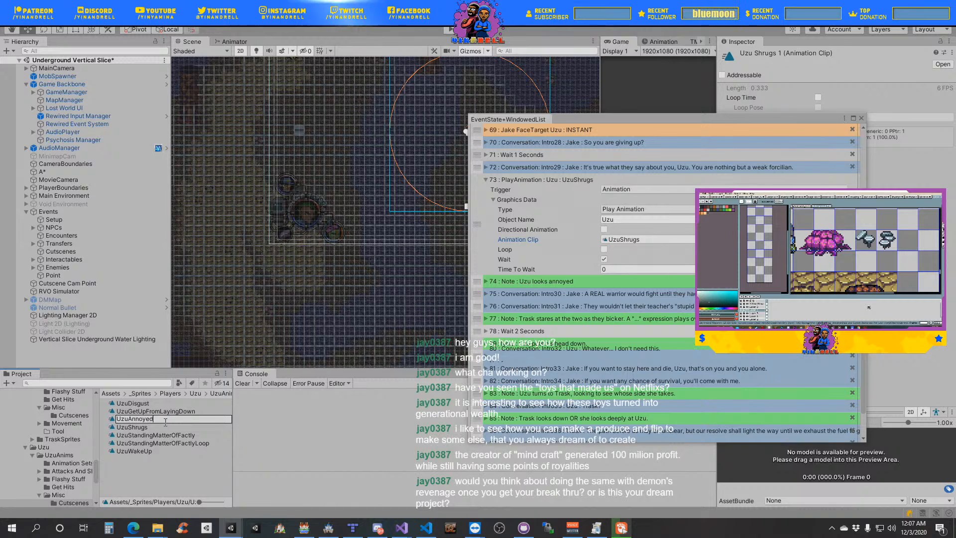
pyautogui.write('d')
pyautogui.press('Return')
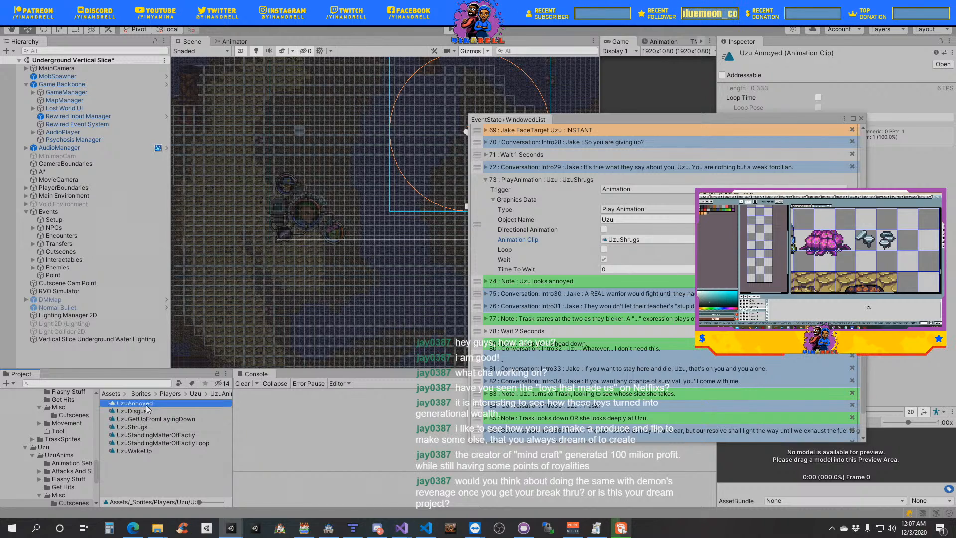
# - Assign the UzuAnnoyed clip to the copied event, collapse it and place the "Uzu looks annoyed" note above it
pyautogui.moveTo(148, 407); pyautogui.dragTo(670, 243)
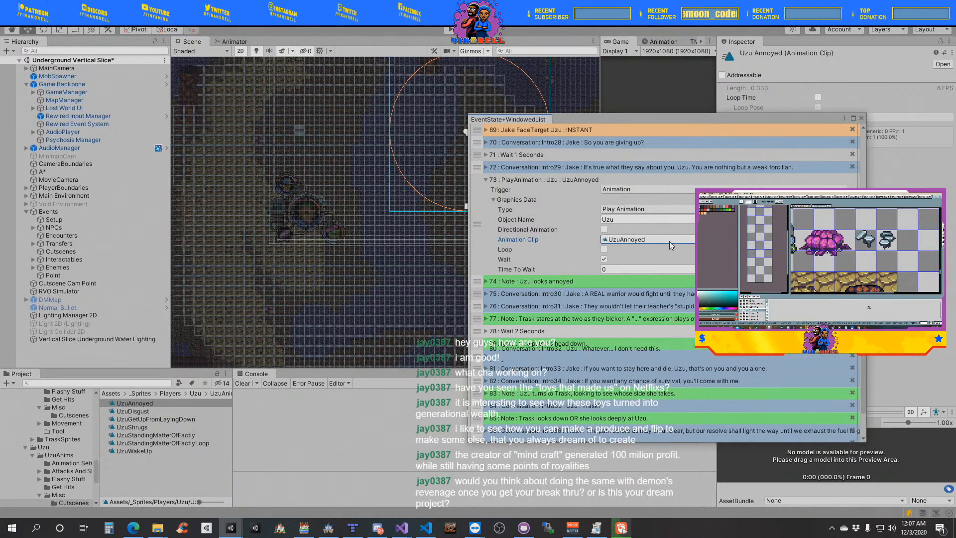
pyautogui.click(518, 199)
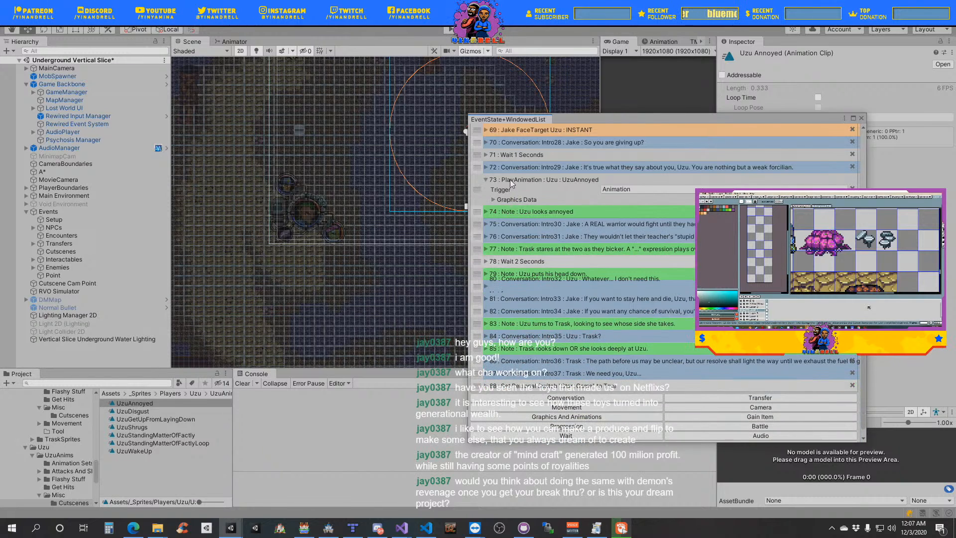
pyautogui.click(510, 181)
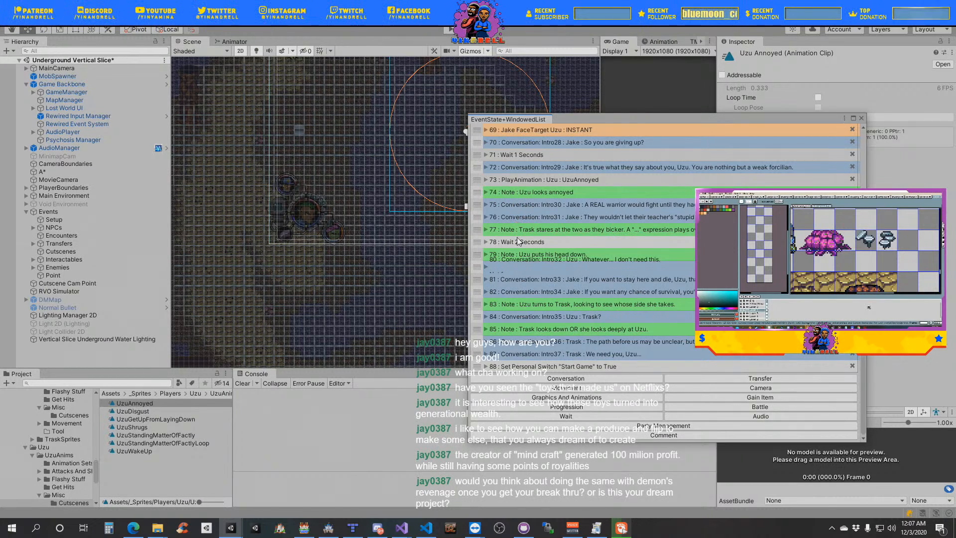
pyautogui.moveTo(477, 191); pyautogui.dragTo(480, 177)
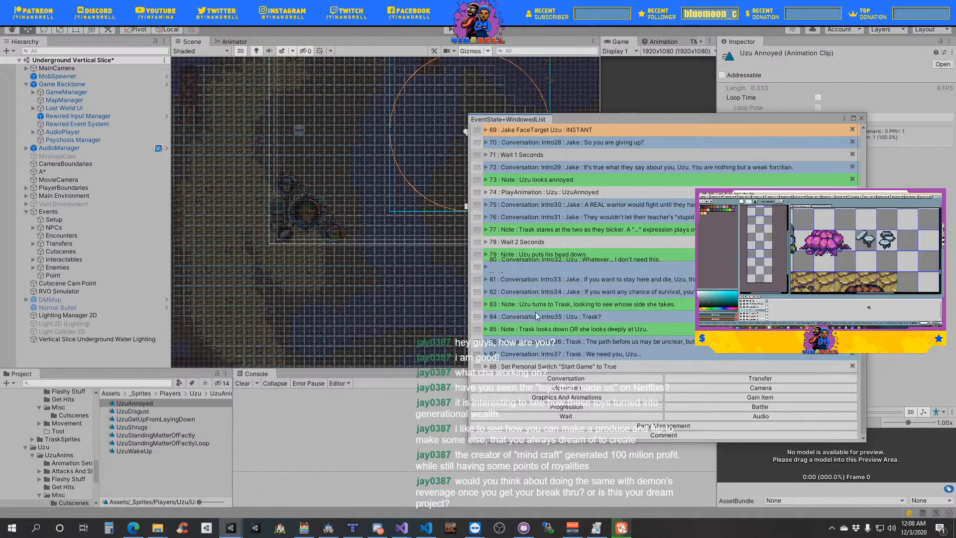
# - Add a Play Animation event for Trask with Wait enabled and place it below the "Trask stares at the two as they bicker" note
pyautogui.click(571, 398)
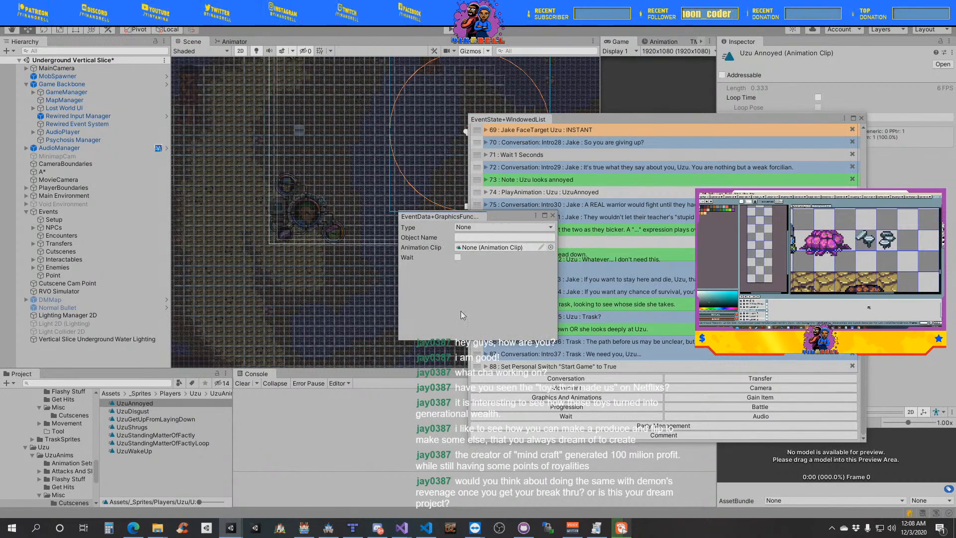
pyautogui.click(491, 229)
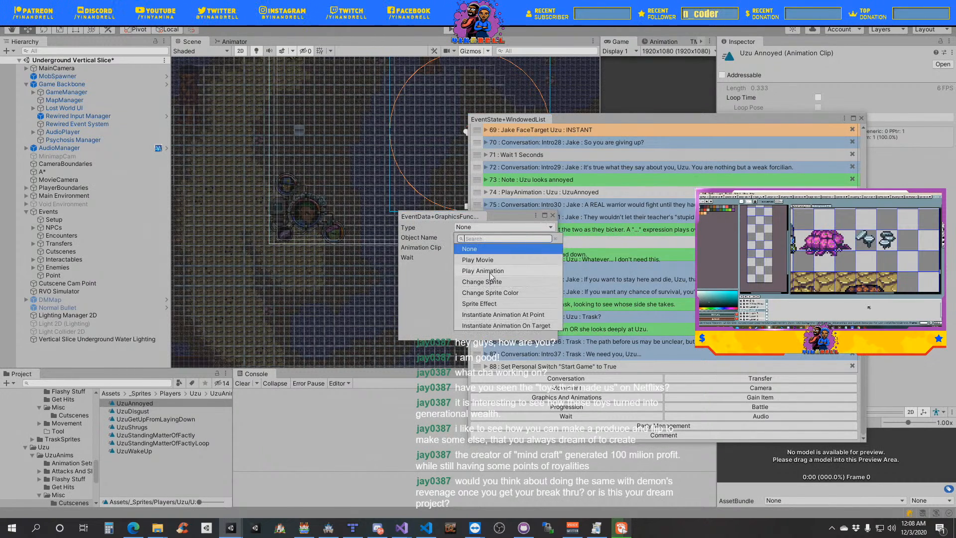
pyautogui.click(483, 253)
pyautogui.click(471, 238)
pyautogui.write('Trask')
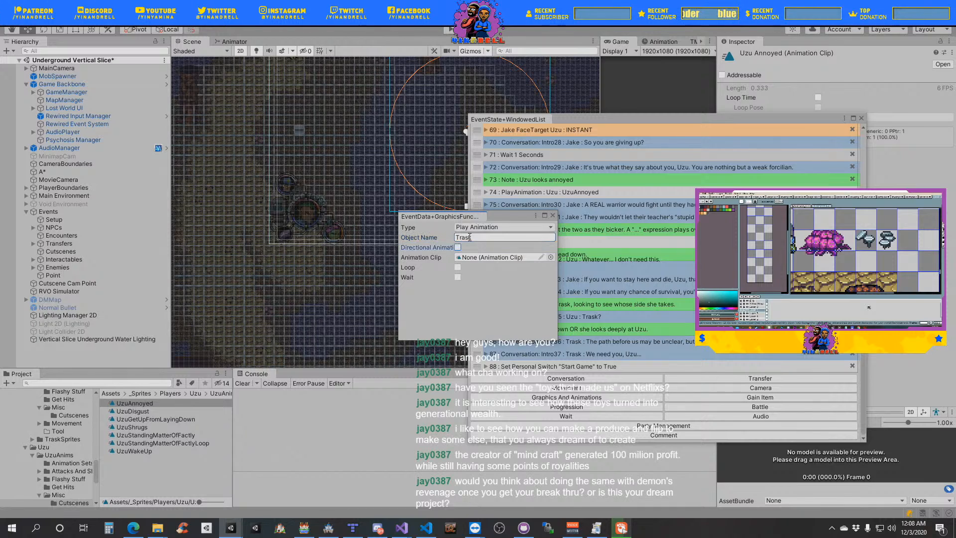
pyautogui.press('Tab')
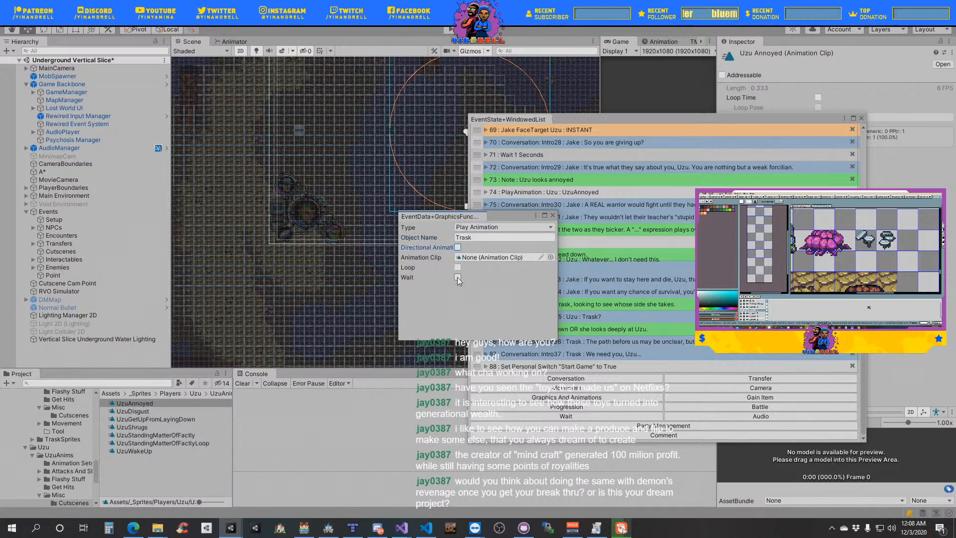
pyautogui.click(553, 215)
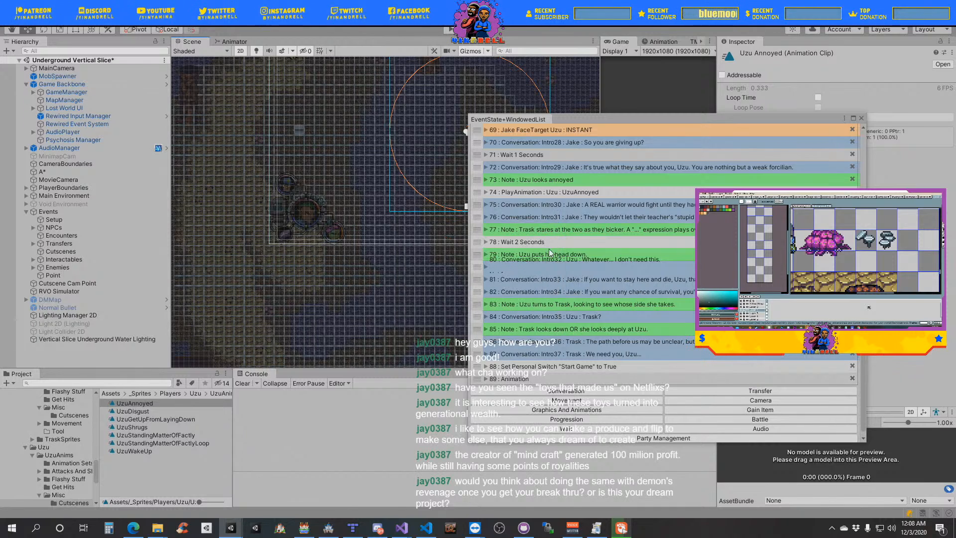
pyautogui.moveTo(476, 379); pyautogui.dragTo(483, 245)
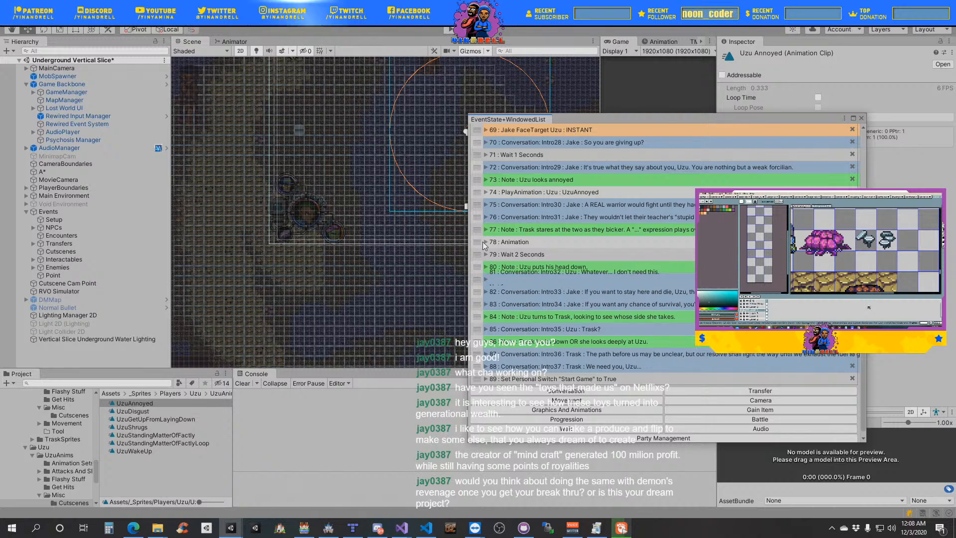
# - Expand Trask's new animation event, duplicate the TraskGetUp clip in Trask's Cutscenes folder and name the copy TraskLookAround
pyautogui.click(485, 243)
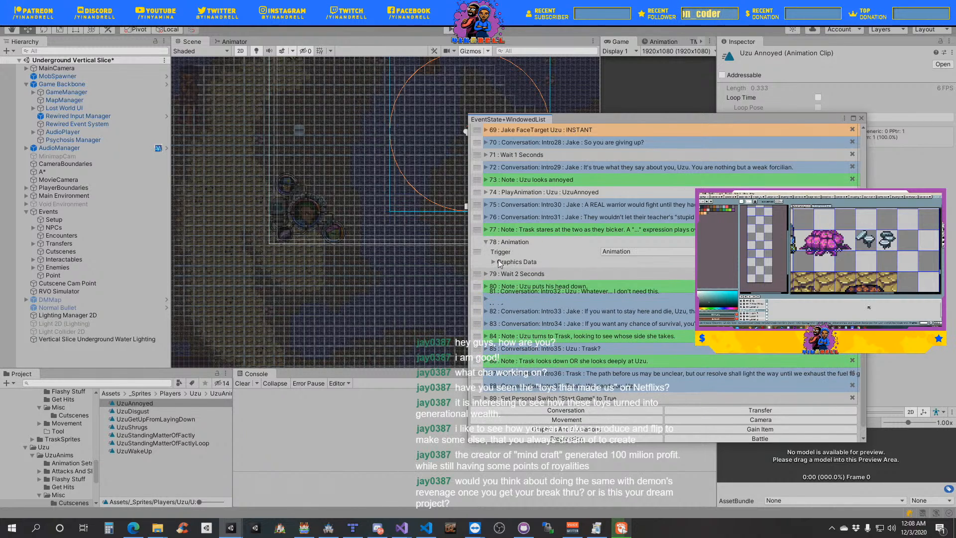
pyautogui.click(500, 263)
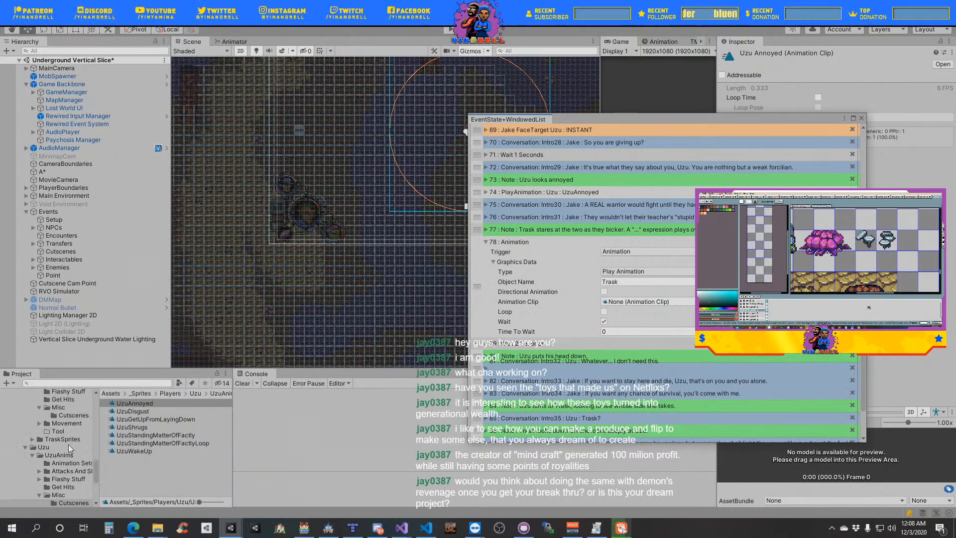
pyautogui.scroll(3, 68, 444)
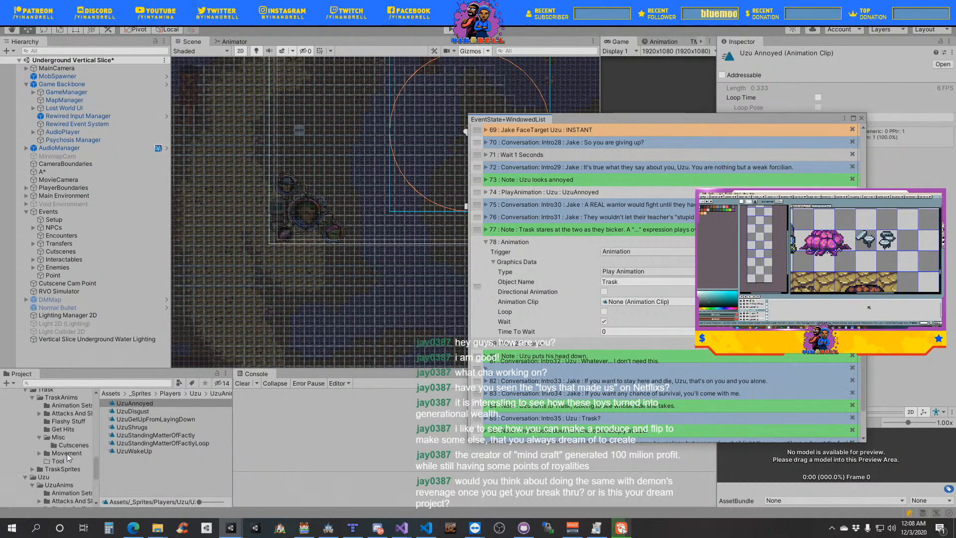
pyautogui.click(72, 446)
pyautogui.click(139, 410)
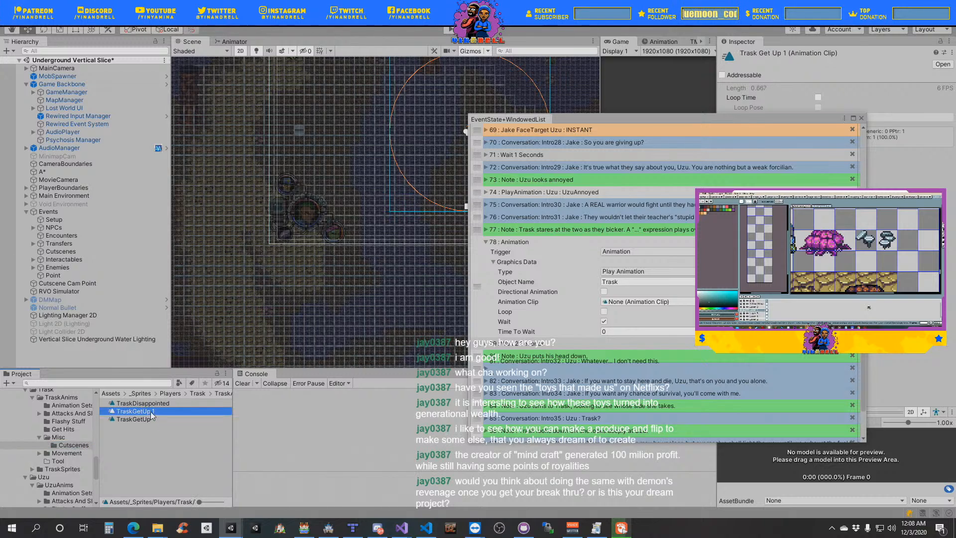
pyautogui.press('F2')
pyautogui.write('TraskGe')
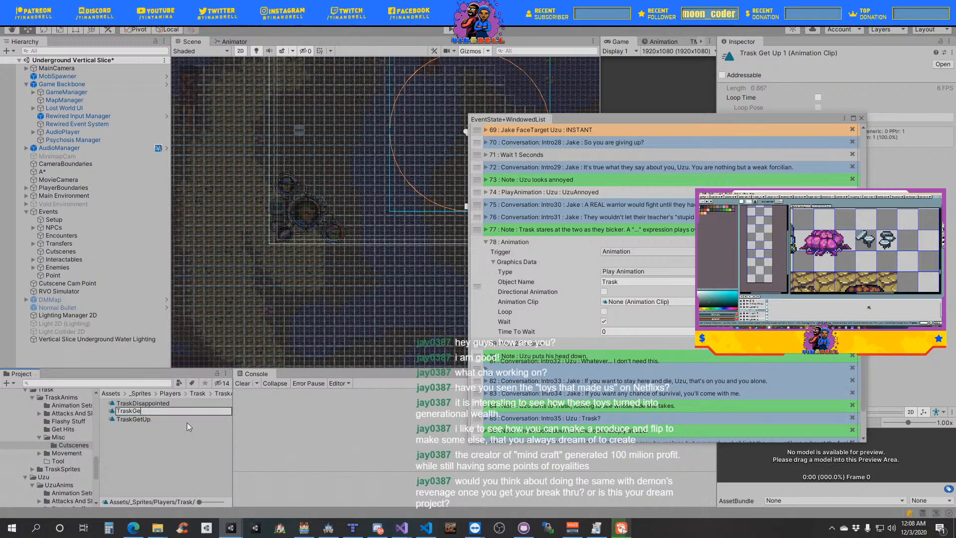
pyautogui.press('BackSpace')
pyautogui.press('BackSpace')
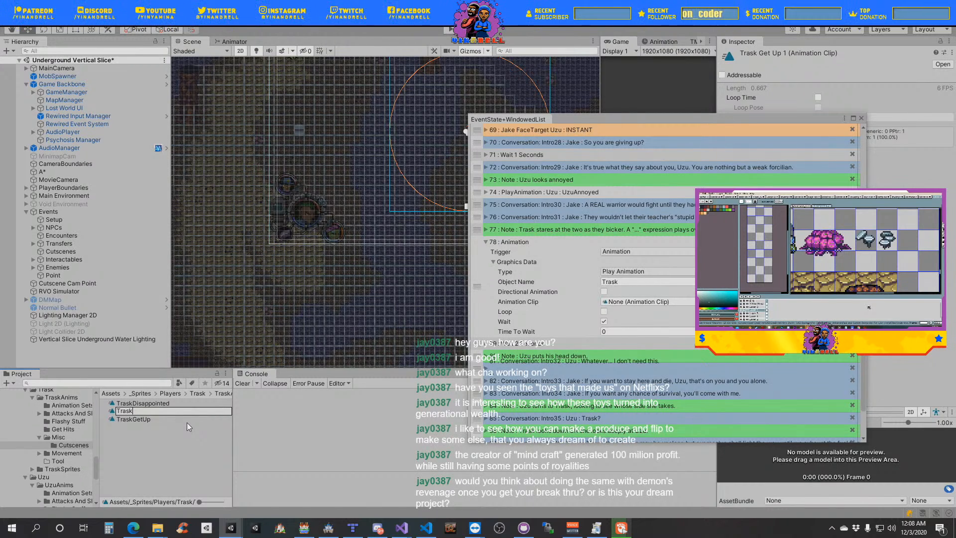
pyautogui.write('Loo')
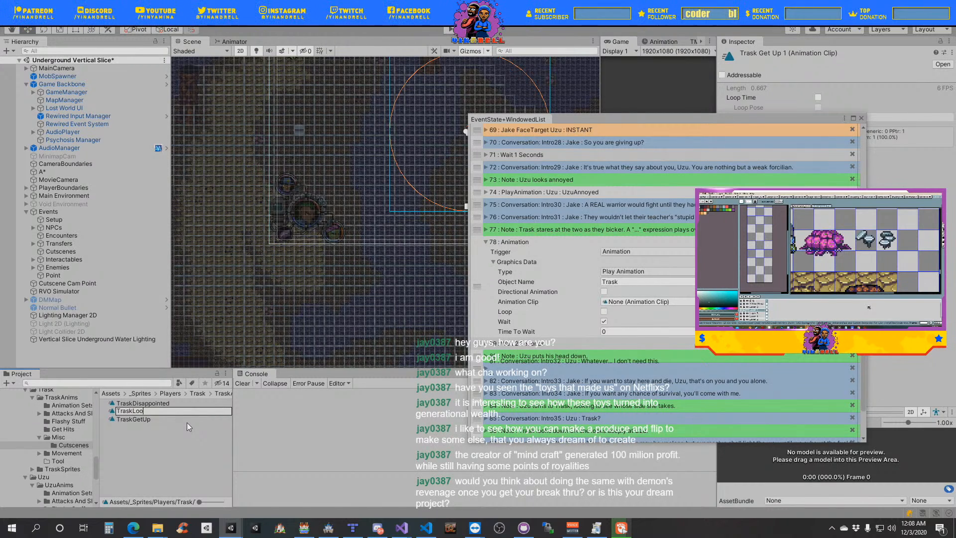
pyautogui.write('kAround')
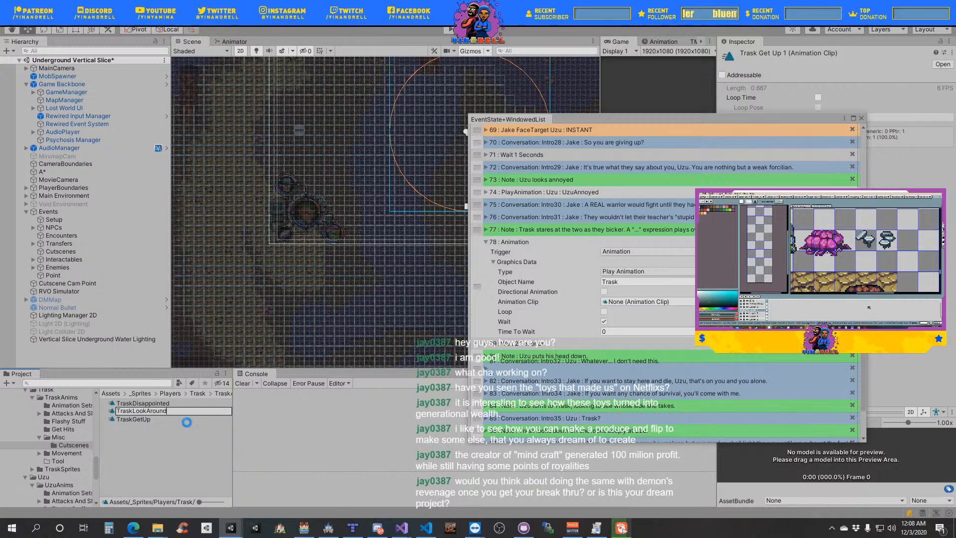
pyautogui.press('Return')
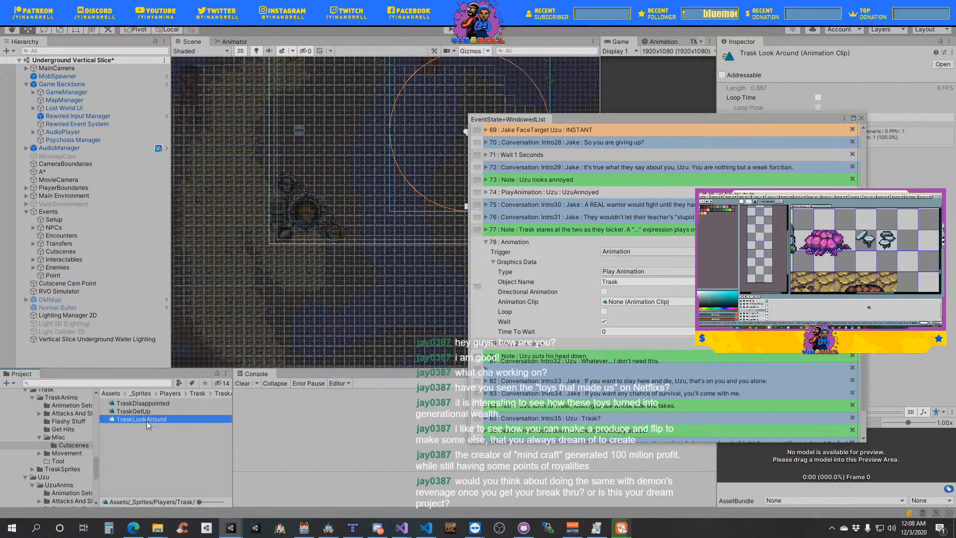
# - Assign the TraskLookAround clip to Trask's new Play Animation event and collapse the event
pyautogui.moveTo(147, 420); pyautogui.dragTo(659, 303)
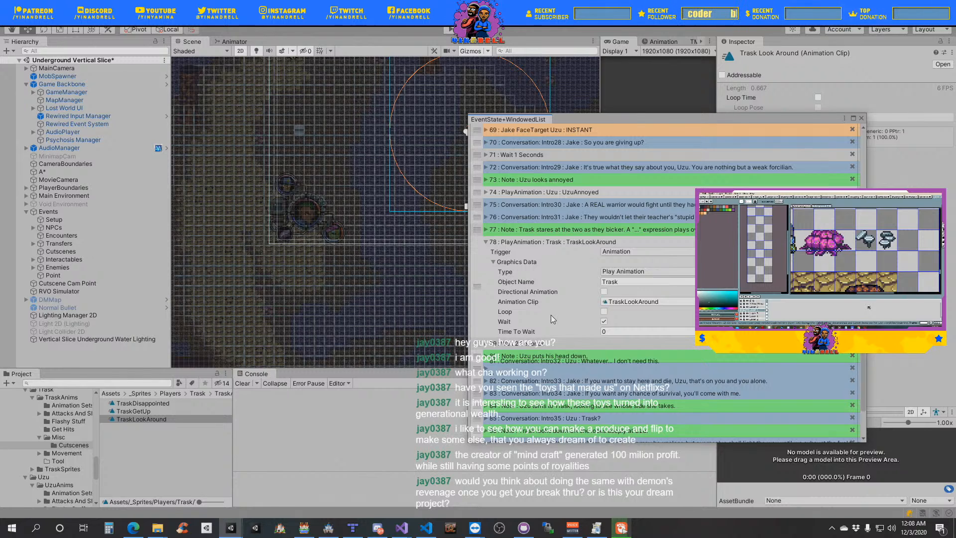
pyautogui.click(494, 262)
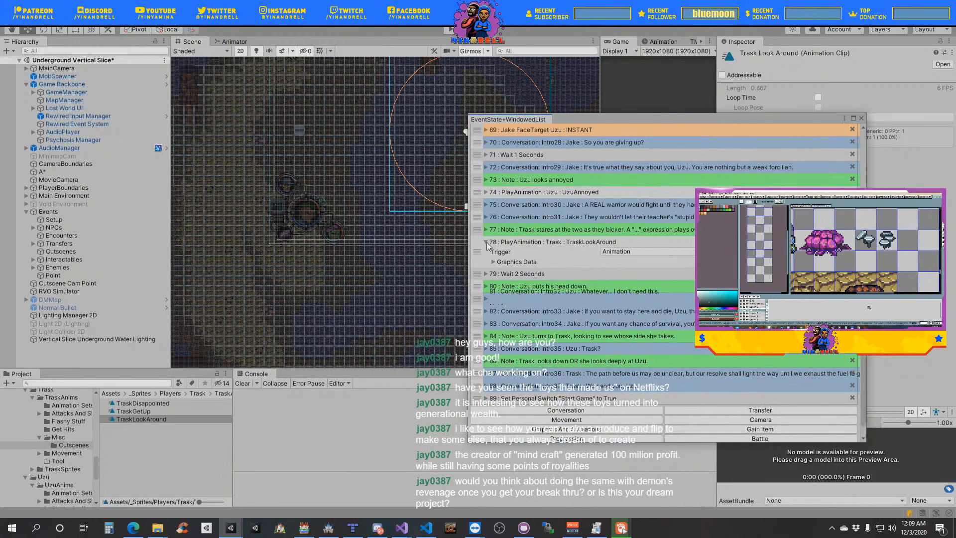
pyautogui.click(486, 242)
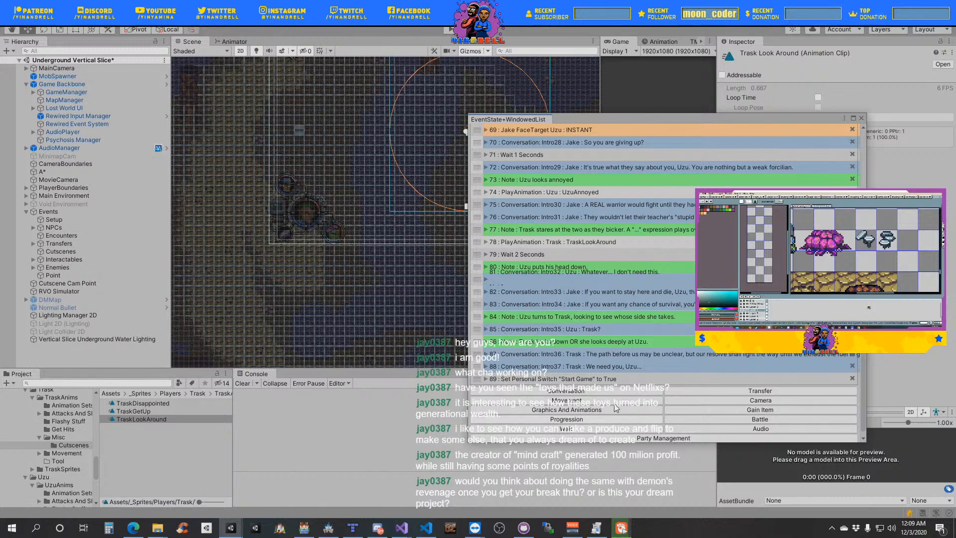
# - Duplicate Uzu's UzuAnnoyed Play Animation event, place the copy below the "Uzu puts his head down." note and expand its graphics data
pyautogui.rightClick(475, 196)
pyautogui.click(513, 233)
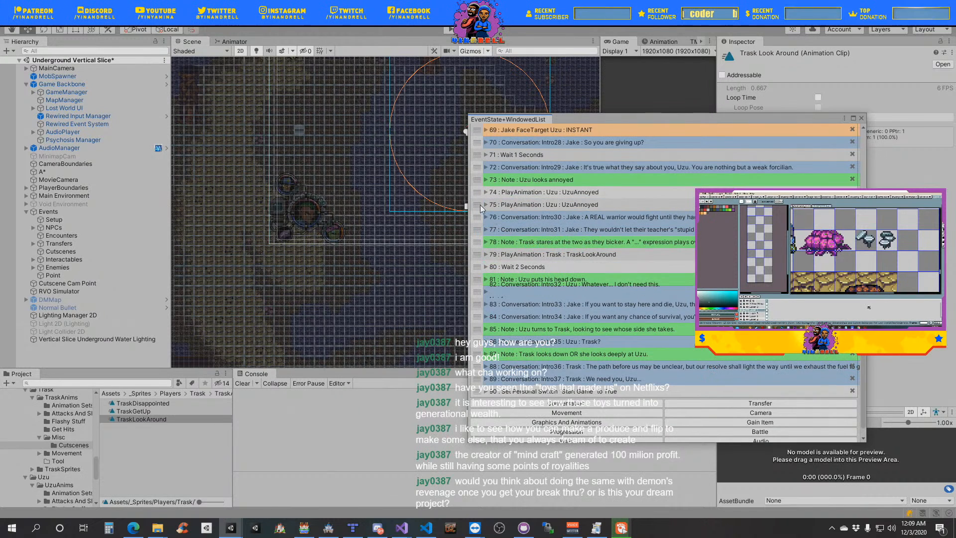
pyautogui.moveTo(476, 204); pyautogui.dragTo(502, 286)
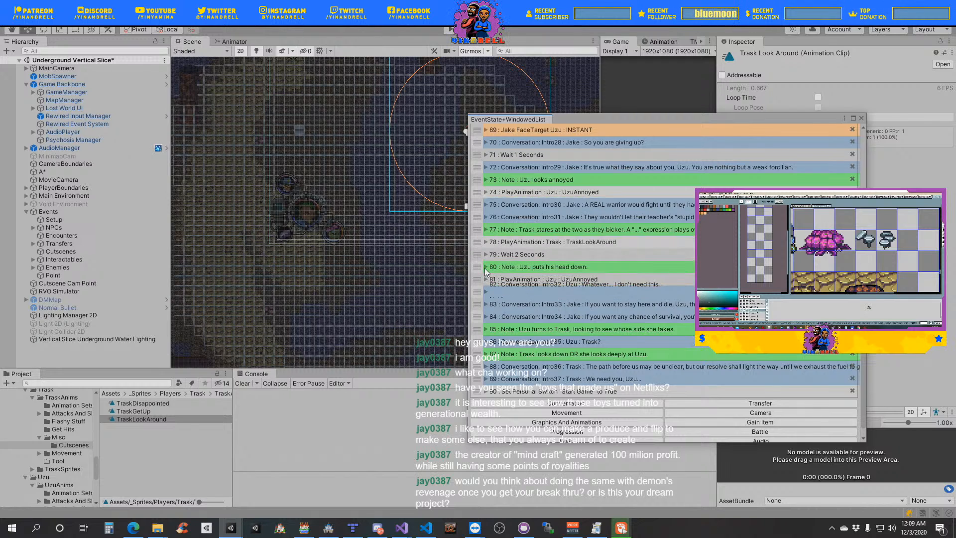
pyautogui.click(486, 279)
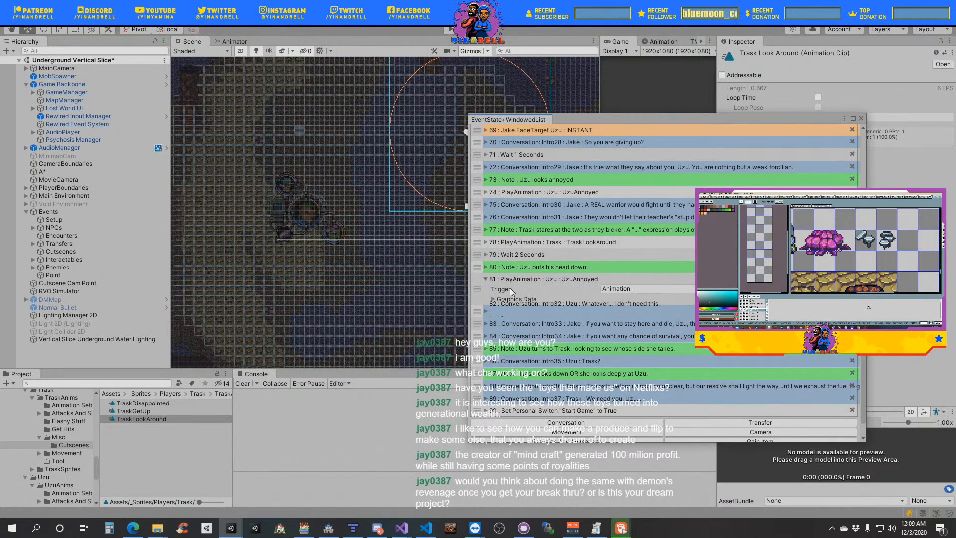
pyautogui.click(494, 299)
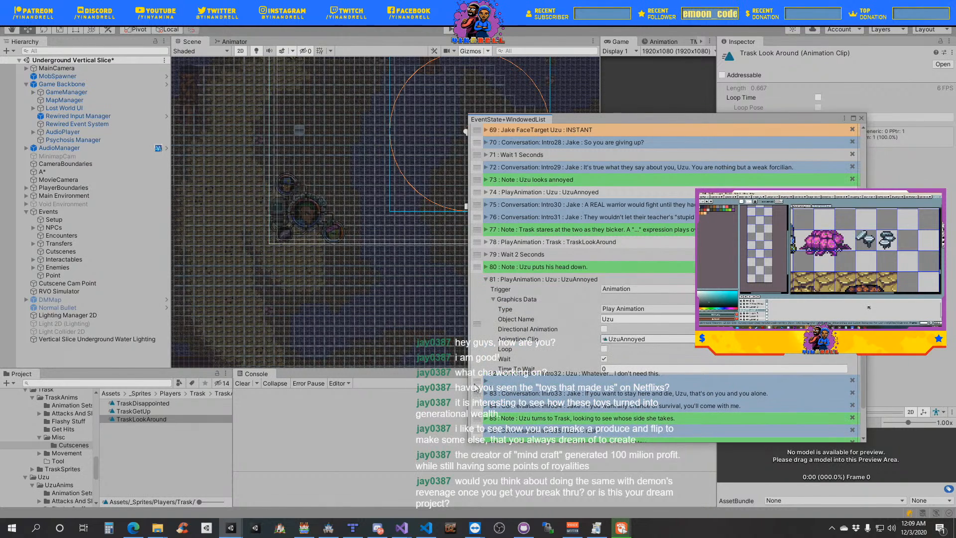
# - Duplicate the UzuAnnoyed clip as UzuHeadDown, assign it to the copied Play Animation event and collapse the event
pyautogui.click(638, 339)
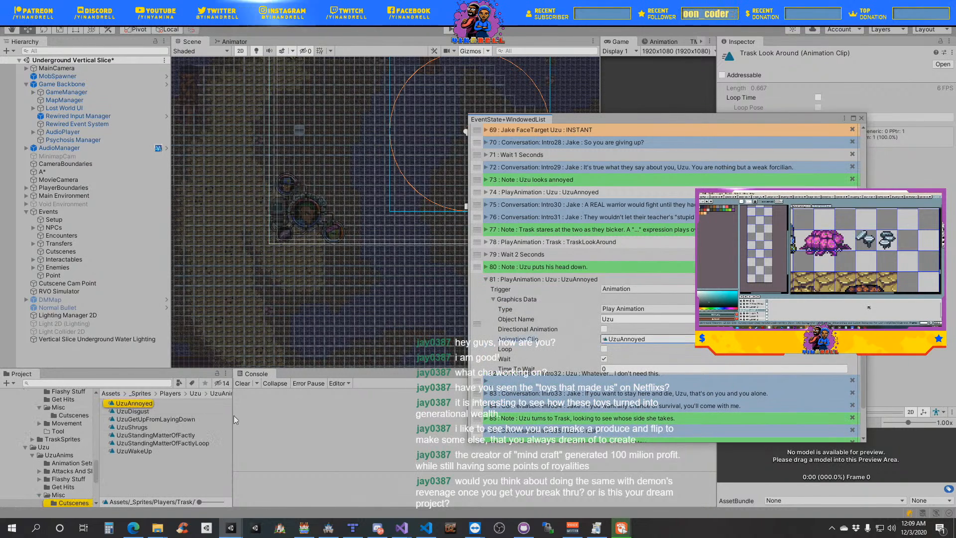
pyautogui.click(142, 404)
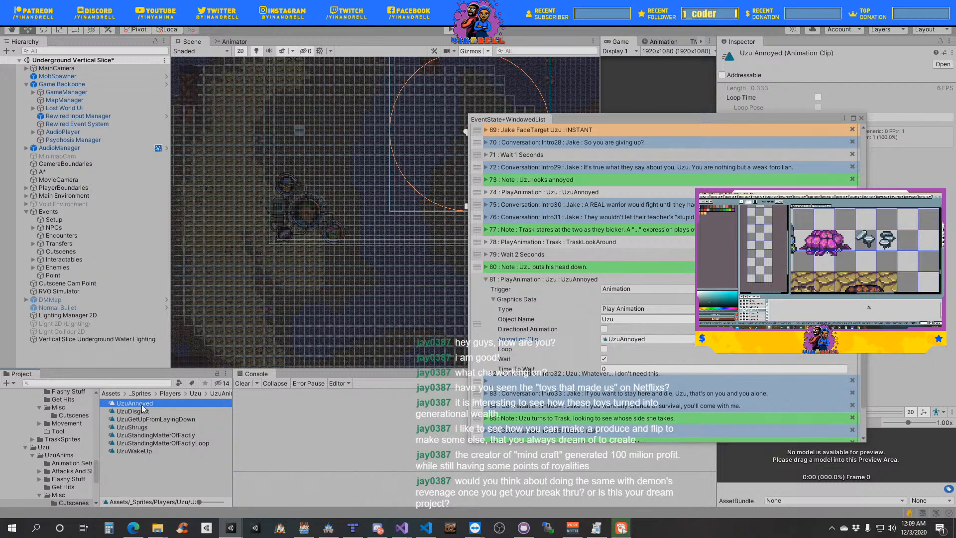
pyautogui.hotkey('ctrl', 'd')
pyautogui.press('F2')
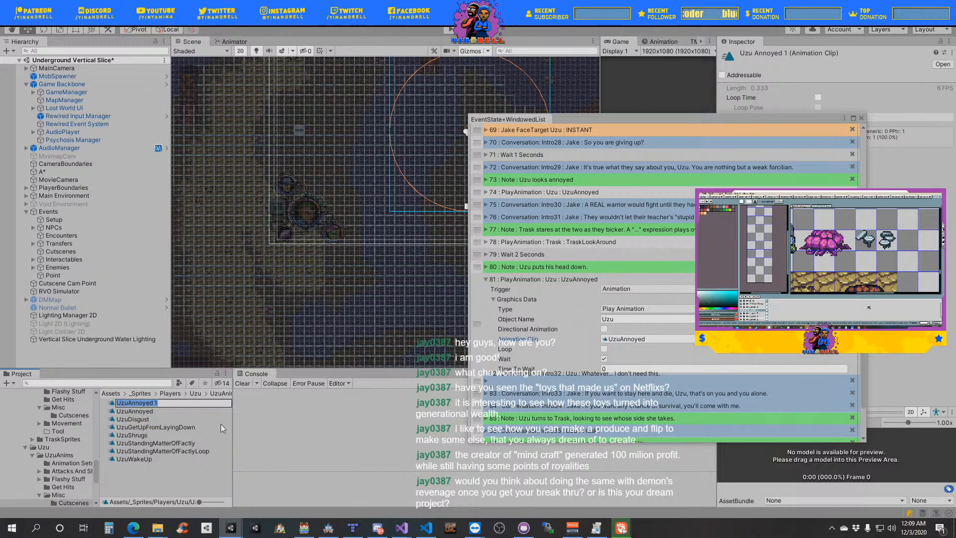
pyautogui.write('UzuAnno')
pyautogui.press('BackSpace')
pyautogui.press('BackSpace')
pyautogui.press('BackSpace')
pyautogui.press('BackSpace')
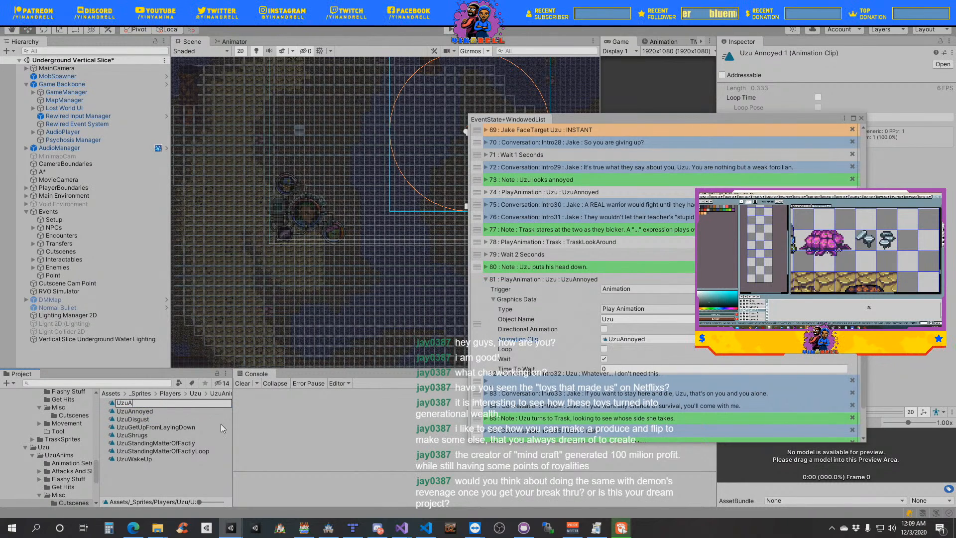
pyautogui.write('HeadDown')
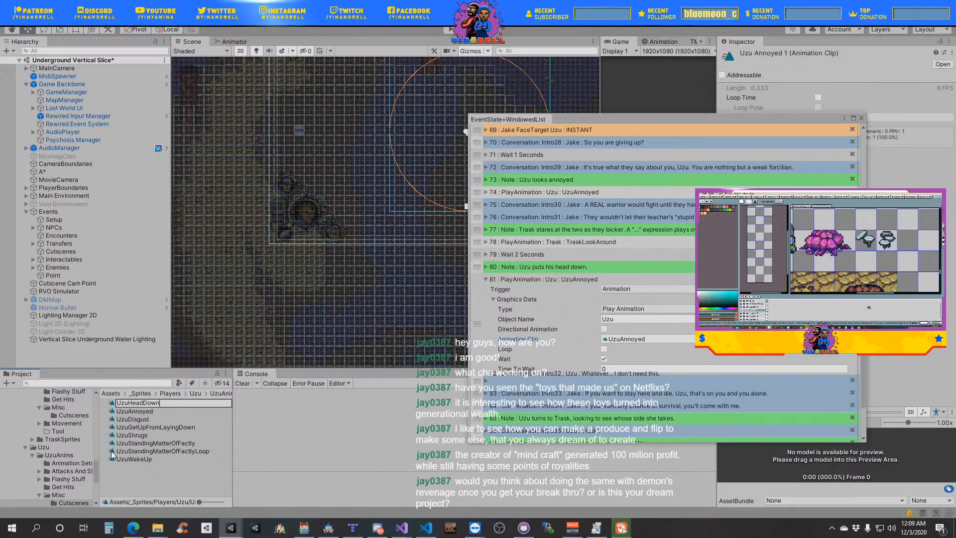
pyautogui.press('Return')
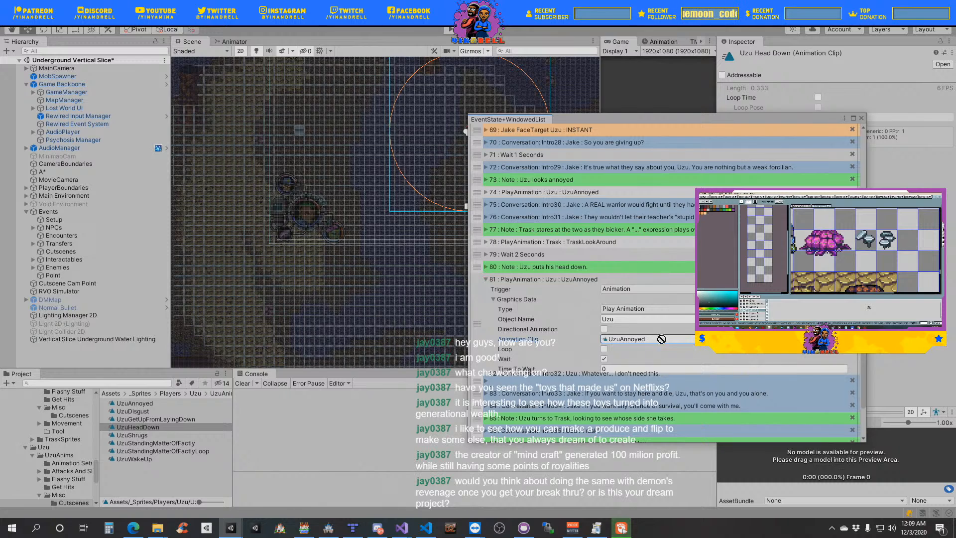
pyautogui.moveTo(661, 338); pyautogui.dragTo(639, 339)
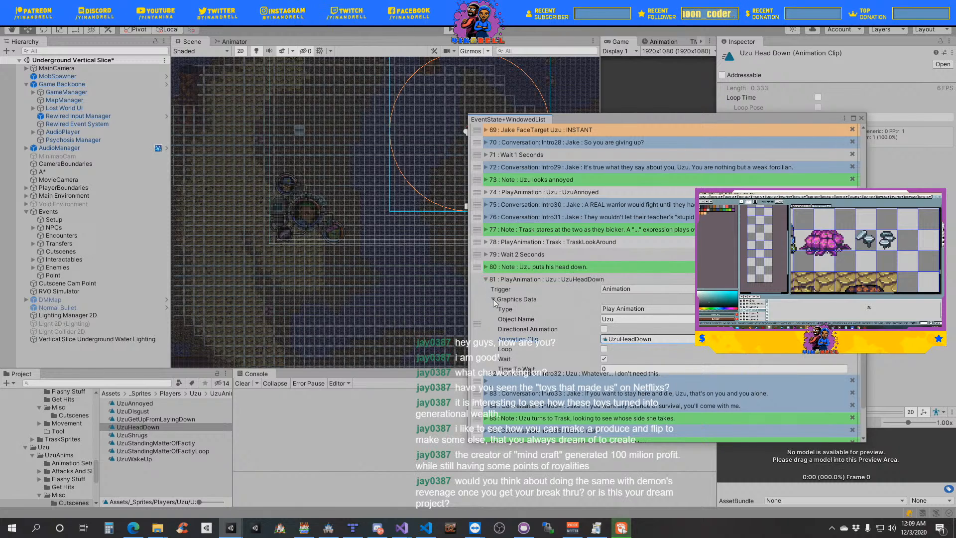
pyautogui.click(487, 280)
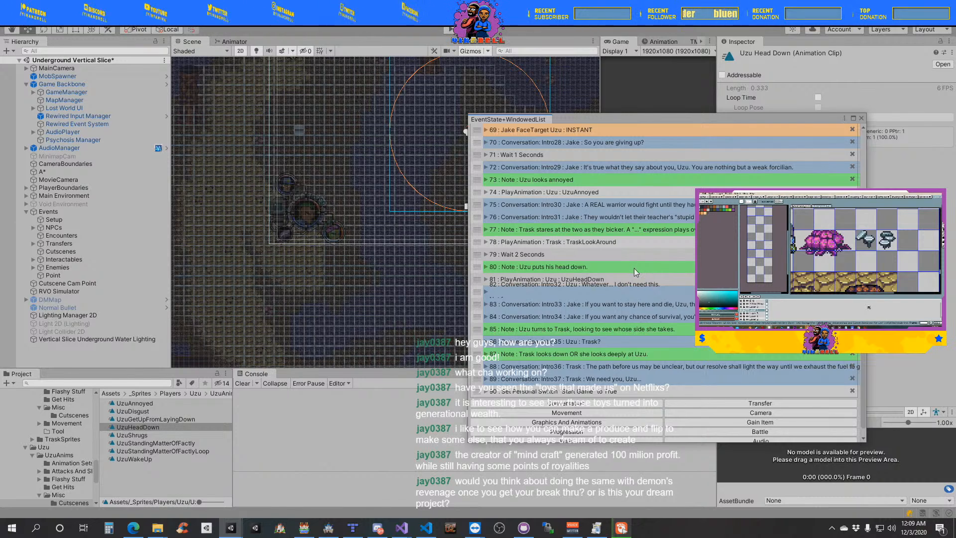
# - Set the wait event after Trask's TraskLookAround animation to 1 second and collapse it
pyautogui.click(486, 254)
pyautogui.click(514, 275)
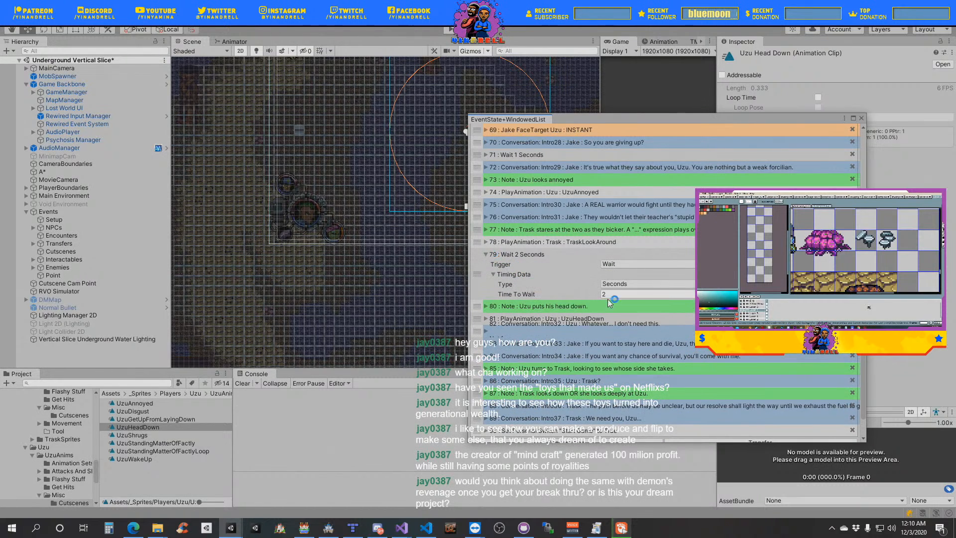
pyautogui.click(619, 294)
pyautogui.write('1')
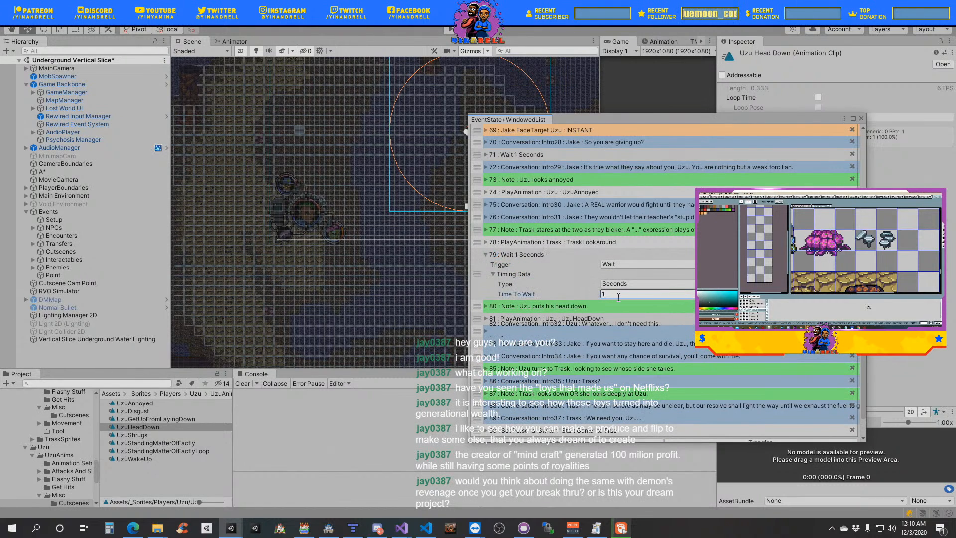
pyautogui.click(509, 275)
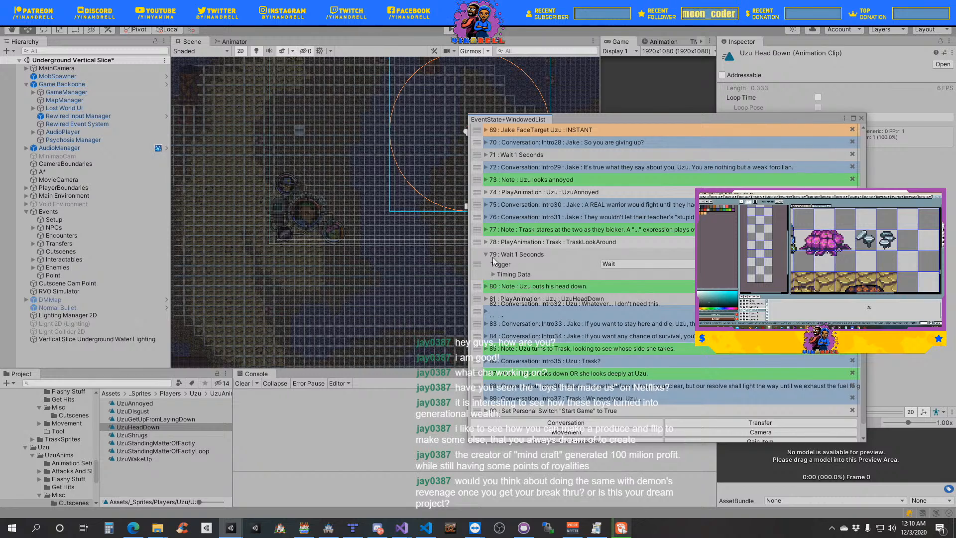
pyautogui.click(490, 256)
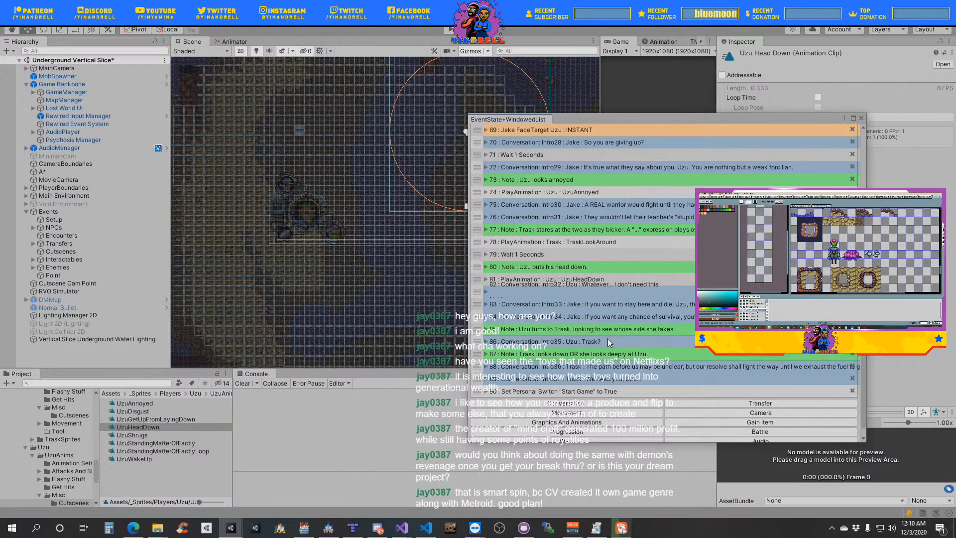
pyautogui.scroll(-1, 556, 307)
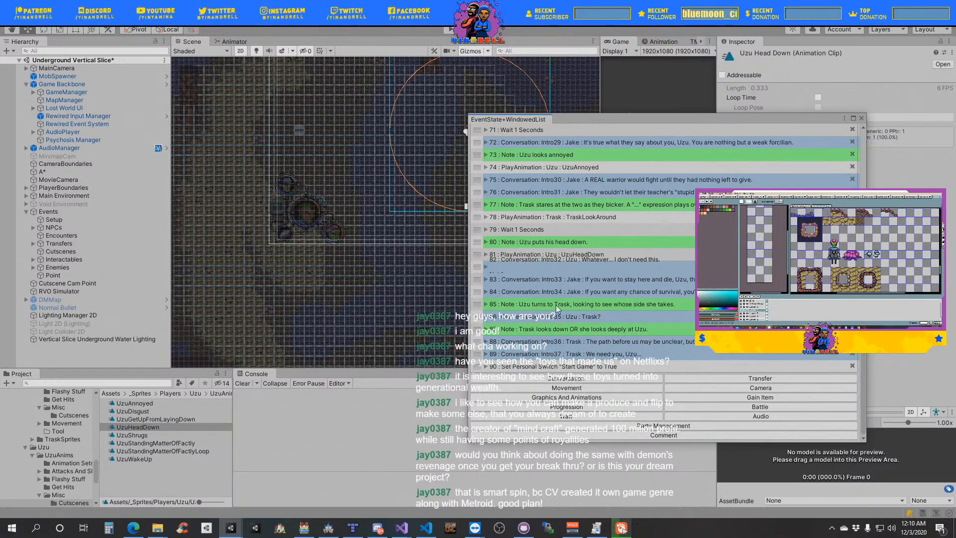
pyautogui.click(486, 280)
pyautogui.click(486, 280)
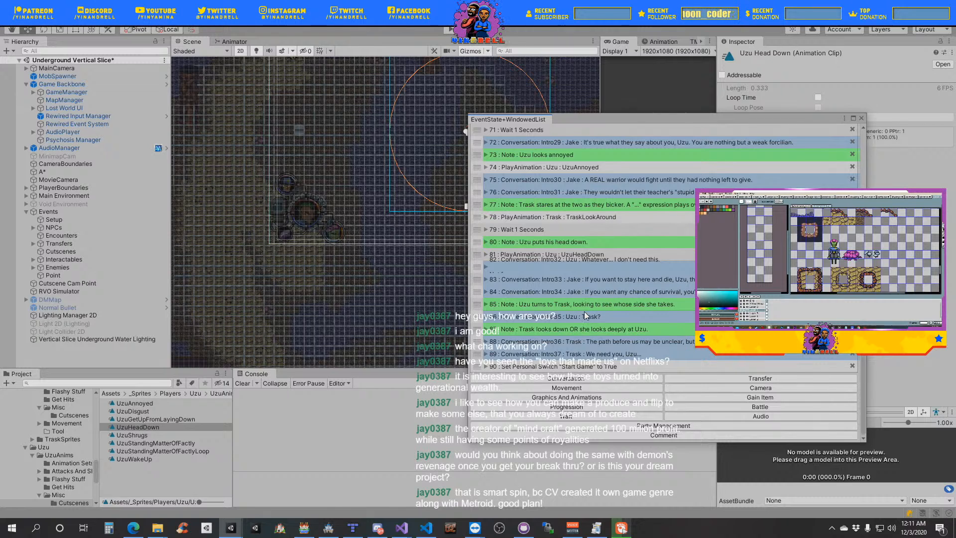
pyautogui.click(592, 402)
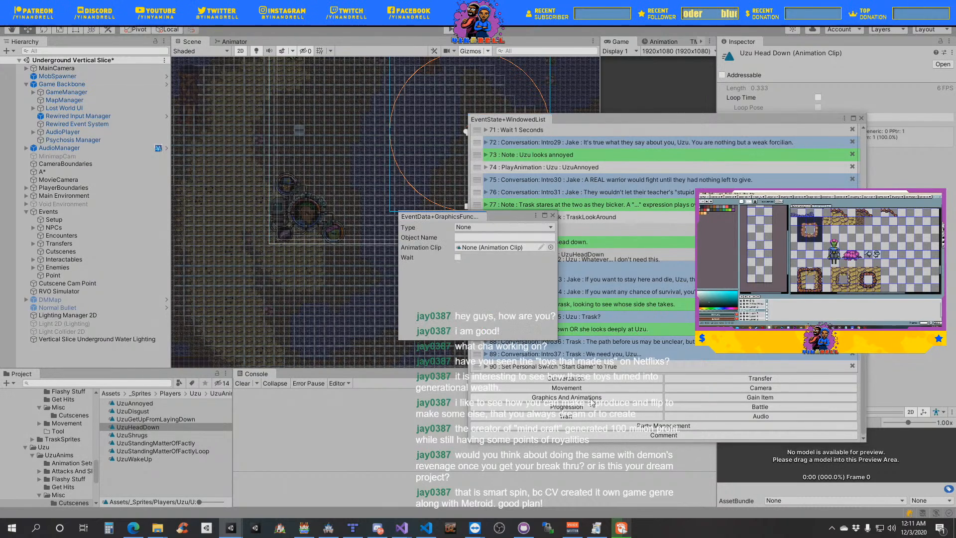
pyautogui.click(552, 216)
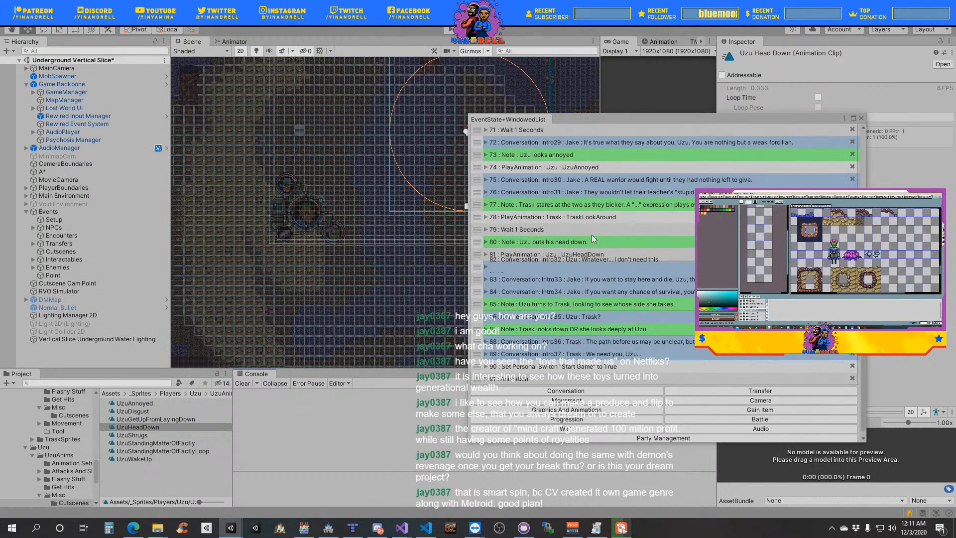
pyautogui.click(852, 366)
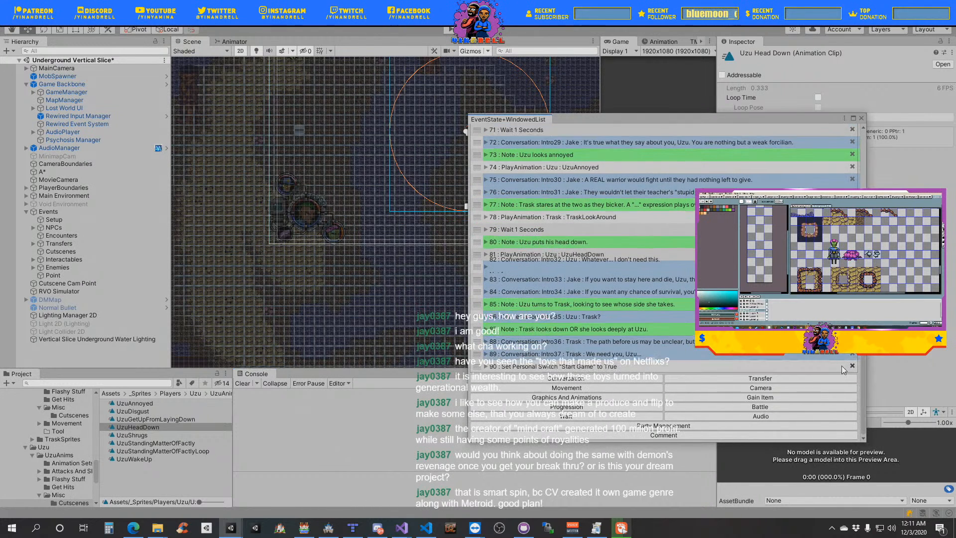
# - Duplicate the "Jake FaceTarget Uzu" event and place the copy below the "Uzu turns to Trask, looking to see whose side she takes." note
pyautogui.scroll(3, 646, 302)
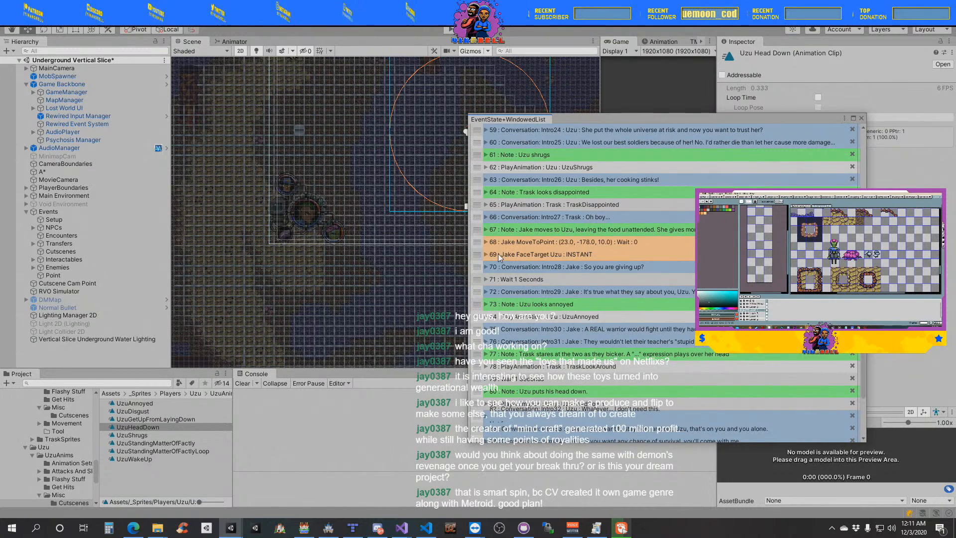
pyautogui.scroll(1, 493, 257)
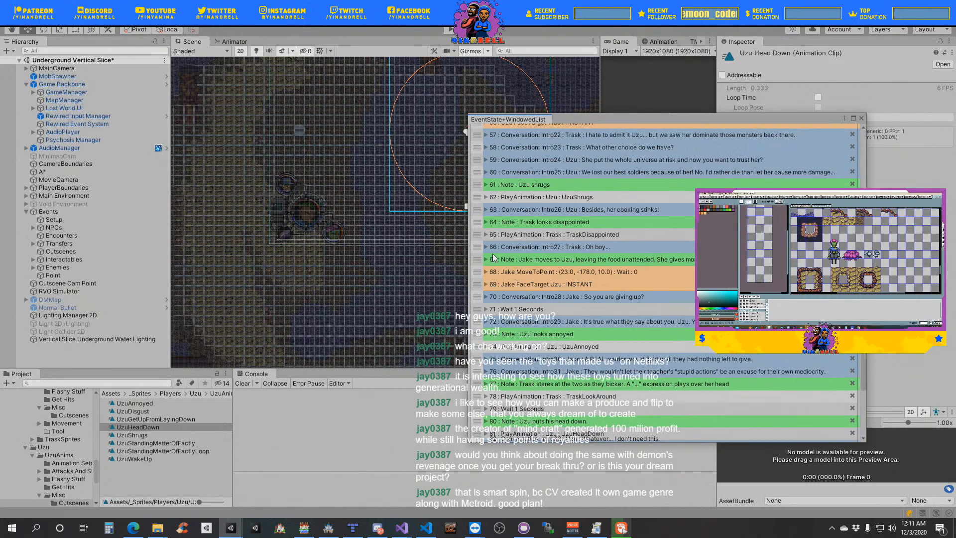
pyautogui.rightClick(477, 290)
pyautogui.click(503, 327)
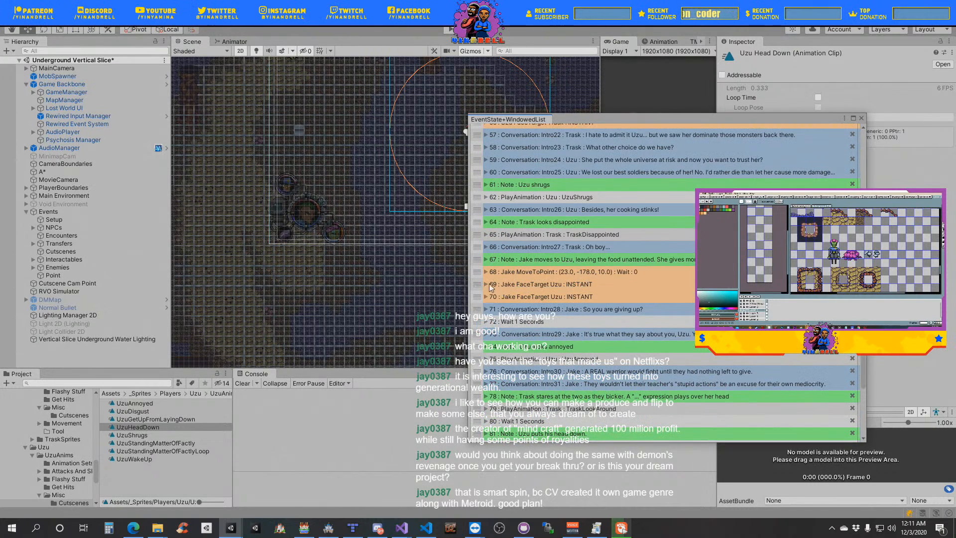
pyautogui.scroll(-5, 480, 304)
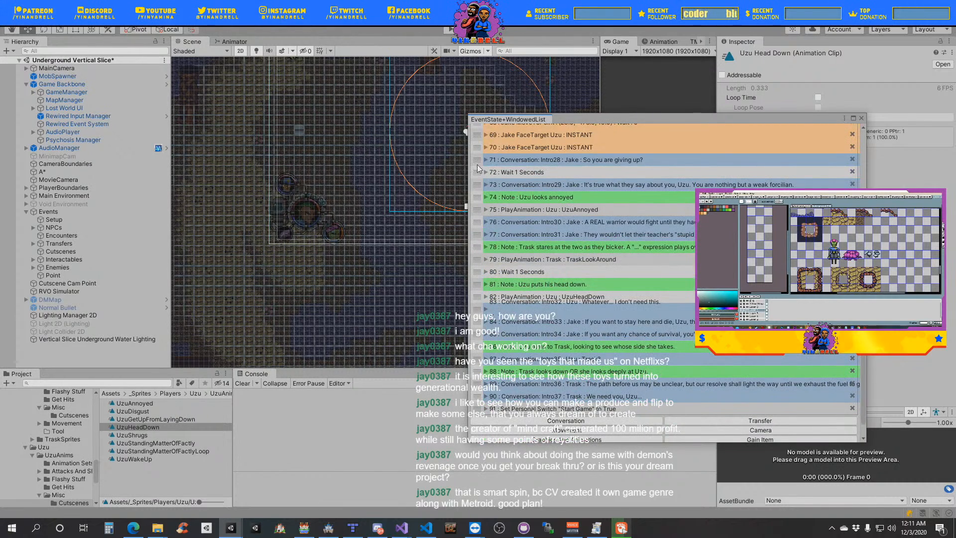
pyautogui.moveTo(478, 147); pyautogui.dragTo(490, 347)
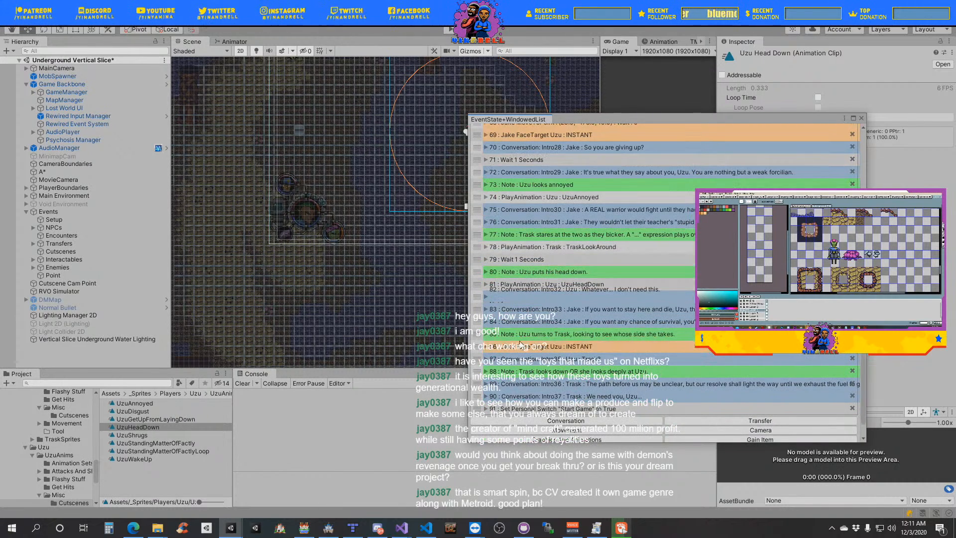
# - Set the copied Face Target event's object to move to Uzu and its target to Trask, and collapse it
pyautogui.click(486, 347)
pyautogui.click(495, 367)
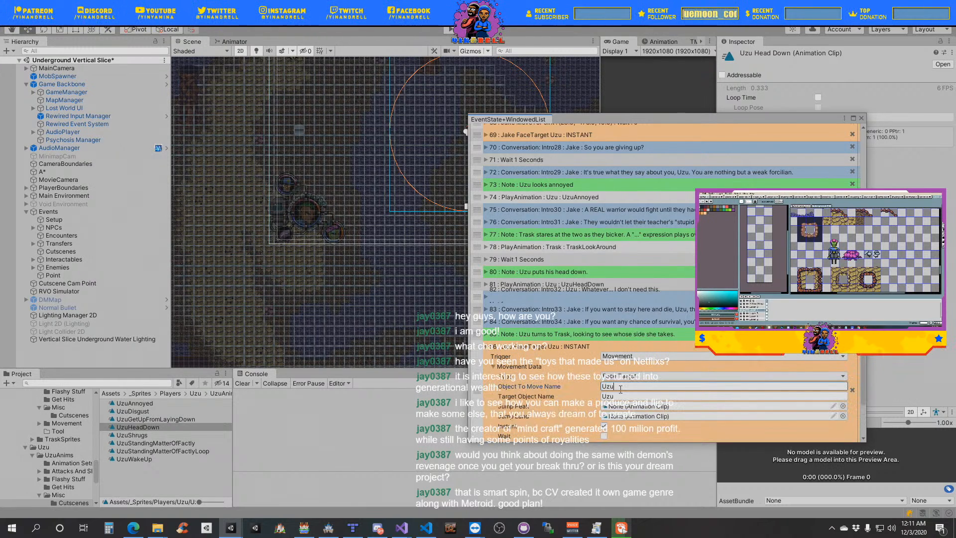
pyautogui.press('Tab')
pyautogui.write('Tras')
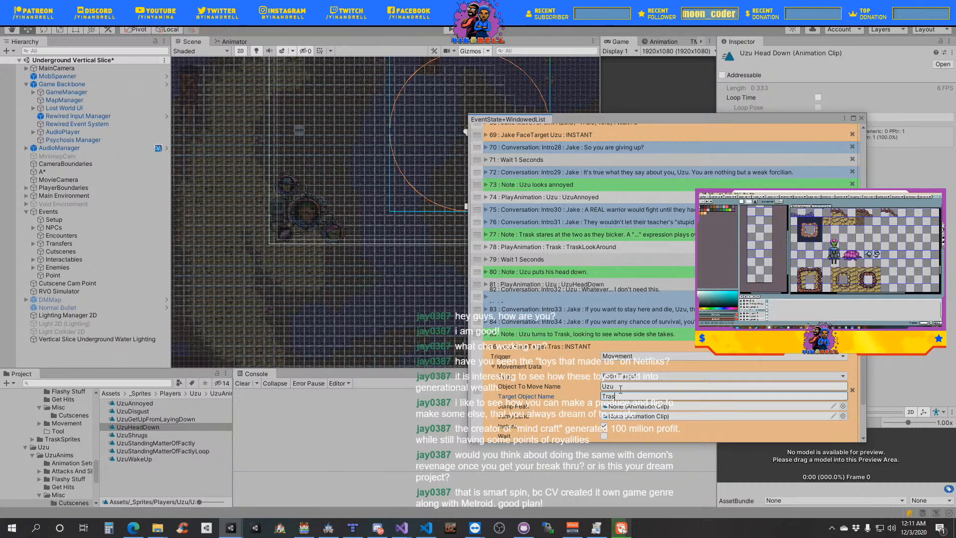
pyautogui.write('k')
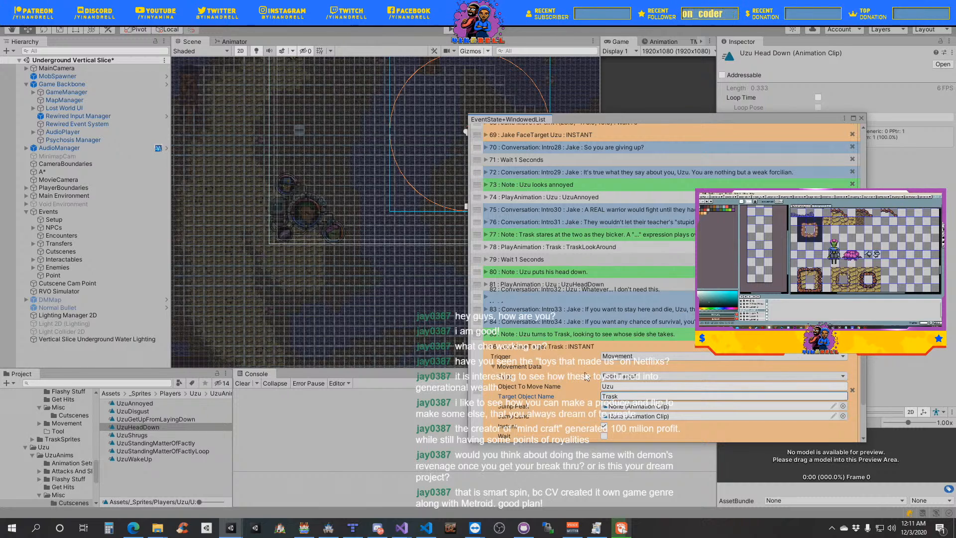
pyautogui.scroll(-3, 588, 378)
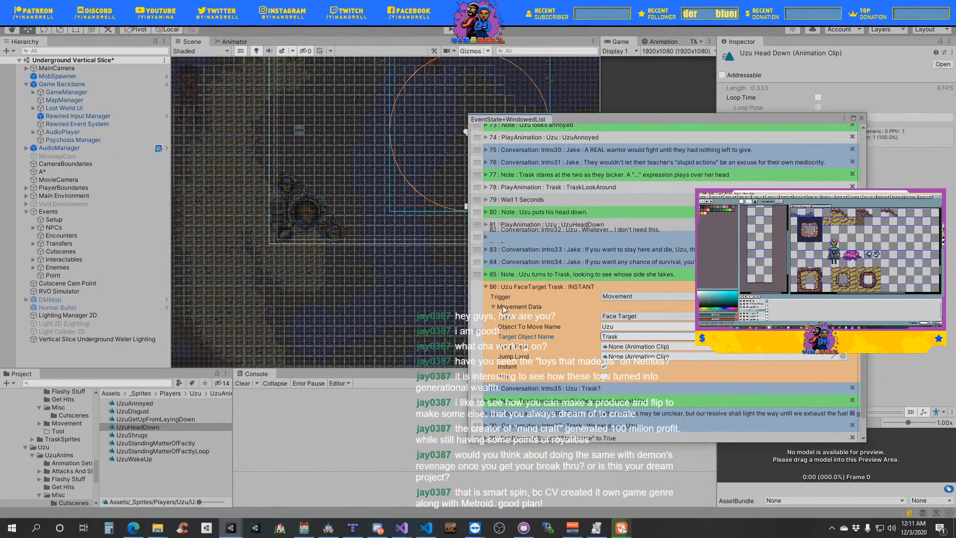
pyautogui.click(530, 306)
pyautogui.click(532, 287)
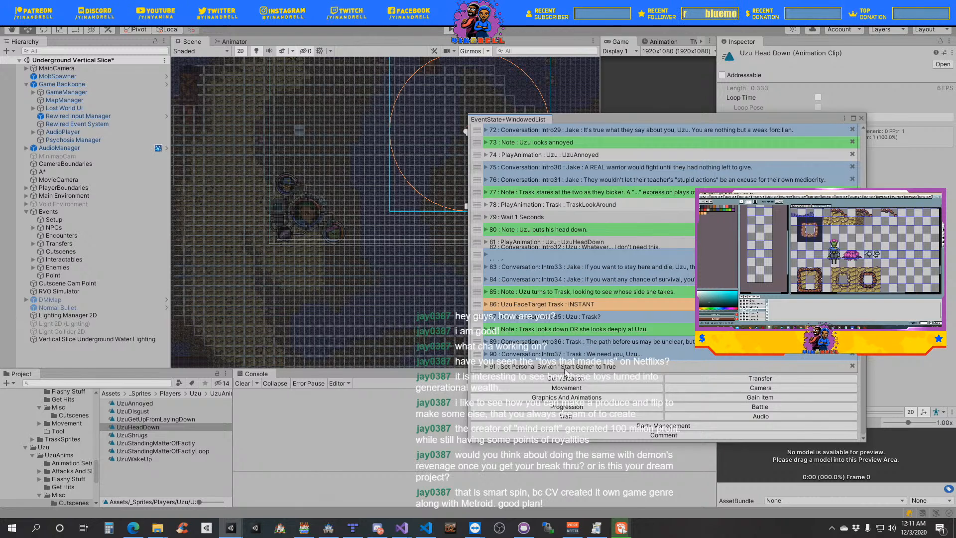
# - Duplicate the "Uzu FaceTarget Trask" event below the "Trask looks down OR she looks deeply at Uzu." note and make Trask face Uzu
pyautogui.rightClick(479, 304)
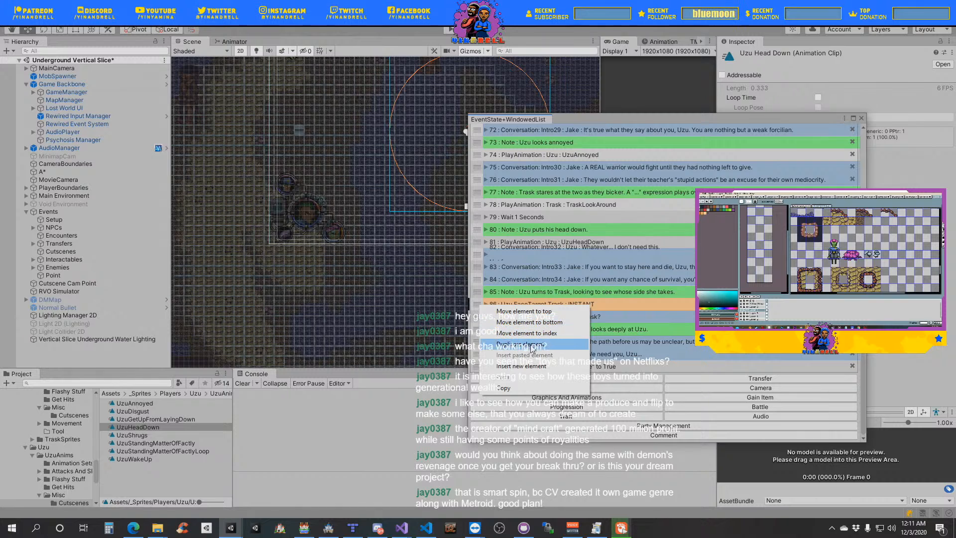
pyautogui.click(521, 343)
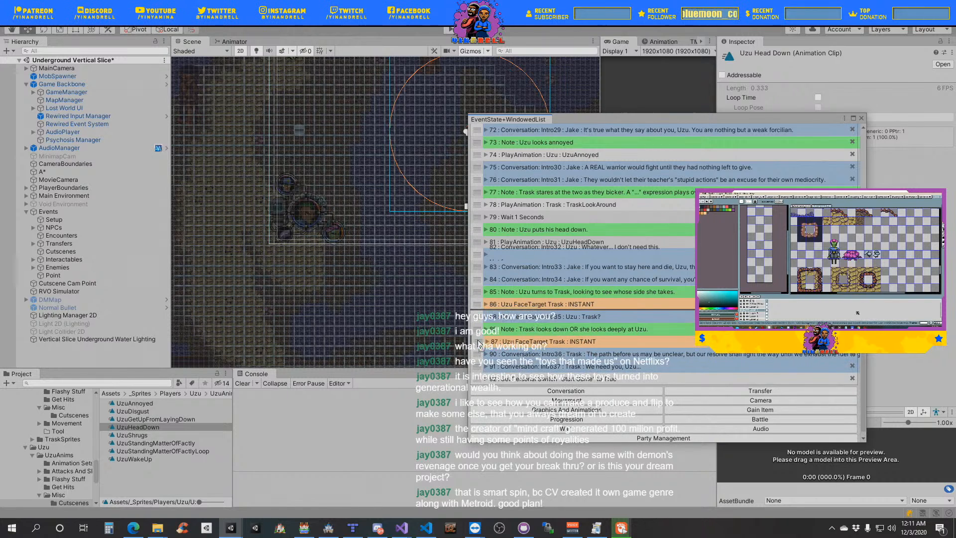
pyautogui.click(485, 342)
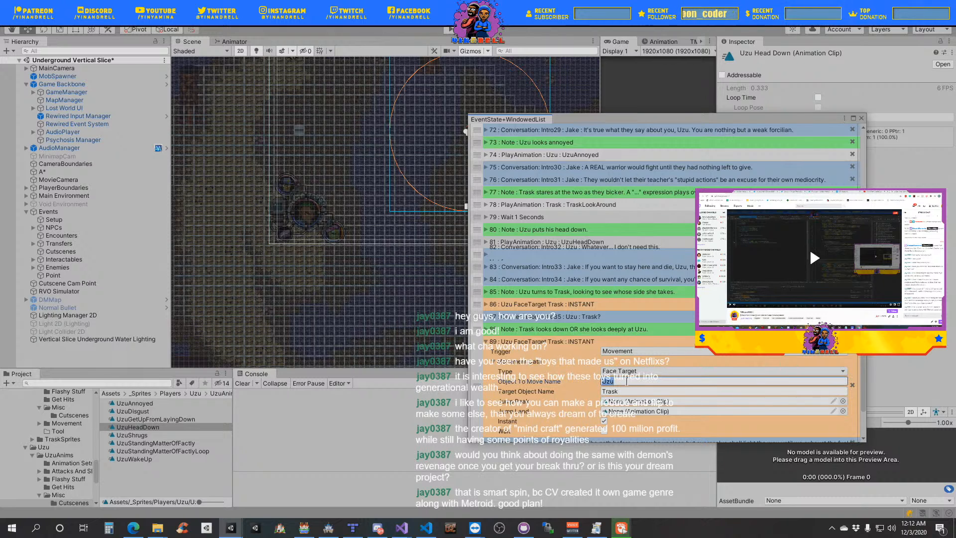
pyautogui.write('Trask')
pyautogui.press('Tab')
pyautogui.write('Uzu')
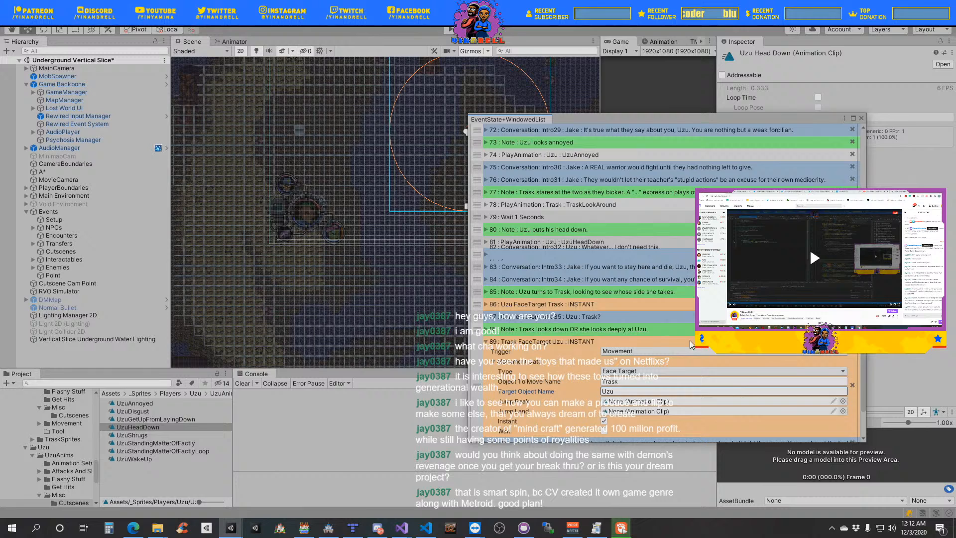
# - Collapse Trask's Face Target event and place a duplicate of the TraskLookAround Play Animation event directly below it
pyautogui.scroll(-3, 623, 304)
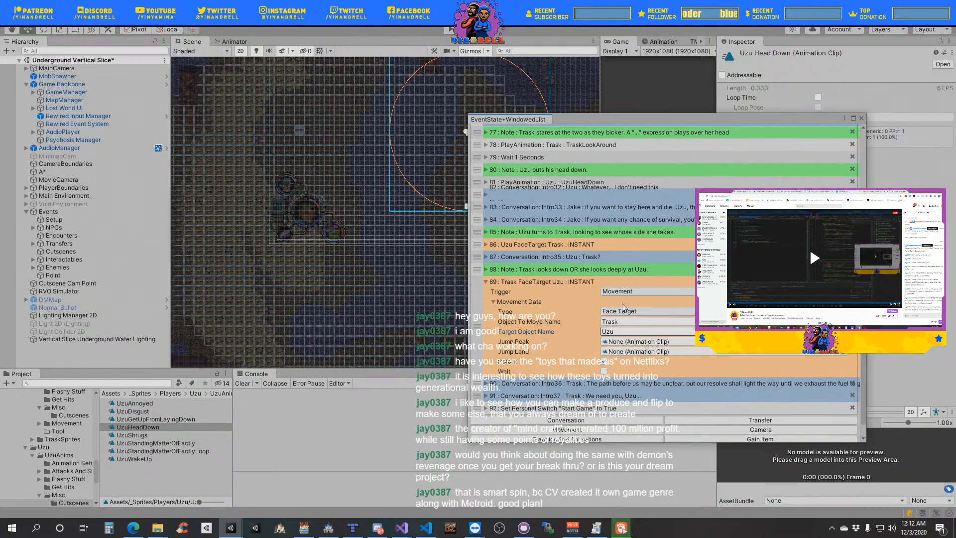
pyautogui.click(511, 299)
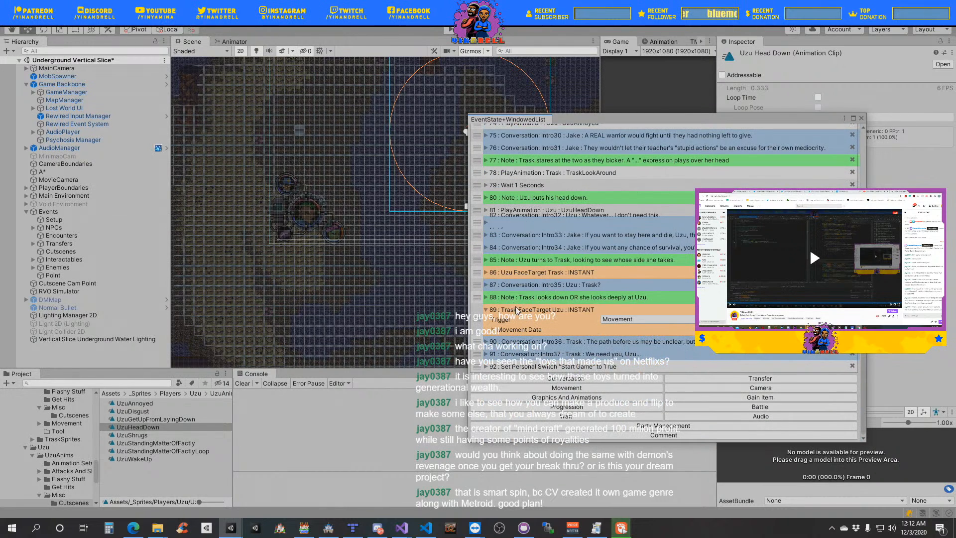
pyautogui.click(516, 310)
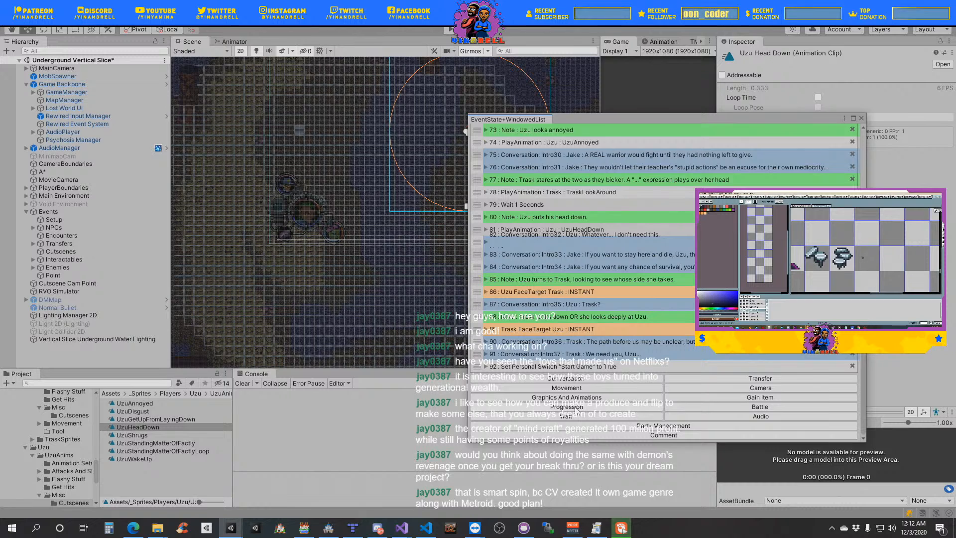
pyautogui.rightClick(478, 197)
pyautogui.click(479, 208)
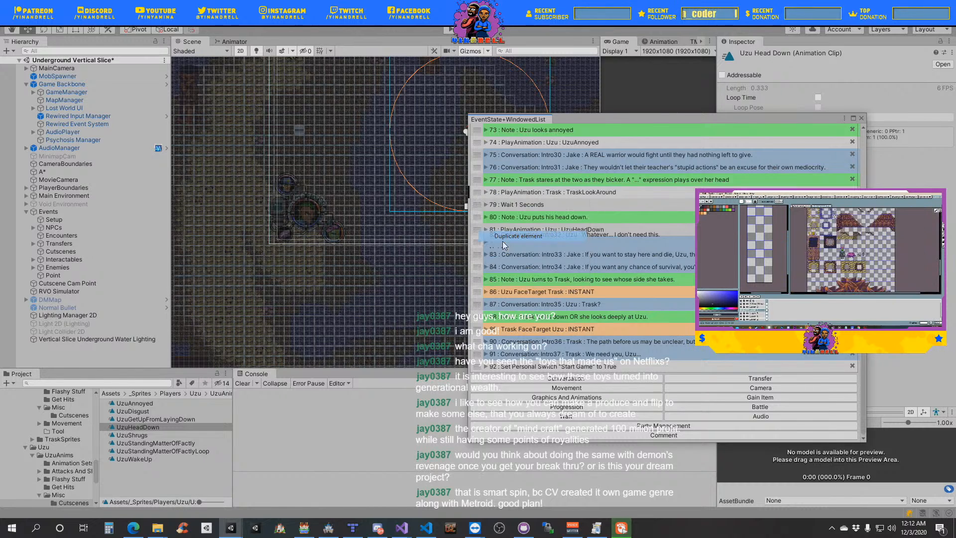
pyautogui.moveTo(478, 205); pyautogui.dragTo(494, 344)
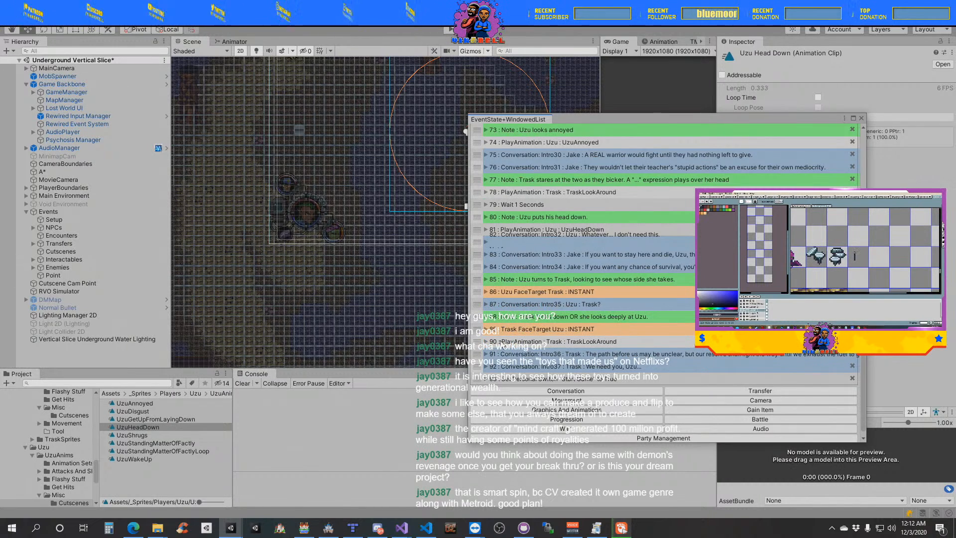
# - Duplicate the TraskLookAround animation clip used by the copied event and rename the copy TraskLookDown
pyautogui.click(489, 344)
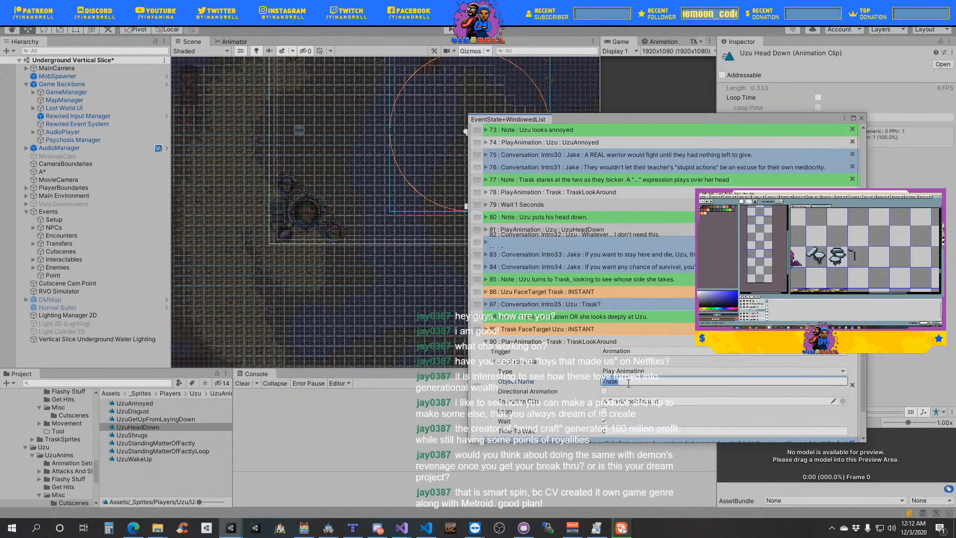
pyautogui.scroll(-2, 629, 384)
pyautogui.click(659, 341)
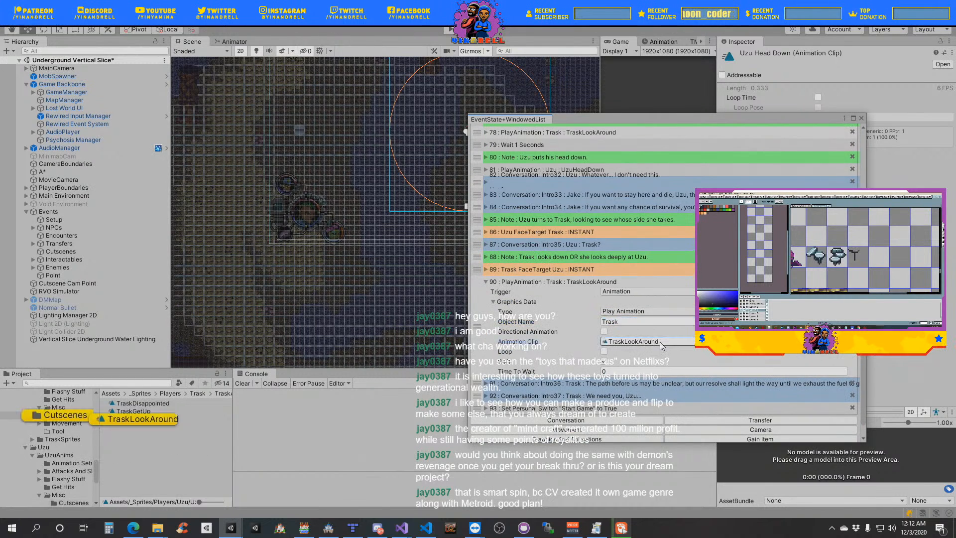
pyautogui.click(153, 419)
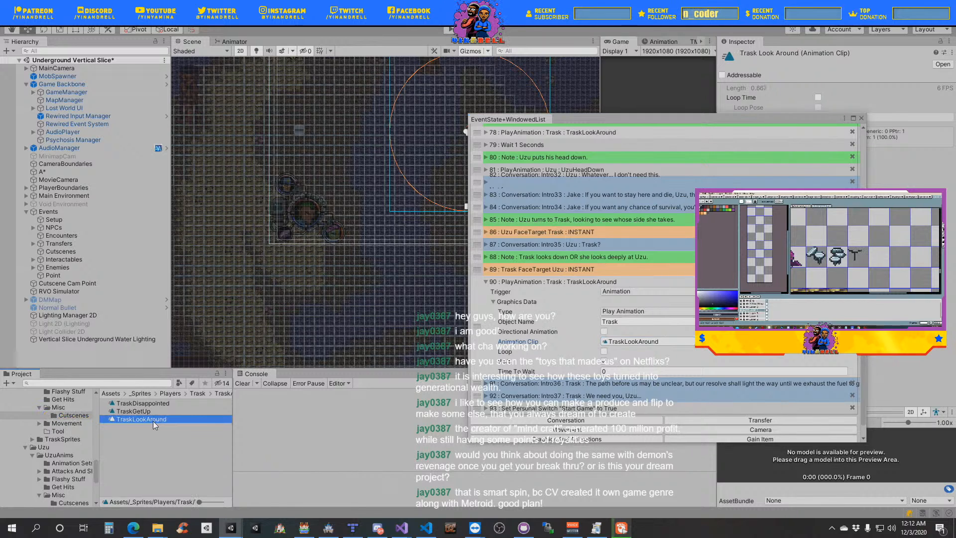
pyautogui.hotkey('ctrl', 'd')
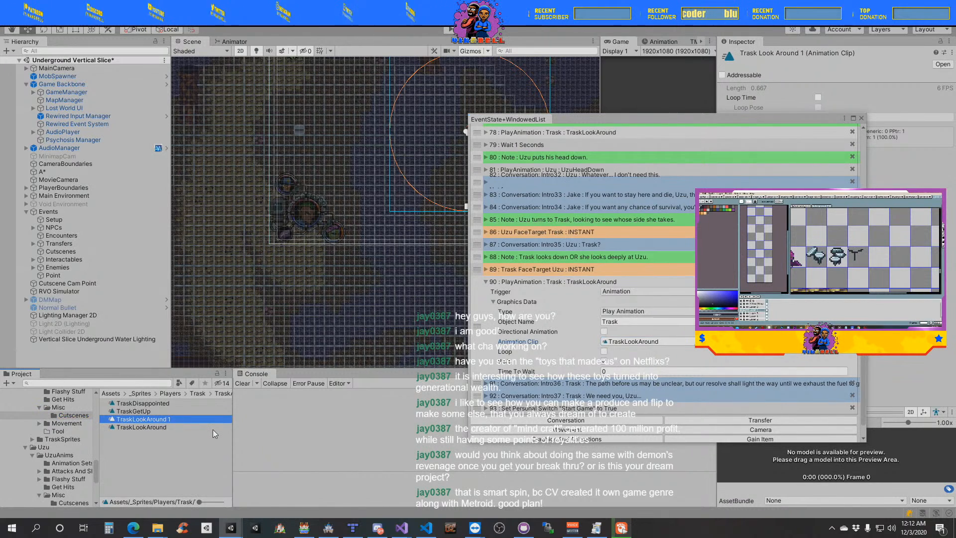
pyautogui.press('F2')
pyautogui.press('End')
pyautogui.press('BackSpace')
pyautogui.press('BackSpace')
pyautogui.press('BackSpace')
pyautogui.press('BackSpace')
pyautogui.press('BackSpace')
pyautogui.press('BackSpace')
pyautogui.press('BackSpace')
pyautogui.press('BackSpace')
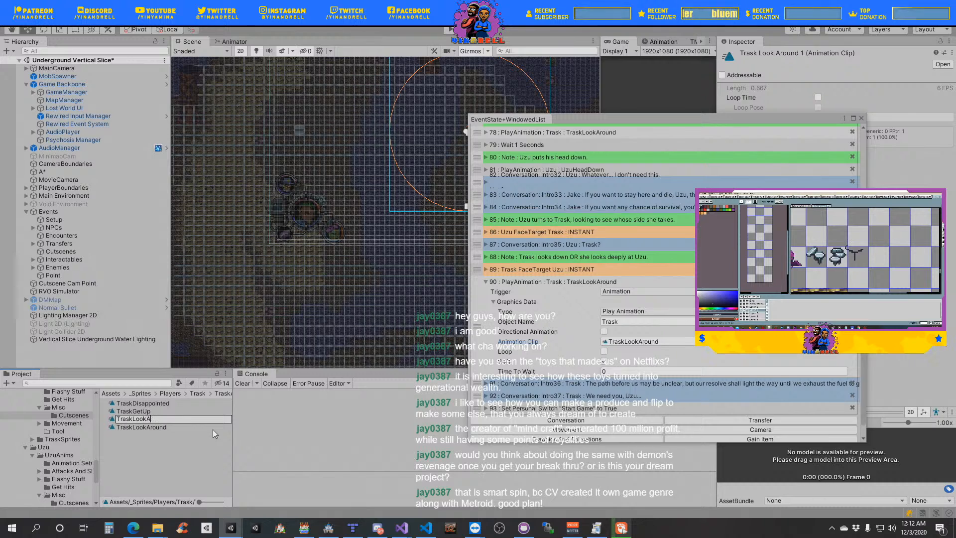
pyautogui.write('Down')
pyautogui.press('Return')
# - Assign the TraskLookDown clip to the copied Play Animation event, close the event list and save the scene
pyautogui.moveTo(160, 427); pyautogui.dragTo(656, 349)
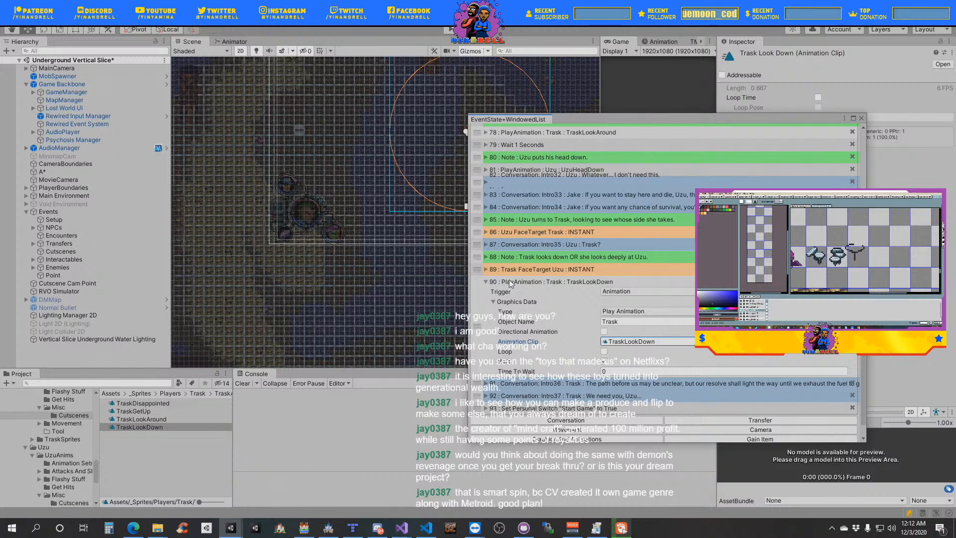
pyautogui.click(508, 300)
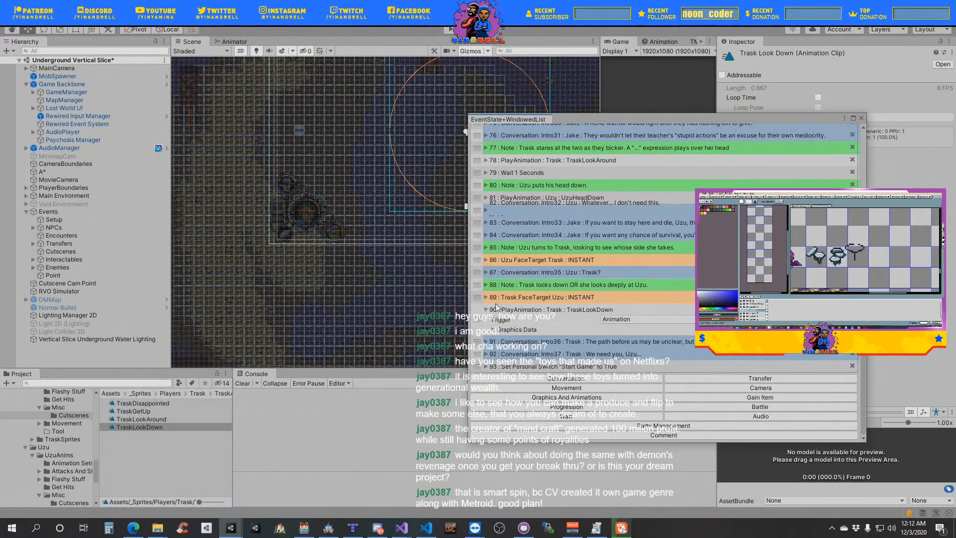
pyautogui.click(497, 308)
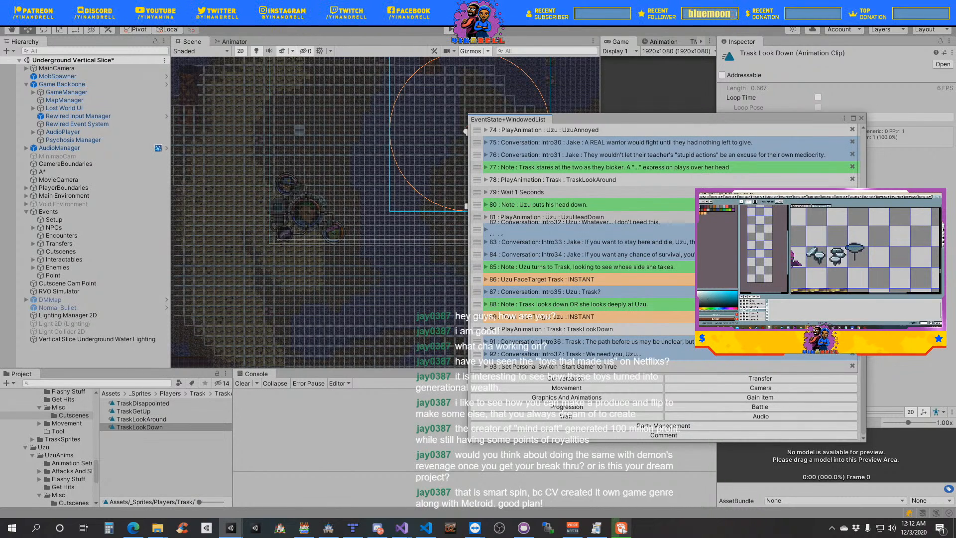
pyautogui.click(862, 118)
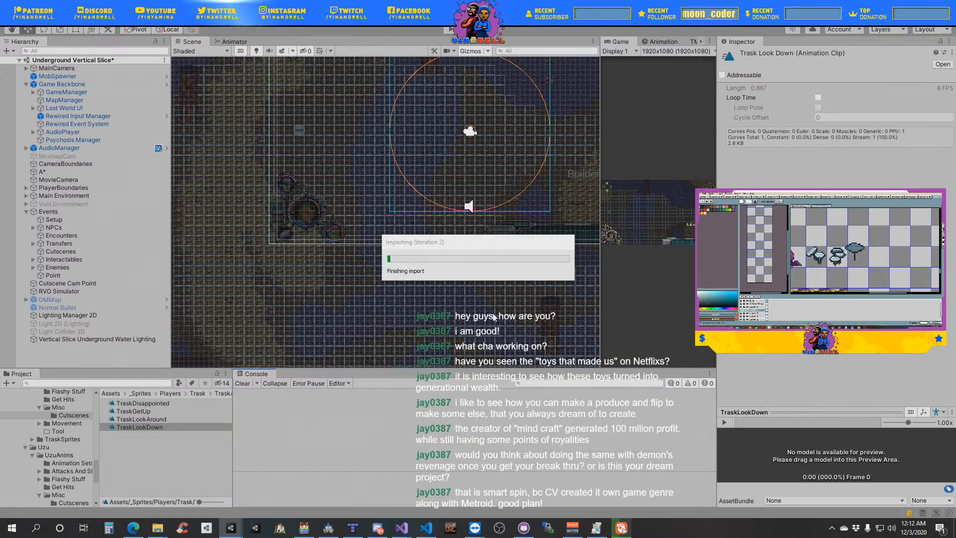
pyautogui.hotkey('ctrl', 's')
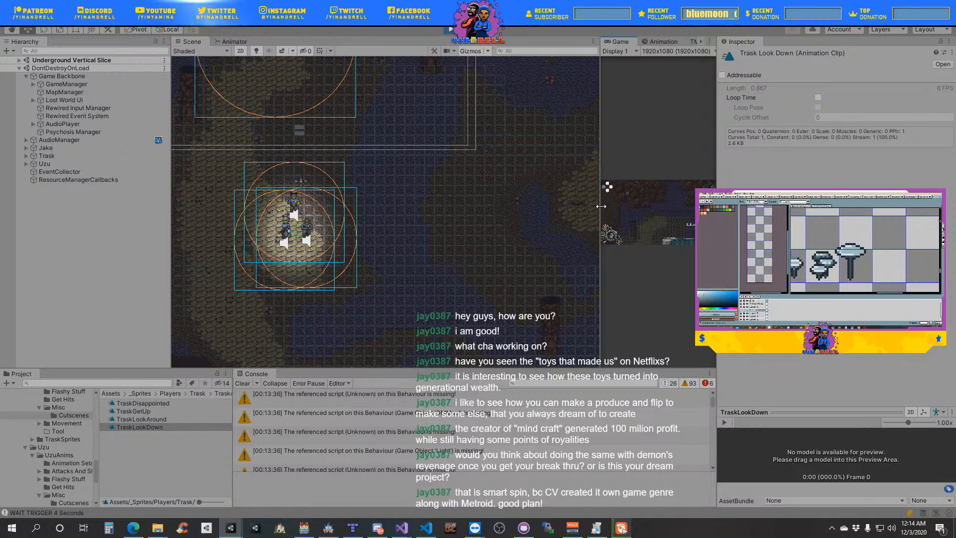
# - Frame the three characters in the Scene view and widen the Game view for watching the running cutscene
pyautogui.moveTo(601, 206); pyautogui.dragTo(272, 219)
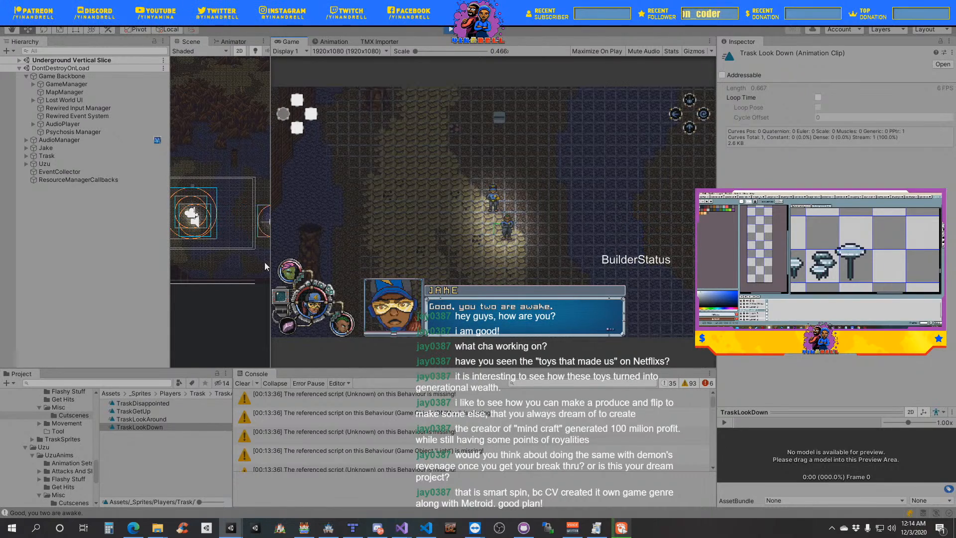
pyautogui.moveTo(269, 262); pyautogui.dragTo(219, 259)
pyautogui.moveTo(397, 261); pyautogui.dragTo(203, 267)
pyautogui.moveTo(331, 172); pyautogui.dragTo(347, 209)
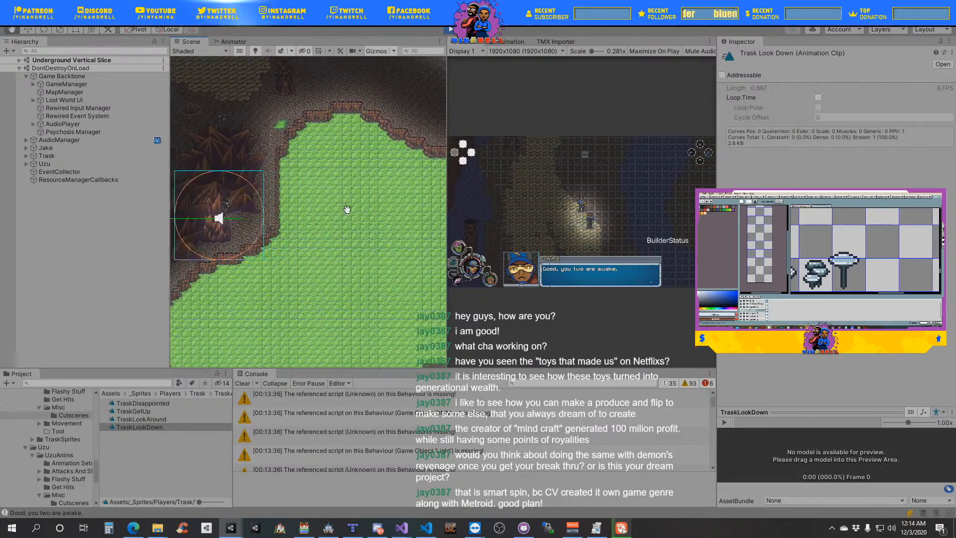
pyautogui.moveTo(347, 209); pyautogui.dragTo(386, 209, button='middle')
pyautogui.moveTo(203, 248); pyautogui.dragTo(399, 264, button='middle')
pyautogui.moveTo(319, 281); pyautogui.dragTo(379, 281, button='middle')
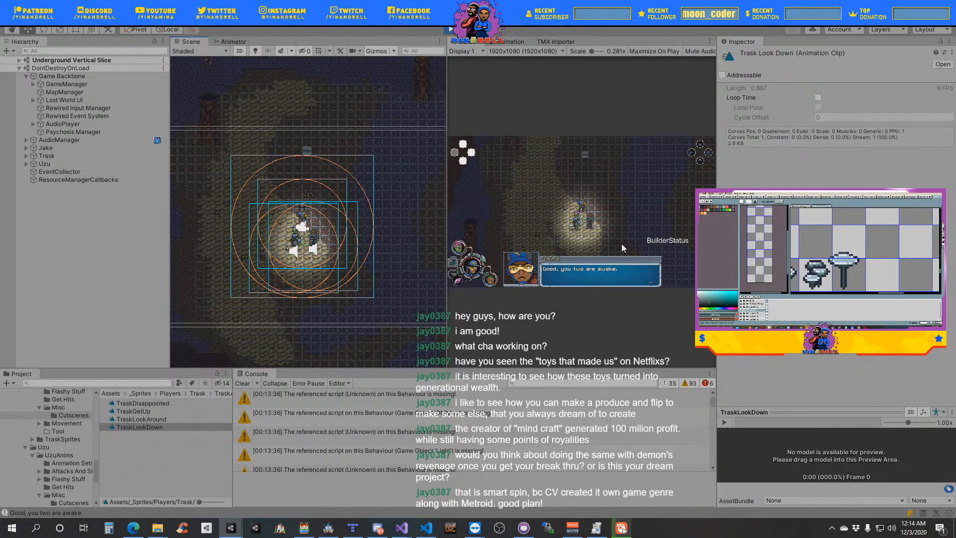
pyautogui.moveTo(441, 274); pyautogui.dragTo(296, 286)
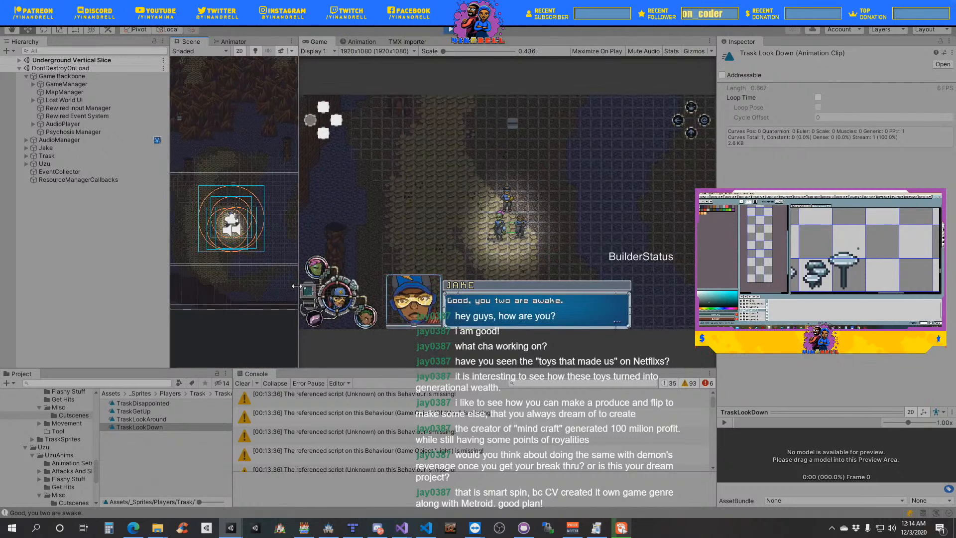
# - Advance the running cutscene's dialogue from Jake's first line to Uzu's "Huh?" line
pyautogui.click(500, 246)
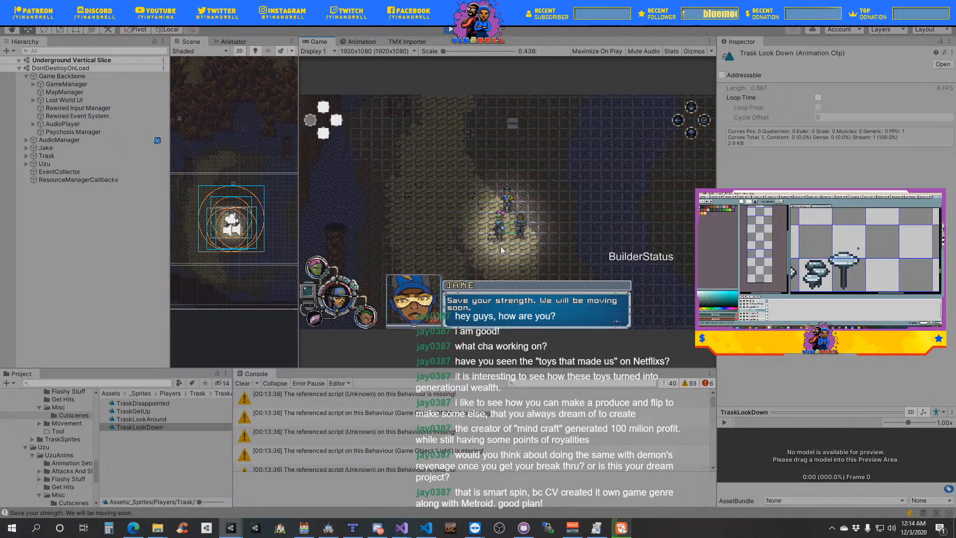
pyautogui.click(500, 246)
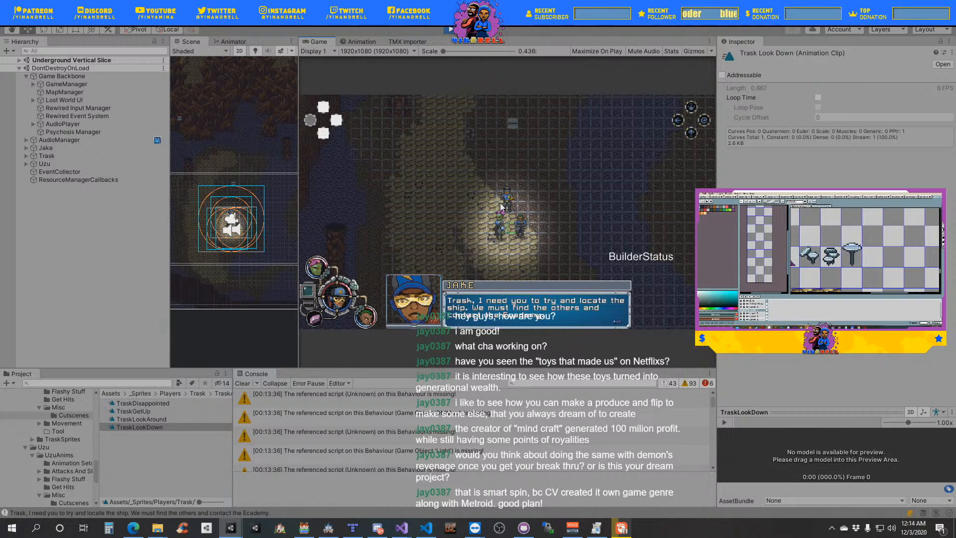
pyautogui.press('space')
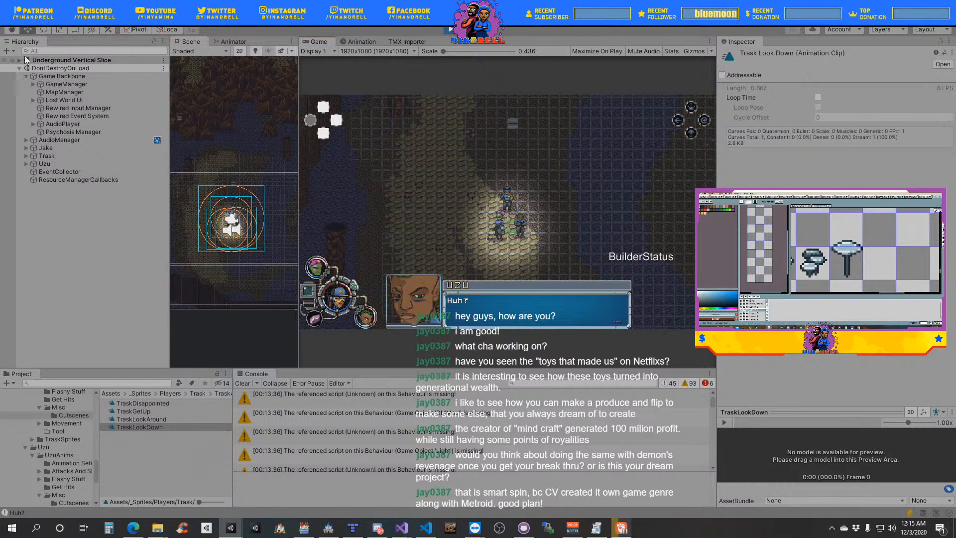
# - Examine the console log for the order of the cutscene triggers around the sit-up animations and dialogue
pyautogui.click(139, 426)
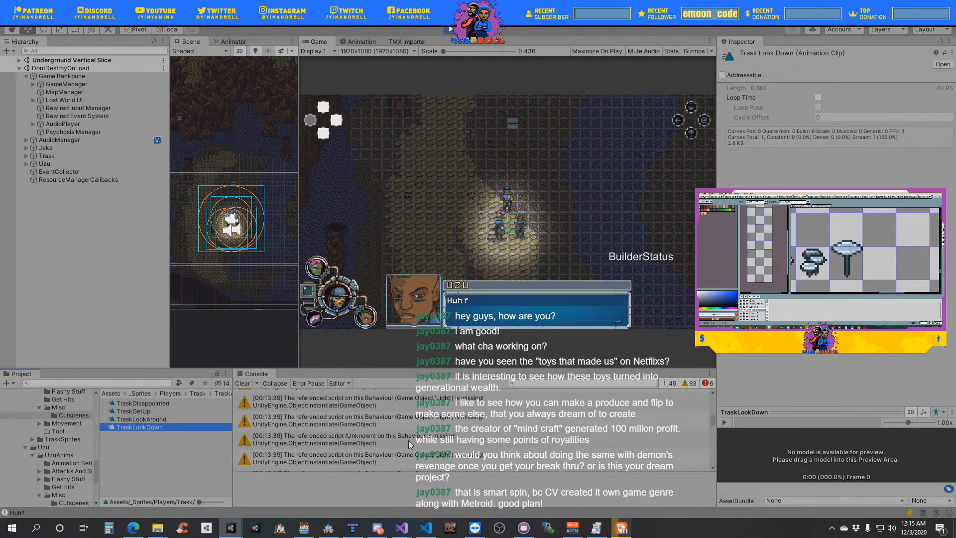
pyautogui.click(406, 439)
pyautogui.scroll(-5, 406, 438)
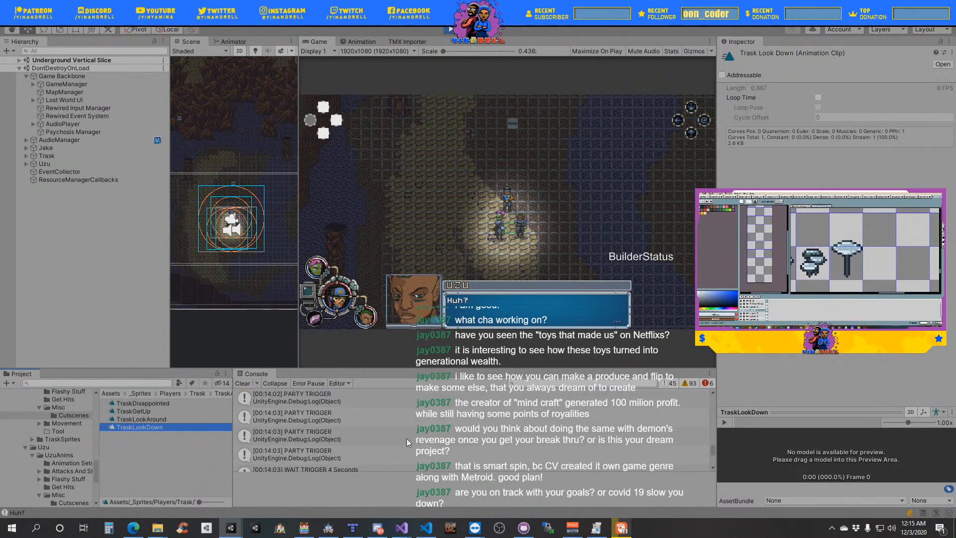
pyautogui.scroll(4, 385, 435)
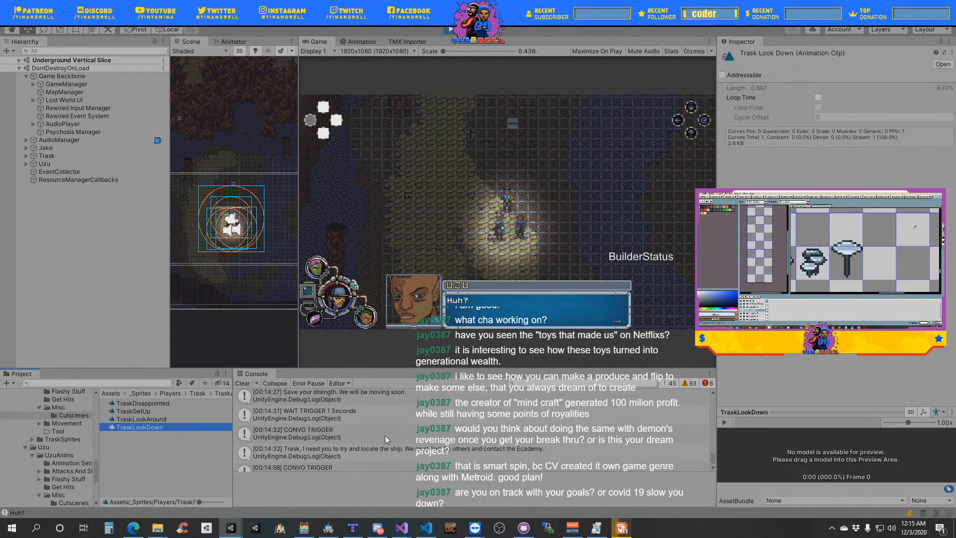
pyautogui.scroll(-2, 384, 436)
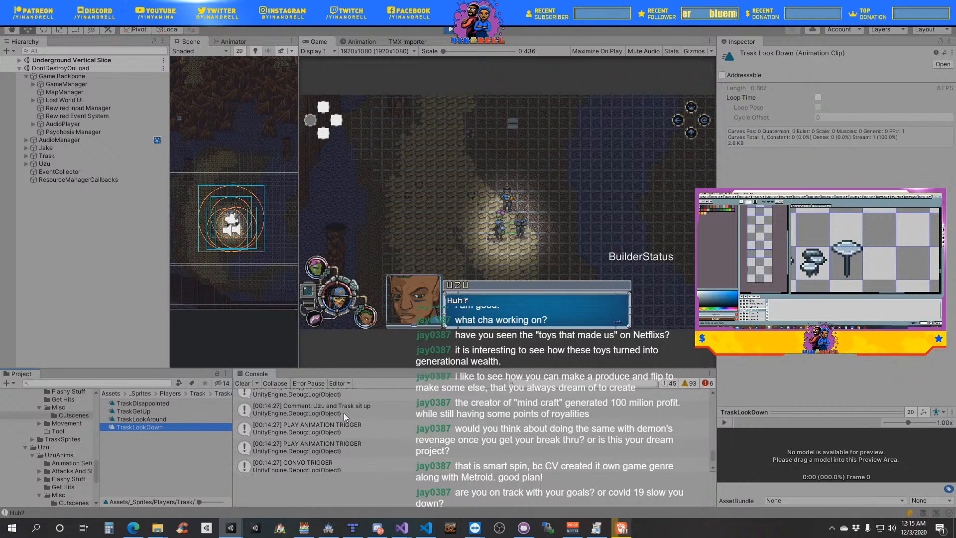
pyautogui.scroll(-3, 334, 432)
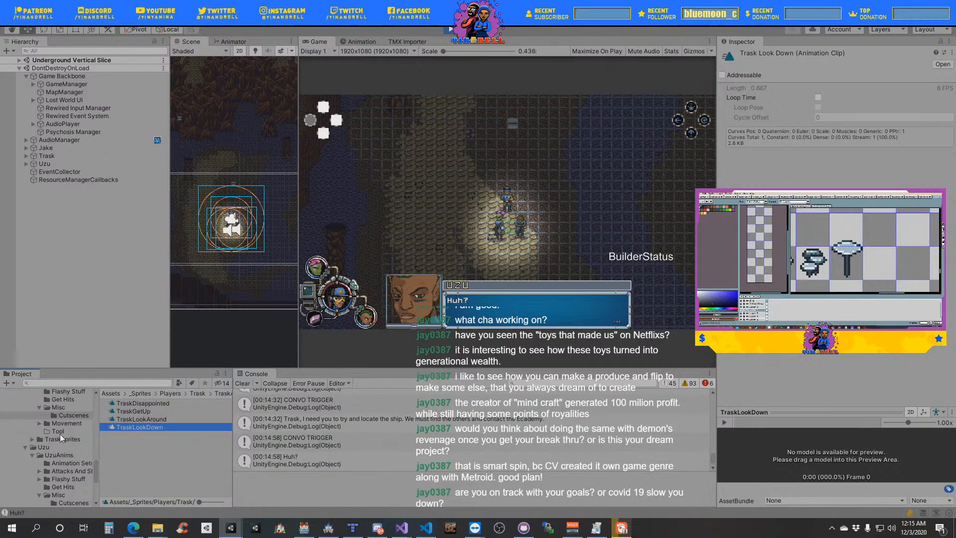
# - Locate the Game Setup event through the Setup object under Events and open its event list, moving the list off the Game view
pyautogui.moveTo(94, 465); pyautogui.dragTo(87, 434)
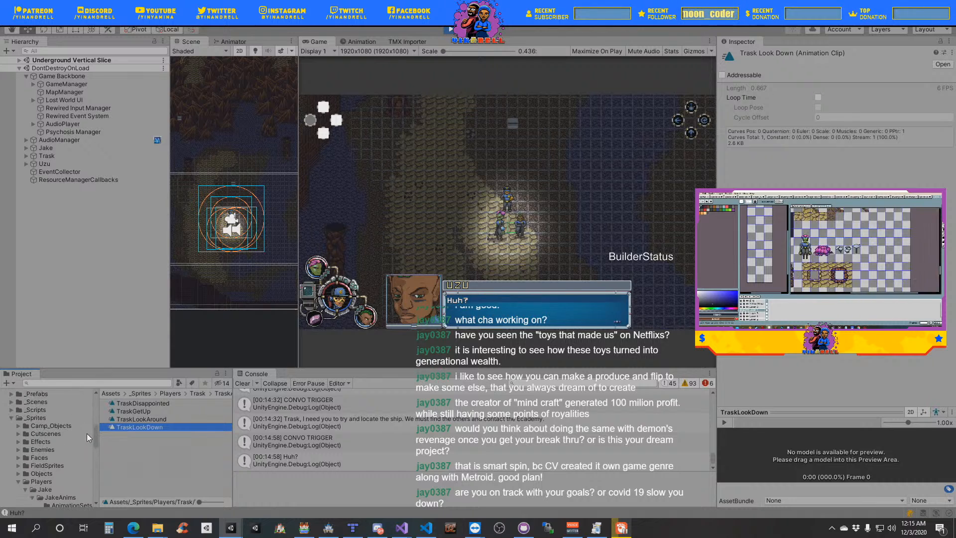
pyautogui.click(18, 60)
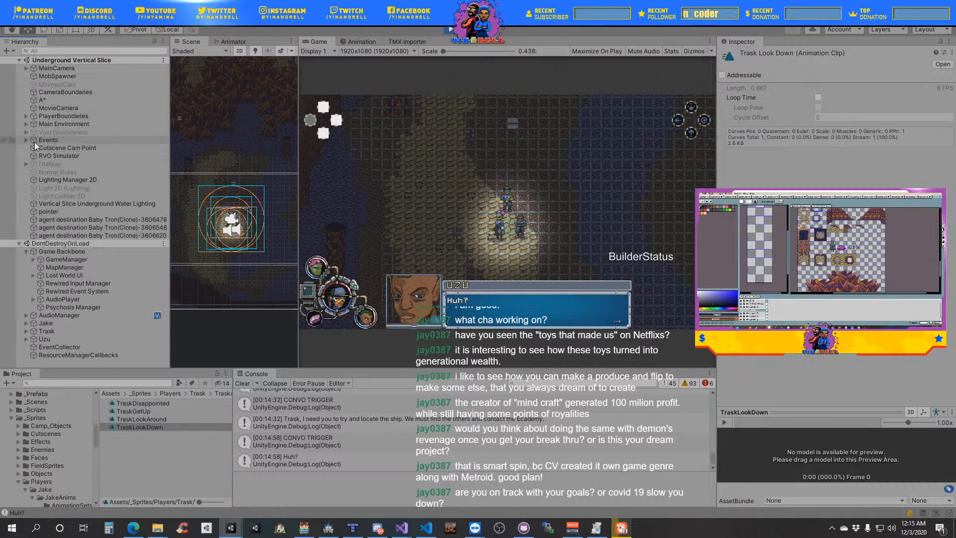
pyautogui.click(26, 140)
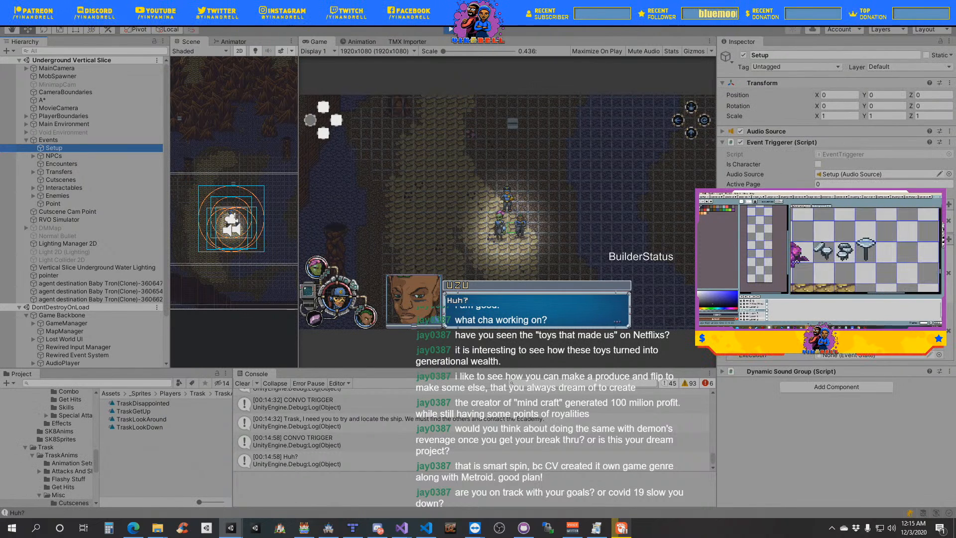
pyautogui.click(871, 279)
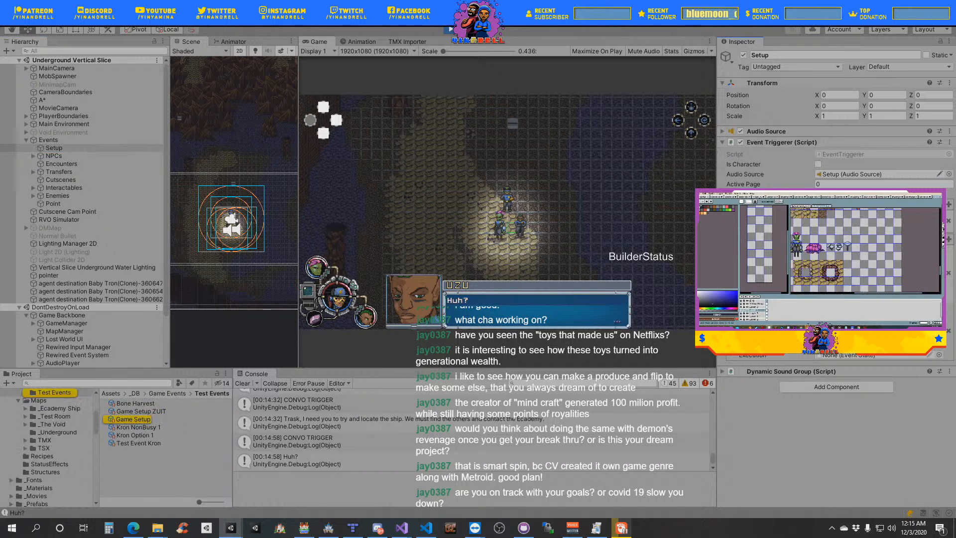
pyautogui.click(143, 420)
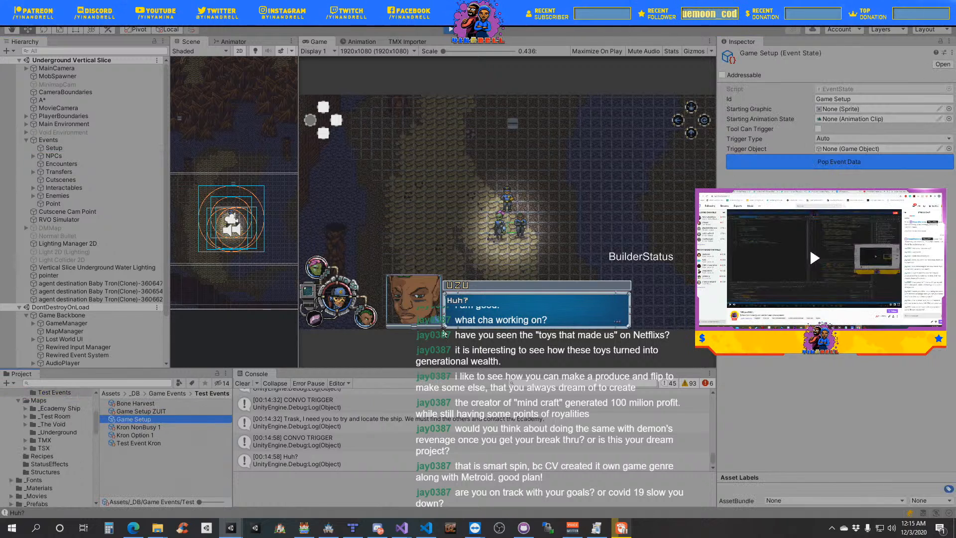
pyautogui.click(820, 166)
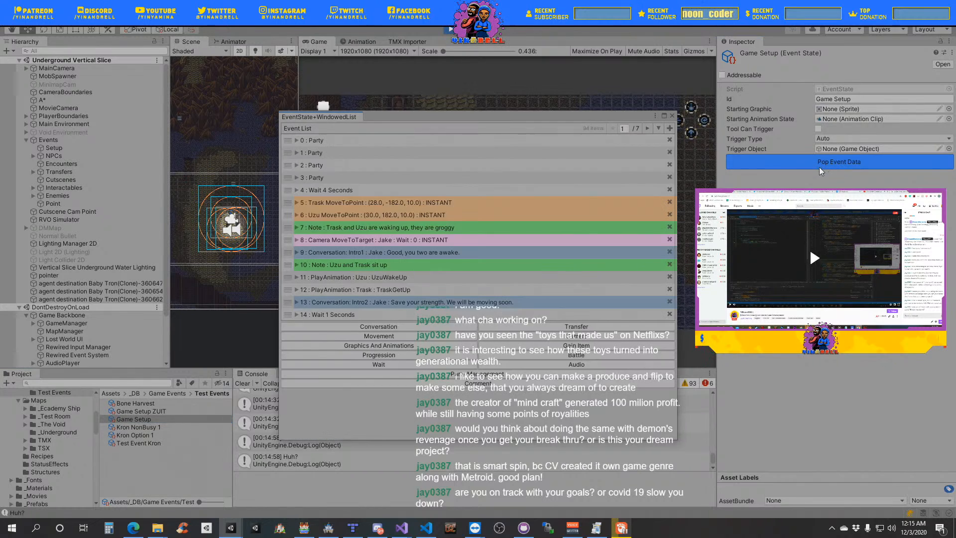
pyautogui.moveTo(482, 119); pyautogui.dragTo(955, 165)
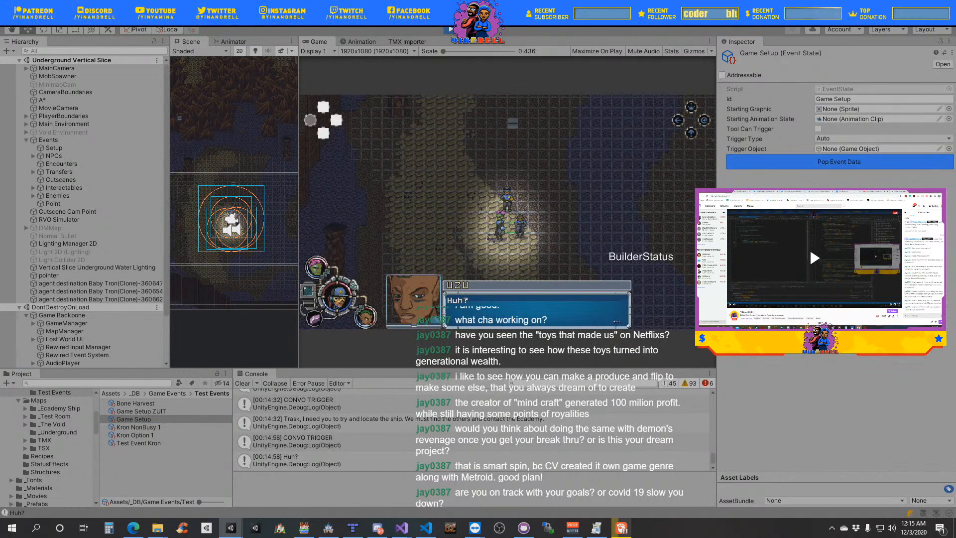
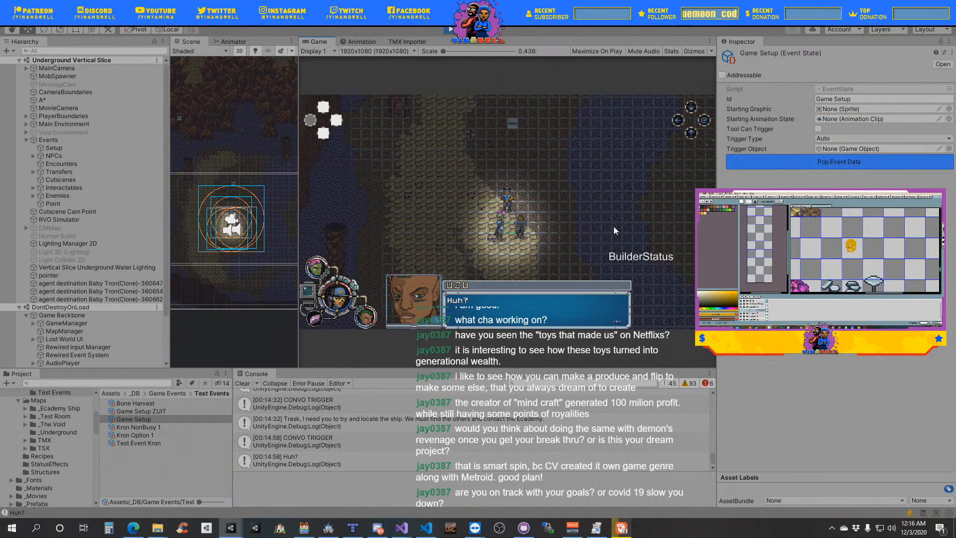
# - Advance the cutscene to Uzu's "What is that dank smell?" line and inspect the components of the Jake object under DontDestroyOnLoad
pyautogui.press('space')
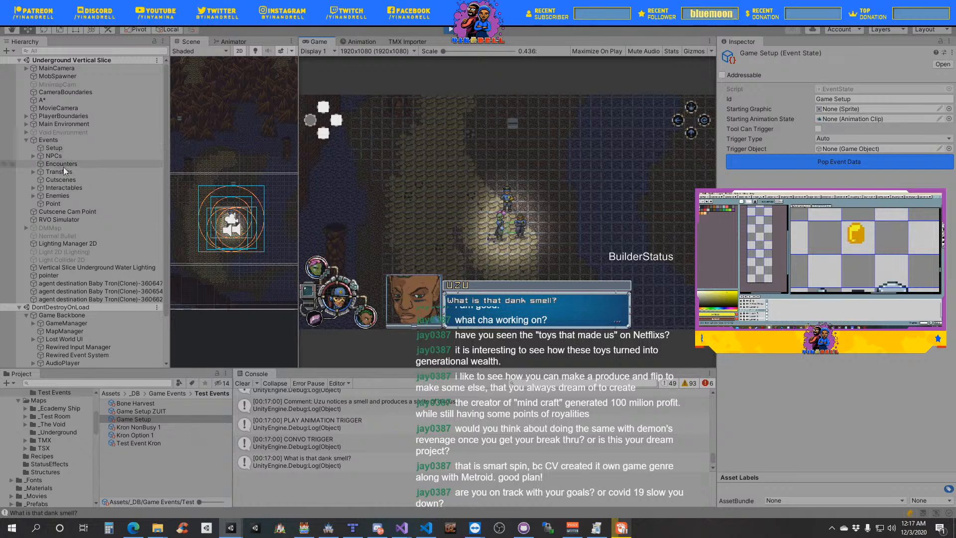
pyautogui.click(26, 140)
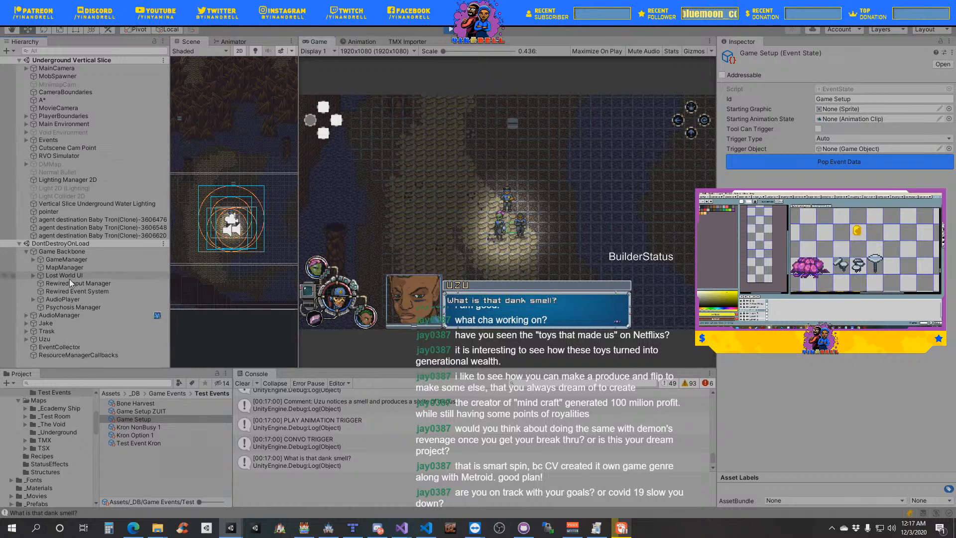
pyautogui.click(58, 322)
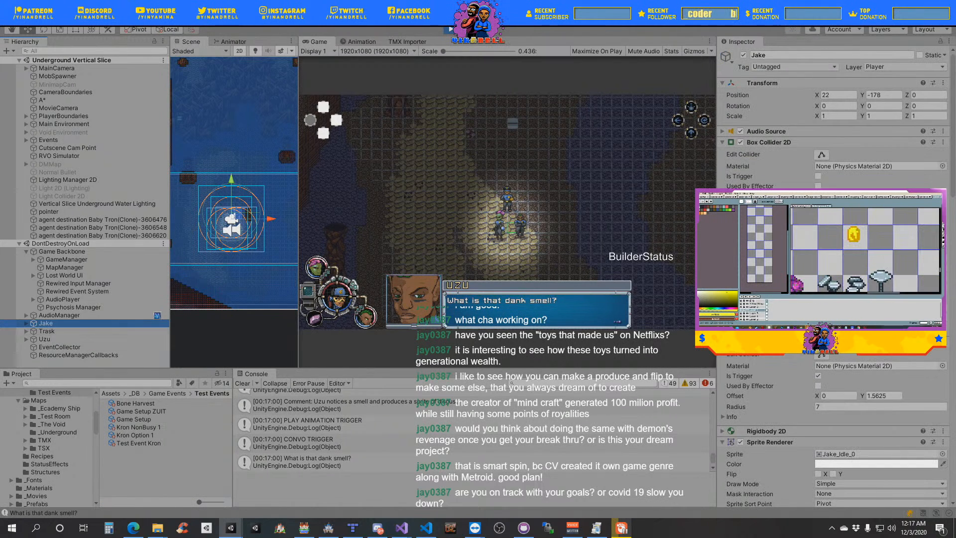
pyautogui.scroll(-10, 762, 388)
pyautogui.scroll(-5, 760, 393)
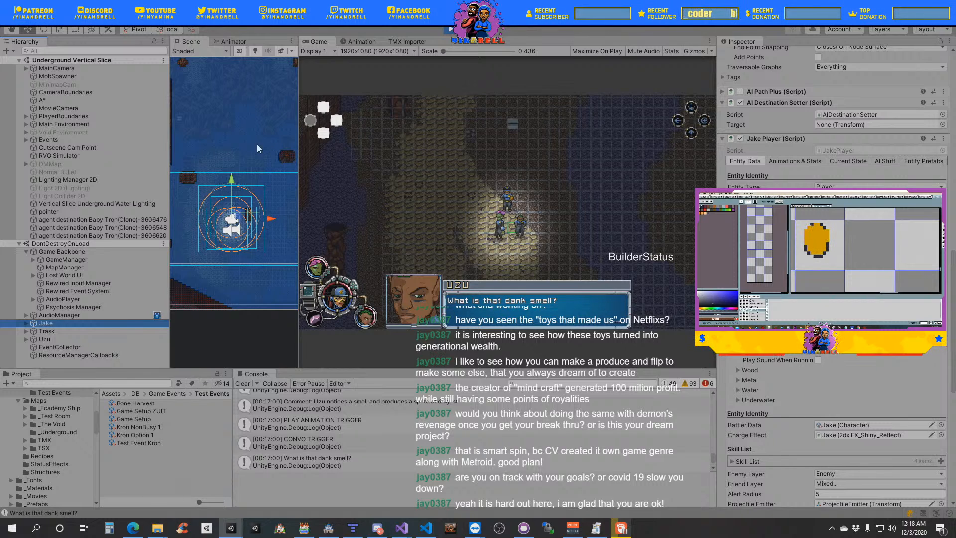
# - Advance the running cutscene's dialogue to Uzu's "... Is Jake cooking?" line
pyautogui.click(457, 233)
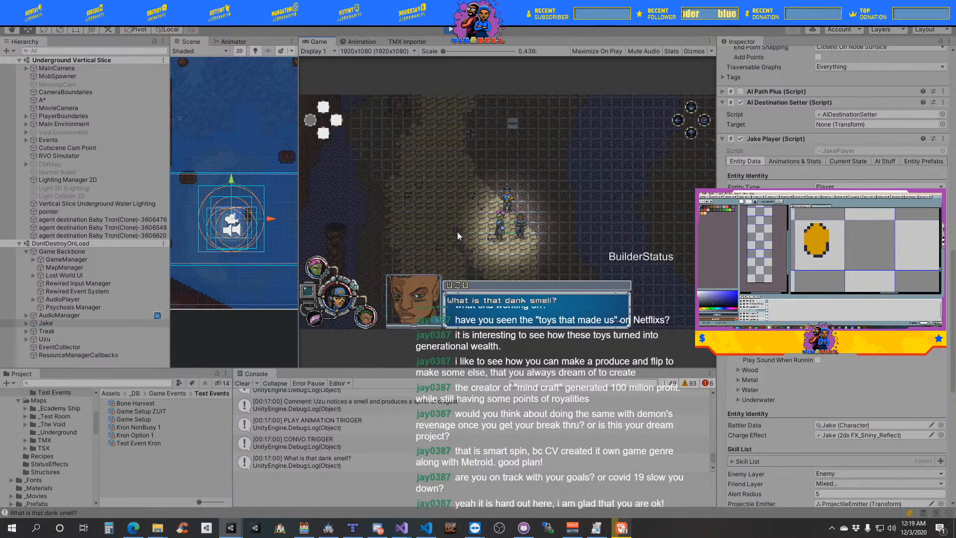
pyautogui.press('space')
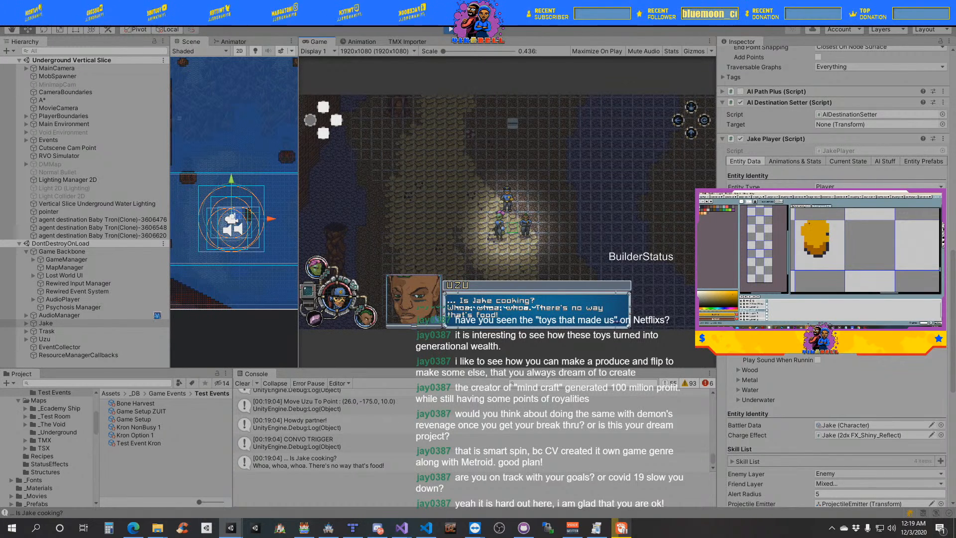
# - Switch to Visual Studio, widen the EventTriggerer.cs pane and review its camera move-to-target and zoom coroutines
pyautogui.hotkey('alt', 'Tab')
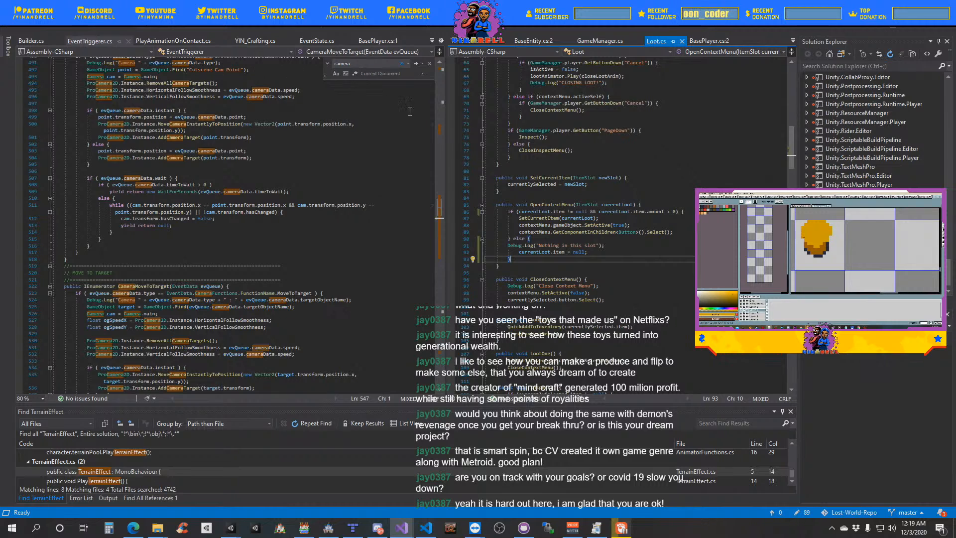
pyautogui.moveTo(448, 180); pyautogui.dragTo(494, 191)
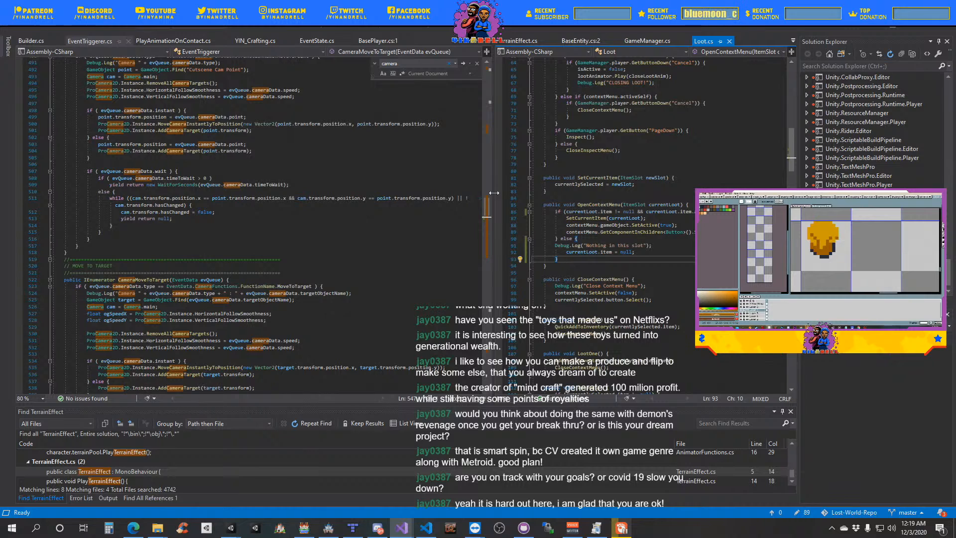
pyautogui.moveTo(493, 193)
pyautogui.mouseDown()
pyautogui.moveTo(465, 206)
pyautogui.moveTo(487, 205)
pyautogui.mouseUp()
pyautogui.scroll(-4, 214, 196)
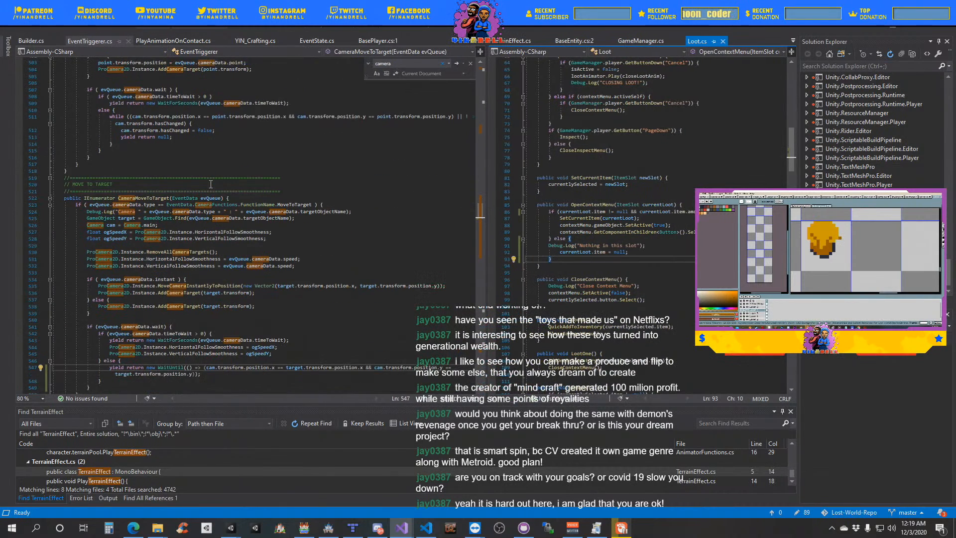
pyautogui.scroll(-3, 214, 197)
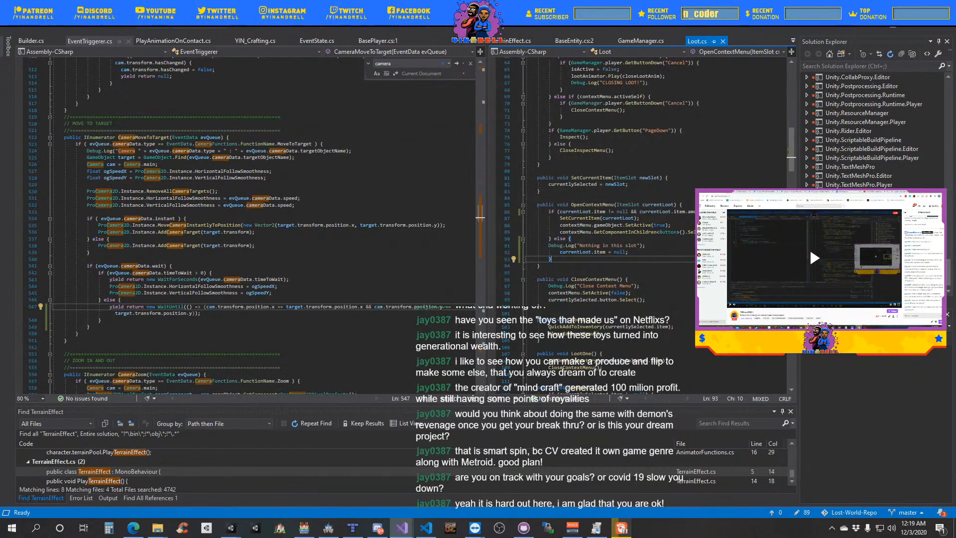
pyautogui.click(624, 530)
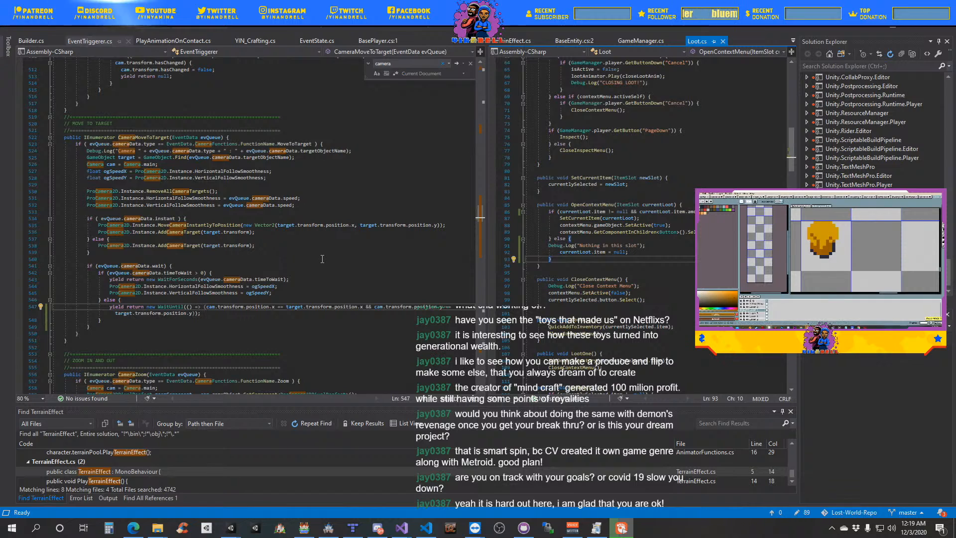
pyautogui.scroll(-1, 321, 268)
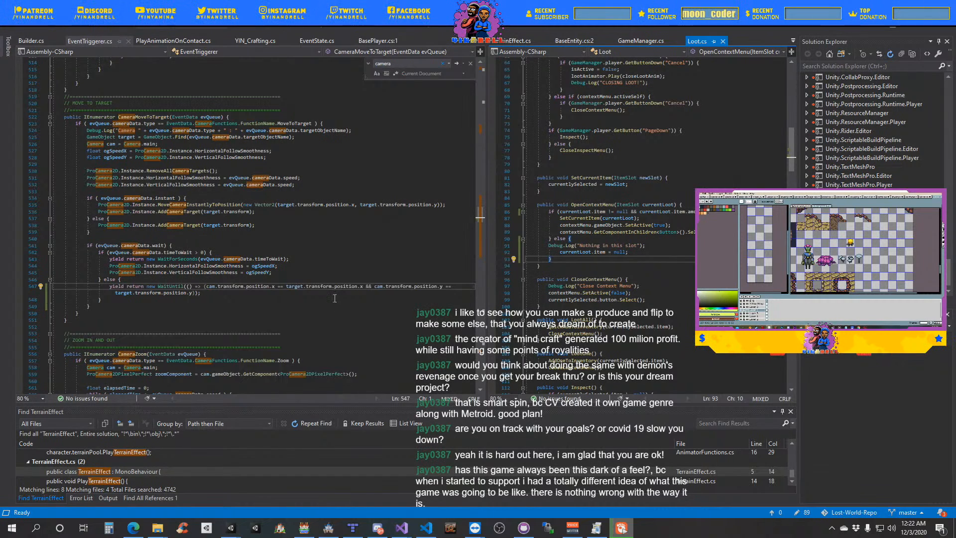
pyautogui.scroll(-8, 335, 298)
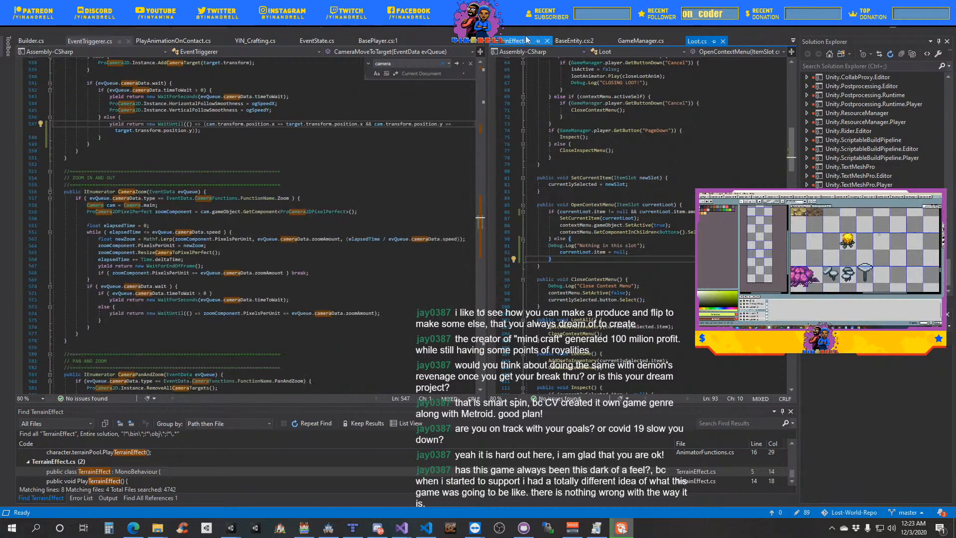
pyautogui.scroll(-2, 251, 269)
# - Search EventTriggerer.cs for "playanimation" and read how the PlayAnimation coroutine picks its target, plays the clip and waits
pyautogui.click(251, 269)
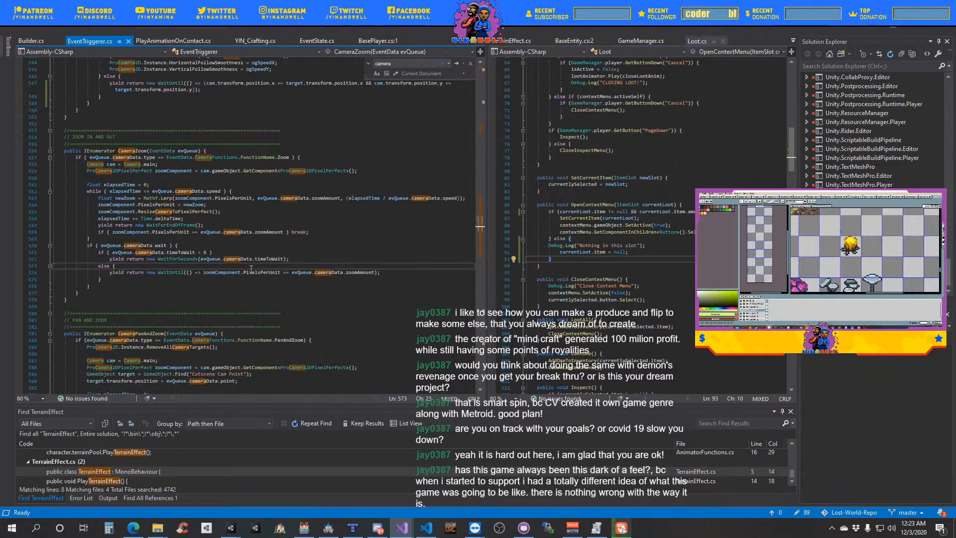
pyautogui.hotkey('ctrl', 'f')
pyautogui.write('pla')
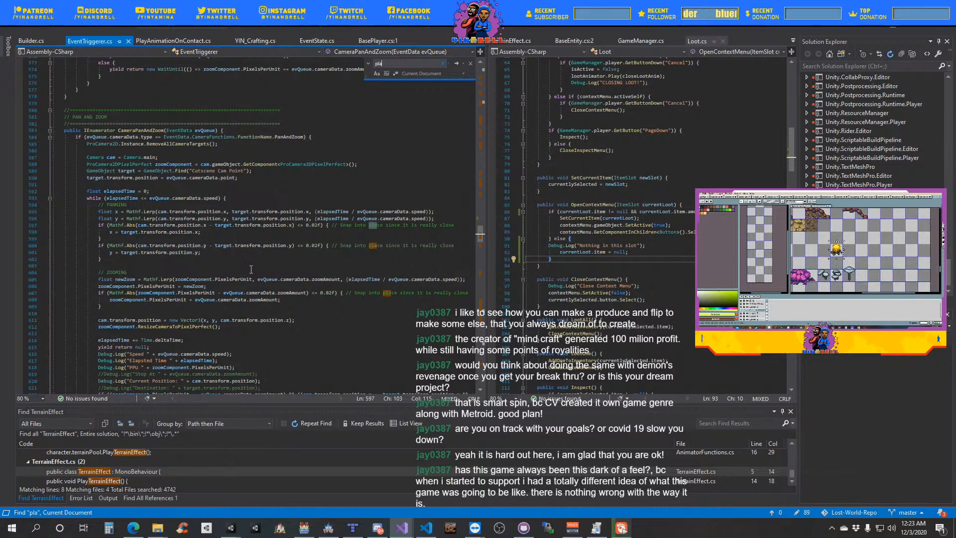
pyautogui.write('yanimation')
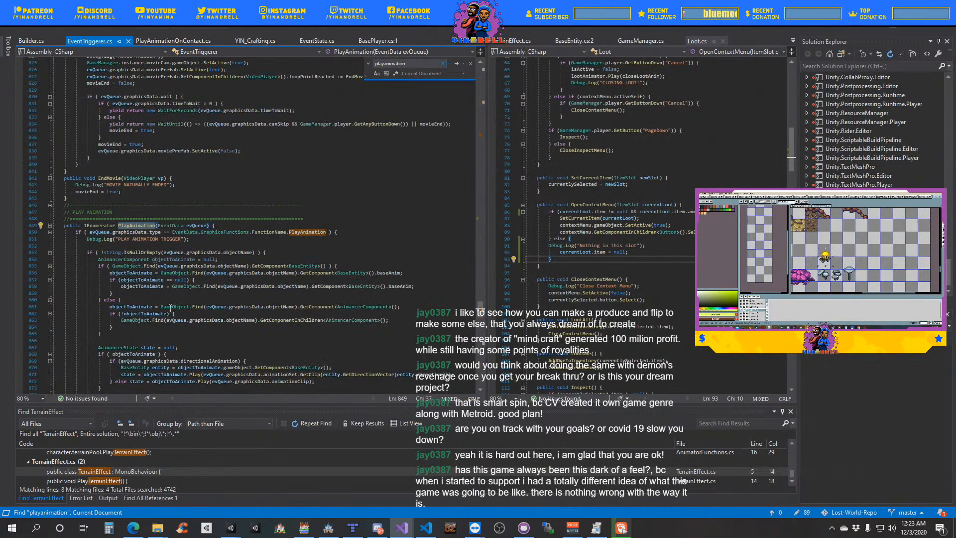
pyautogui.scroll(-1, 230, 293)
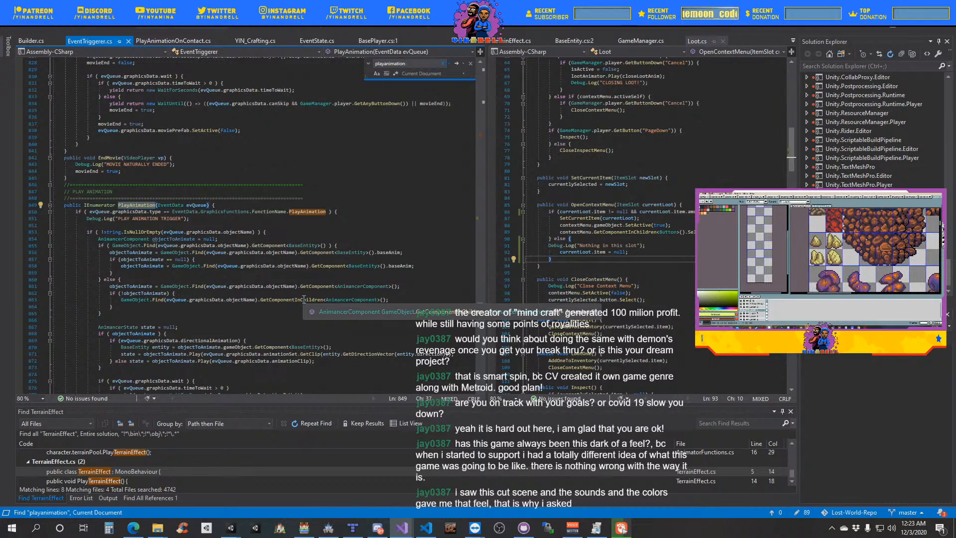
pyautogui.scroll(-2, 303, 300)
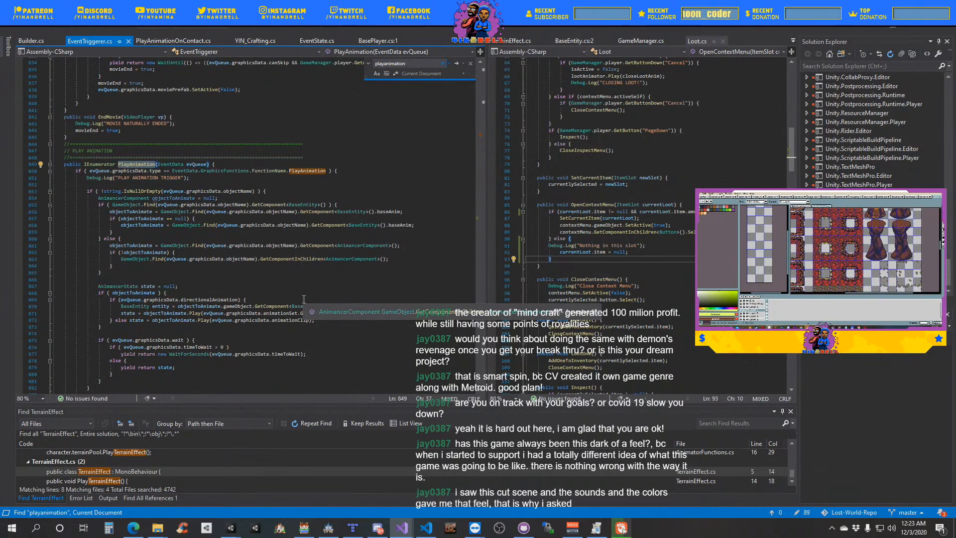
pyautogui.scroll(-3, 303, 302)
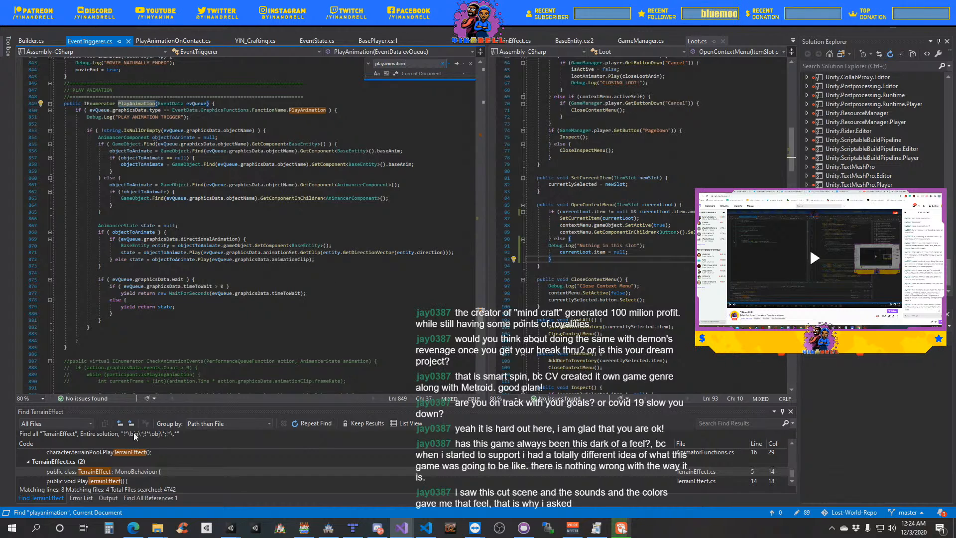
# - Return to the Lost-World-Repo project in Unity and advance the dialogue to Uzu's "I'm not eating that!" line
pyautogui.moveTo(247, 518)
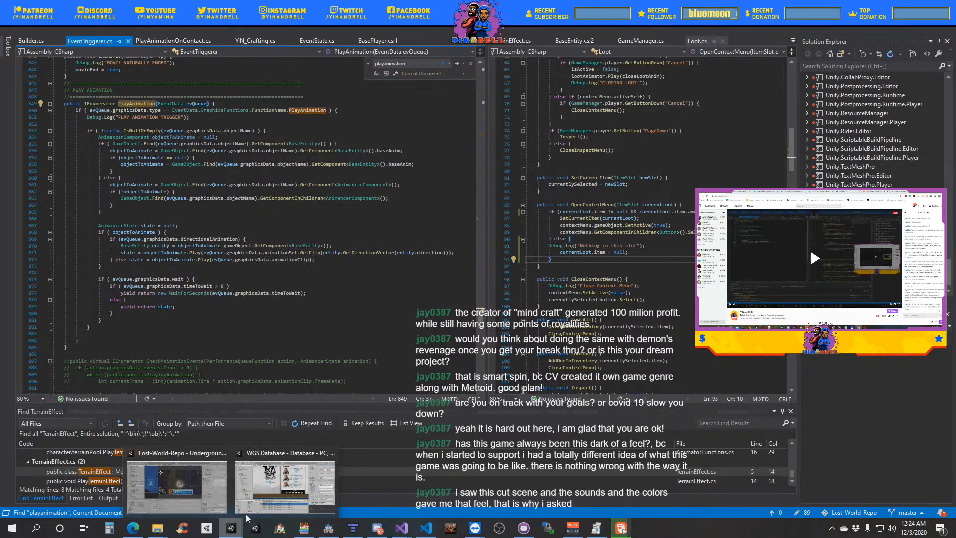
pyautogui.click(177, 486)
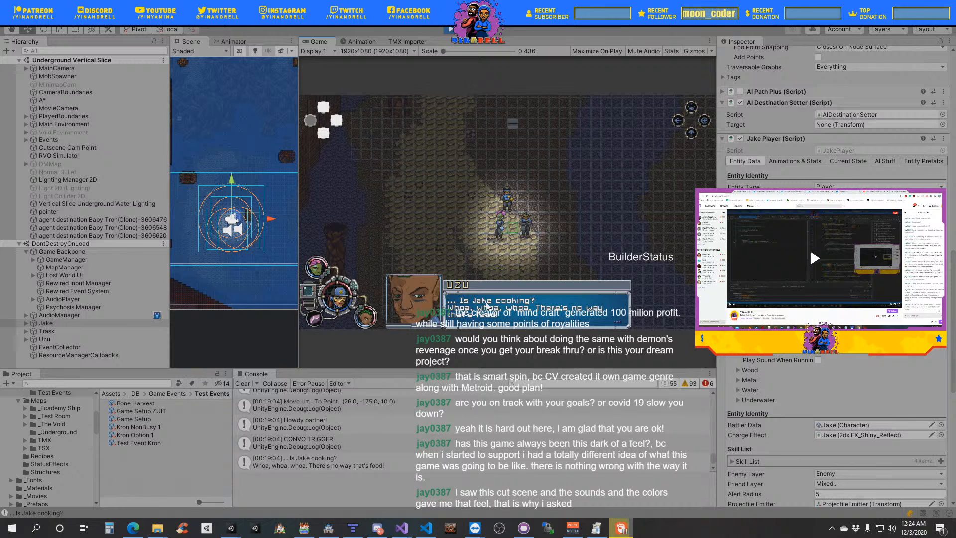
pyautogui.click(600, 327)
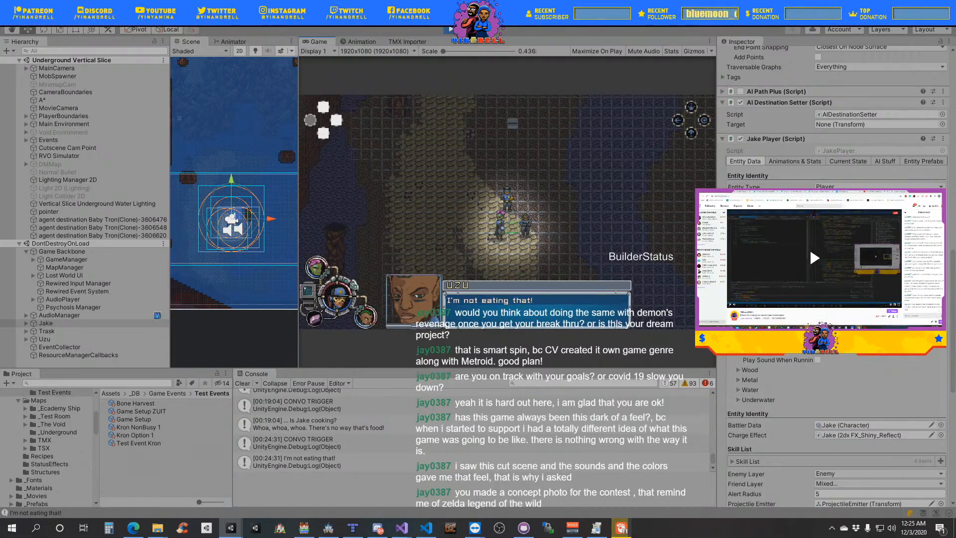
# - Switch to Tiled and look over the whole layout of Open Underground Map 1
pyautogui.click(352, 527)
pyautogui.keyDown('ctrl'); pyautogui.scroll(-4, 503, 384); pyautogui.keyUp('ctrl')
pyautogui.moveTo(503, 388); pyautogui.dragTo(468, 468, button='middle')
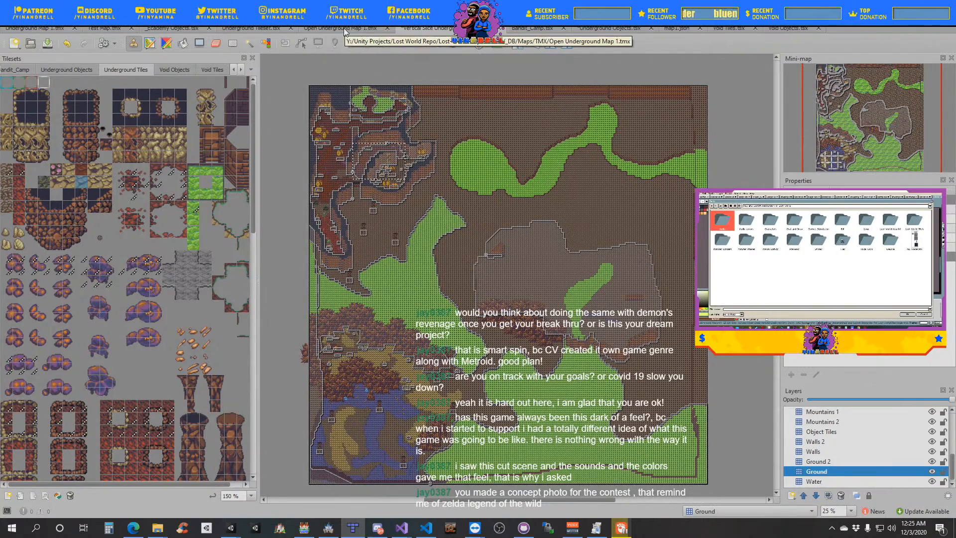
pyautogui.keyDown('ctrl'); pyautogui.scroll(-6, 464, 356); pyautogui.keyUp('ctrl')
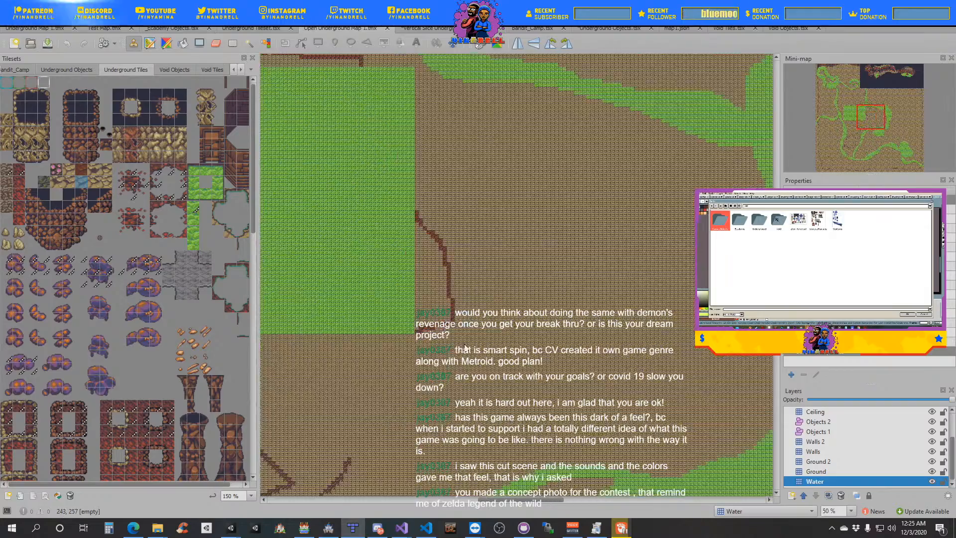
pyautogui.keyDown('ctrl'); pyautogui.scroll(4, 460, 371); pyautogui.keyUp('ctrl')
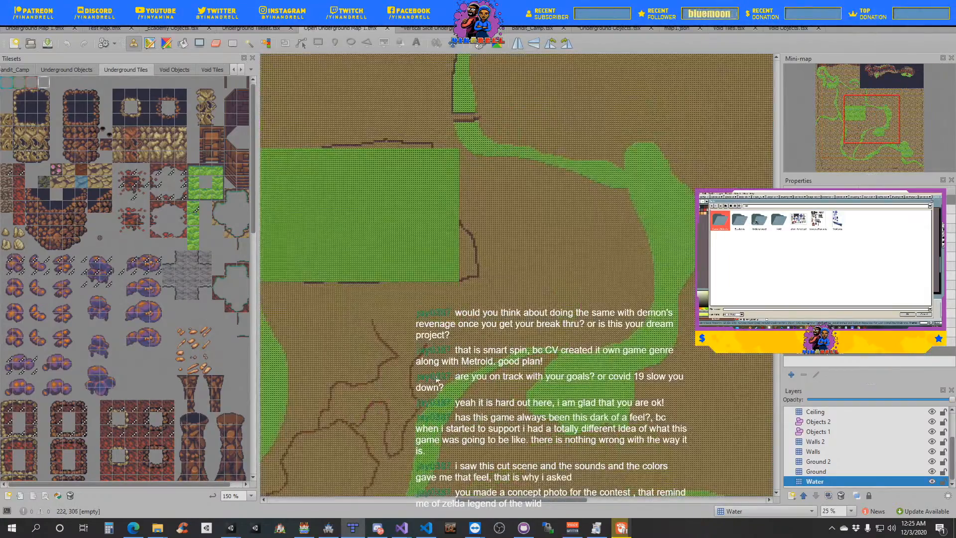
pyautogui.keyDown('ctrl'); pyautogui.scroll(-1, 585, 409); pyautogui.keyUp('ctrl')
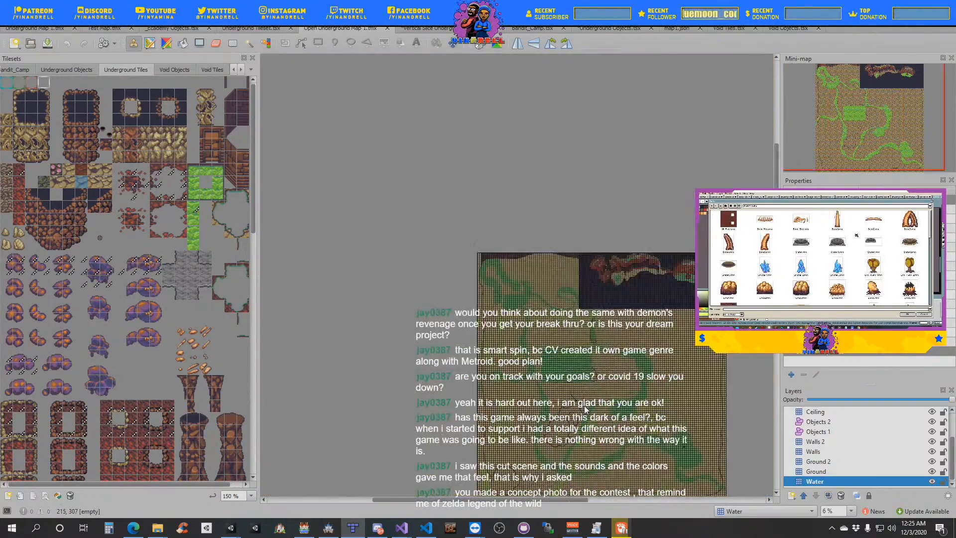
pyautogui.moveTo(593, 424); pyautogui.dragTo(498, 396, button='middle')
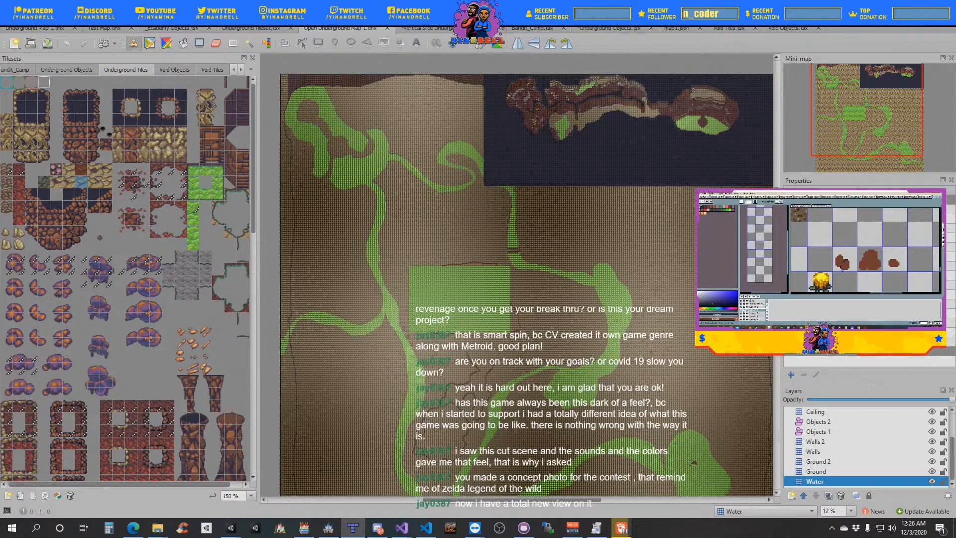
# - Open the Vertical Slice Underground map and examine its sandy clearing and water area up close
pyautogui.click(445, 30)
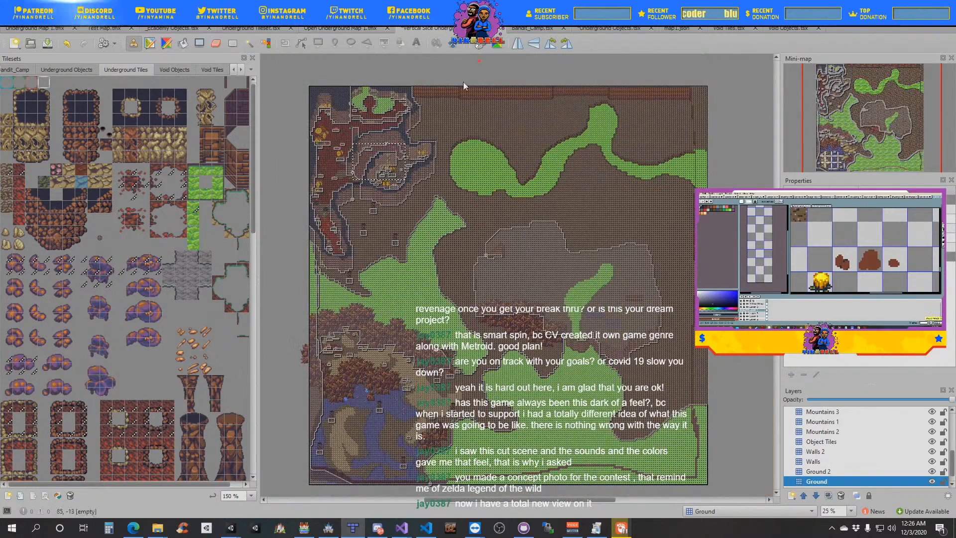
pyautogui.keyDown('ctrl'); pyautogui.scroll(4, 348, 199); pyautogui.keyUp('ctrl')
pyautogui.moveTo(349, 199); pyautogui.dragTo(492, 479, button='middle')
pyautogui.moveTo(543, 316); pyautogui.dragTo(544, 229, button='middle')
pyautogui.moveTo(555, 319); pyautogui.dragTo(605, 164, button='middle')
pyautogui.moveTo(612, 414); pyautogui.dragTo(509, 145, button='middle')
pyautogui.keyDown('ctrl'); pyautogui.scroll(1, 561, 352); pyautogui.keyUp('ctrl')
pyautogui.moveTo(562, 352); pyautogui.dragTo(553, 144, button='middle')
pyautogui.moveTo(553, 324); pyautogui.dragTo(572, 147, button='middle')
pyautogui.moveTo(518, 423); pyautogui.dragTo(553, 120, button='middle')
pyautogui.moveTo(580, 455); pyautogui.dragTo(533, 260, button='middle')
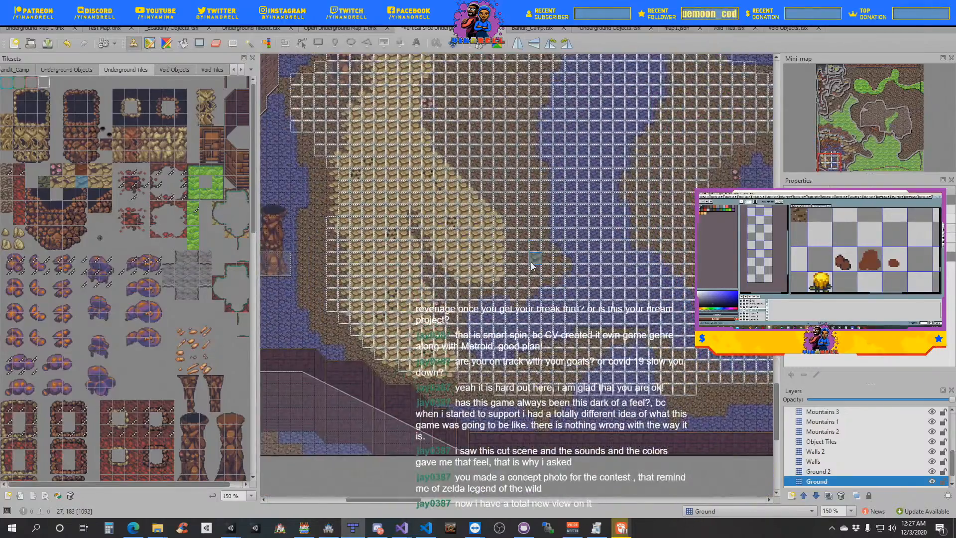
pyautogui.keyDown('ctrl'); pyautogui.scroll(-4, 535, 259); pyautogui.keyUp('ctrl')
pyautogui.keyDown('ctrl'); pyautogui.scroll(2, 563, 202); pyautogui.keyUp('ctrl')
pyautogui.keyDown('ctrl'); pyautogui.scroll(2, 560, 234); pyautogui.keyUp('ctrl')
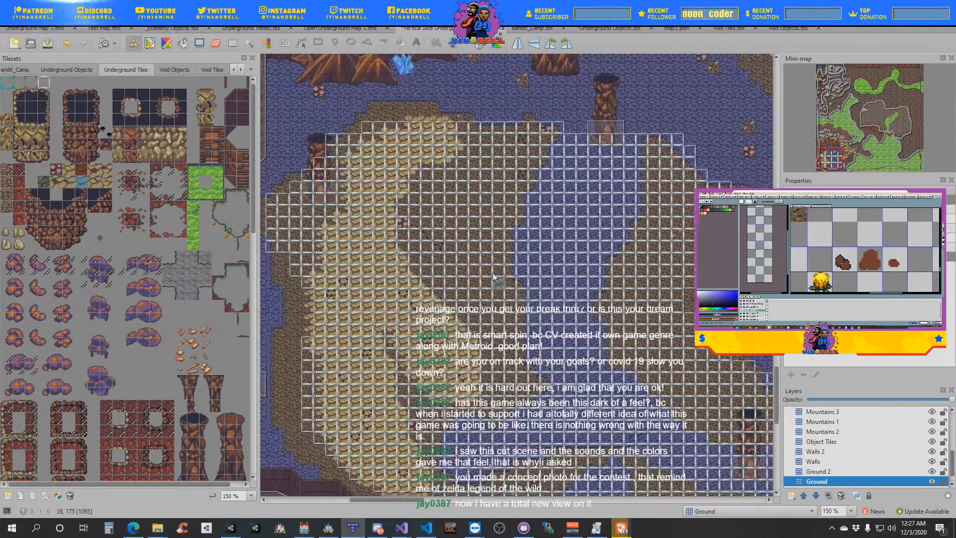
pyautogui.moveTo(503, 209); pyautogui.dragTo(456, 263, button='middle')
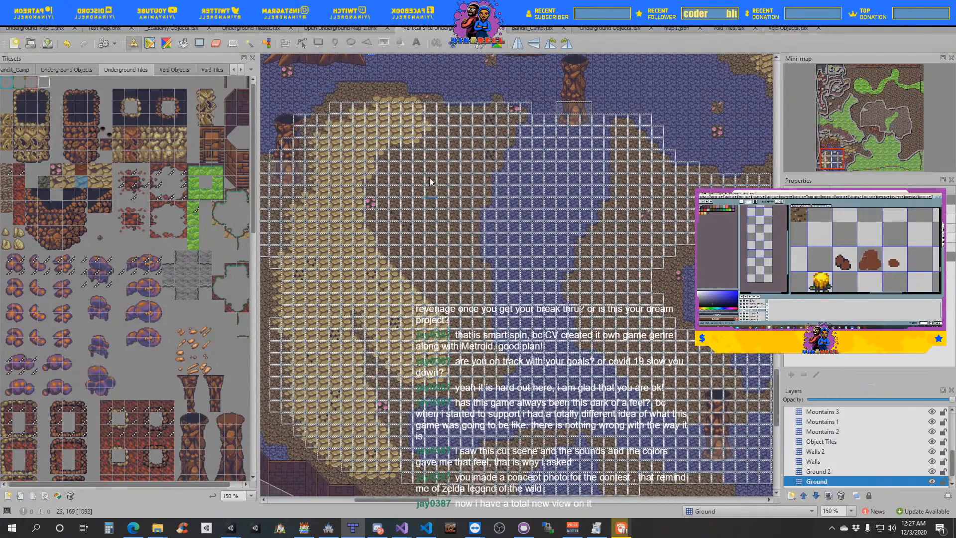
# - Return to Unity, advance the cutscene dialogue to Jake's "Look kiddos" line and widen the Console
pyautogui.hotkey('alt', 'Tab')
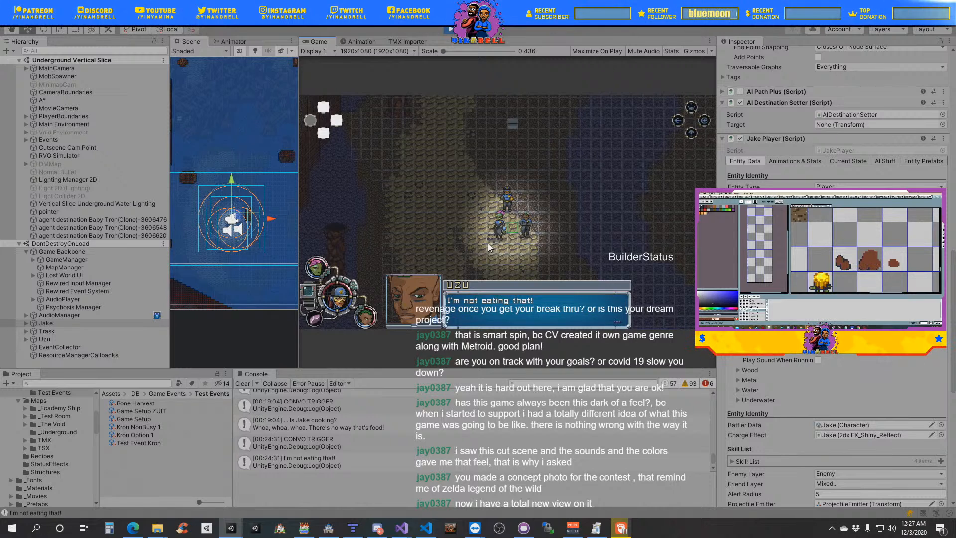
pyautogui.press('space')
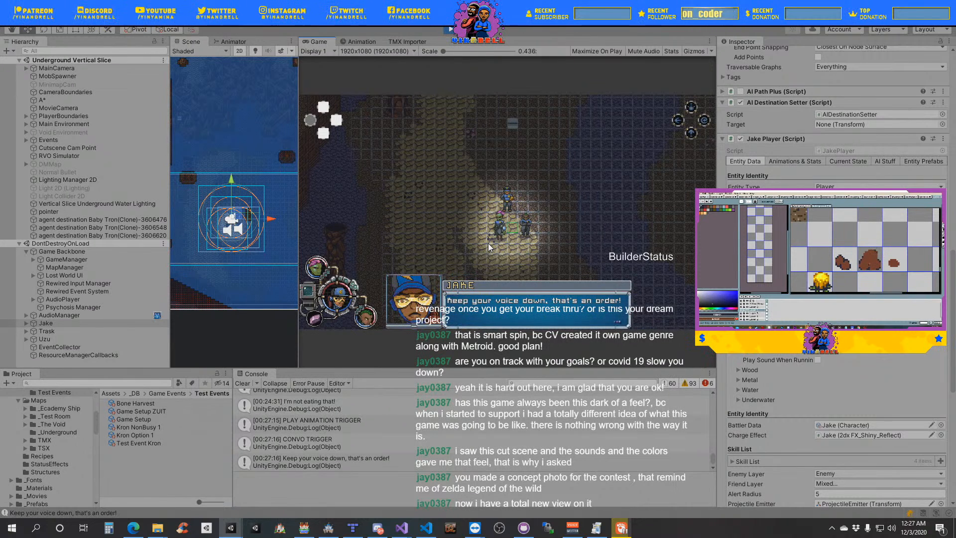
pyautogui.press('space')
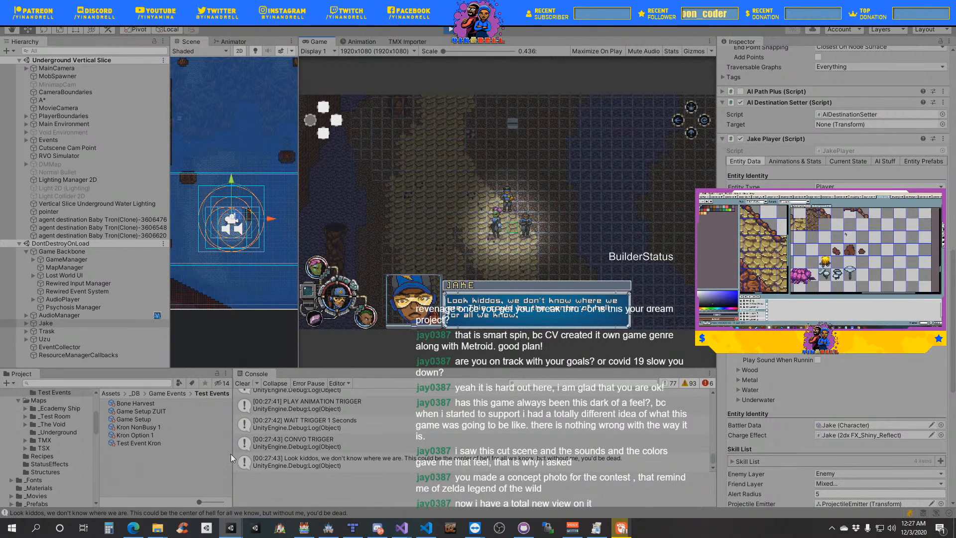
pyautogui.moveTo(232, 454); pyautogui.dragTo(191, 452)
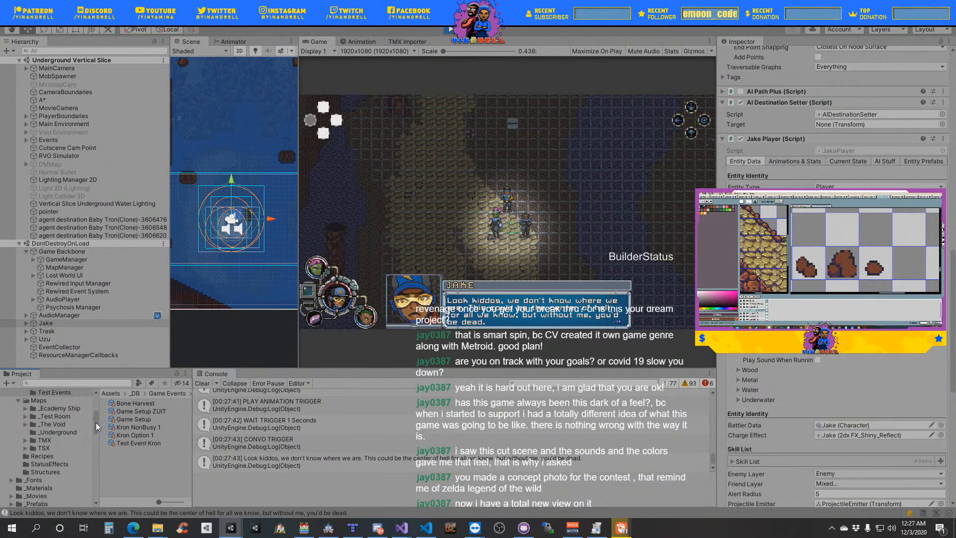
# - Collapse the Game Events project folder and set the AudioManager's Master Playlist Volume to -20 dB
pyautogui.moveTo(96, 422)
pyautogui.mouseDown()
pyautogui.moveTo(95, 407)
pyautogui.moveTo(96, 422)
pyautogui.mouseUp()
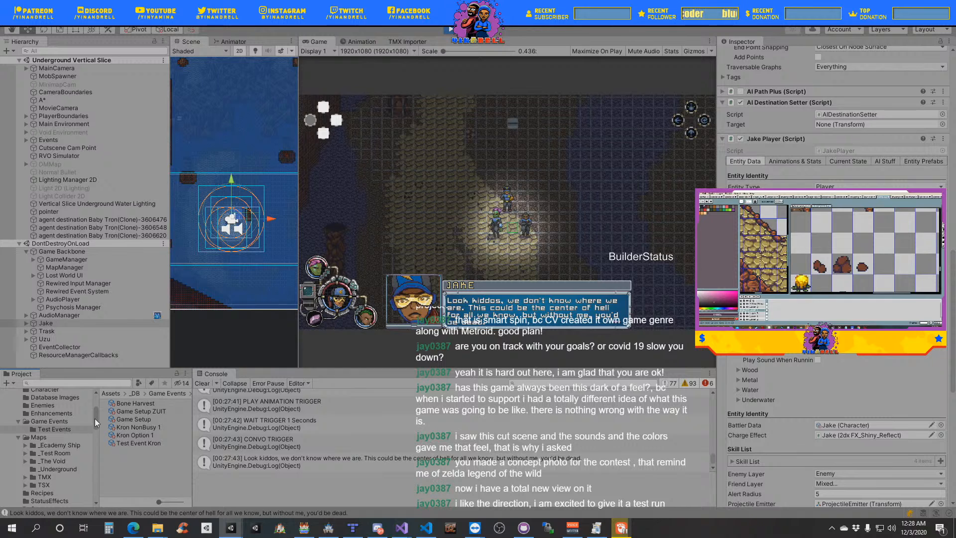
pyautogui.click(18, 422)
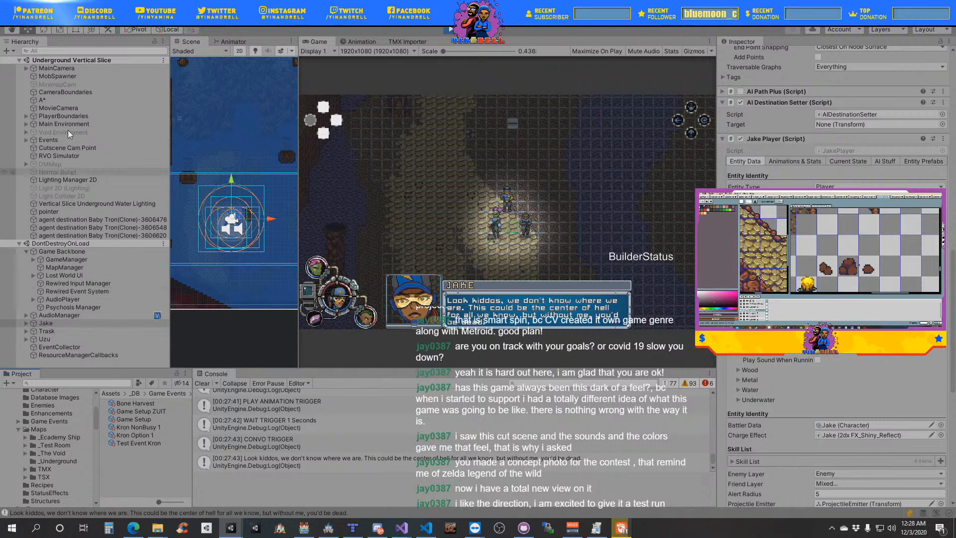
pyautogui.click(71, 317)
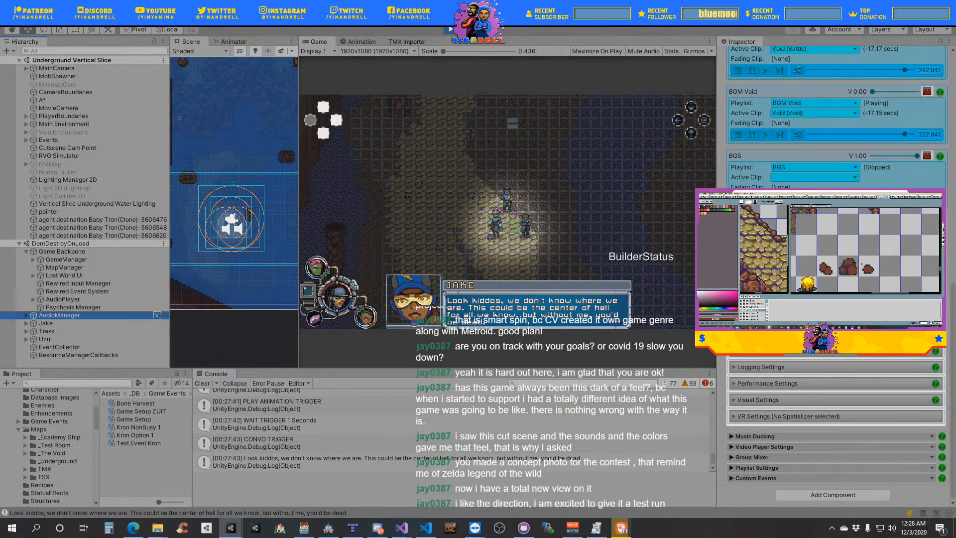
pyautogui.scroll(10, 827, 279)
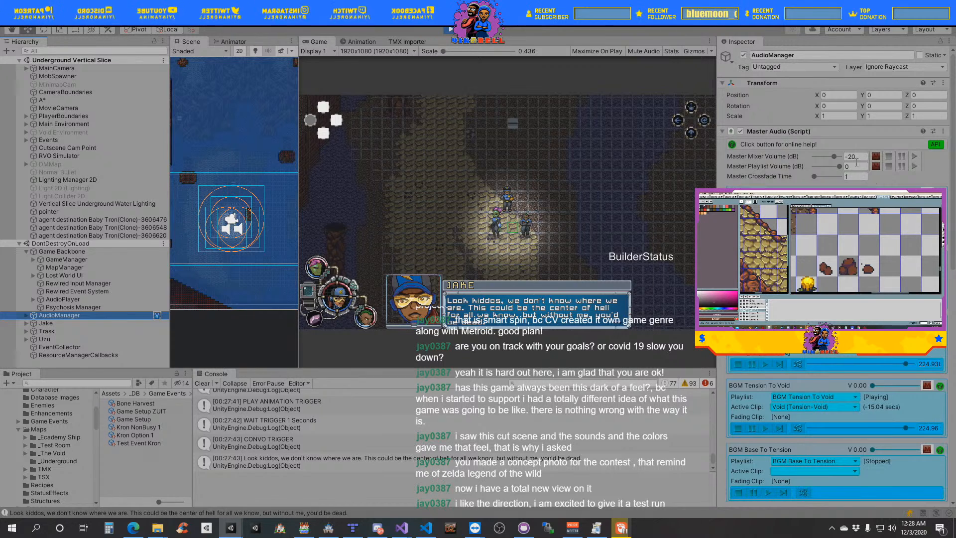
pyautogui.click(850, 167)
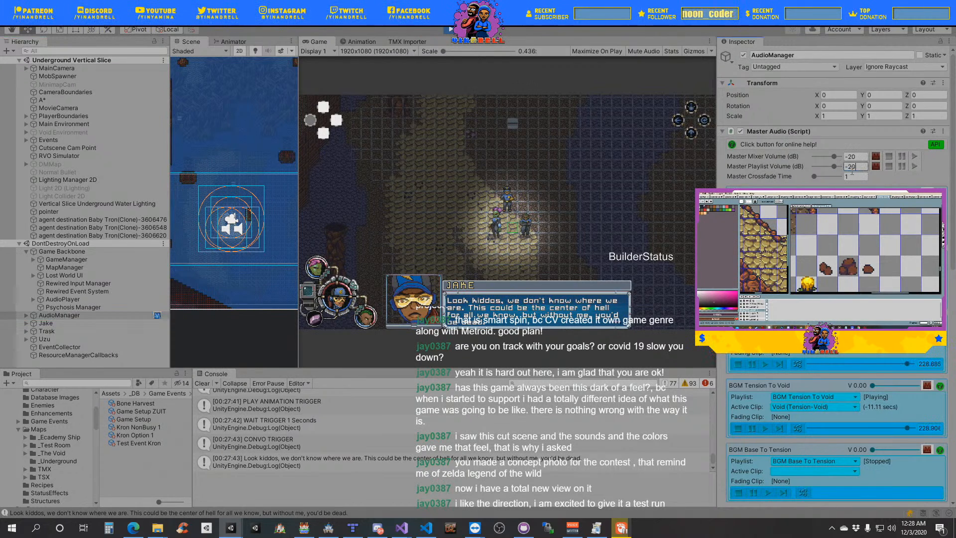
# - Advance the running cutscene dialogue to Jake's "So let's get this straight right now" line
pyautogui.click(597, 251)
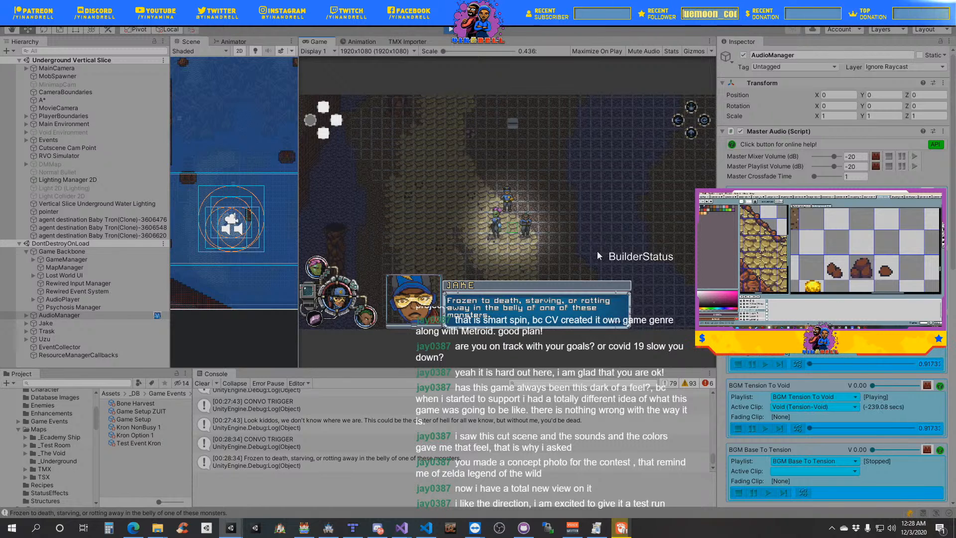
pyautogui.press('space')
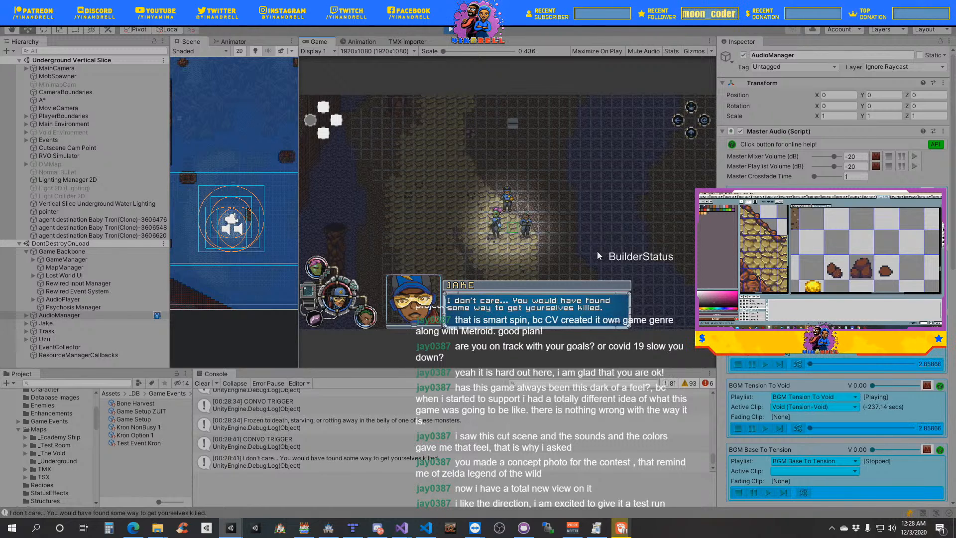
pyautogui.press('space')
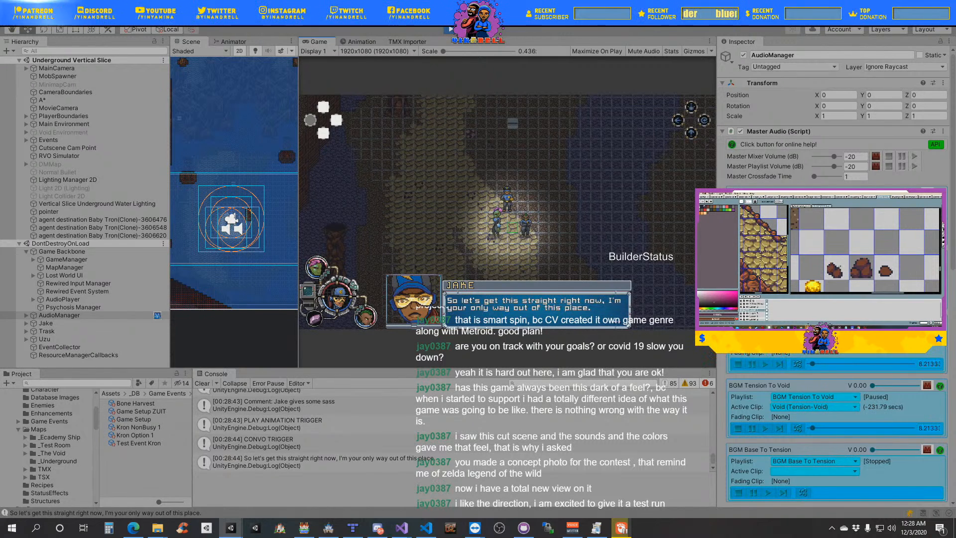
# - Switch to Visual Studio and widen the code pane showing EventTriggerer.cs
pyautogui.hotkey('alt', 'Tab')
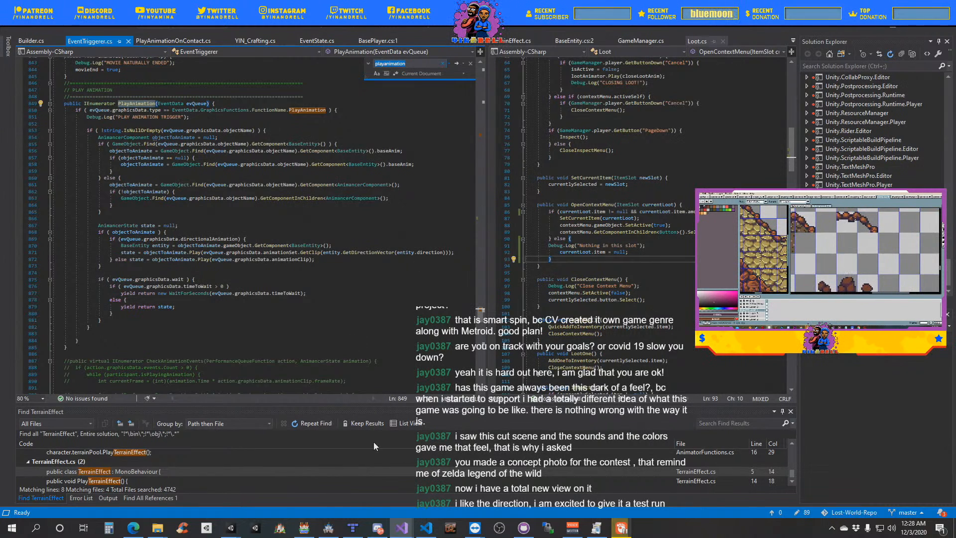
pyautogui.moveTo(487, 203); pyautogui.dragTo(520, 214)
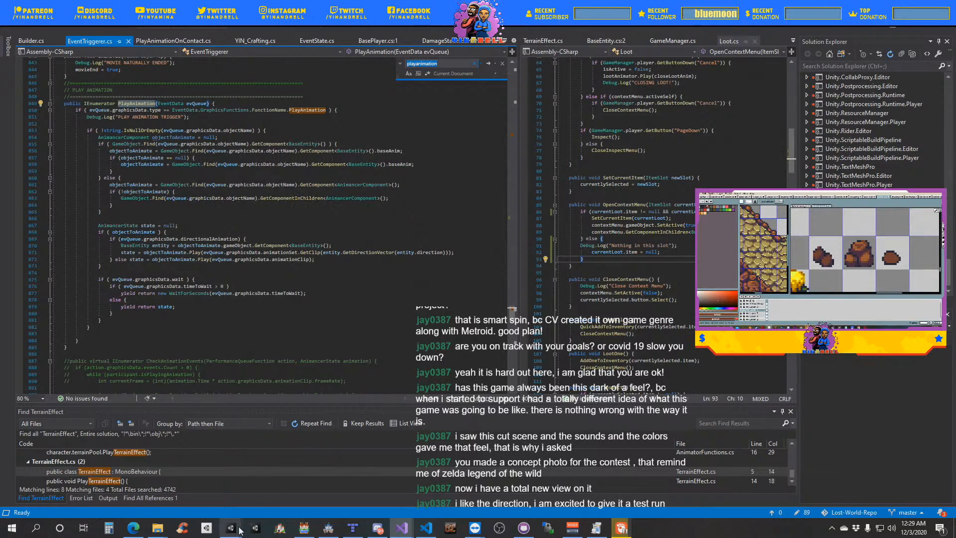
# - Return to the Lost-World-Repo project in Unity, expand Jake in the hierarchy and inspect his States child object
pyautogui.moveTo(231, 528)
pyautogui.click(204, 464)
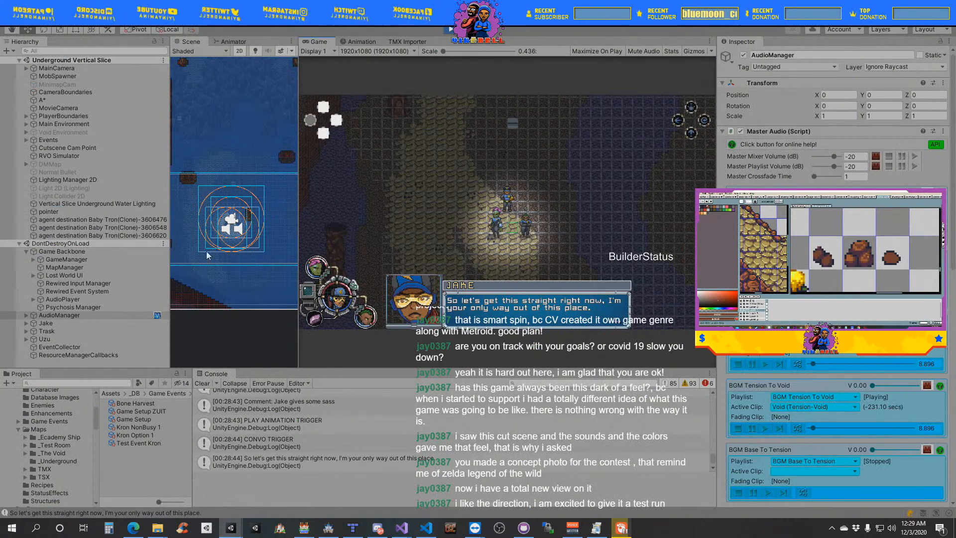
pyautogui.click(63, 324)
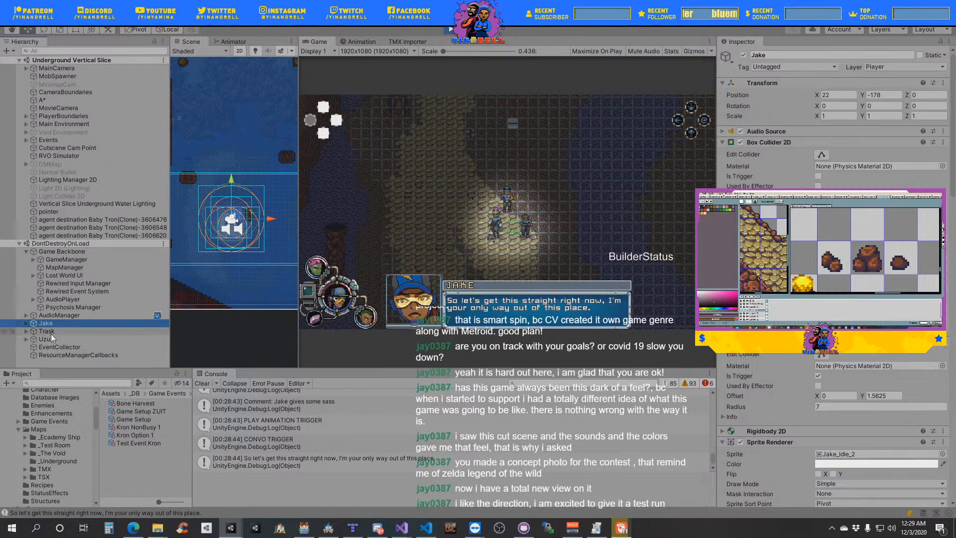
pyautogui.click(26, 324)
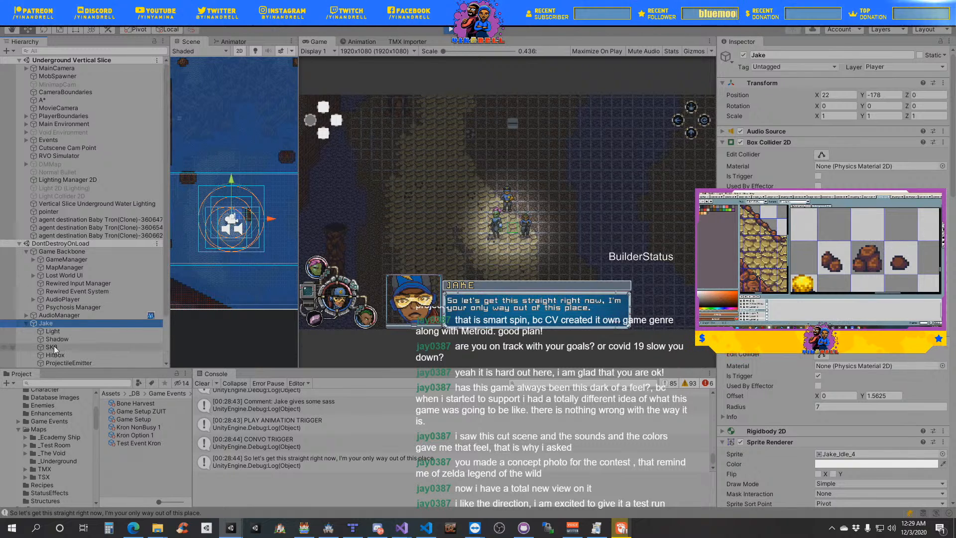
pyautogui.scroll(-3, 74, 335)
pyautogui.click(59, 324)
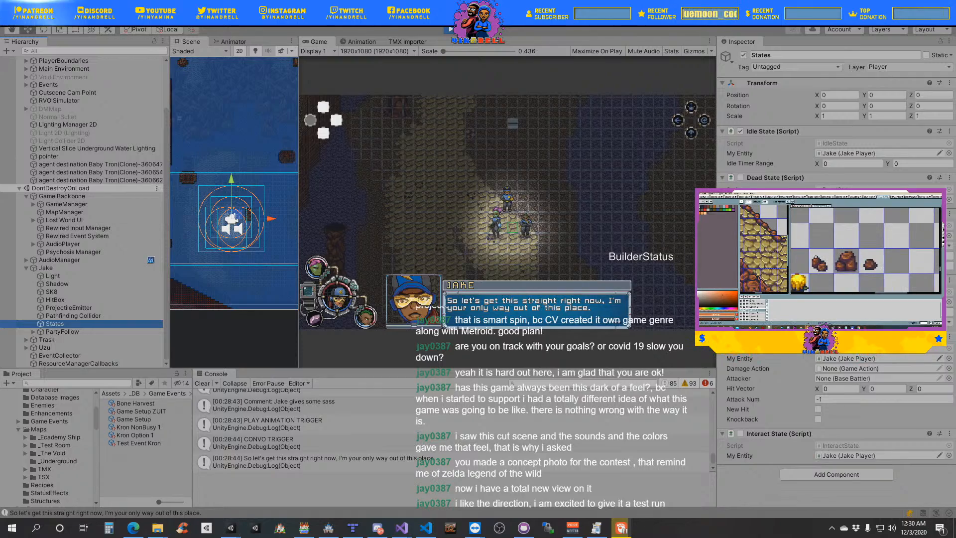
# - Switch back to Visual Studio and go to the beginning of EventTriggerer.cs
pyautogui.press('super+d')
pyautogui.press('super+d')
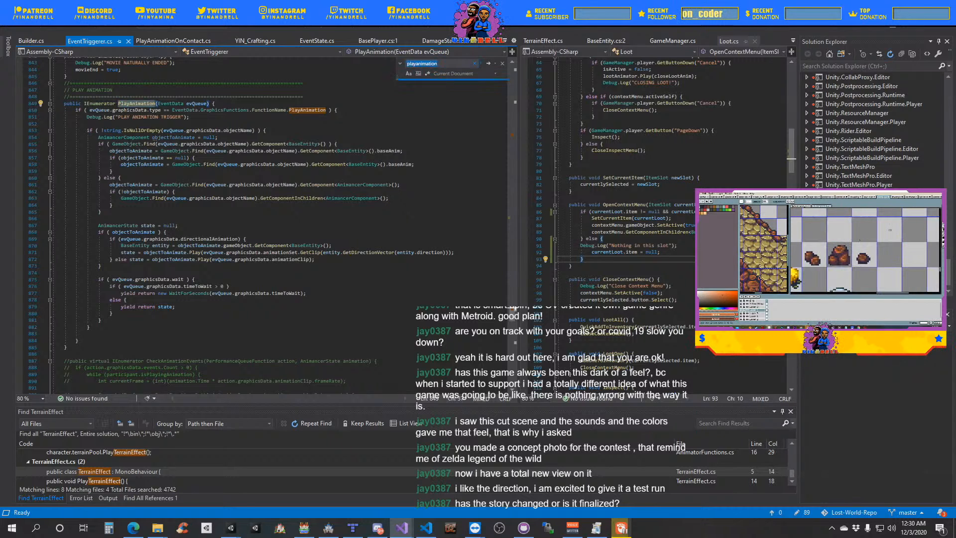
pyautogui.click(402, 528)
pyautogui.scroll(6, 314, 319)
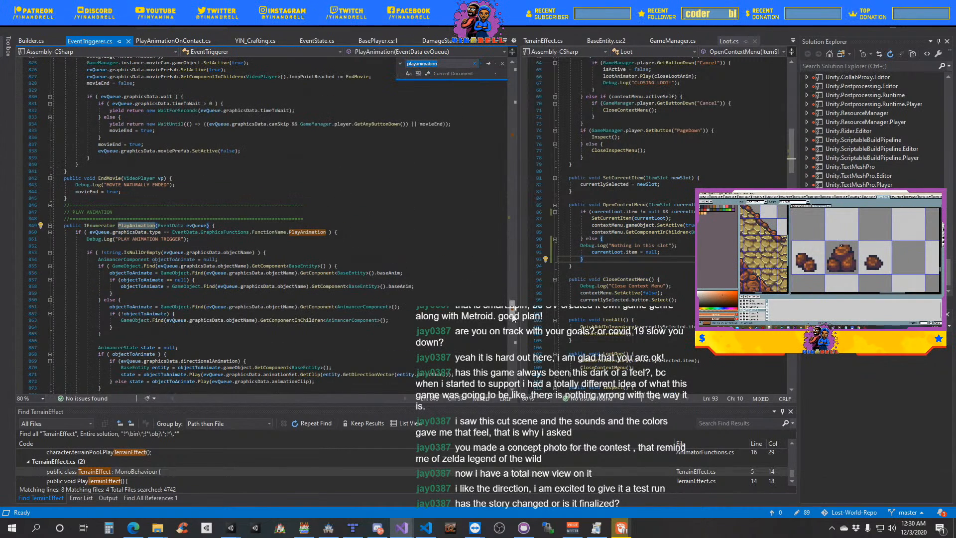
pyautogui.moveTo(513, 269); pyautogui.dragTo(522, 242)
pyautogui.moveTo(534, 103); pyautogui.dragTo(531, 79)
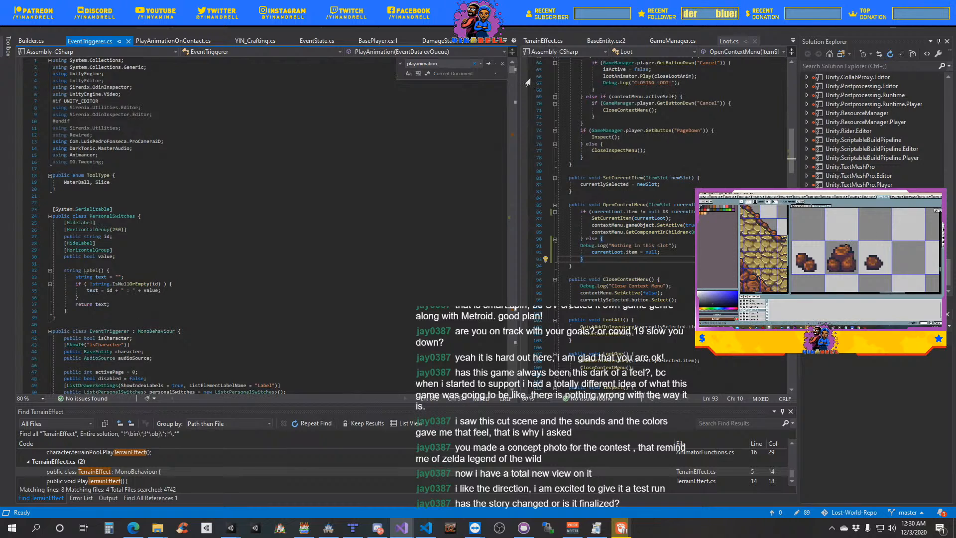
# - Show the InteractState.cs script in the second code pane, alongside EventTriggerer.cs
pyautogui.click(505, 41)
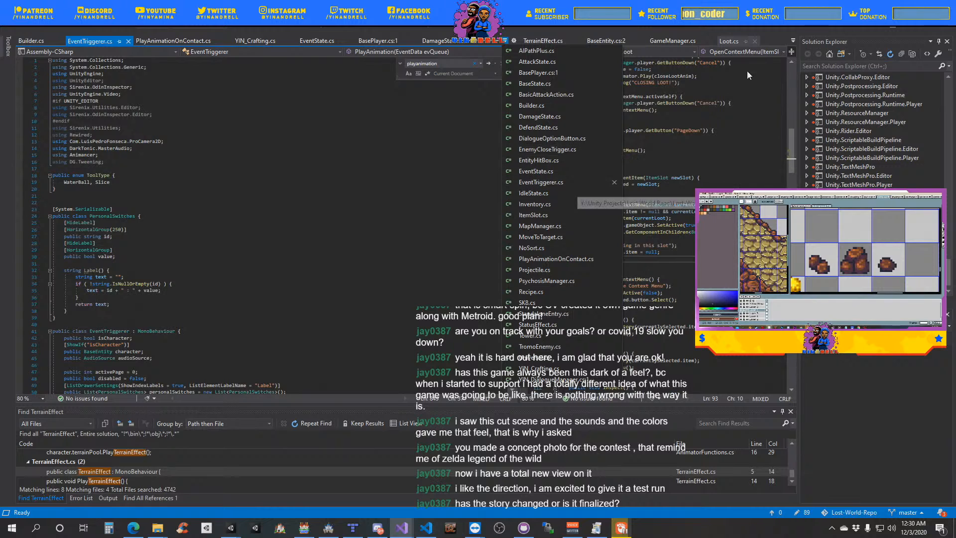
pyautogui.click(793, 41)
pyautogui.click(793, 40)
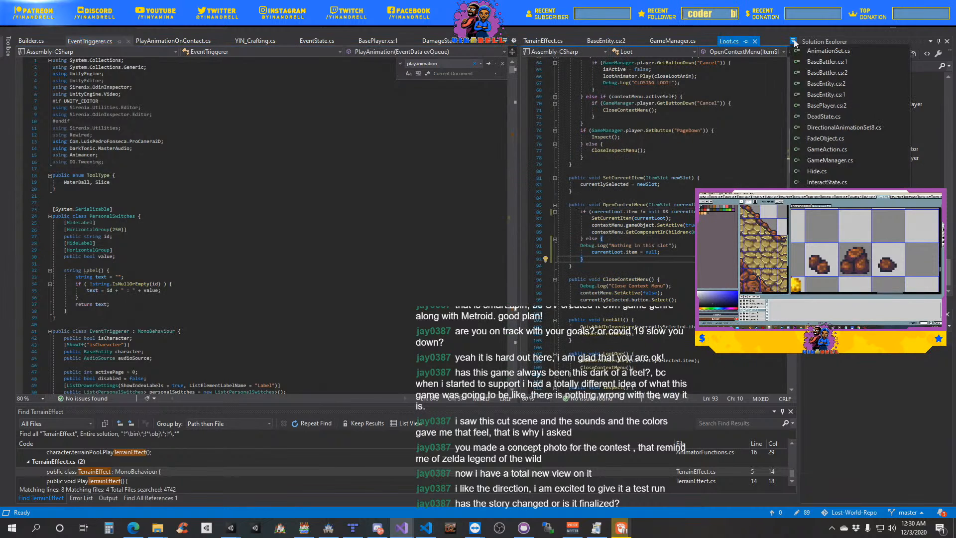
pyautogui.click(827, 182)
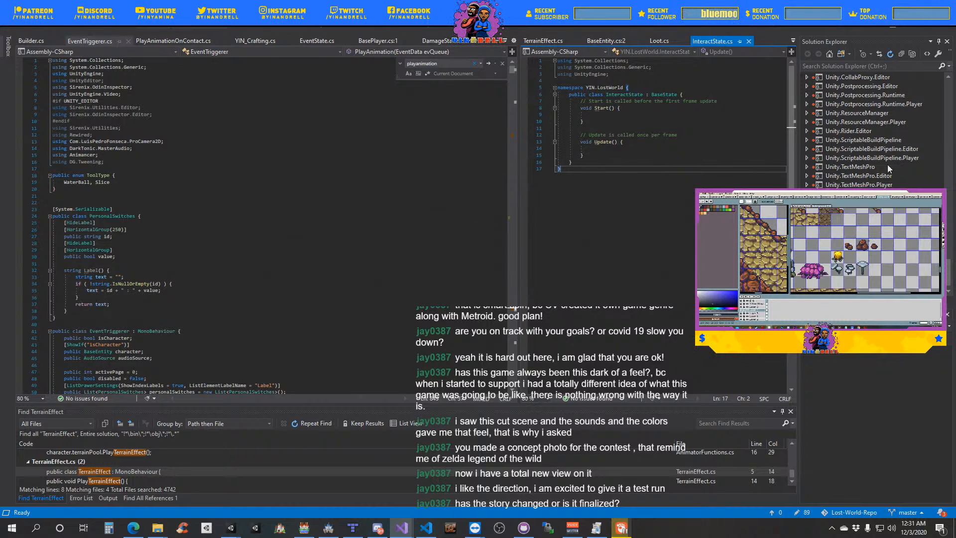
# - Widen the EventTriggerer.cs code pane further and look over its fields and Start method
pyautogui.moveTo(518, 220); pyautogui.dragTo(575, 239)
pyautogui.scroll(-7, 211, 276)
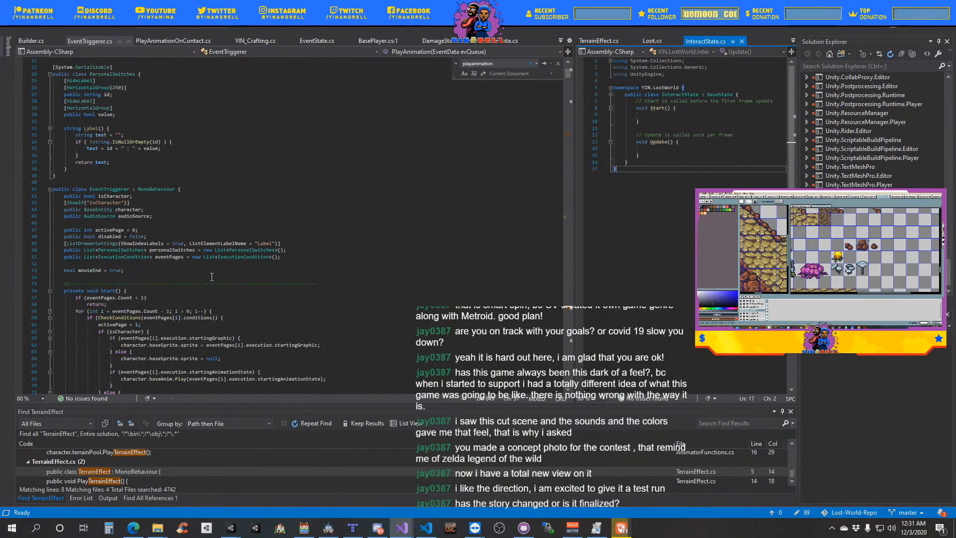
pyautogui.scroll(-7, 211, 277)
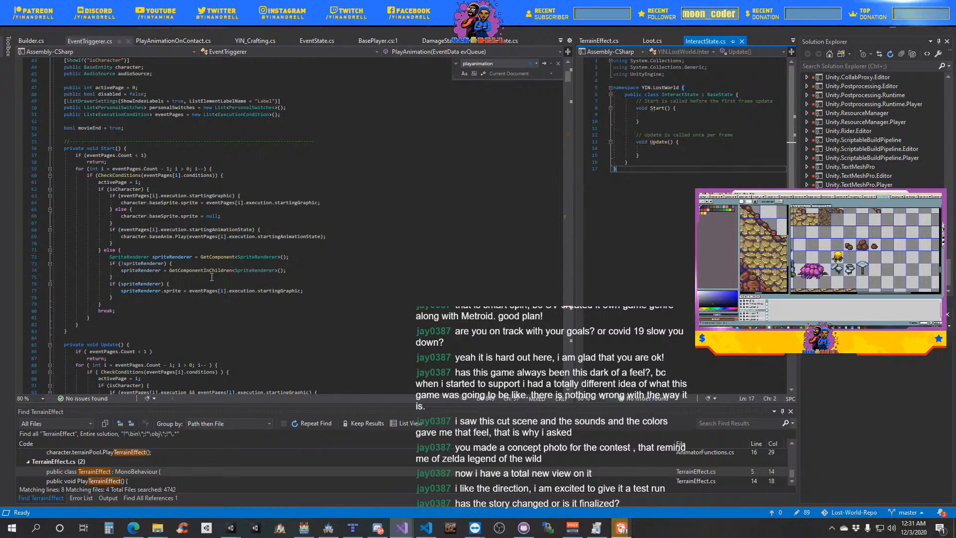
# - Open BasePlayer.cs and examine its player input code, including the event interaction, movement, battle and block handling
pyautogui.click(382, 42)
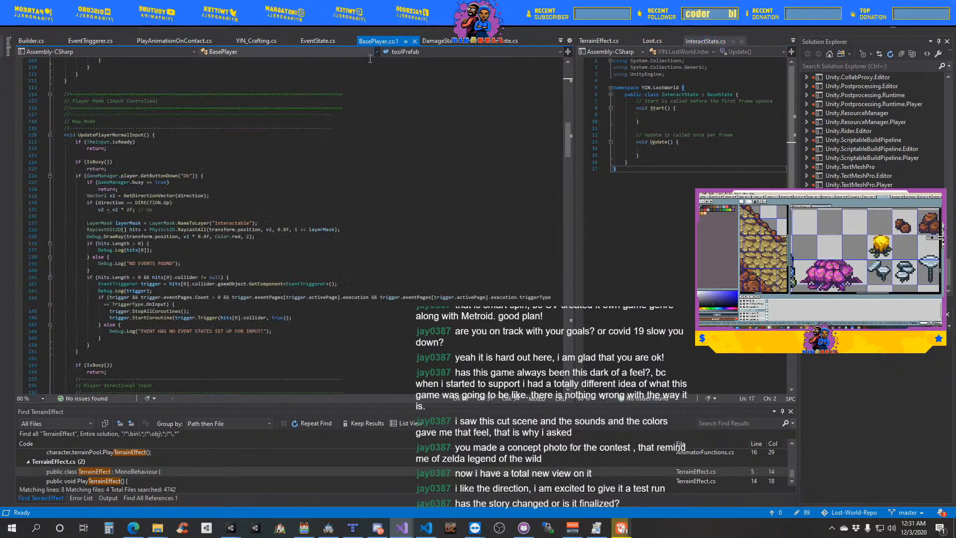
pyautogui.scroll(3, 178, 235)
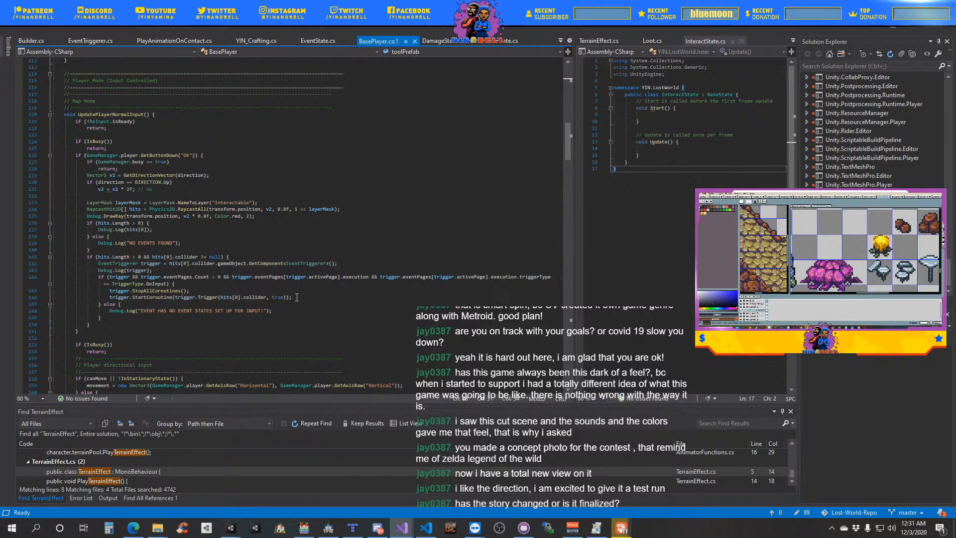
pyautogui.scroll(-20, 281, 296)
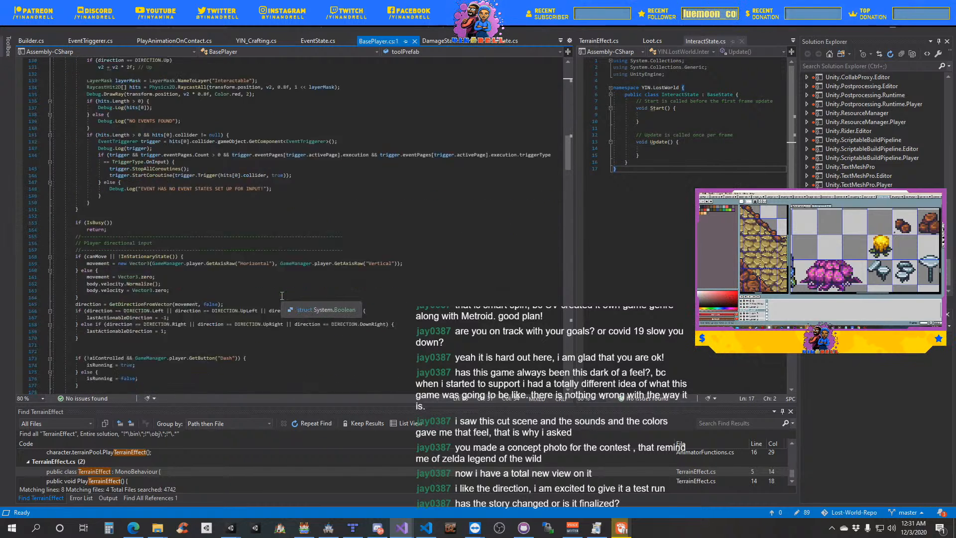
pyautogui.scroll(-10, 282, 297)
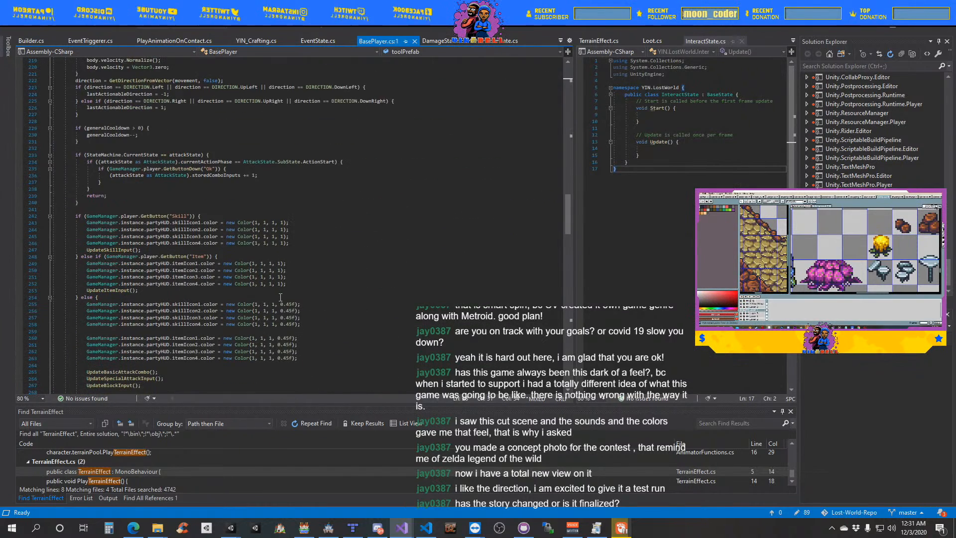
pyautogui.scroll(-12, 280, 297)
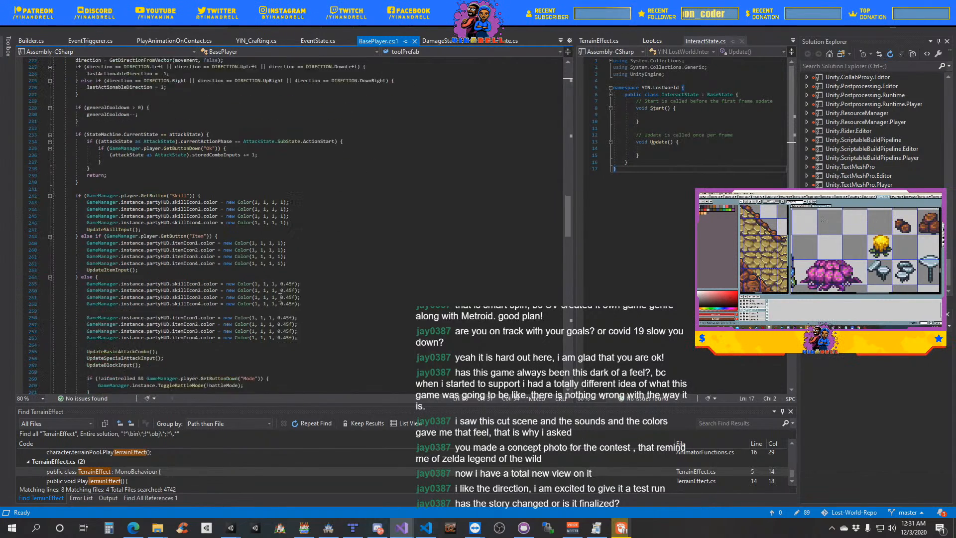
pyautogui.scroll(-2, 280, 297)
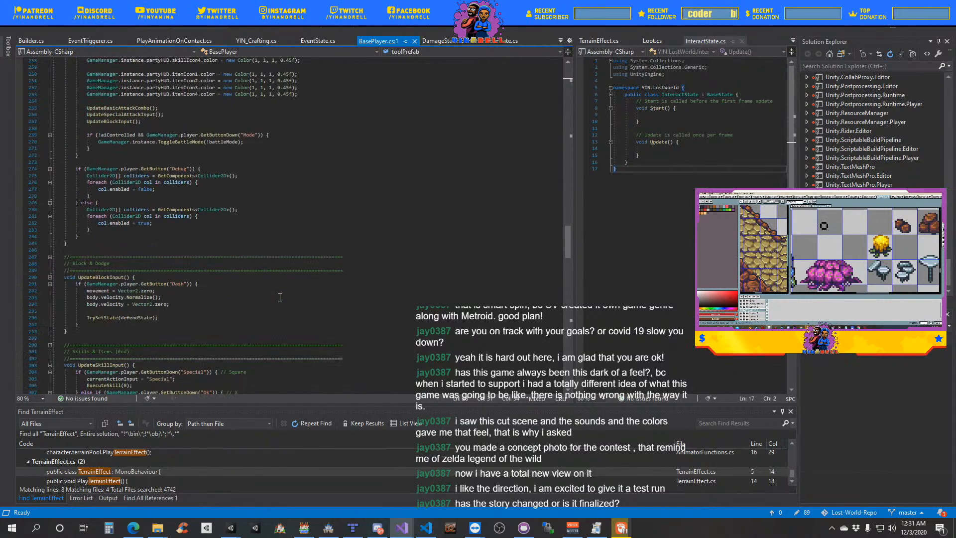
pyautogui.scroll(8, 280, 297)
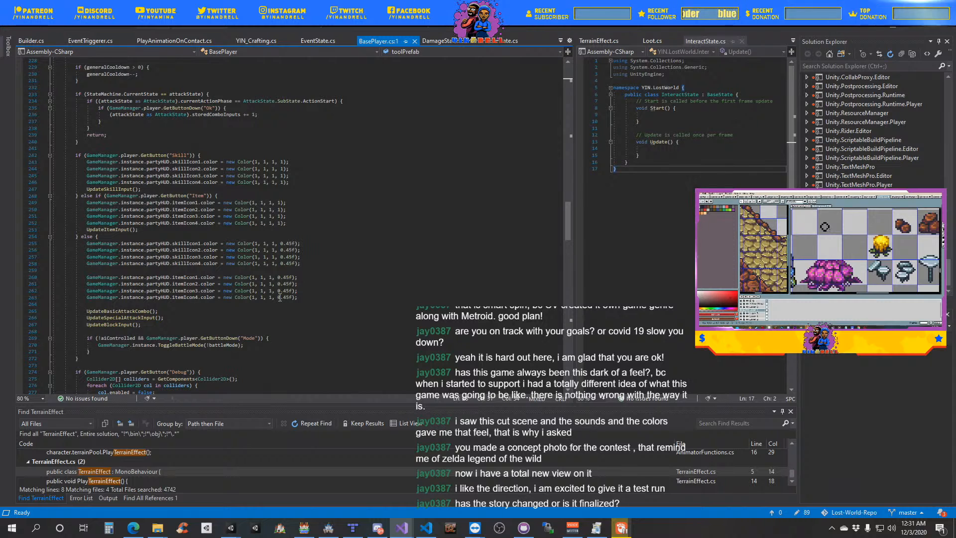
pyautogui.scroll(8, 280, 298)
pyautogui.scroll(19, 280, 298)
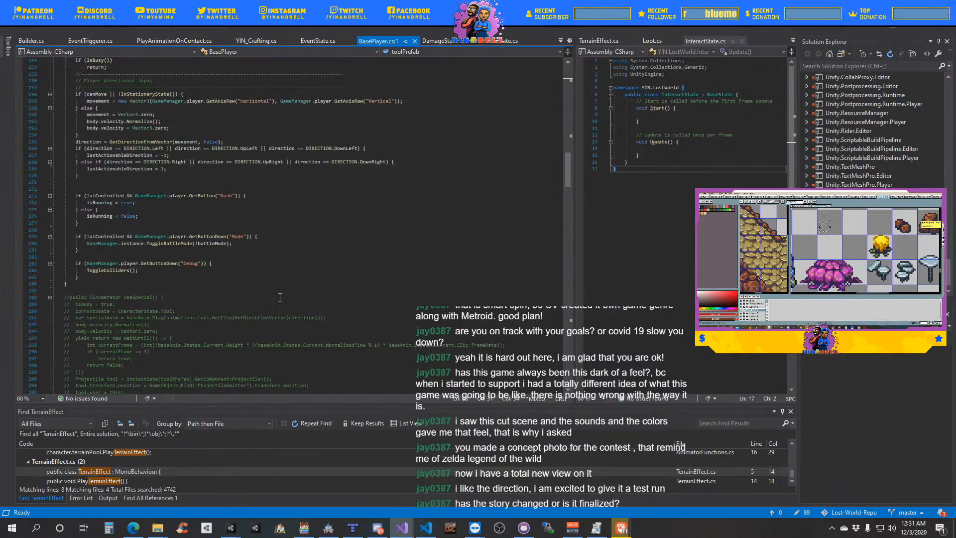
pyautogui.scroll(3, 280, 298)
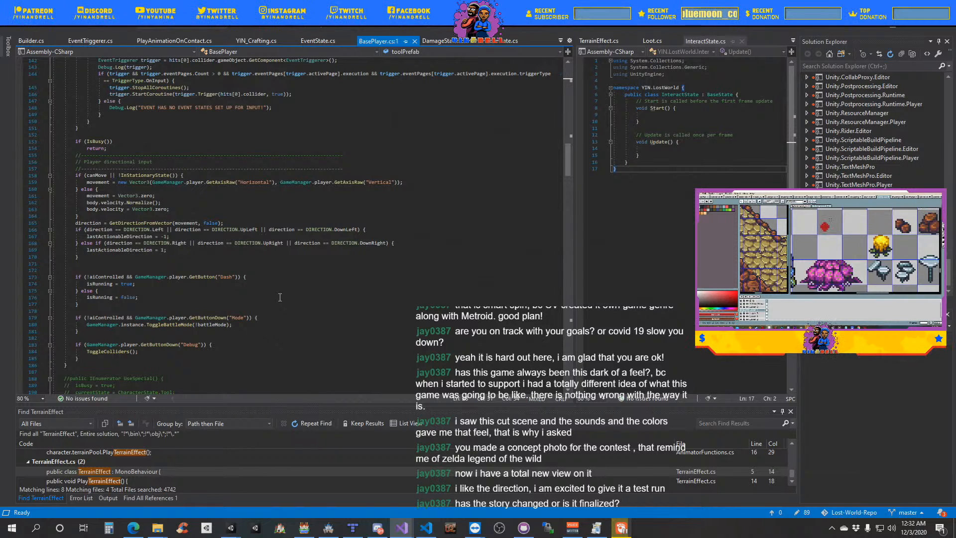
pyautogui.scroll(7, 280, 297)
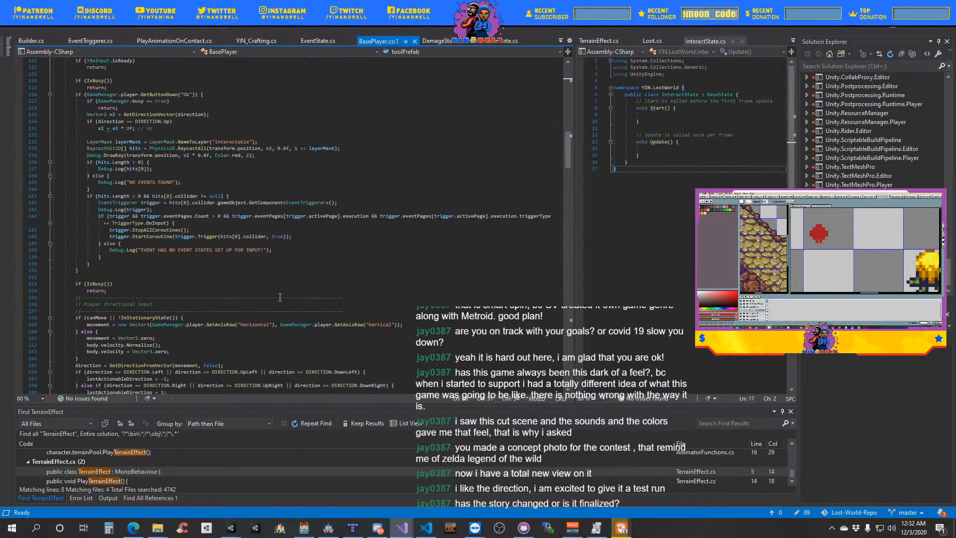
# - Go to the definition of the Trigger method that UpdatePlayerNormalInput starts as a coroutine
pyautogui.moveTo(137, 230)
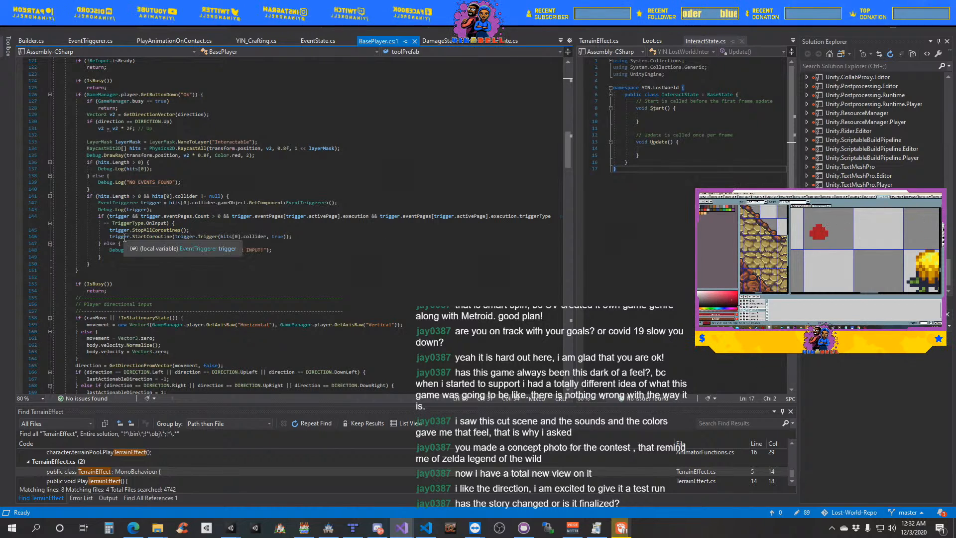
pyautogui.click(208, 237)
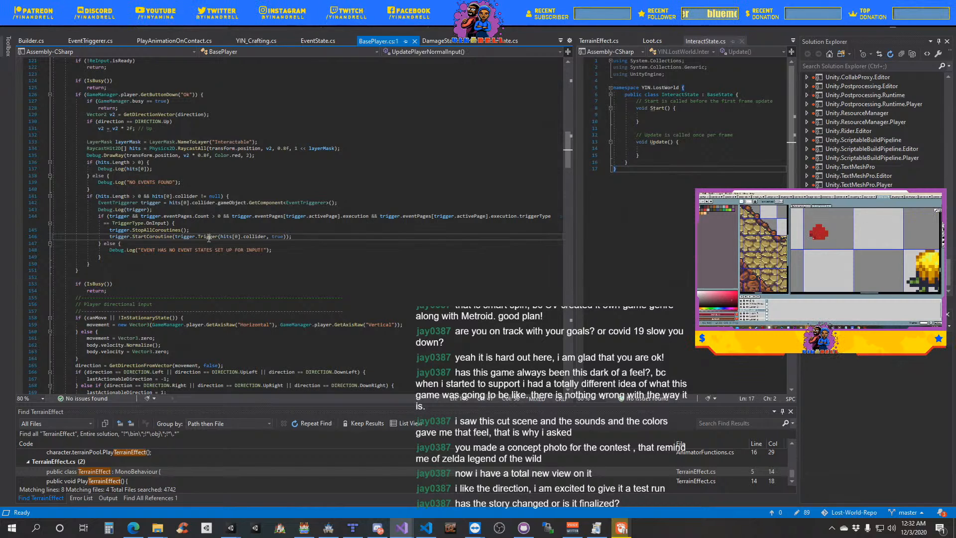
pyautogui.rightClick(209, 237)
pyautogui.click(247, 293)
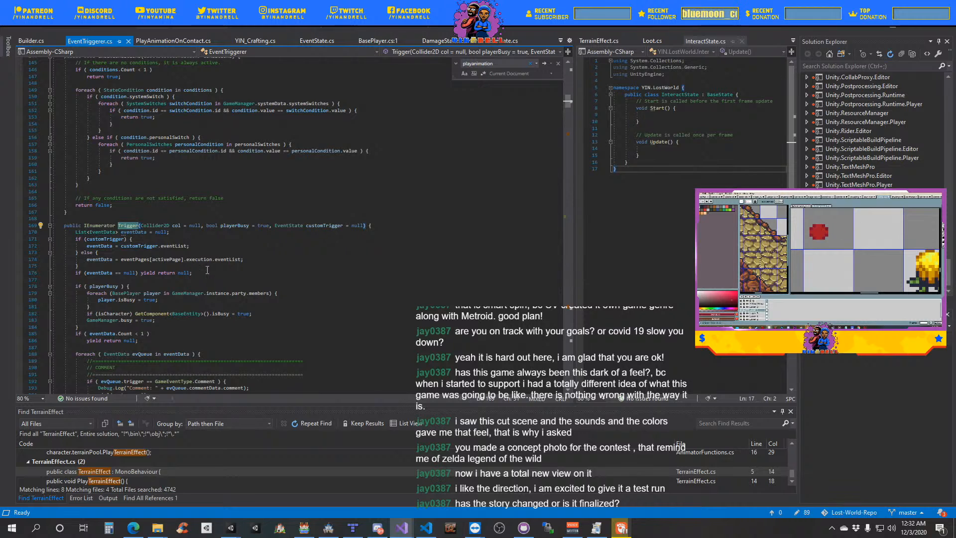
# - Add player.TrySetState(player.interactState); below player.isBusy = true in the party members loop of the Trigger coroutine
pyautogui.scroll(-1, 165, 273)
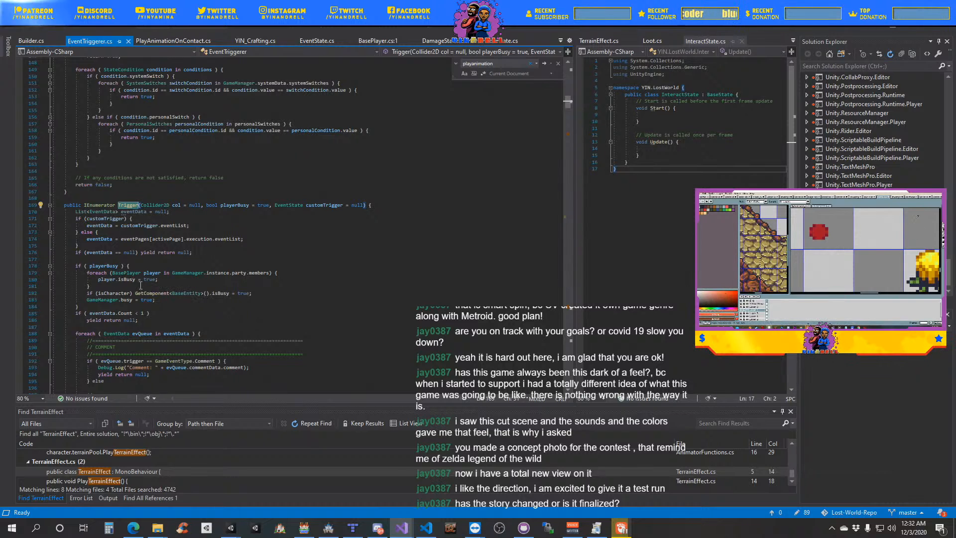
pyautogui.click(172, 281)
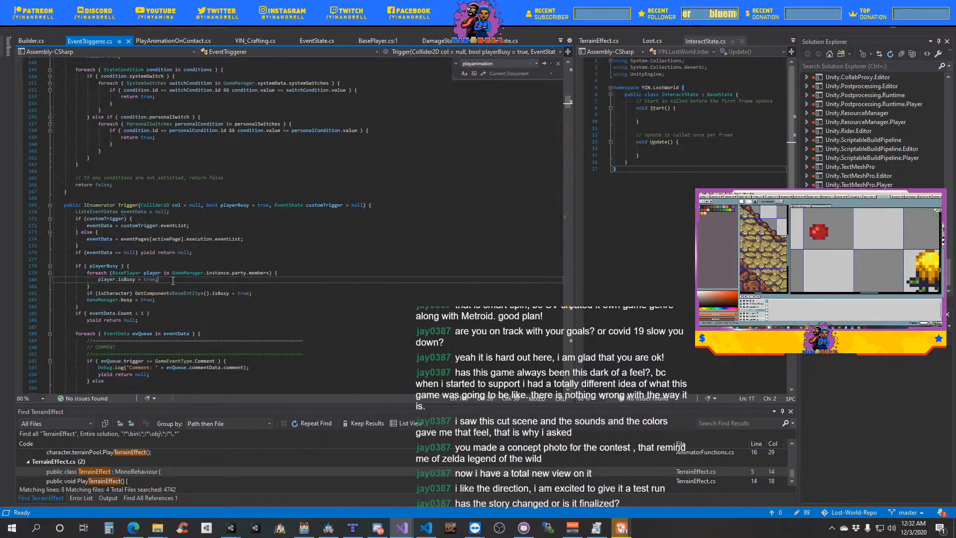
pyautogui.press('Return')
pyautogui.write('playe')
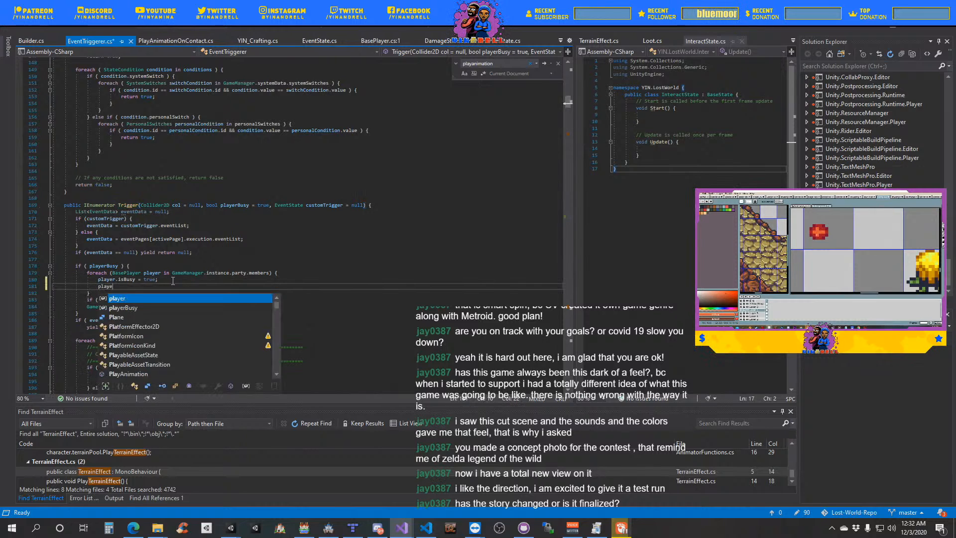
pyautogui.write('r.Tr')
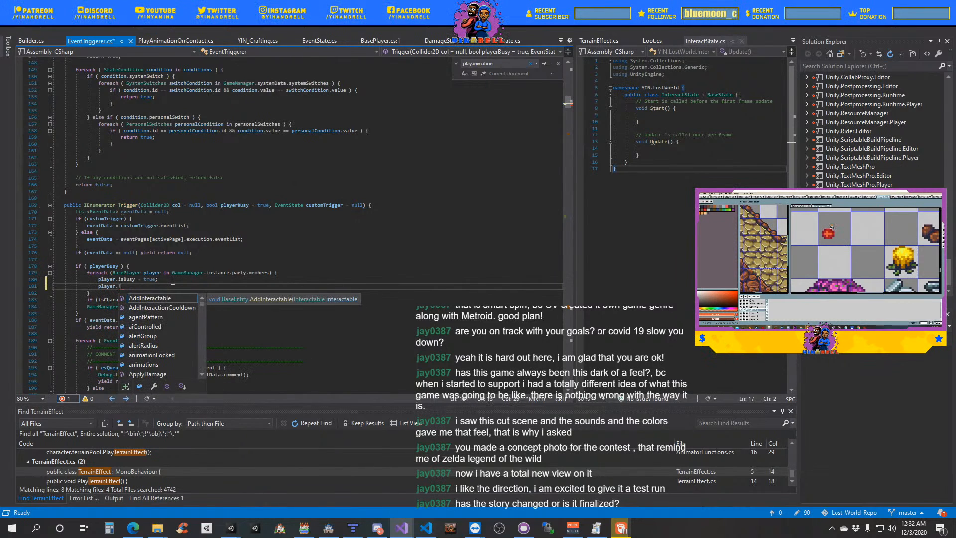
pyautogui.write('ySetState(')
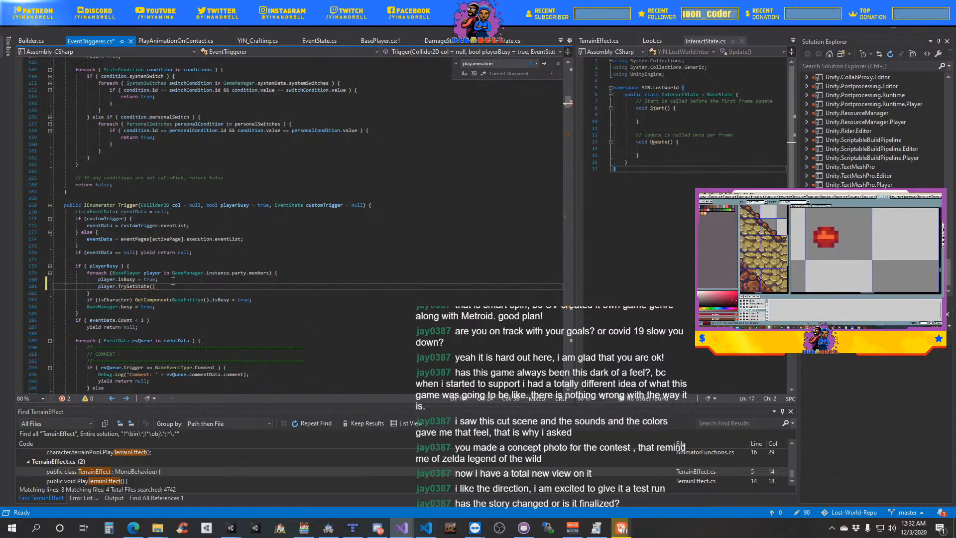
pyautogui.write('i')
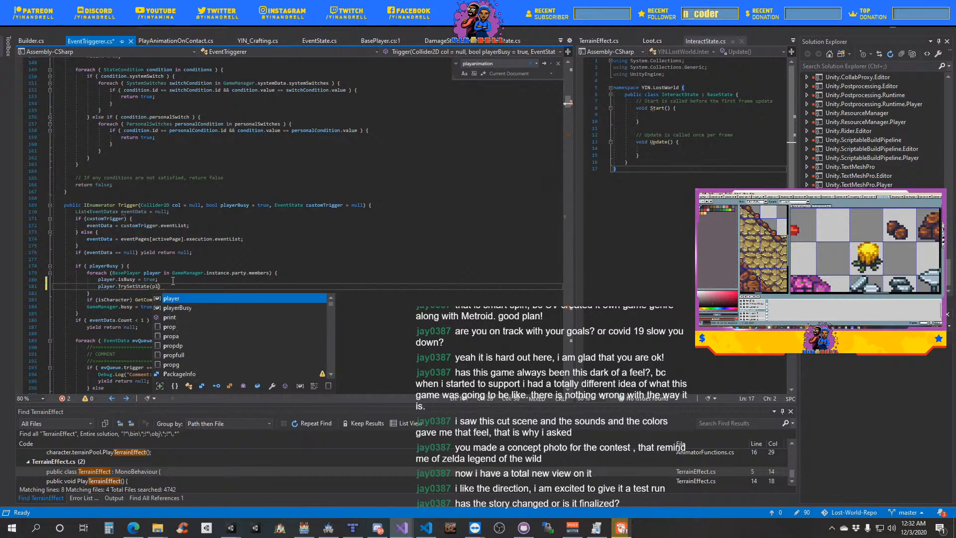
pyautogui.press('BackSpace')
pyautogui.write('player.Interact')
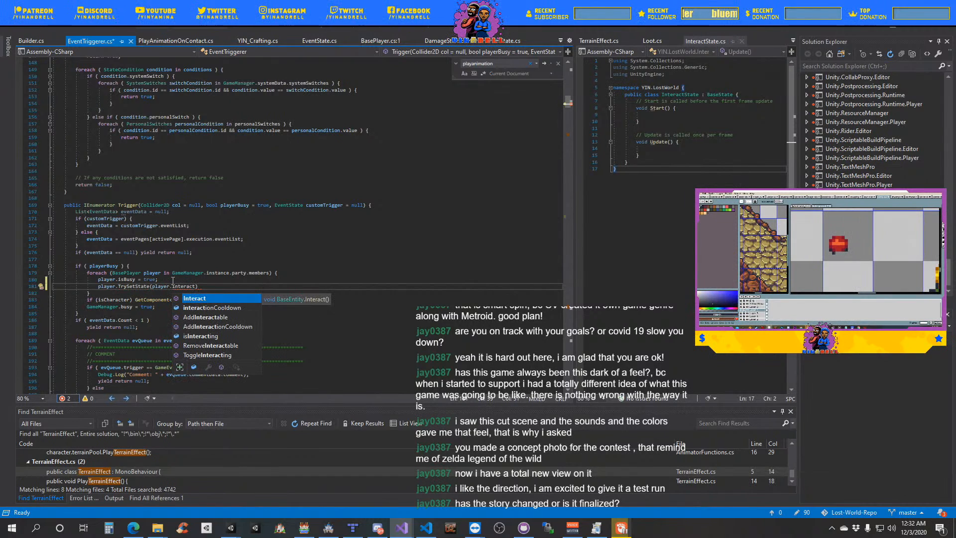
pyautogui.write('State')
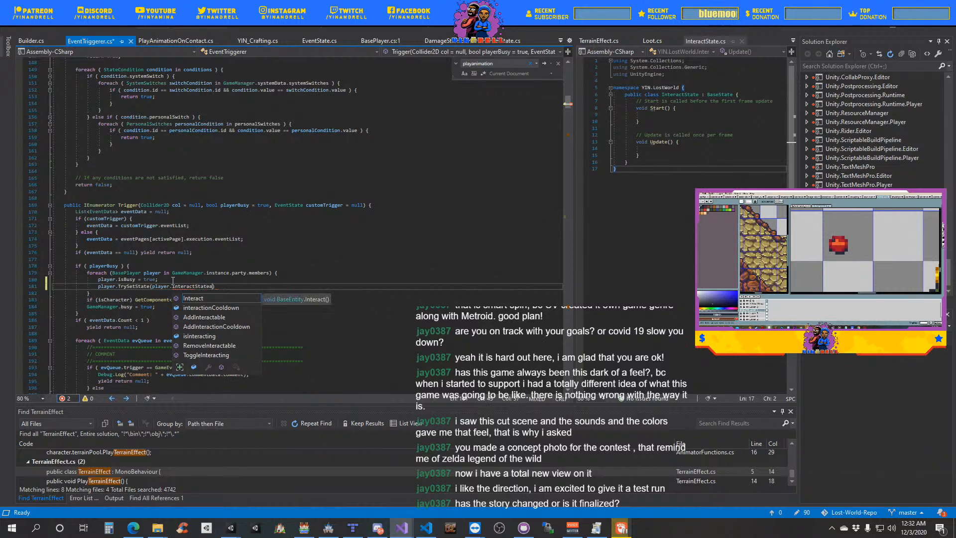
pyautogui.write(');')
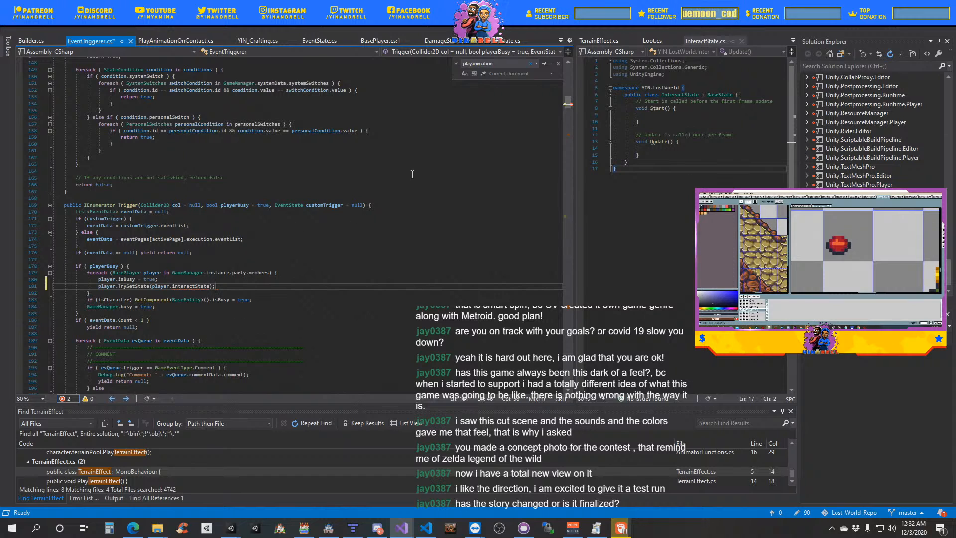
# - Move BasePlayer.cs into the second code pane and widen that pane beside EventTriggerer.cs
pyautogui.moveTo(371, 40); pyautogui.dragTo(625, 37)
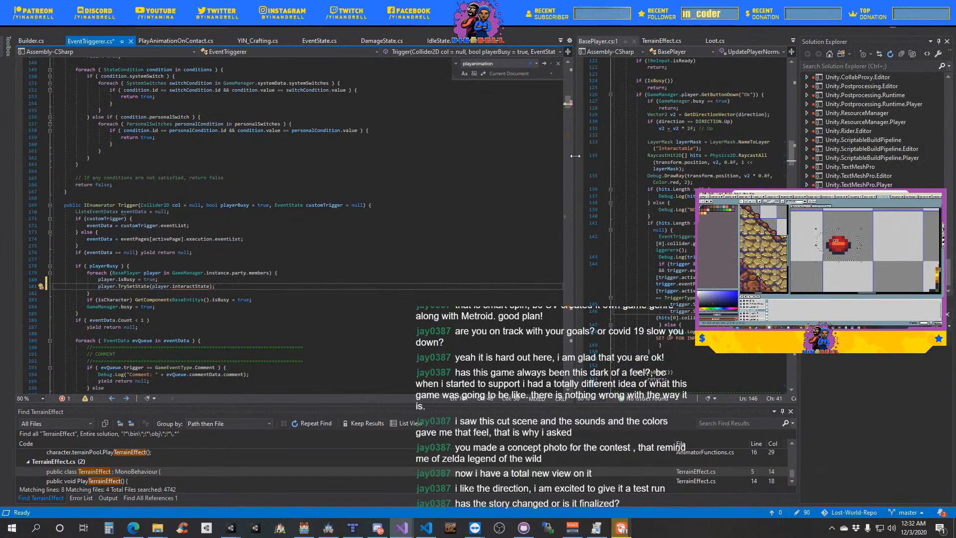
pyautogui.moveTo(576, 180); pyautogui.dragTo(457, 181)
pyautogui.click(635, 267)
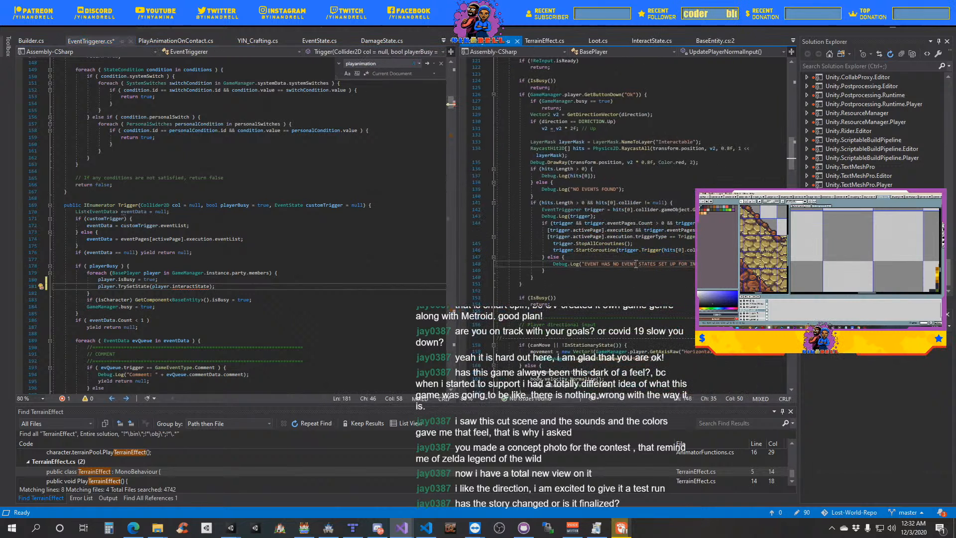
# - Search BasePlayer.cs for interactstate and look over the class's field declarations
pyautogui.scroll(13, 635, 263)
pyautogui.hotkey('ctrl', 'f')
pyautogui.write('interactstate')
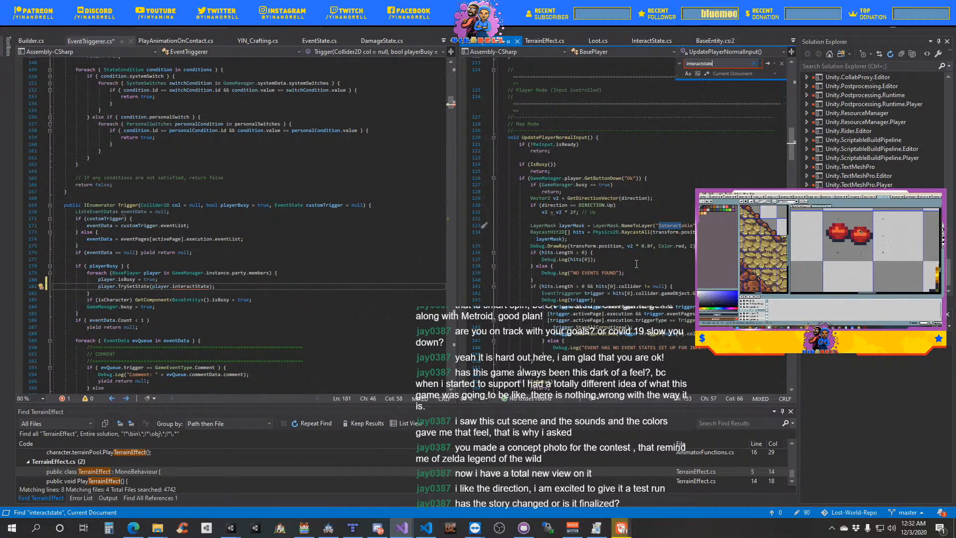
pyautogui.moveTo(793, 159); pyautogui.dragTo(796, 85)
pyautogui.scroll(6, 629, 234)
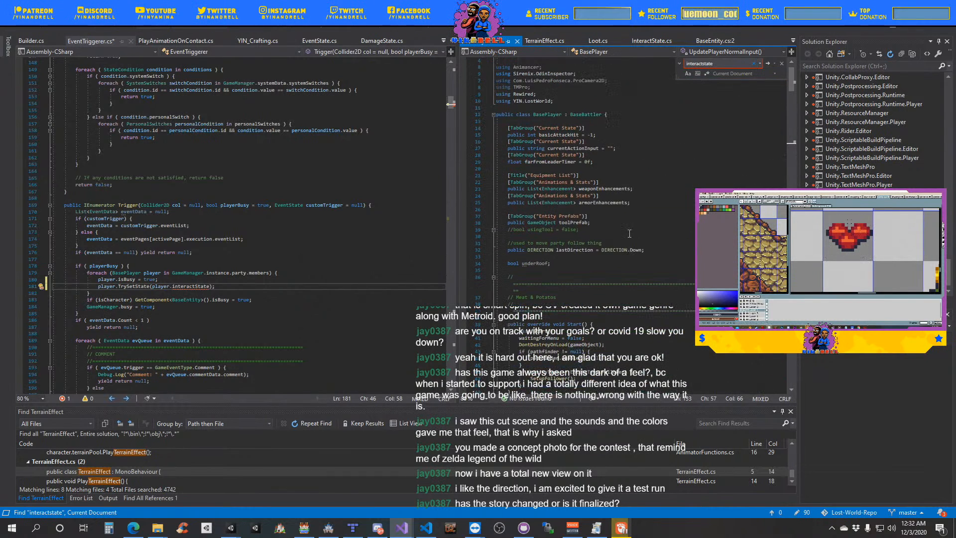
# - Show BaseEntity.cs, search it for interact, and look over its interaction fields and BaseState declarations
pyautogui.click(716, 40)
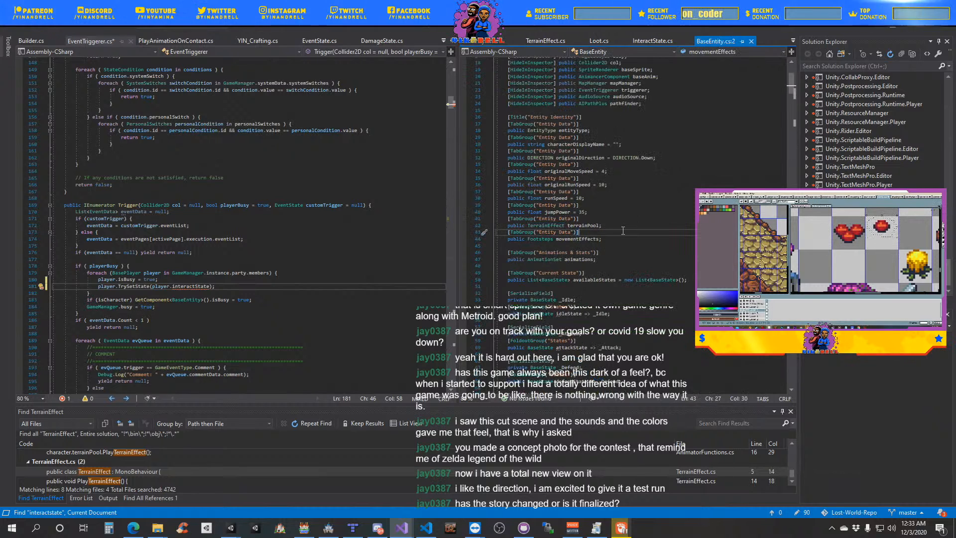
pyautogui.hotkey('ctrl', 'f')
pyautogui.write('interact')
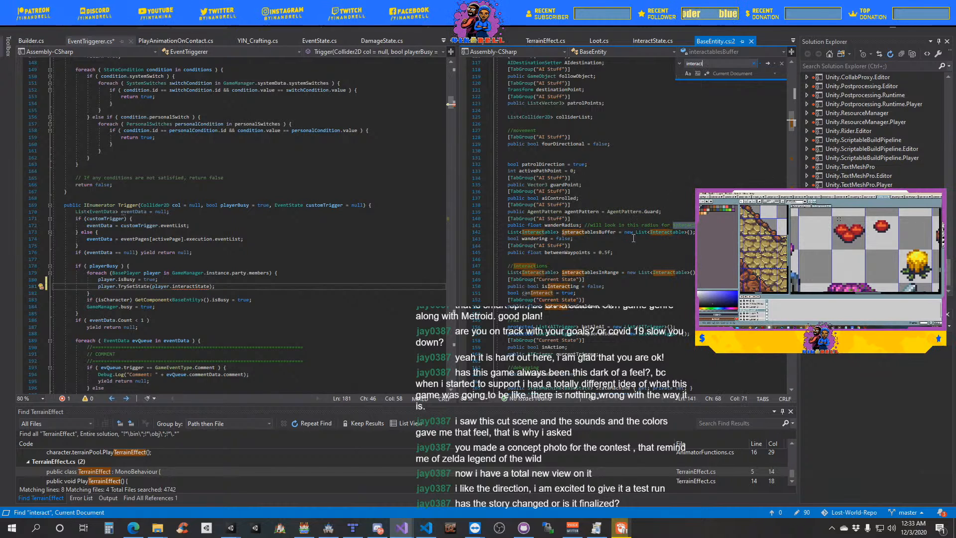
pyautogui.scroll(-9, 633, 241)
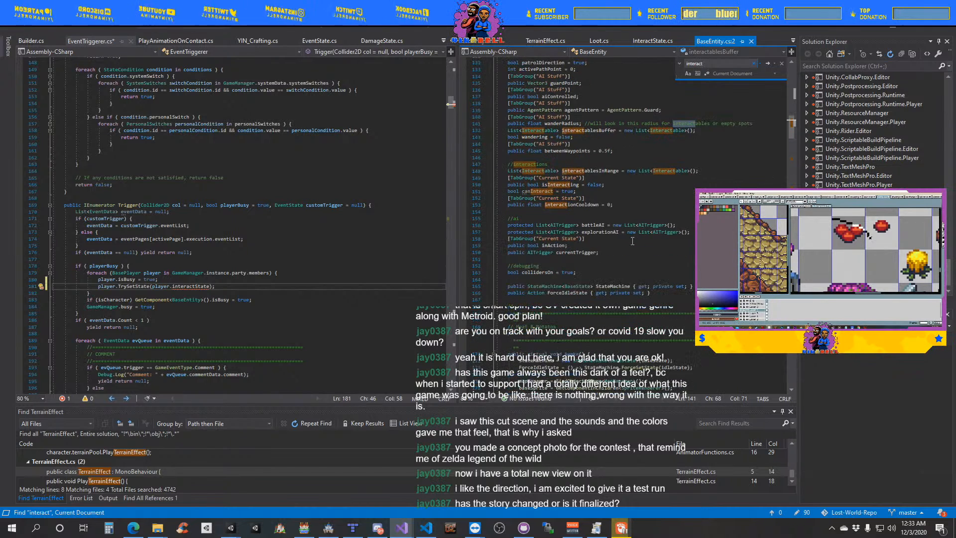
pyautogui.scroll(20, 632, 241)
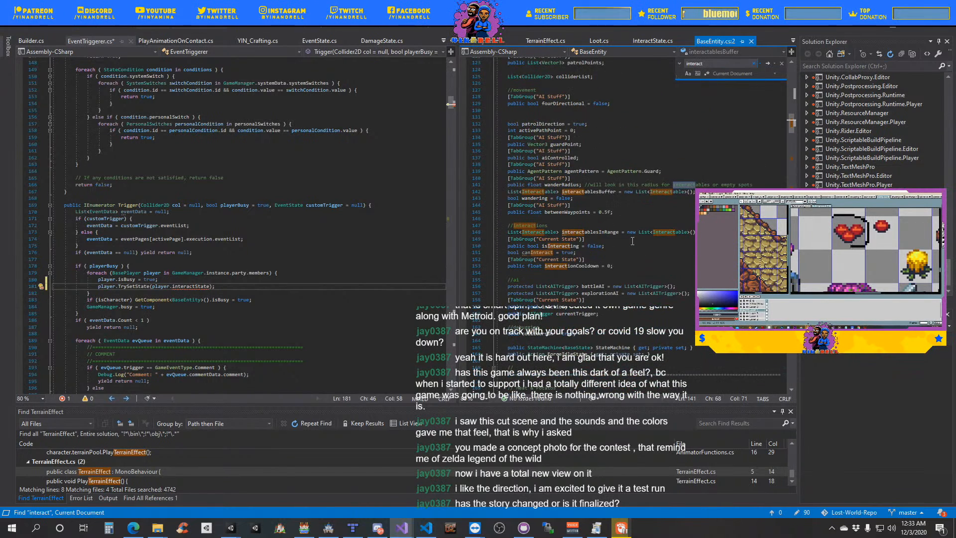
pyautogui.scroll(7, 633, 241)
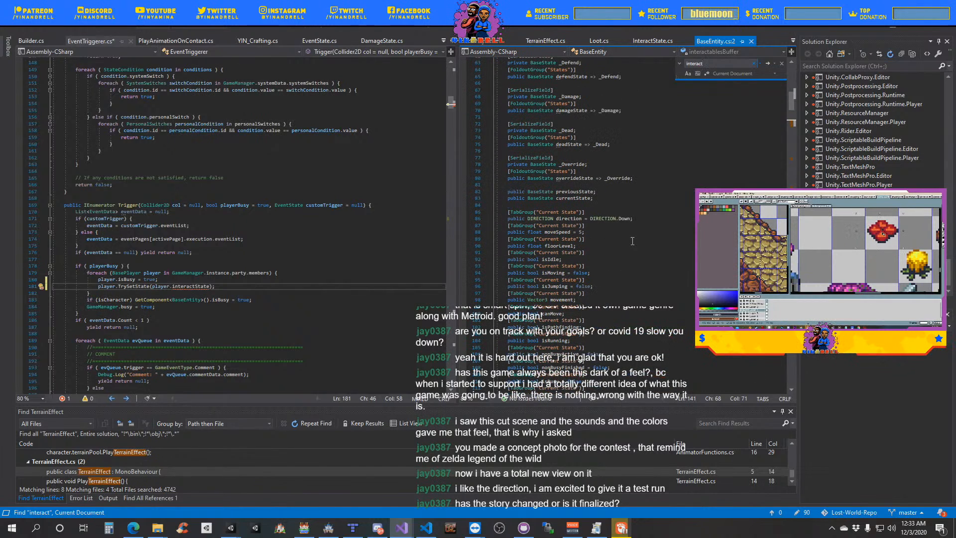
pyautogui.scroll(6, 632, 241)
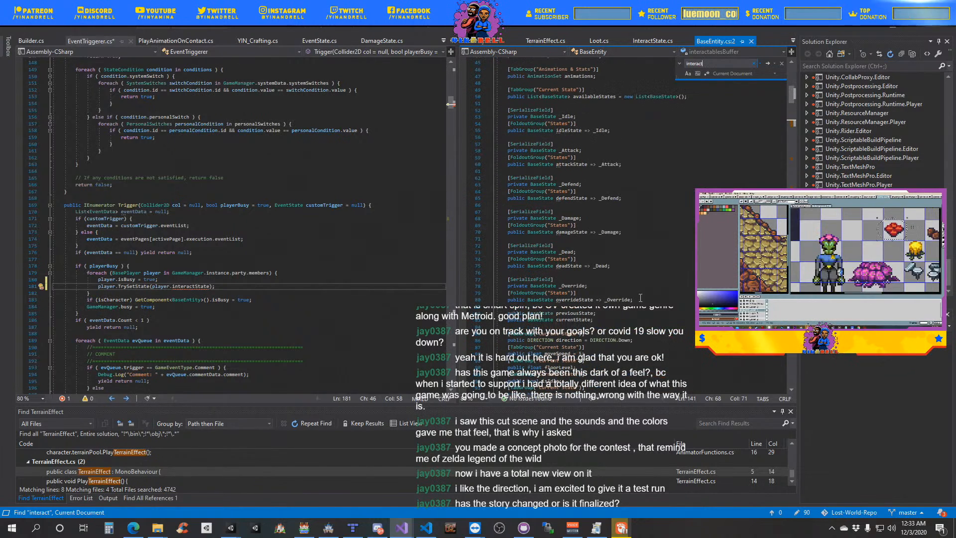
# - Duplicate the override state declaration block below deadState in BaseEntity.cs and rename the copy's private field to _Interact
pyautogui.moveTo(640, 297); pyautogui.dragTo(507, 282)
pyautogui.hotkey('ctrl', 'c')
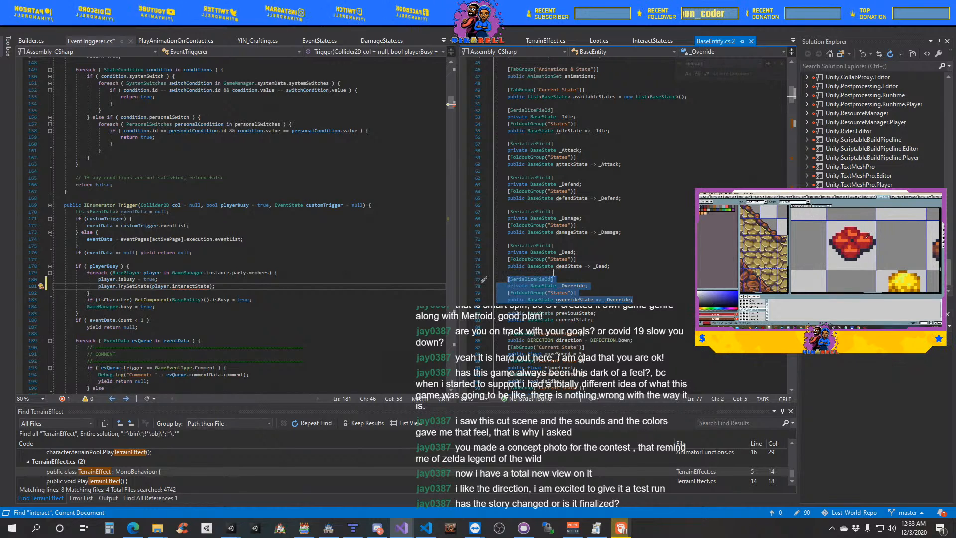
pyautogui.click(619, 266)
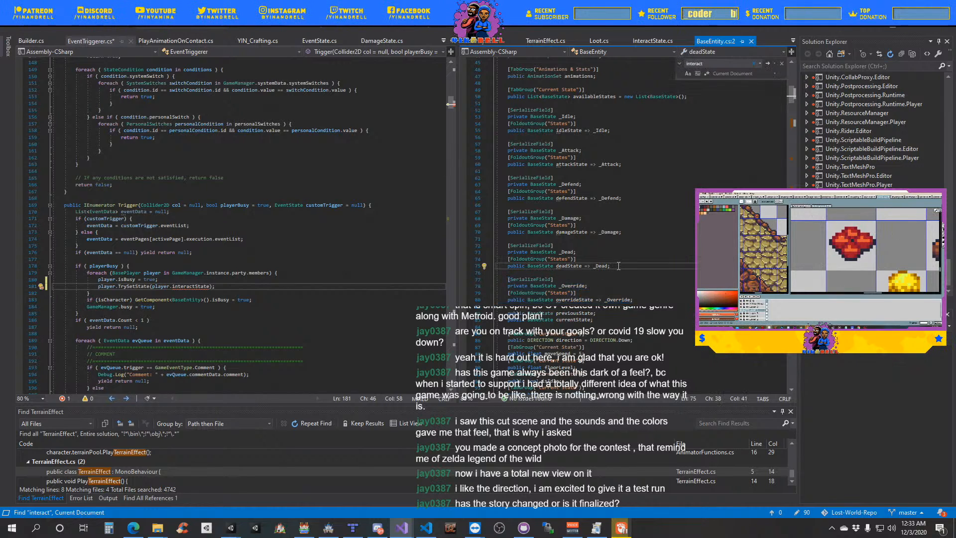
pyautogui.hotkey('ctrl', 'v')
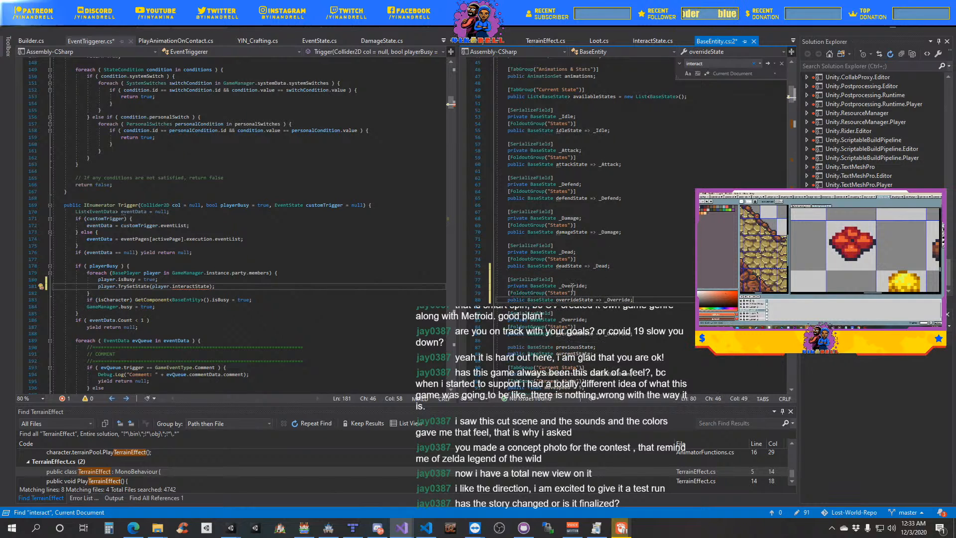
pyautogui.doubleClick(573, 285)
pyautogui.write('_In')
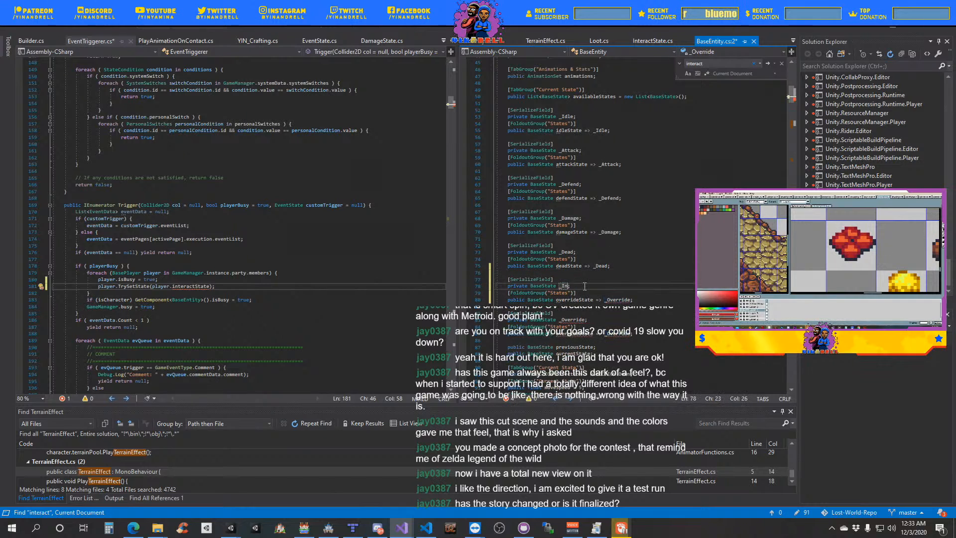
pyautogui.write('teract')
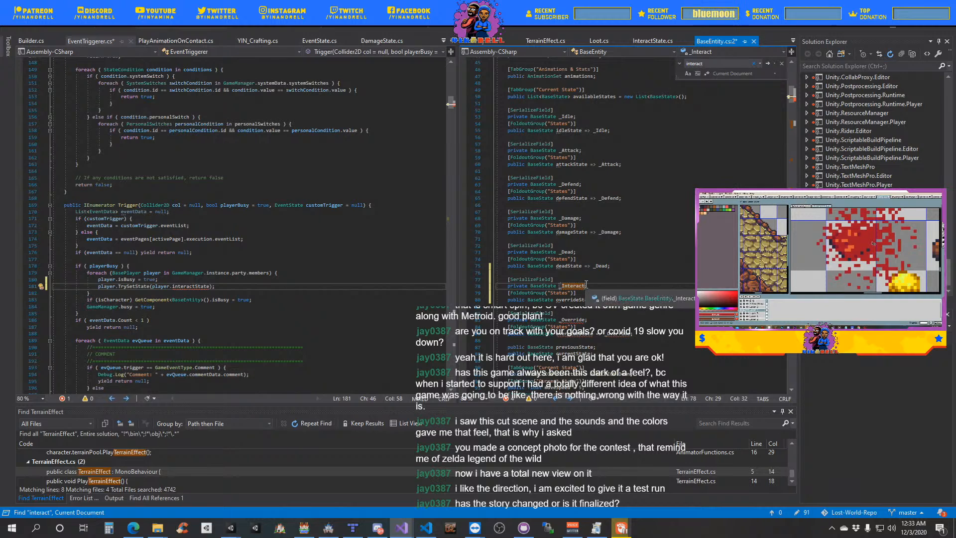
# - Rename the copied block's public property to interactState, make it return _Interact, and save BaseEntity.cs
pyautogui.moveTo(557, 300); pyautogui.dragTo(580, 300)
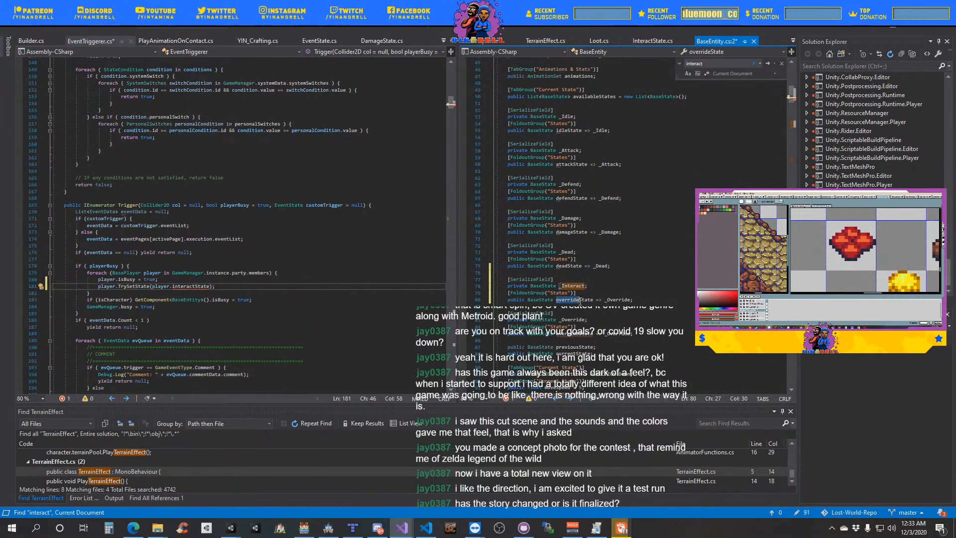
pyautogui.press('BackSpace')
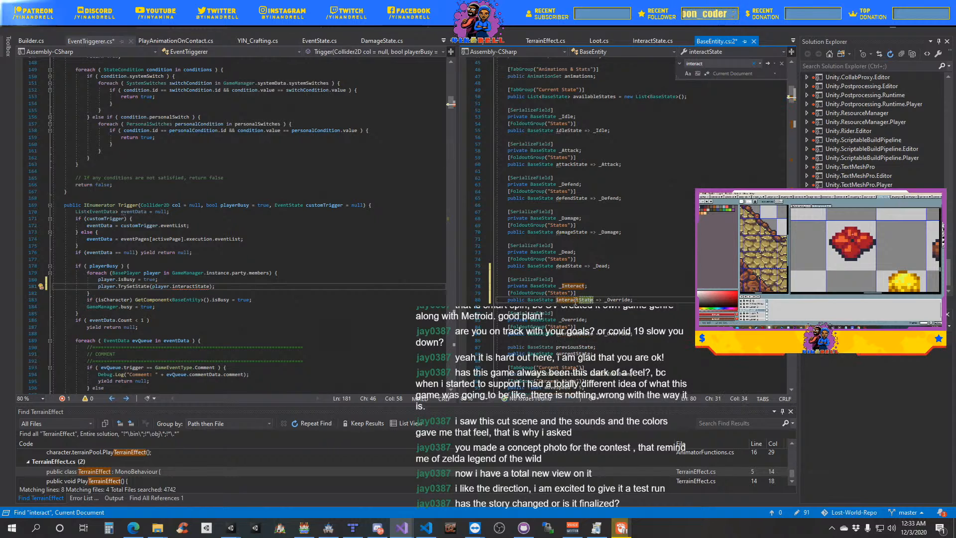
pyautogui.press('Right')
pyautogui.press('Right')
pyautogui.press('Right')
pyautogui.press('Right')
pyautogui.press('Right')
pyautogui.press('Right')
pyautogui.press('Delete')
pyautogui.press('Delete')
pyautogui.press('Delete')
pyautogui.press('Delete')
pyautogui.press('Delete')
pyautogui.press('Delete')
pyautogui.press('Delete')
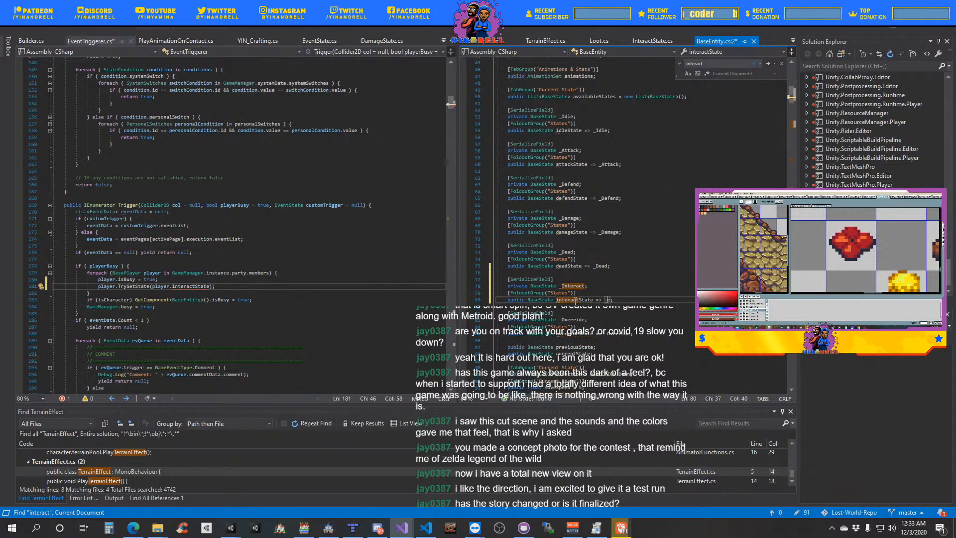
pyautogui.write('Intera')
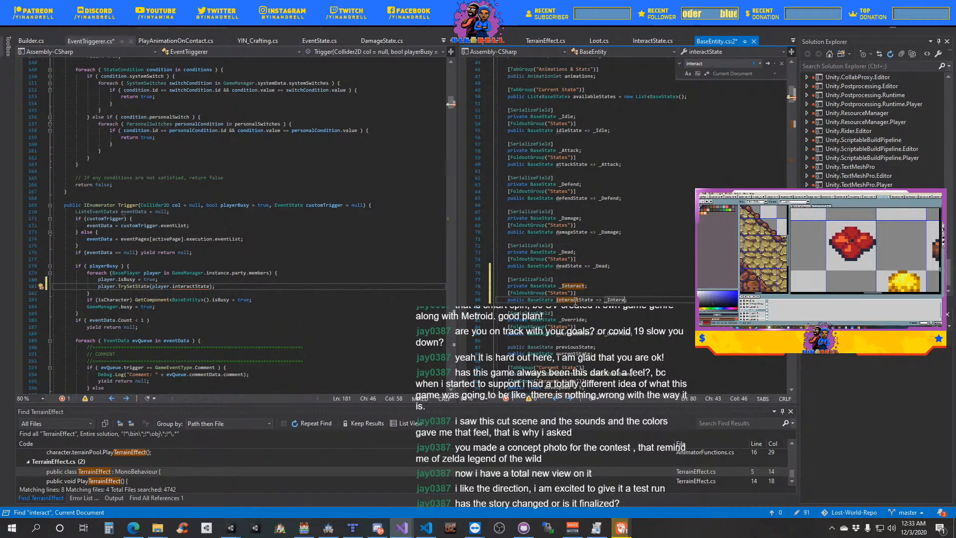
pyautogui.write('ct')
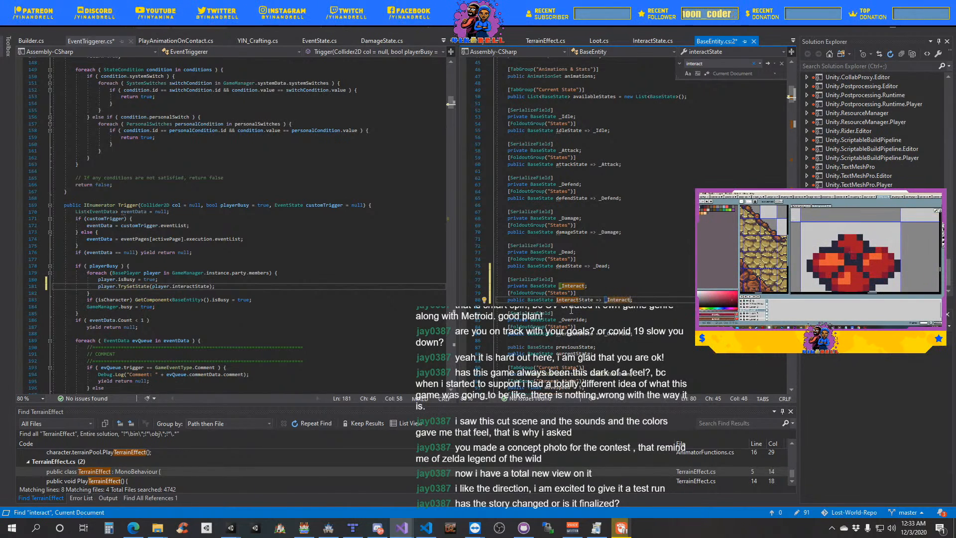
pyautogui.hotkey('ctrl', 's')
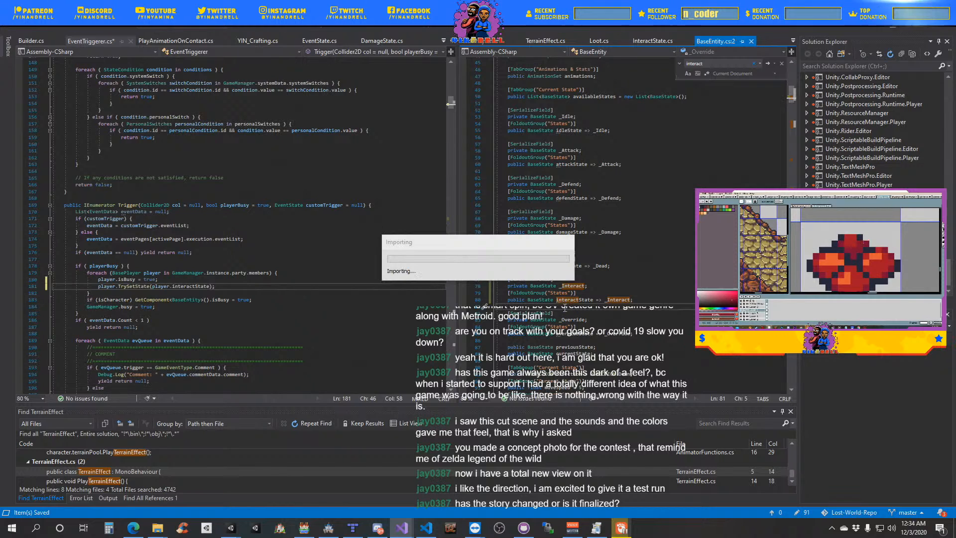
# - Show InteractState.cs, switch to Unity, and advance Jake's dialogue in the running cutscene
pyautogui.click(648, 44)
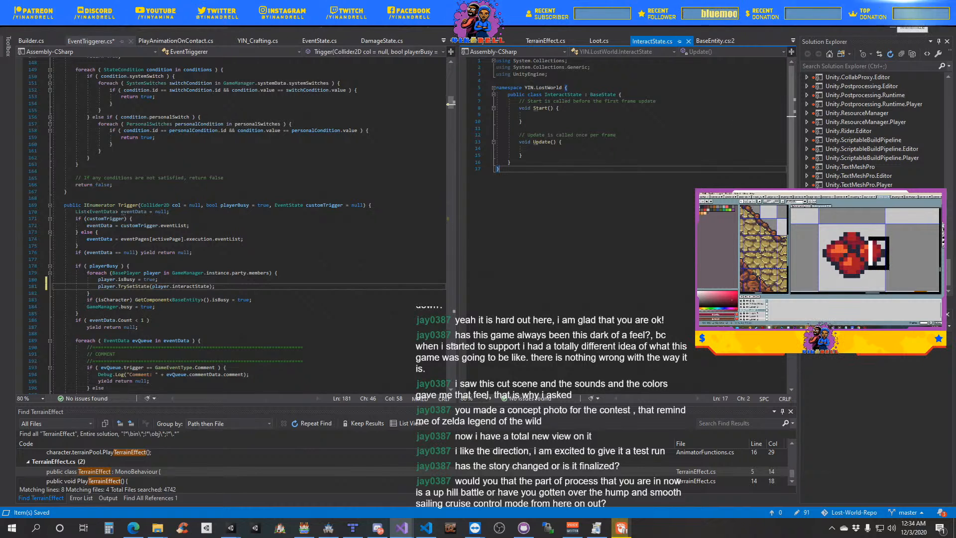
pyautogui.click(897, 11)
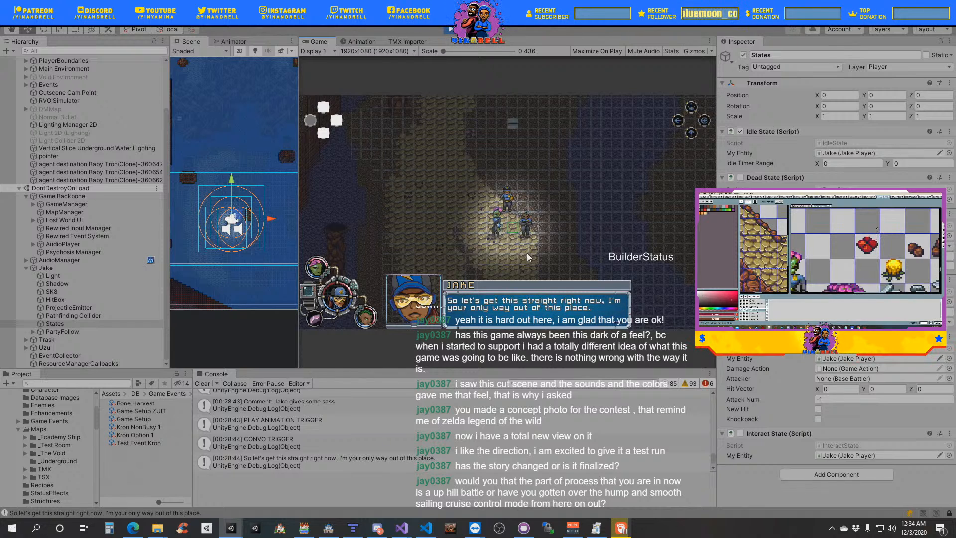
pyautogui.press('space')
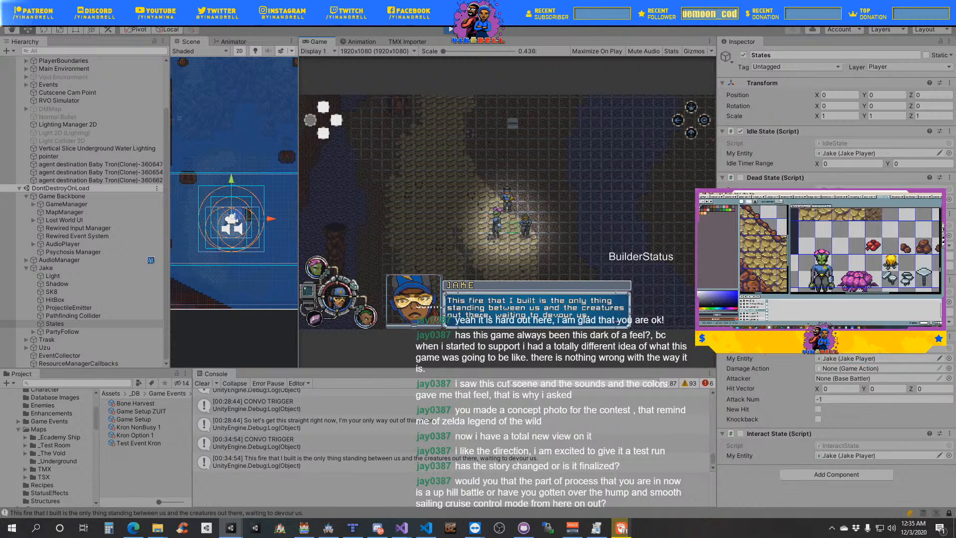
# - Place the EventState list window beside the running game and read through the cutscene's events from the fourth one onward
pyautogui.moveTo(955, 76); pyautogui.dragTo(631, 98)
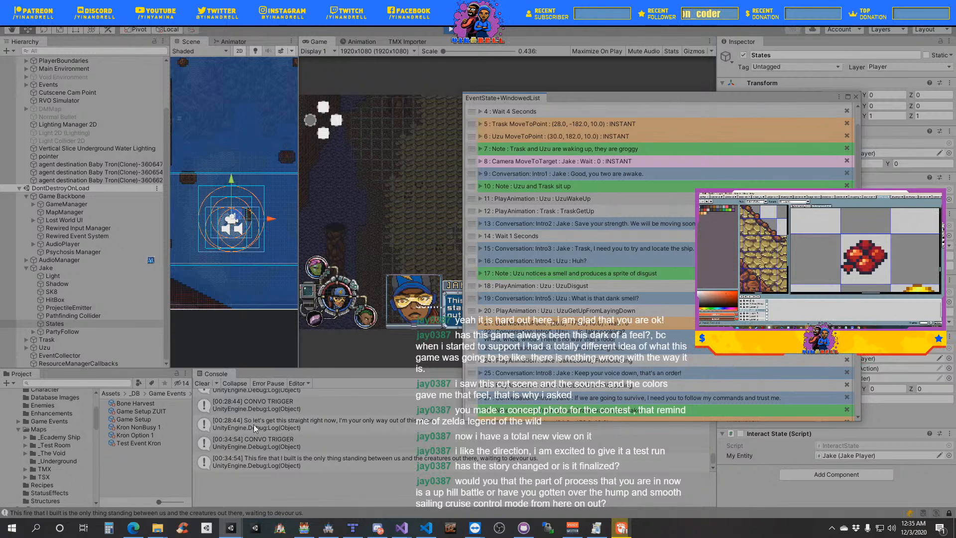
pyautogui.scroll(-1, 248, 434)
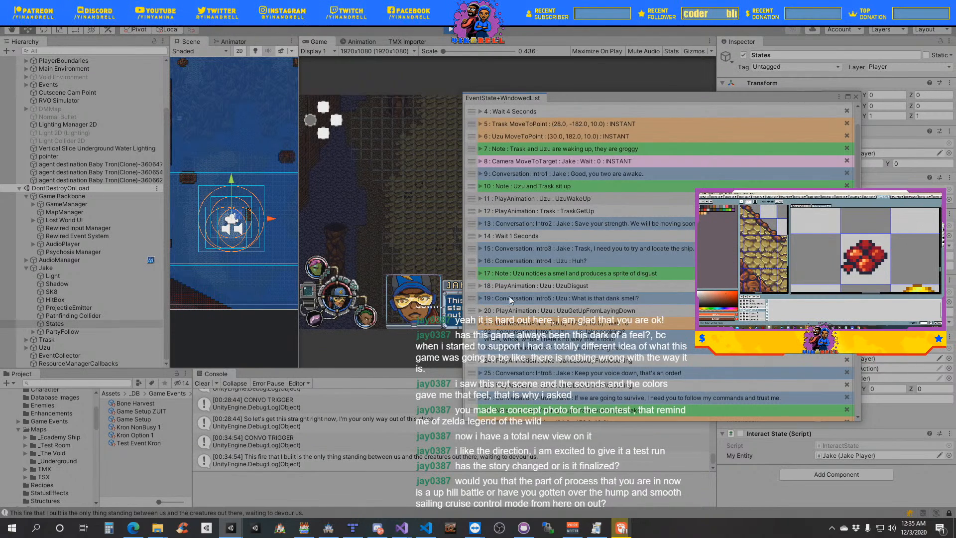
pyautogui.moveTo(682, 98); pyautogui.dragTo(860, 67)
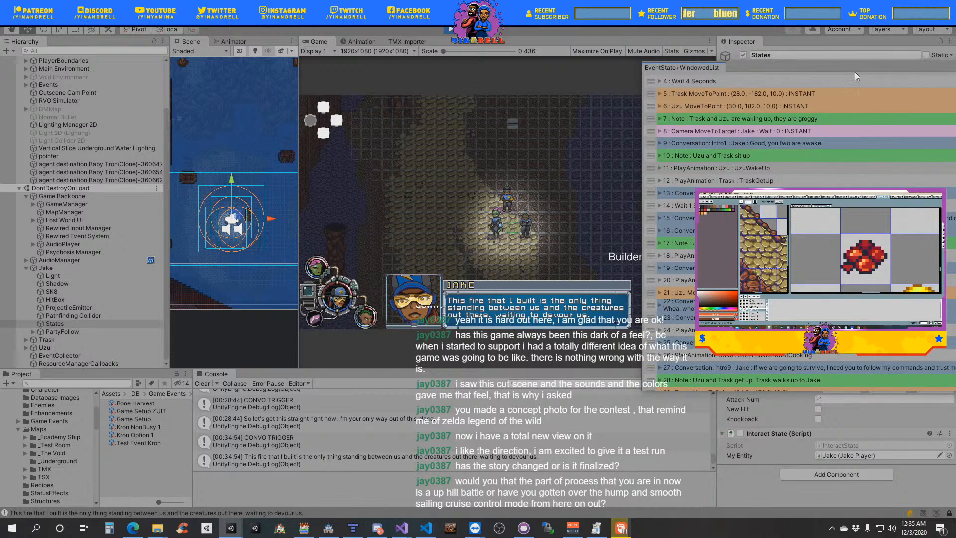
pyautogui.scroll(-3, 800, 229)
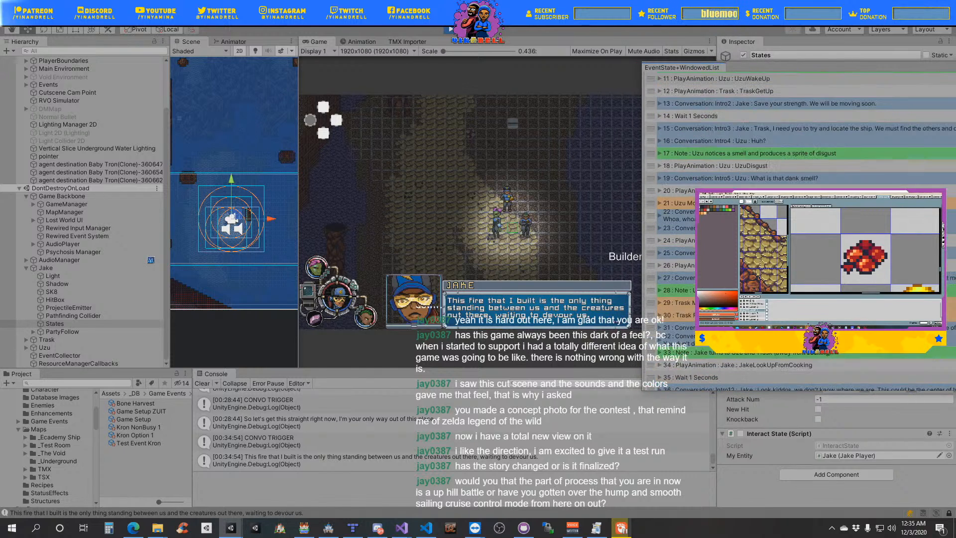
pyautogui.scroll(-5, 799, 229)
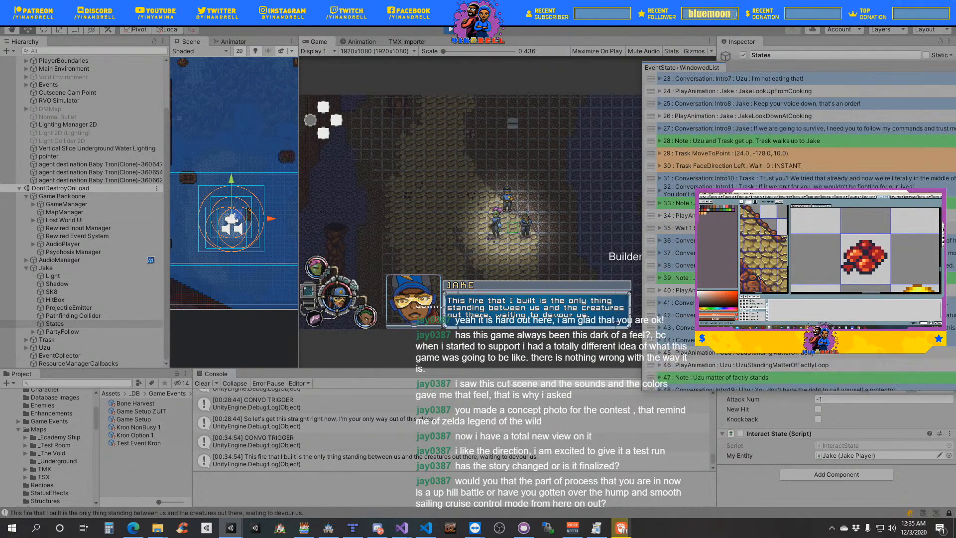
pyautogui.scroll(-5, 799, 230)
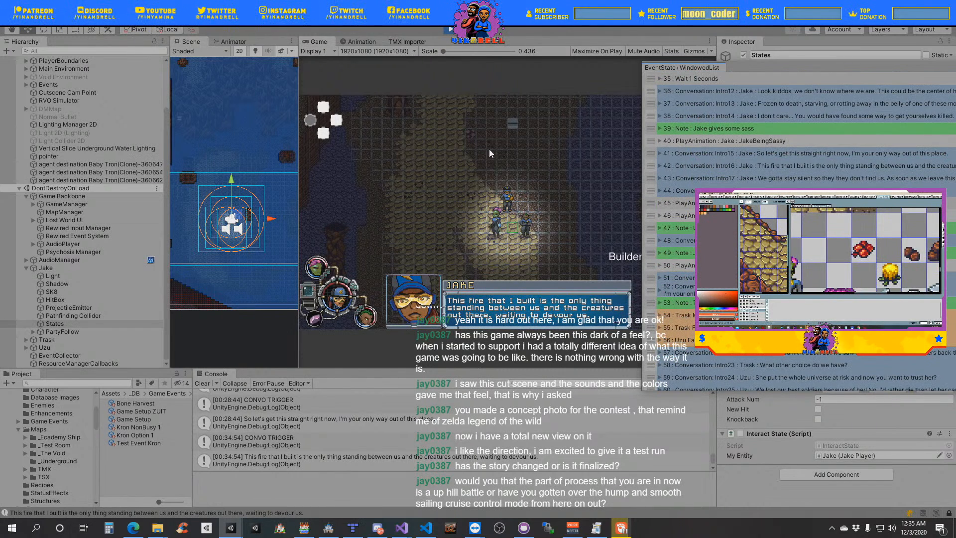
# - Advance the running cutscene's dialogue to Jake's line "Come on, Uzu! Are you kidding me?"
pyautogui.click(505, 212)
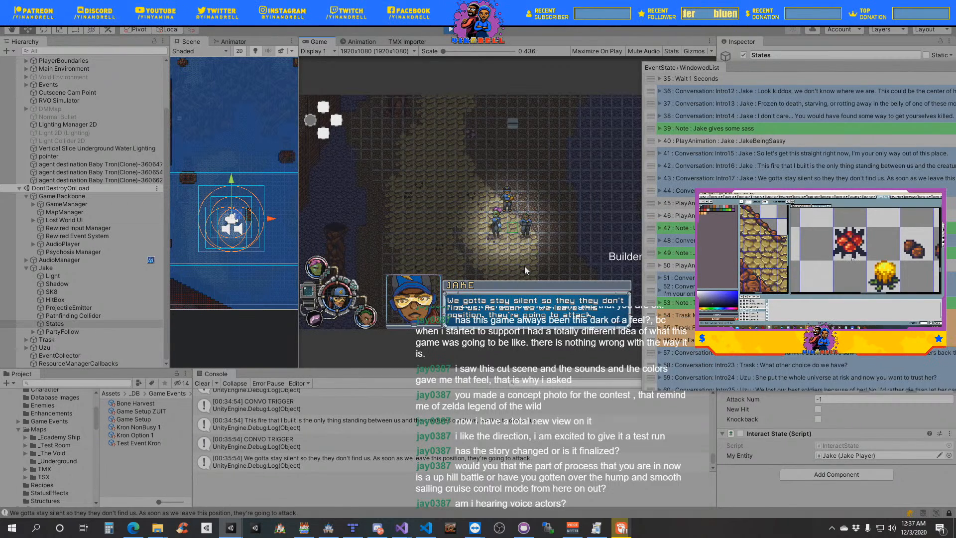
pyautogui.click(564, 265)
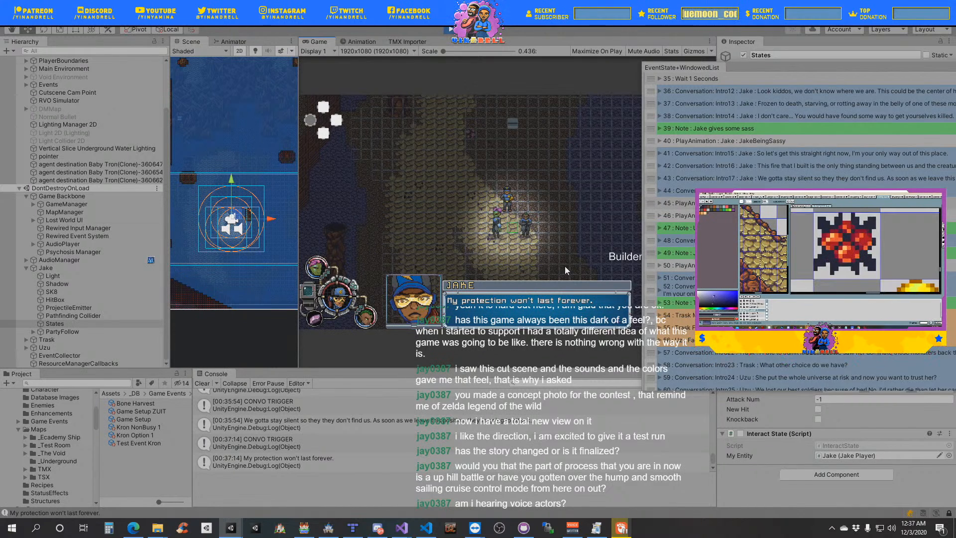
pyautogui.click(565, 266)
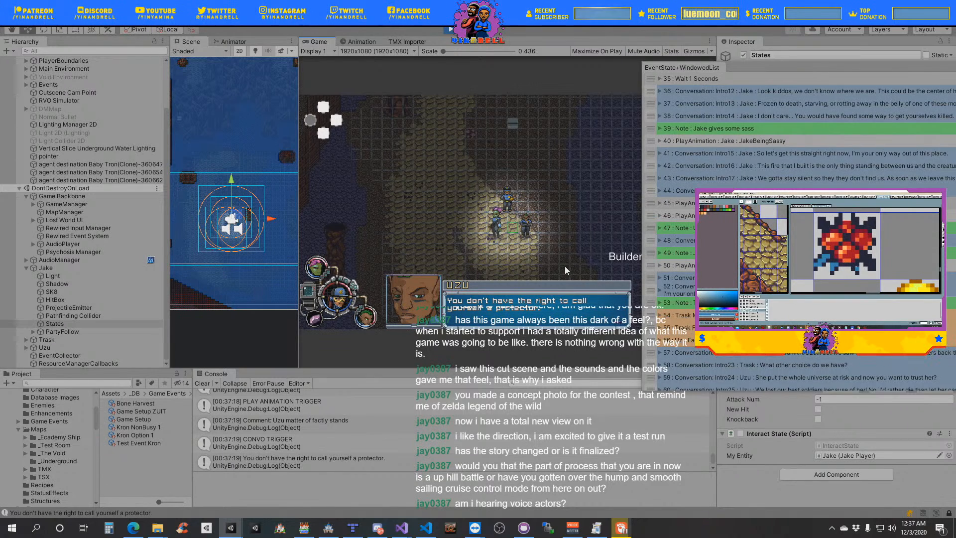
pyautogui.click(564, 265)
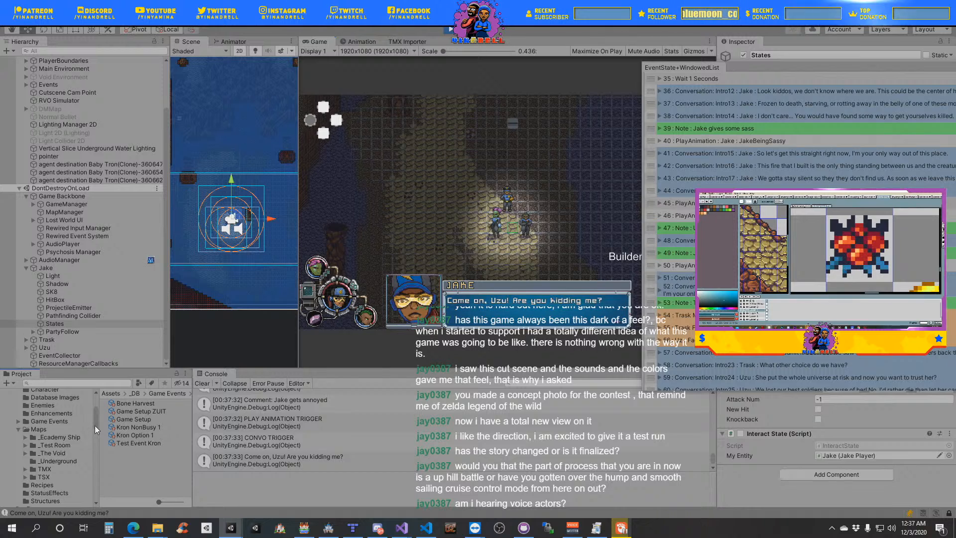
# - Move the event list aside, select Jake in the scene hierarchy, and frame the character in a slightly wider Scene view
pyautogui.scroll(-3, 95, 431)
pyautogui.scroll(3, 96, 431)
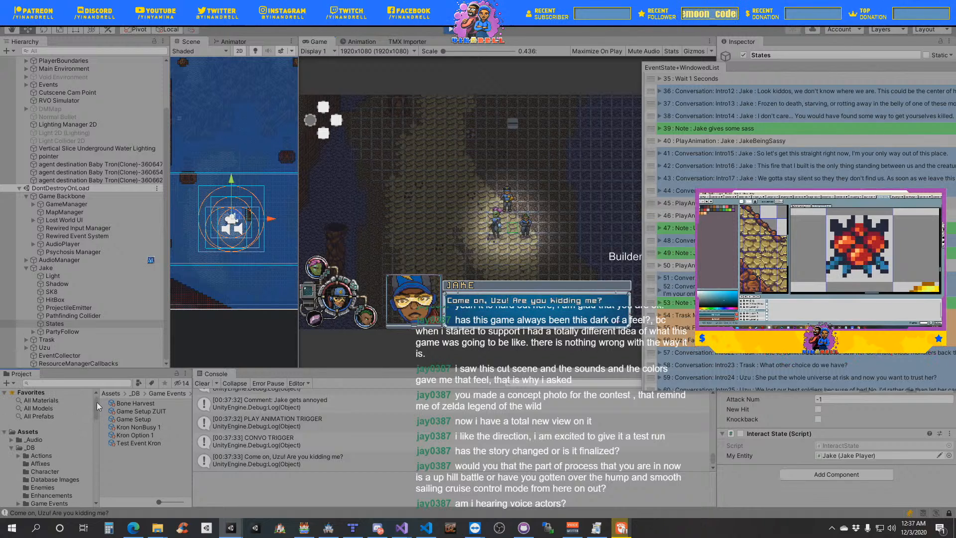
pyautogui.scroll(-2, 98, 431)
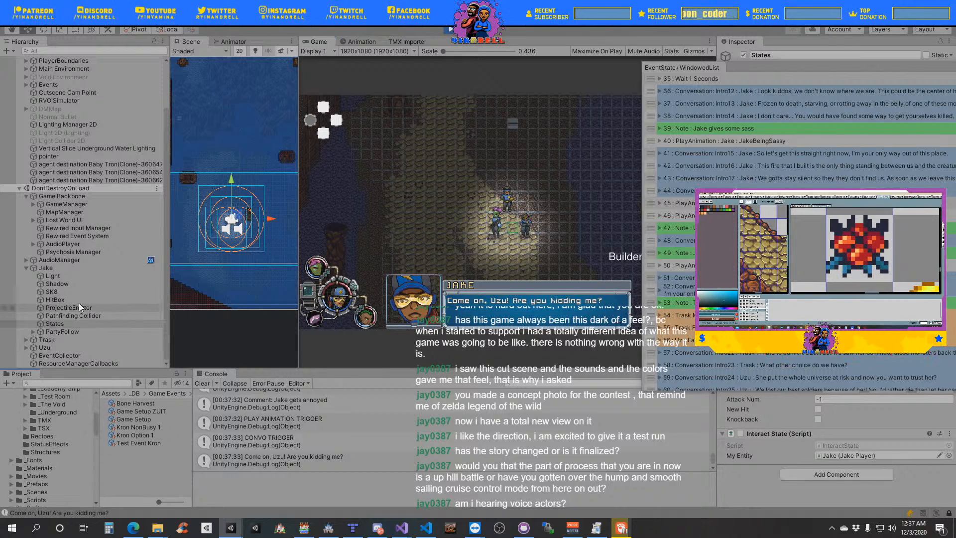
pyautogui.click(50, 267)
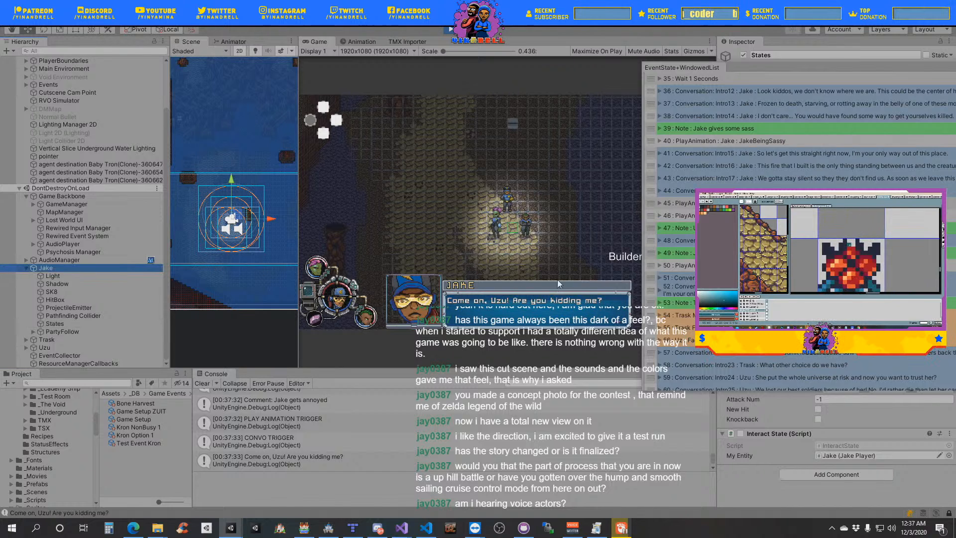
pyautogui.moveTo(760, 71); pyautogui.dragTo(932, 105)
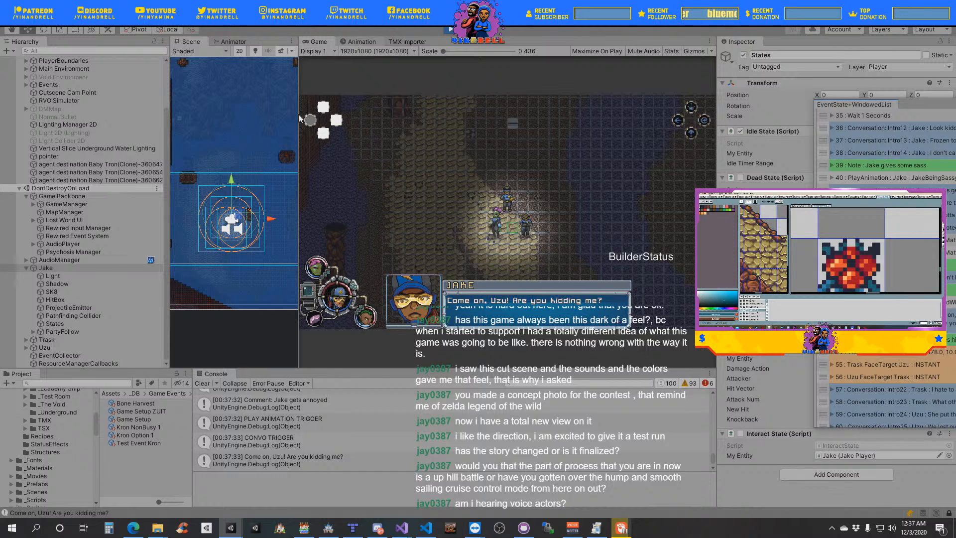
pyautogui.doubleClick(50, 270)
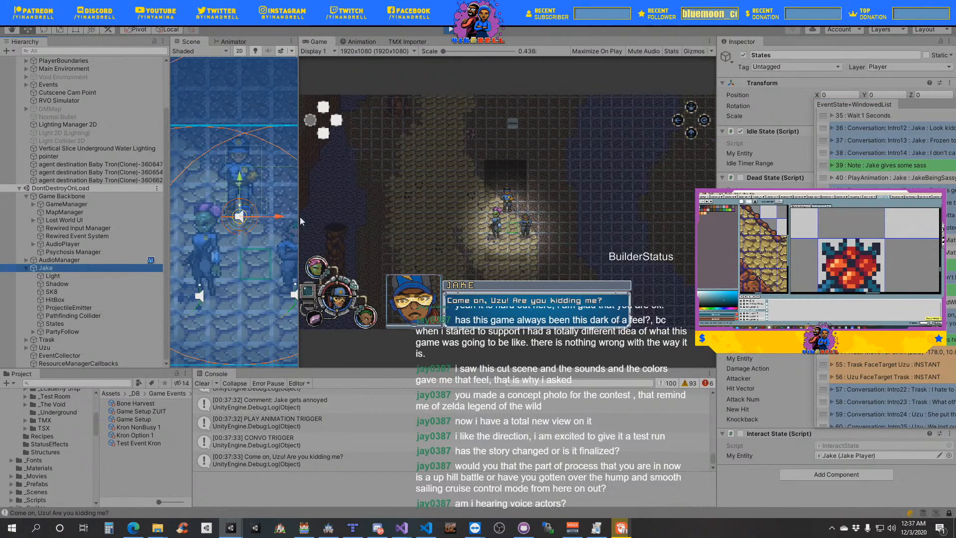
pyautogui.moveTo(299, 221); pyautogui.dragTo(308, 219)
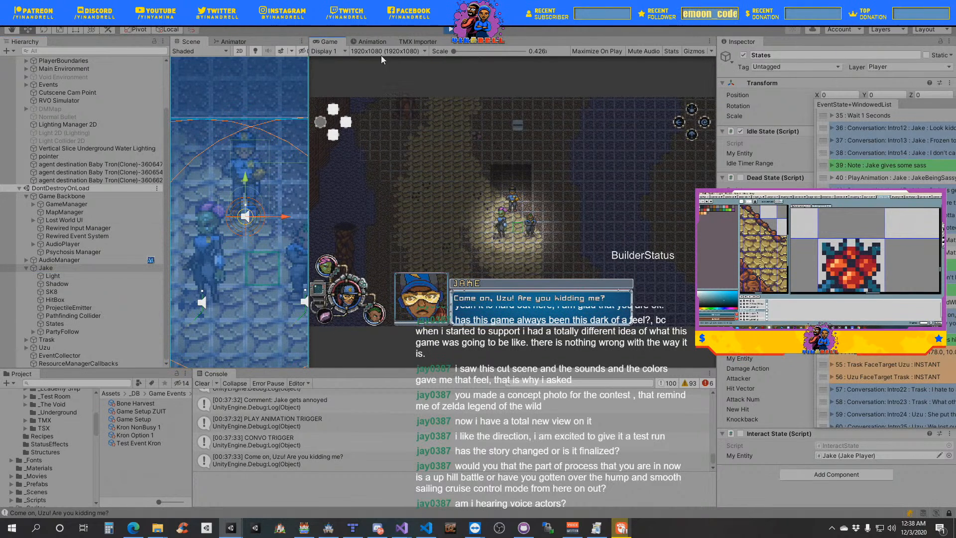
# - Show Jake's animation clips, choose JakeAnnoyedWhileCooking, and try to preview its playback
pyautogui.click(368, 40)
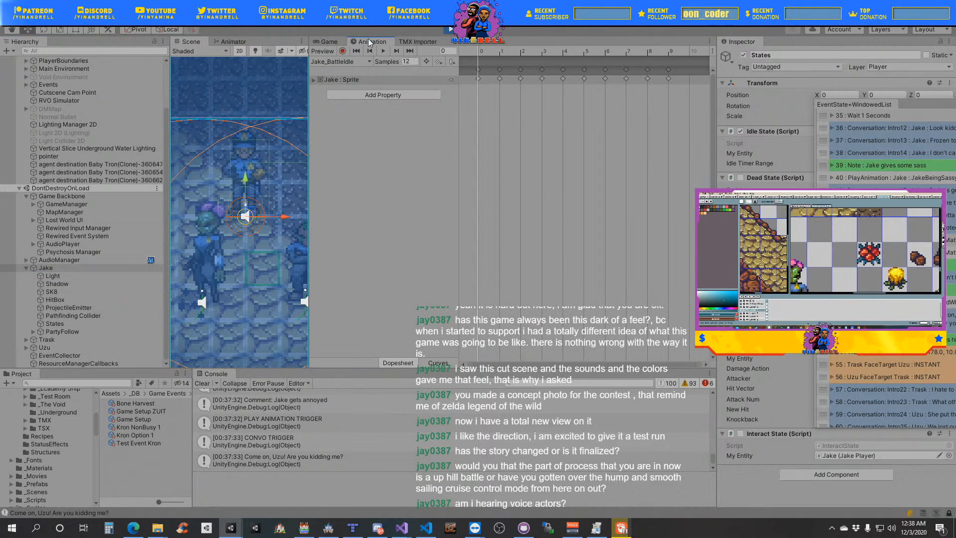
pyautogui.click(369, 62)
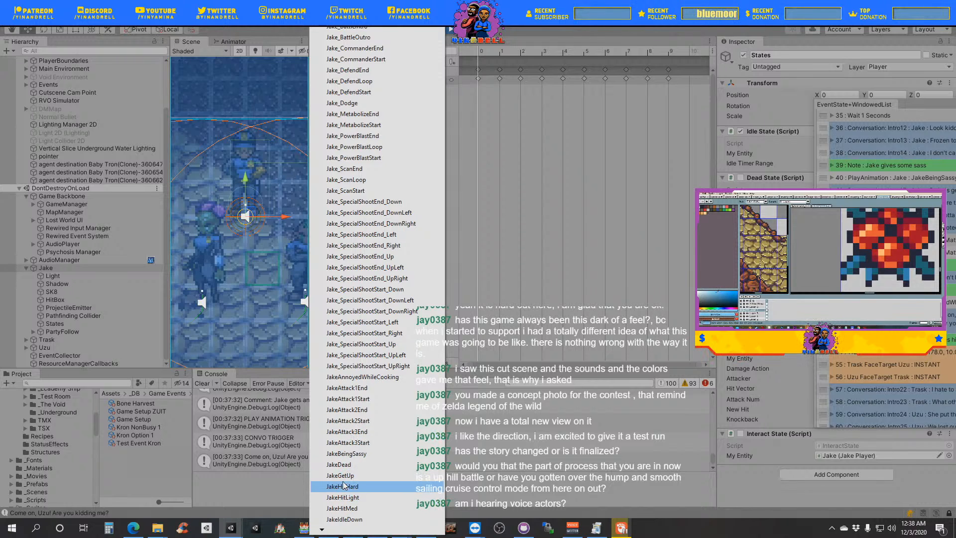
pyautogui.moveTo(322, 532)
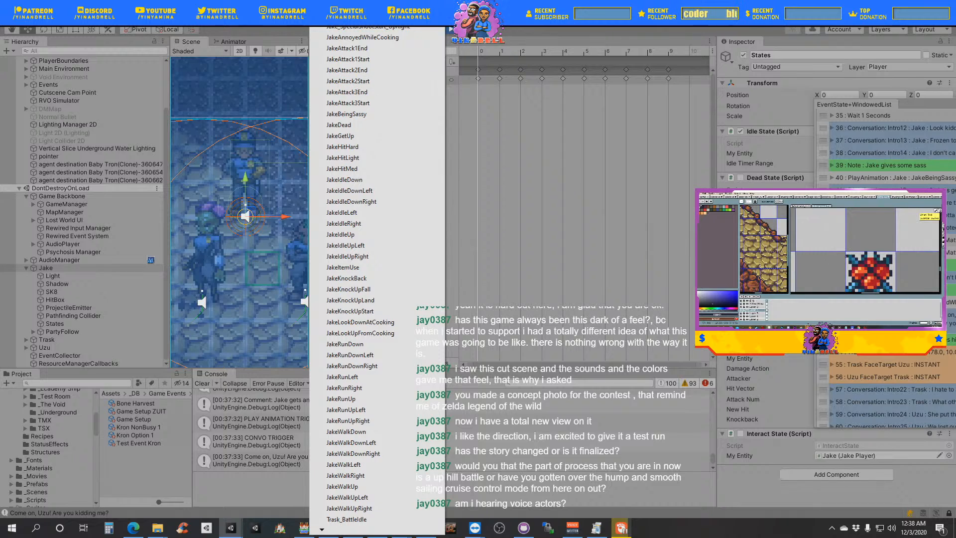
pyautogui.click(362, 38)
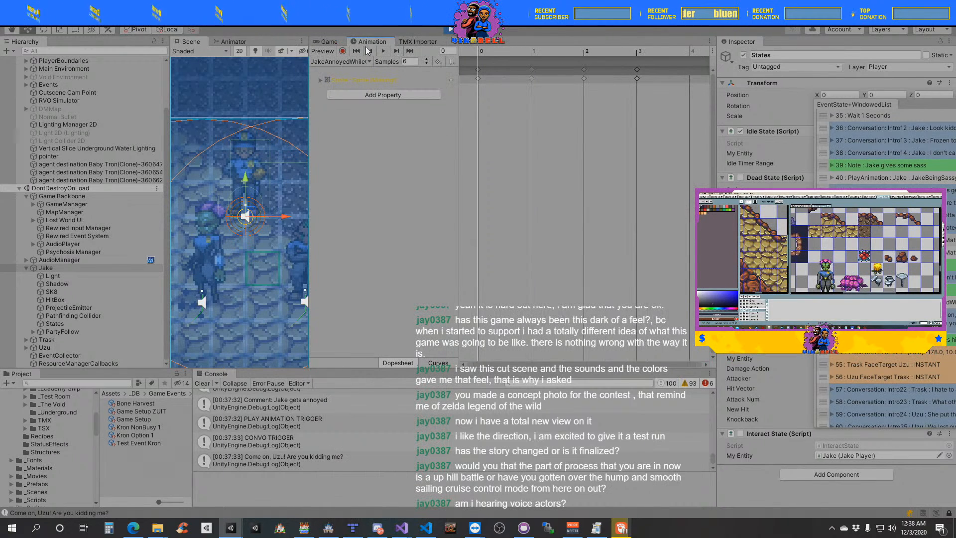
pyautogui.click(383, 50)
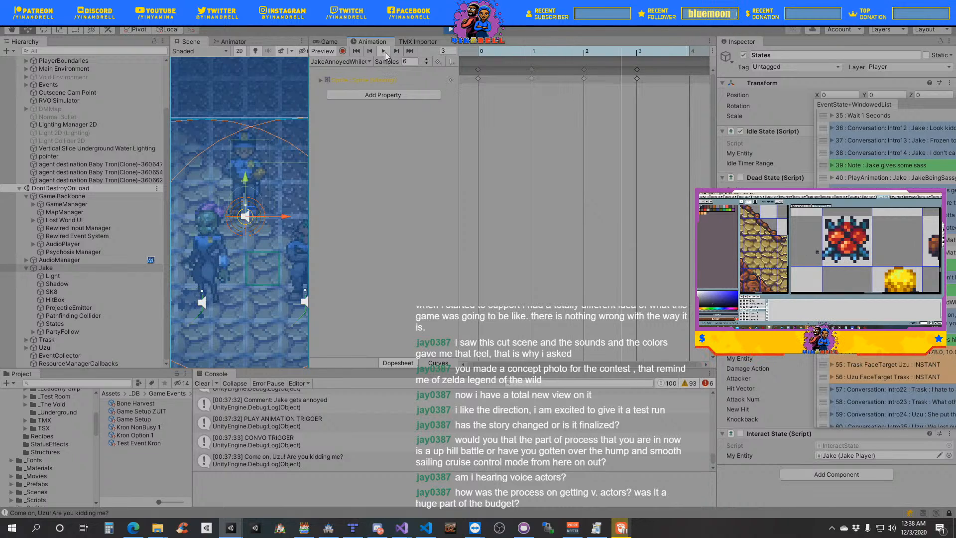
pyautogui.click(359, 61)
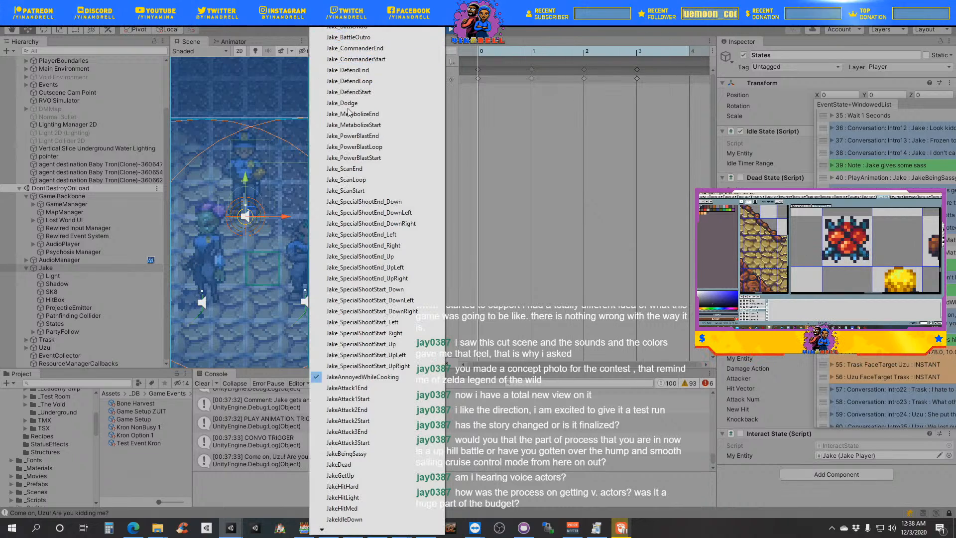
pyautogui.click(369, 377)
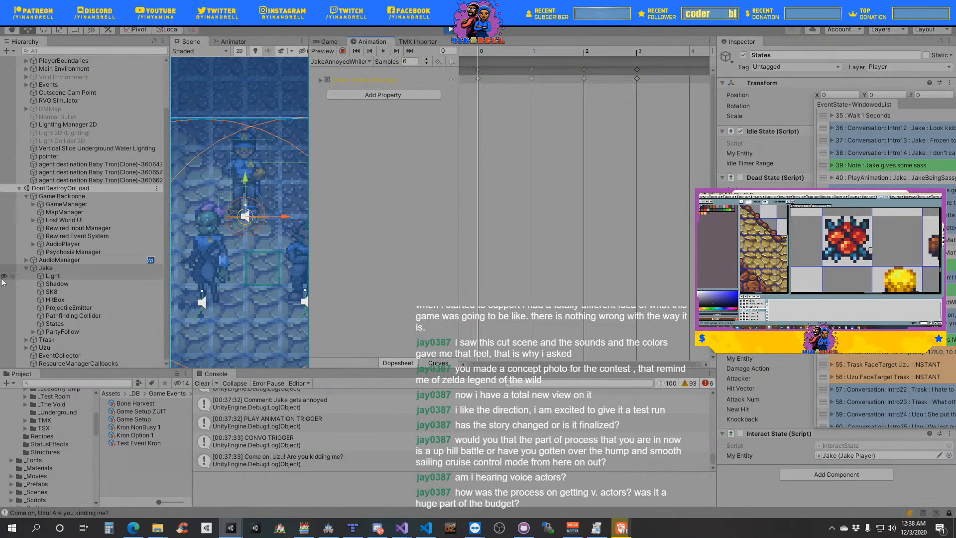
# - Select Jake, return to the Game view, and enlarge the Scene view for a close look before giving the Game view most space
pyautogui.click(67, 267)
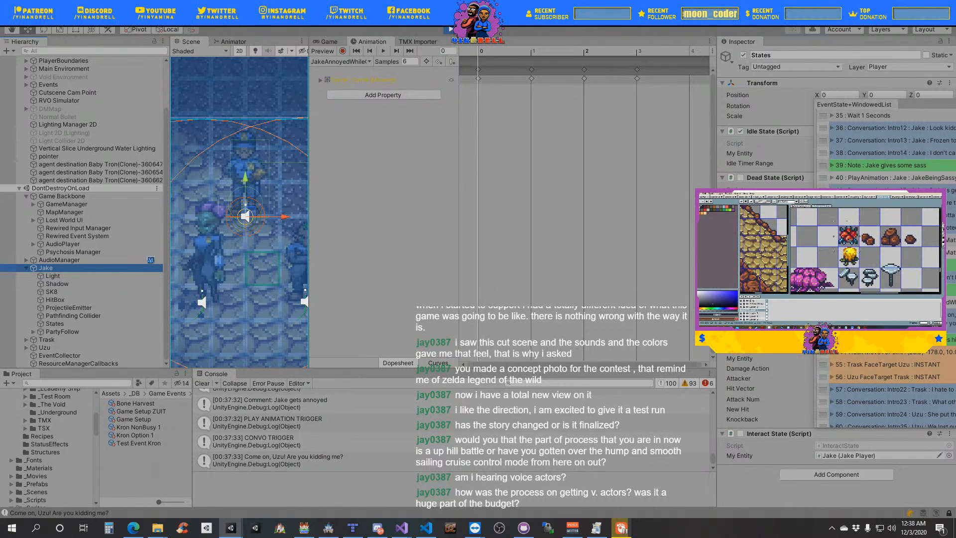
pyautogui.moveTo(309, 209); pyautogui.dragTo(609, 280)
pyautogui.moveTo(343, 280); pyautogui.dragTo(429, 279)
pyautogui.click(458, 42)
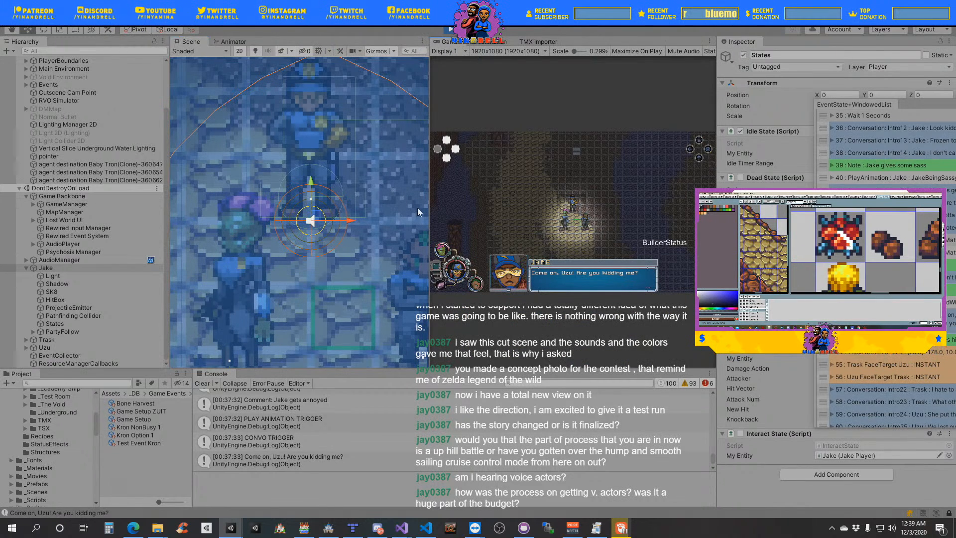
pyautogui.moveTo(334, 233); pyautogui.dragTo(514, 239)
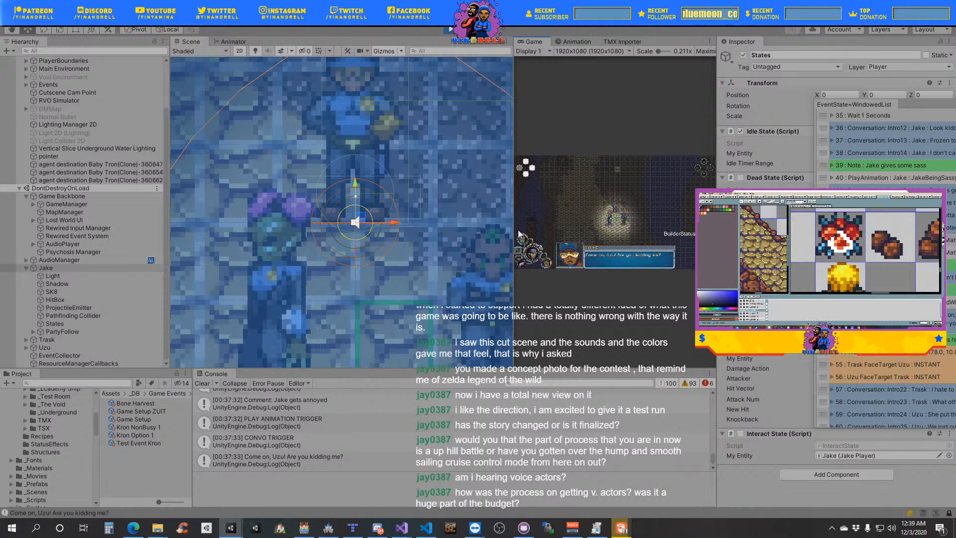
pyautogui.moveTo(513, 249); pyautogui.dragTo(277, 257)
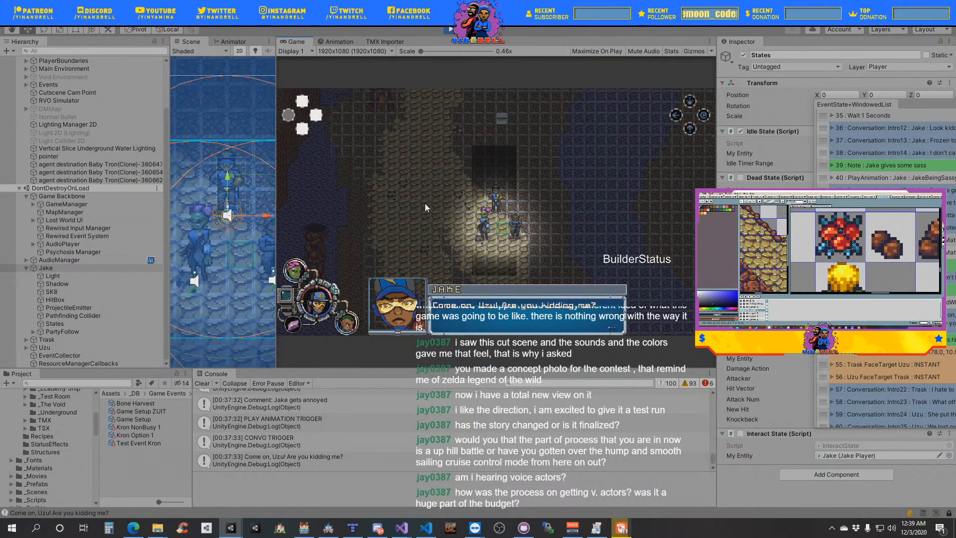
# - Advance the cutscene through the Jake, Trask and Uzu argument to Jake's line "So you are giving up?"
pyautogui.click(488, 200)
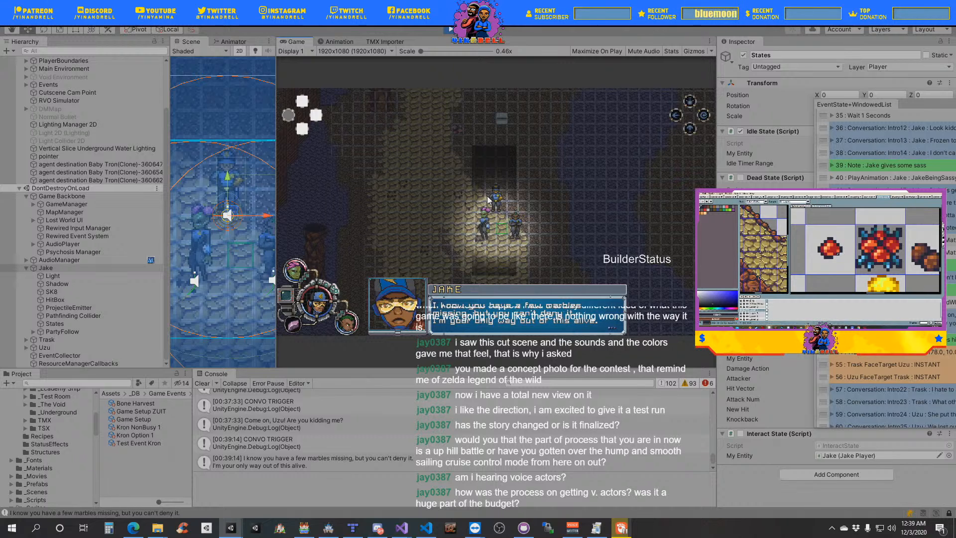
pyautogui.press('space')
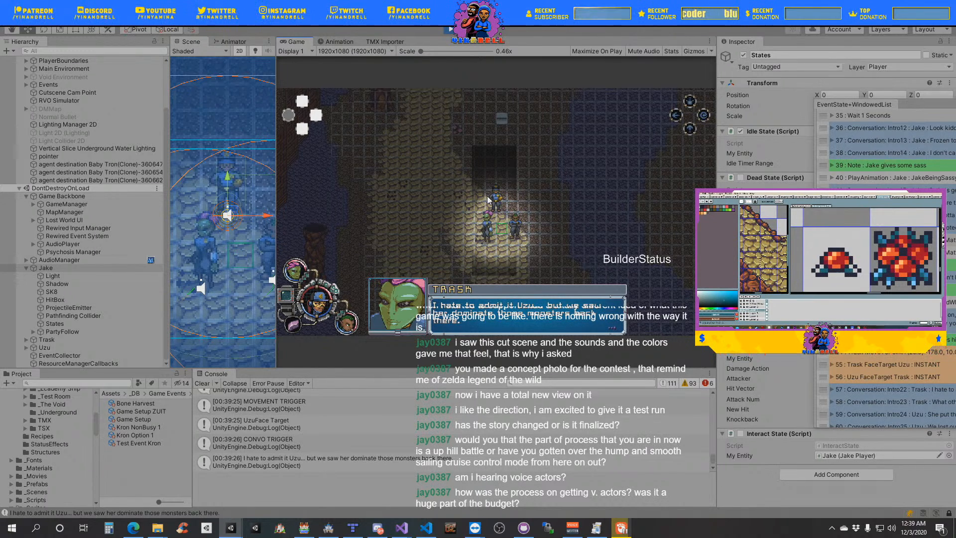
pyautogui.click(487, 199)
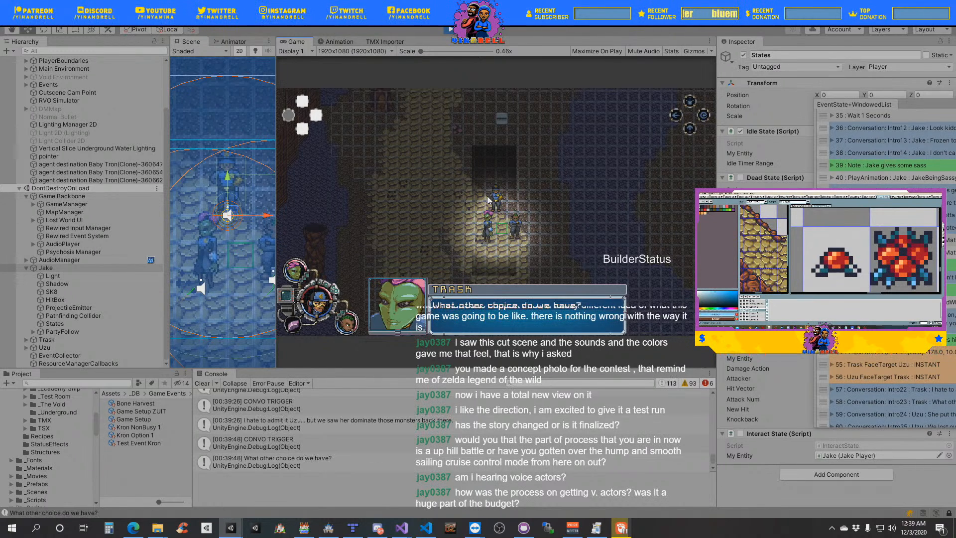
pyautogui.click(487, 200)
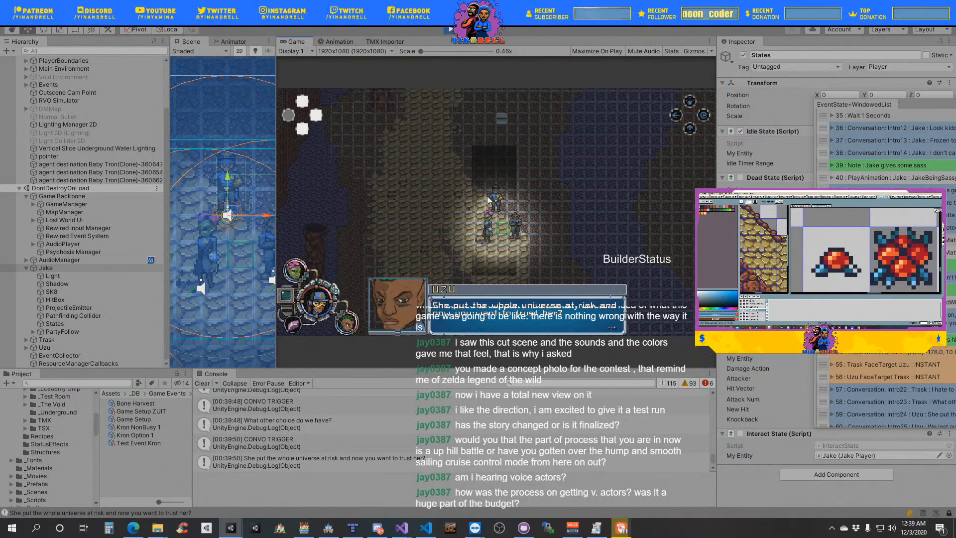
pyautogui.click(487, 200)
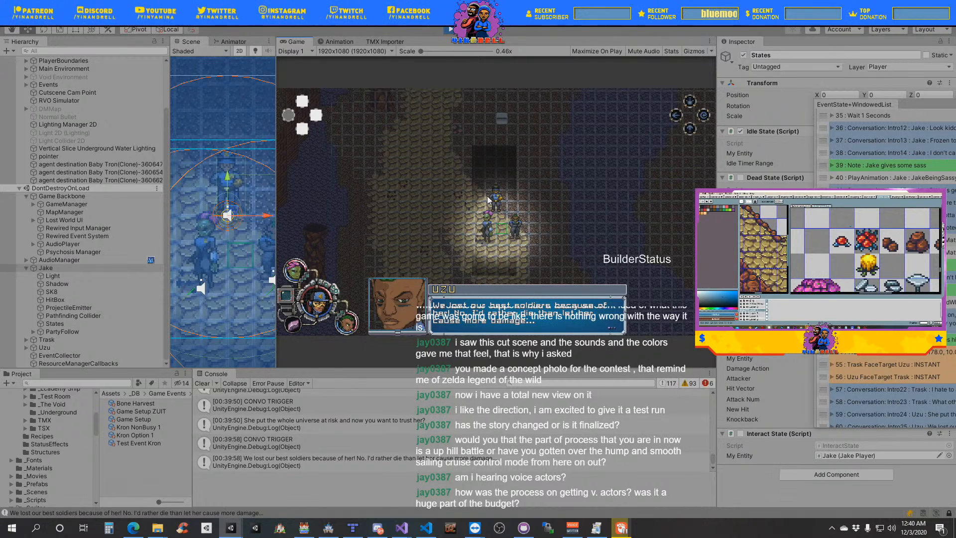
pyautogui.click(488, 199)
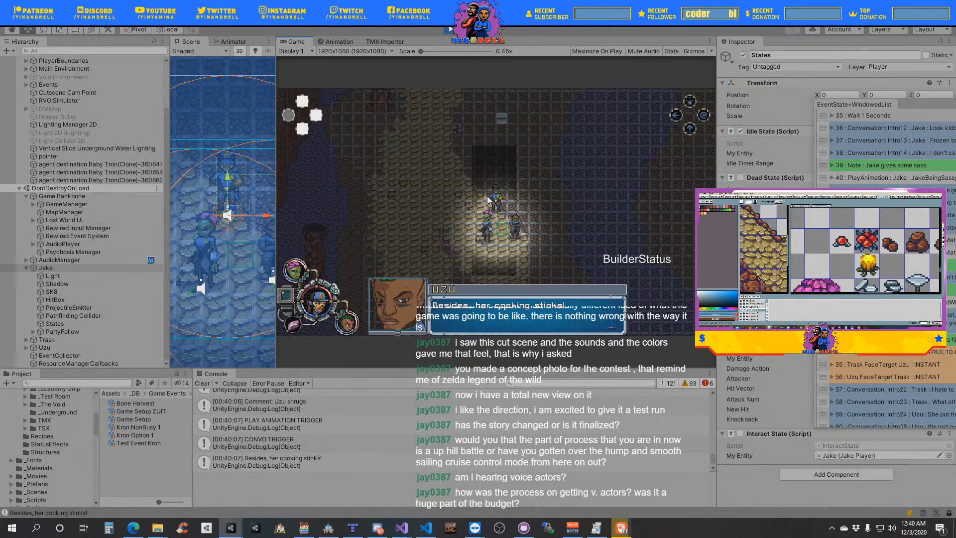
pyautogui.click(487, 199)
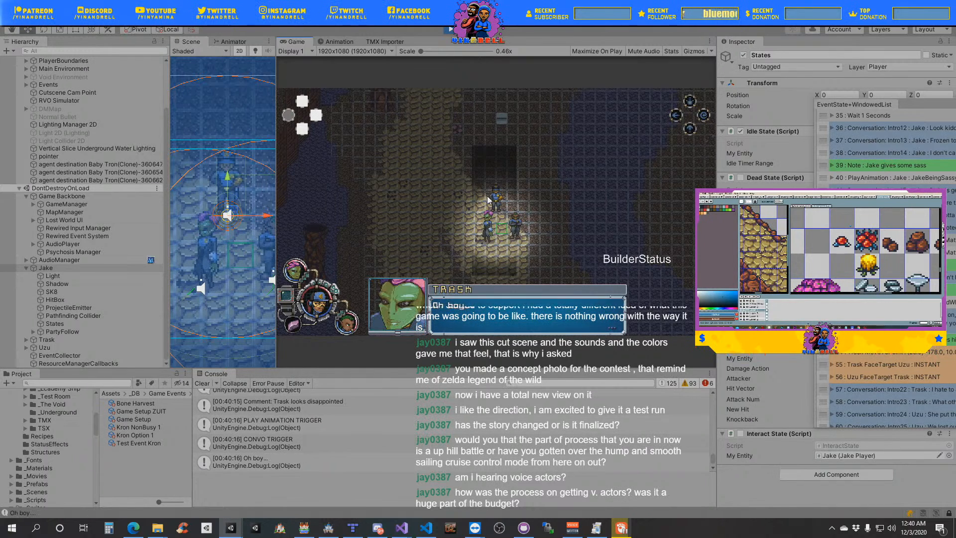
pyautogui.click(488, 200)
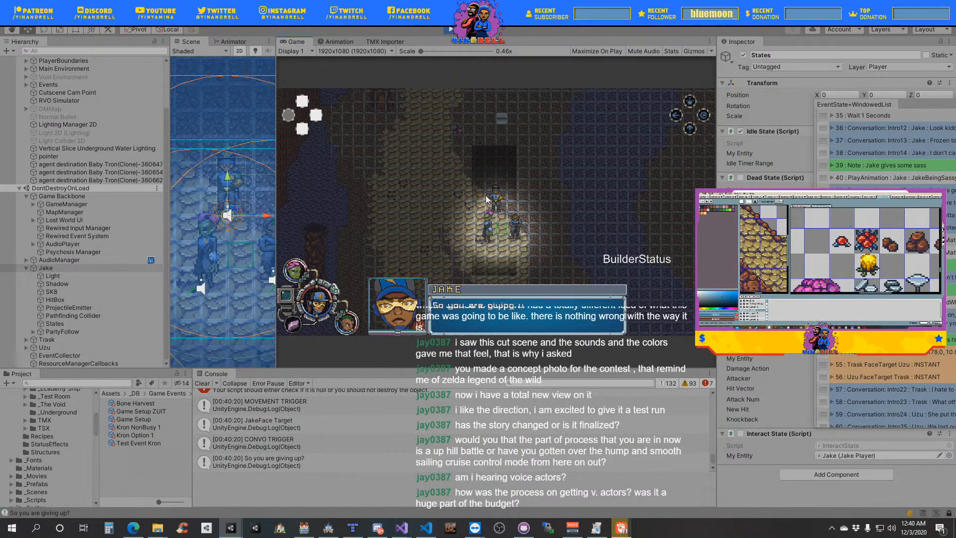
# - Trace the console's MissingReferenceException to the BaseEntity movement code in Visual Studio and widen that script's pane for inspection
pyautogui.scroll(2, 369, 457)
pyautogui.click(327, 449)
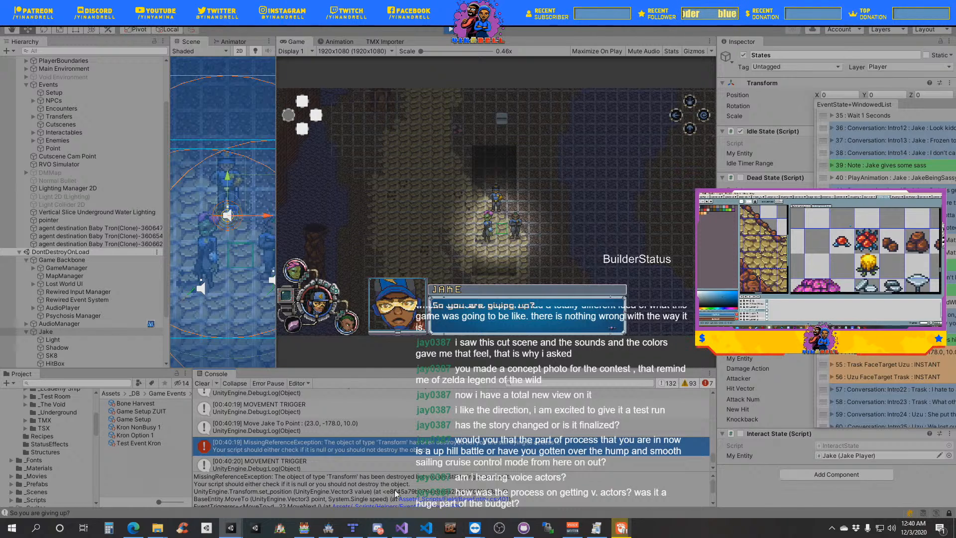
pyautogui.scroll(-1, 395, 489)
pyautogui.scroll(1, 407, 489)
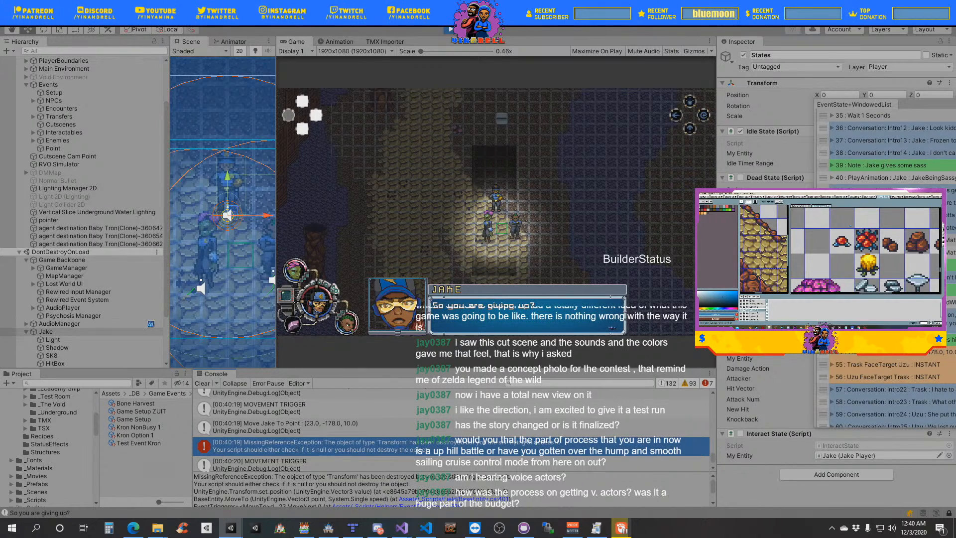
pyautogui.click(471, 499)
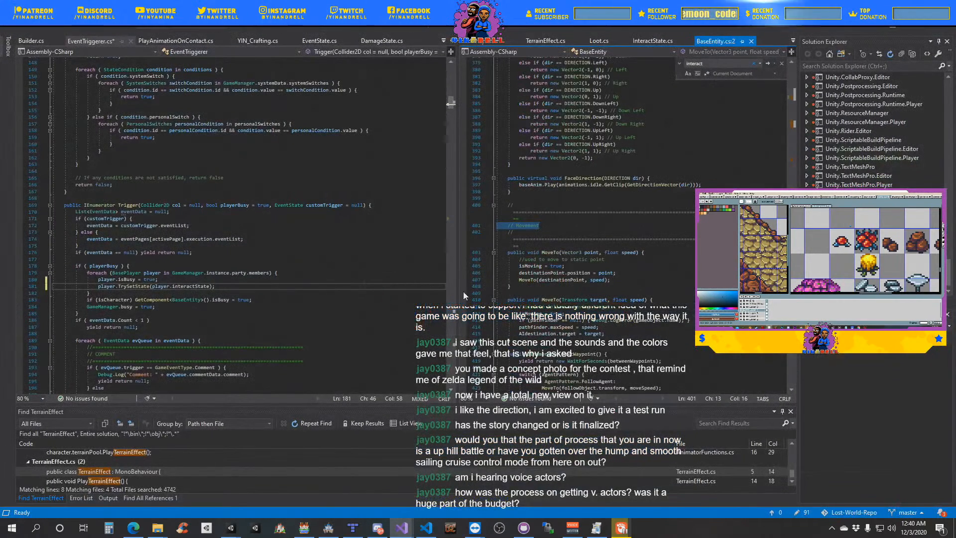
pyautogui.moveTo(457, 300); pyautogui.dragTo(372, 288)
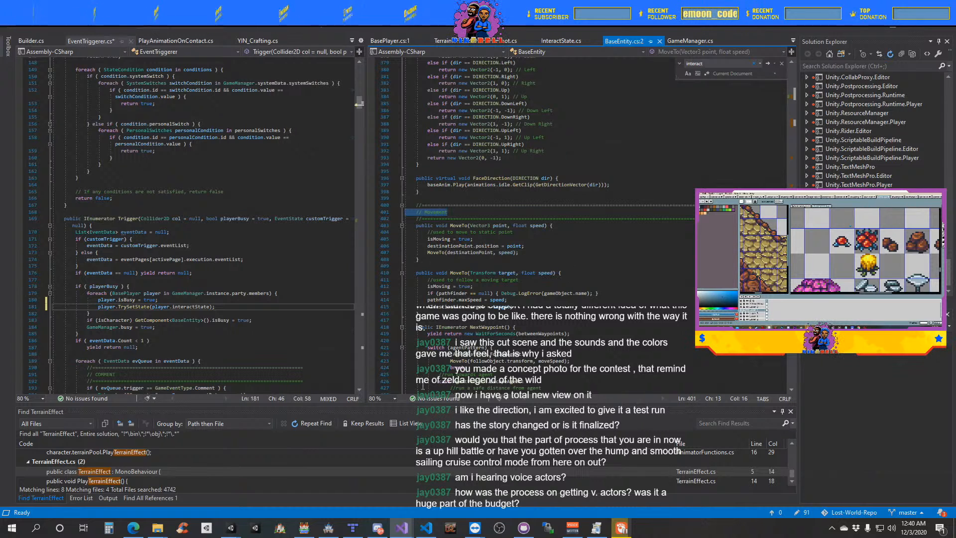
# - Switch back to Unity, return to the latest console entries, and advance the cutscene past Jake's line "So you are giving up?"
pyautogui.hotkey('alt', 'Tab')
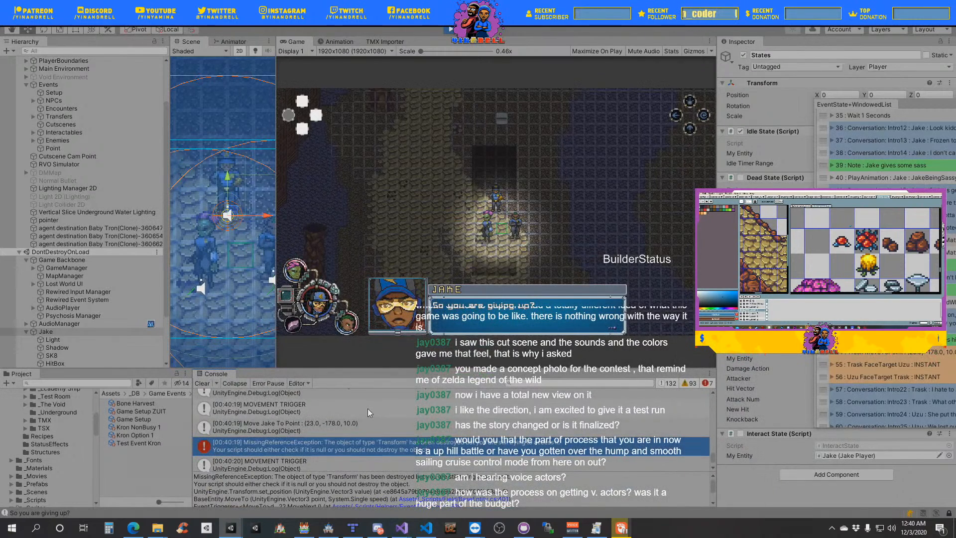
pyautogui.scroll(-2, 368, 409)
pyautogui.scroll(-2, 368, 408)
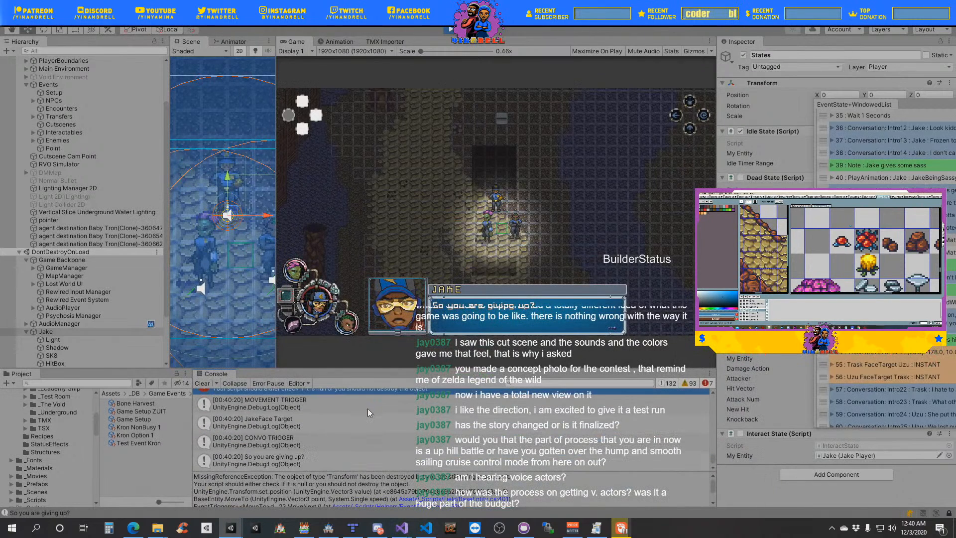
pyautogui.click(518, 246)
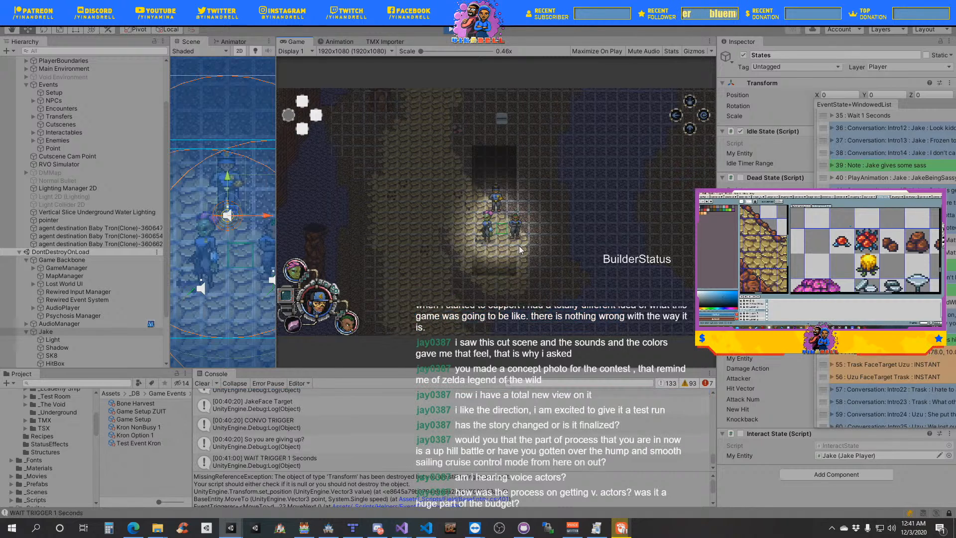
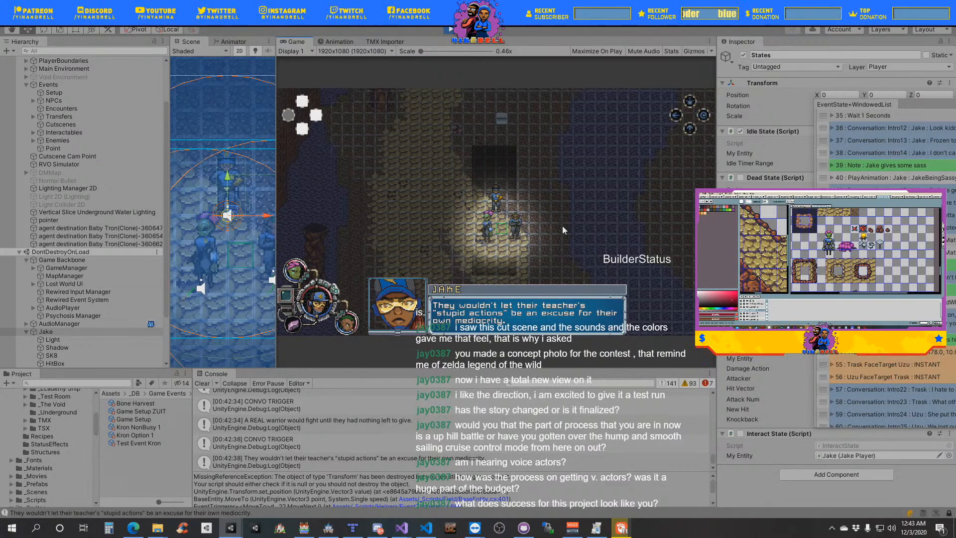
# - Advance the cutscene from Jake's "mediocrity" line through the talk with Uzu and past Trask's line "The path before us may be unclear"
pyautogui.press('space')
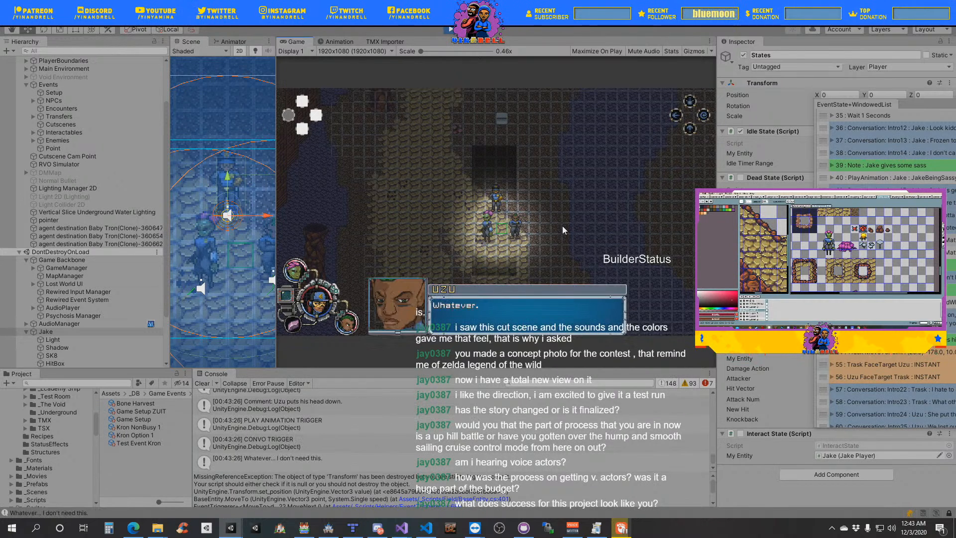
pyautogui.scroll(3, 398, 436)
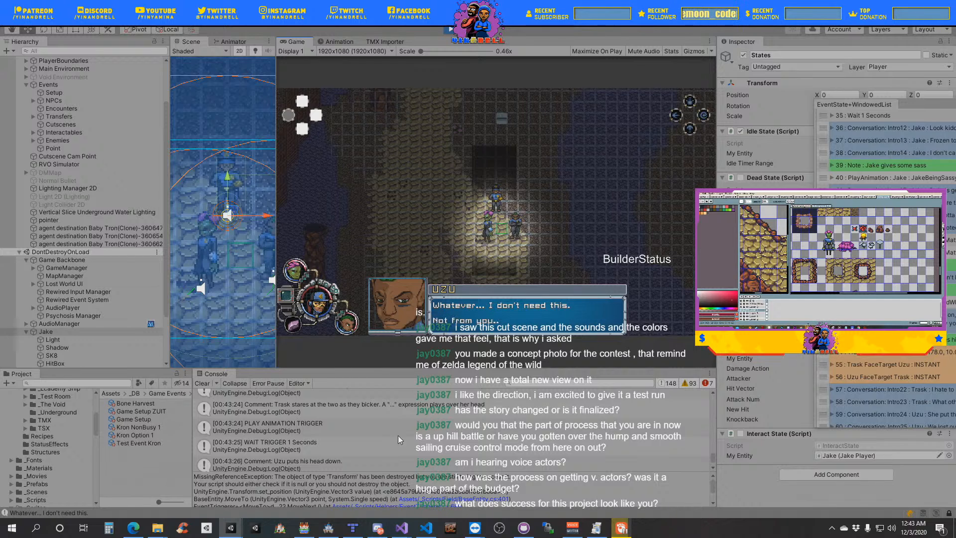
pyautogui.scroll(-3, 399, 436)
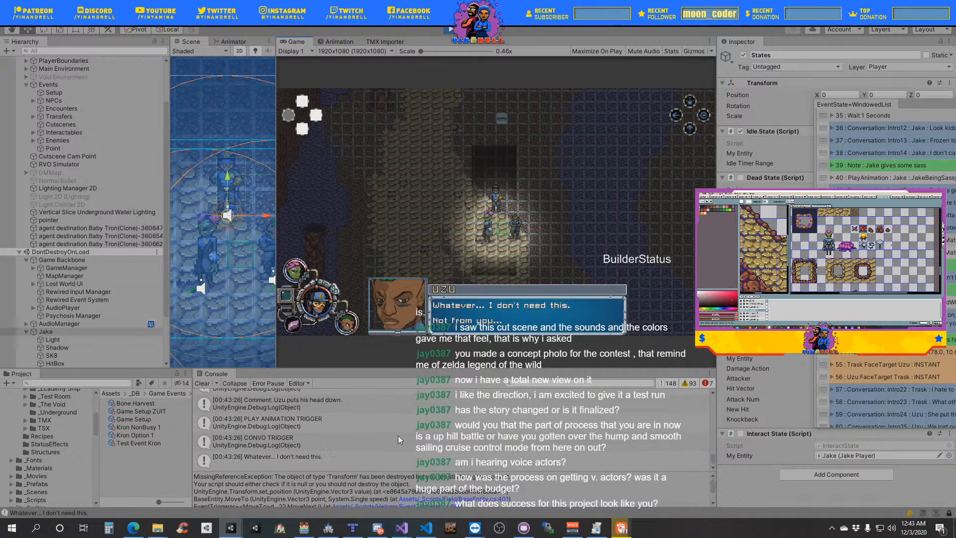
pyautogui.click(510, 284)
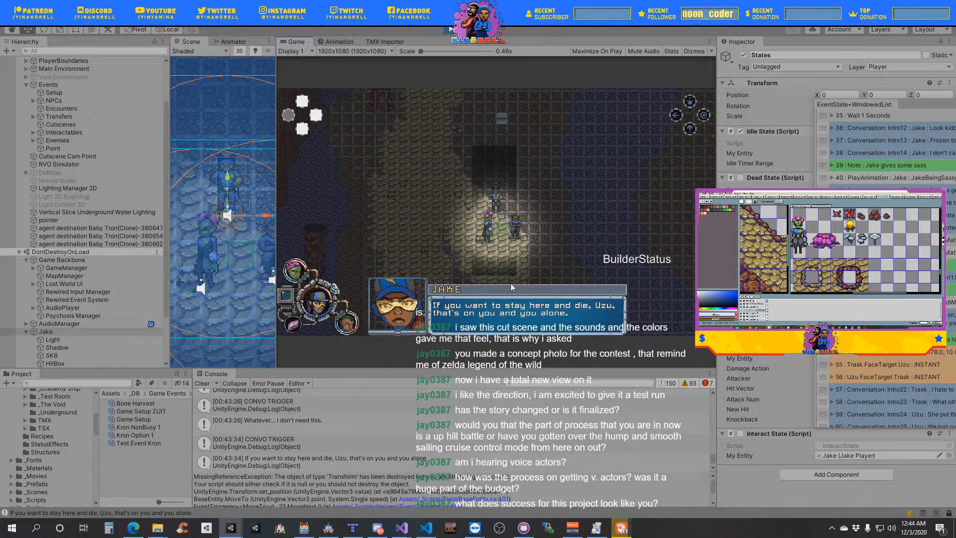
pyautogui.click(511, 283)
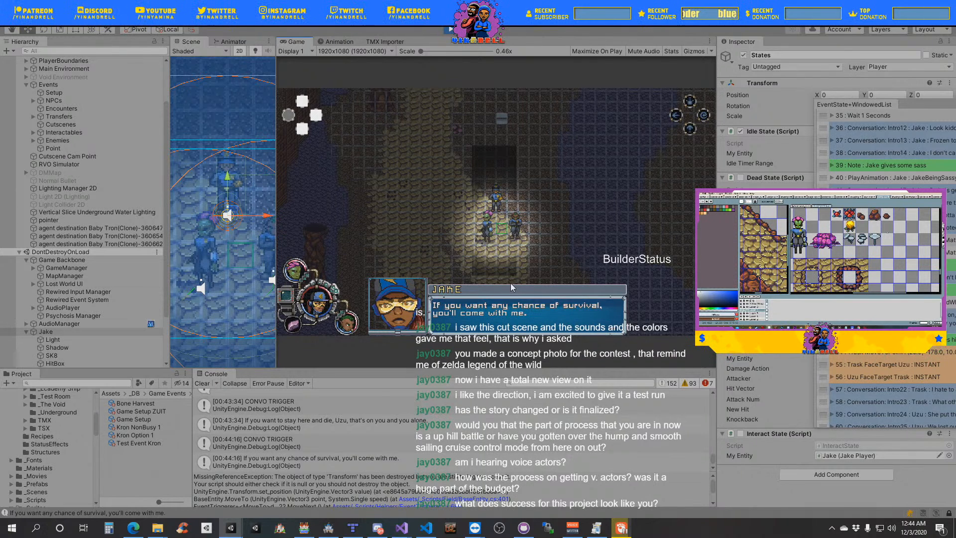
pyautogui.press('space')
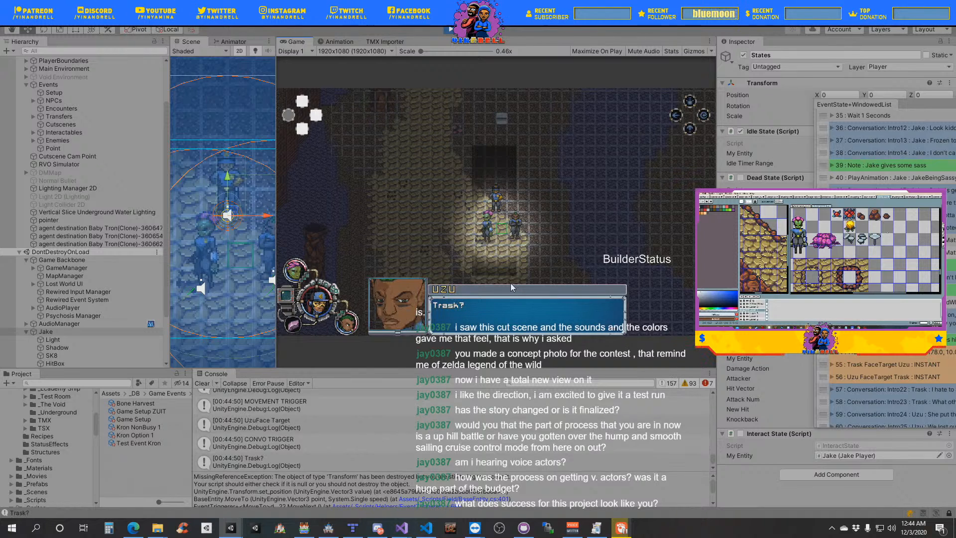
pyautogui.press('space')
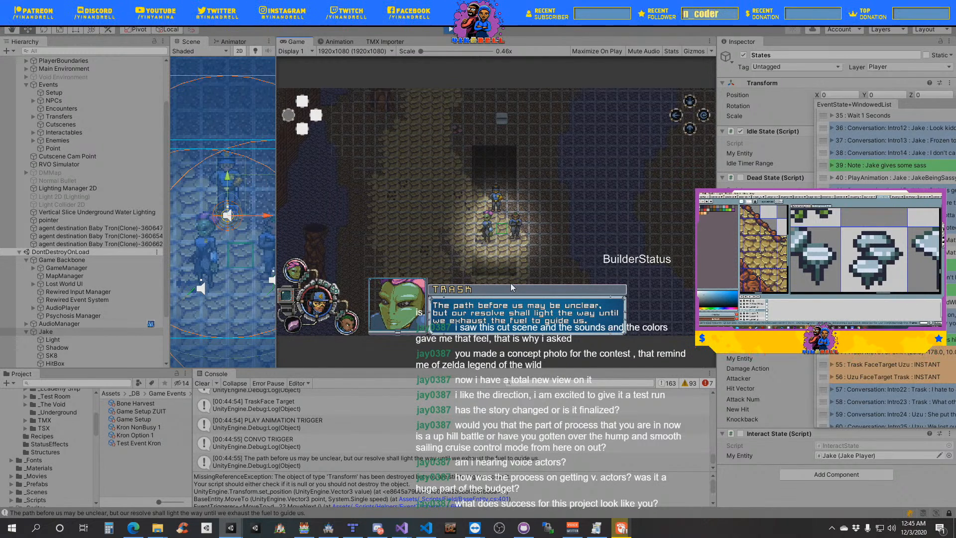
pyautogui.click(510, 283)
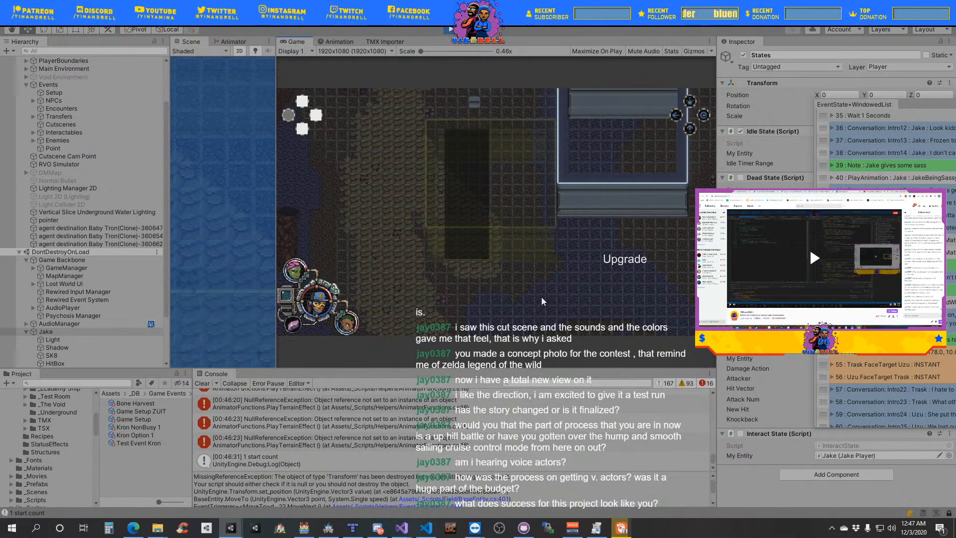
# - Test the in-game builder by upgrading a building, and cycle the builder through Place to Delete mode
pyautogui.press('Return')
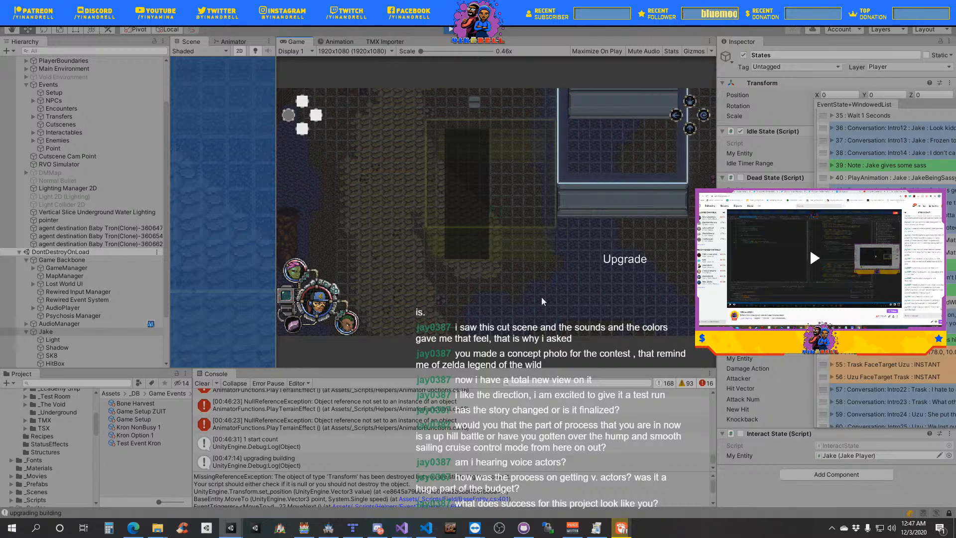
pyautogui.press('d')
pyautogui.press('d')
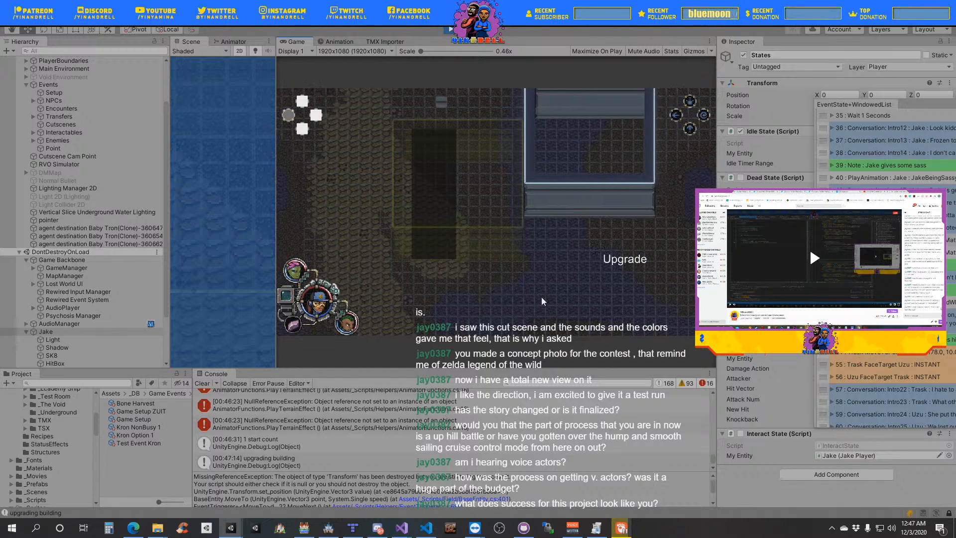
pyautogui.press('Escape')
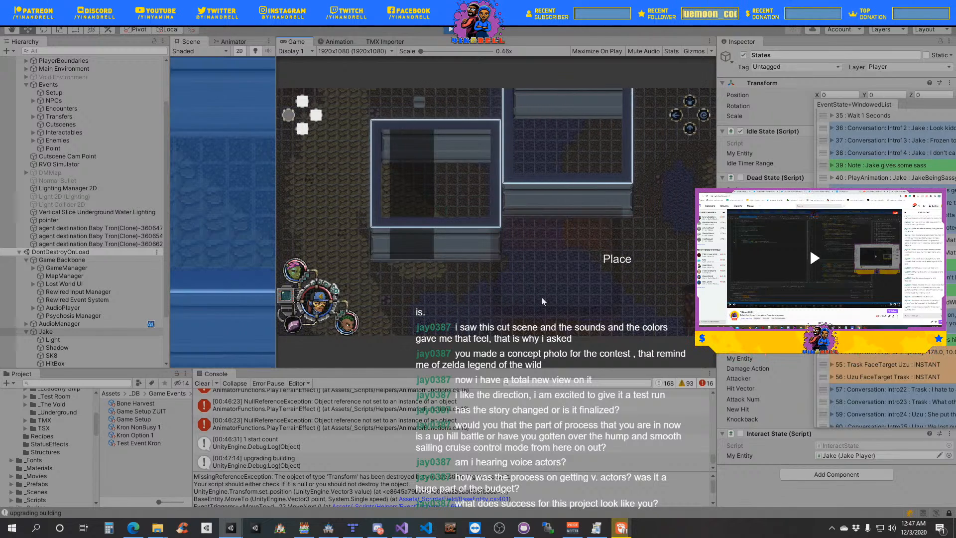
pyautogui.press('e')
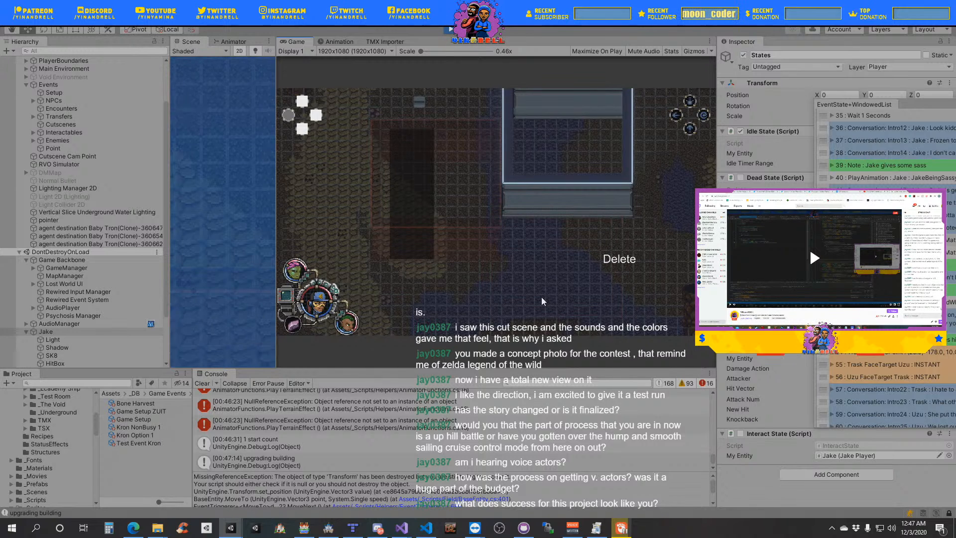
# - Delete both blue-framed buildings from the builder grid, one after the other
pyautogui.press('w')
pyautogui.press('w')
pyautogui.press('w')
pyautogui.press('w')
pyautogui.press('w')
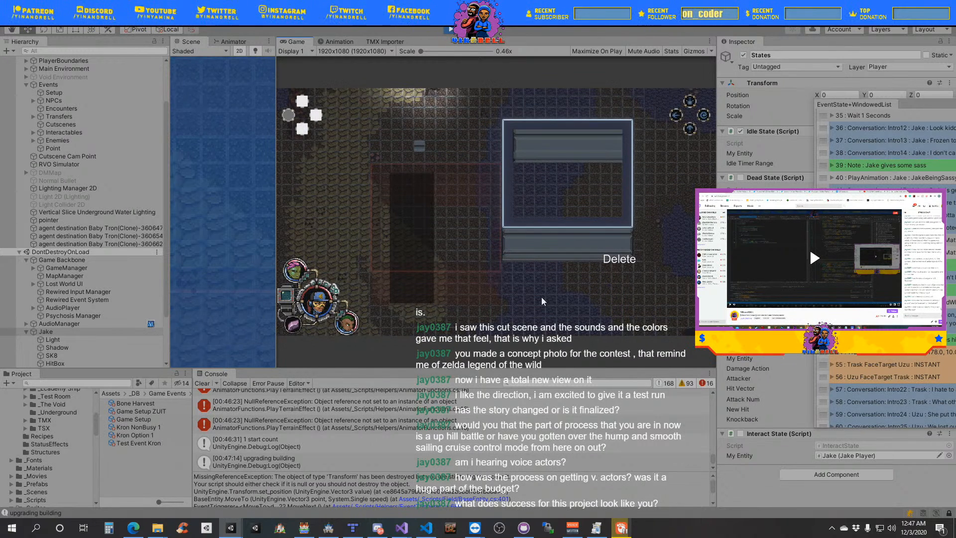
pyautogui.press('a')
pyautogui.press('d')
pyautogui.press('d')
pyautogui.press('d')
pyautogui.press('s')
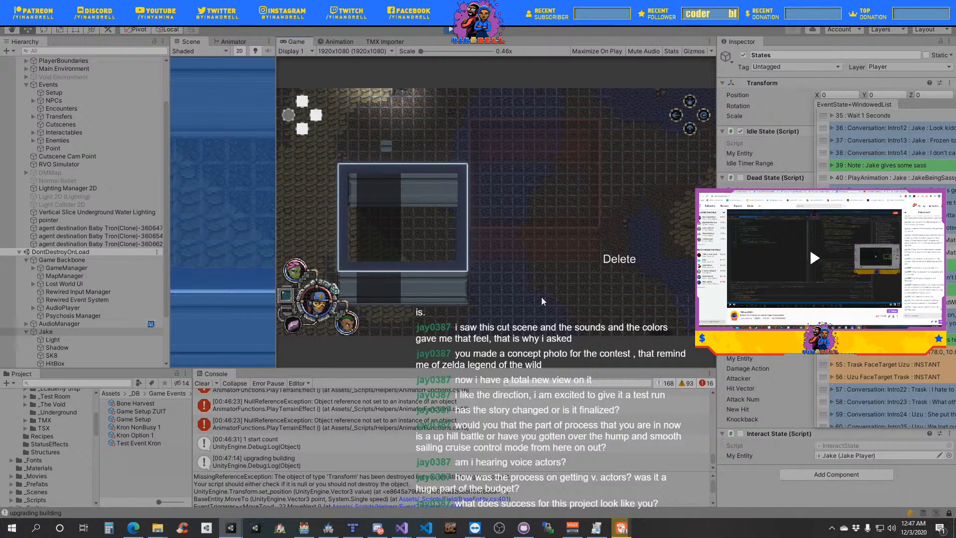
pyautogui.press('space')
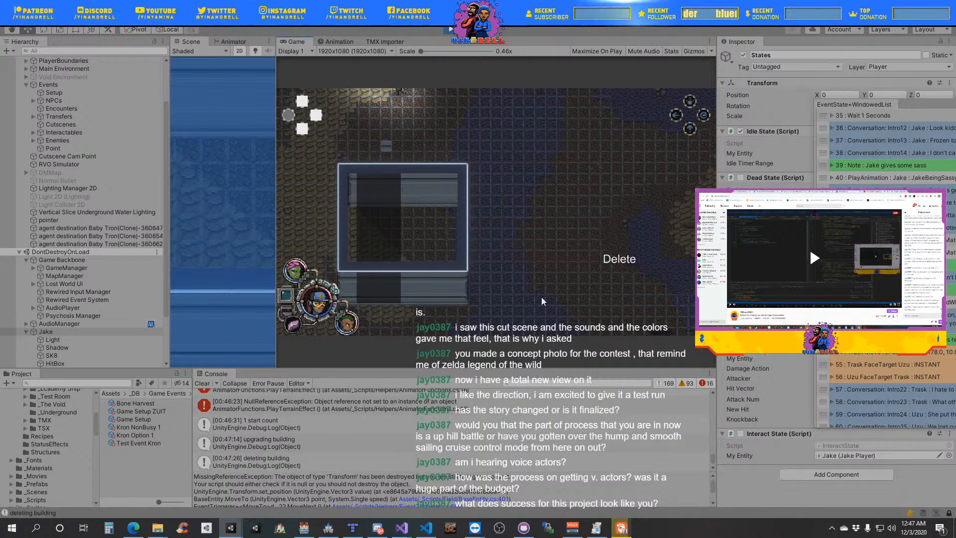
pyautogui.press('a')
pyautogui.press('space')
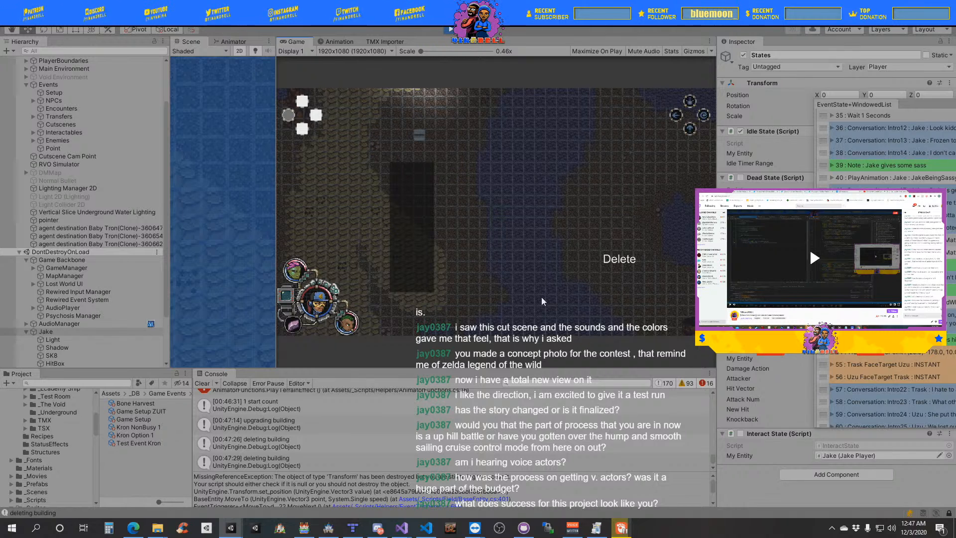
# - Move the builder view up to the three party characters and leave the builder's Delete mode
pyautogui.press('w')
pyautogui.press('w')
pyautogui.press('w')
pyautogui.press('w')
pyautogui.press('w')
pyautogui.press('w')
pyautogui.press('w')
pyautogui.press('w')
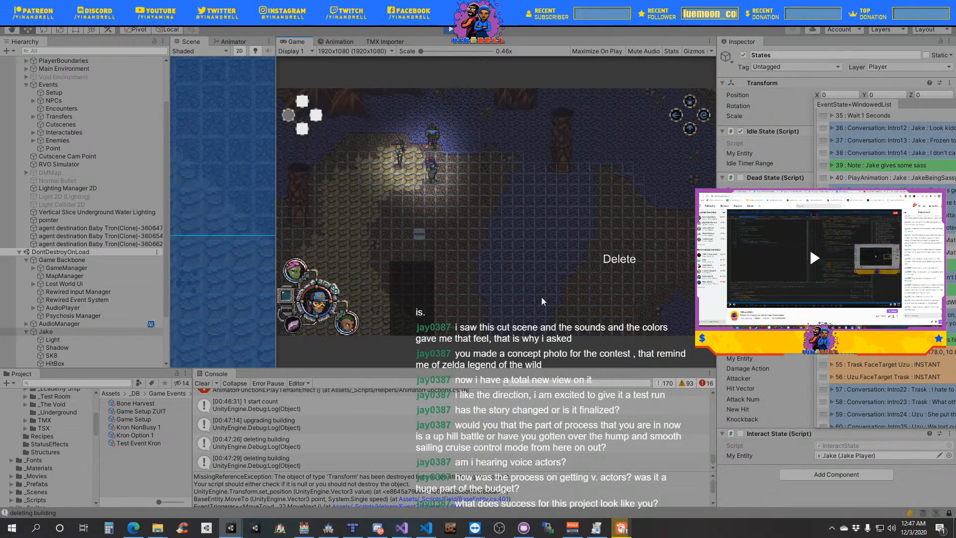
pyautogui.press('Escape')
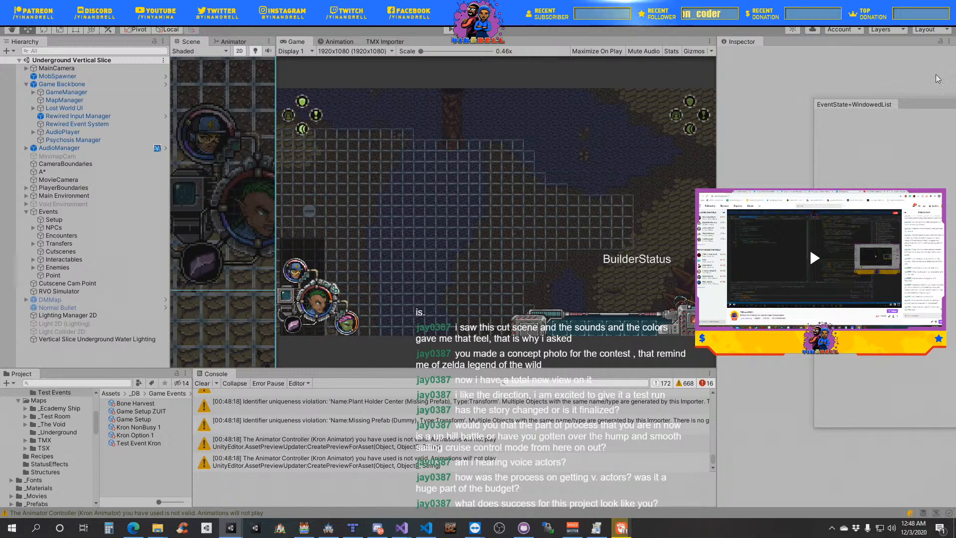
# - Move the floating EventState+WindowedList window over the Game view and switch to the Lost-World-Repo solution in Visual Studio
pyautogui.moveTo(929, 100); pyautogui.dragTo(559, 97)
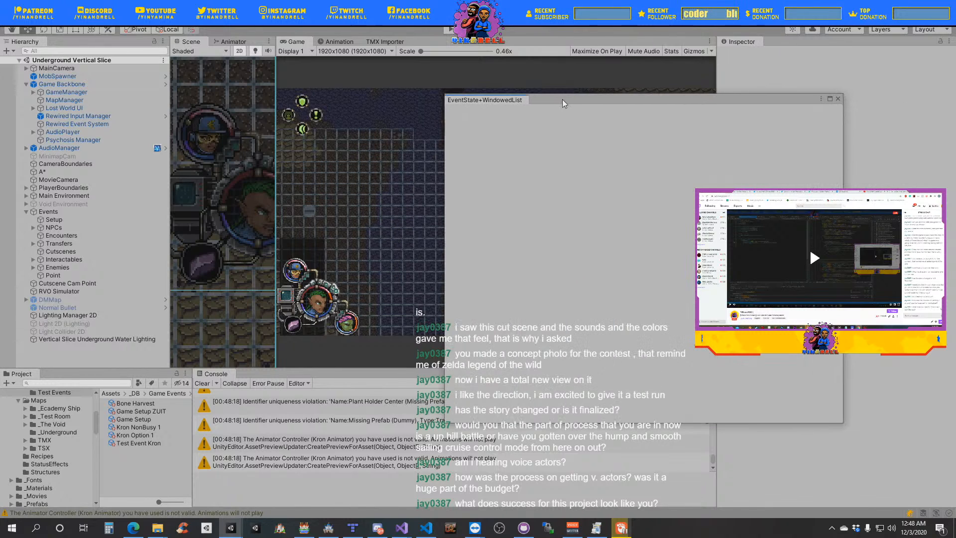
pyautogui.moveTo(403, 531)
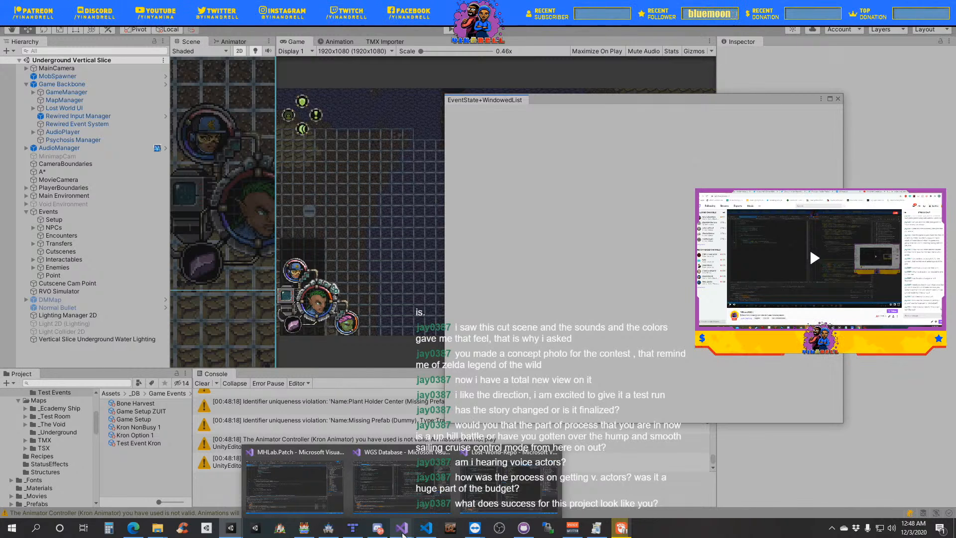
pyautogui.click(502, 495)
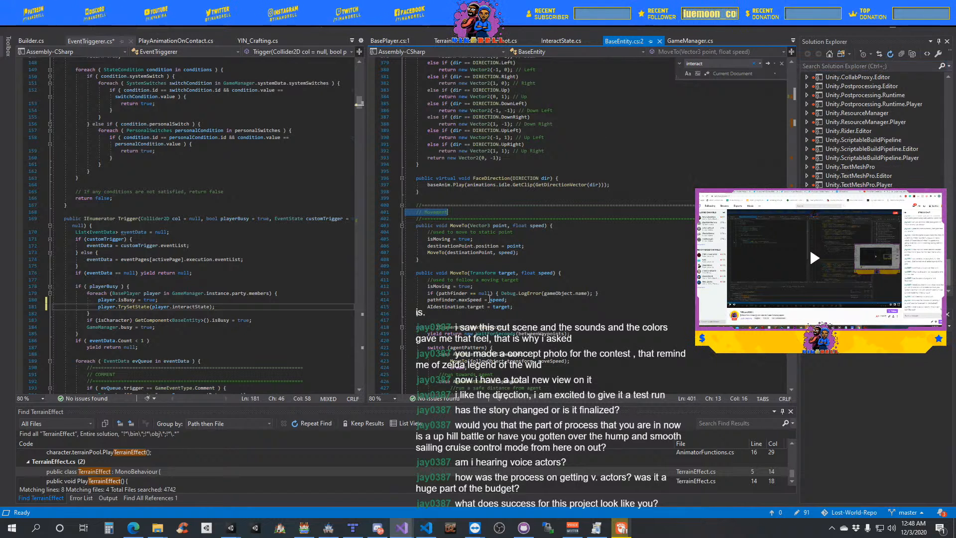
# - Copy the line player.TrySetState(player.interactState); from the playerBusy loop at the start of the Trigger coroutine in EventTriggerer.cs
pyautogui.scroll(-14, 490, 311)
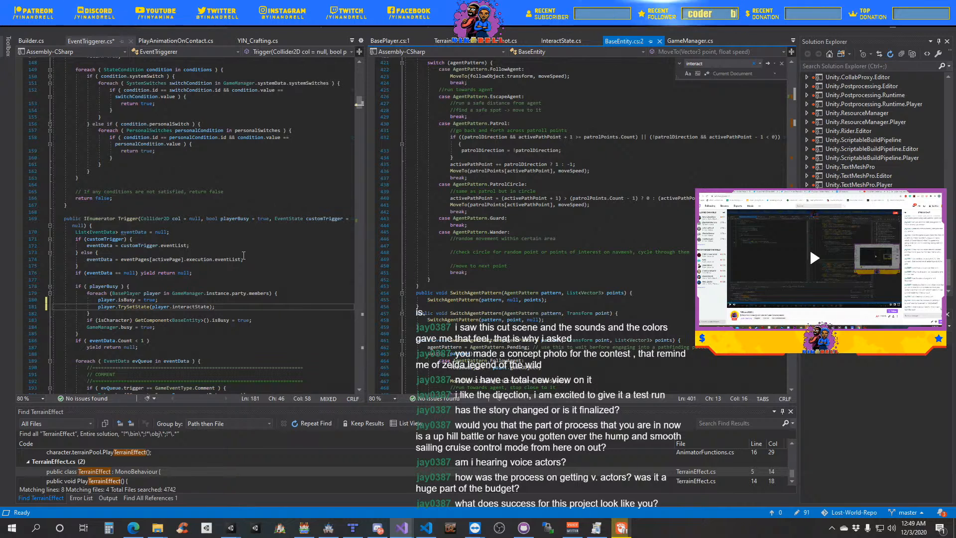
pyautogui.scroll(4, 244, 255)
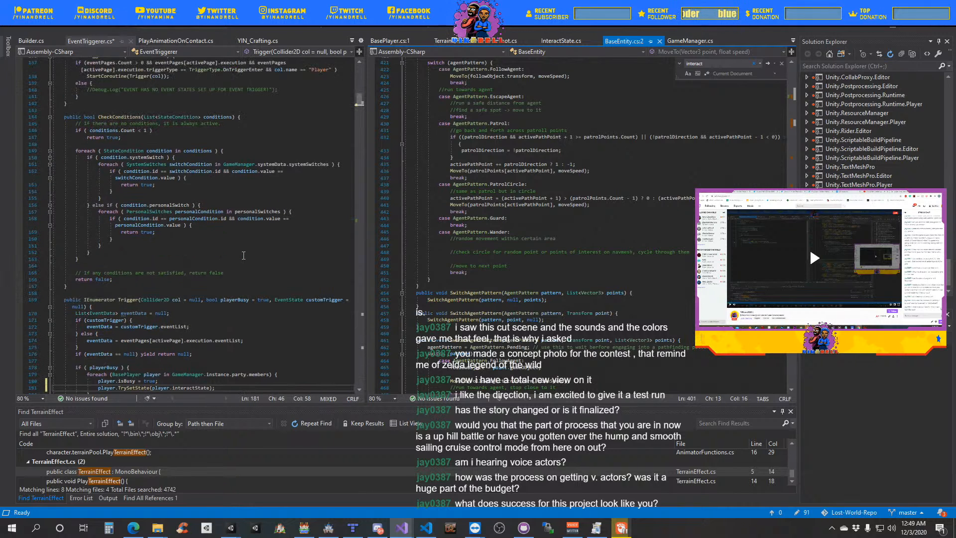
pyautogui.click(244, 256)
pyautogui.scroll(-6, 230, 265)
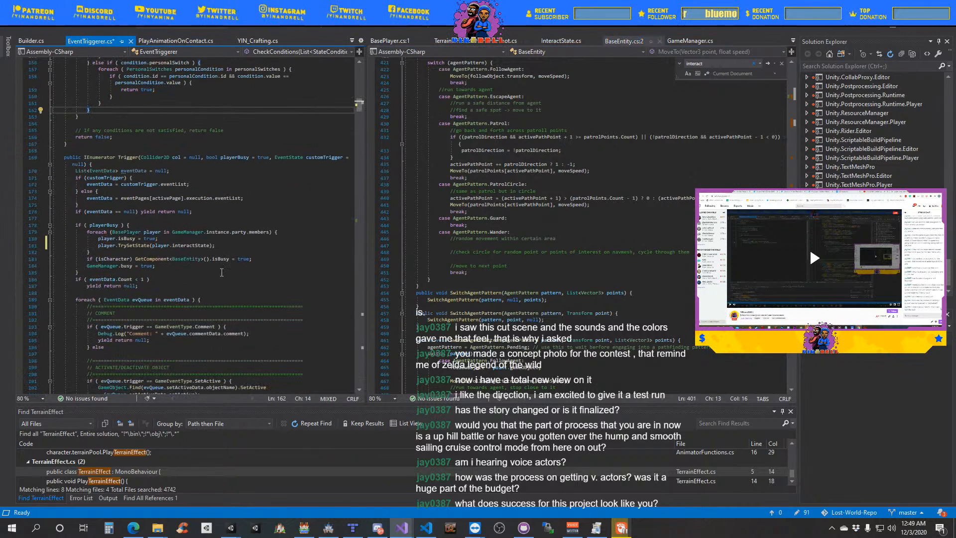
pyautogui.moveTo(220, 246); pyautogui.dragTo(102, 248)
pyautogui.hotkey('ctrl', 'c')
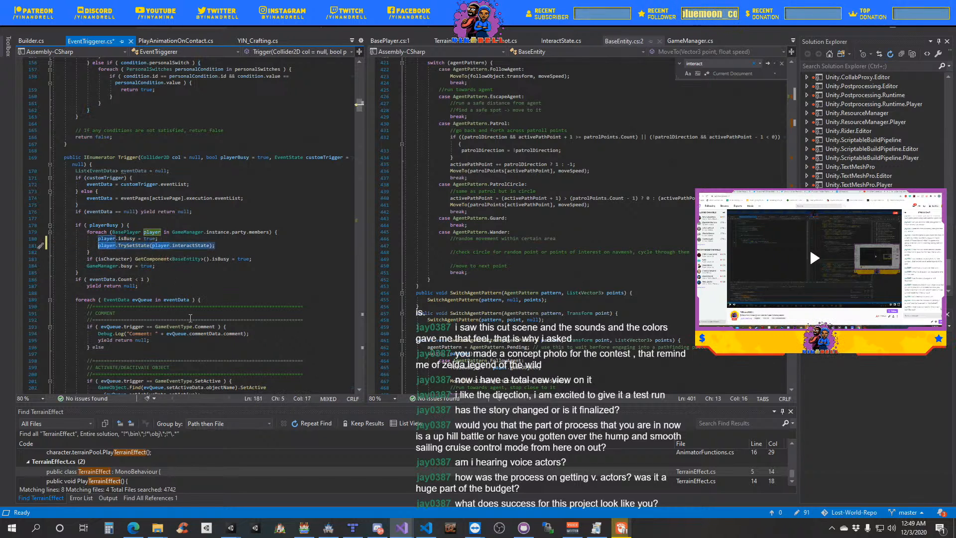
# - Paste the TrySetState line on a new line below player.isBusy = false; in the playerBusy loop at the coroutine's end
pyautogui.scroll(-20, 190, 317)
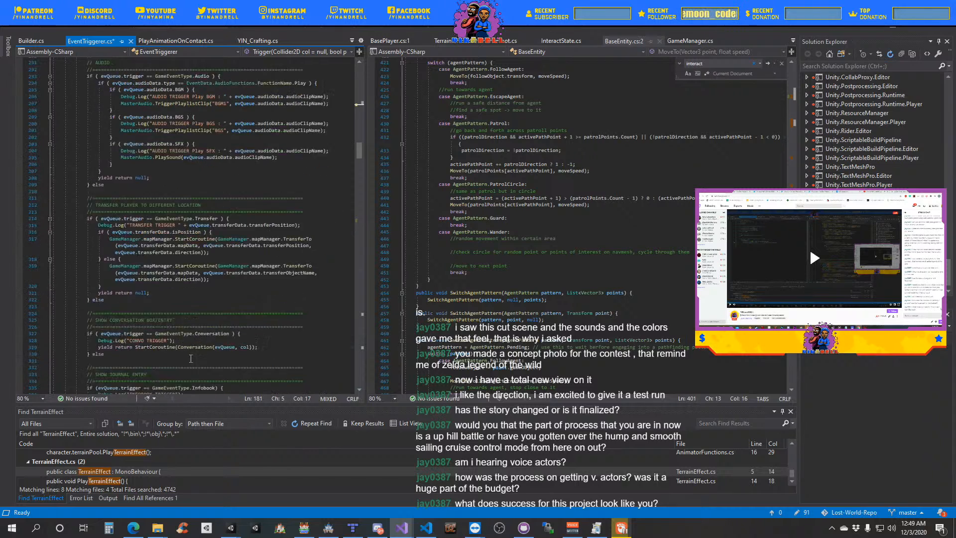
pyautogui.scroll(-18, 190, 358)
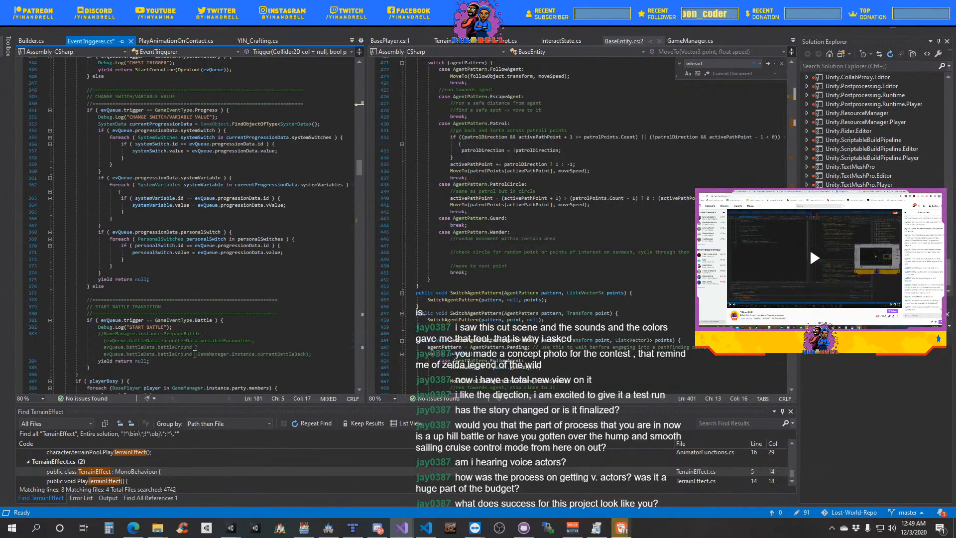
pyautogui.scroll(-8, 194, 355)
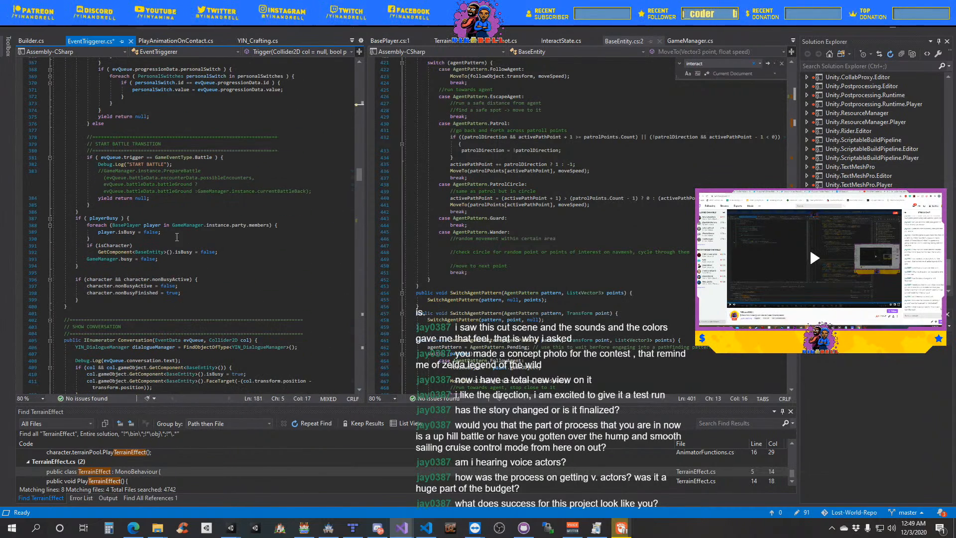
pyautogui.click(170, 233)
pyautogui.press('Return')
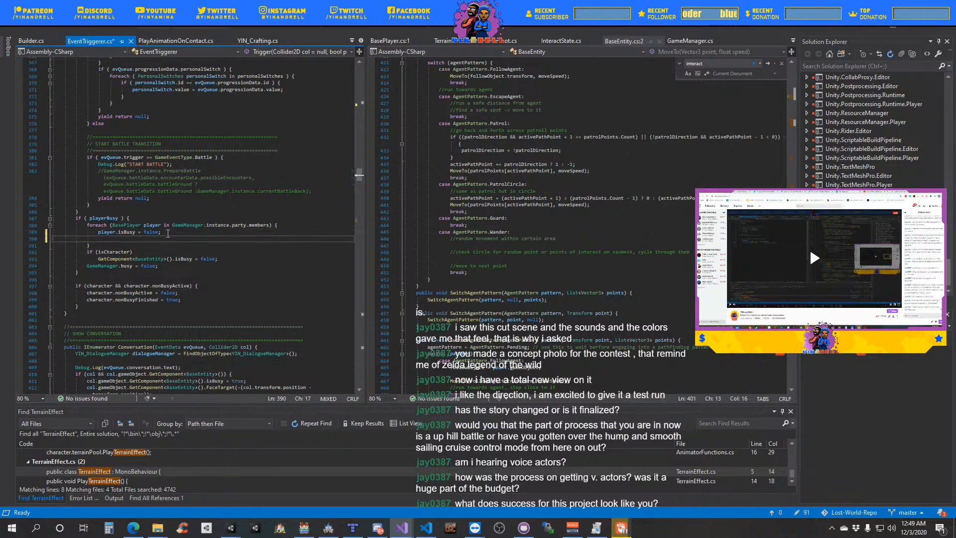
pyautogui.hotkey('ctrl', 'v')
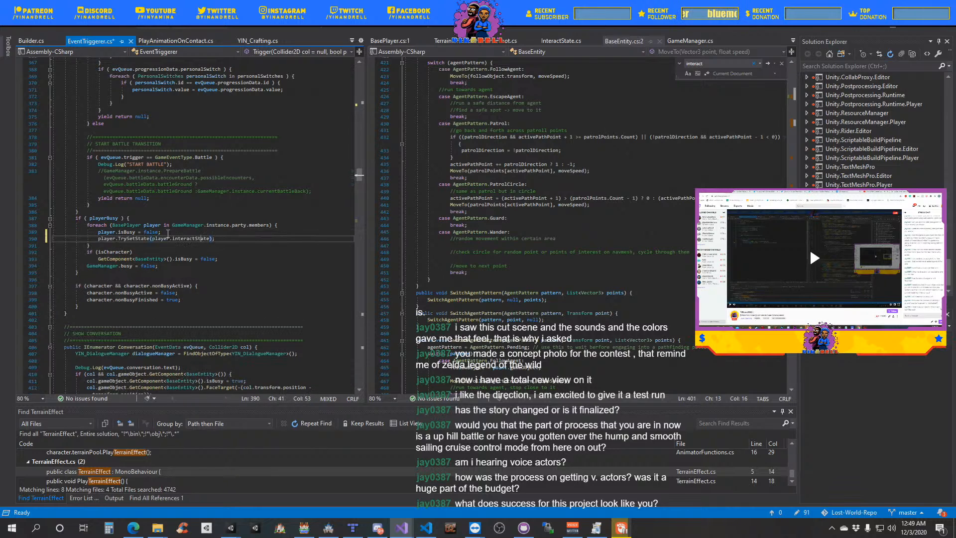
# - Change the pasted call's argument to player.idleState and save EventTriggerer.cs
pyautogui.press('Left')
pyautogui.press('Left')
pyautogui.press('BackSpace')
pyautogui.press('BackSpace')
pyautogui.press('BackSpace')
pyautogui.press('BackSpace')
pyautogui.press('BackSpace')
pyautogui.press('BackSpace')
pyautogui.press('BackSpace')
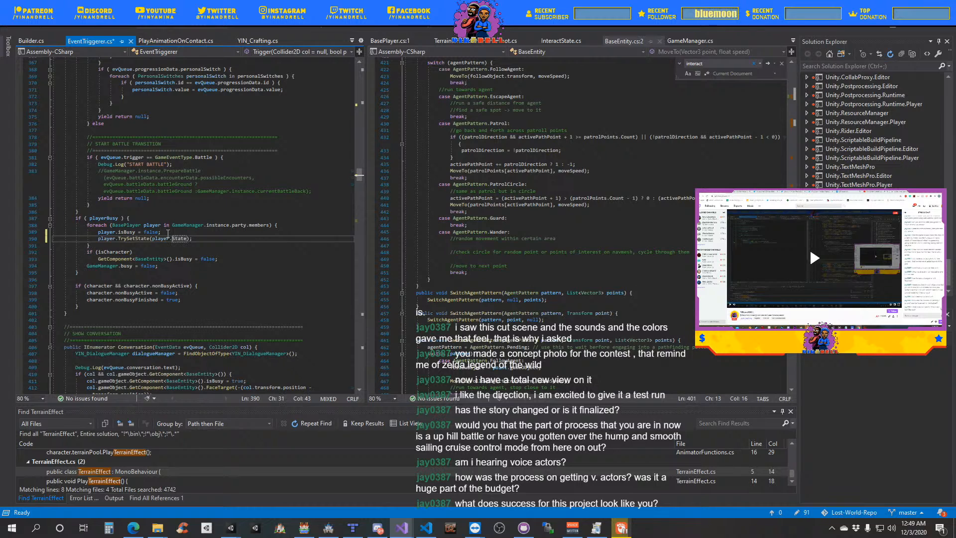
pyautogui.write('idle')
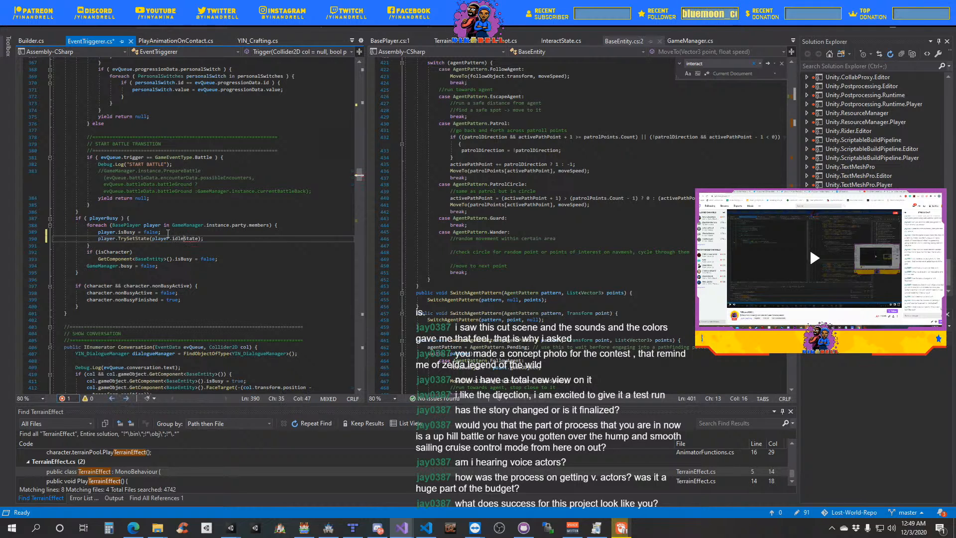
pyautogui.hotkey('ctrl', 's')
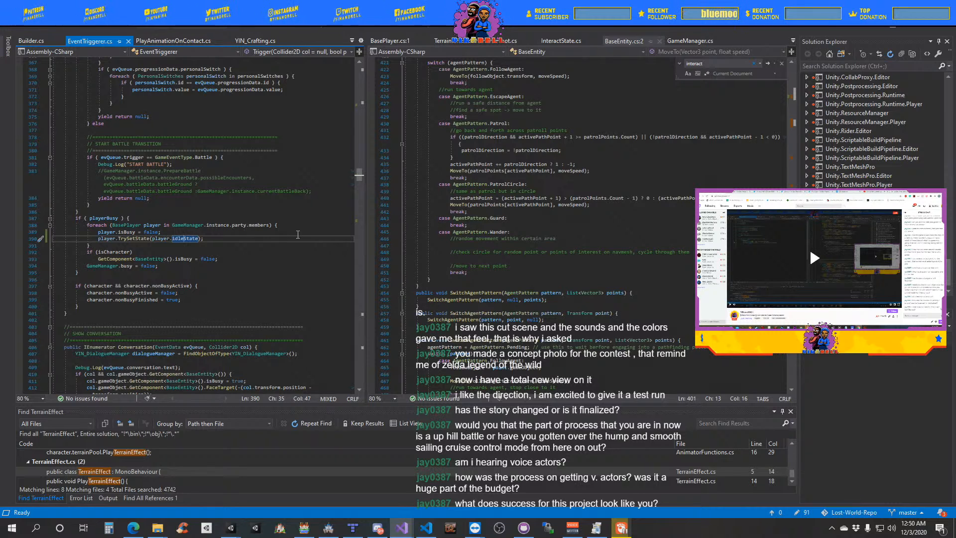
# - Review the ShowConversation, CameraMoveToPoint, CameraMoveToTarget and CameraZoom coroutines in EventTriggerer.cs
pyautogui.scroll(-12, 298, 234)
pyautogui.scroll(-14, 293, 240)
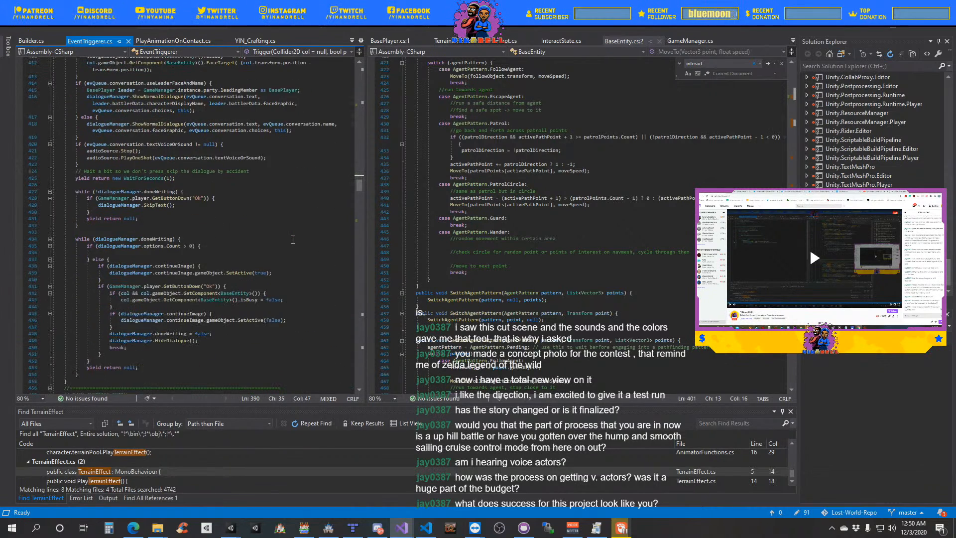
pyautogui.scroll(-17, 293, 240)
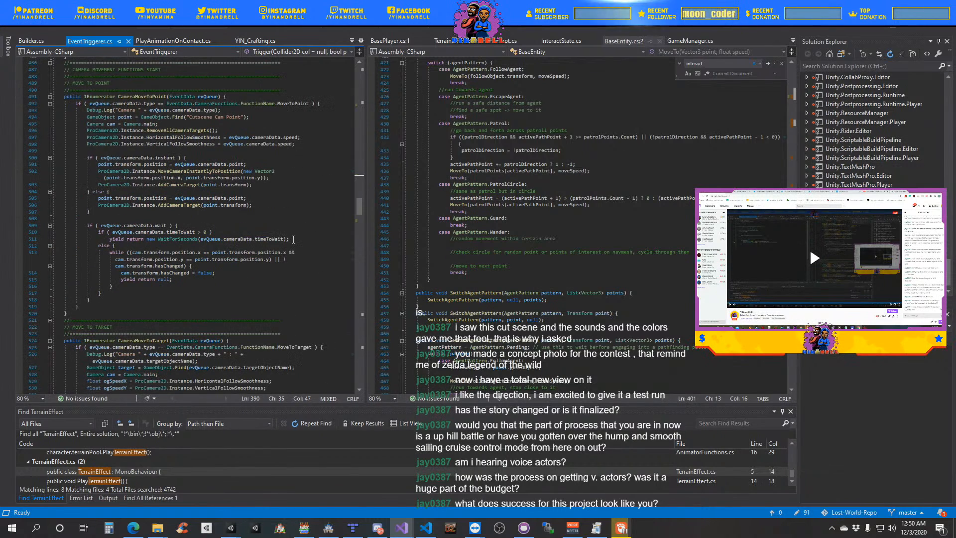
pyautogui.scroll(-3, 293, 240)
pyautogui.scroll(-2, 293, 239)
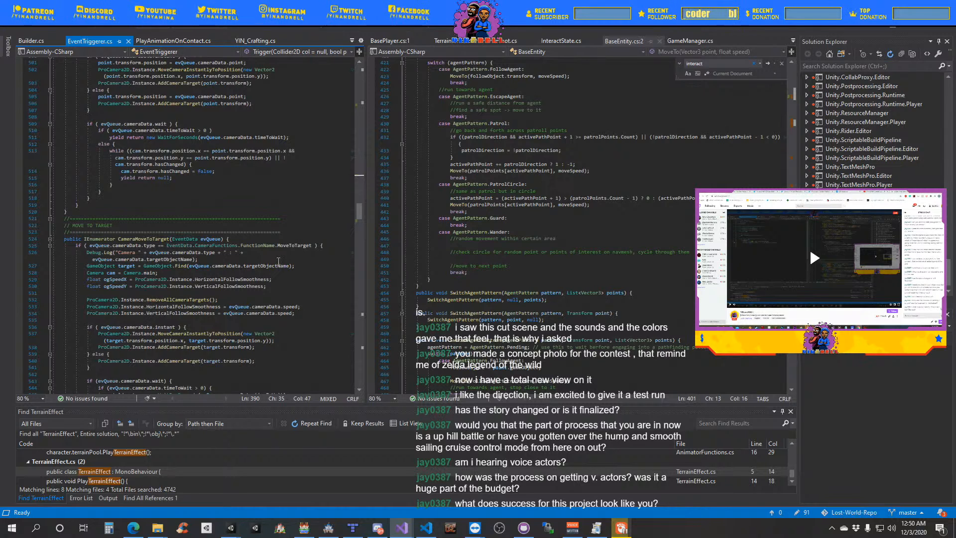
pyautogui.scroll(-2, 278, 261)
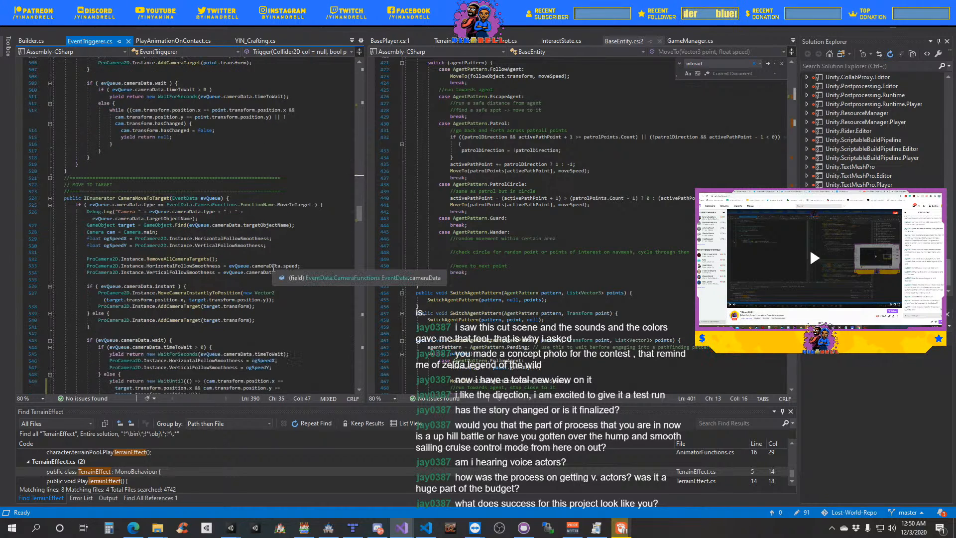
pyautogui.scroll(-4, 273, 269)
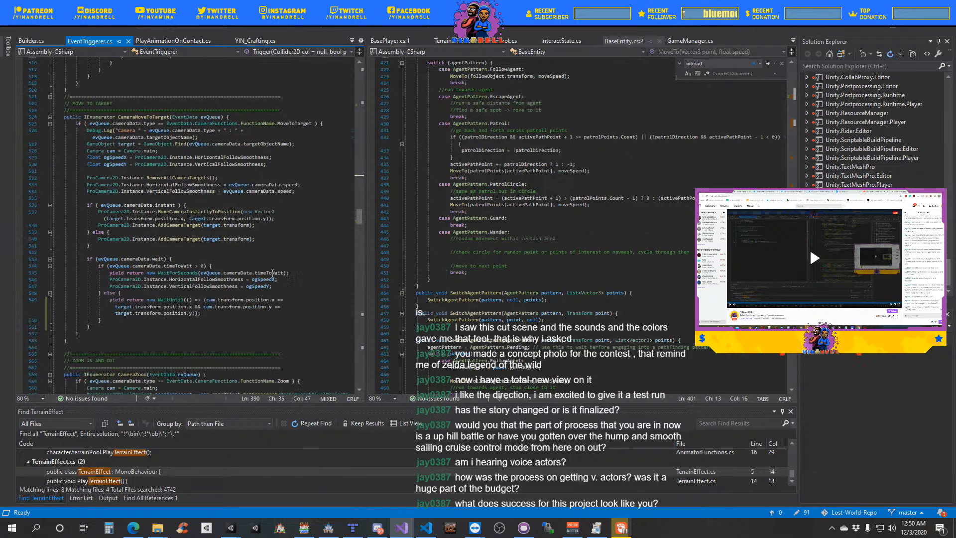
pyautogui.scroll(-4, 272, 273)
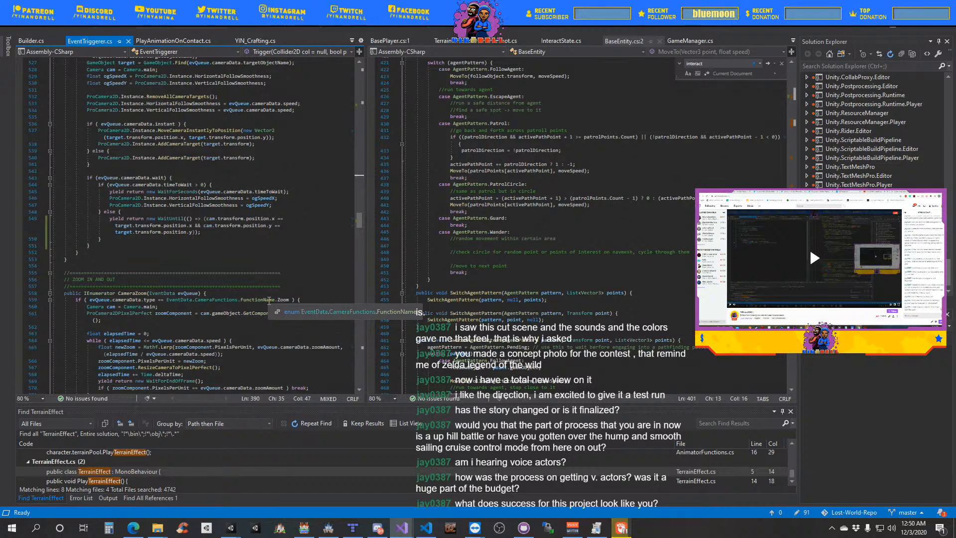
pyautogui.scroll(-1, 268, 301)
pyautogui.scroll(-9, 269, 303)
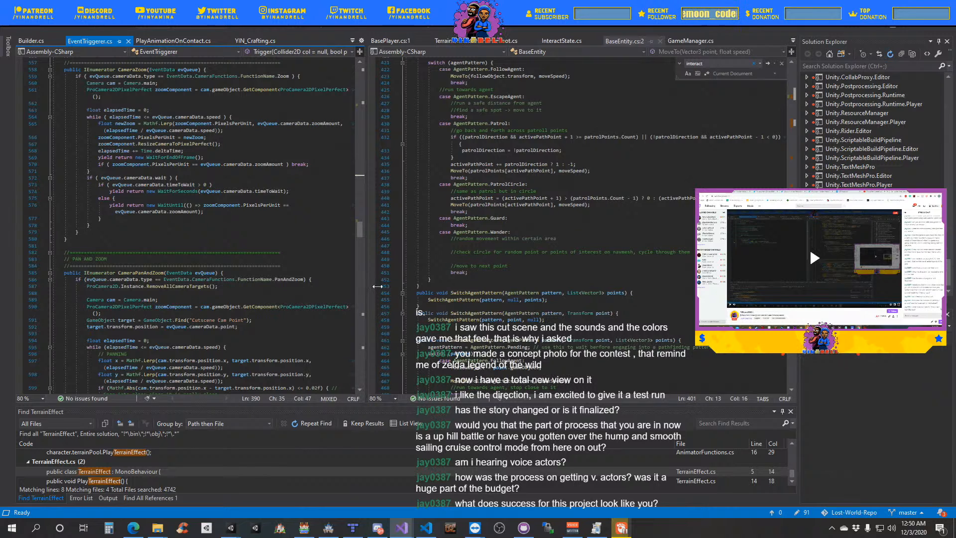
# - Widen the EventTriggerer.cs editor pane and read through the CameraPanAndZoom and CameraFocus coroutines
pyautogui.moveTo(366, 280); pyautogui.dragTo(422, 301)
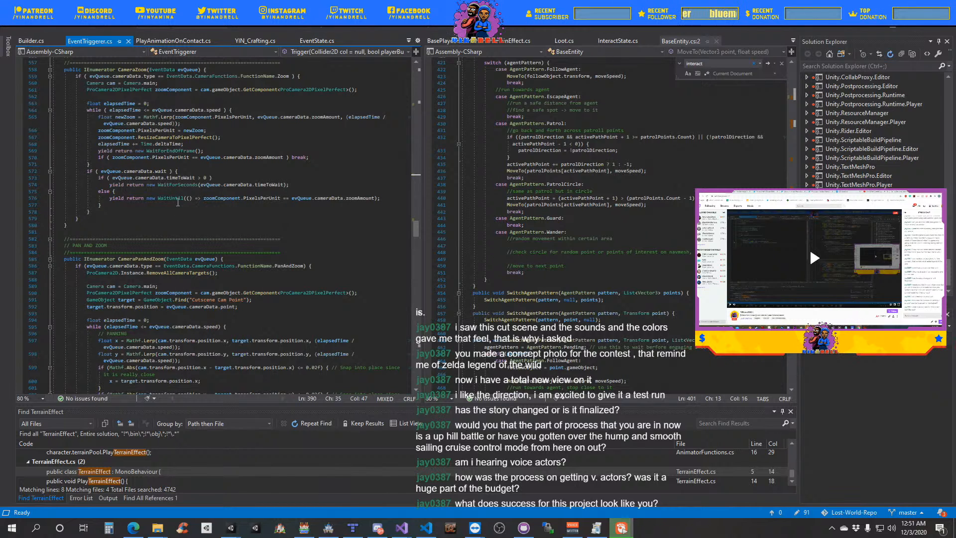
pyautogui.scroll(-5, 177, 202)
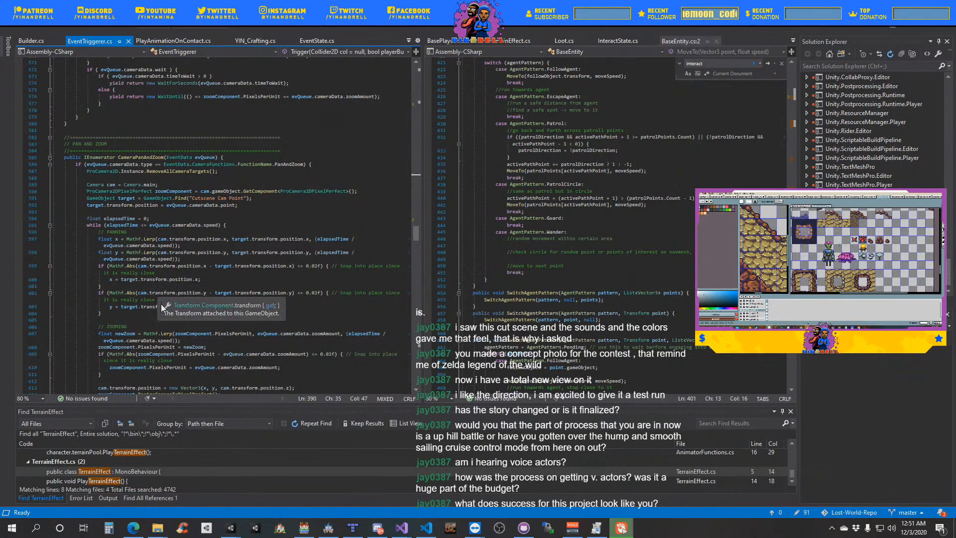
pyautogui.click(247, 266)
pyautogui.scroll(-5, 242, 305)
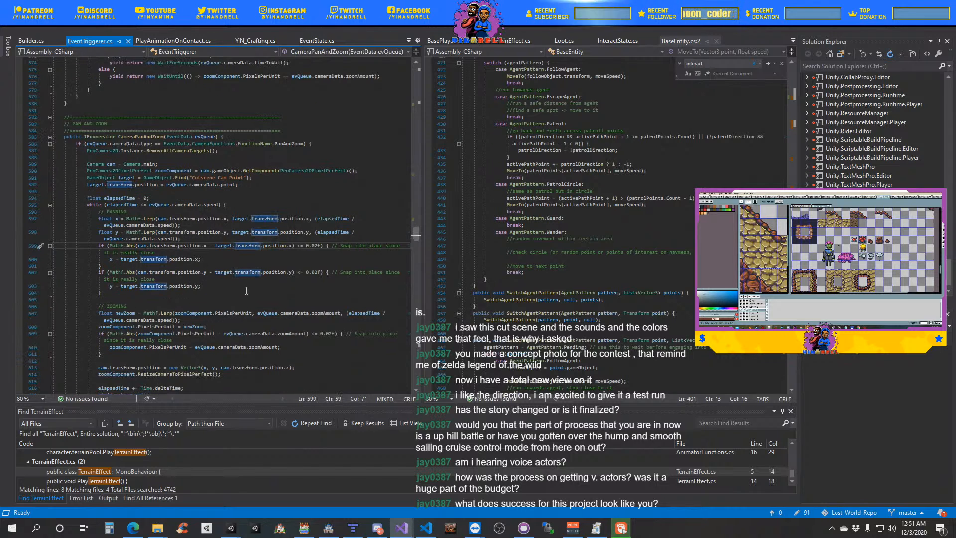
pyautogui.scroll(-1, 242, 304)
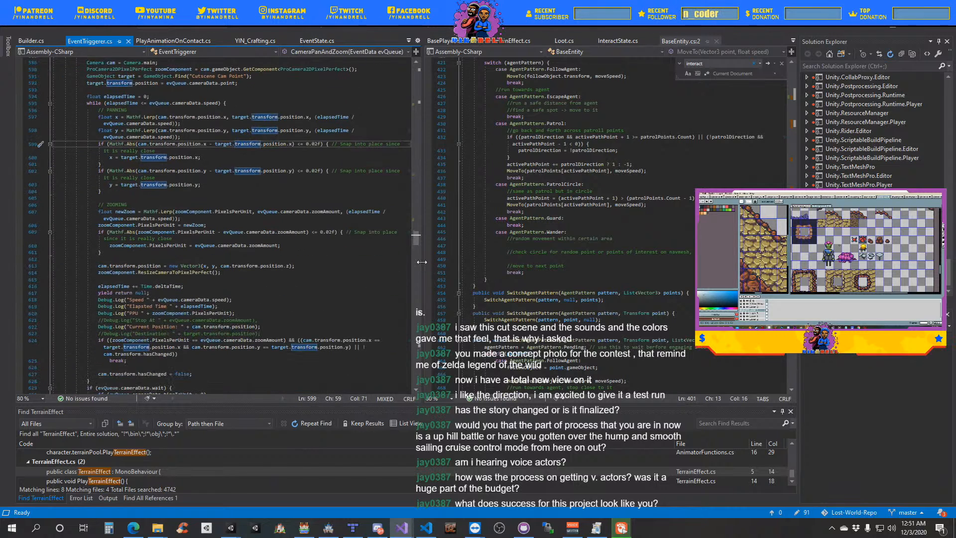
pyautogui.moveTo(423, 263); pyautogui.dragTo(459, 285)
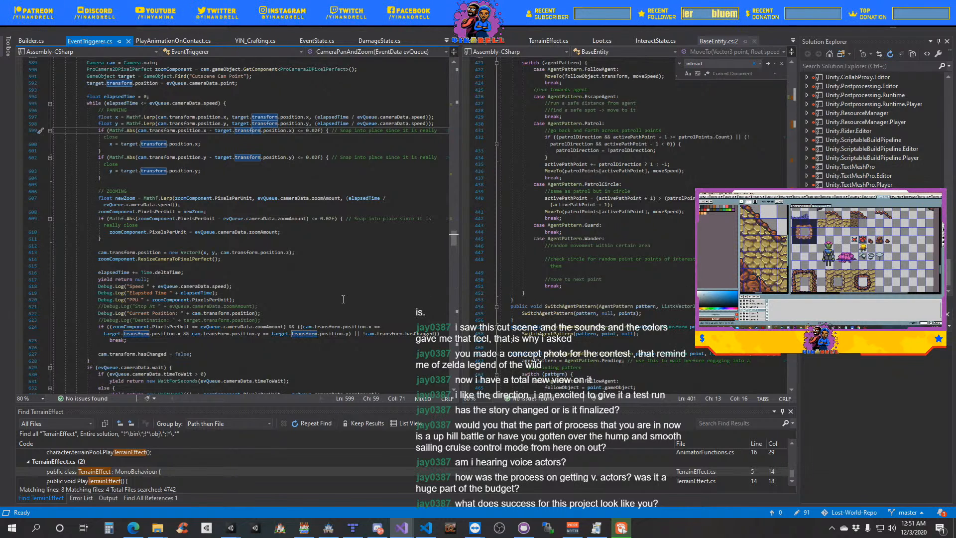
pyautogui.scroll(-7, 343, 299)
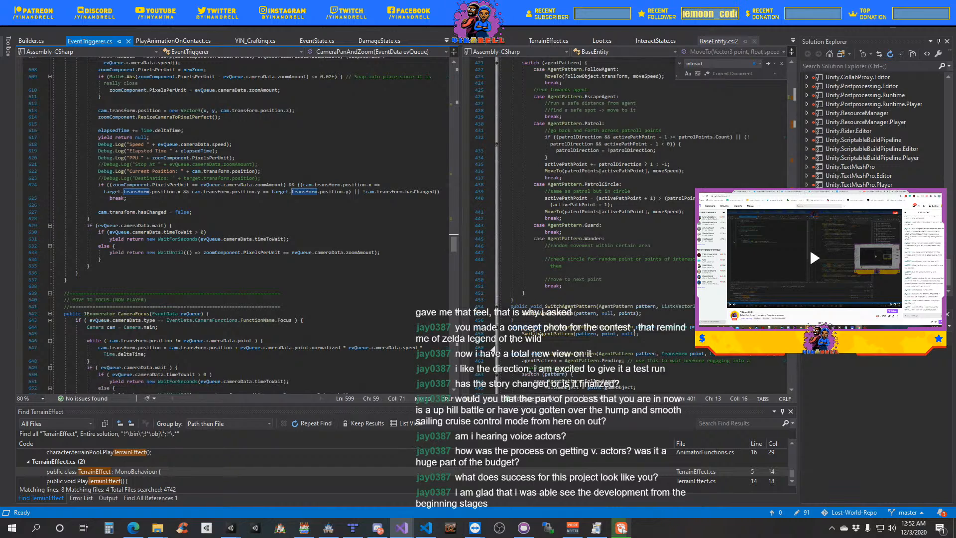
pyautogui.scroll(-4, 567, 254)
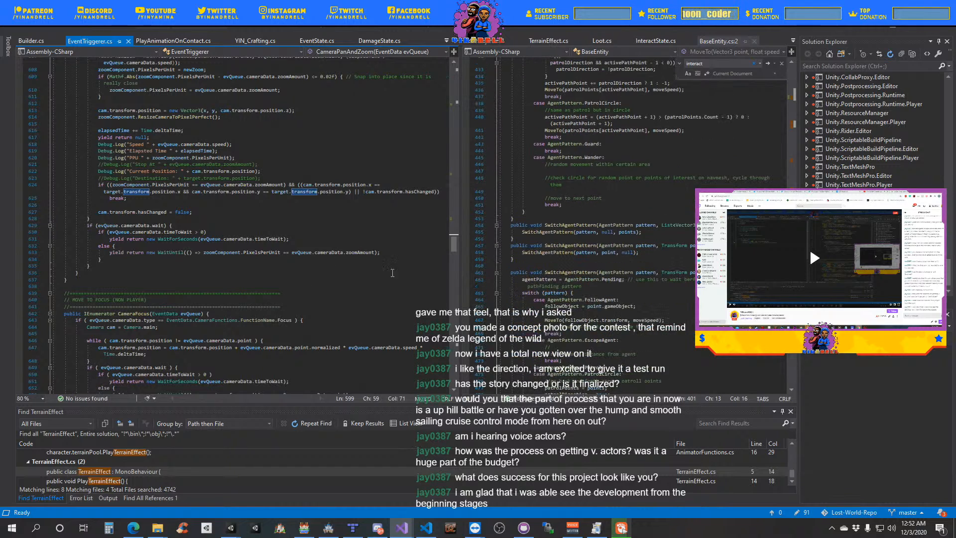
pyautogui.scroll(-2, 183, 289)
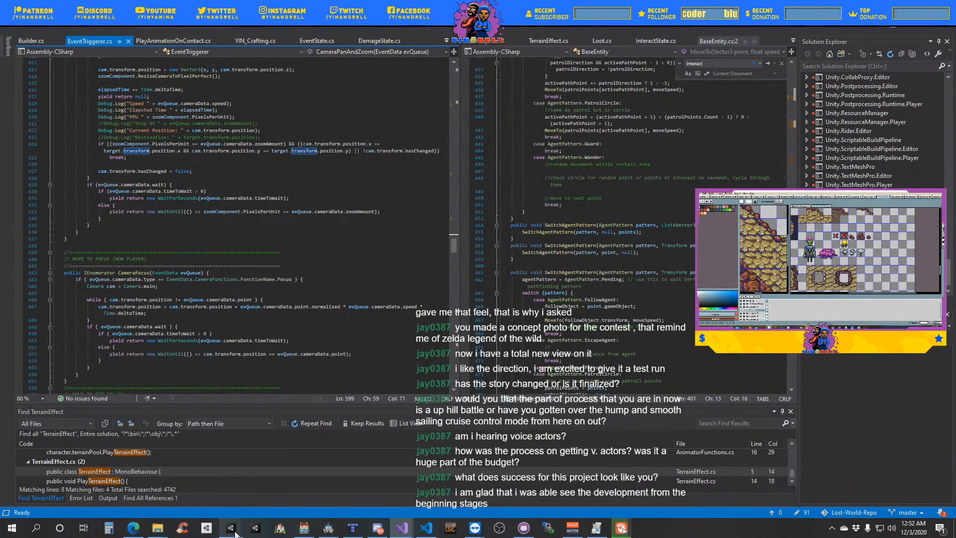
# - Switch to the Underground Vertical Slice project in Unity, close the floating EventState+WindowedList window and widen the Scene view
pyautogui.moveTo(234, 534)
pyautogui.click(198, 501)
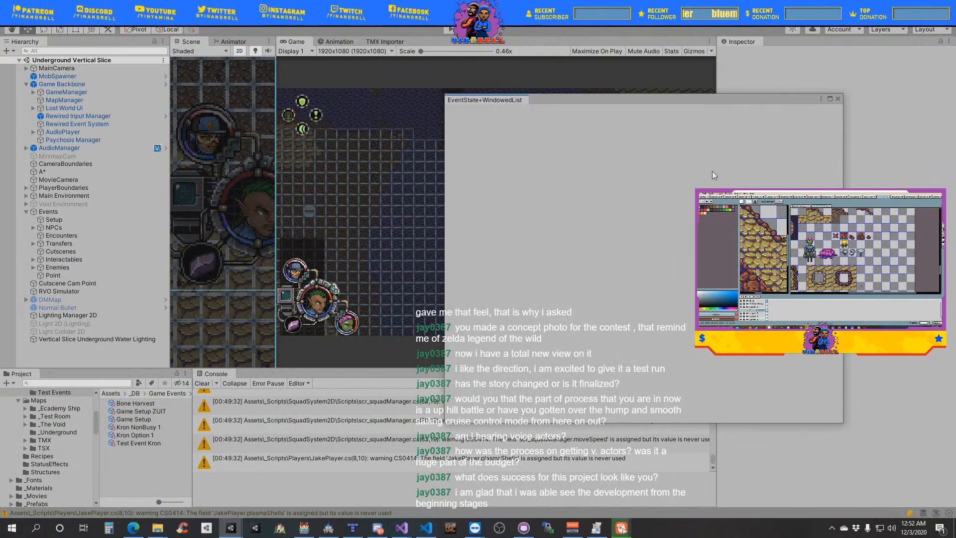
pyautogui.click(839, 99)
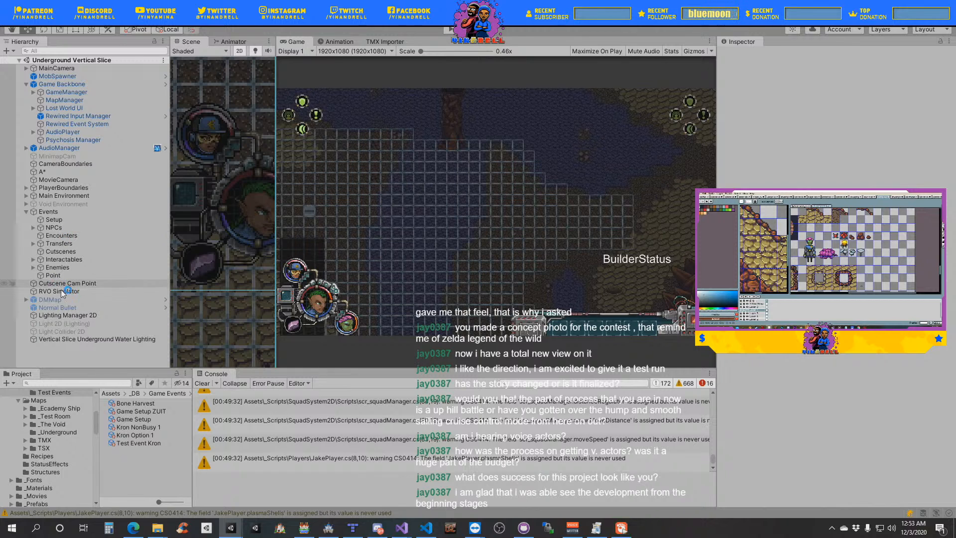
pyautogui.moveTo(276, 341); pyautogui.dragTo(320, 364)
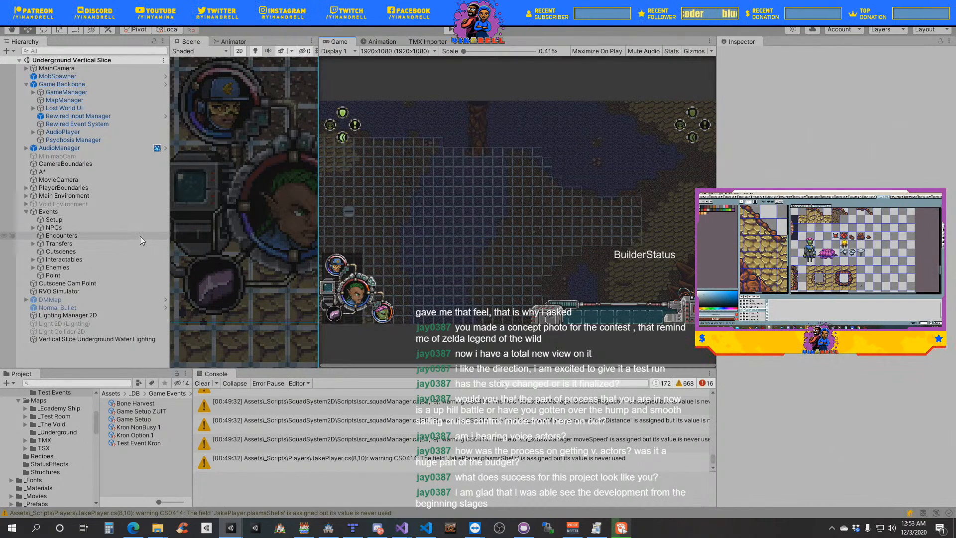
# - Switch to the launcher project in the other Unity editor and examine the MasterCanvas drawers, news and credits layout in the Scene view
pyautogui.moveTo(230, 528)
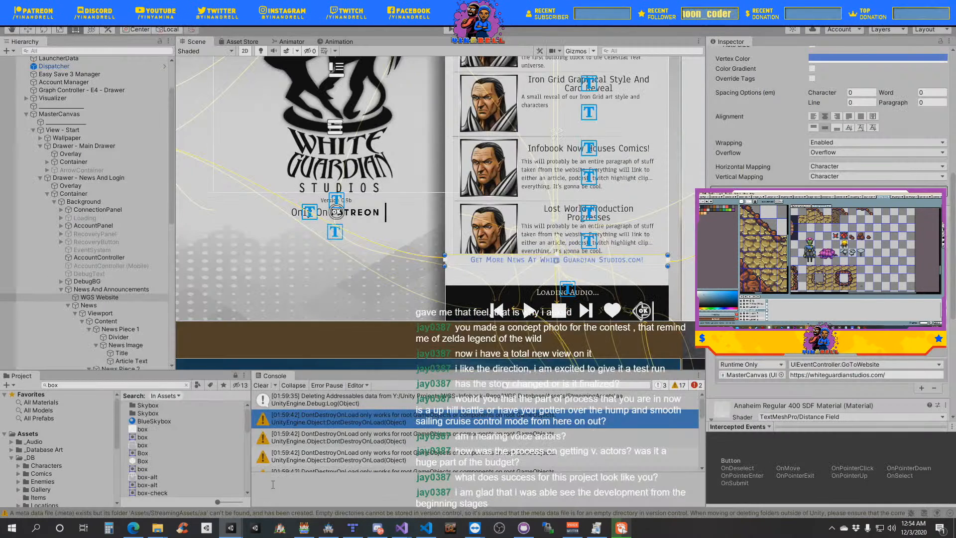
pyautogui.scroll(-6, 380, 213)
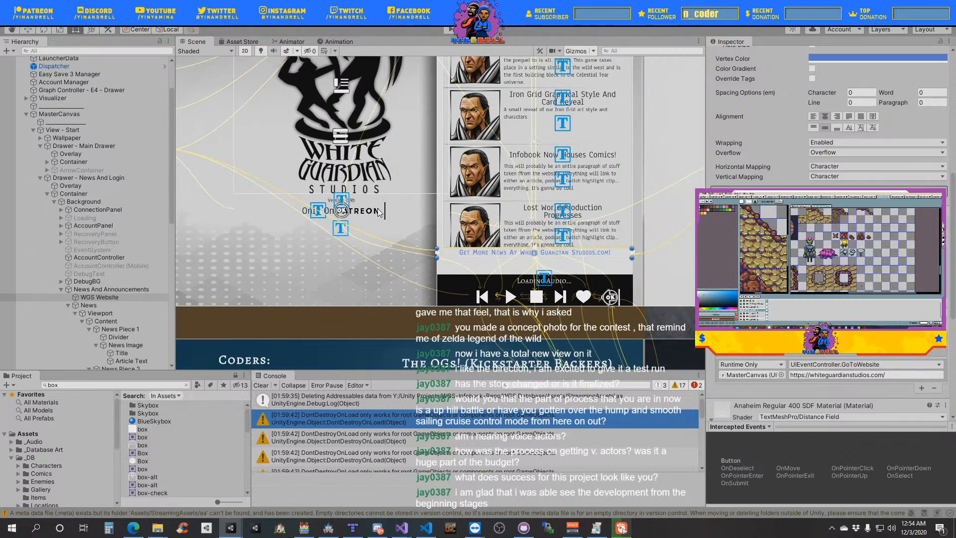
pyautogui.moveTo(329, 155); pyautogui.dragTo(506, 183, button='middle')
pyautogui.moveTo(551, 283); pyautogui.dragTo(386, 319, button='middle')
pyautogui.scroll(-10, 399, 328)
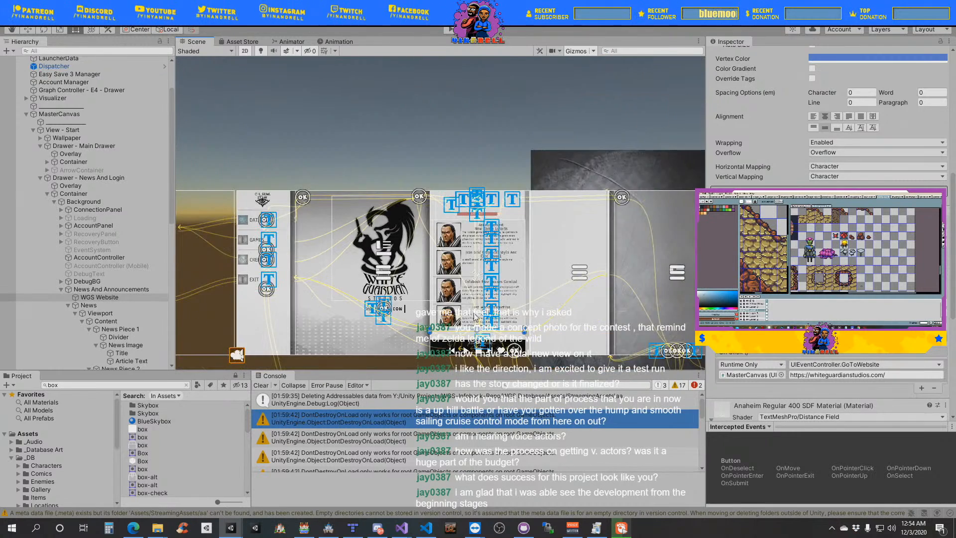
pyautogui.moveTo(404, 234); pyautogui.dragTo(199, 99, button='middle')
pyautogui.moveTo(430, 307); pyautogui.dragTo(581, 132, button='middle')
pyautogui.moveTo(416, 161); pyautogui.dragTo(515, 374, button='middle')
pyautogui.moveTo(417, 269)
pyautogui.mouseDown(button='middle')
pyautogui.moveTo(529, 284)
pyautogui.moveTo(365, 258)
pyautogui.moveTo(215, 257)
pyautogui.mouseUp(button='middle')
pyautogui.moveTo(354, 245); pyautogui.dragTo(577, 147, button='middle')
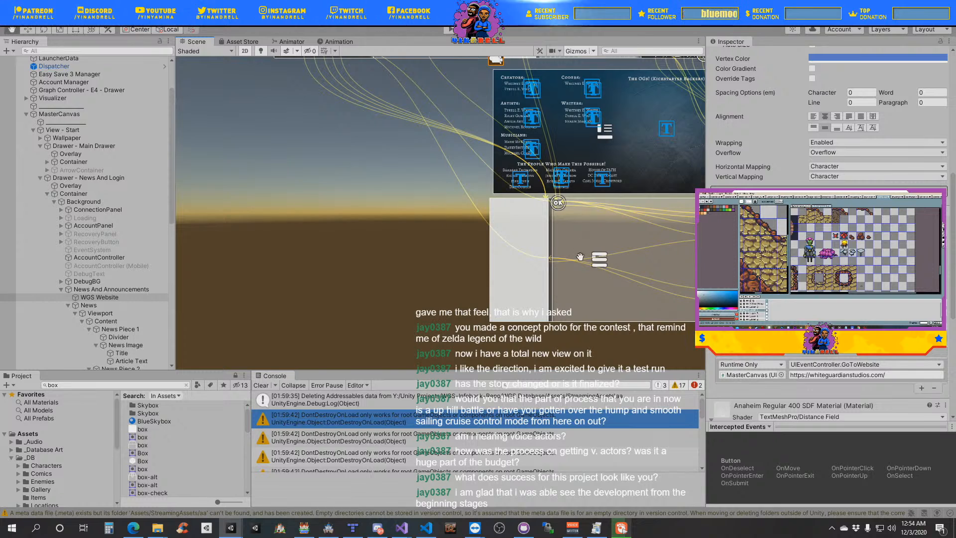
pyautogui.moveTo(620, 255); pyautogui.dragTo(489, 395, button='middle')
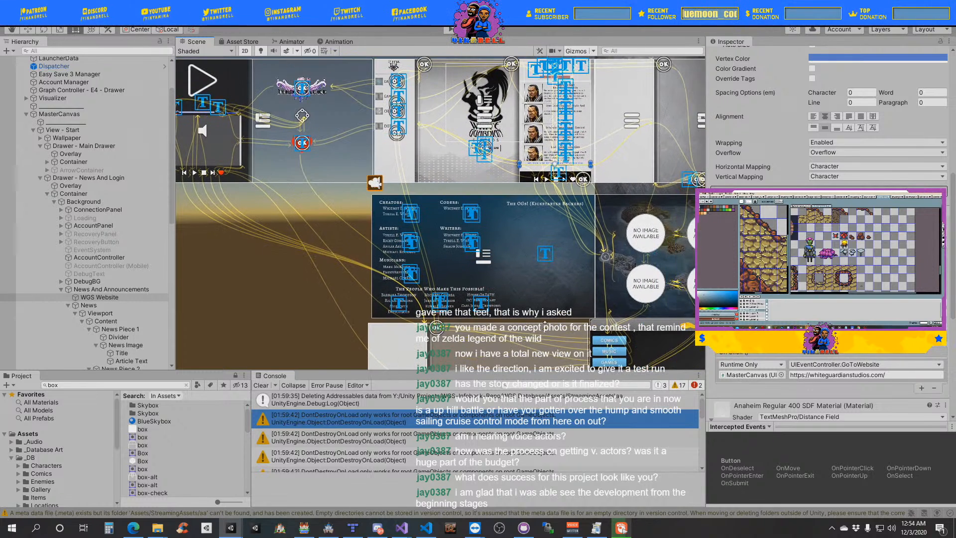
pyautogui.moveTo(561, 224); pyautogui.dragTo(440, 286, button='middle')
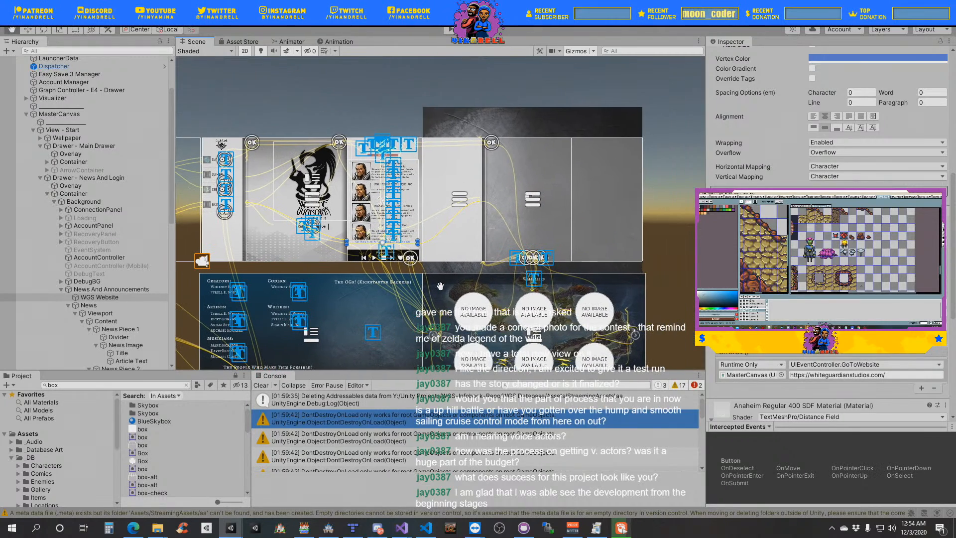
pyautogui.moveTo(501, 269)
pyautogui.mouseDown(button='middle')
pyautogui.moveTo(586, 229)
pyautogui.moveTo(499, 269)
pyautogui.mouseUp(button='middle')
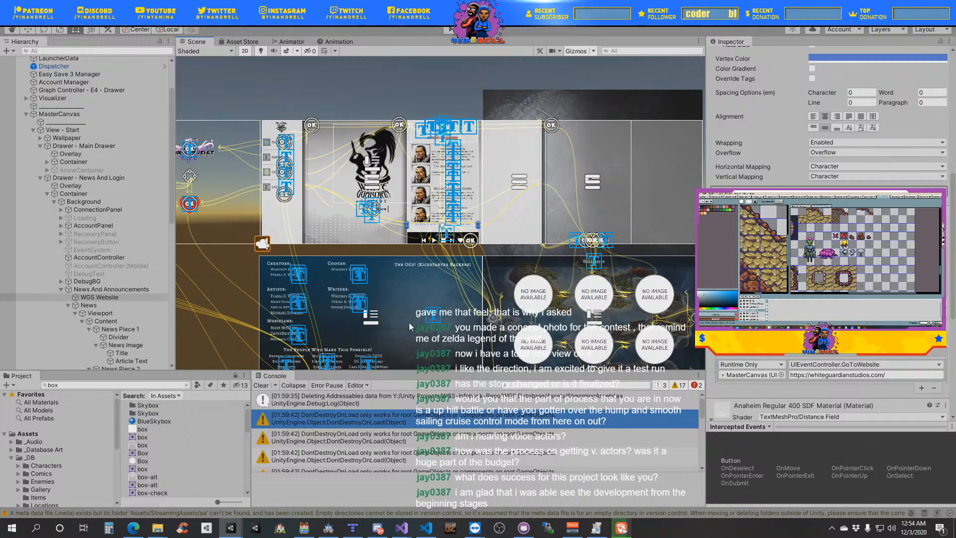
# - Return to the Underground Vertical Slice project in Unity, search its assets for jake and open the Jake prefab for editing
pyautogui.hotkey('alt', 'Tab')
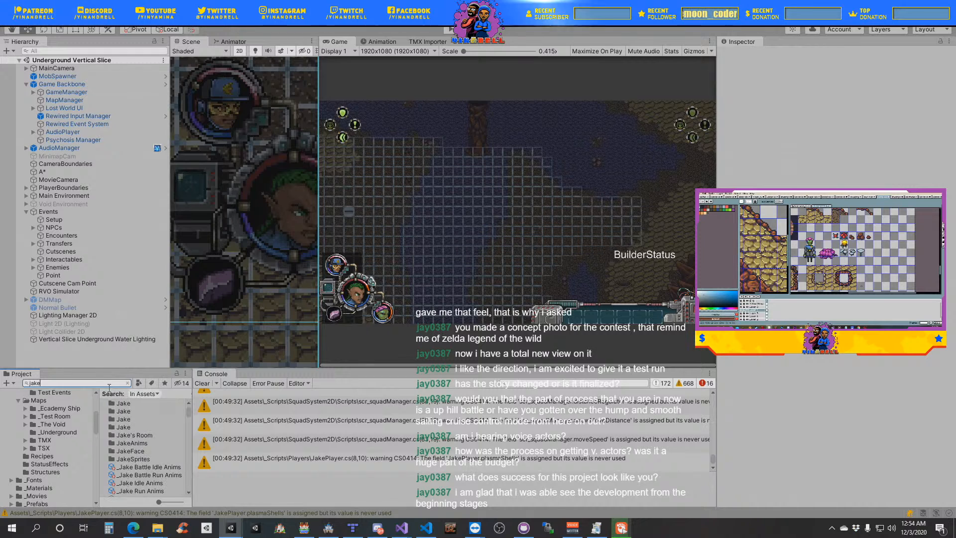
pyautogui.write('jake')
pyautogui.scroll(-10, 153, 467)
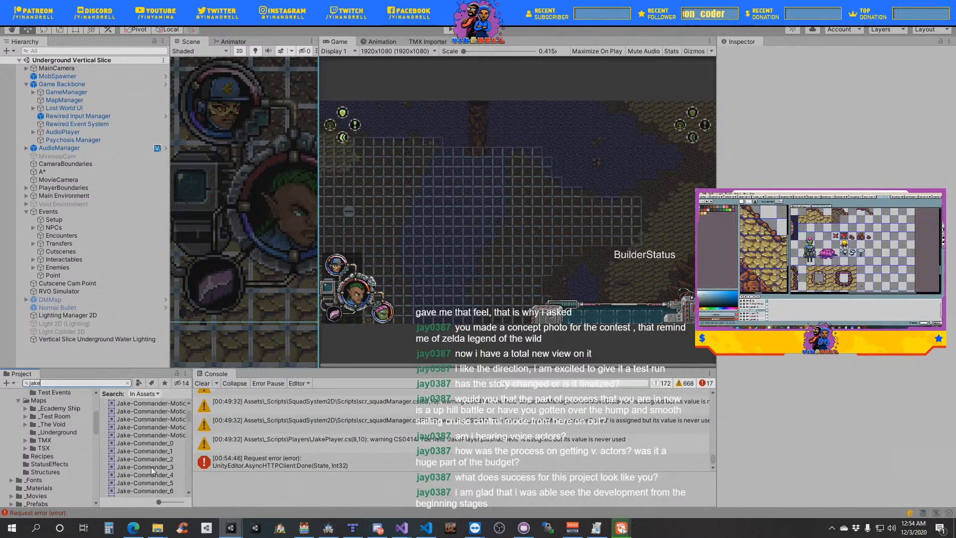
pyautogui.scroll(-10, 149, 480)
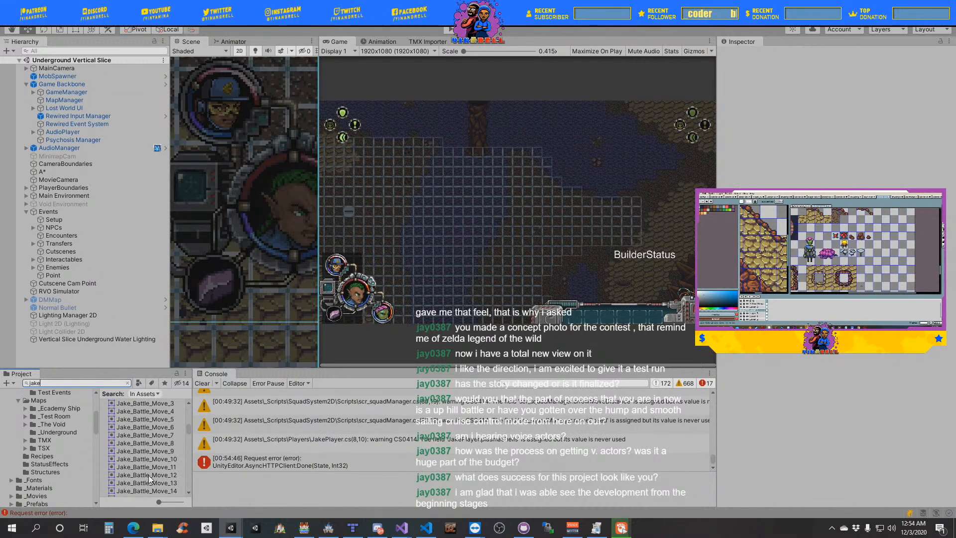
pyautogui.moveTo(189, 431); pyautogui.dragTo(194, 409)
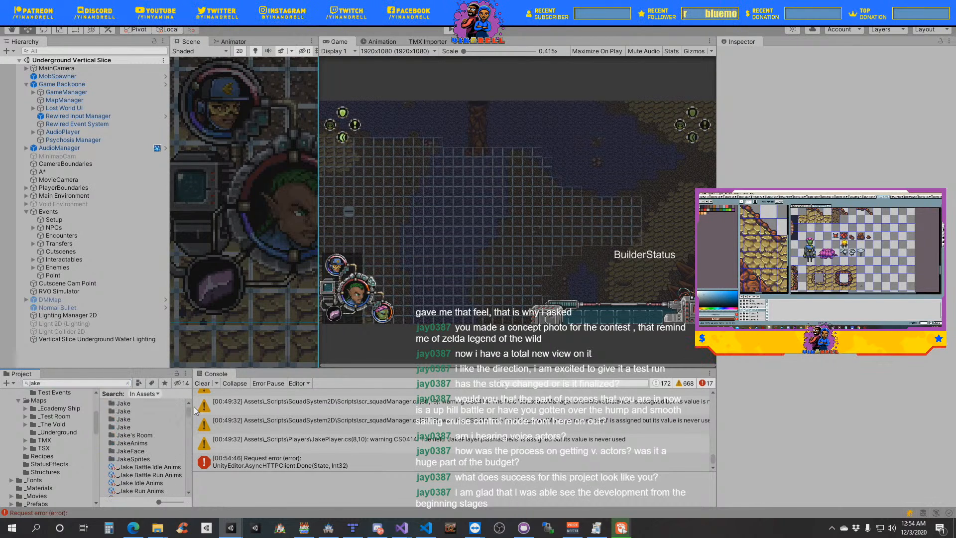
pyautogui.scroll(-5, 117, 420)
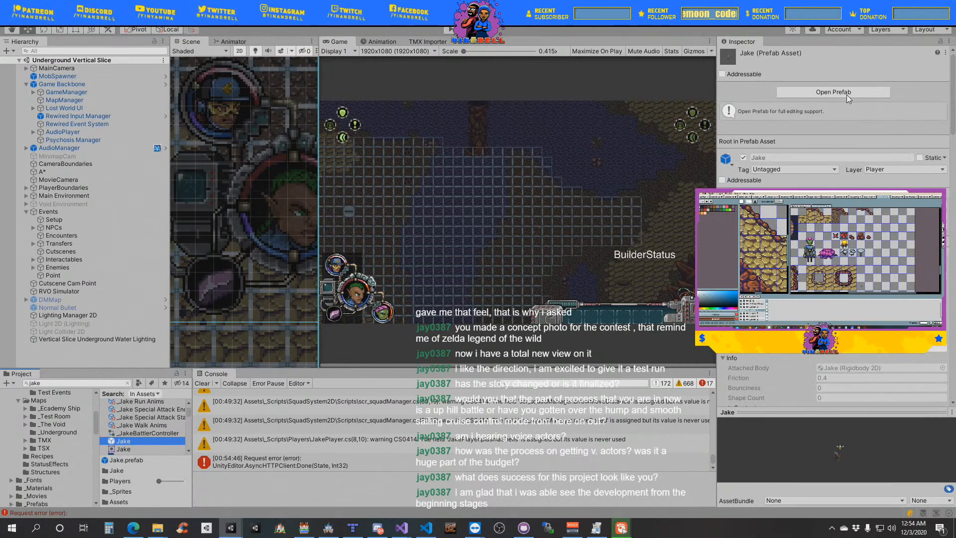
pyautogui.click(865, 93)
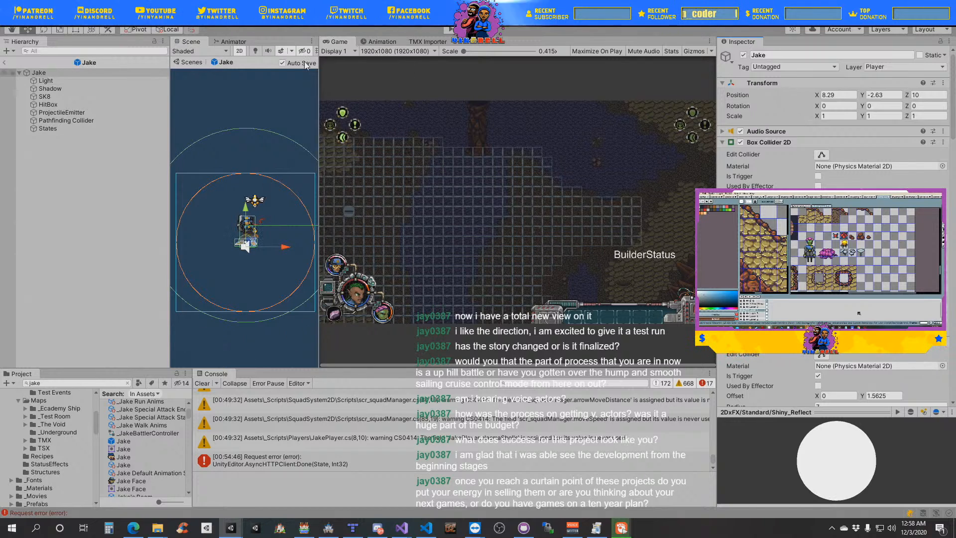
# - Show Jake's animation clips and look through the full clip list from the battle clips to the Trask attacks
pyautogui.click(382, 43)
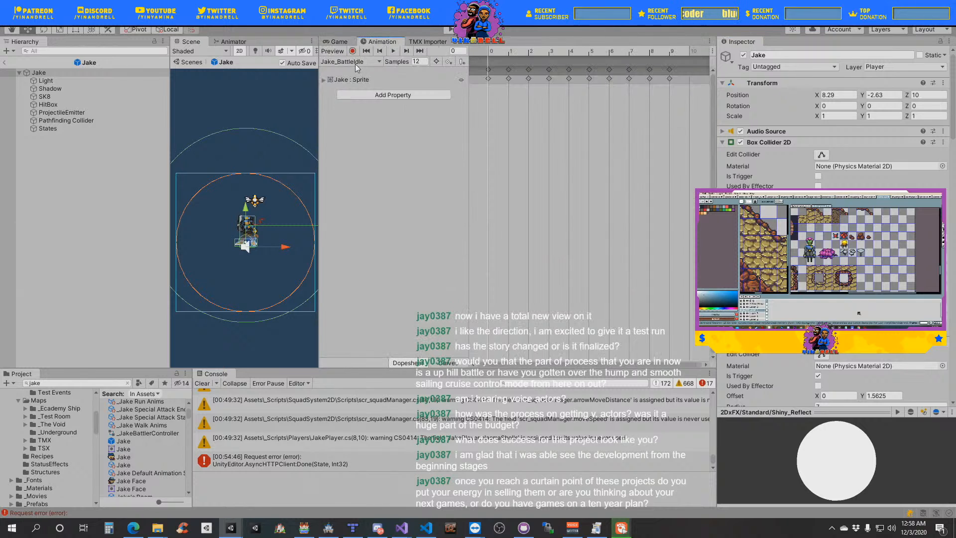
pyautogui.click(356, 62)
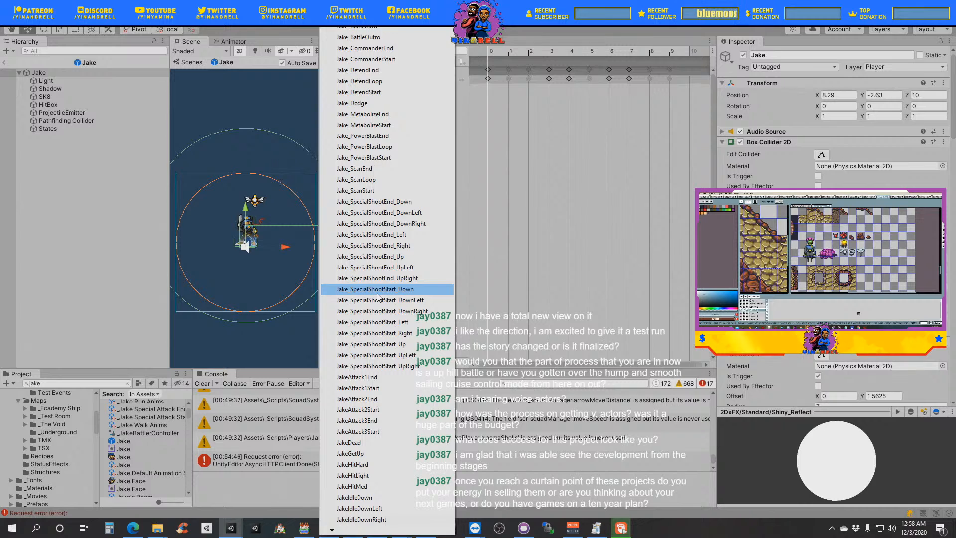
pyautogui.moveTo(333, 529)
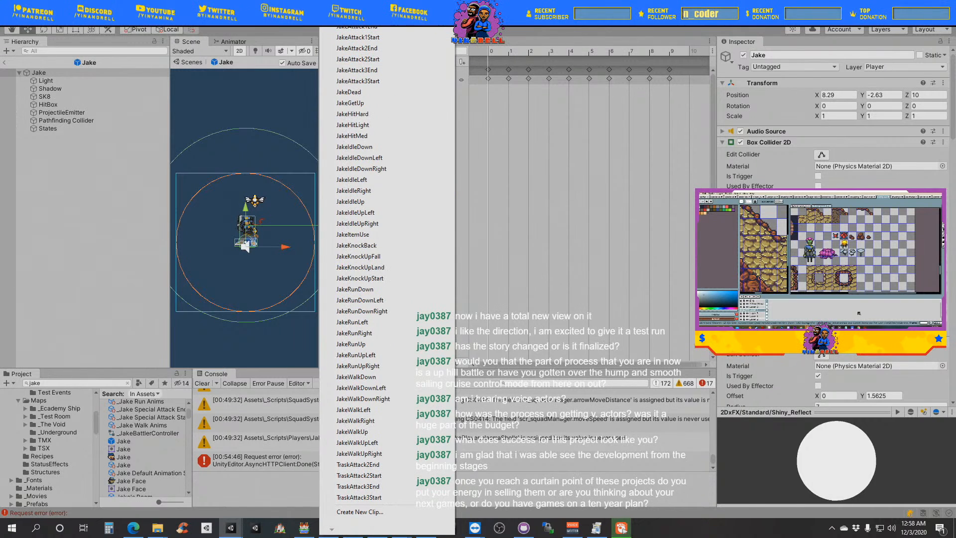
pyautogui.moveTo(379, 6)
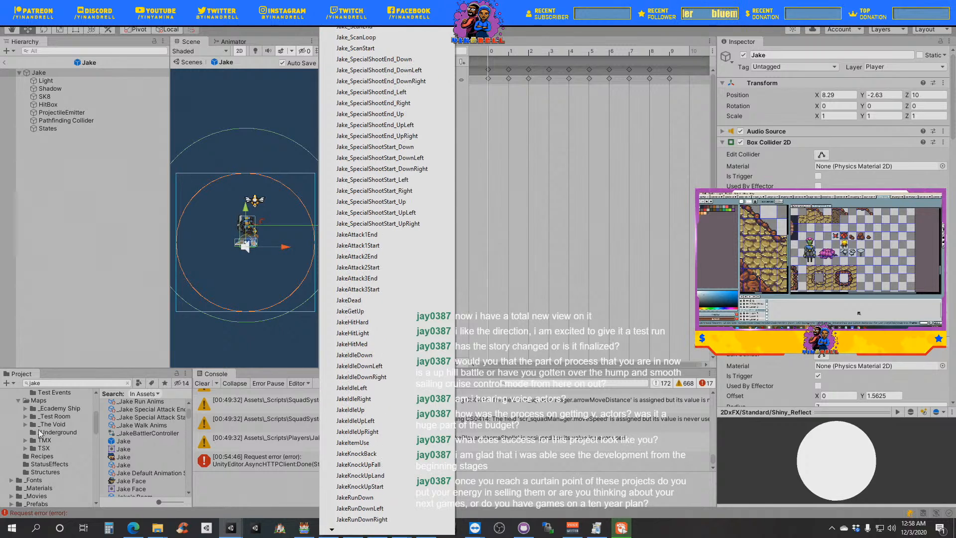
pyautogui.click(229, 45)
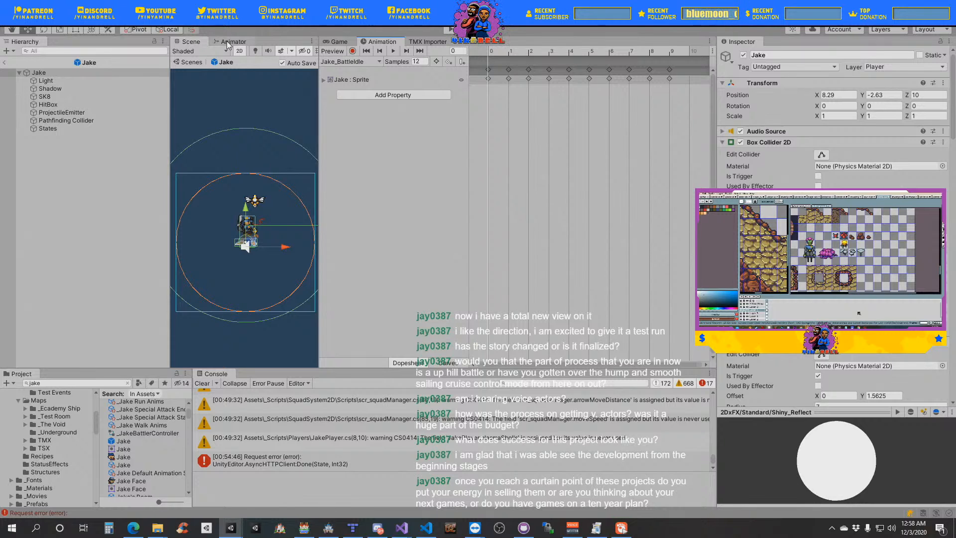
# - Open Jake's Animator graph, widen its pane and examine the layout of the states on the Base Layer
pyautogui.click(230, 42)
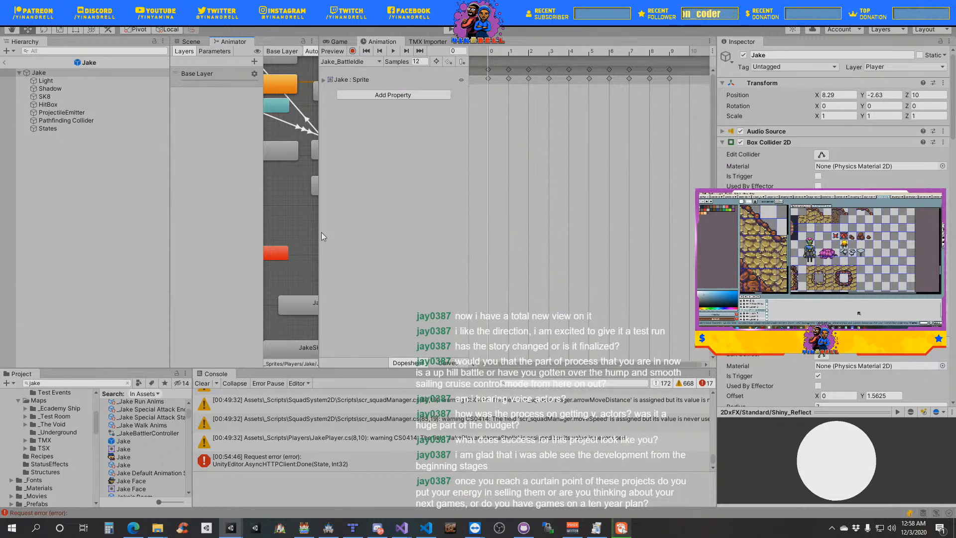
pyautogui.moveTo(319, 232); pyautogui.dragTo(493, 231)
pyautogui.scroll(-5, 335, 297)
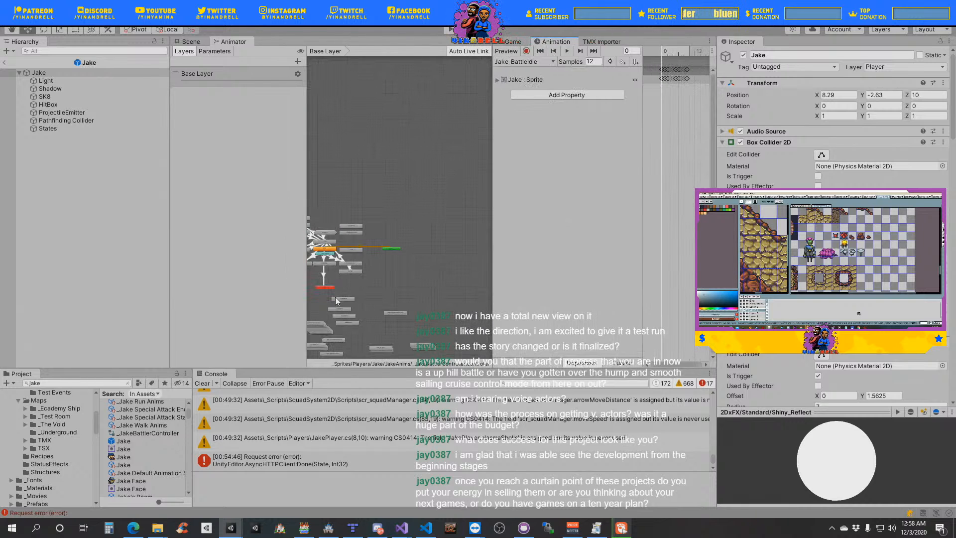
pyautogui.moveTo(335, 297); pyautogui.dragTo(404, 152, button='middle')
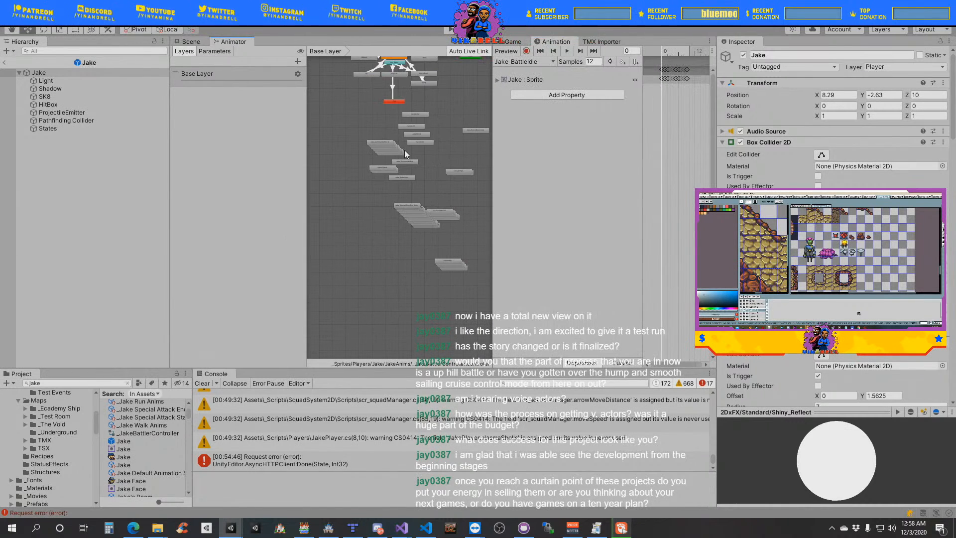
pyautogui.scroll(2, 404, 151)
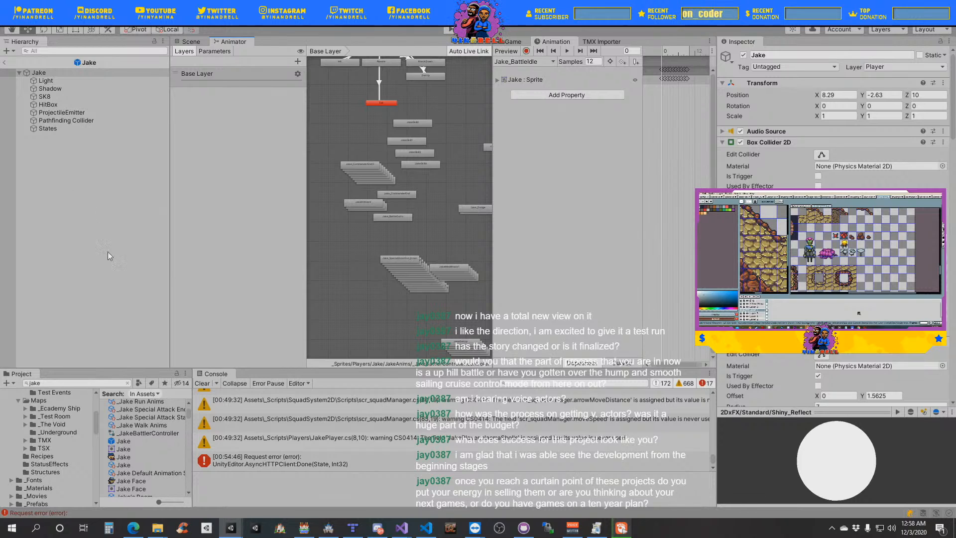
# - Clear the asset search and add the JakeAnnoyedWhileCooking clip from Jake's Cutscenes animations to his Animator graph
pyautogui.click(127, 384)
pyautogui.scroll(-10, 66, 423)
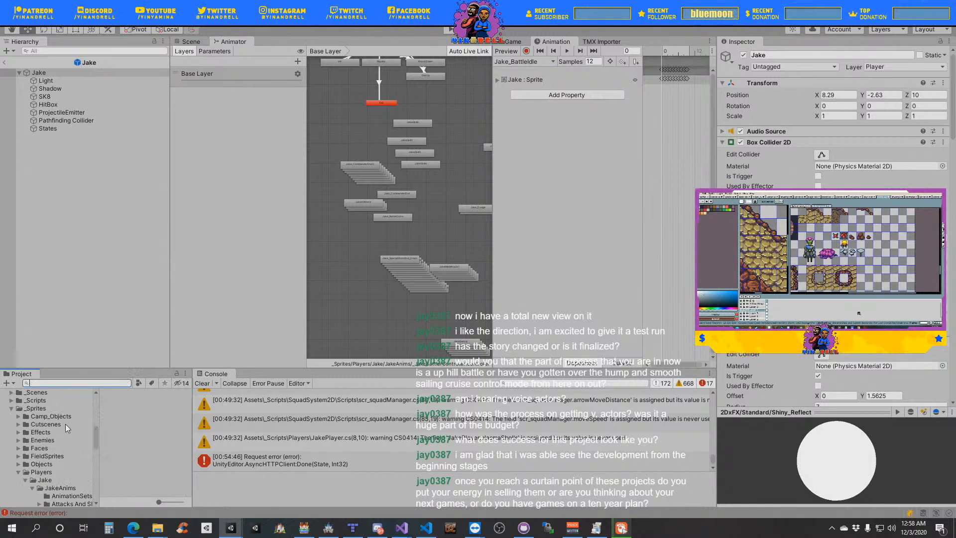
pyautogui.click(68, 440)
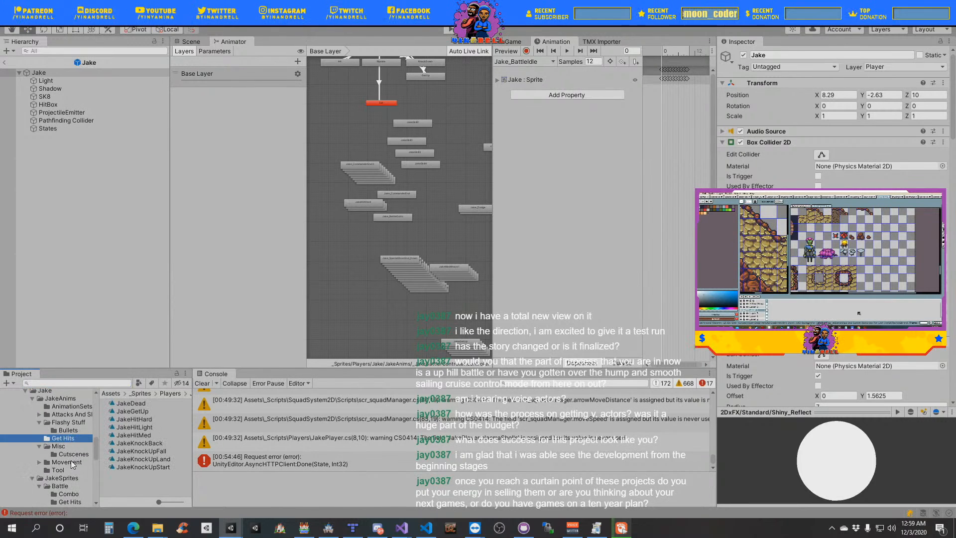
pyautogui.click(69, 454)
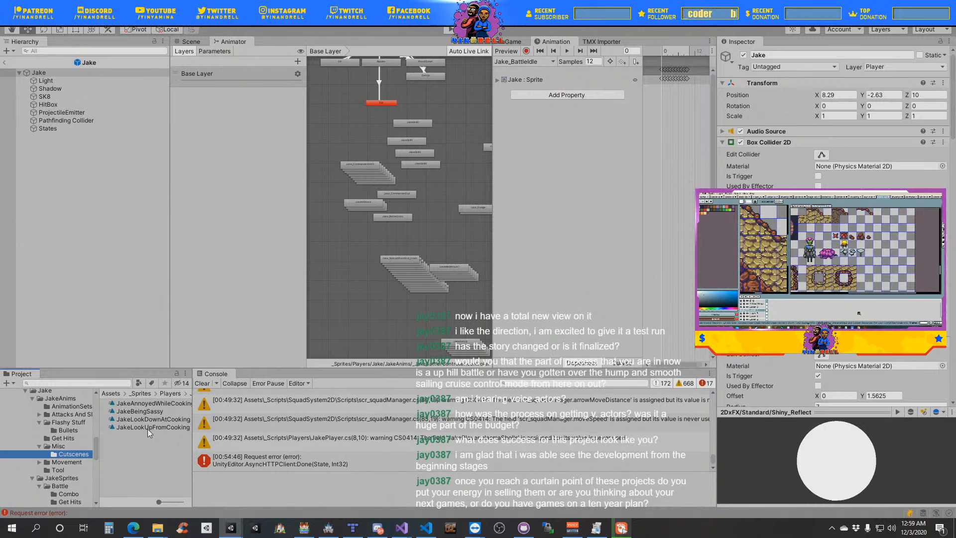
pyautogui.click(152, 404)
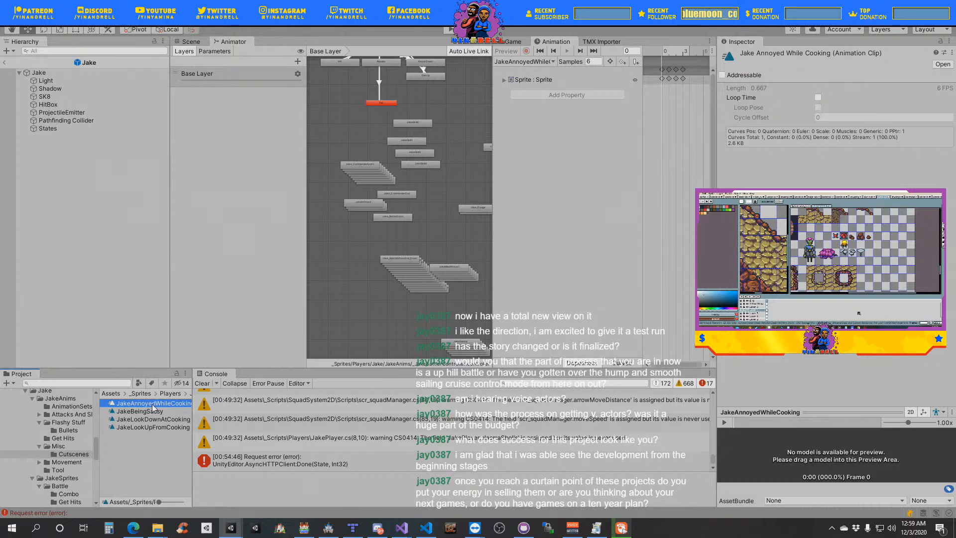
pyautogui.moveTo(152, 405); pyautogui.dragTo(366, 316)
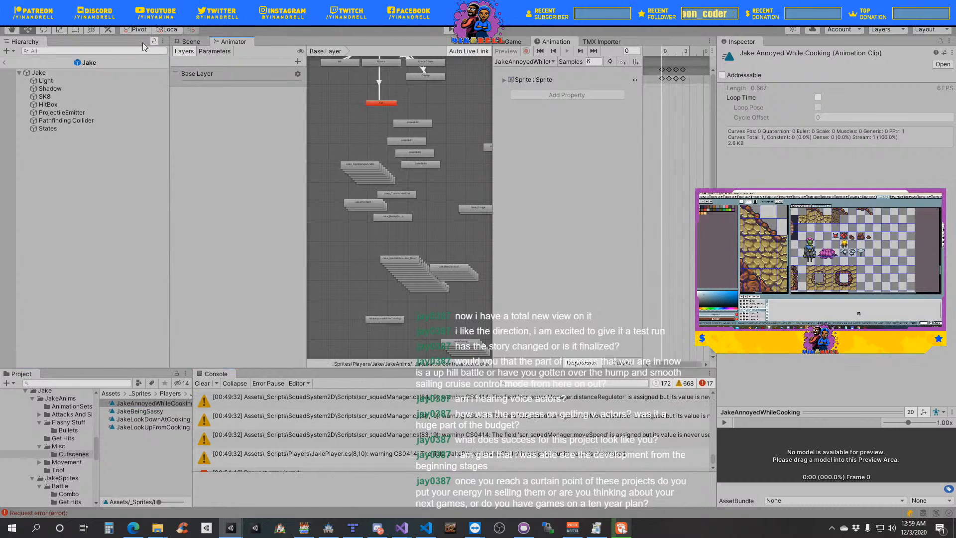
# - Select the Jake root object and preview its JakeAnnoyedWhileCooking clip in the Scene view
pyautogui.click(75, 73)
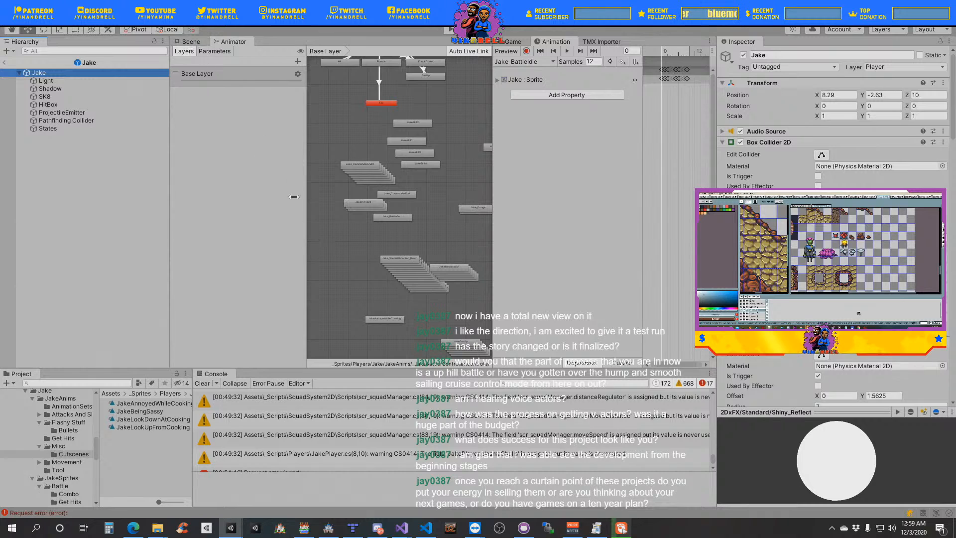
pyautogui.click(191, 43)
pyautogui.click(528, 61)
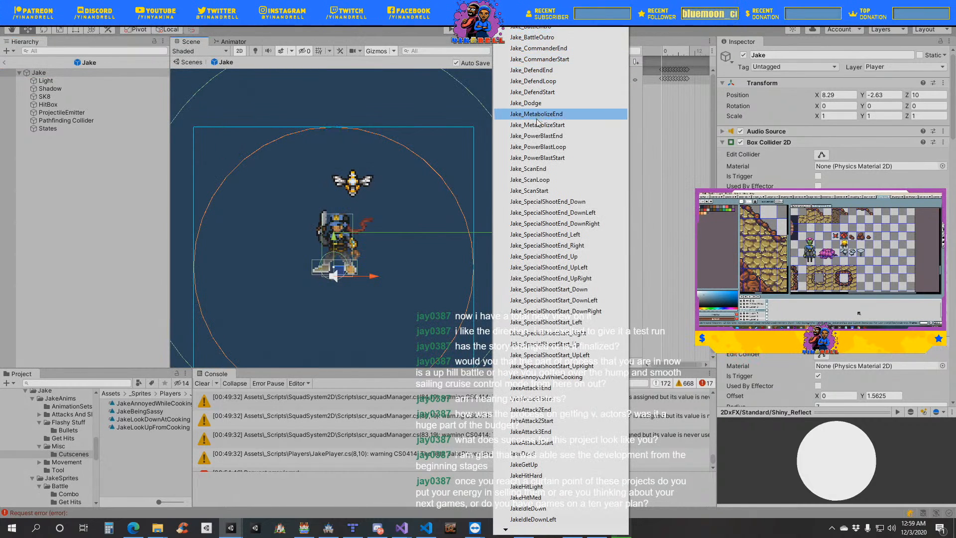
pyautogui.click(545, 377)
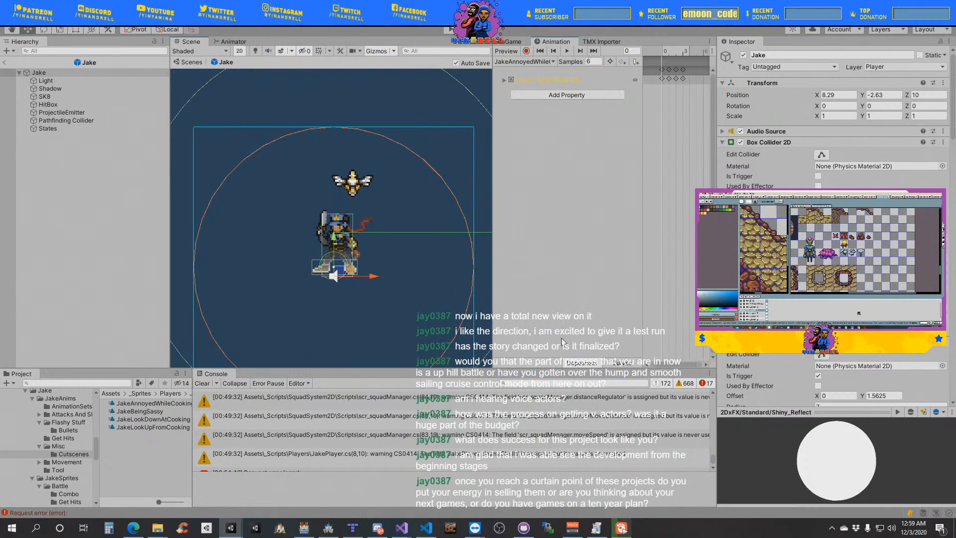
pyautogui.click(567, 52)
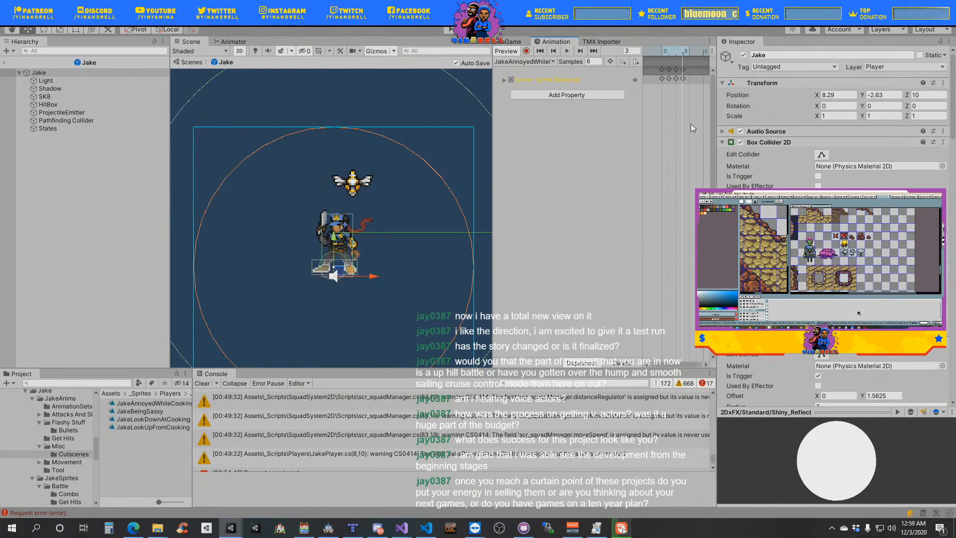
# - Inspect both Jake_Damage_Land frames in the Get Hits folder of Jake's battle sprites
pyautogui.scroll(-3, 55, 425)
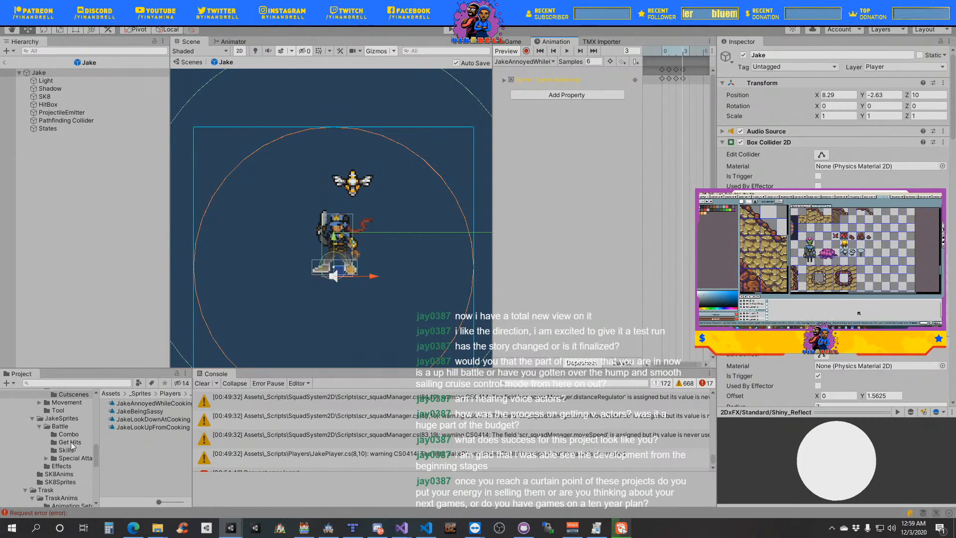
pyautogui.click(70, 443)
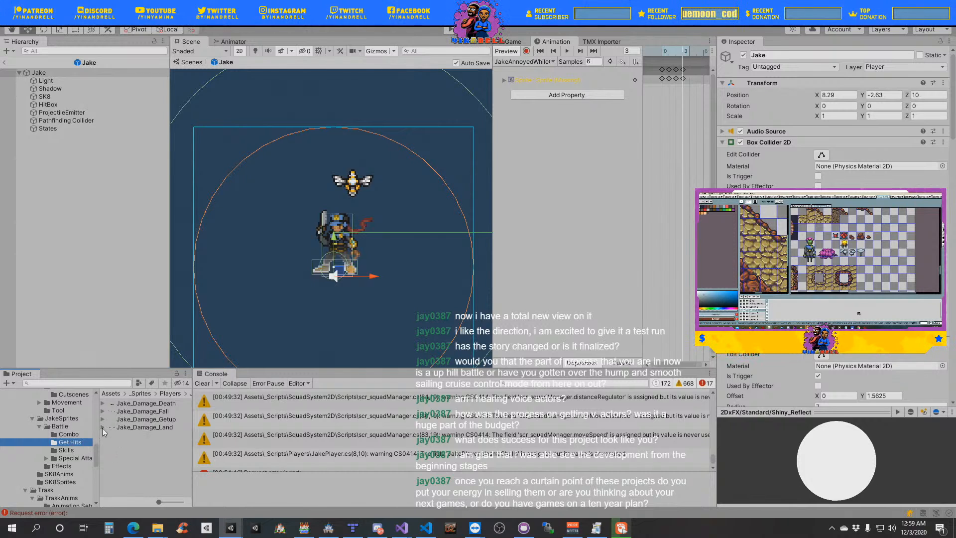
pyautogui.click(103, 427)
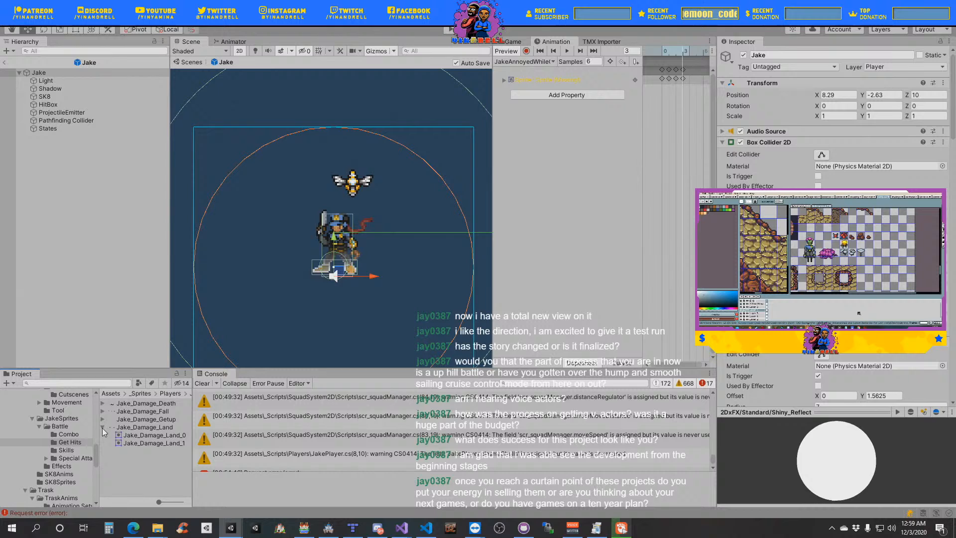
pyautogui.click(149, 436)
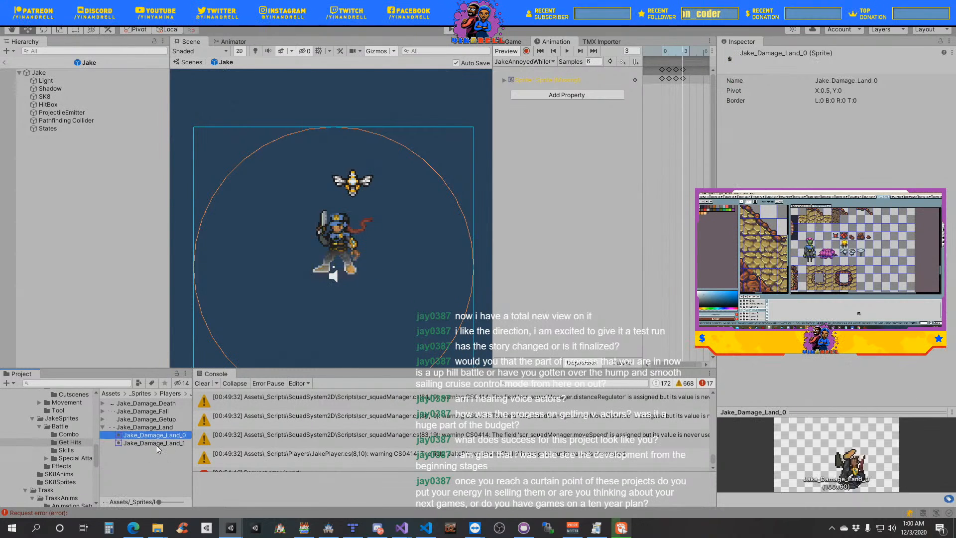
pyautogui.click(155, 443)
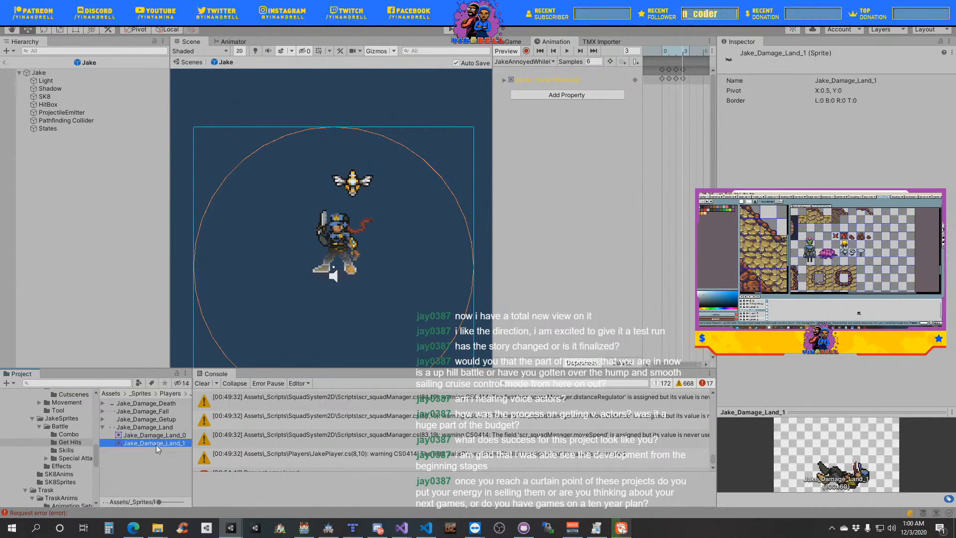
pyautogui.click(102, 420)
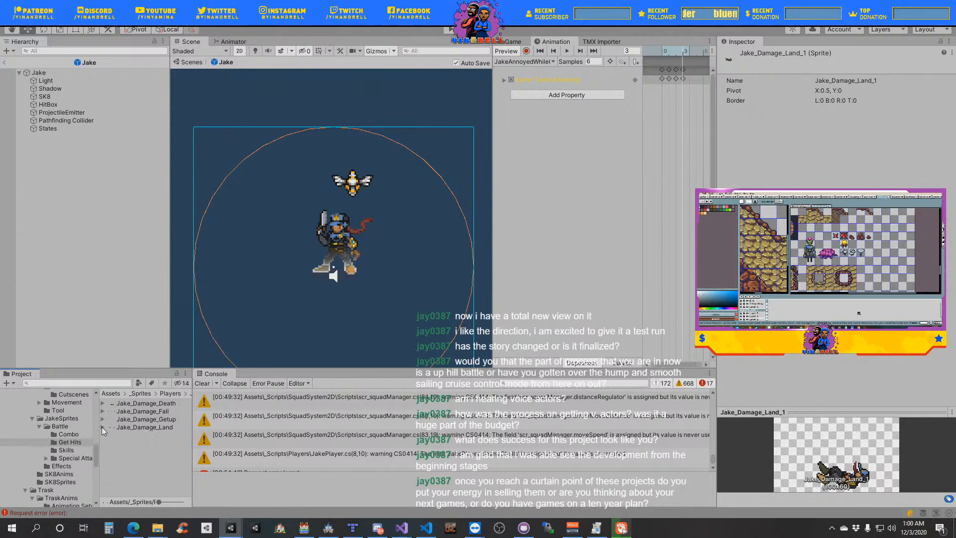
pyautogui.click(102, 428)
# - Inspect the Jake_Damage_Death frame and the Jake_Damage_Fall frames among the Get Hits sprites
pyautogui.click(102, 403)
pyautogui.click(135, 412)
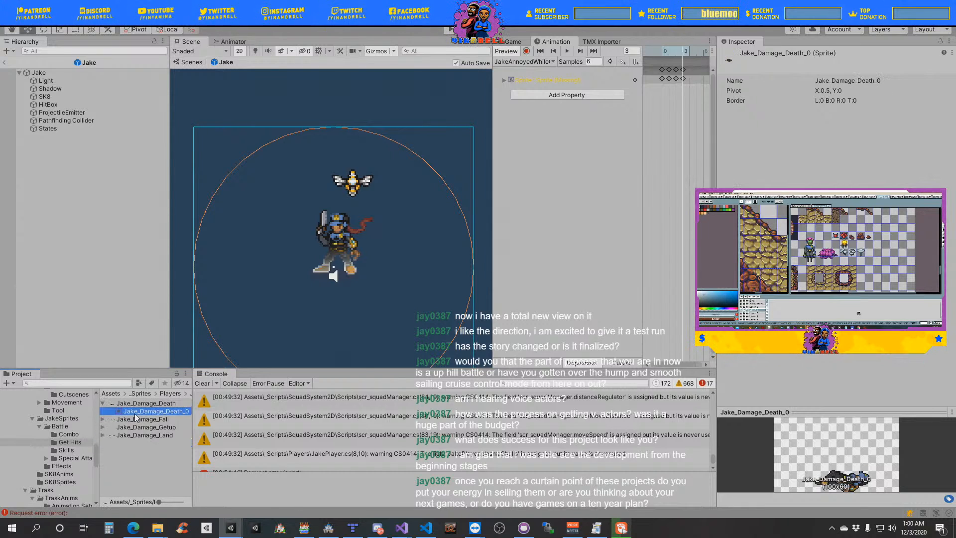
pyautogui.click(102, 420)
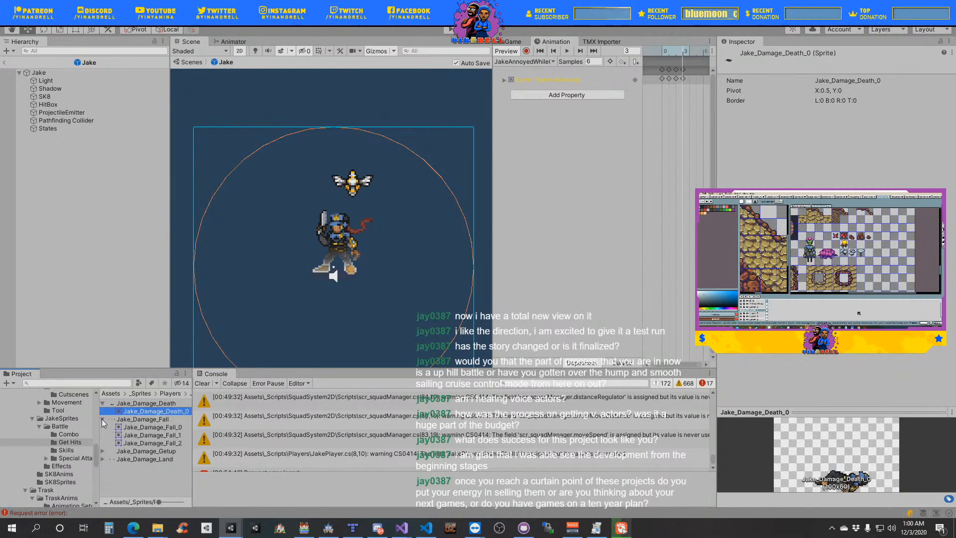
pyautogui.click(149, 435)
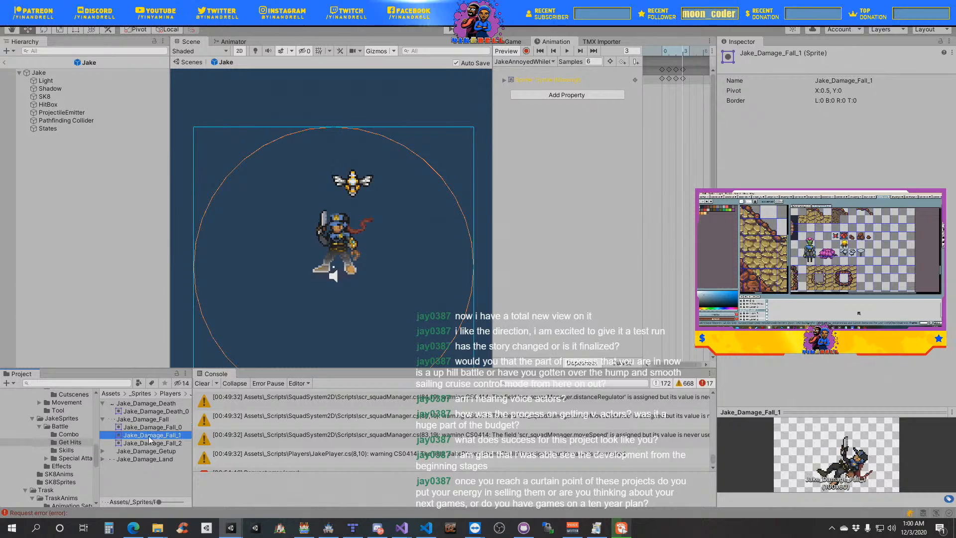
pyautogui.click(149, 443)
pyautogui.click(103, 419)
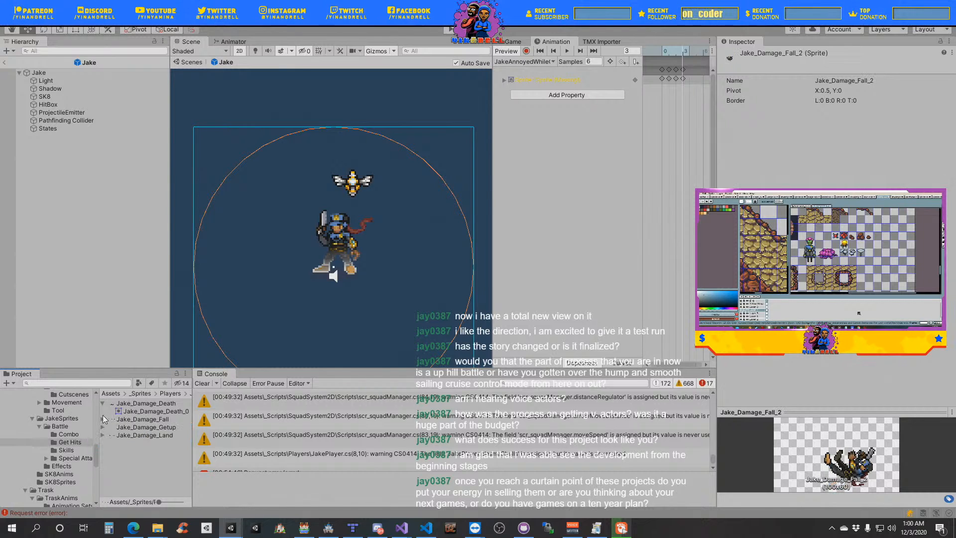
# - Add Jake_Death frames 0 to 19 from the Combo sprites to the JakeAnnoyedWhileCooking clip and delete its missing Sprite property
pyautogui.click(86, 434)
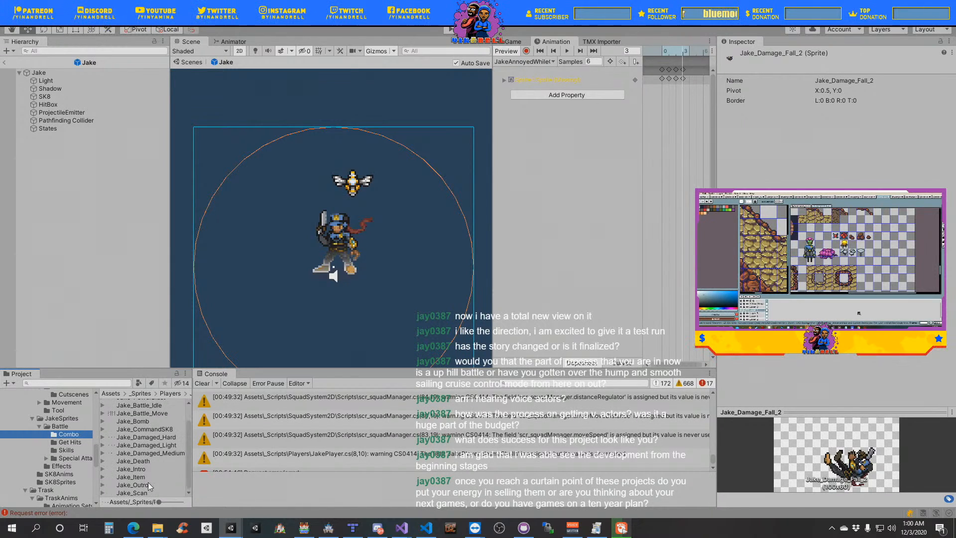
pyautogui.click(148, 486)
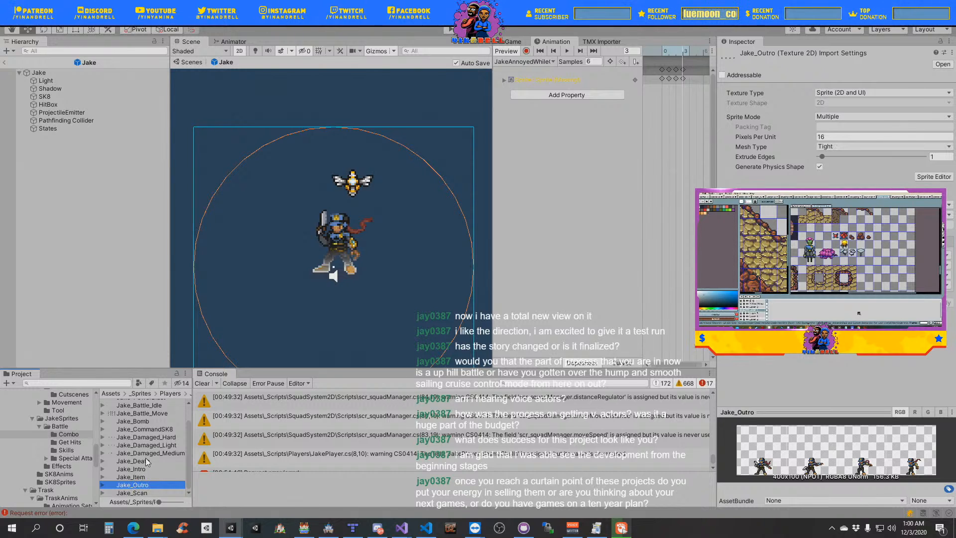
pyautogui.click(147, 462)
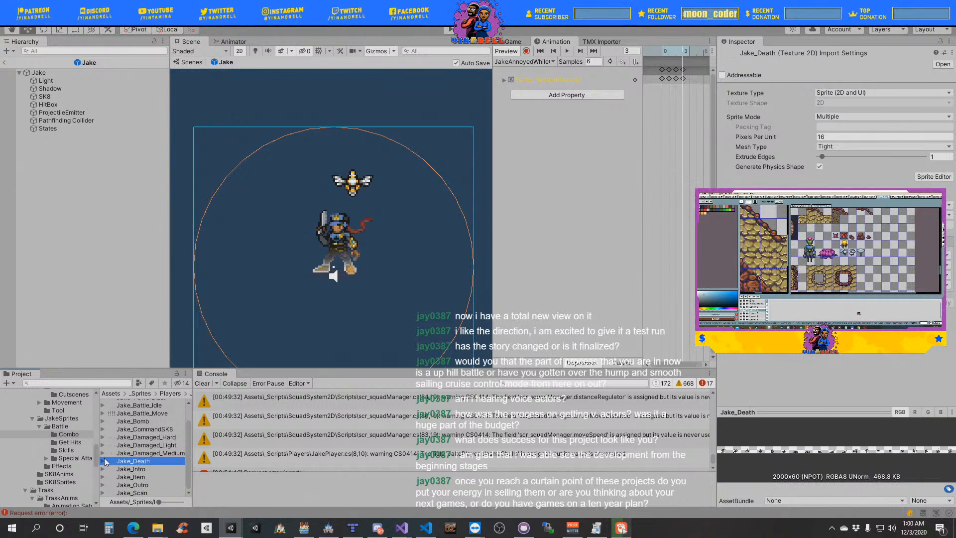
pyautogui.press('Right')
pyautogui.click(159, 470)
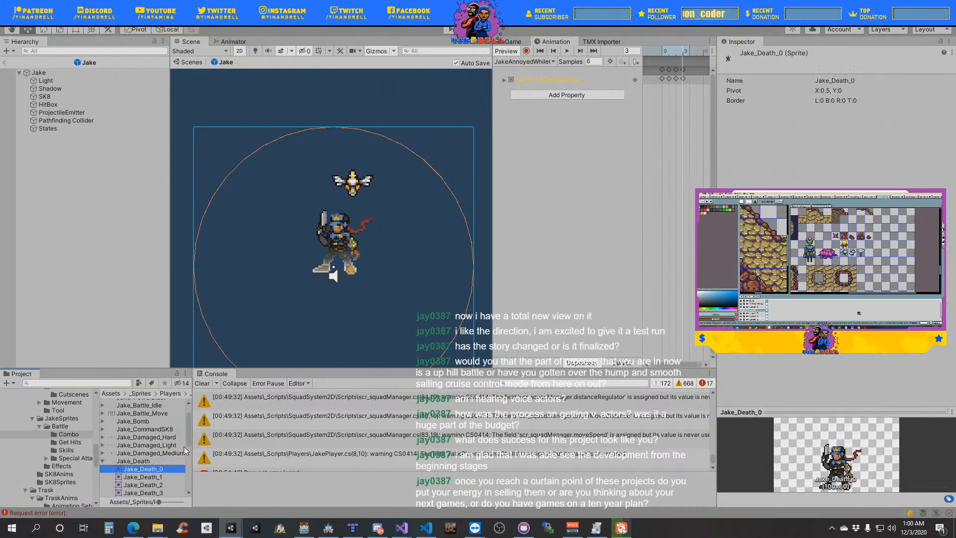
pyautogui.moveTo(189, 440); pyautogui.dragTo(661, 81)
pyautogui.keyDown('shift'); pyautogui.click(166, 481); pyautogui.keyUp('shift')
pyautogui.click(563, 90)
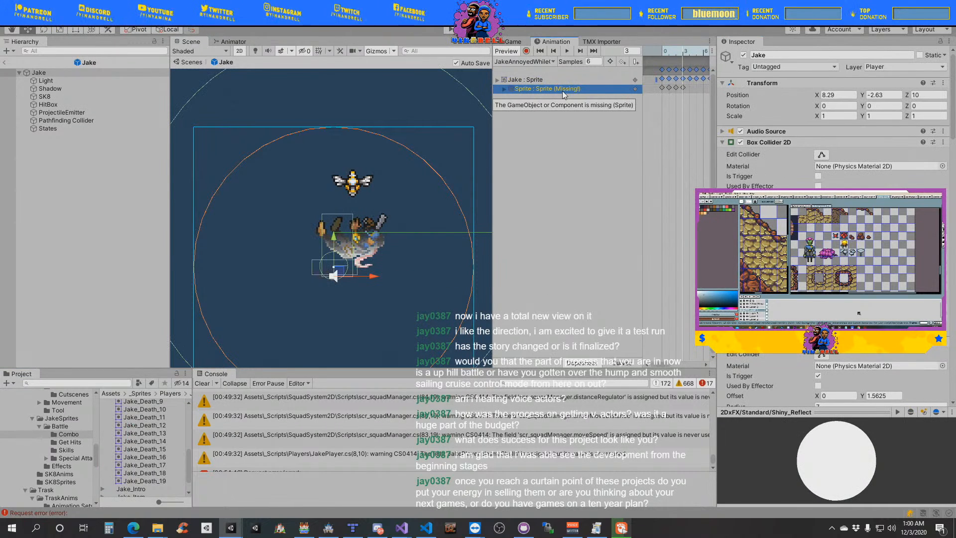
pyautogui.press('Delete')
# - Preview the JakeAnnoyedWhileCooking clip, set its sample rate to 12 and select all of its Jake sprite keyframes for copying
pyautogui.click(568, 51)
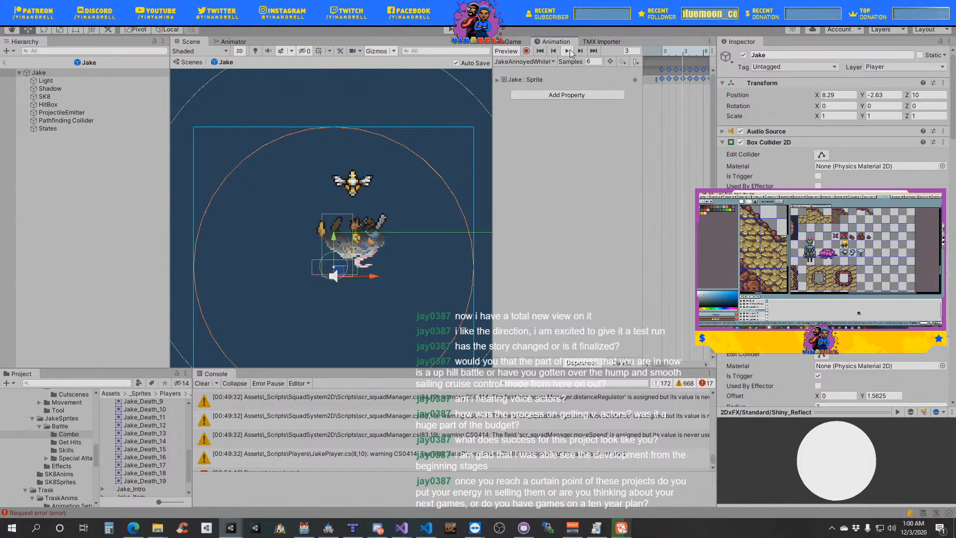
pyautogui.click(592, 62)
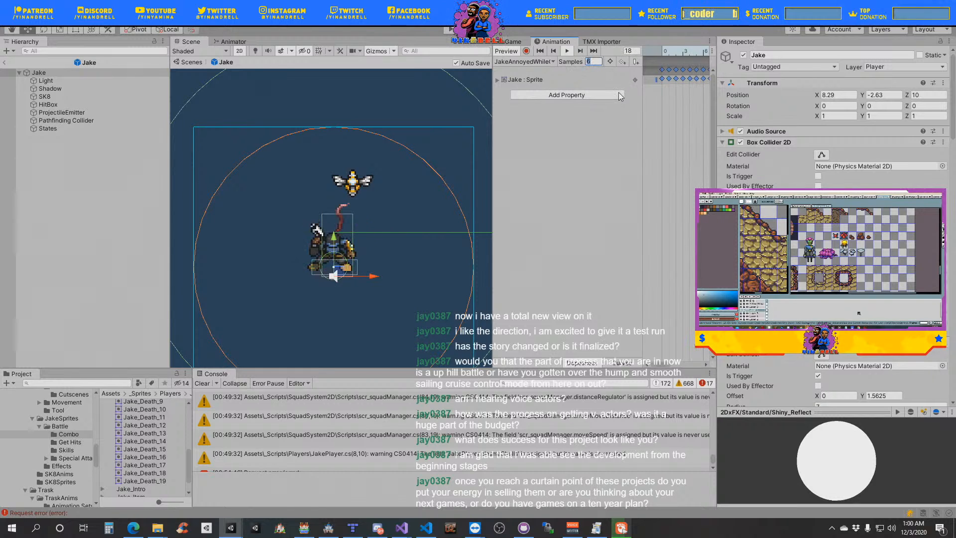
pyautogui.write('12')
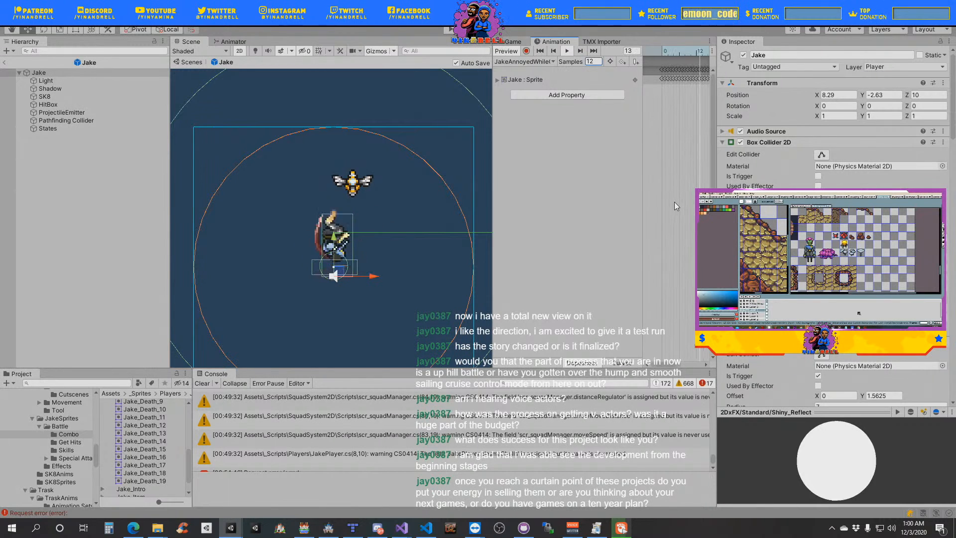
pyautogui.scroll(-2, 674, 202)
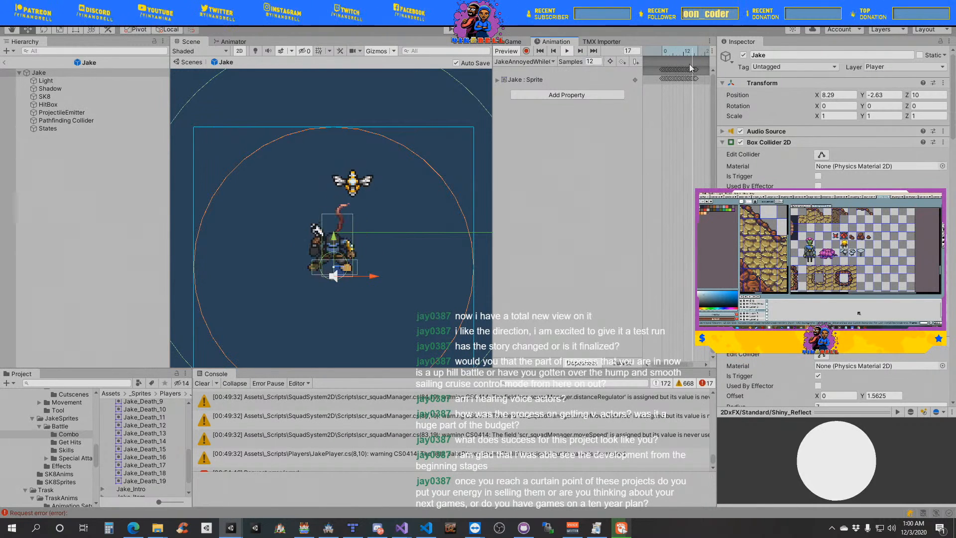
pyautogui.moveTo(704, 102); pyautogui.dragTo(648, 65)
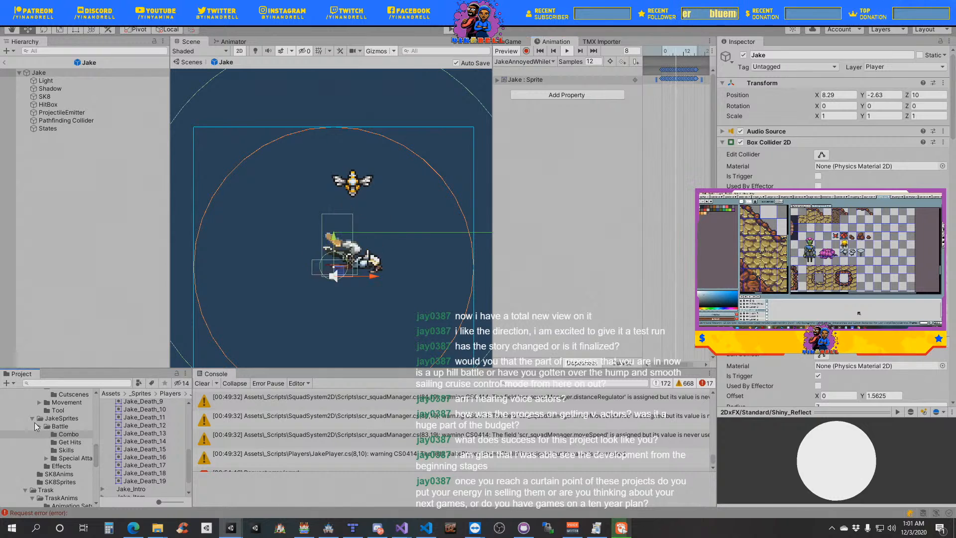
# - Add the JakeBeingSassy, JakeLookDownAtCooking and JakeLookUpFromCooking clips from the Cutscenes folder to the Base Layer of Jake's animator controller
pyautogui.click(37, 426)
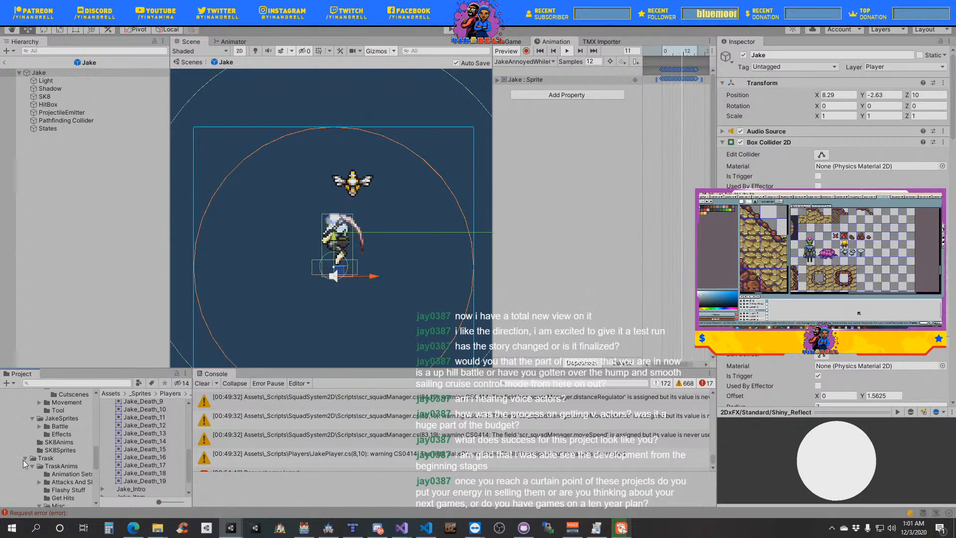
pyautogui.scroll(3, 57, 426)
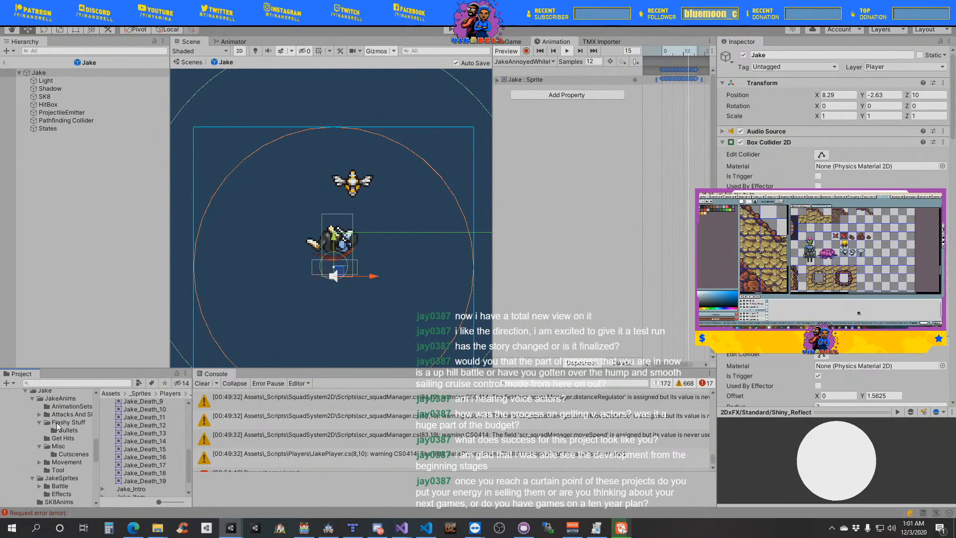
pyautogui.click(77, 454)
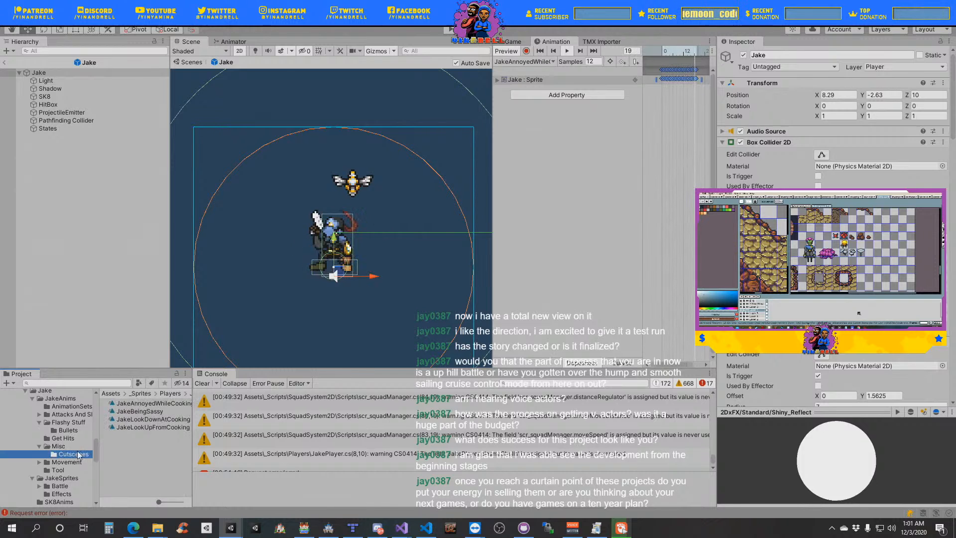
pyautogui.click(154, 412)
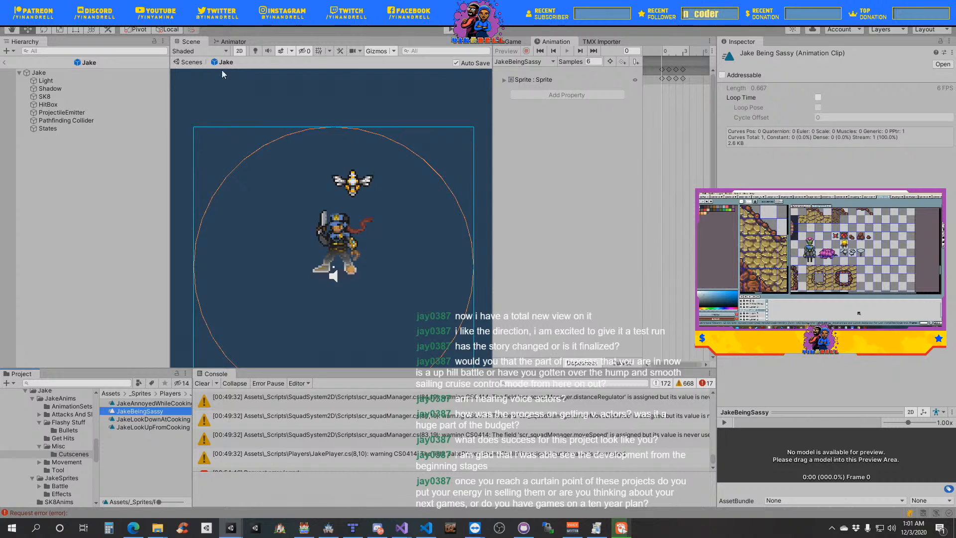
pyautogui.keyDown('shift'); pyautogui.click(175, 426); pyautogui.keyUp('shift')
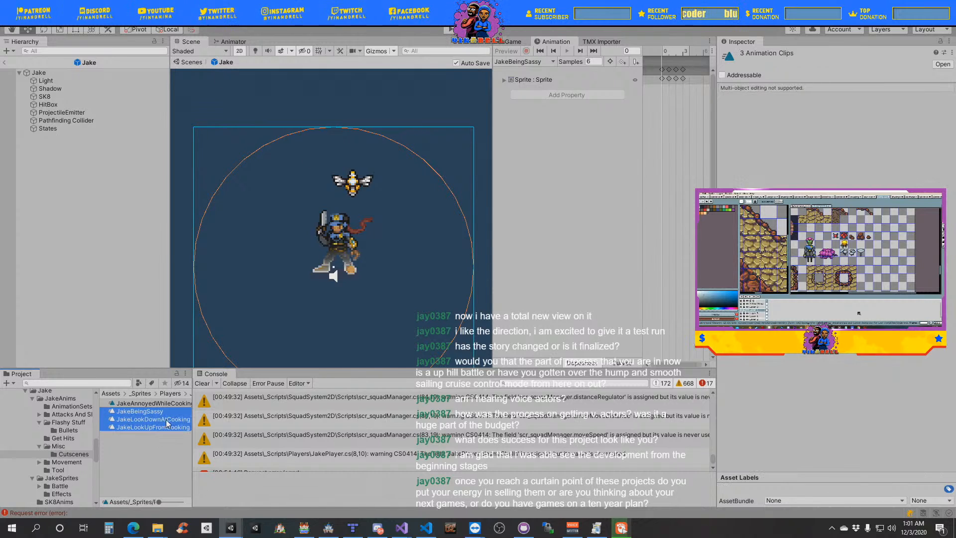
pyautogui.click(231, 41)
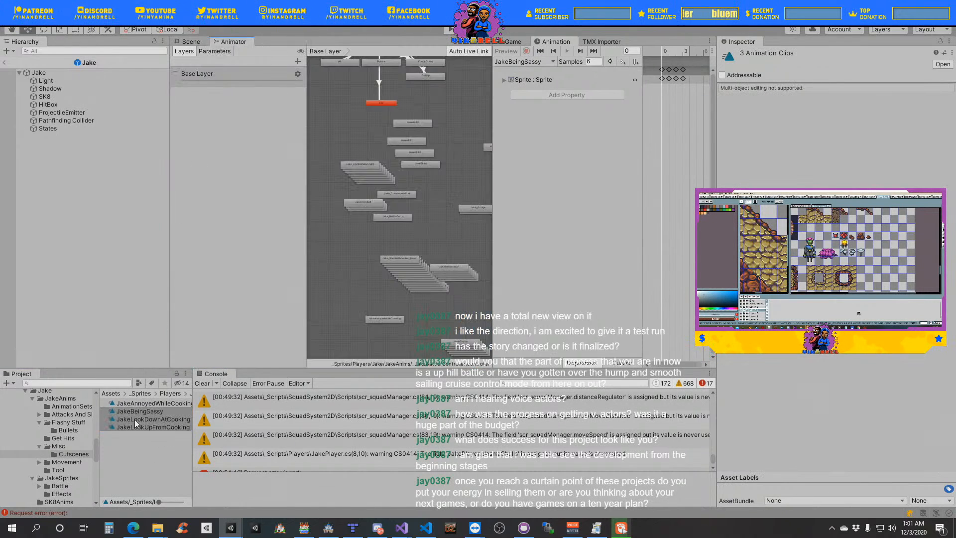
pyautogui.moveTo(135, 423); pyautogui.dragTo(359, 305)
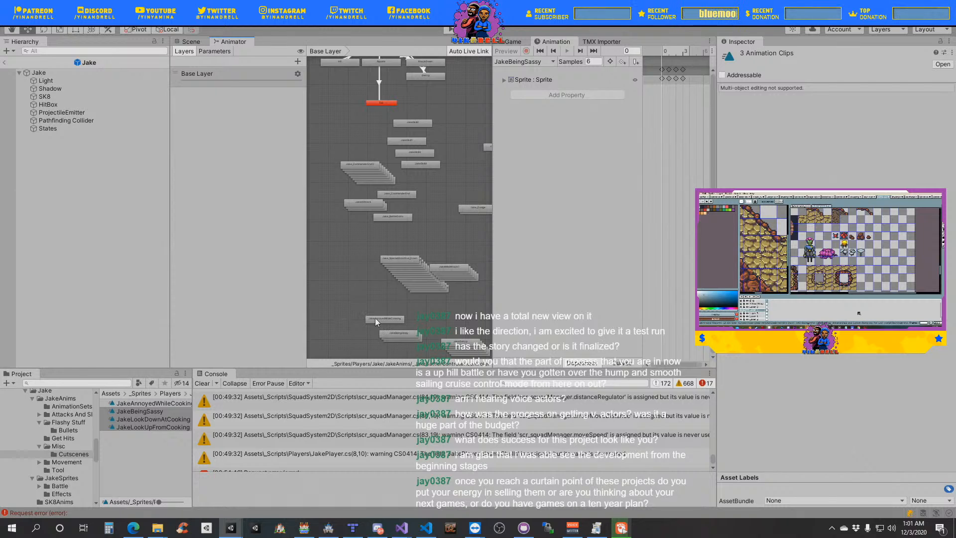
# - Open the JakeBeingSassy clip on the Jake root object and delete its missing Sprite property
pyautogui.click(189, 42)
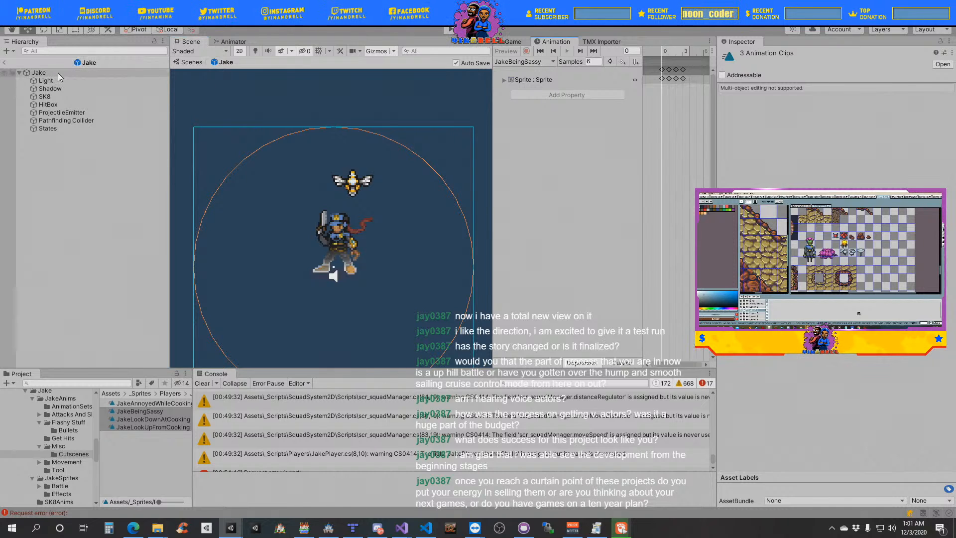
pyautogui.click(55, 73)
pyautogui.click(553, 62)
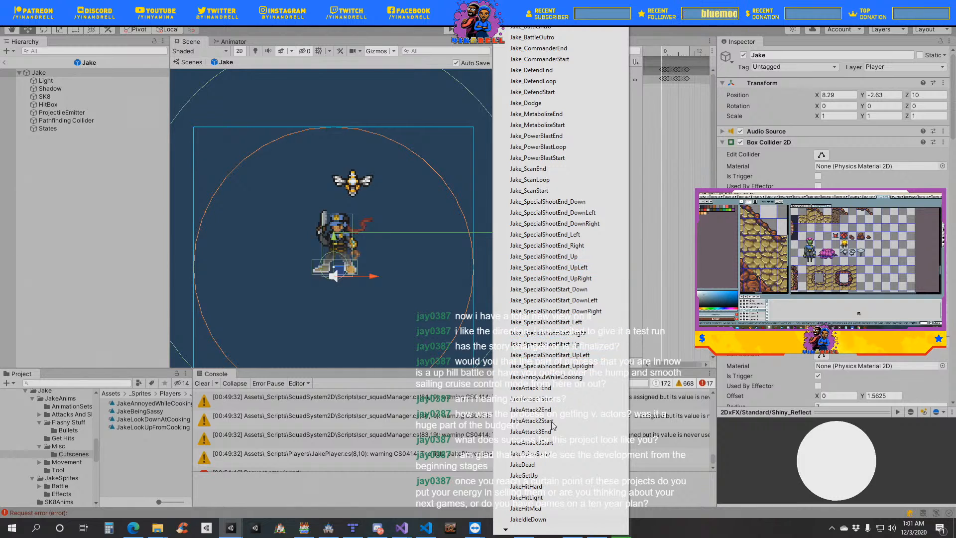
pyautogui.click(542, 454)
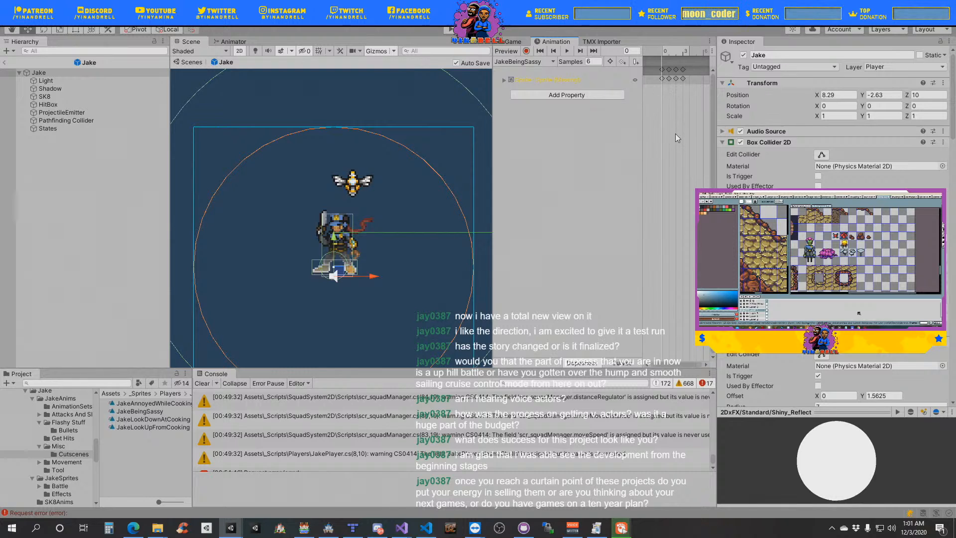
pyautogui.click(540, 80)
pyautogui.press('Delete')
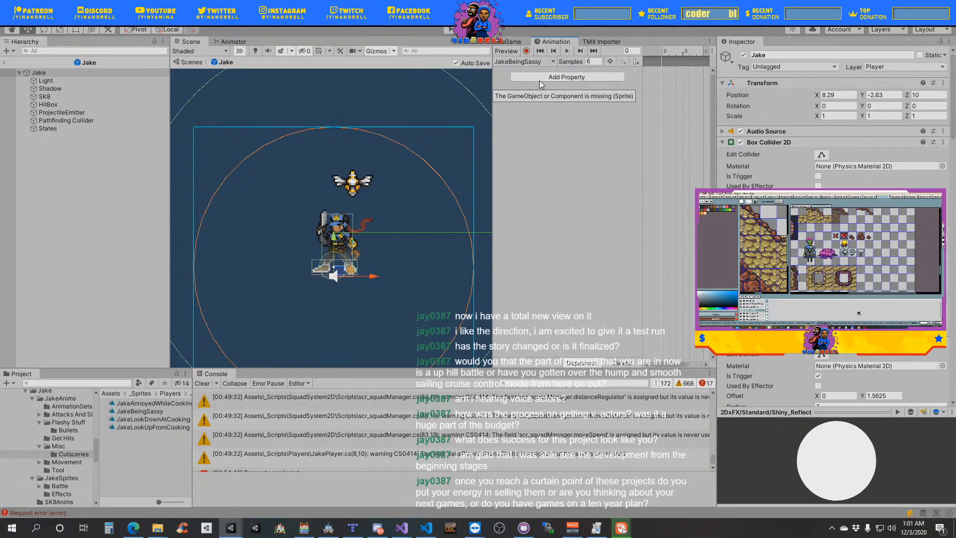
# - Paste the copied Jake_Death keyframes into JakeBeingSassy from frame 0, preview the clip and set its sample rate to 12
pyautogui.rightClick(665, 64)
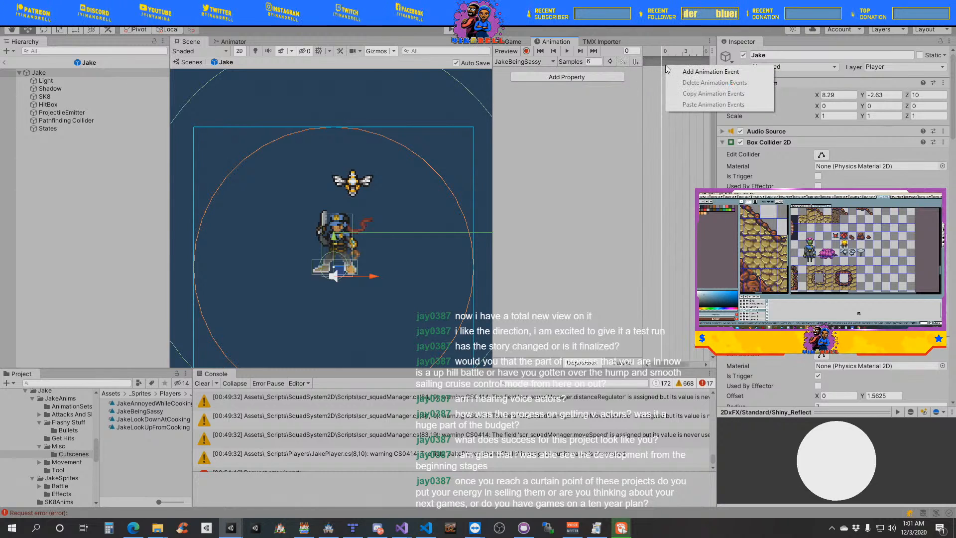
pyautogui.click(662, 88)
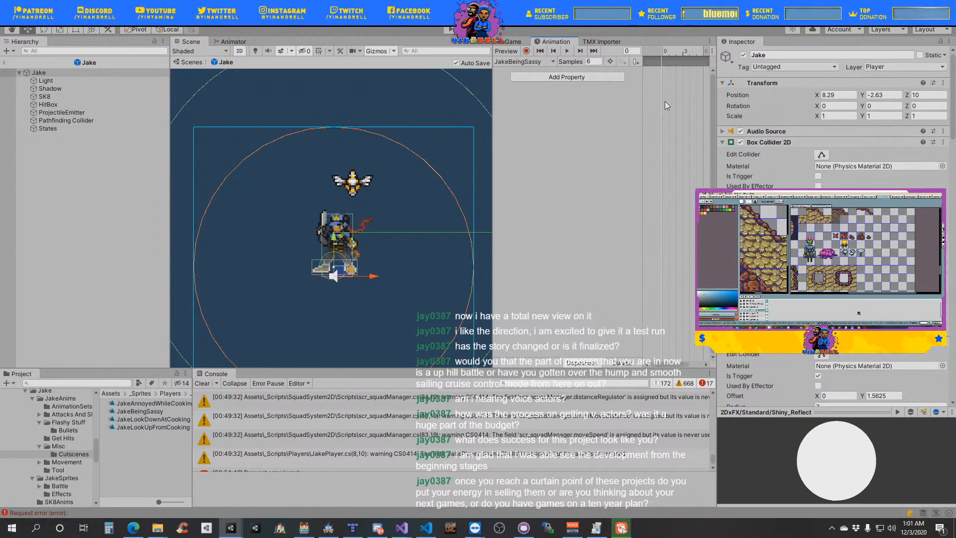
pyautogui.hotkey('ctrl', 'v')
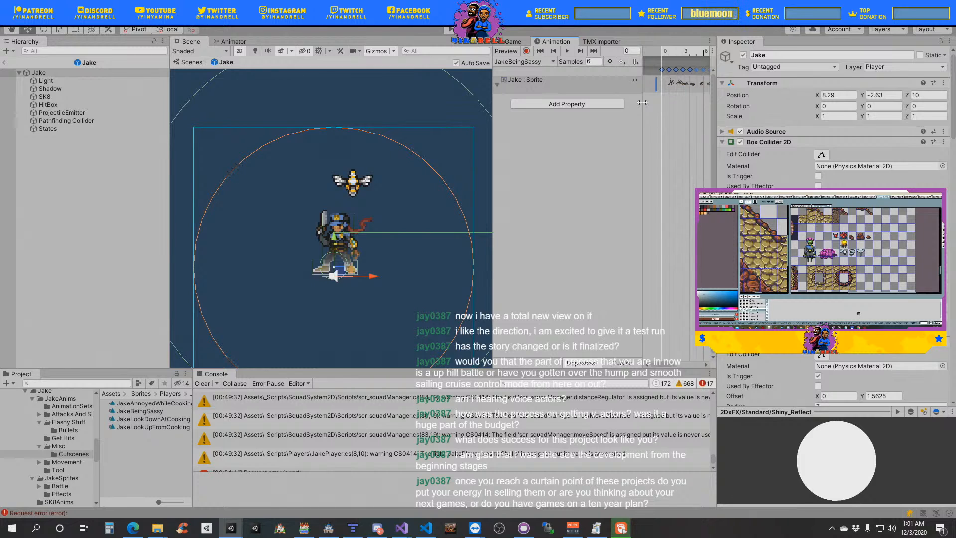
pyautogui.click(567, 51)
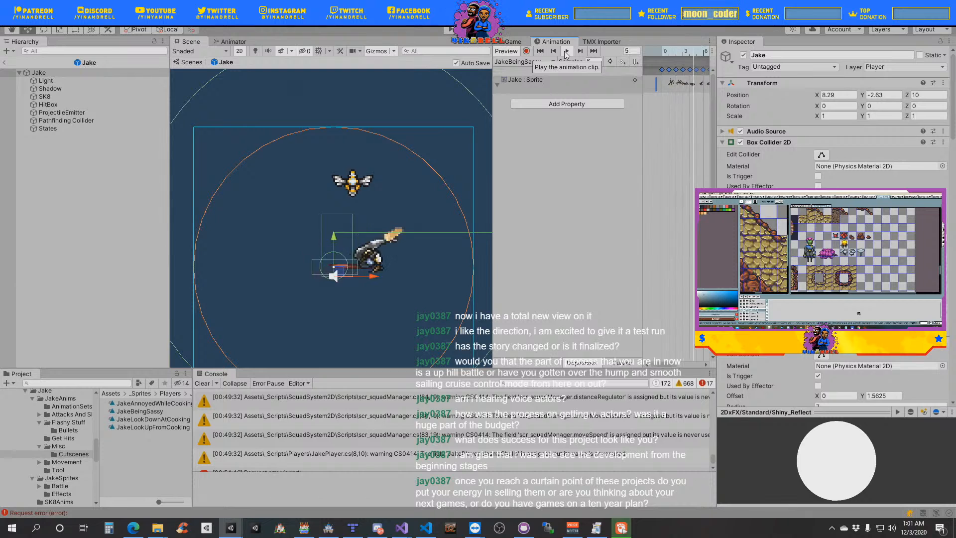
pyautogui.click(592, 61)
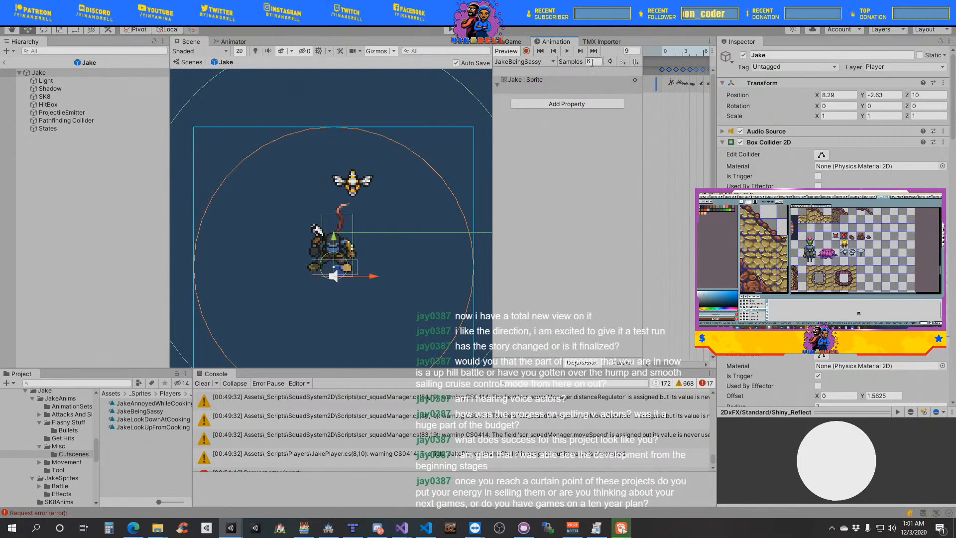
pyautogui.write('12')
pyautogui.press('Return')
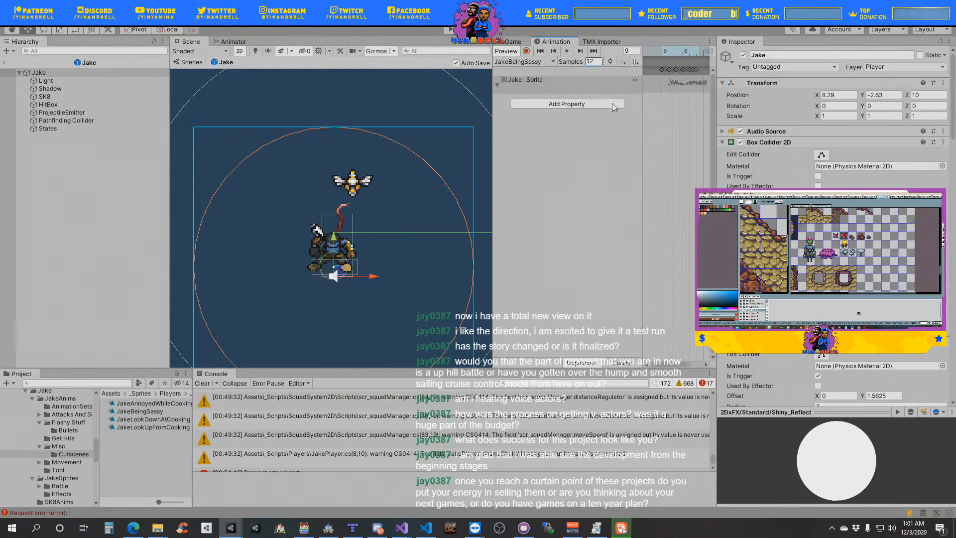
# - Replace the missing Sprite property in the JakeLookDownAtCooking clip with the copied Jake_Death keyframes, at 12 samples
pyautogui.click(552, 62)
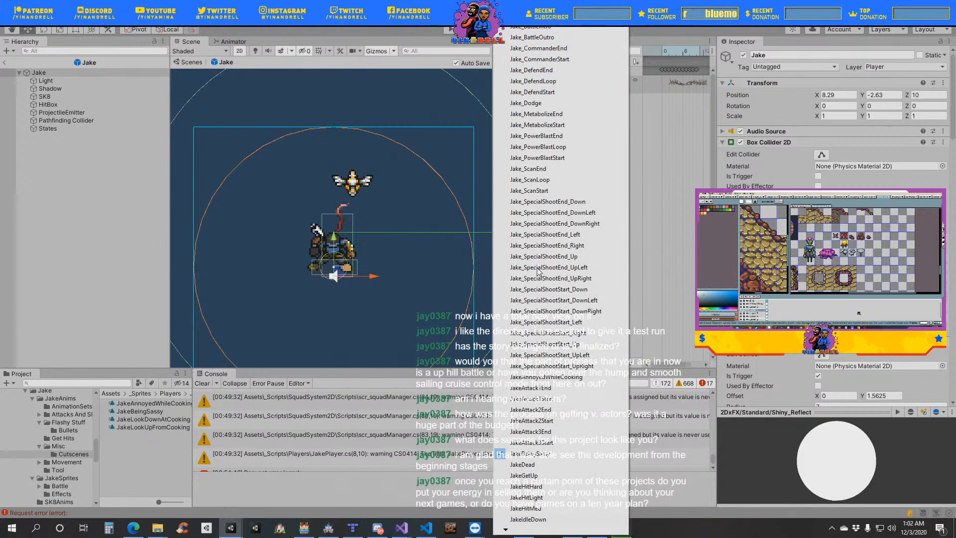
pyautogui.moveTo(520, 532)
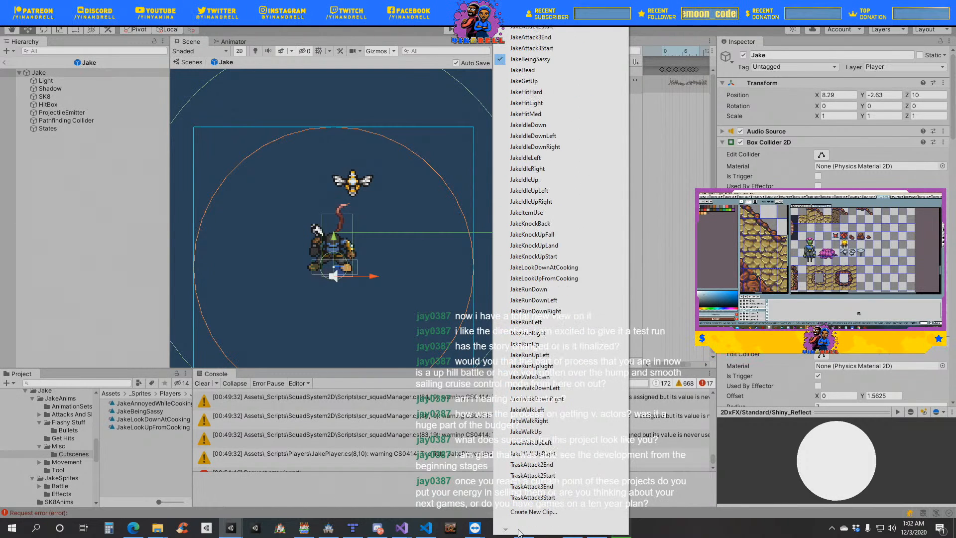
pyautogui.click(578, 265)
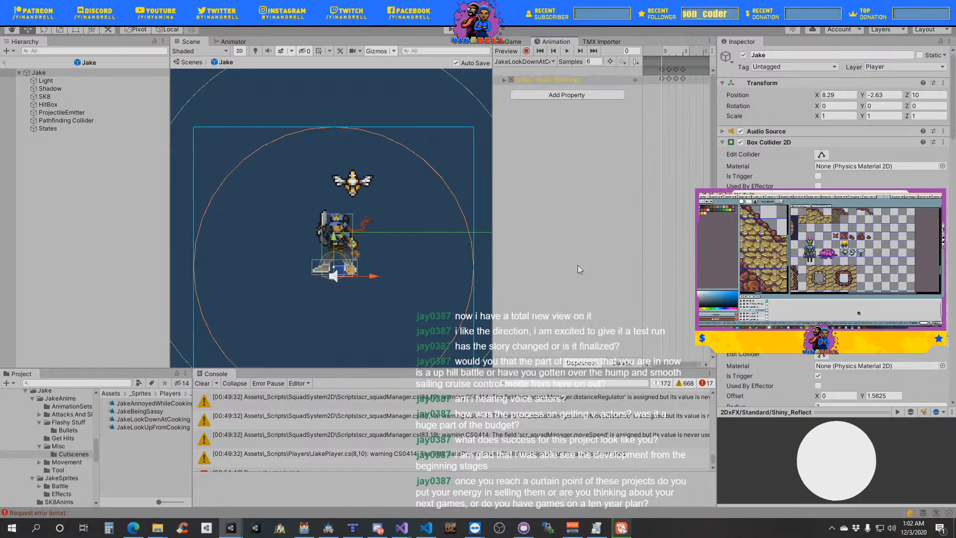
pyautogui.click(588, 78)
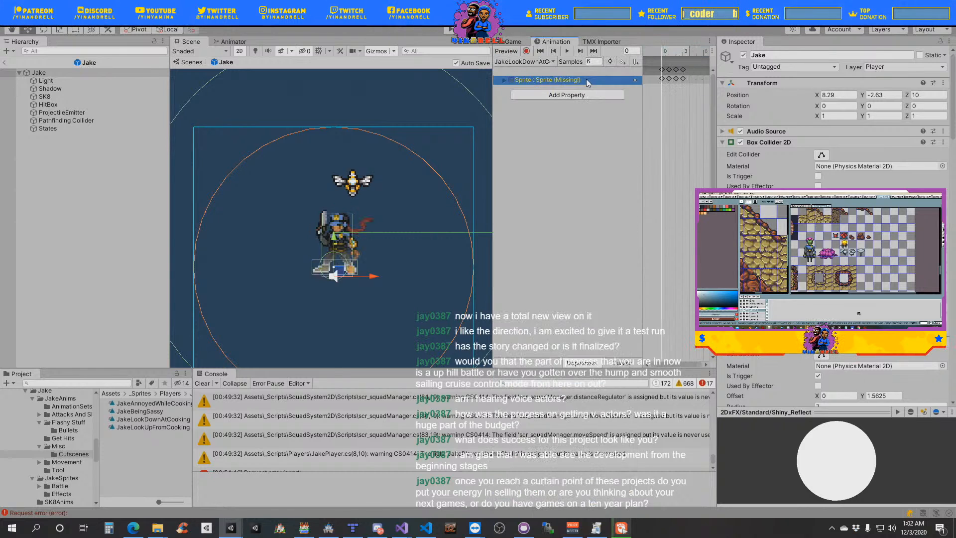
pyautogui.press('Delete')
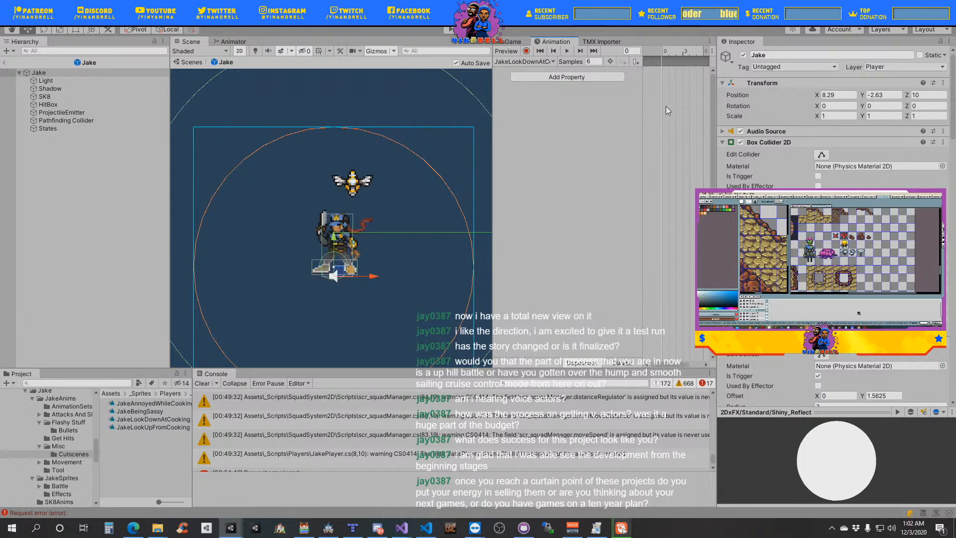
pyautogui.hotkey('ctrl', 'v')
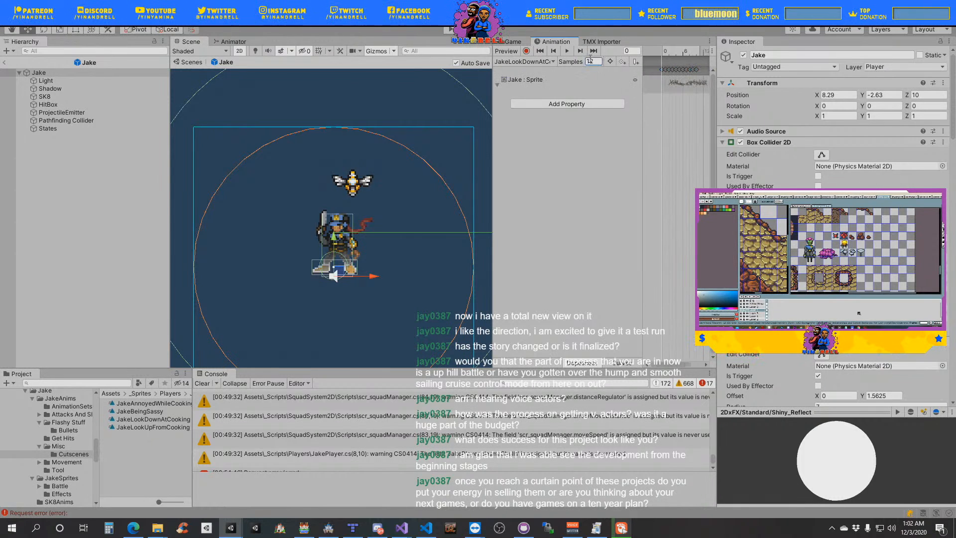
# - Replace the missing Sprite property in the JakeLookUpFromCooking clip with the copied Jake_Death keyframes and set its sample rate to 12
pyautogui.click(542, 65)
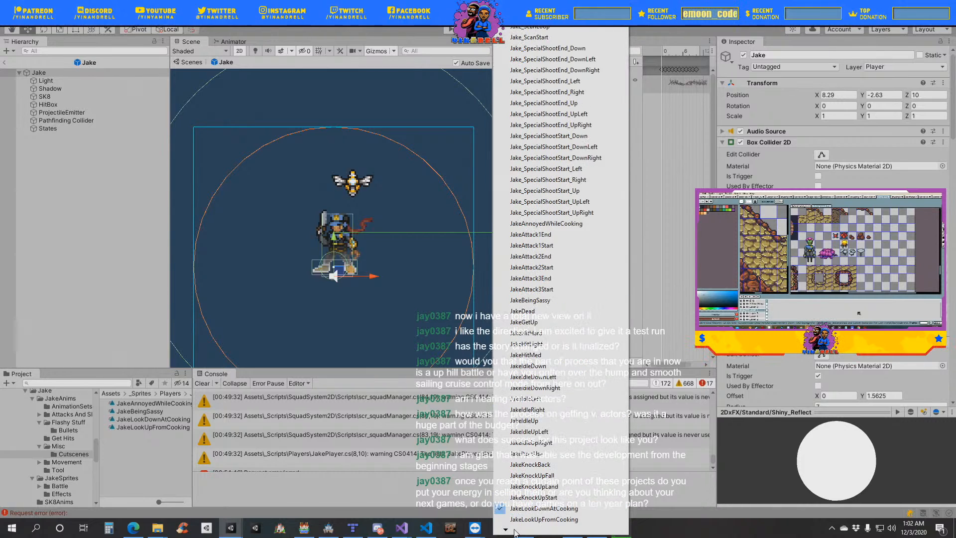
pyautogui.click(544, 464)
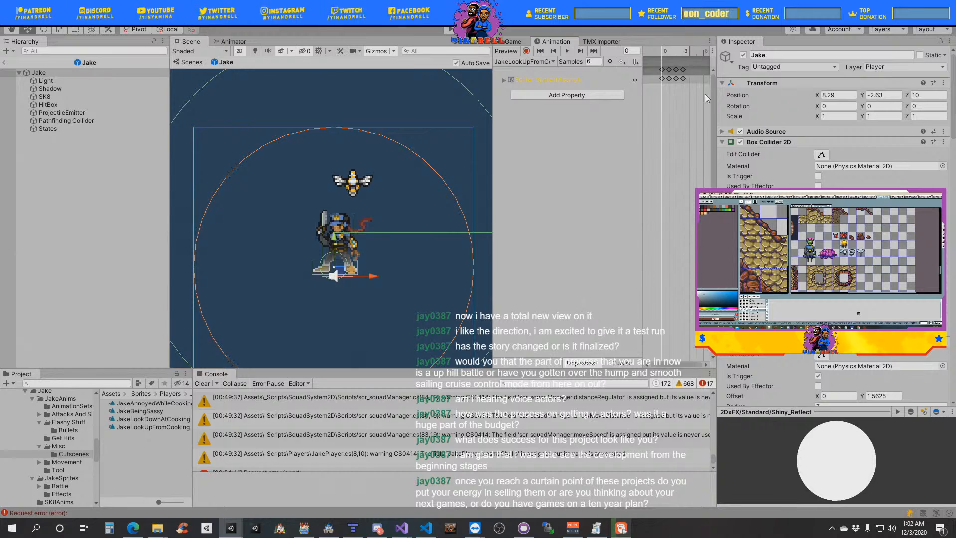
pyautogui.click(578, 77)
pyautogui.press('Delete')
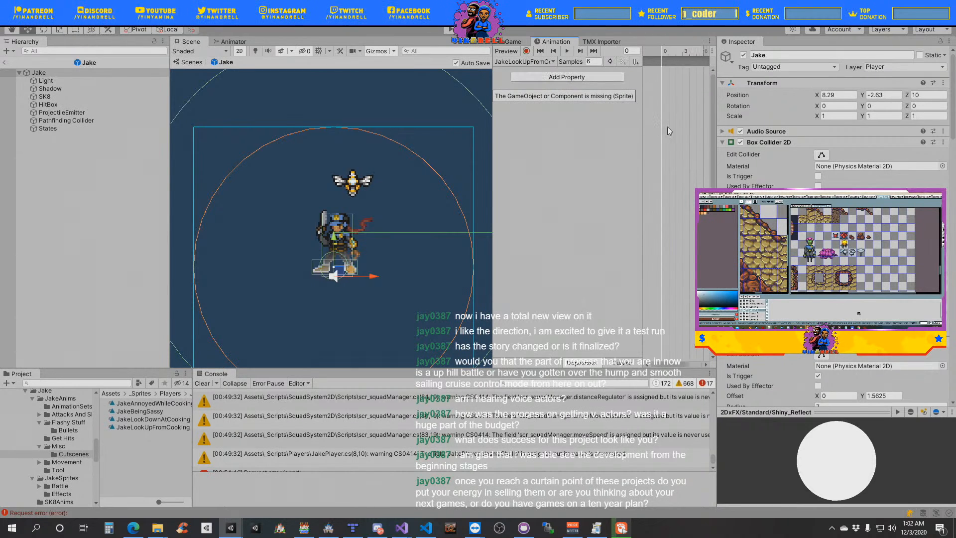
pyautogui.hotkey('ctrl', 'v')
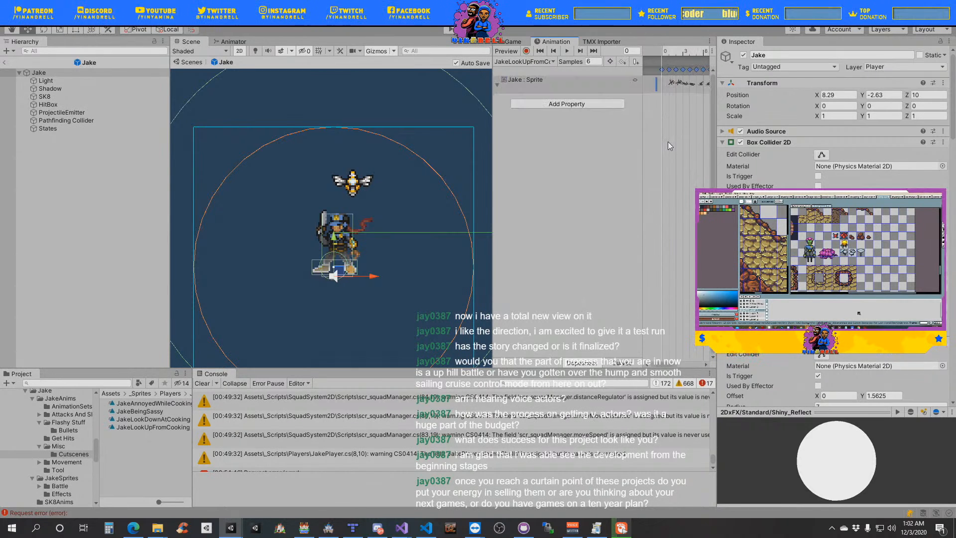
pyautogui.write('12')
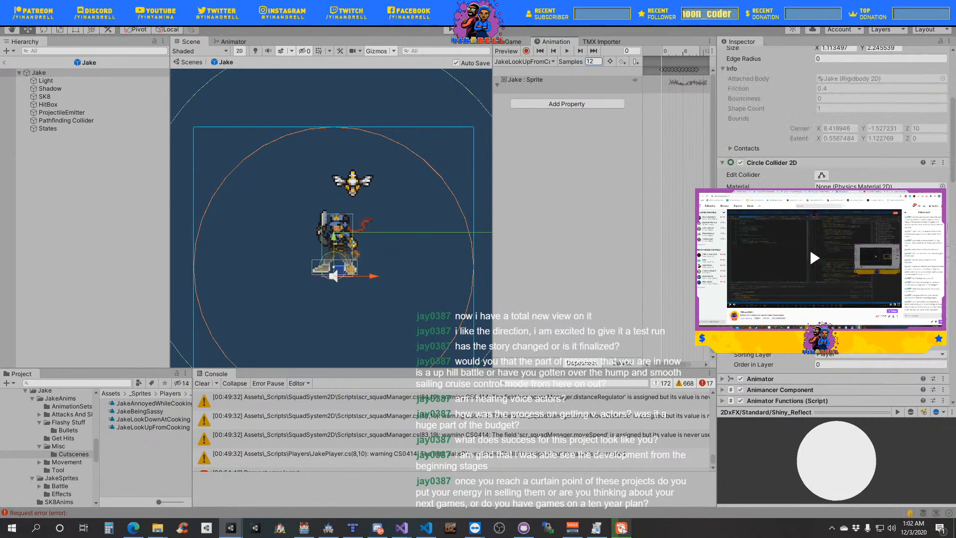
# - Collapse the Jake prefab's collider components and set its Sprite Renderer material to Sprites-Default
pyautogui.click(723, 142)
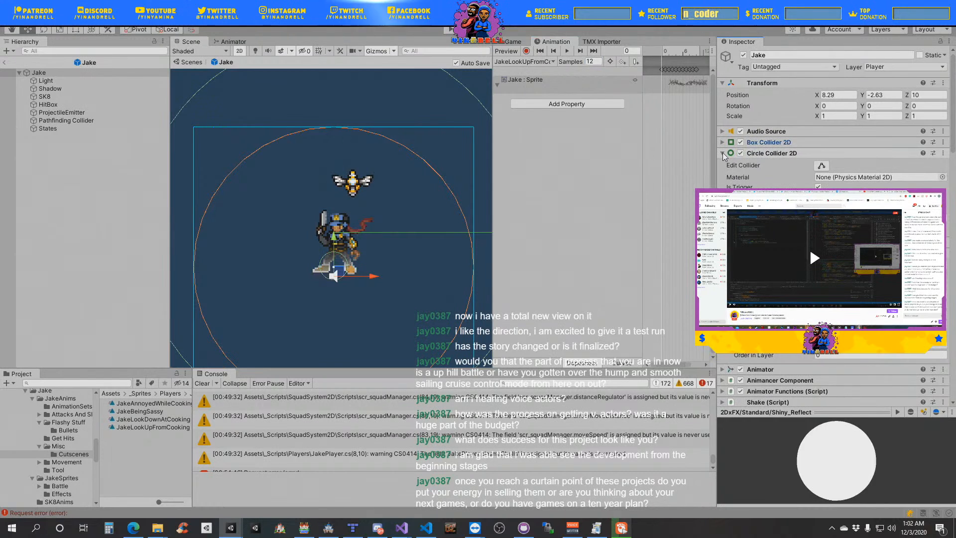
pyautogui.click(722, 152)
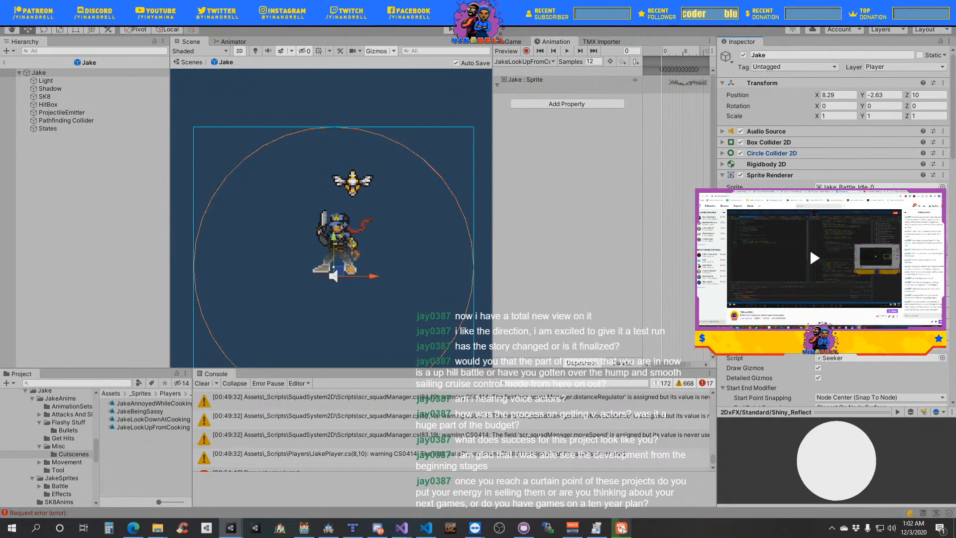
pyautogui.click(942, 246)
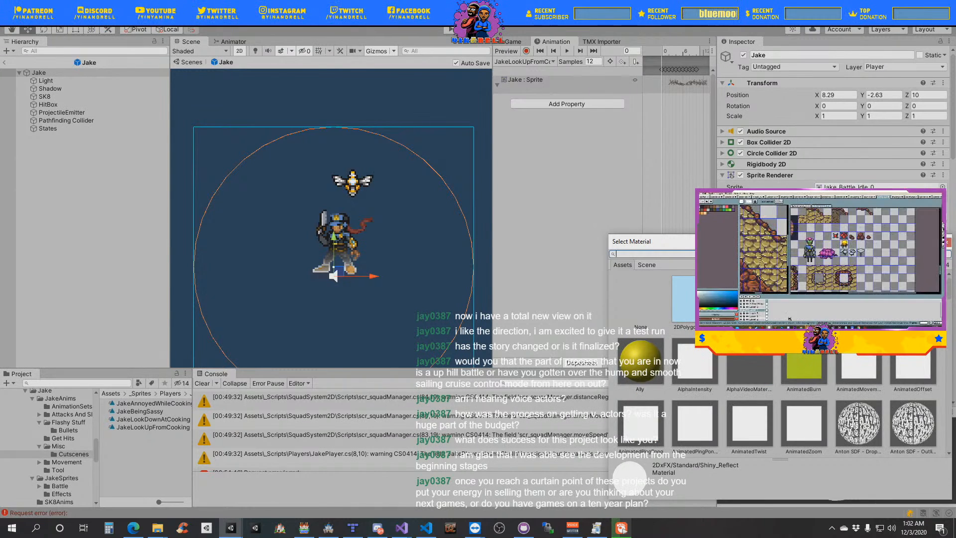
pyautogui.write('sprit')
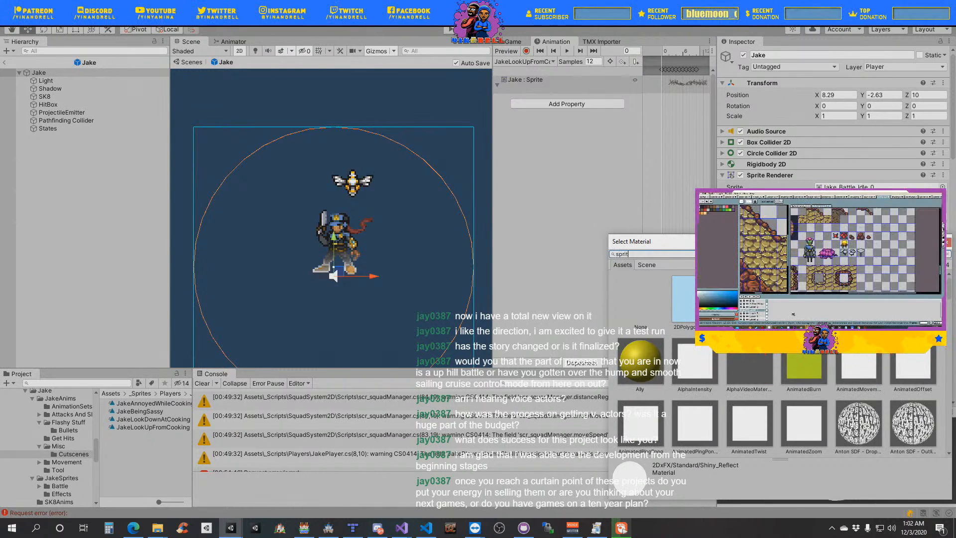
pyautogui.write('e')
pyautogui.doubleClick(650, 371)
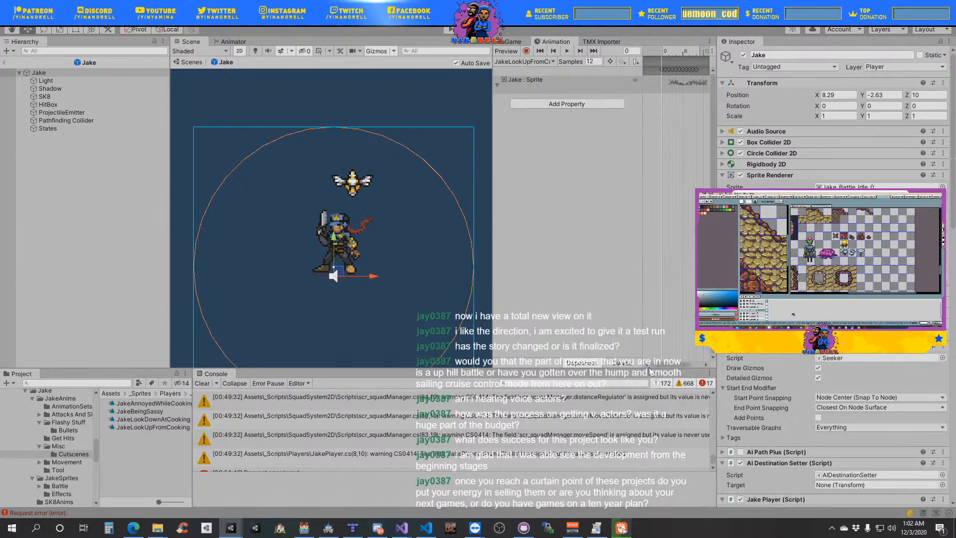
# - Exit the Jake prefab to the Underground Vertical Slice scene and clear the console
pyautogui.click(4, 62)
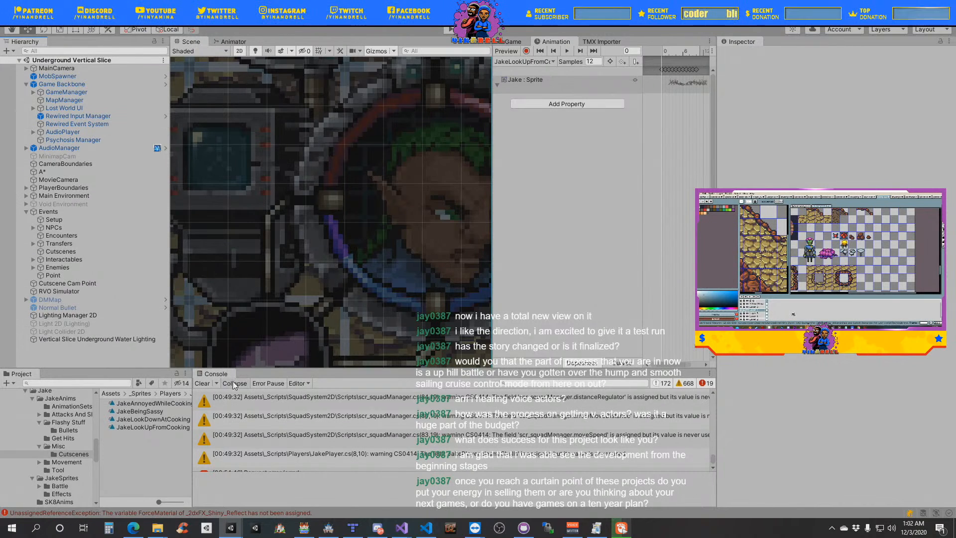
pyautogui.moveTo(190, 450); pyautogui.dragTo(204, 441)
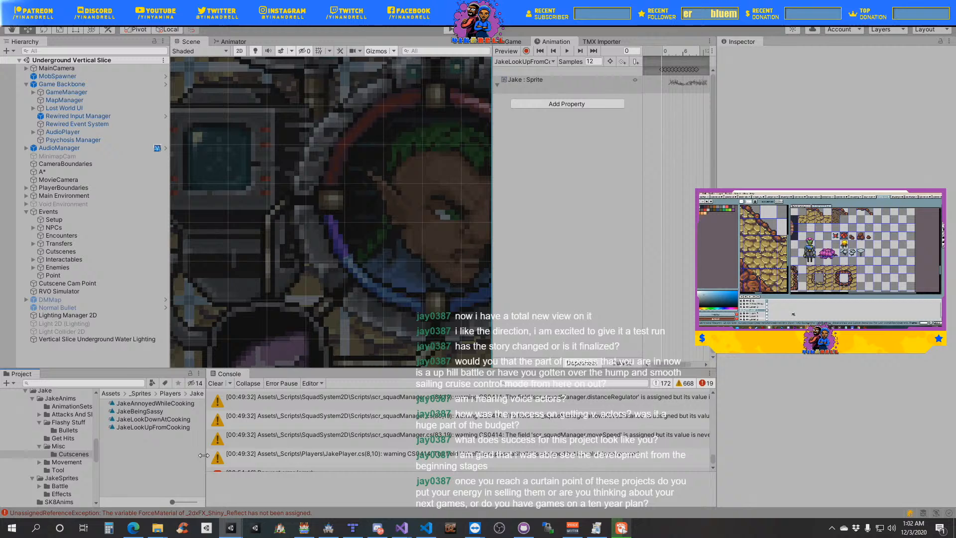
pyautogui.click(215, 383)
# - Play-test the Underground Vertical Slice scene with a widened Game view and its audio muted
pyautogui.scroll(-2, 287, 235)
pyautogui.scroll(-5, 287, 235)
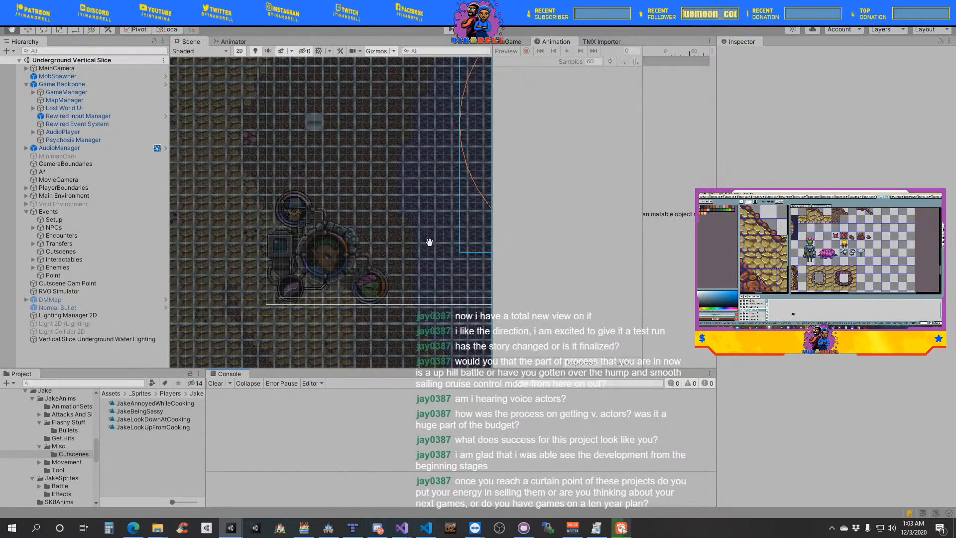
pyautogui.moveTo(428, 241); pyautogui.dragTo(255, 307, button='middle')
pyautogui.scroll(-8, 355, 255)
pyautogui.scroll(-2, 351, 260)
pyautogui.scroll(3, 351, 261)
pyautogui.scroll(2, 256, 304)
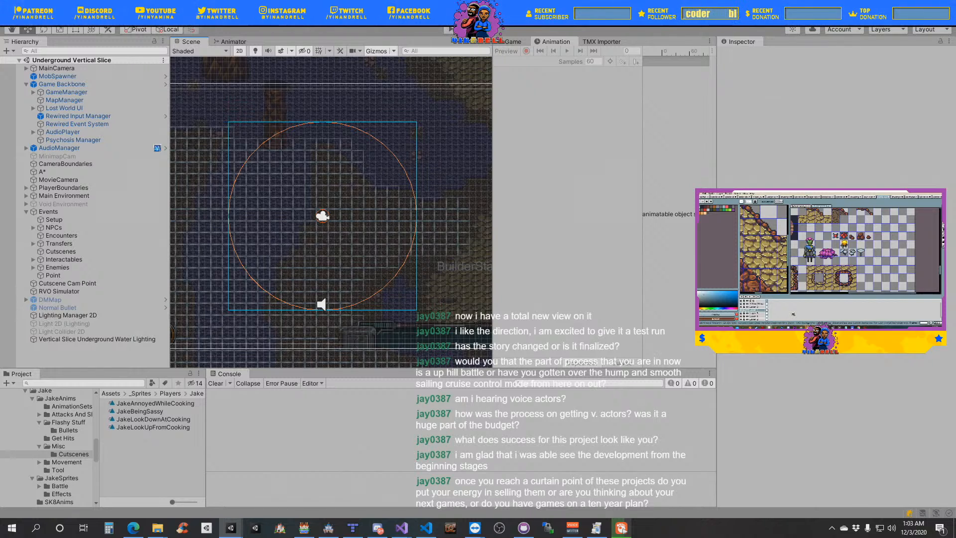
pyautogui.click(453, 33)
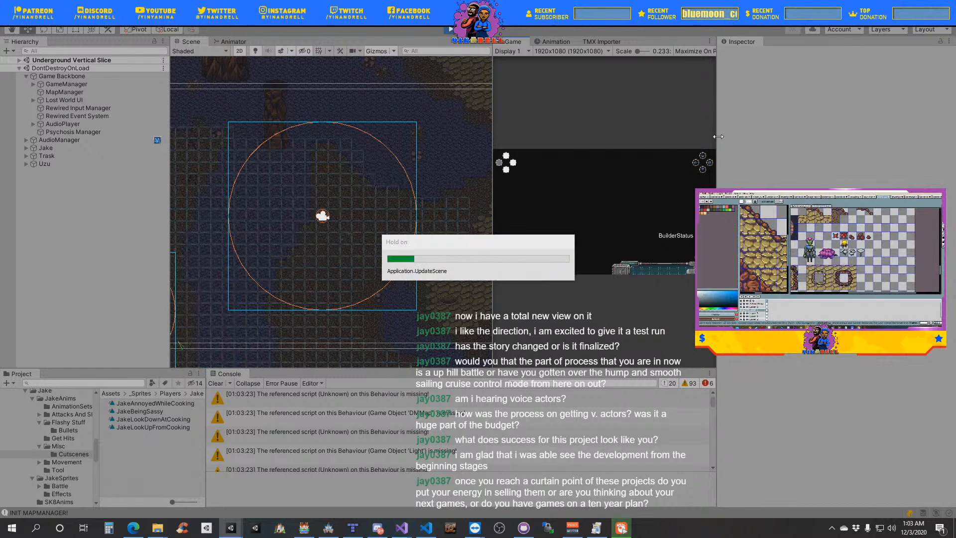
pyautogui.moveTo(718, 136); pyautogui.dragTo(790, 143)
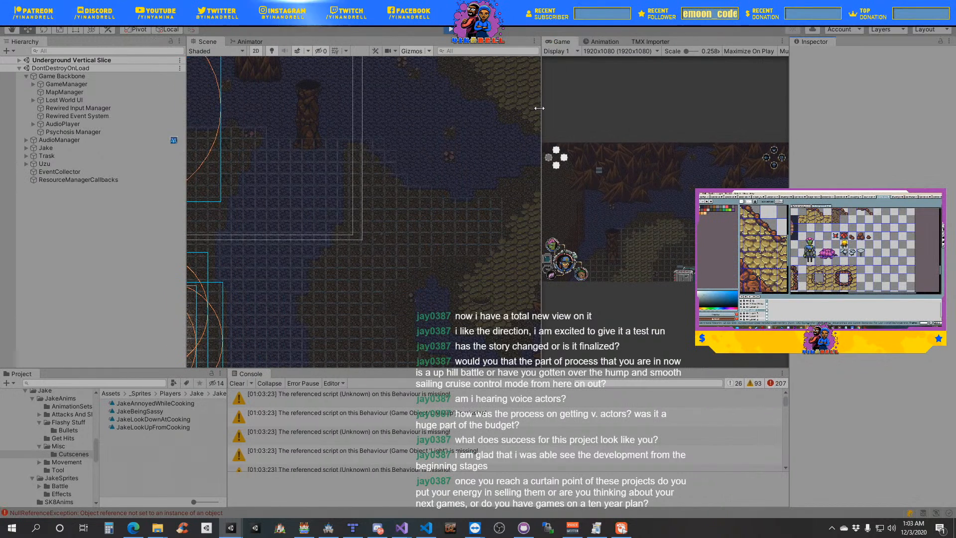
pyautogui.moveTo(538, 109); pyautogui.dragTo(429, 116)
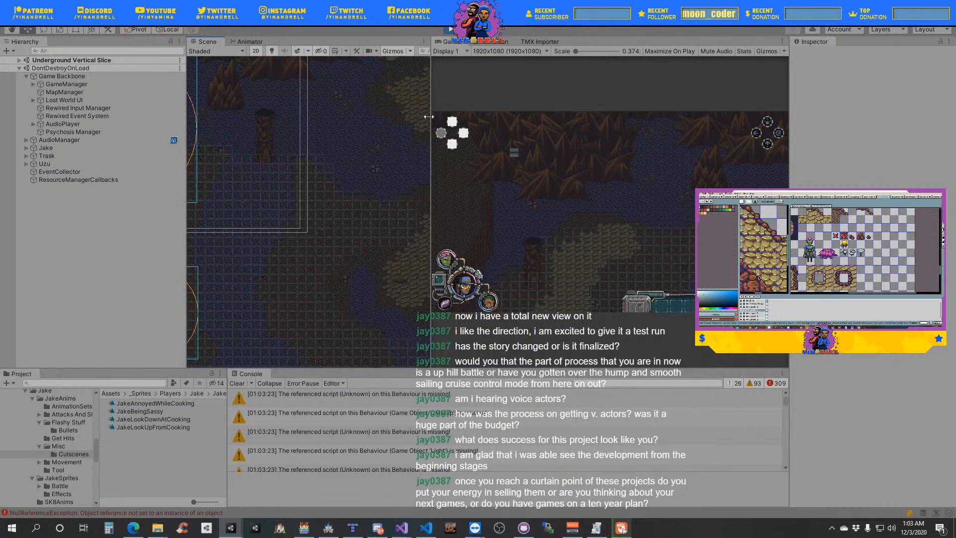
pyautogui.click(712, 51)
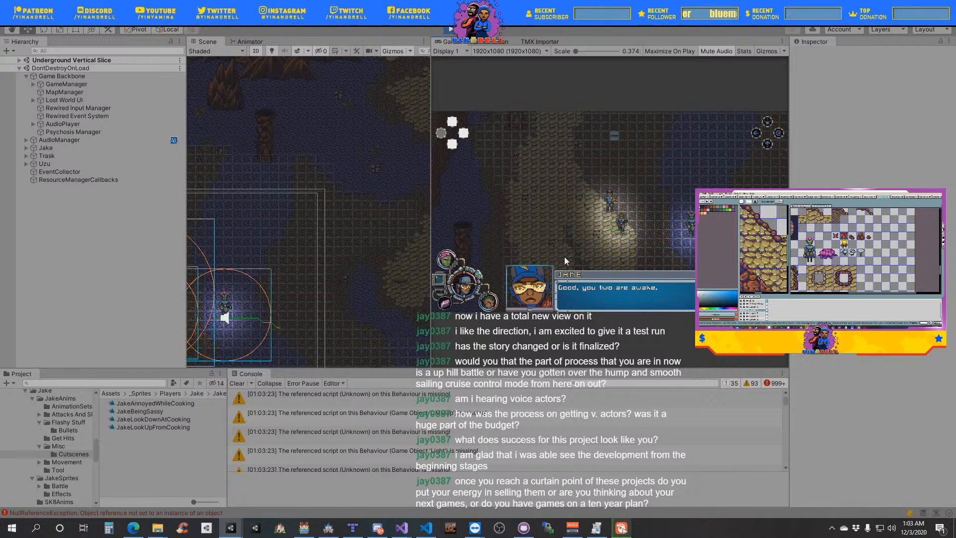
# - Follow the walking party member across the map in the Scene view while the intro dialogue plays
pyautogui.moveTo(287, 342); pyautogui.dragTo(293, 292, button='middle')
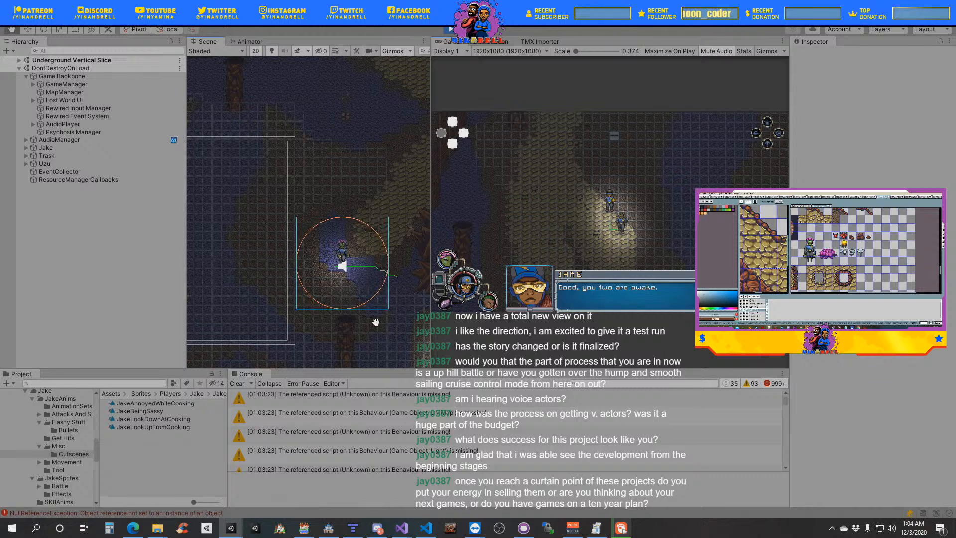
pyautogui.moveTo(376, 323); pyautogui.dragTo(307, 327, button='middle')
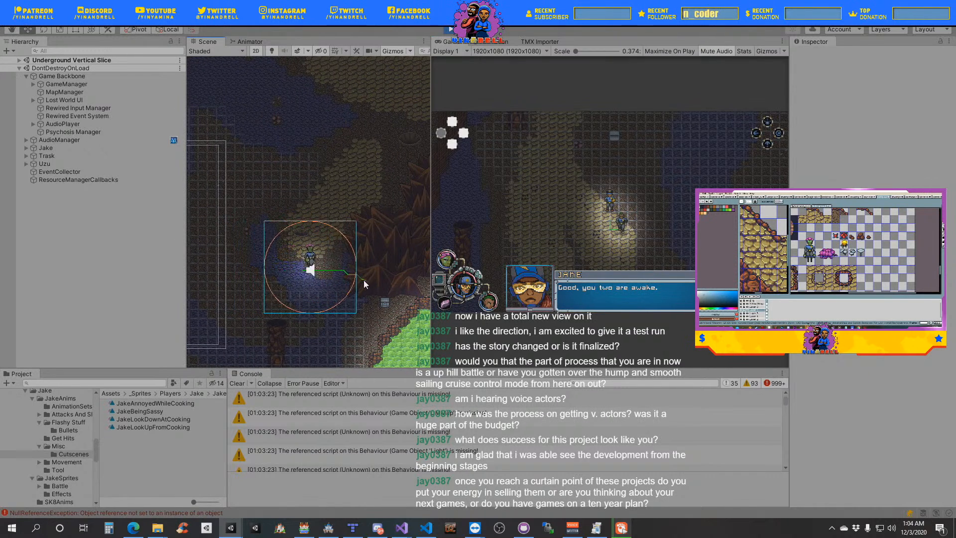
pyautogui.moveTo(386, 324); pyautogui.dragTo(312, 331, button='middle')
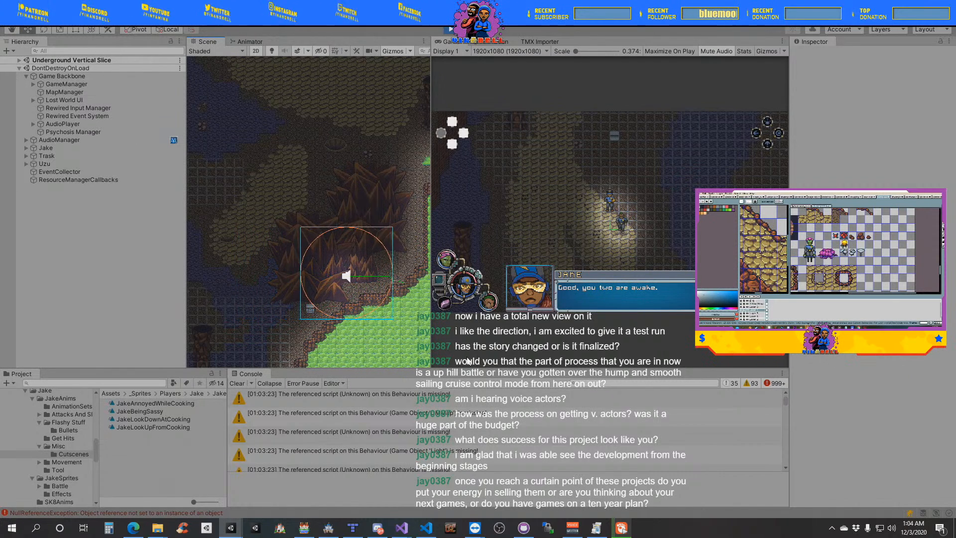
# - Switch to the game's code in Visual Studio, widen the EventTriggerer.cs pane and find its movetopoint code
pyautogui.moveTo(402, 528)
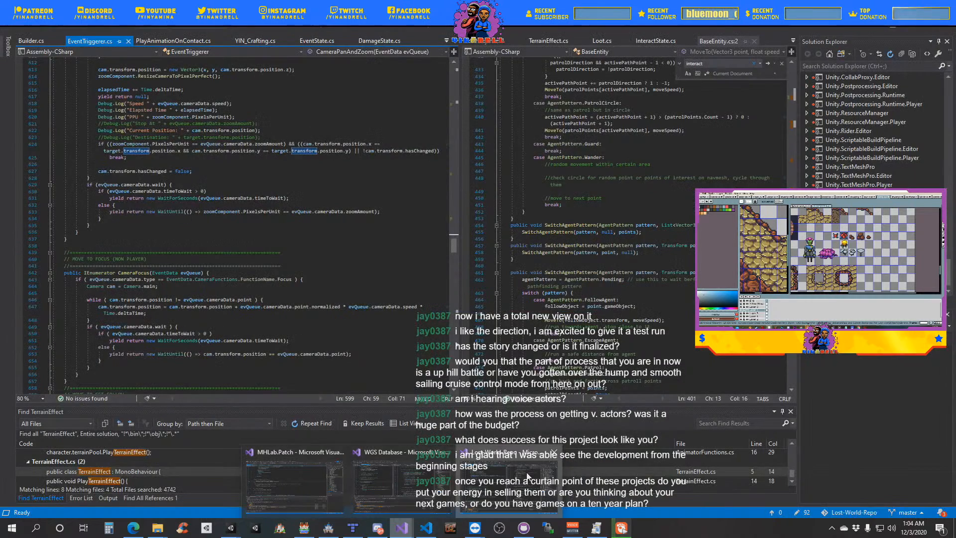
pyautogui.click(527, 476)
pyautogui.moveTo(461, 203); pyautogui.dragTo(522, 238)
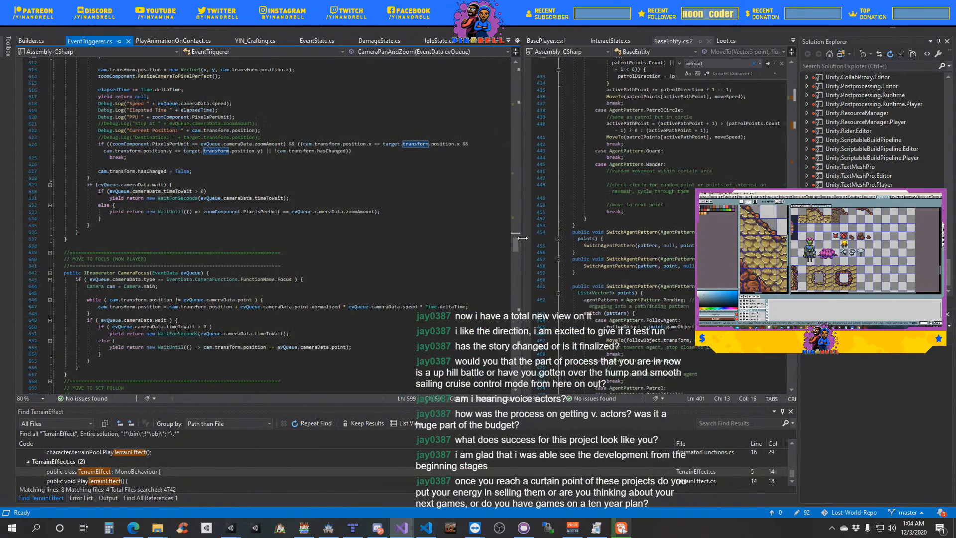
pyautogui.scroll(10, 274, 220)
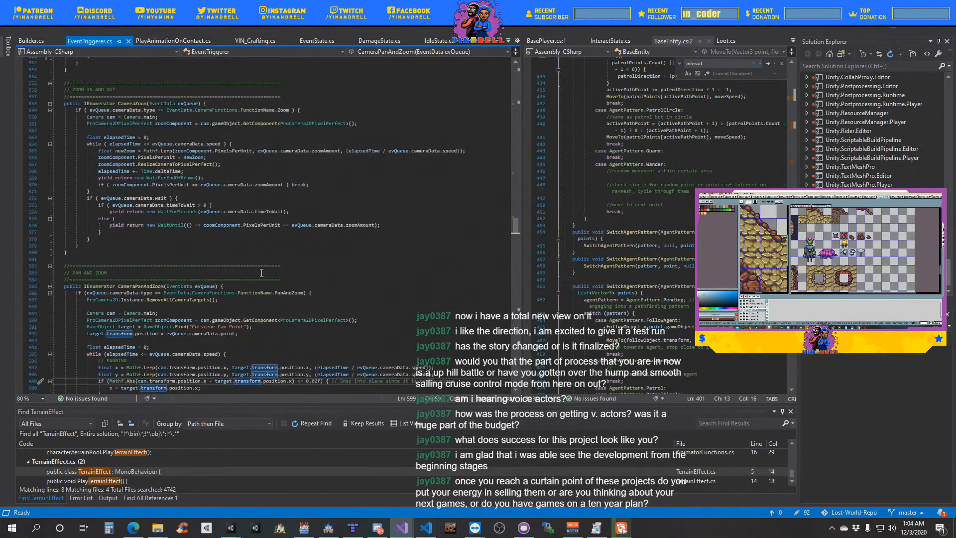
pyautogui.click(254, 258)
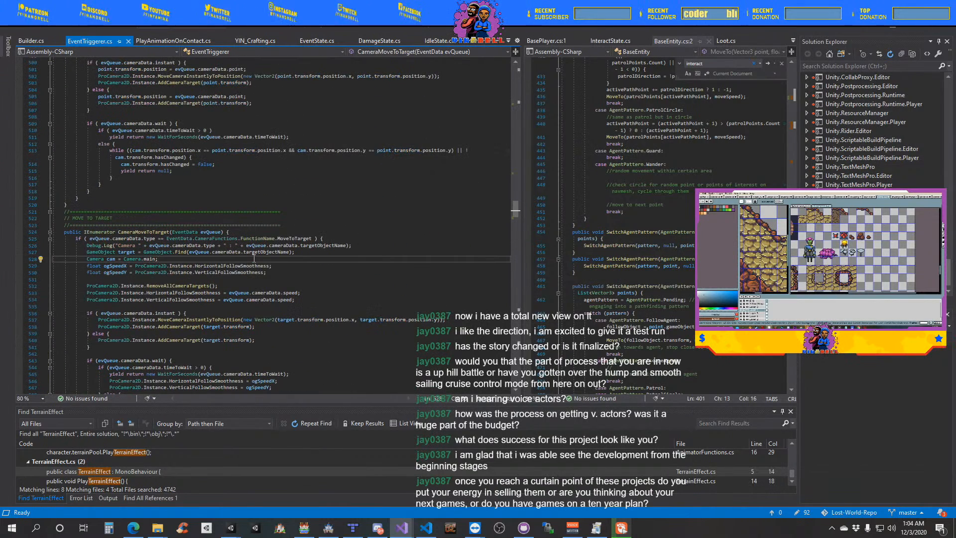
pyautogui.hotkey('ctrl', 'f')
pyautogui.write('movetopoint')
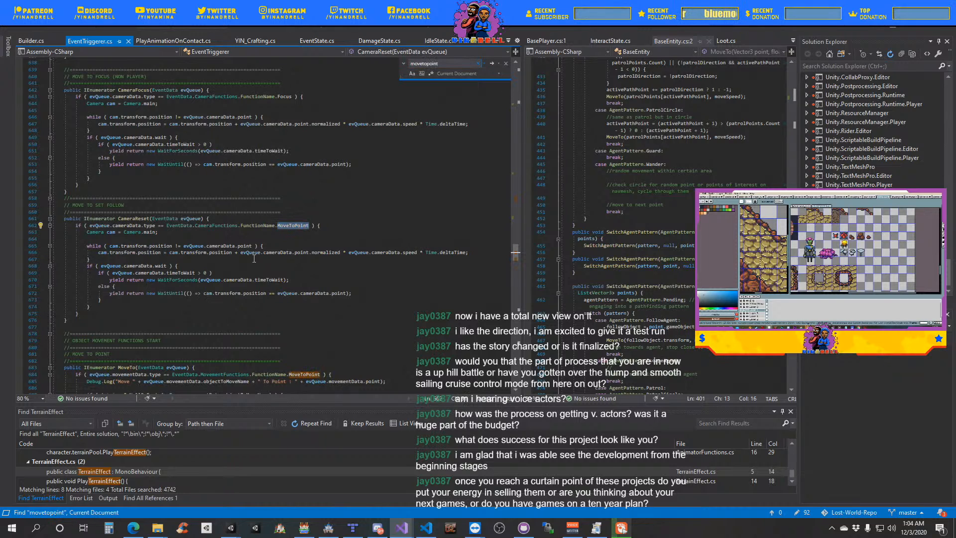
pyautogui.press('Return')
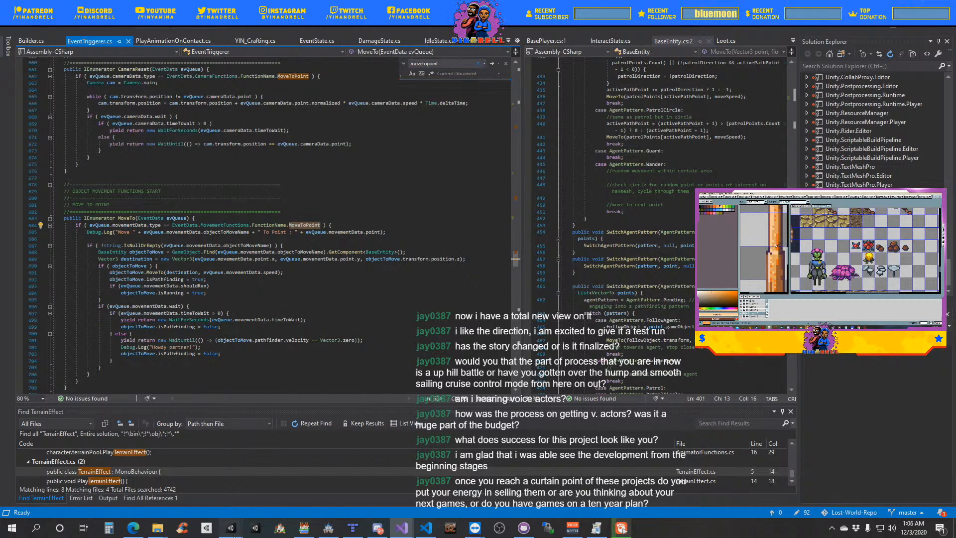
# - Return to the running scene in Unity and track the party member's path back to the group
pyautogui.moveTo(230, 526)
pyautogui.click(205, 501)
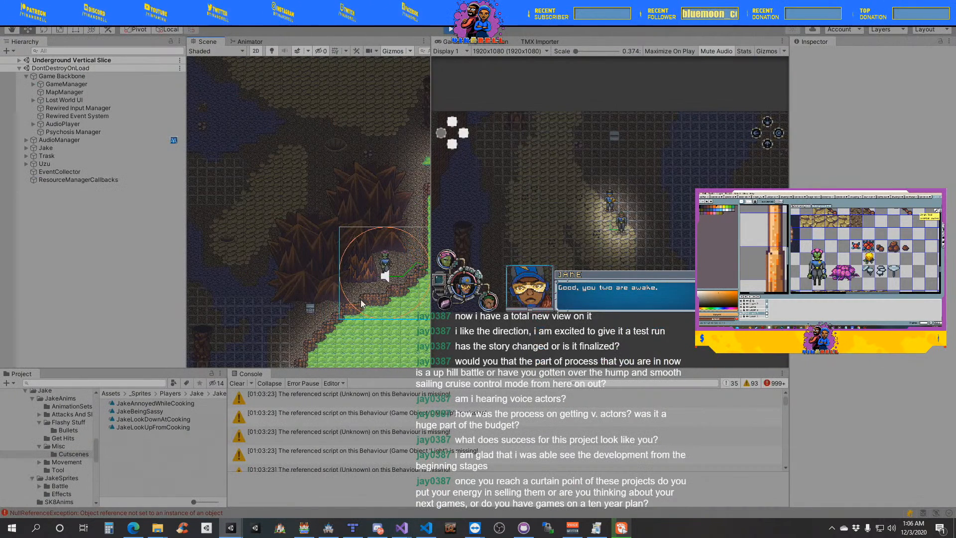
pyautogui.moveTo(331, 324); pyautogui.dragTo(283, 361, button='middle')
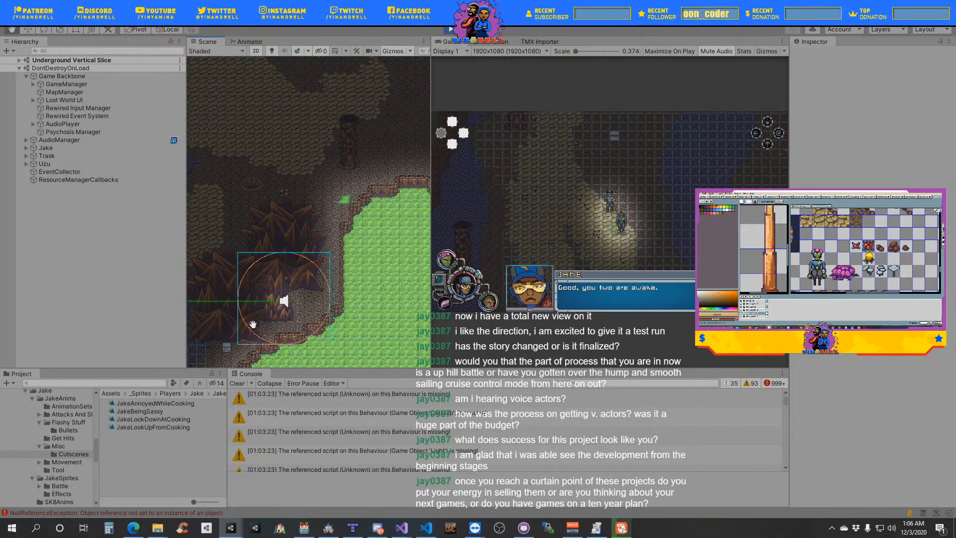
pyautogui.moveTo(203, 333); pyautogui.dragTo(343, 308, button='middle')
pyautogui.moveTo(246, 322); pyautogui.dragTo(347, 316, button='middle')
pyautogui.moveTo(276, 322); pyautogui.dragTo(298, 315, button='middle')
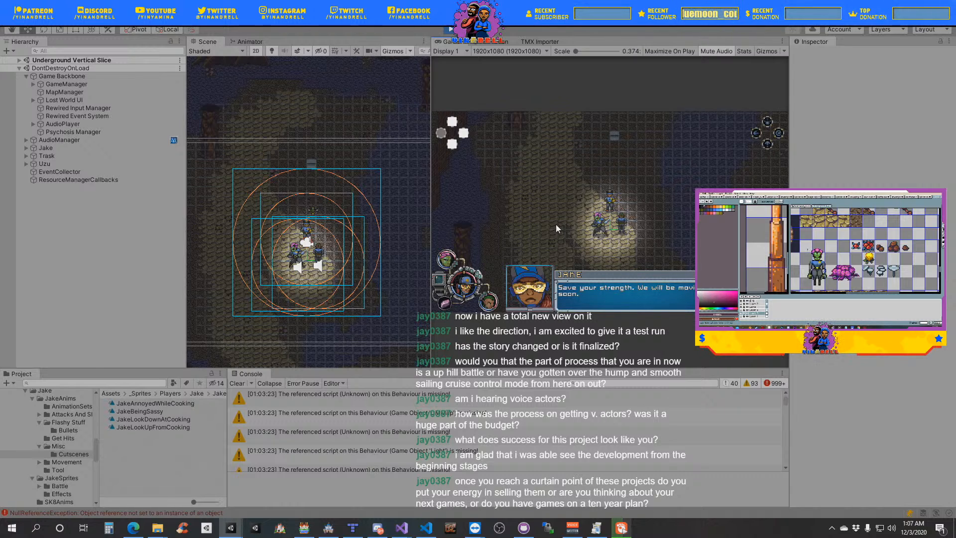
# - Review the play session's console log and open the NullReferenceException's source line in BaseEntity.cs
pyautogui.scroll(-2, 528, 431)
pyautogui.scroll(-5, 530, 438)
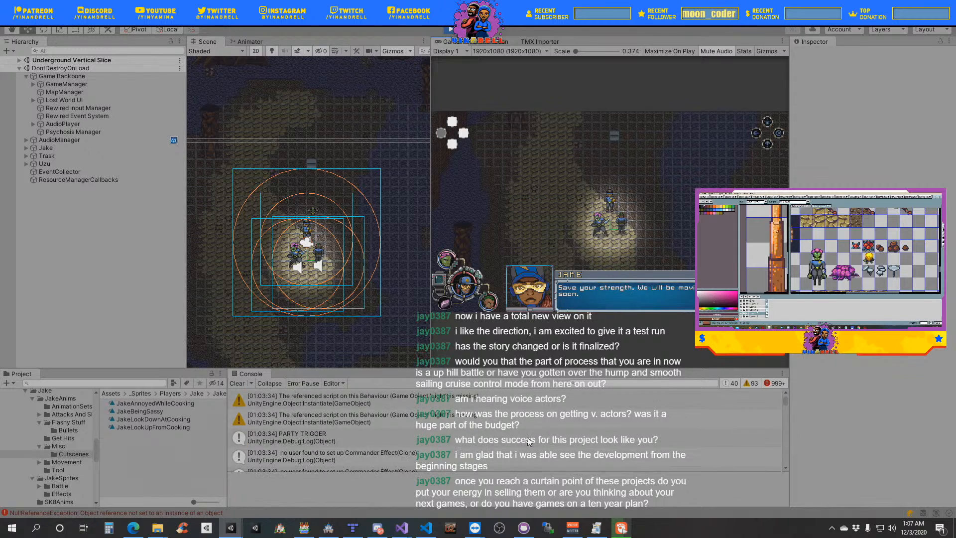
pyautogui.scroll(-5, 527, 442)
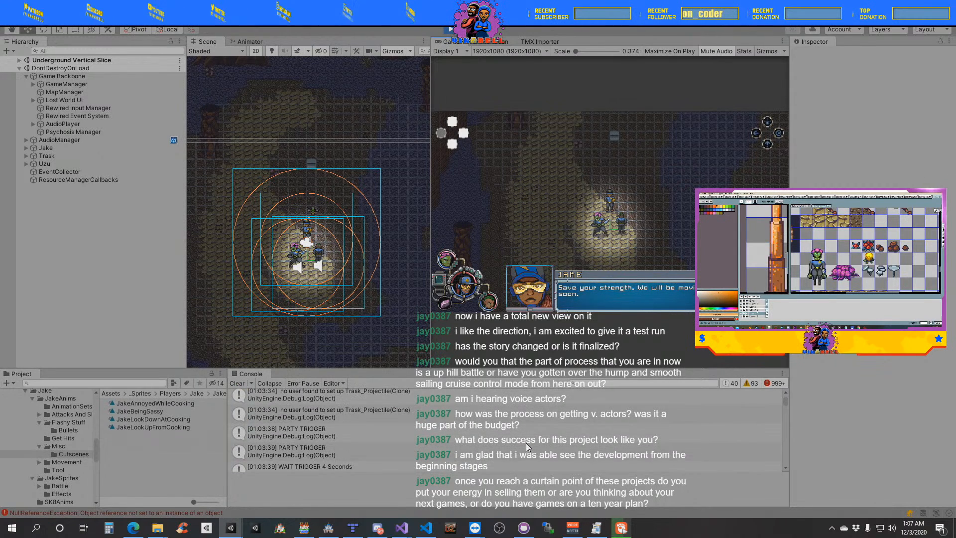
pyautogui.scroll(-5, 527, 450)
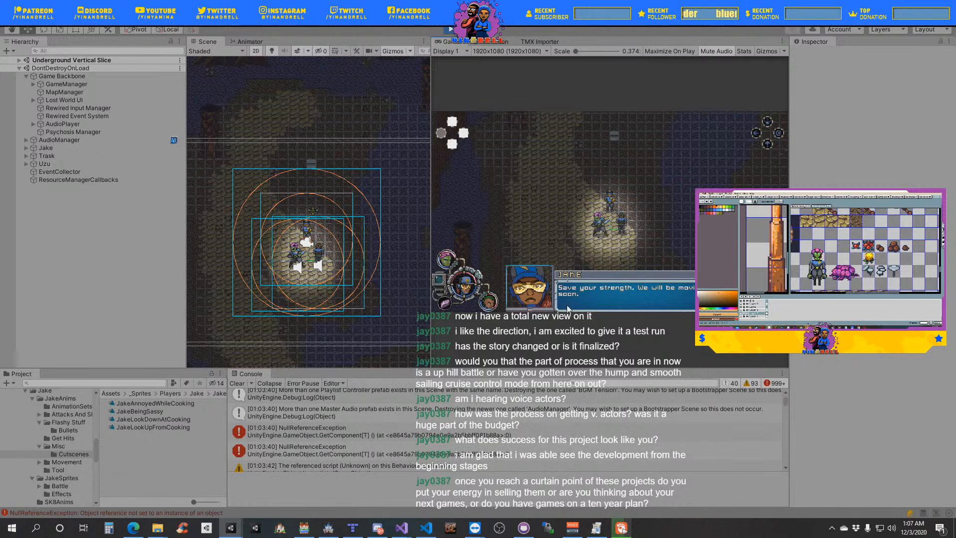
pyautogui.scroll(-5, 477, 429)
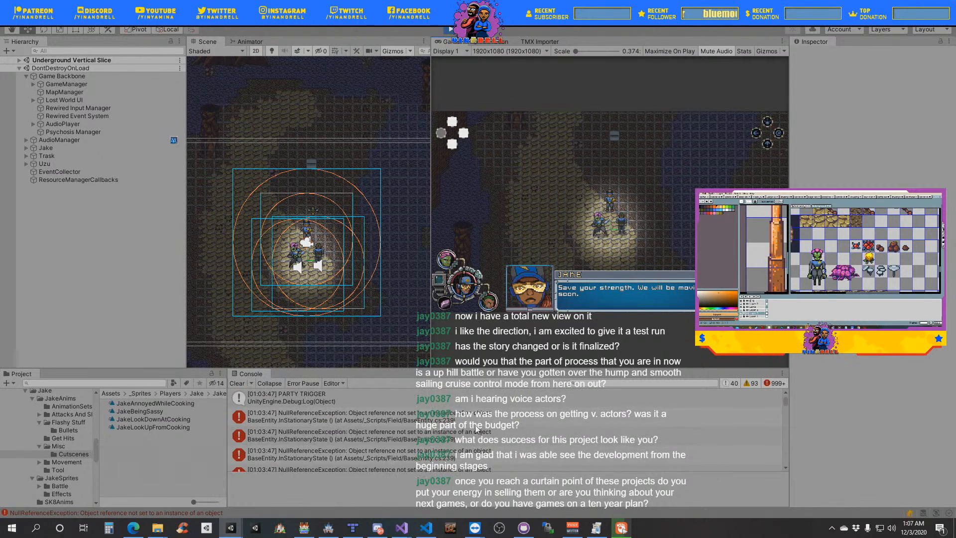
pyautogui.scroll(-3, 477, 429)
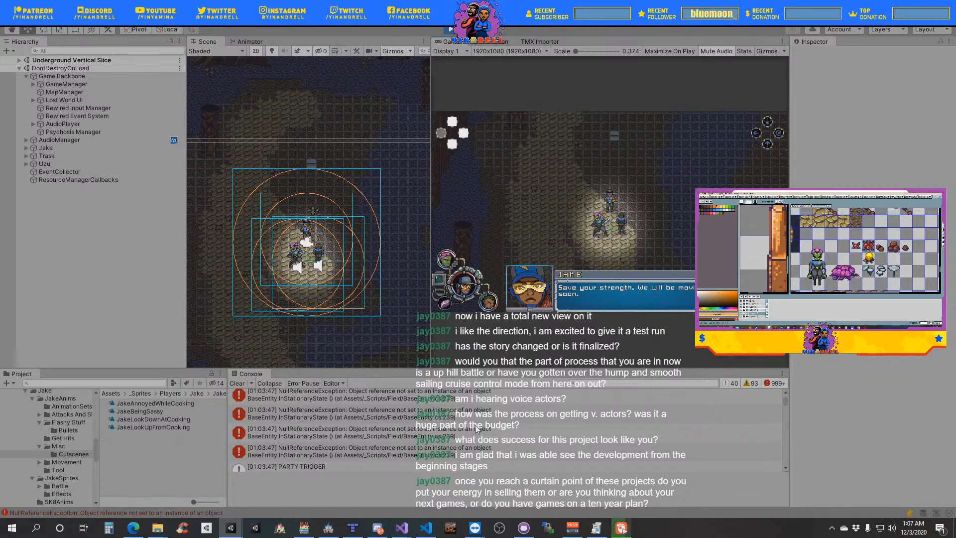
pyautogui.scroll(-3, 477, 429)
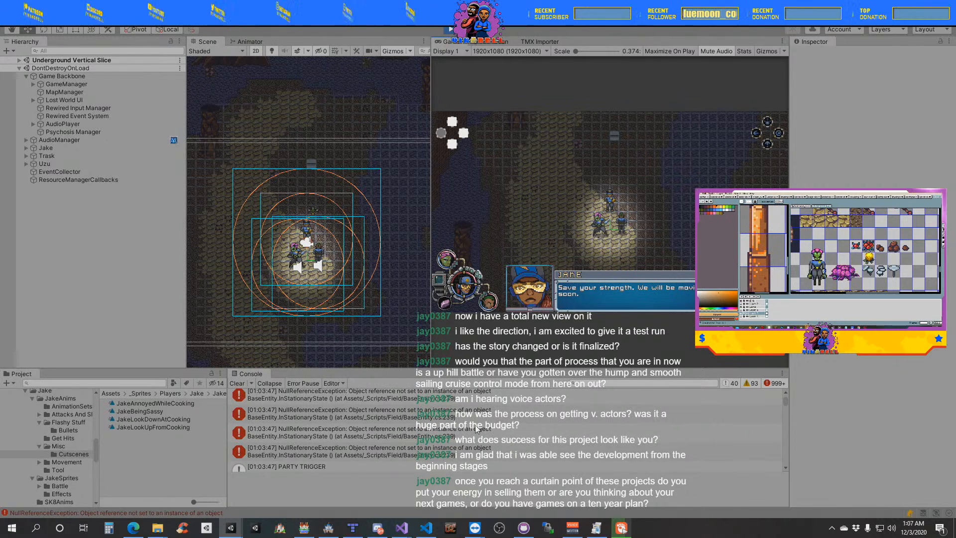
pyautogui.scroll(-5, 477, 429)
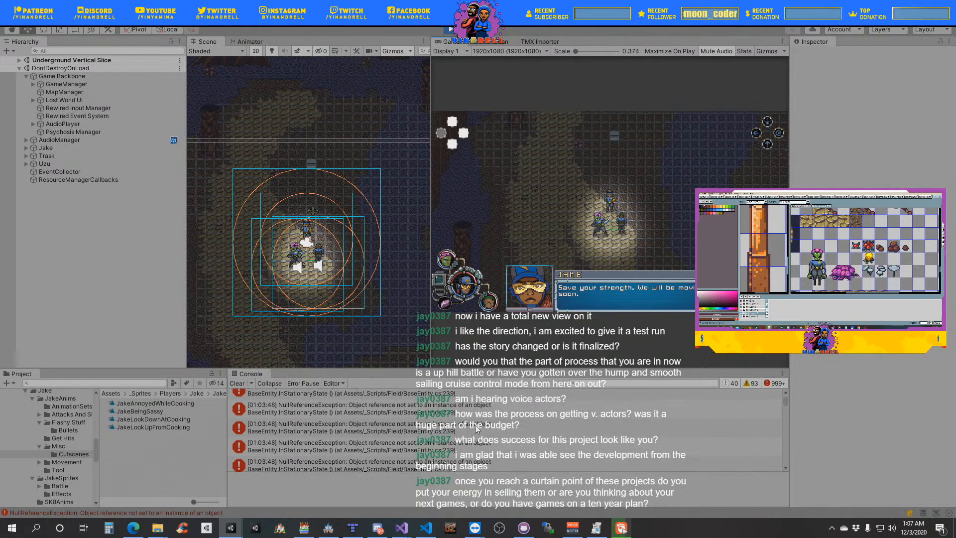
pyautogui.scroll(-2, 477, 429)
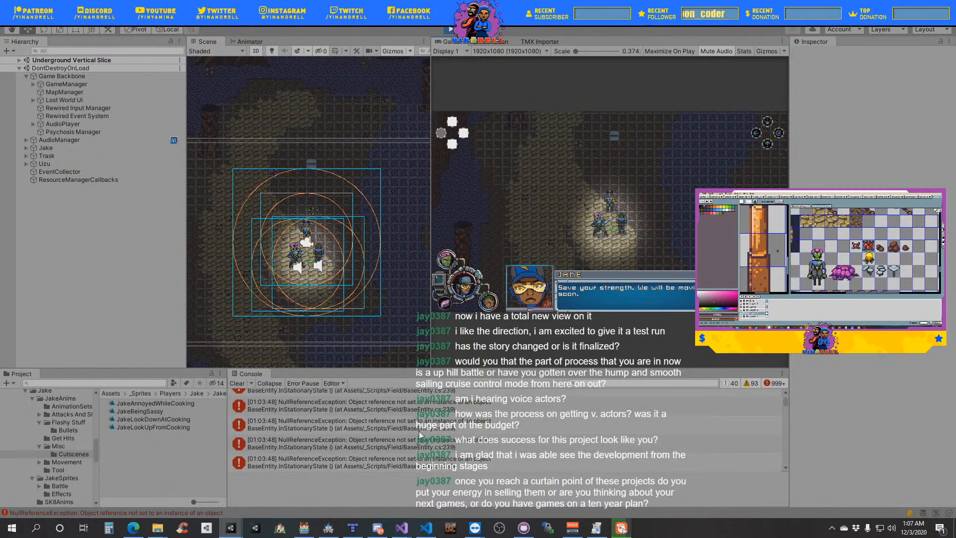
pyautogui.doubleClick(396, 431)
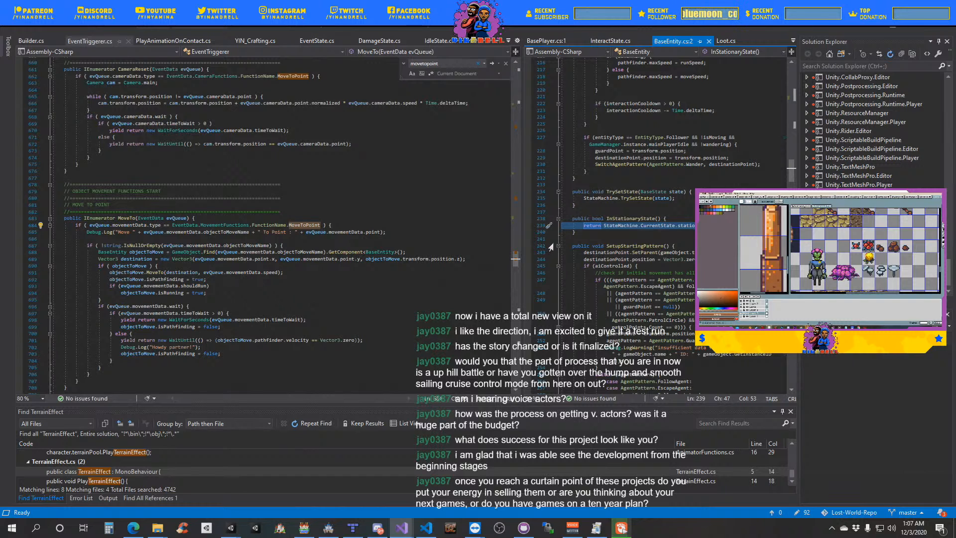
# - Switch back to Unity, expand Jake, Trask and Uzu in the running scene and examine Uzu's States components
pyautogui.moveTo(254, 528)
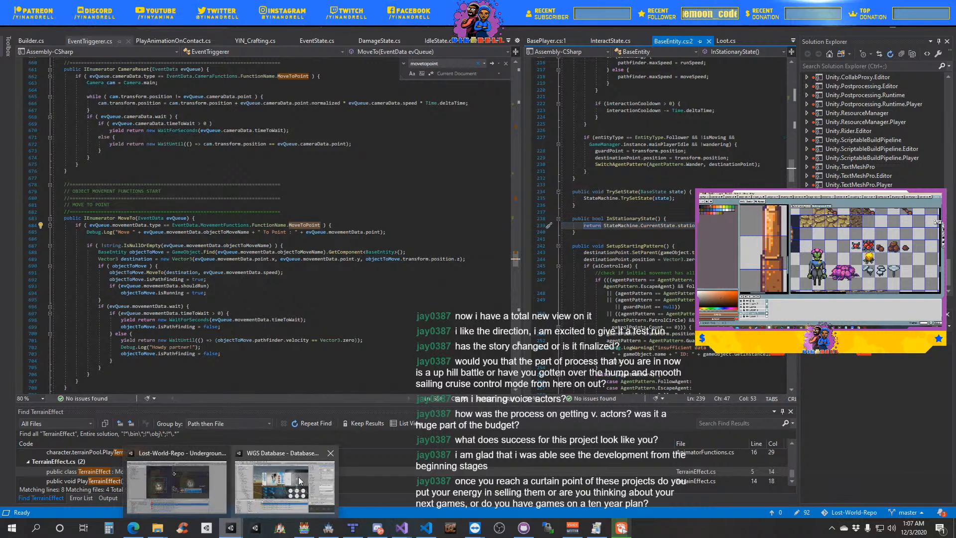
pyautogui.click(207, 489)
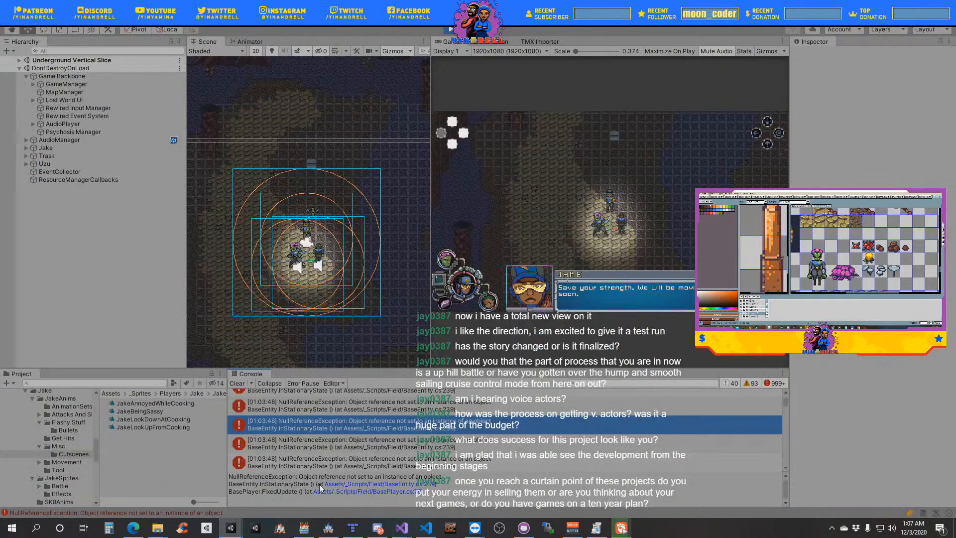
pyautogui.click(26, 149)
pyautogui.click(26, 220)
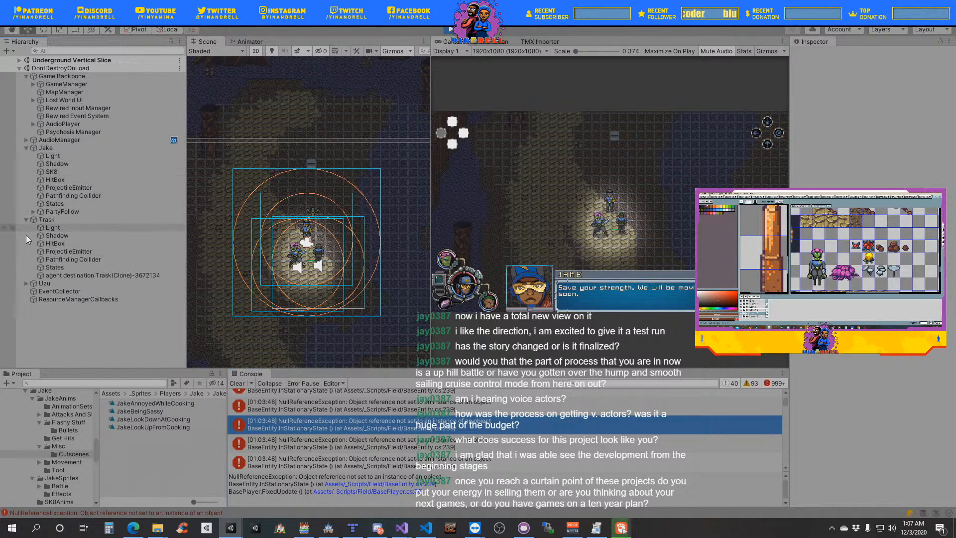
pyautogui.click(26, 284)
pyautogui.click(71, 331)
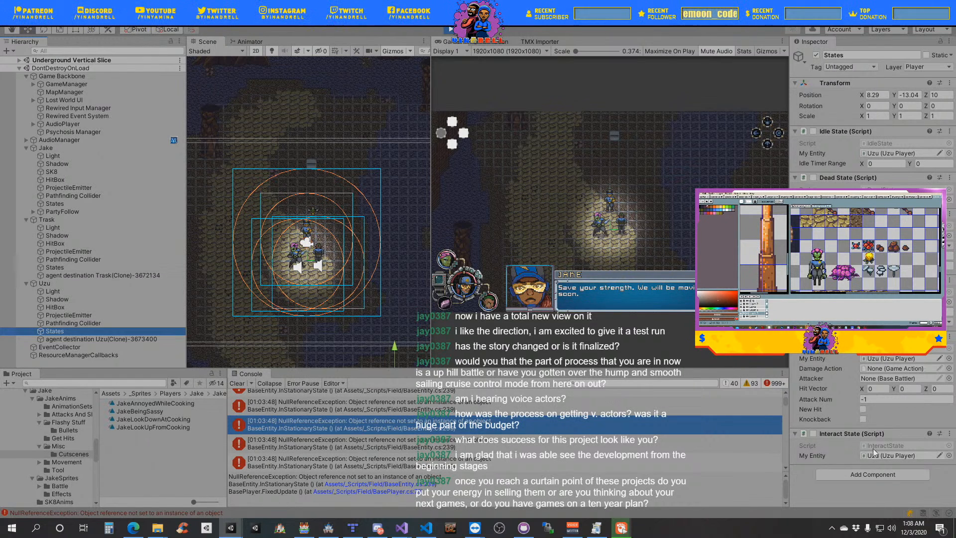
# - Examine the running Jake object's player script and its state references
pyautogui.click(58, 148)
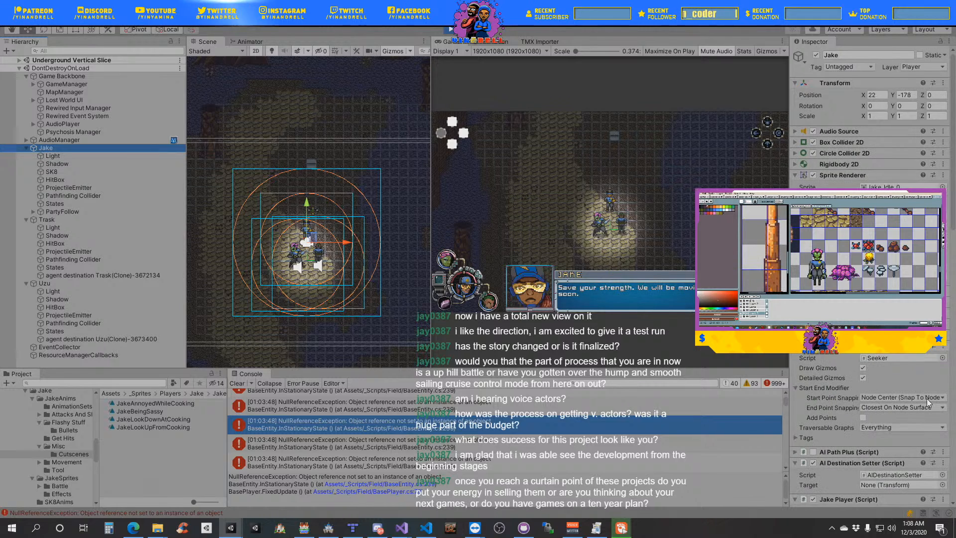
pyautogui.scroll(-10, 918, 426)
pyautogui.scroll(-10, 915, 426)
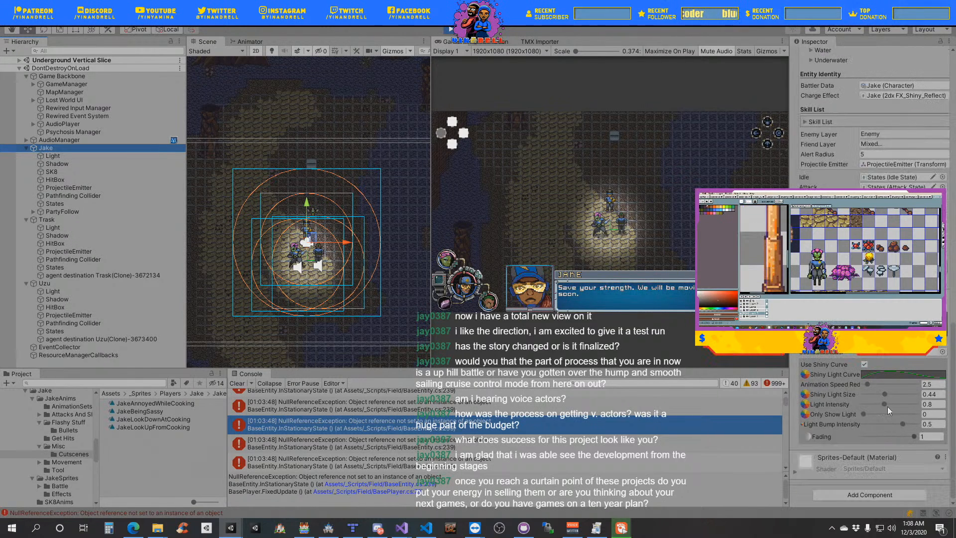